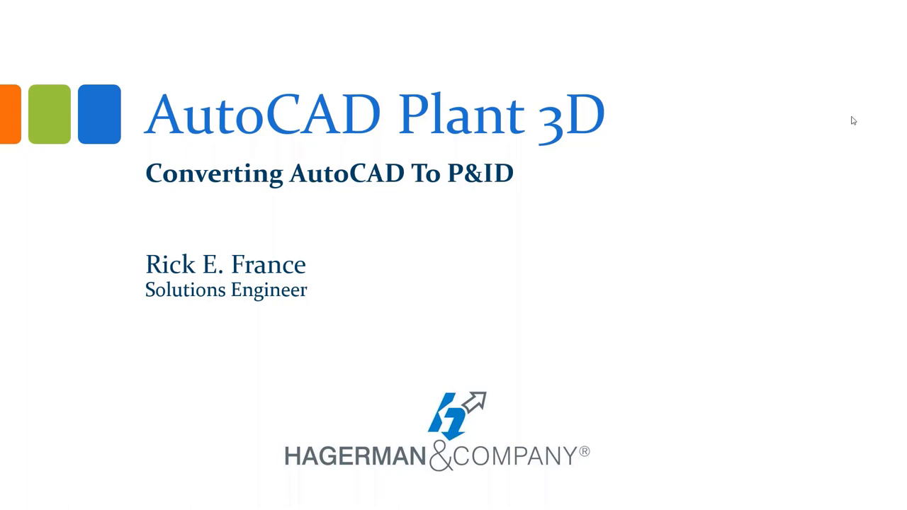
# - Advance the presentation from the title slide to the overview slide
pyautogui.click(620, 292)
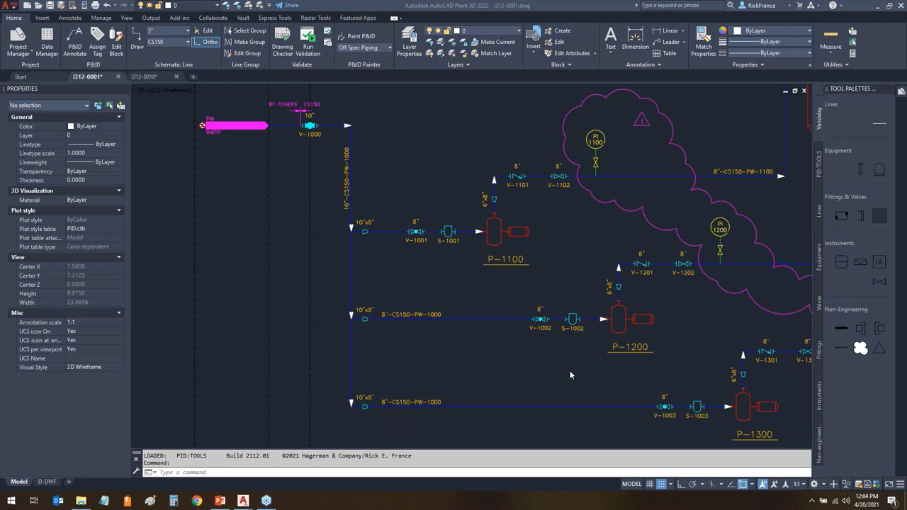
pyautogui.click(384, 285)
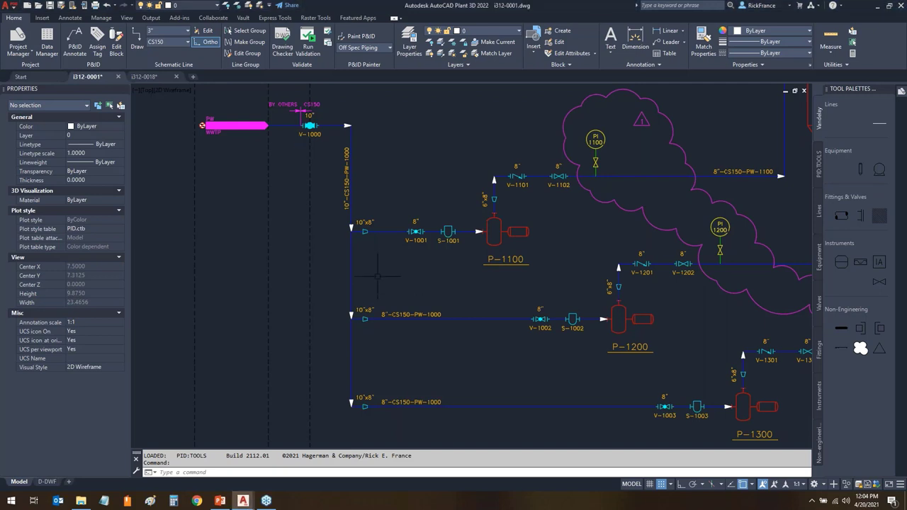
pyautogui.click(350, 272)
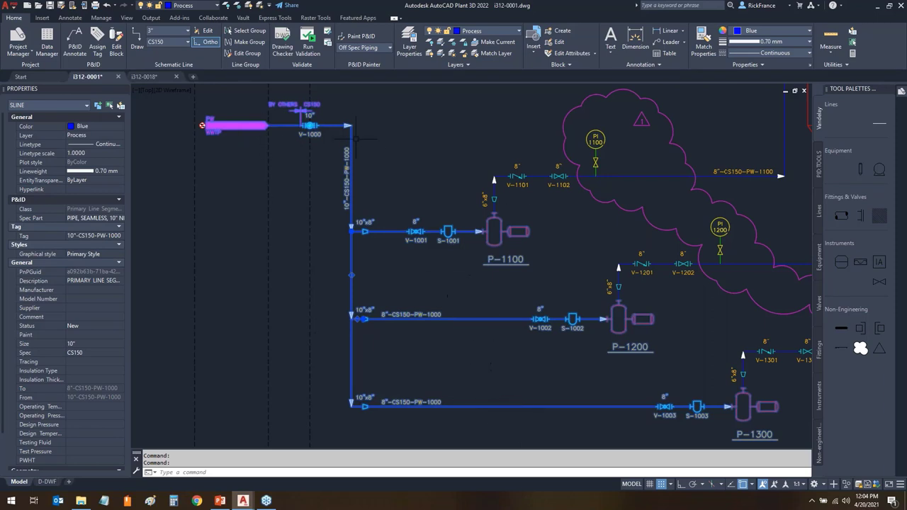
pyautogui.moveTo(353, 170)
pyautogui.mouseDown()
pyautogui.moveTo(399, 168)
pyautogui.moveTo(369, 156)
pyautogui.moveTo(416, 153)
pyautogui.moveTo(381, 178)
pyautogui.mouseUp()
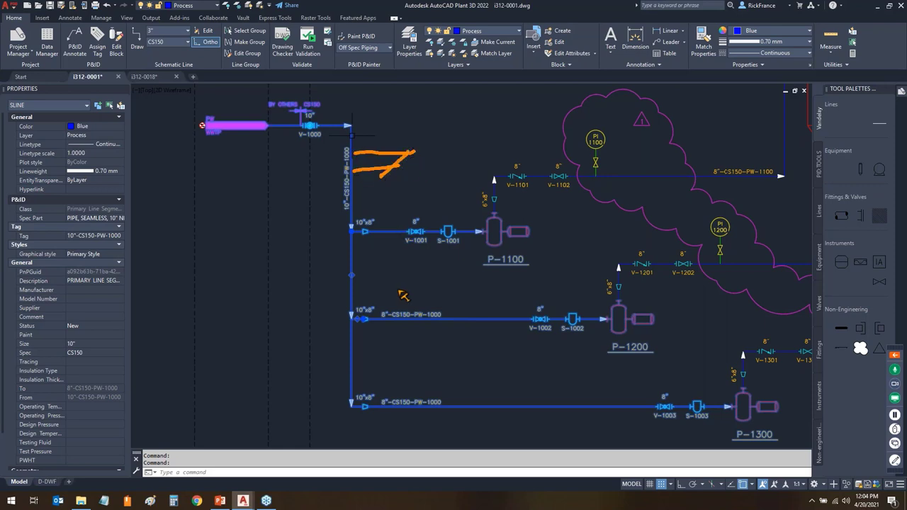
pyautogui.moveTo(415, 327)
pyautogui.mouseDown()
pyautogui.moveTo(414, 343)
pyautogui.moveTo(430, 339)
pyautogui.mouseUp()
pyautogui.moveTo(416, 415)
pyautogui.mouseDown()
pyautogui.moveTo(422, 430)
pyautogui.moveTo(434, 417)
pyautogui.mouseUp()
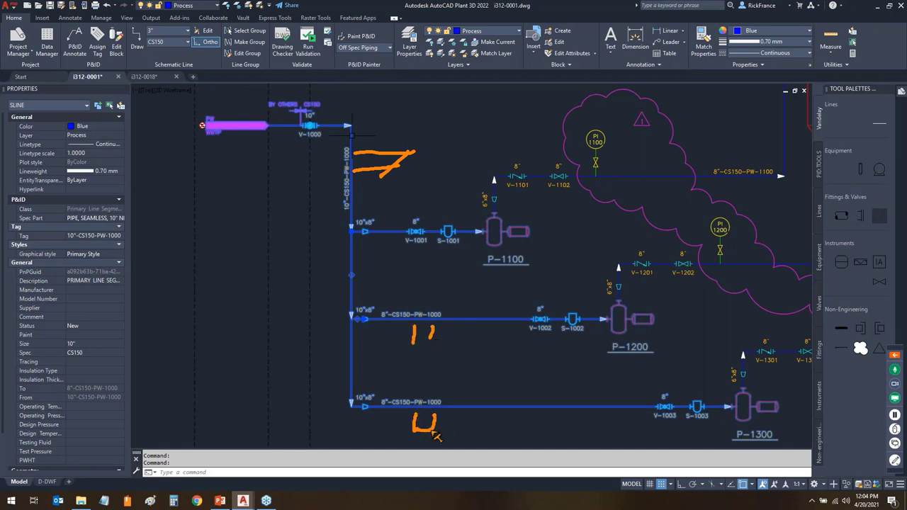
pyautogui.moveTo(408, 339); pyautogui.dragTo(434, 336)
pyautogui.moveTo(360, 256)
pyautogui.mouseDown()
pyautogui.moveTo(350, 266)
pyautogui.moveTo(341, 258)
pyautogui.moveTo(358, 257)
pyautogui.moveTo(342, 237)
pyautogui.moveTo(355, 222)
pyautogui.mouseUp()
pyautogui.moveTo(364, 314); pyautogui.dragTo(367, 328)
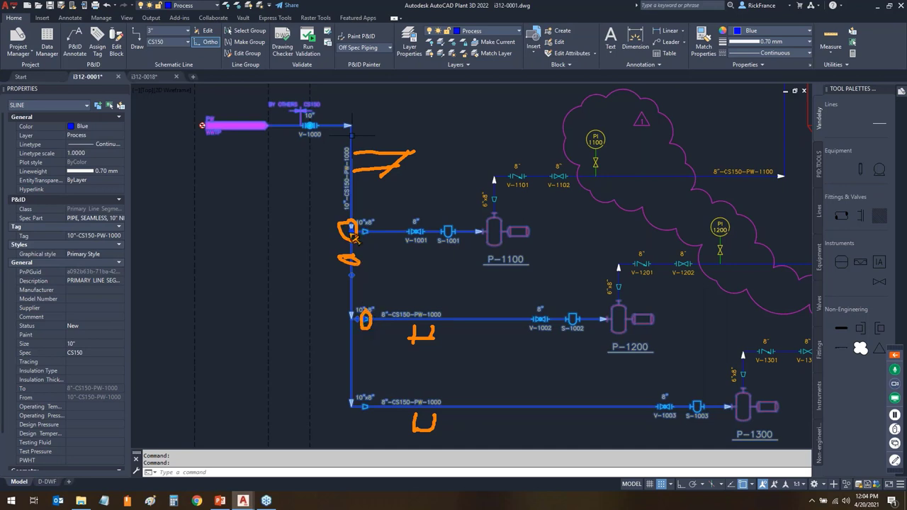
pyautogui.press('Escape')
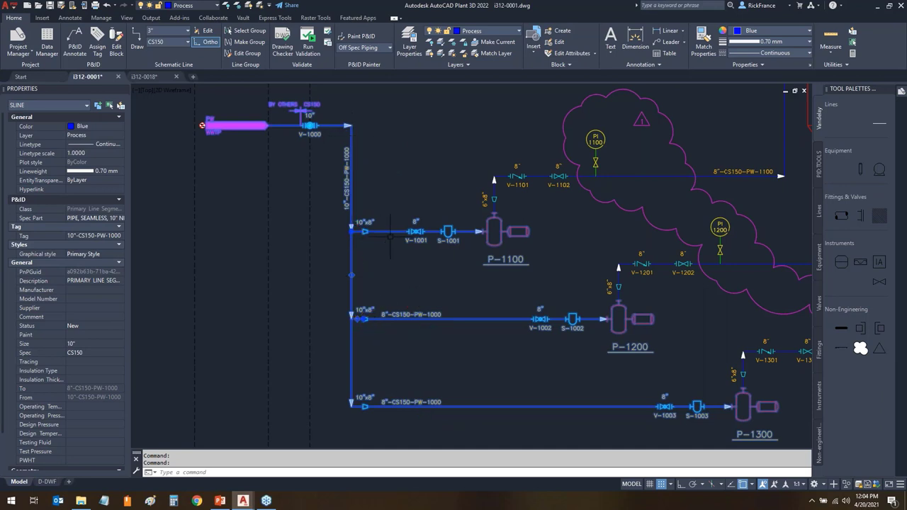
pyautogui.click(367, 232)
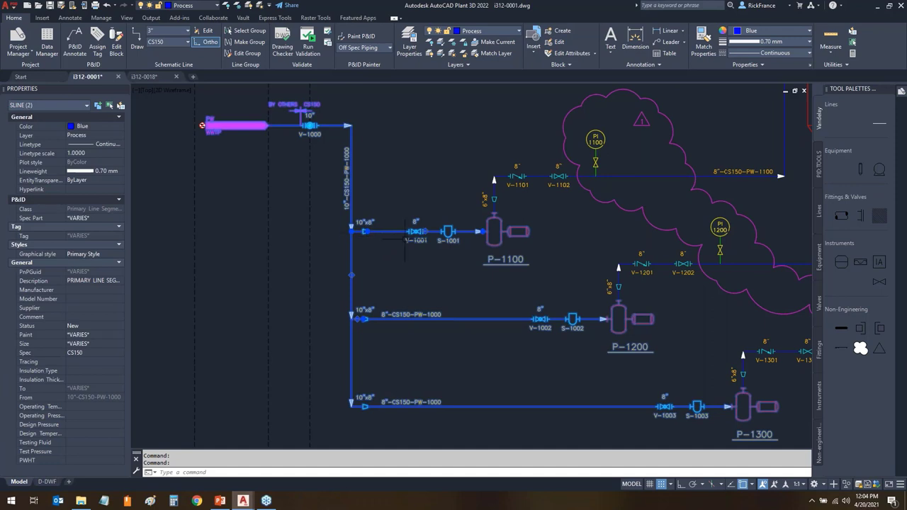
pyautogui.click(504, 319)
pyautogui.moveTo(353, 208); pyautogui.dragTo(394, 199)
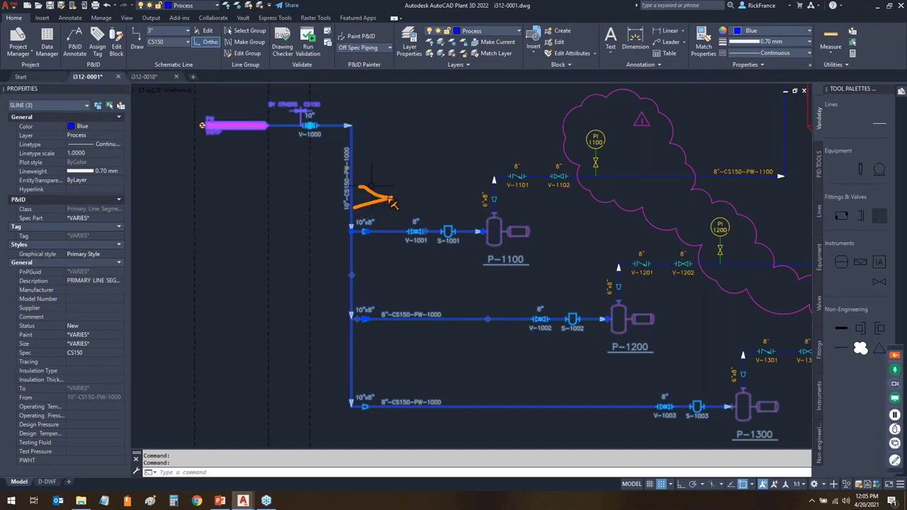
pyautogui.moveTo(381, 323); pyautogui.dragTo(381, 347)
pyautogui.moveTo(380, 415); pyautogui.dragTo(380, 428)
pyautogui.press('Escape')
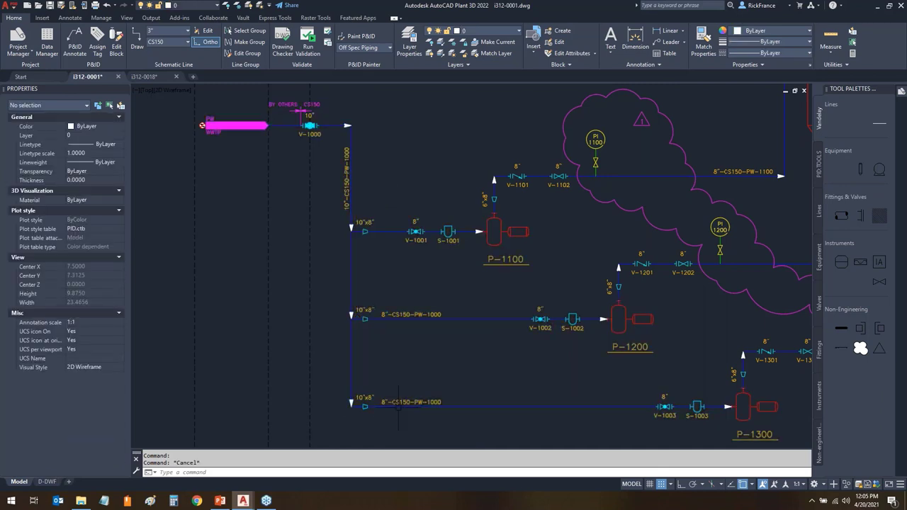
# - Insert i312-018.dwg into i312-0018, exploded, at insertion point 0,0,0 and scale 1
pyautogui.click(147, 77)
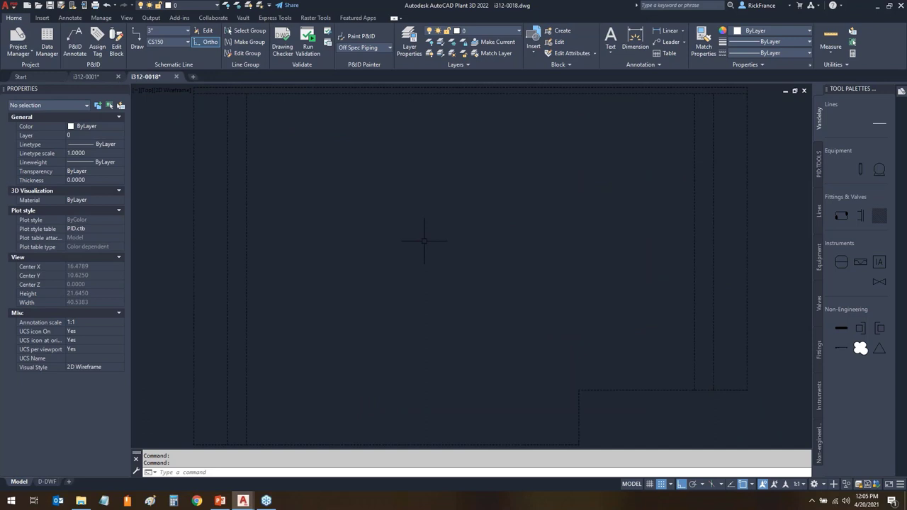
pyautogui.write('I')
pyautogui.press('Return')
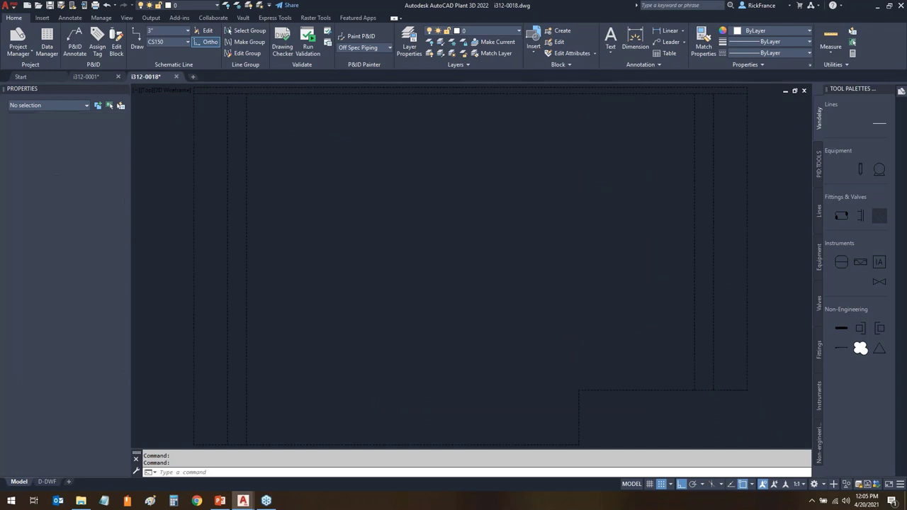
pyautogui.click(542, 191)
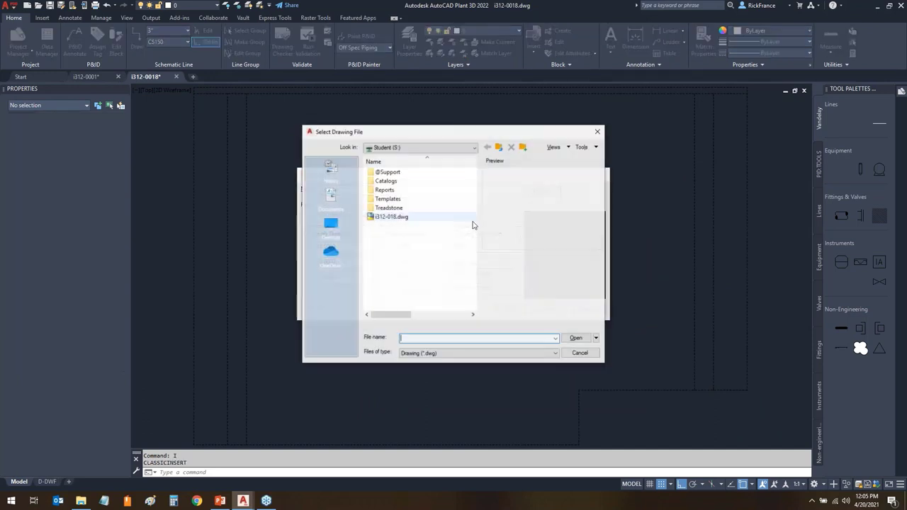
pyautogui.click(390, 217)
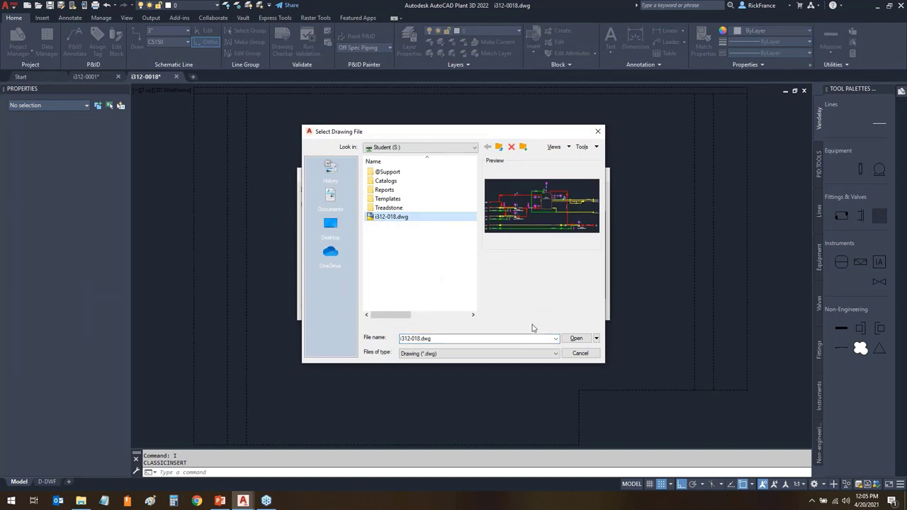
pyautogui.click(577, 338)
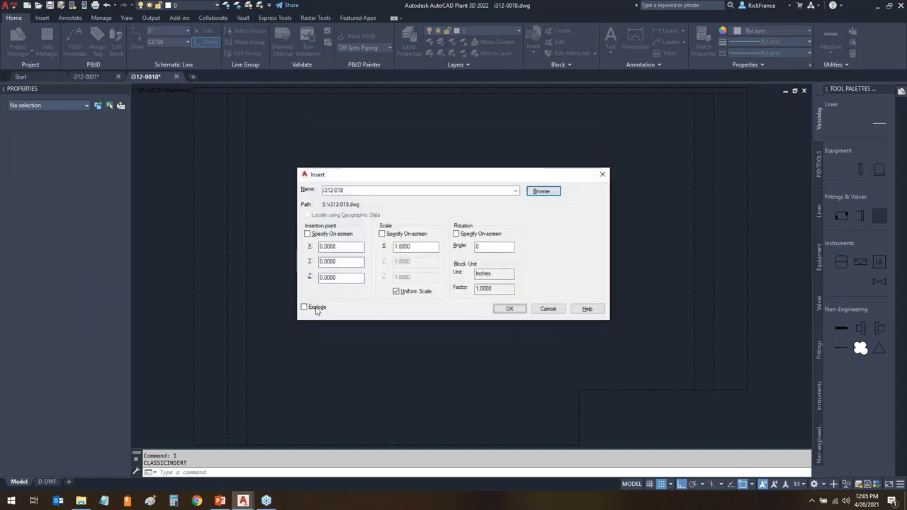
pyautogui.click(315, 309)
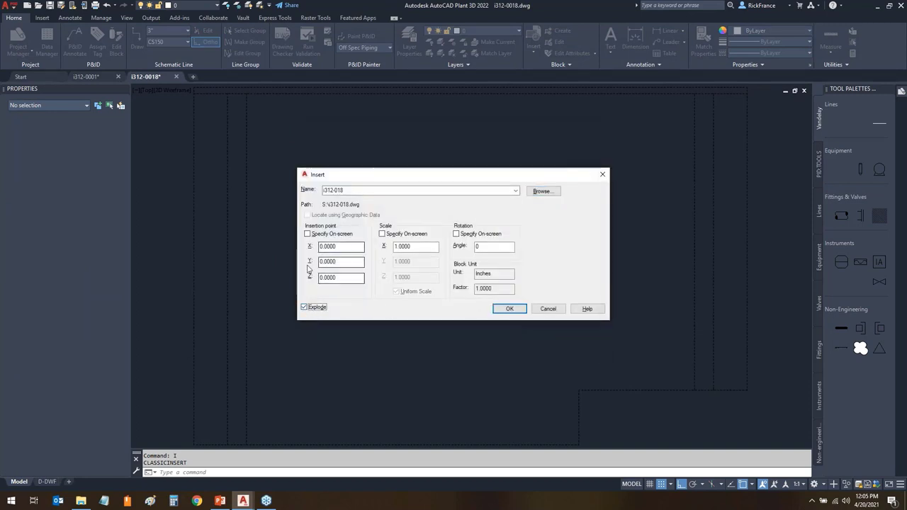
pyautogui.click(509, 309)
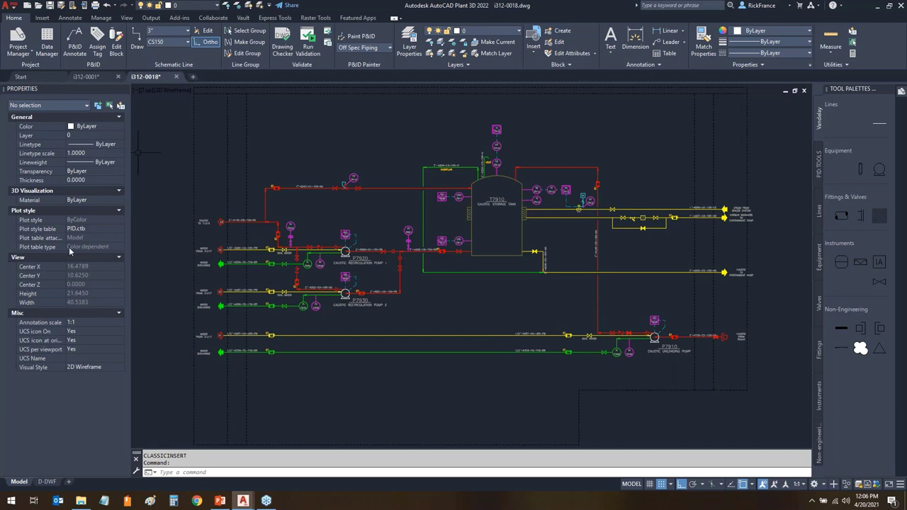
pyautogui.write('s')
pyautogui.press('Return')
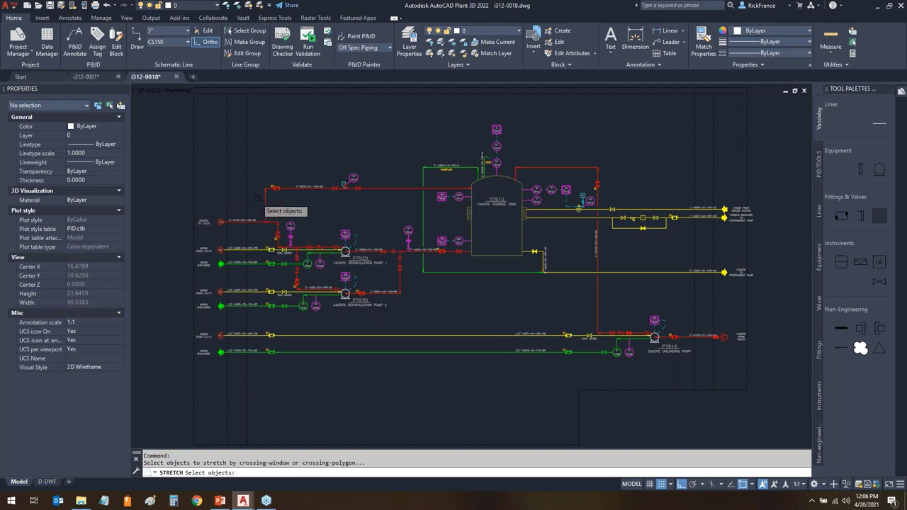
pyautogui.click(256, 199)
pyautogui.click(162, 385)
pyautogui.press('Return')
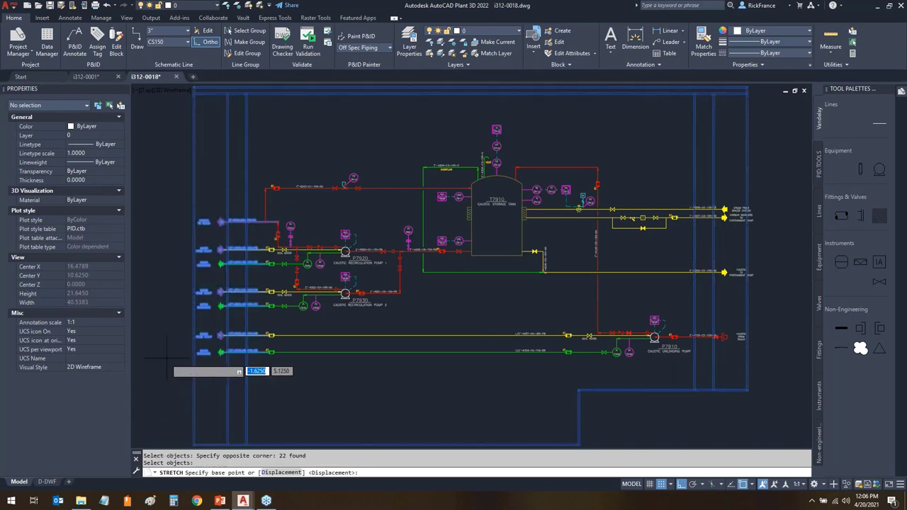
pyautogui.scroll(5, 180, 229)
pyautogui.keyDown('shift'); pyautogui.rightClick(225, 237); pyautogui.keyUp('shift')
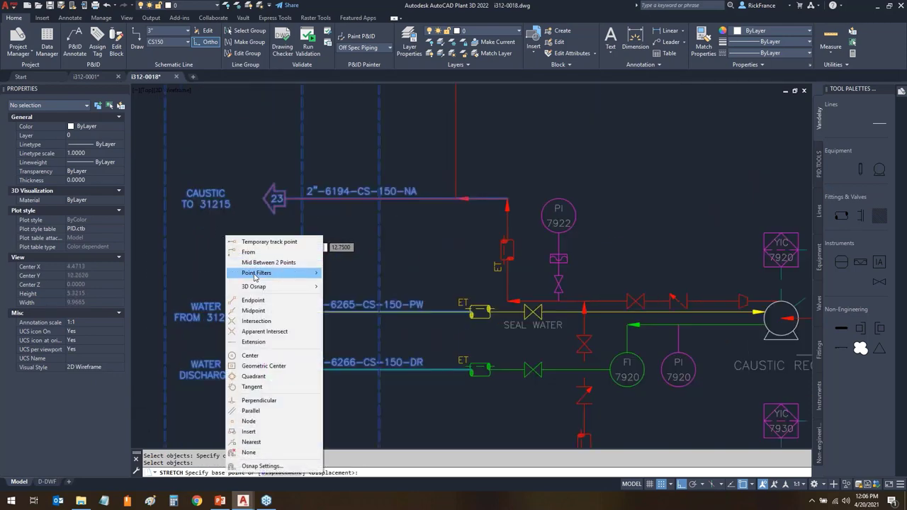
pyautogui.click(254, 300)
pyautogui.click(285, 199)
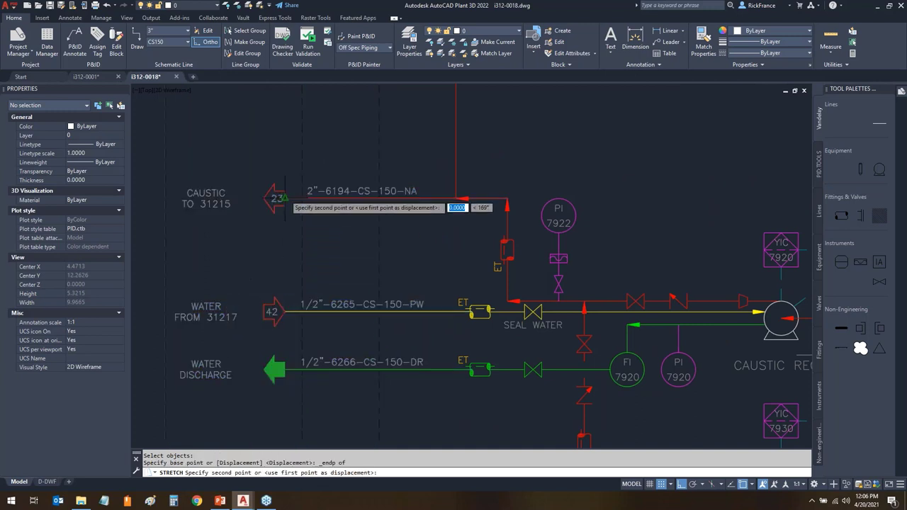
pyautogui.keyDown('shift'); pyautogui.rightClick(335, 224); pyautogui.keyUp('shift')
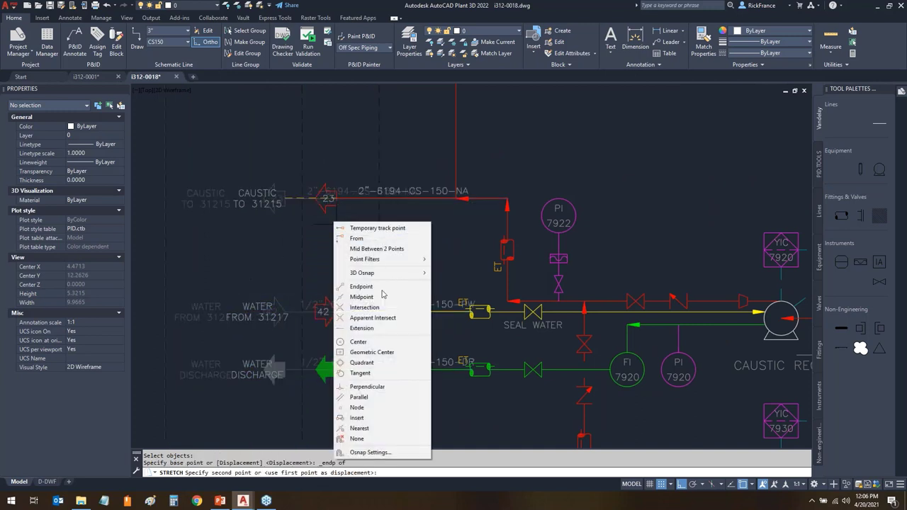
pyautogui.click(367, 386)
pyautogui.click(327, 259)
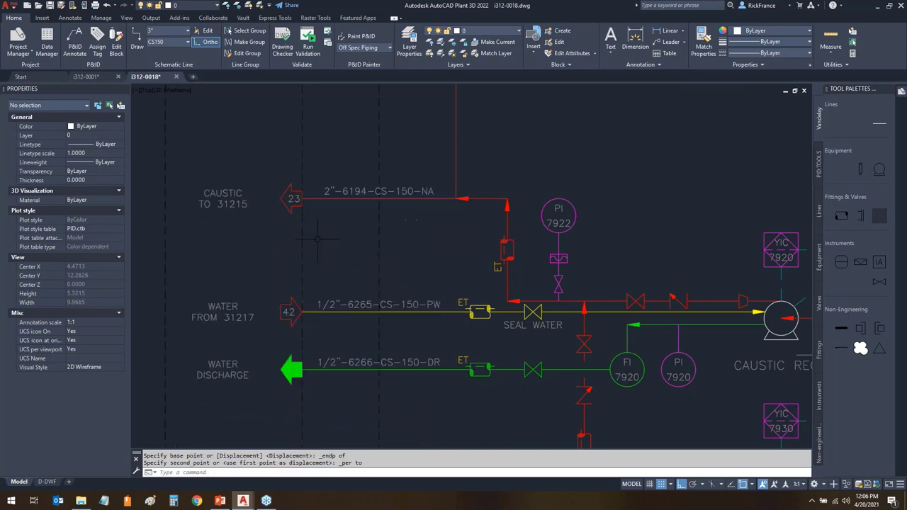
pyautogui.scroll(-4, 354, 223)
pyautogui.press('Escape')
pyautogui.scroll(-3, 345, 260)
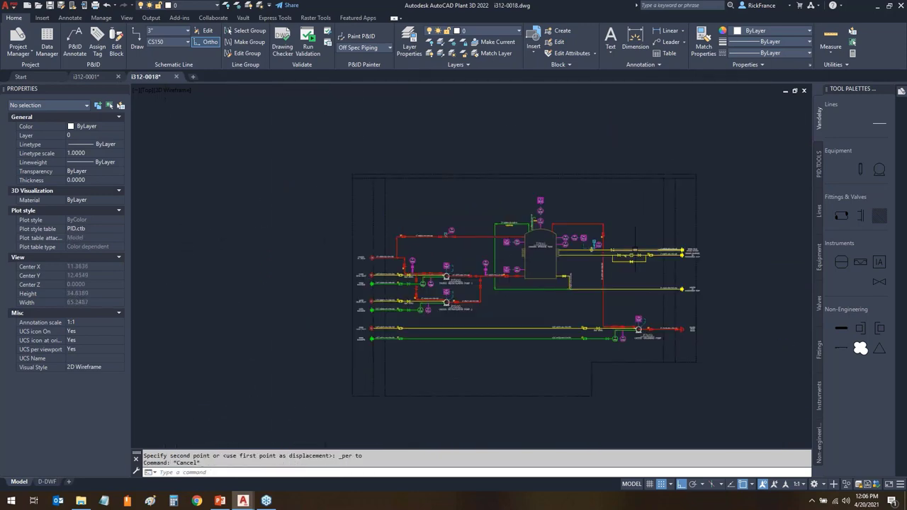
pyautogui.scroll(4, 734, 304)
pyautogui.moveTo(734, 303); pyautogui.dragTo(554, 224, button='middle')
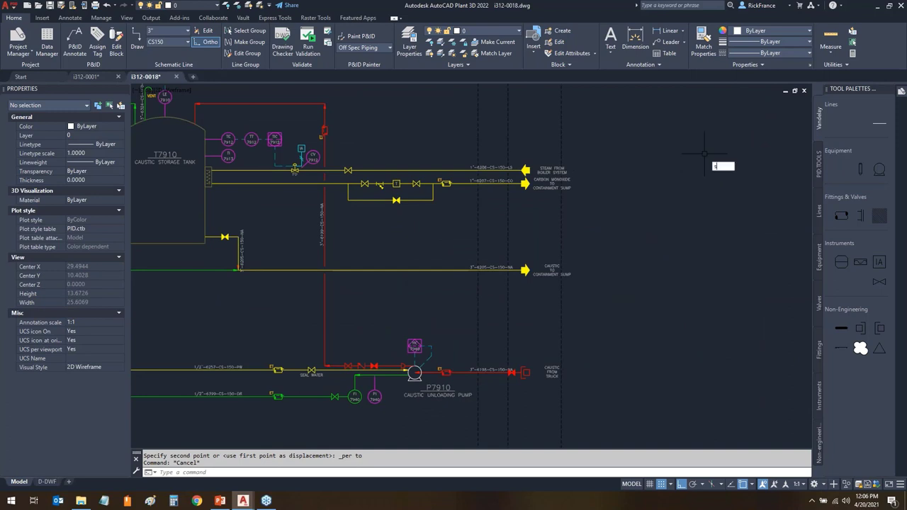
pyautogui.press('Return')
pyautogui.click(692, 125)
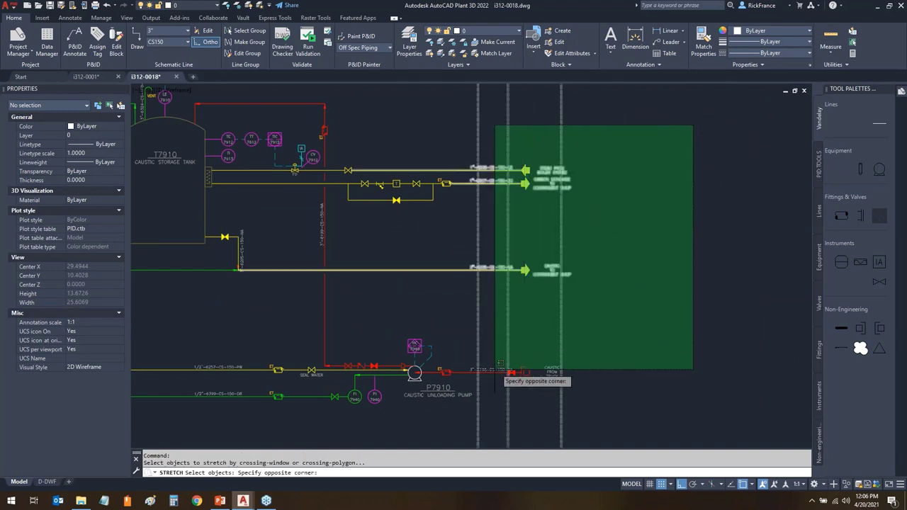
pyautogui.click(458, 398)
pyautogui.press('Return')
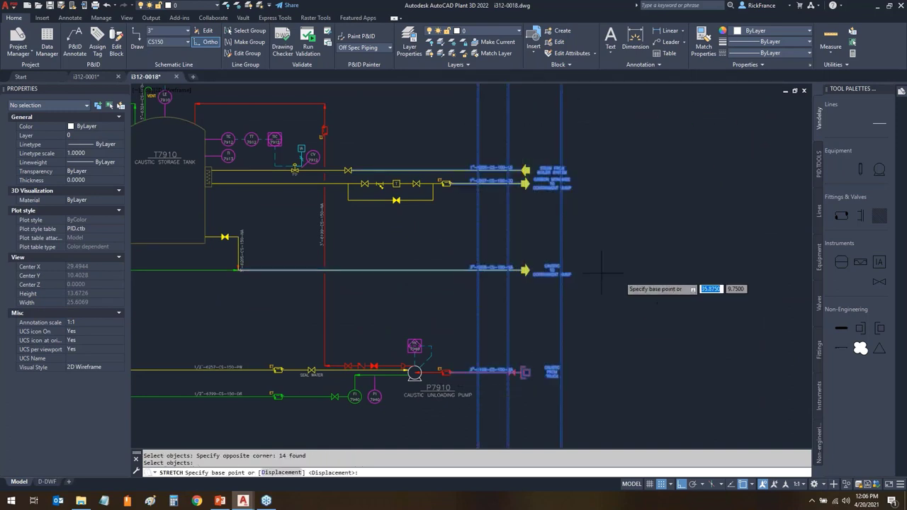
pyautogui.keyDown('shift'); pyautogui.rightClick(609, 229); pyautogui.keyUp('shift')
pyautogui.click(638, 292)
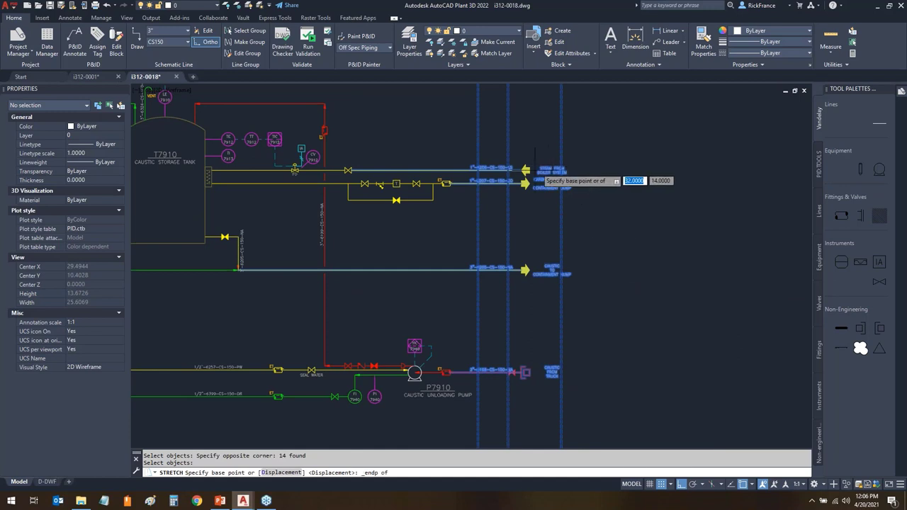
pyautogui.click(524, 183)
pyautogui.keyDown('shift'); pyautogui.rightClick(521, 150); pyautogui.keyUp('shift')
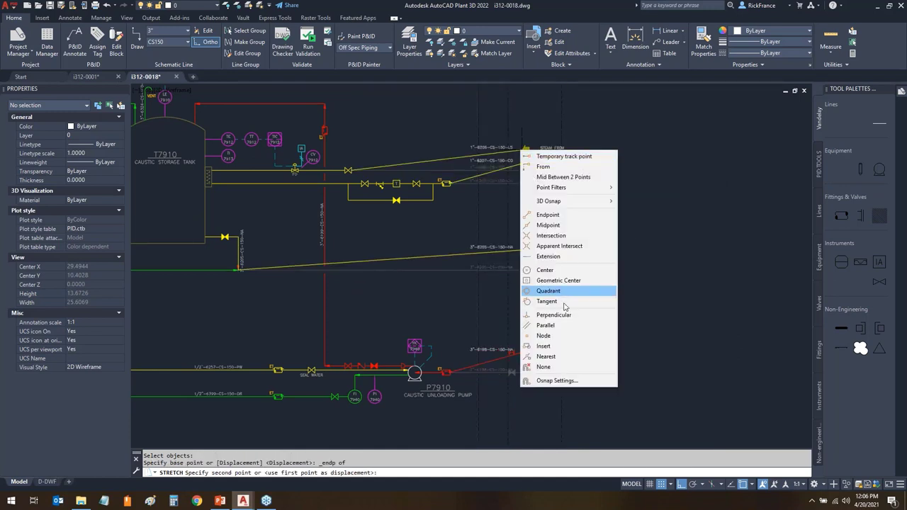
pyautogui.click(554, 315)
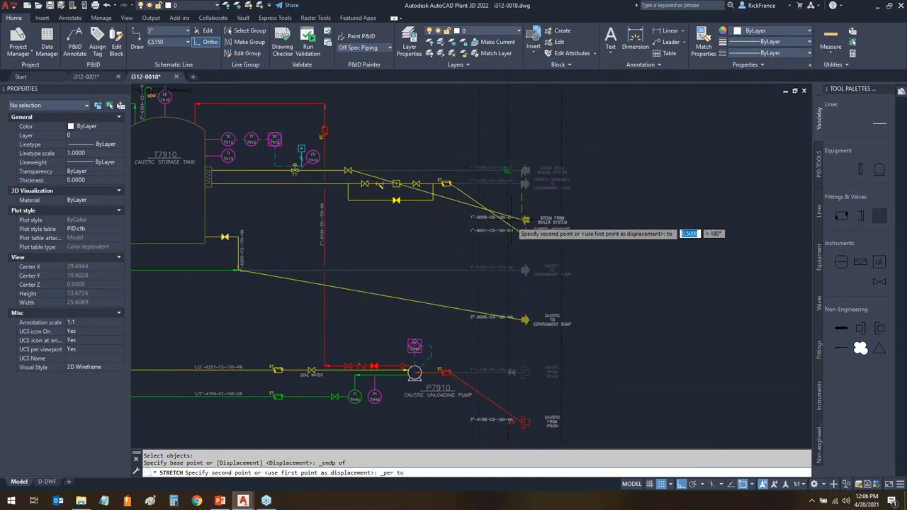
pyautogui.click(510, 221)
pyautogui.press('Escape')
pyautogui.scroll(-4, 577, 311)
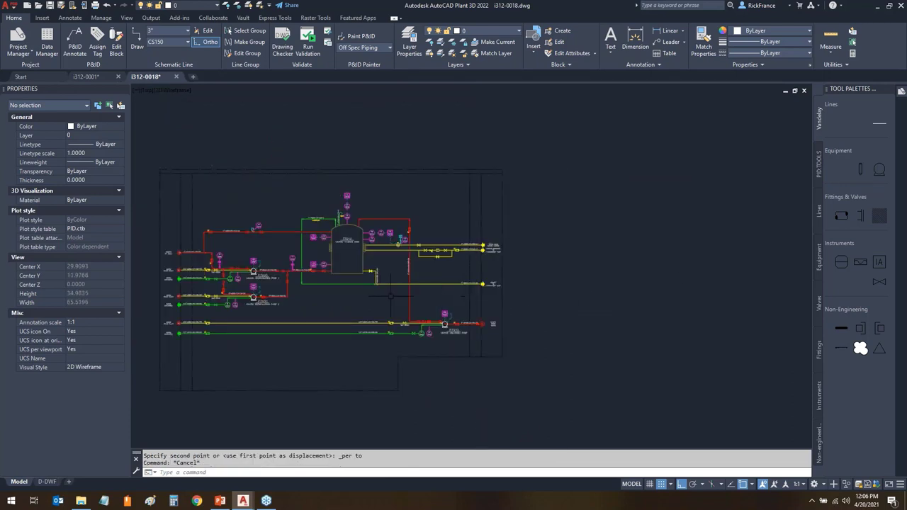
pyautogui.moveTo(367, 363); pyautogui.dragTo(424, 355, button='middle')
pyautogui.scroll(2, 424, 355)
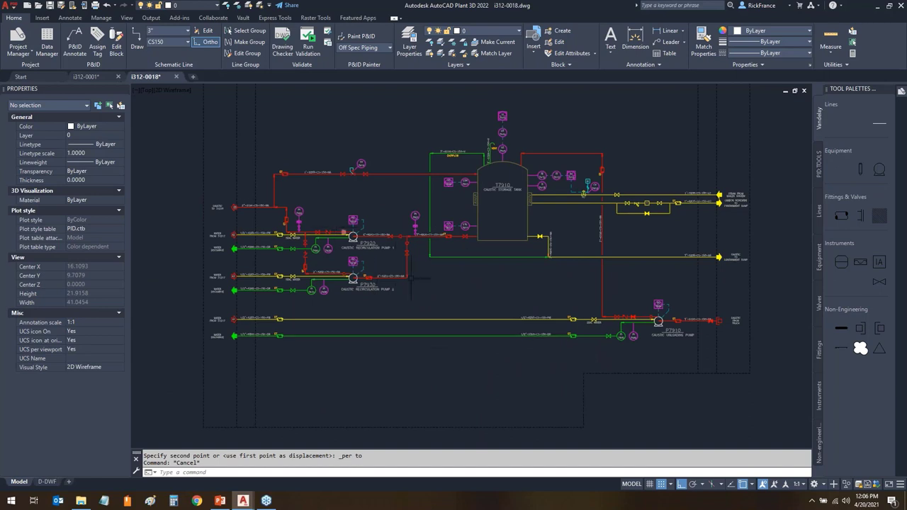
# - Select the caustic recirculation pump and every similar equipment block with Select Similar
pyautogui.click(366, 246)
pyautogui.rightClick(373, 248)
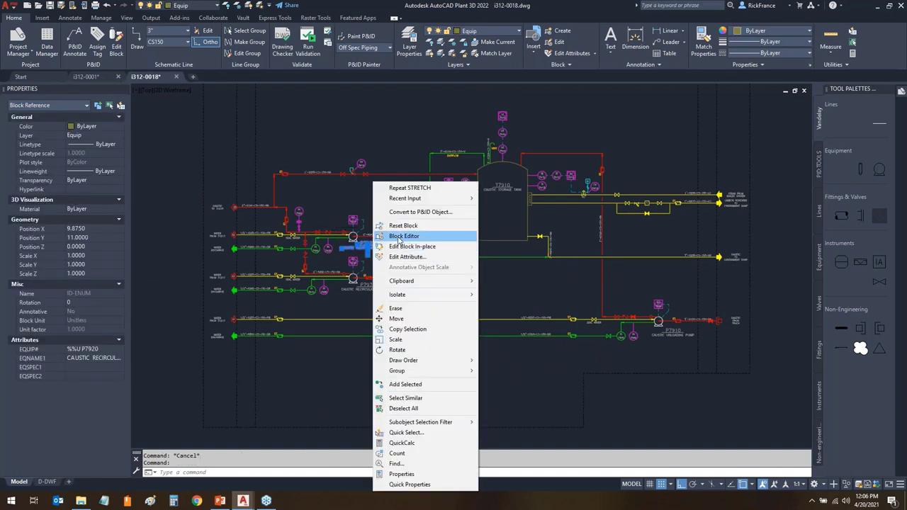
pyautogui.click(415, 399)
pyautogui.scroll(-2, 496, 269)
pyautogui.moveTo(380, 300); pyautogui.dragTo(357, 378, button='middle')
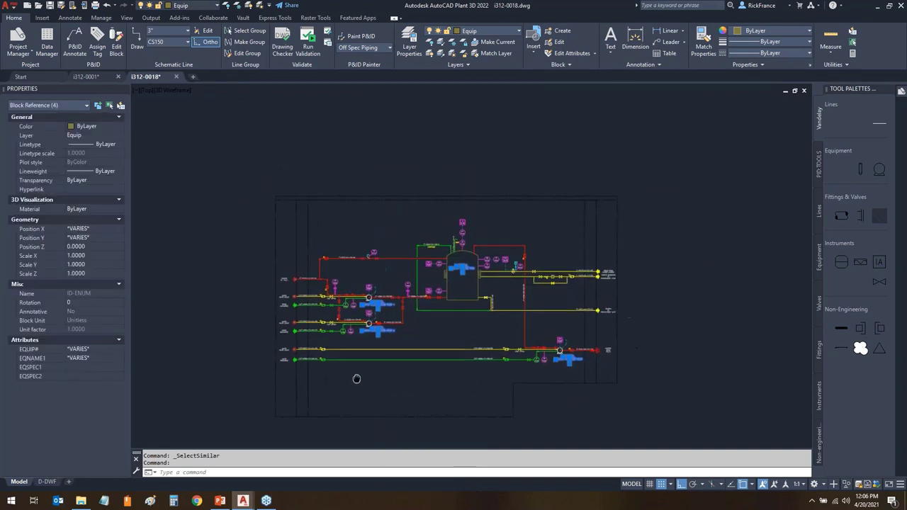
pyautogui.scroll(2, 369, 305)
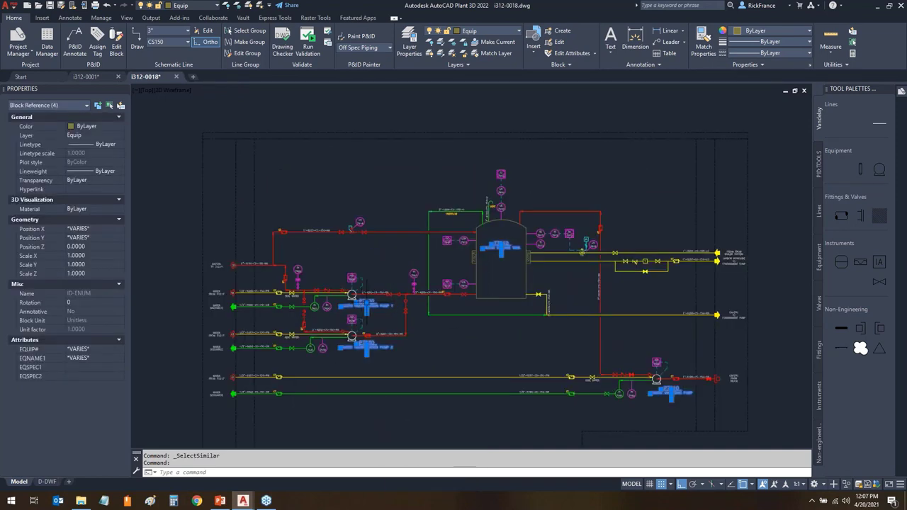
# - Move the Pump 1, Pump 2, storage tank and unloading pump tags into a row above the top border
pyautogui.click(363, 303)
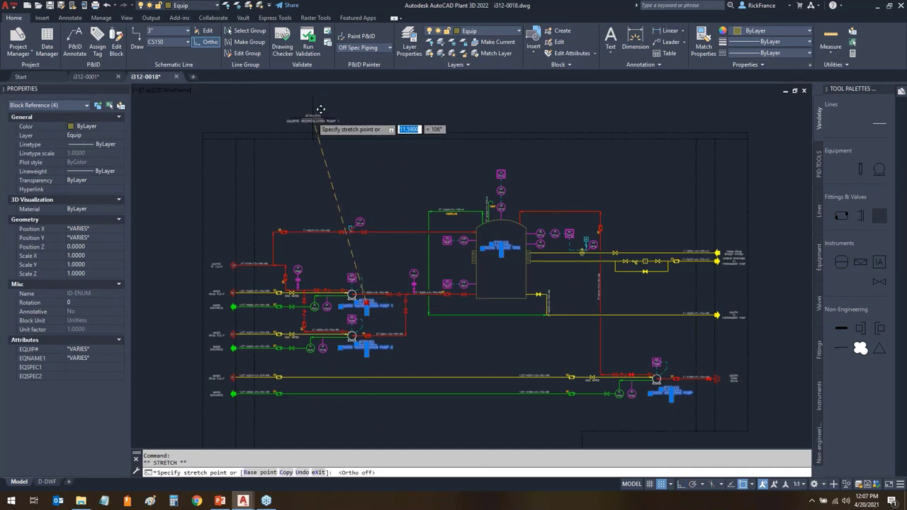
pyautogui.click(320, 108)
pyautogui.click(367, 340)
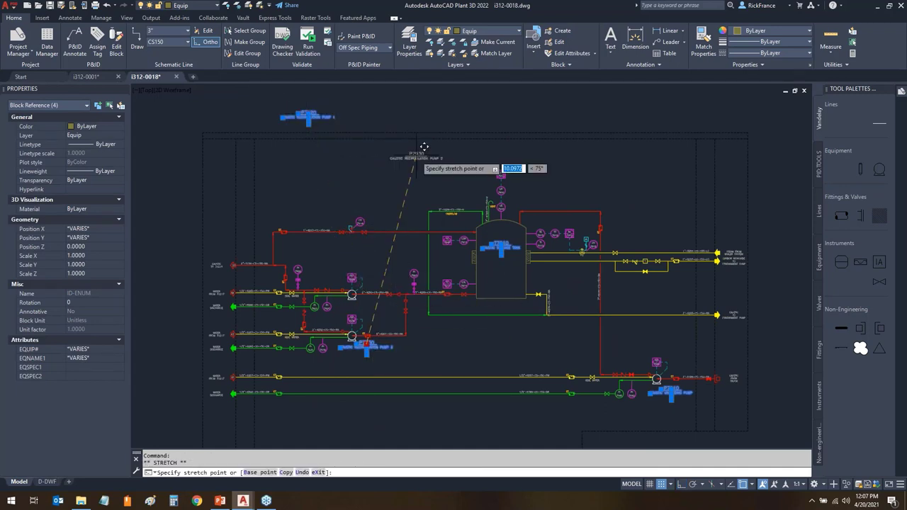
pyautogui.click(389, 108)
pyautogui.click(506, 238)
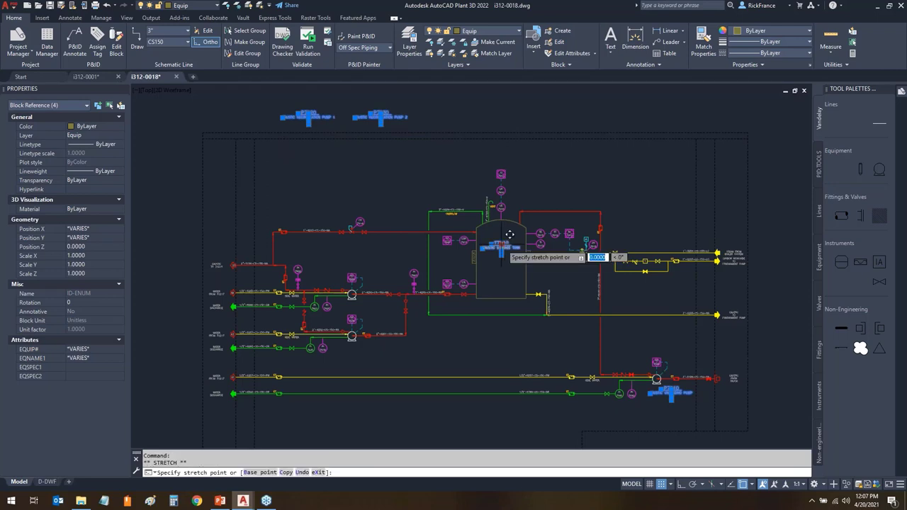
pyautogui.click(492, 106)
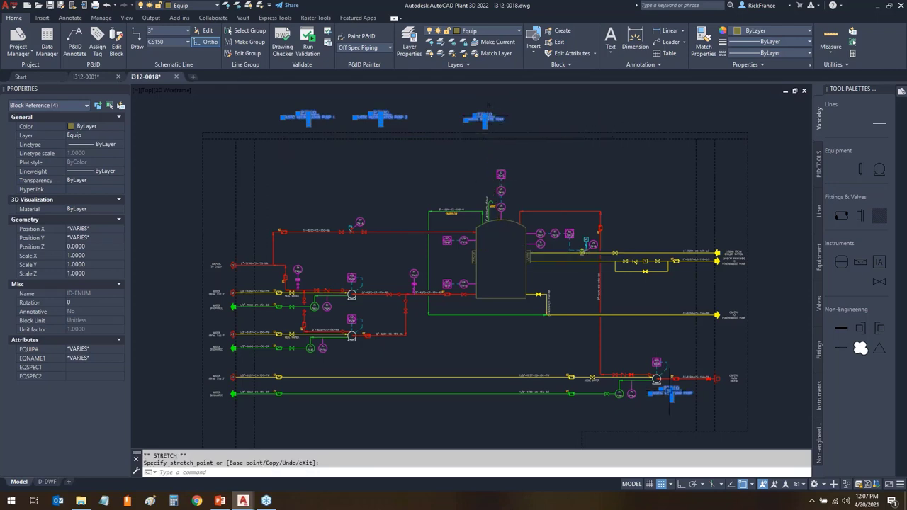
pyautogui.click(668, 383)
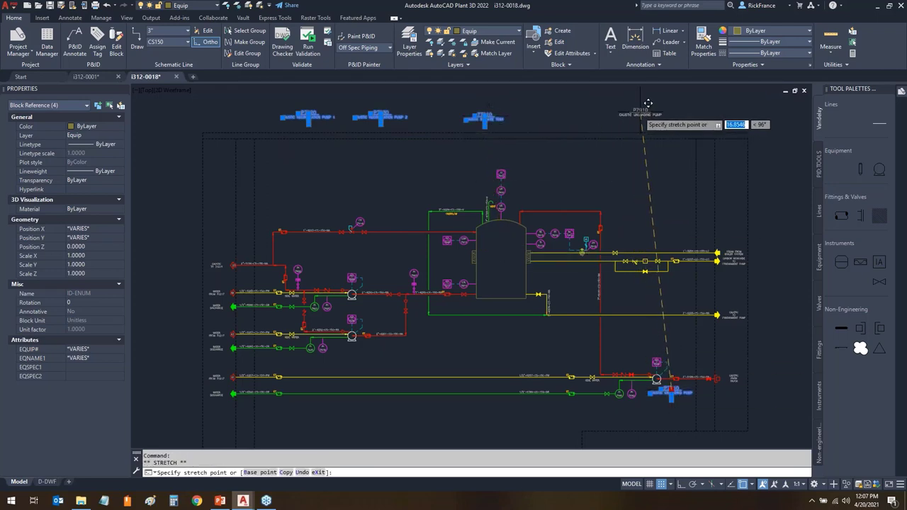
pyautogui.click(647, 104)
pyautogui.press('Escape')
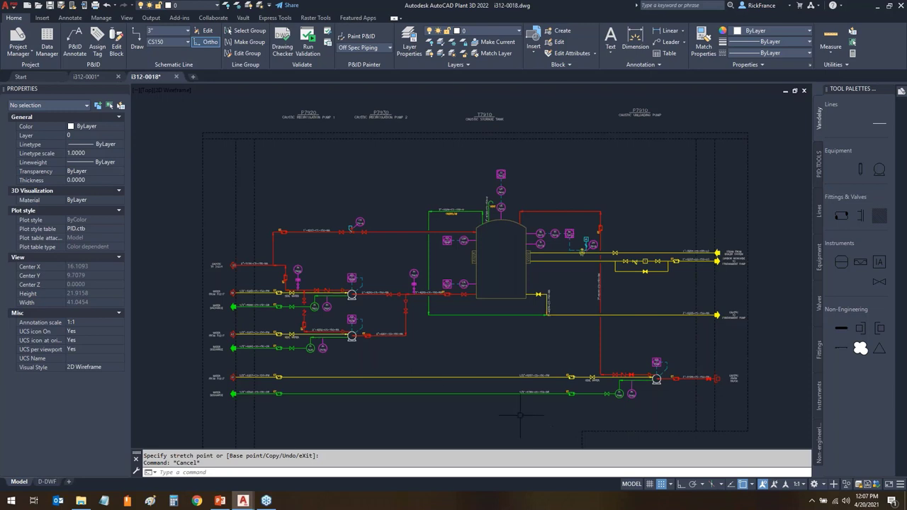
pyautogui.click(392, 231)
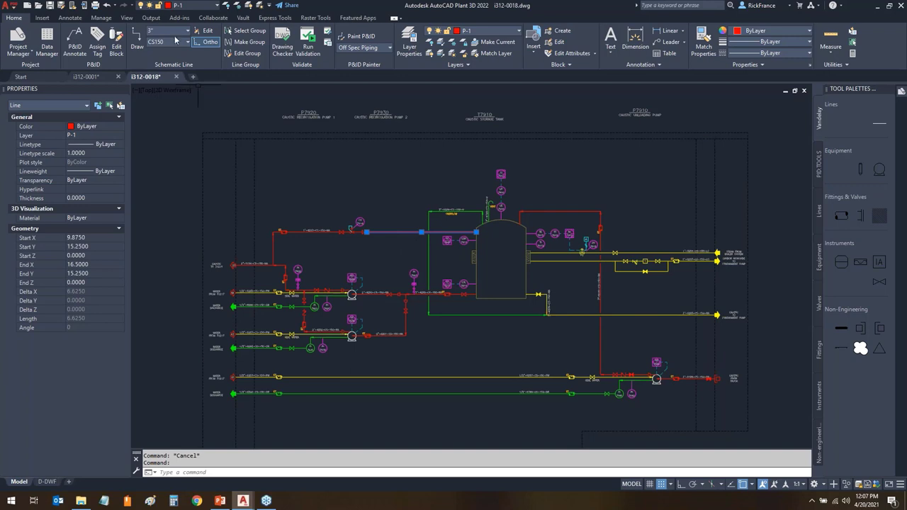
pyautogui.moveTo(151, 6)
pyautogui.mouseDown()
pyautogui.moveTo(193, 24)
pyautogui.moveTo(248, 167)
pyautogui.mouseUp()
pyautogui.moveTo(277, 205); pyautogui.dragTo(310, 234)
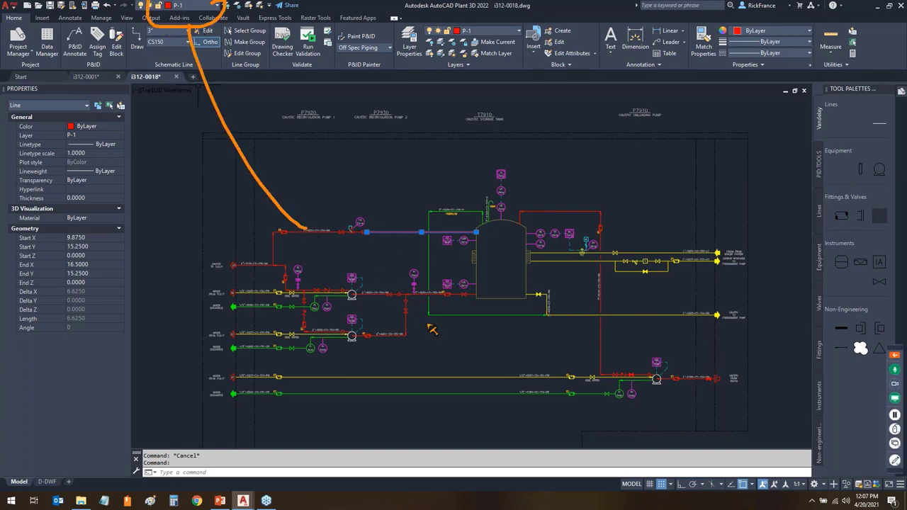
pyautogui.press('Escape')
pyautogui.click(436, 377)
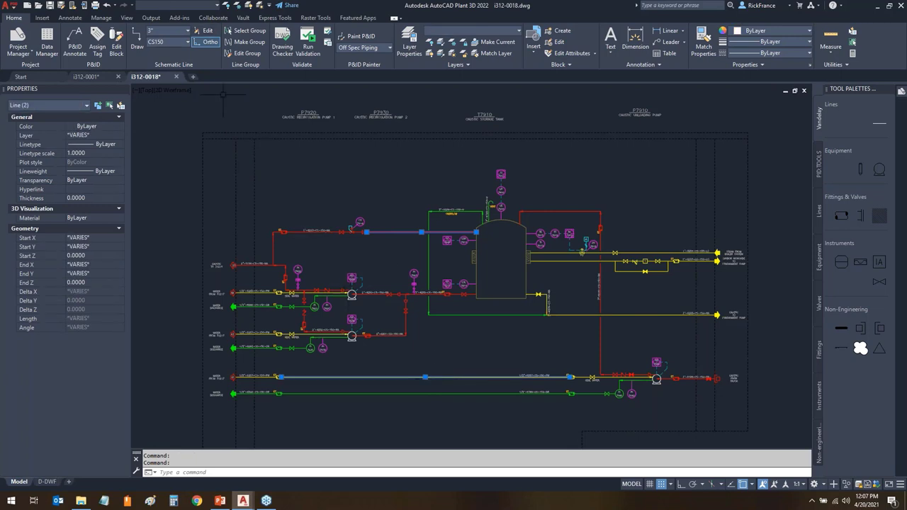
pyautogui.press('Escape')
pyautogui.click(382, 335)
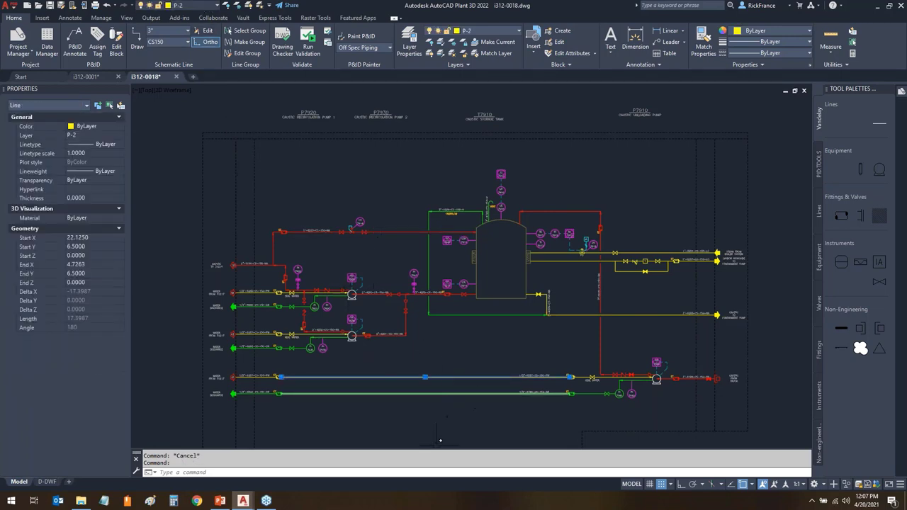
pyautogui.click(425, 394)
pyautogui.keyDown('shift'); pyautogui.click(439, 377); pyautogui.keyUp('shift')
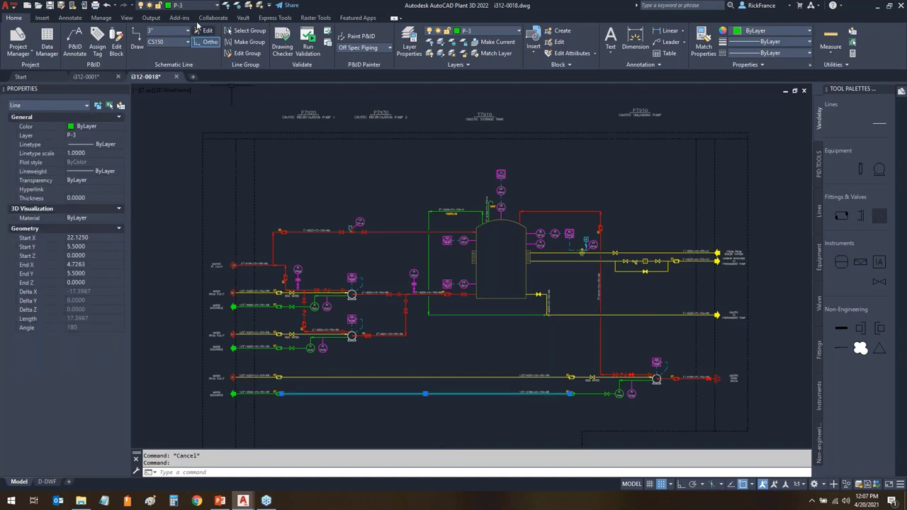
pyautogui.press('Escape')
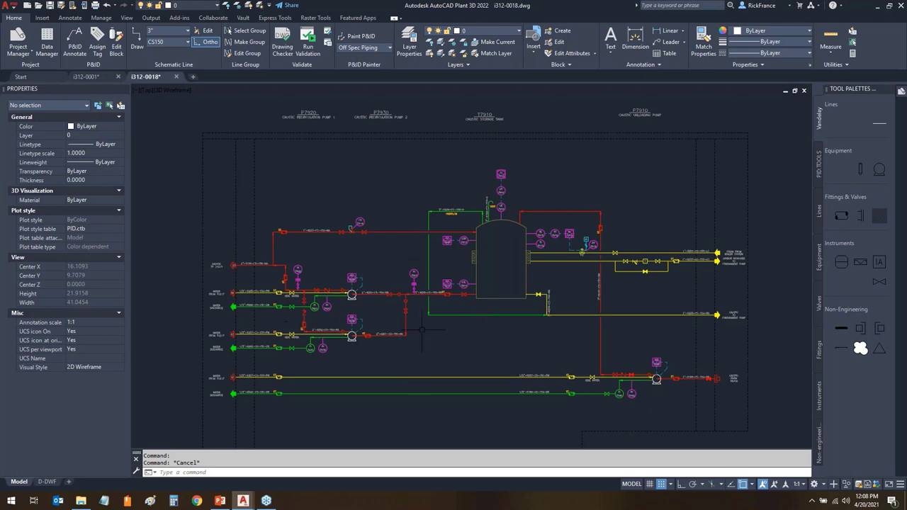
pyautogui.click(496, 299)
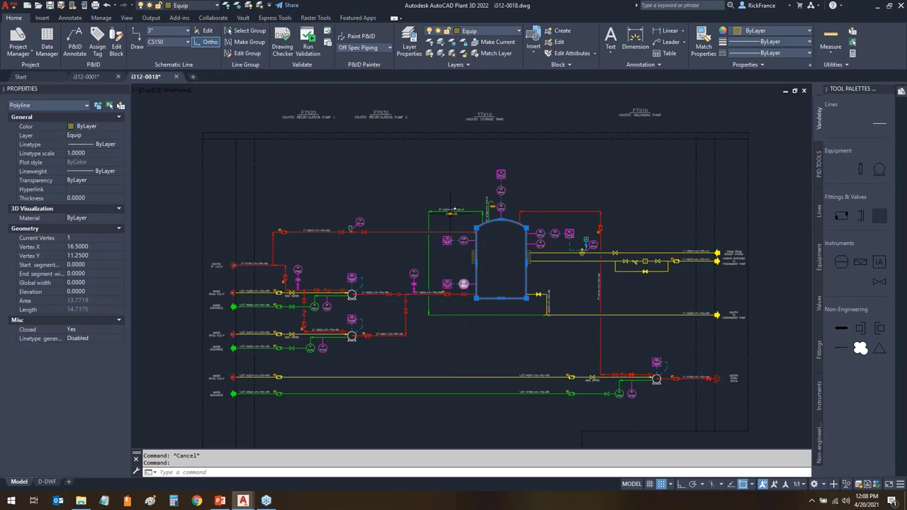
pyautogui.press('Escape')
pyautogui.click(352, 294)
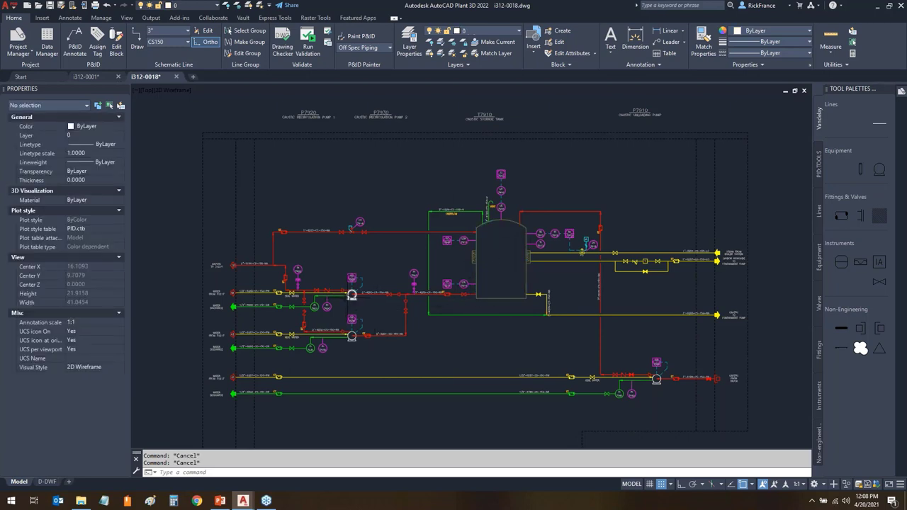
pyautogui.press('Escape')
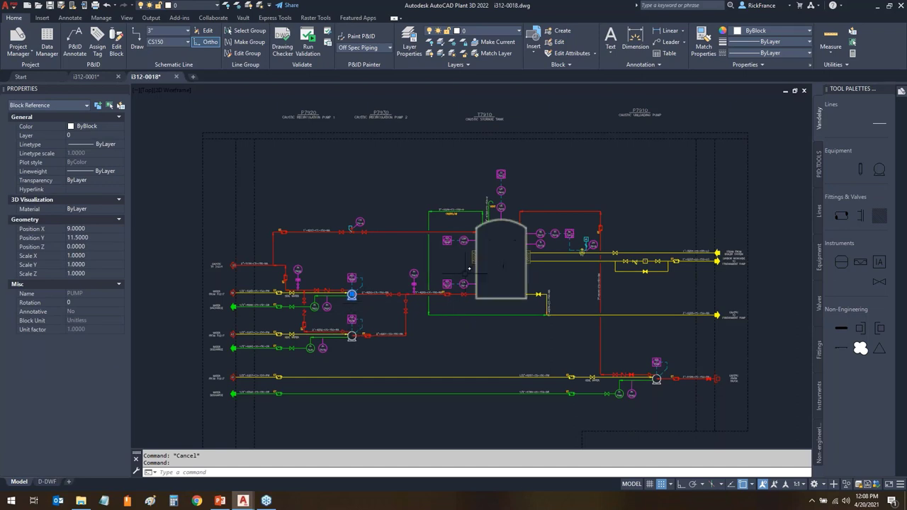
pyautogui.click(501, 298)
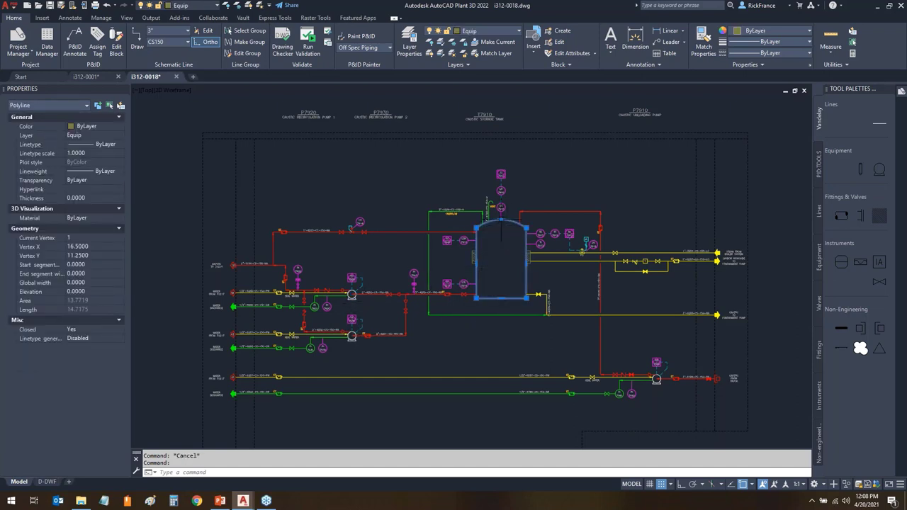
pyautogui.press('Escape')
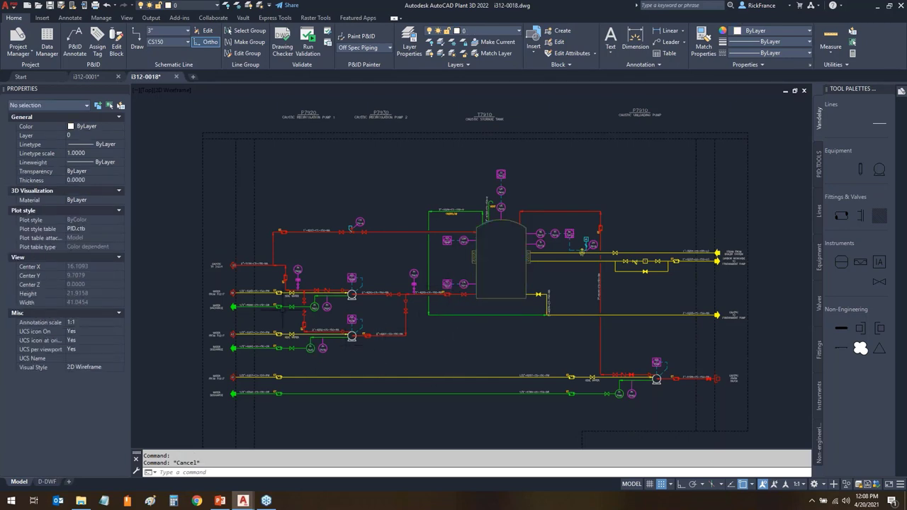
pyautogui.scroll(4, 284, 311)
pyautogui.click(297, 264)
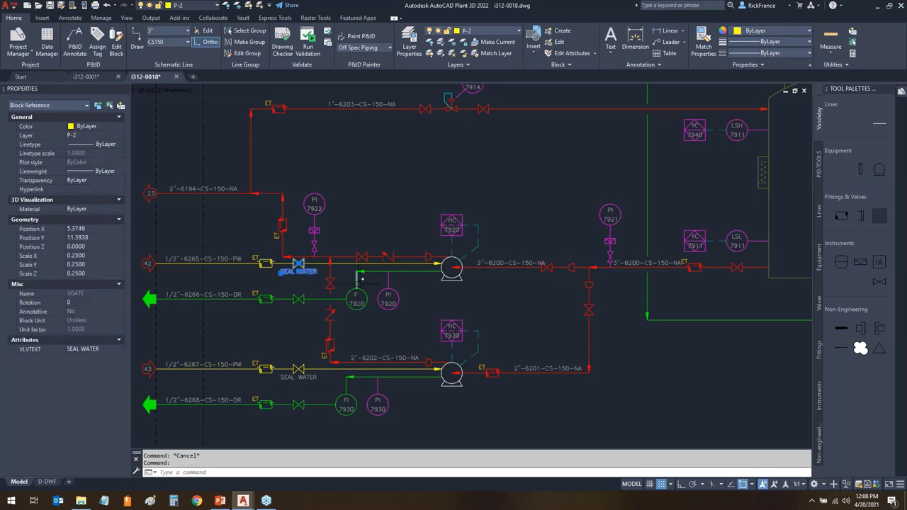
pyautogui.click(388, 256)
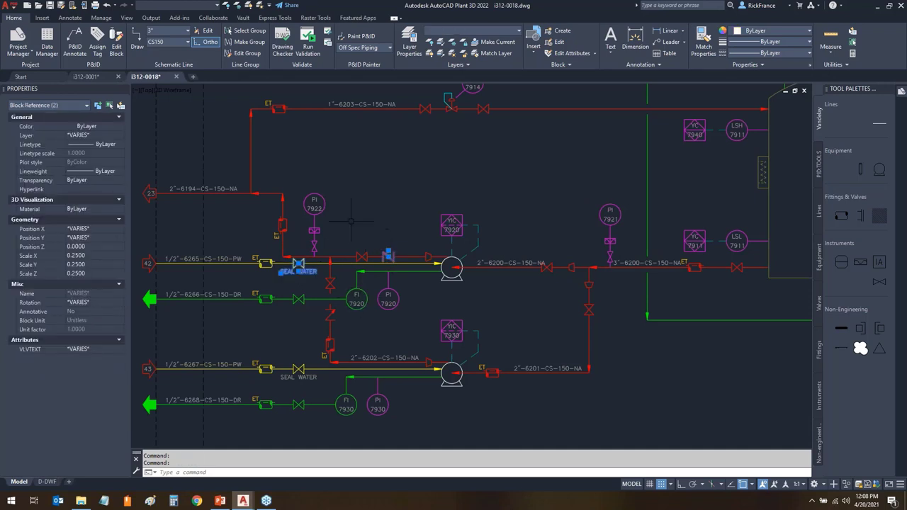
pyautogui.click(241, 264)
pyautogui.moveTo(264, 265)
pyautogui.press('Escape')
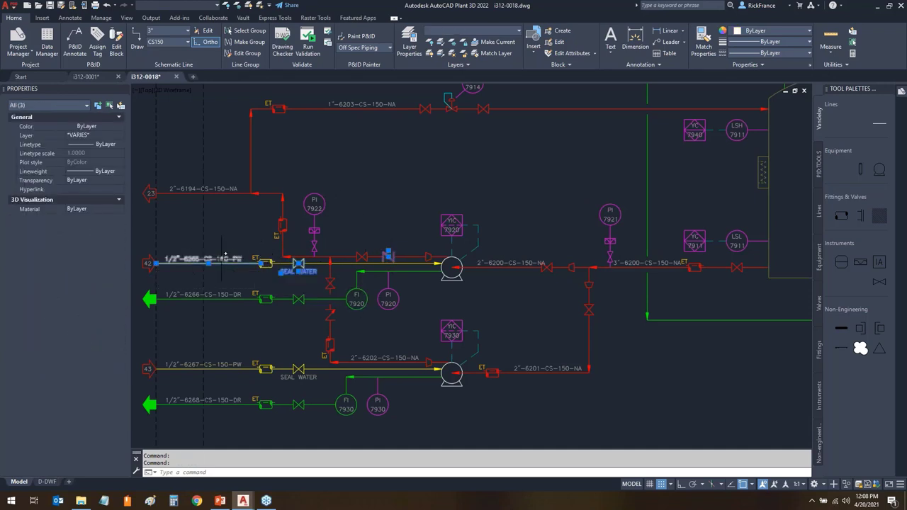
pyautogui.click(226, 257)
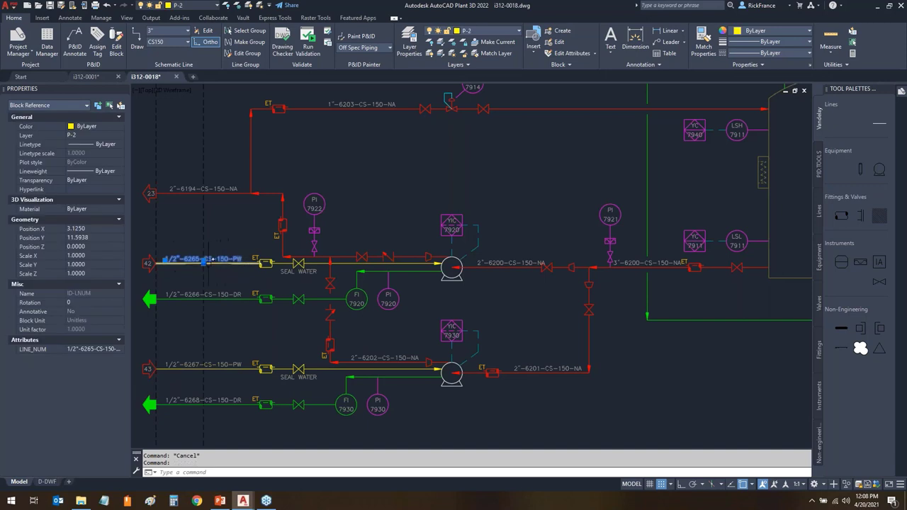
pyautogui.press('Escape')
pyautogui.scroll(-5, 428, 269)
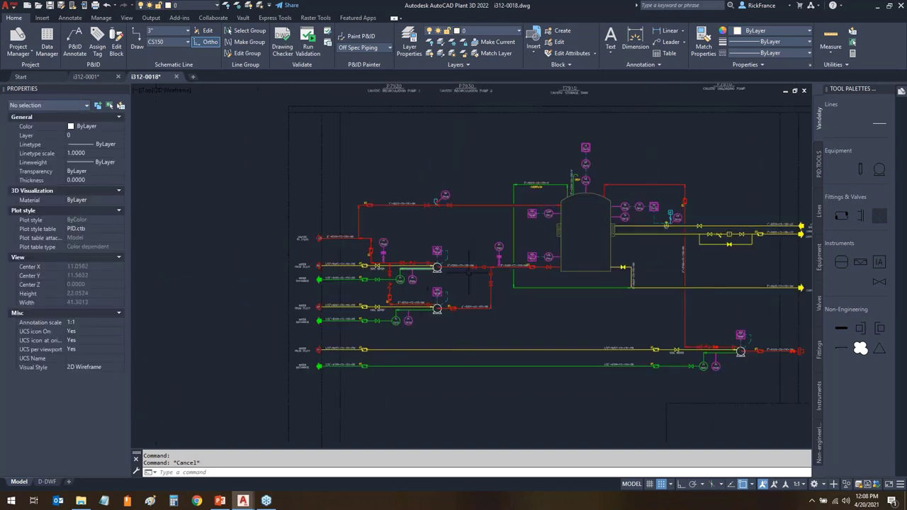
pyautogui.moveTo(433, 341); pyautogui.dragTo(485, 329, button='middle')
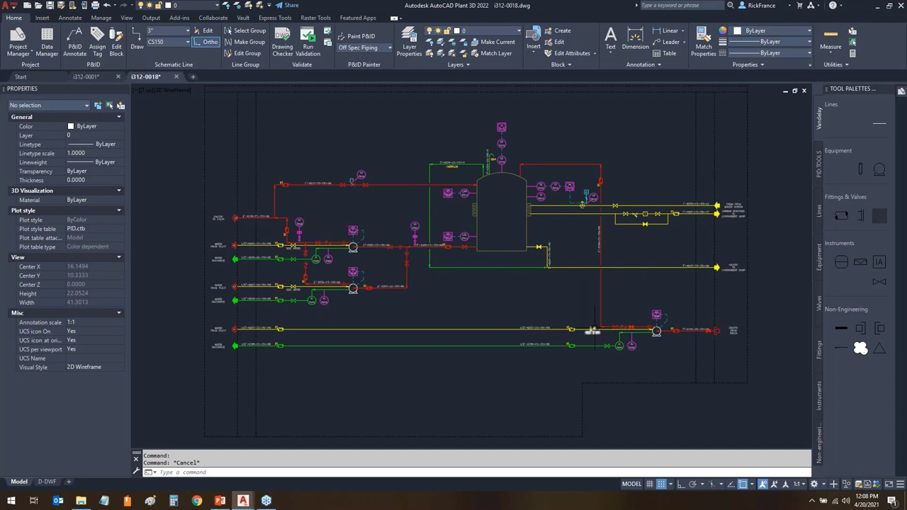
pyautogui.moveTo(386, 236)
pyautogui.mouseDown()
pyautogui.moveTo(394, 261)
pyautogui.moveTo(384, 238)
pyautogui.mouseUp()
# - Quick Select all 121 Line objects in the whole drawing
pyautogui.click(121, 106)
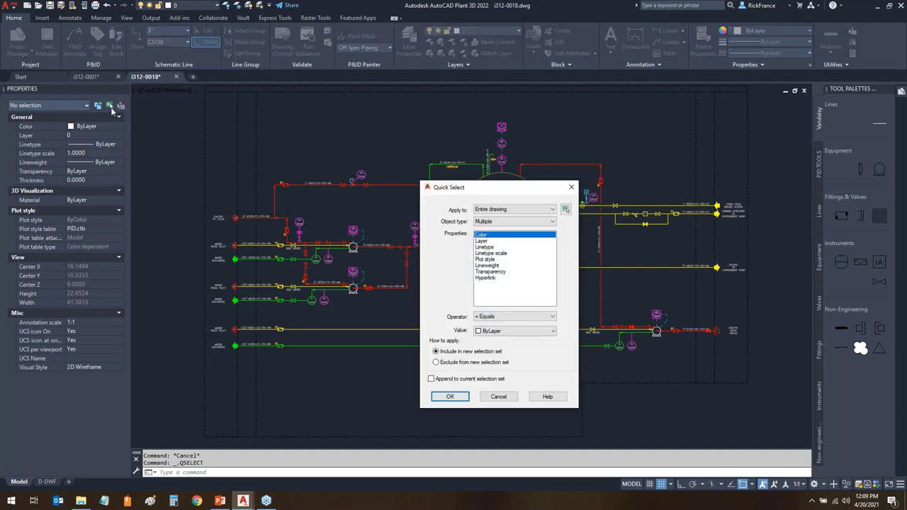
pyautogui.click(504, 225)
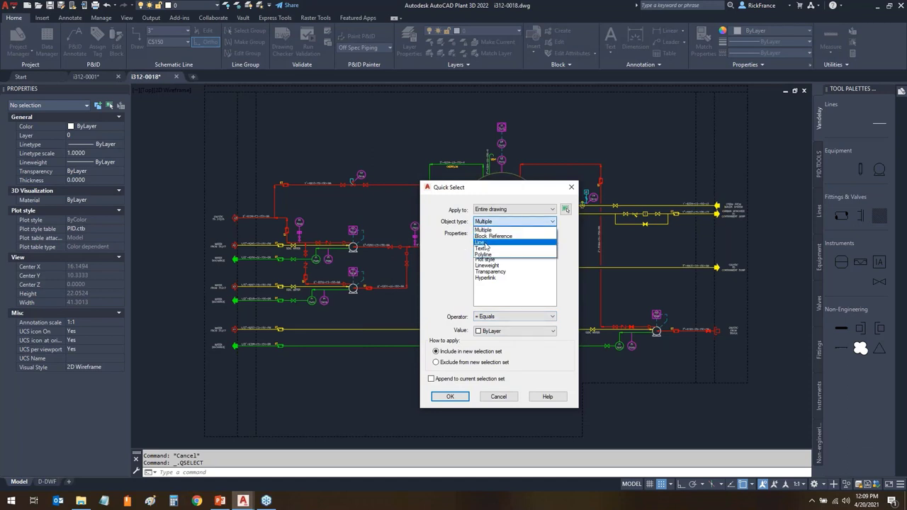
pyautogui.click(496, 240)
pyautogui.click(507, 318)
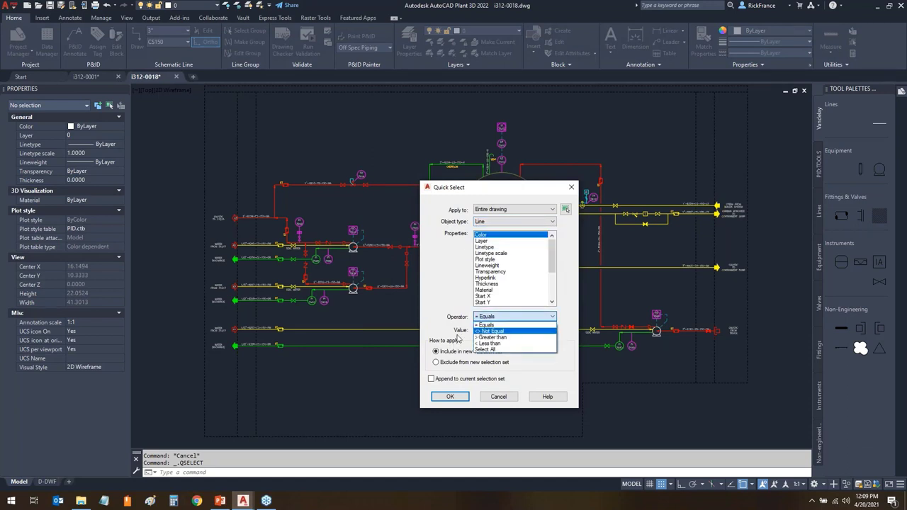
pyautogui.click(506, 323)
pyautogui.click(505, 318)
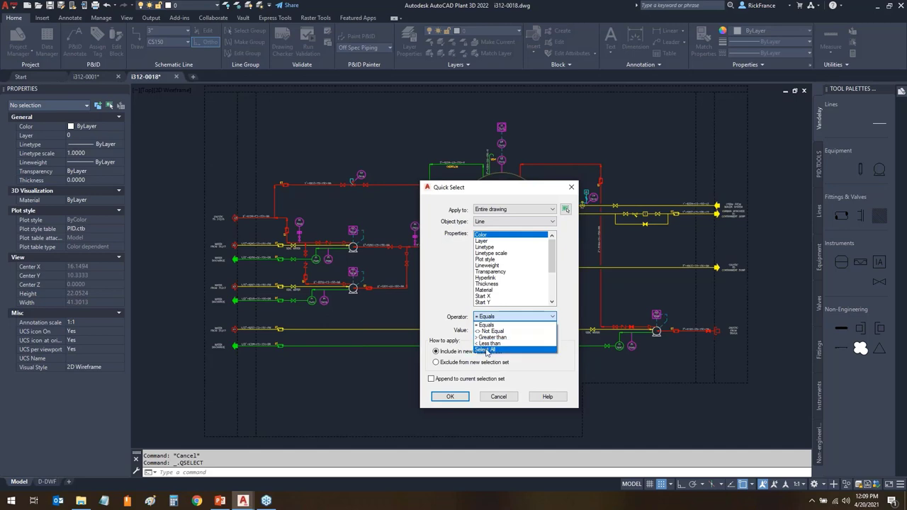
pyautogui.click(489, 359)
pyautogui.click(451, 396)
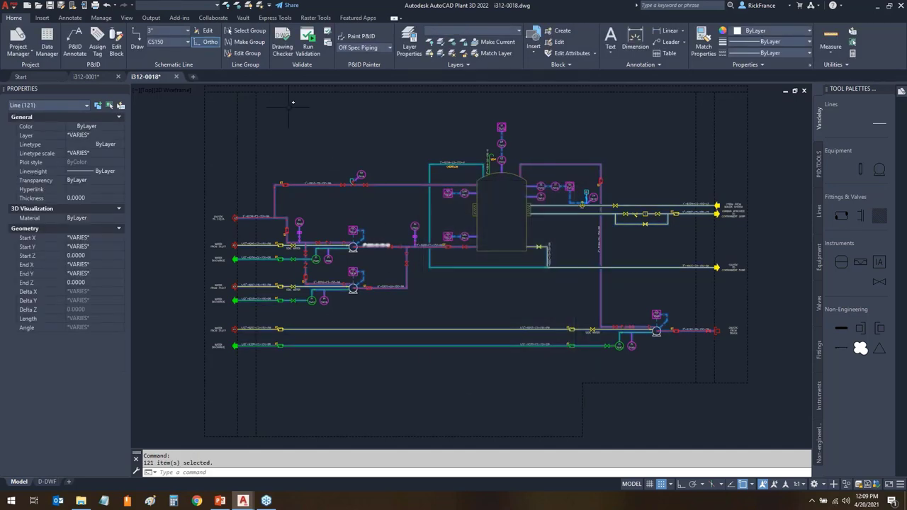
# - Isolate the selected lines so only the coloured piping remains visible
pyautogui.rightClick(345, 131)
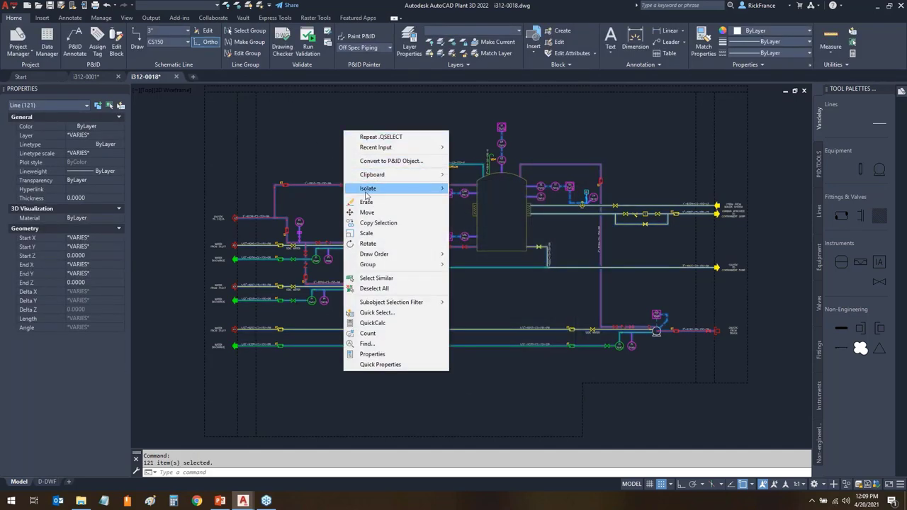
pyautogui.moveTo(379, 189)
pyautogui.click(486, 189)
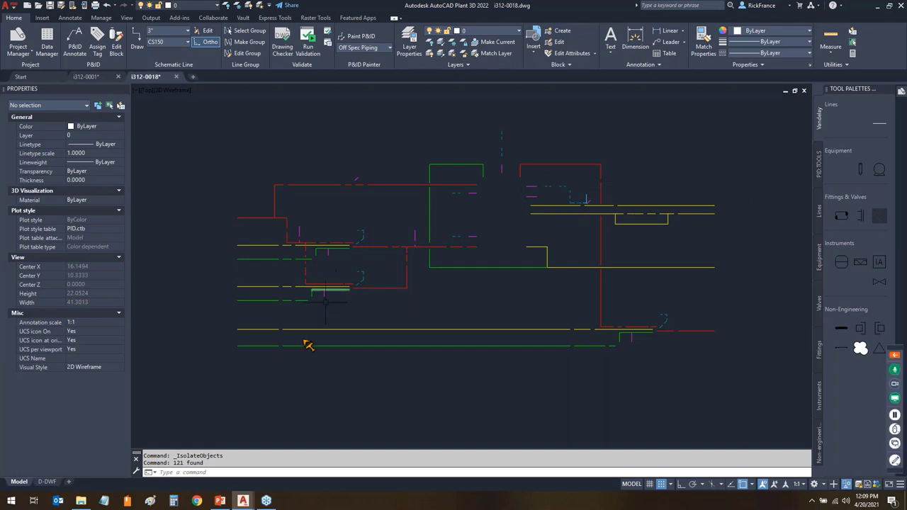
pyautogui.moveTo(305, 329)
pyautogui.mouseDown()
pyautogui.moveTo(225, 339)
pyautogui.moveTo(215, 350)
pyautogui.moveTo(597, 392)
pyautogui.moveTo(619, 362)
pyautogui.moveTo(613, 346)
pyautogui.moveTo(561, 331)
pyautogui.moveTo(365, 318)
pyautogui.moveTo(305, 327)
pyautogui.moveTo(335, 335)
pyautogui.mouseUp()
pyautogui.moveTo(241, 302); pyautogui.dragTo(372, 317)
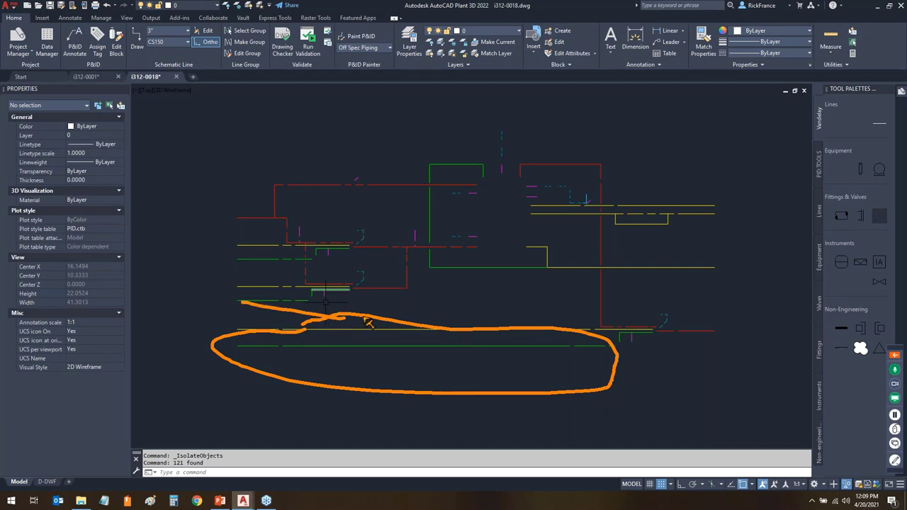
pyautogui.moveTo(652, 191); pyautogui.dragTo(578, 226)
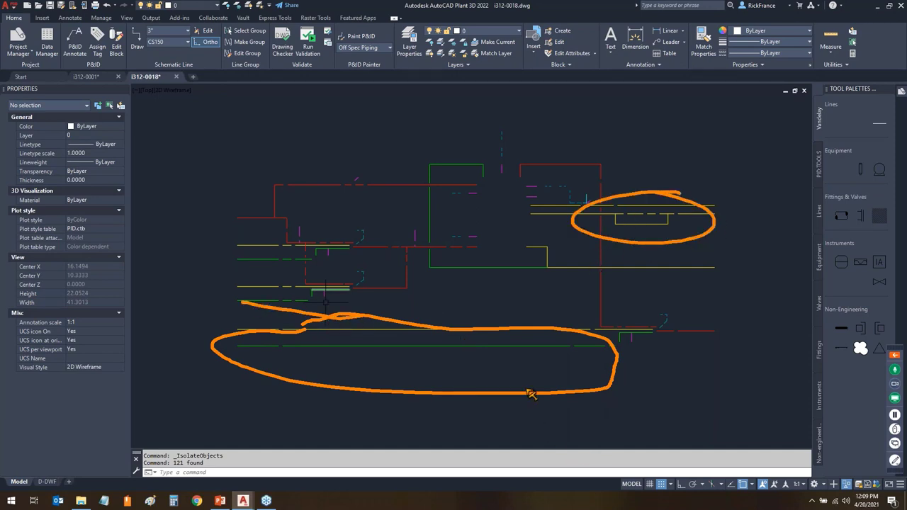
pyautogui.press('Escape')
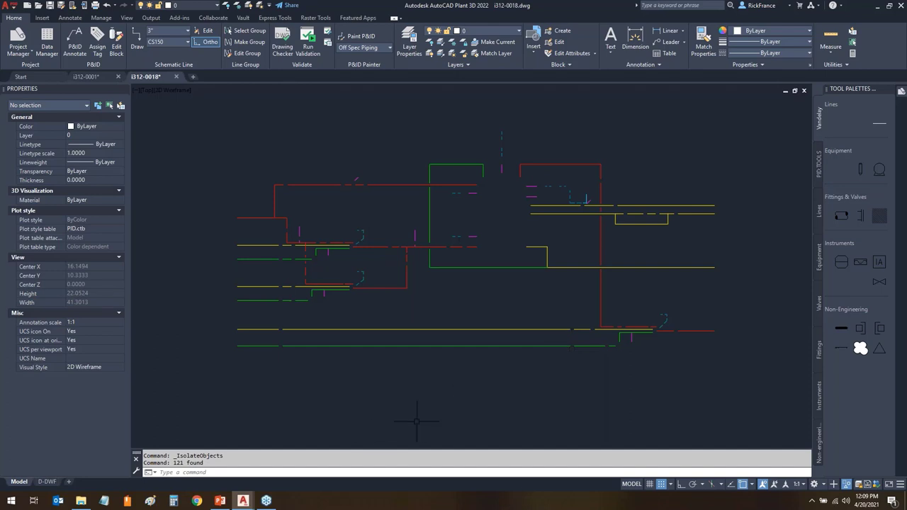
pyautogui.moveTo(267, 346); pyautogui.dragTo(268, 374)
pyautogui.moveTo(376, 344); pyautogui.dragTo(394, 381)
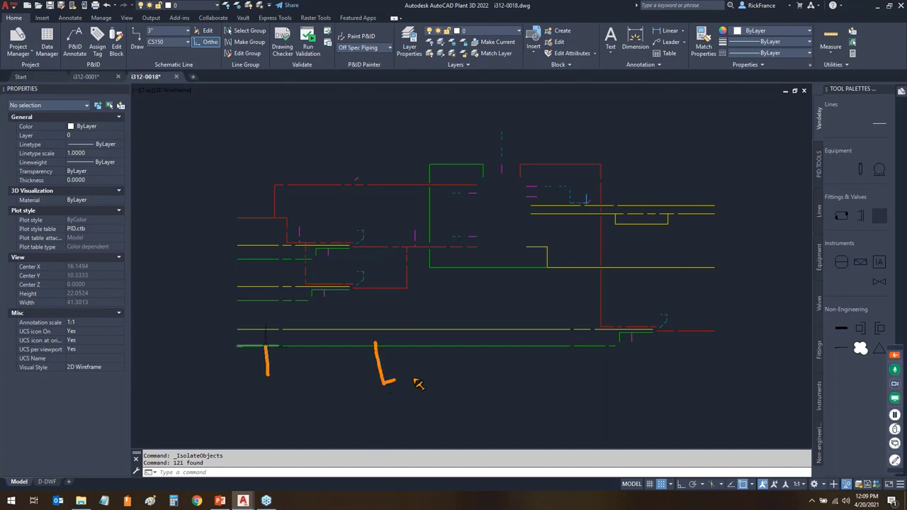
pyautogui.moveTo(597, 346)
pyautogui.mouseDown()
pyautogui.moveTo(603, 379)
pyautogui.moveTo(644, 378)
pyautogui.mouseUp()
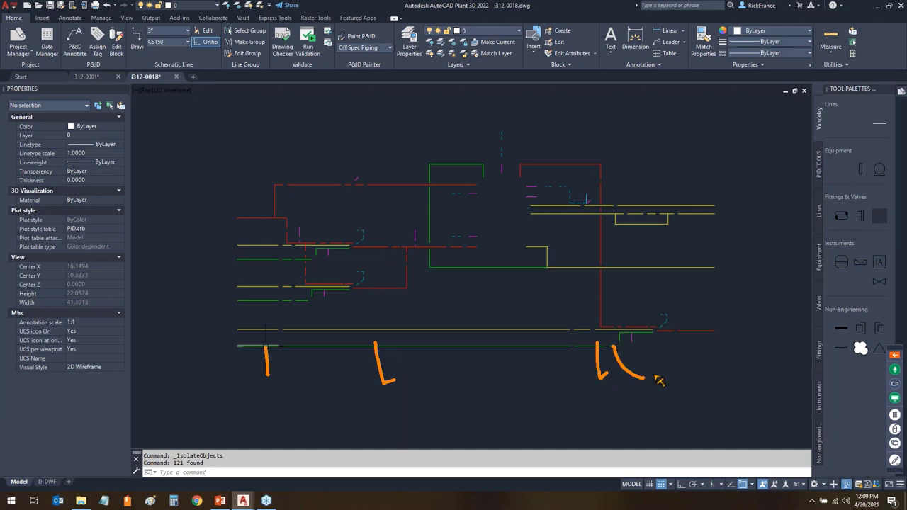
pyautogui.press('Escape')
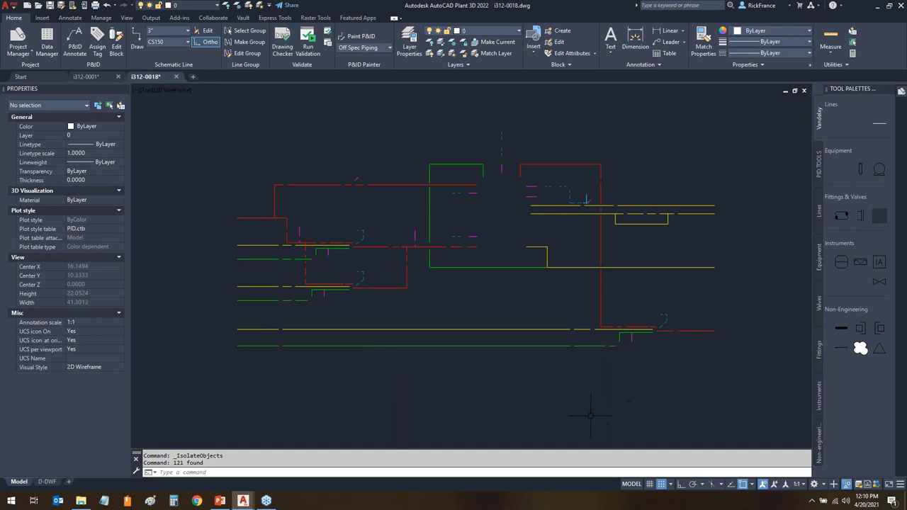
pyautogui.hotkey('ctrl', 'shift', 'p')
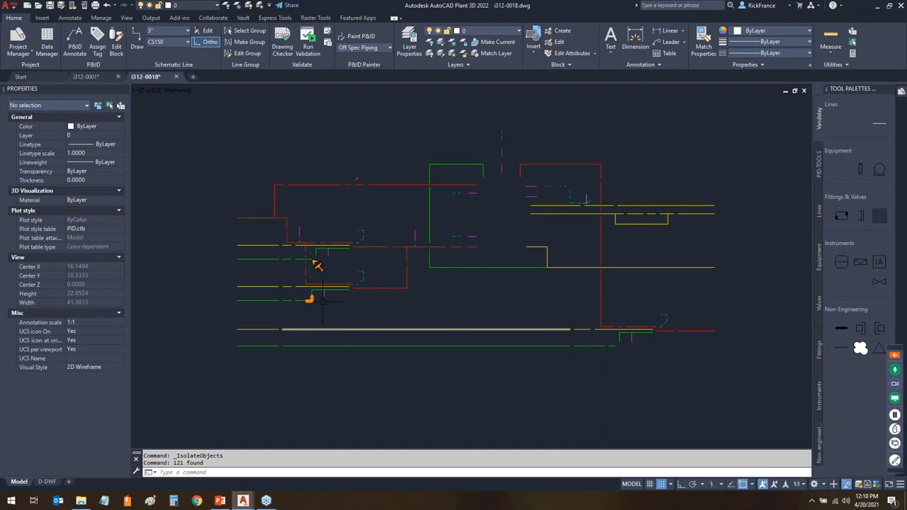
pyautogui.moveTo(315, 262); pyautogui.dragTo(313, 257)
# - Fillet three green corners, joining each horizontal pipe line to its short vertical branch
pyautogui.press('Escape')
pyautogui.write('f')
pyautogui.press('Return')
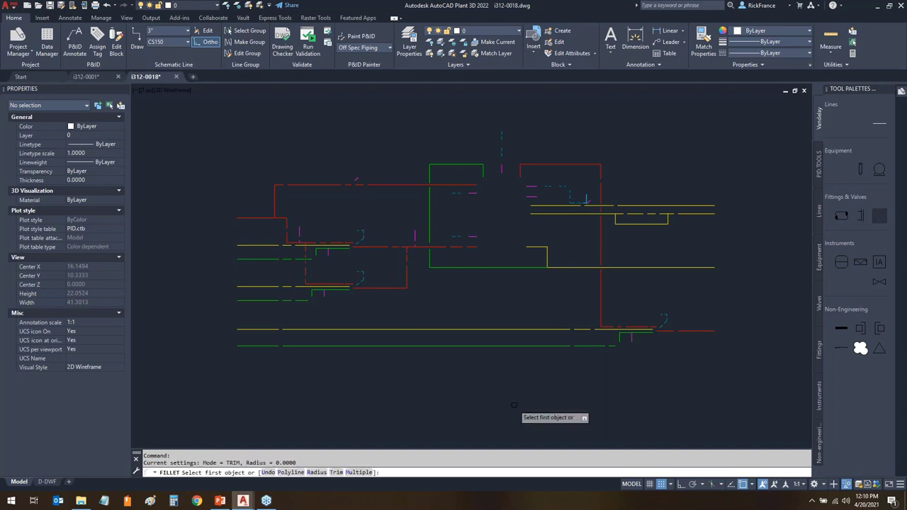
pyautogui.click(314, 258)
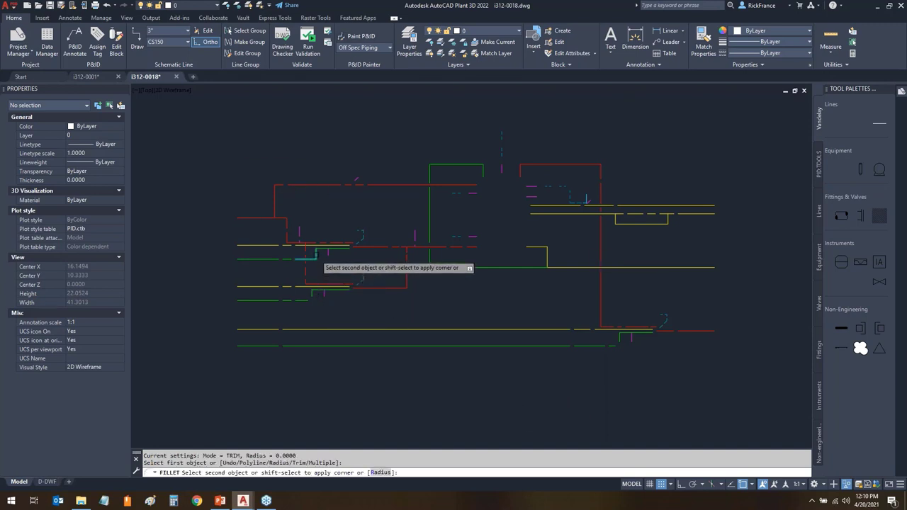
pyautogui.click(316, 259)
pyautogui.press('Return')
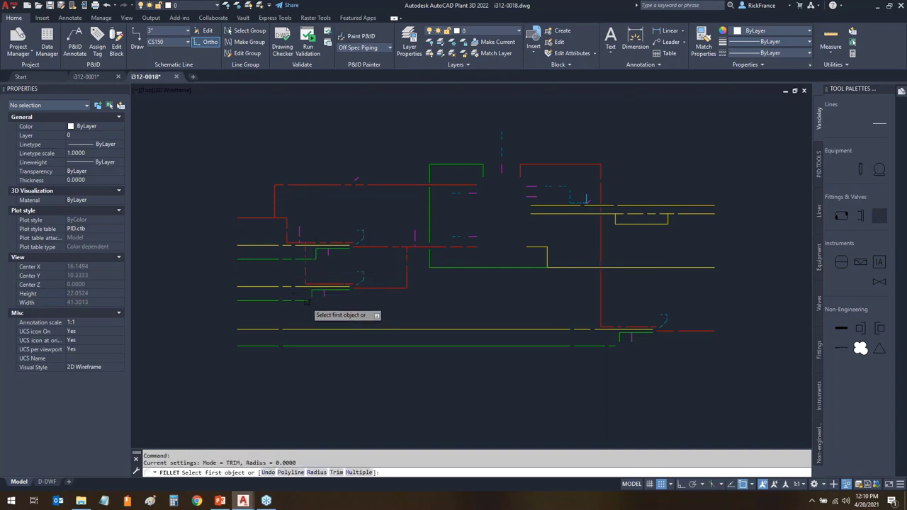
pyautogui.click(307, 301)
pyautogui.click(312, 295)
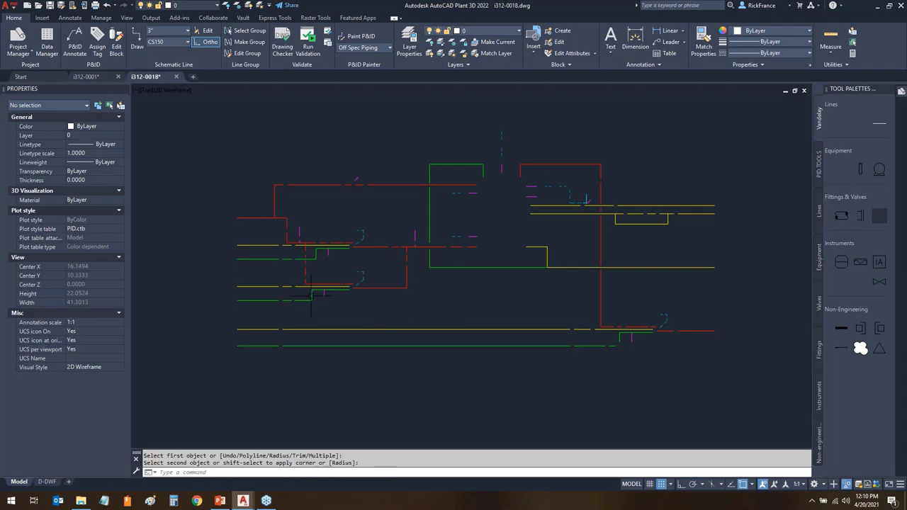
pyautogui.press('Return')
pyautogui.click(608, 346)
pyautogui.click(620, 338)
# - Join the four lower green line pieces into one line
pyautogui.write('jo')
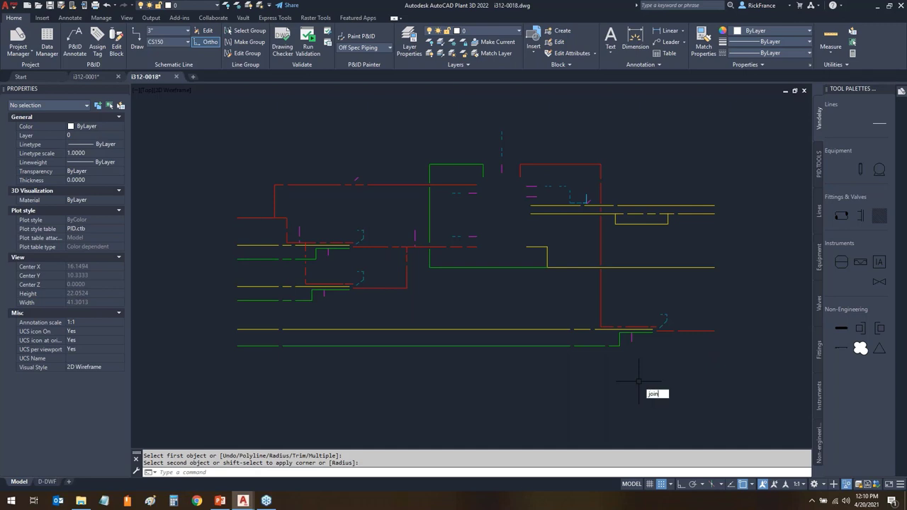
pyautogui.write('in')
pyautogui.press('Return')
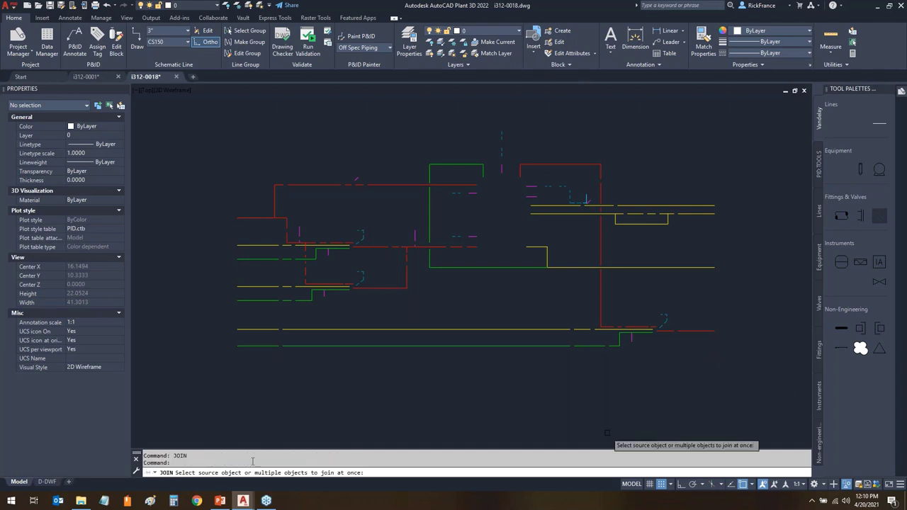
pyautogui.click(215, 357)
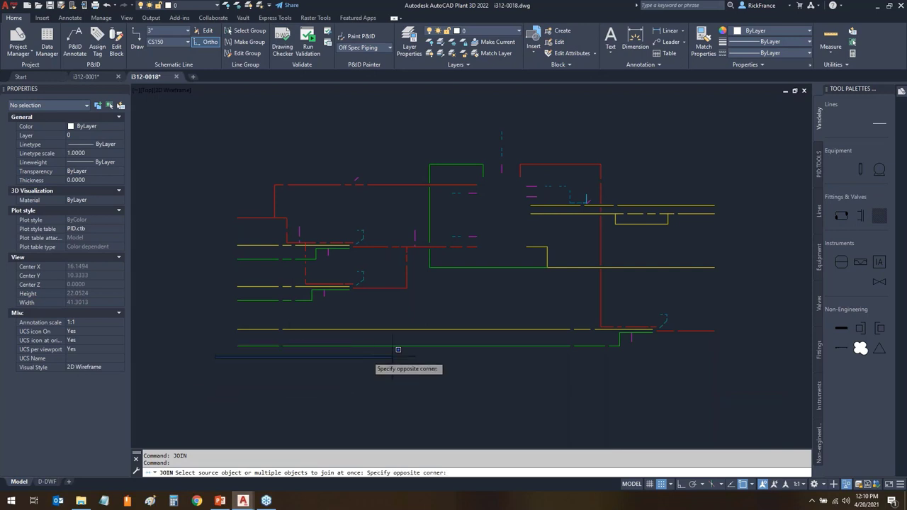
pyautogui.click(662, 336)
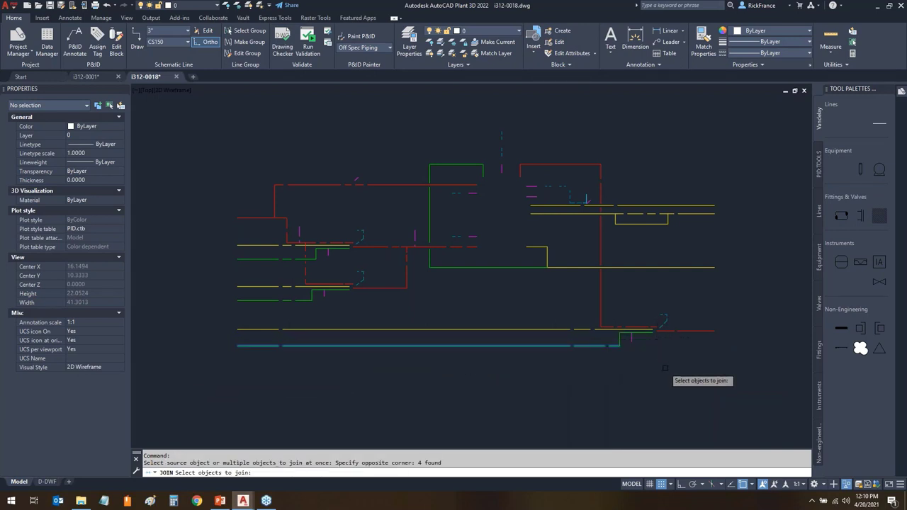
pyautogui.press('Return')
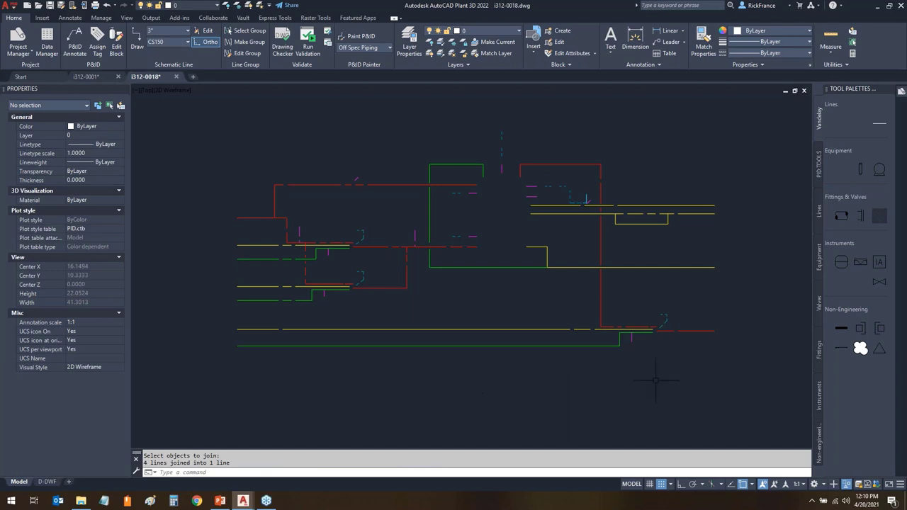
# - Join the lower yellow line pieces into one line
pyautogui.moveTo(243, 329)
pyautogui.press('Return')
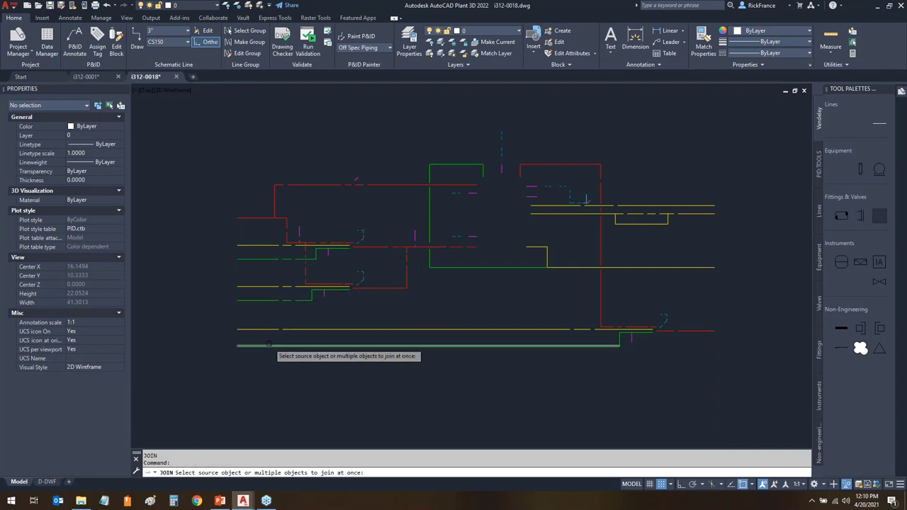
pyautogui.click(597, 324)
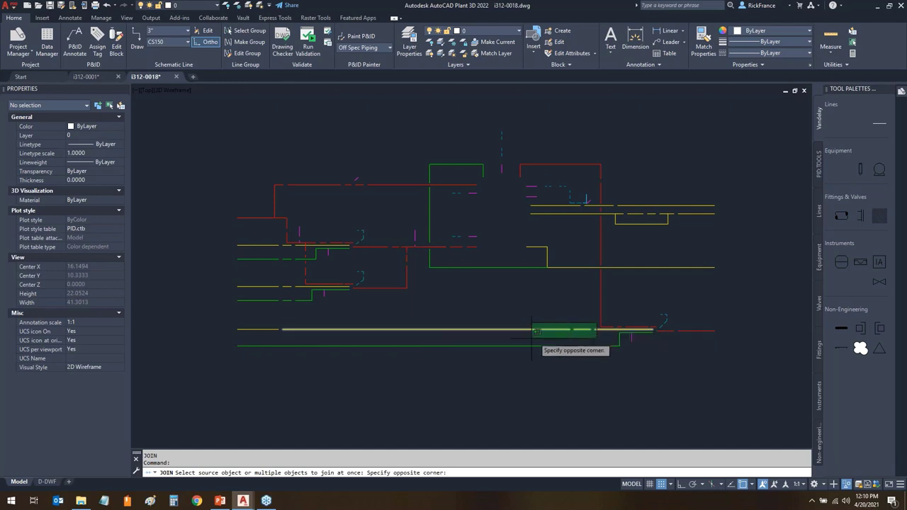
pyautogui.click(272, 328)
pyautogui.press('Return')
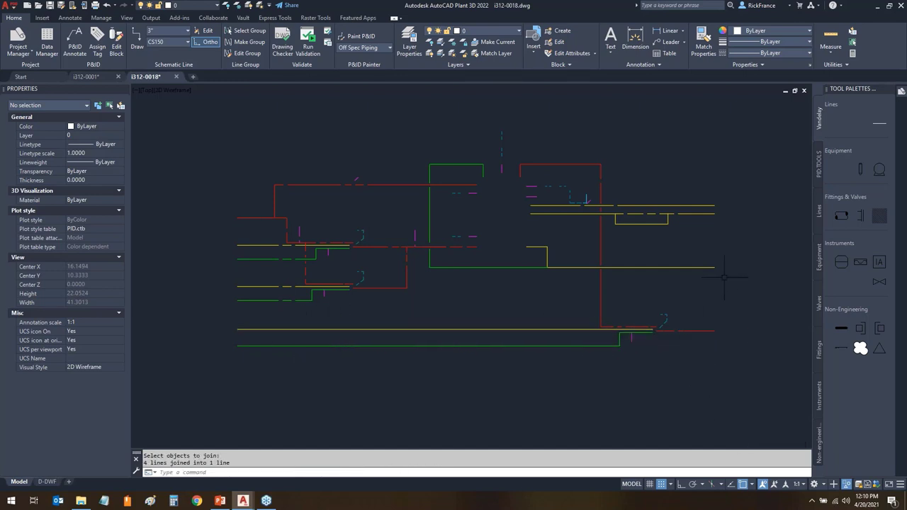
# - Join the two lower-right red line pieces into one continuous line
pyautogui.scroll(4, 725, 276)
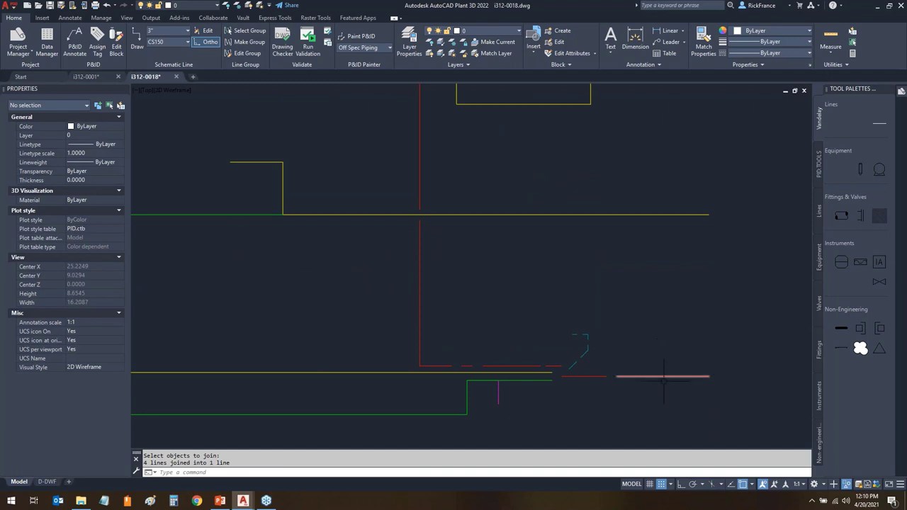
pyautogui.moveTo(665, 393); pyautogui.dragTo(678, 348, button='middle')
pyautogui.press('Return')
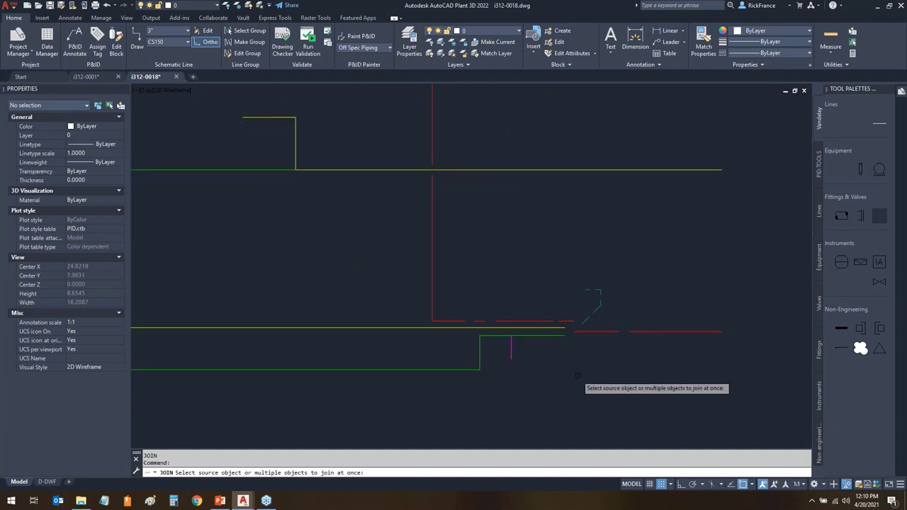
pyautogui.click(567, 342)
pyautogui.click(751, 320)
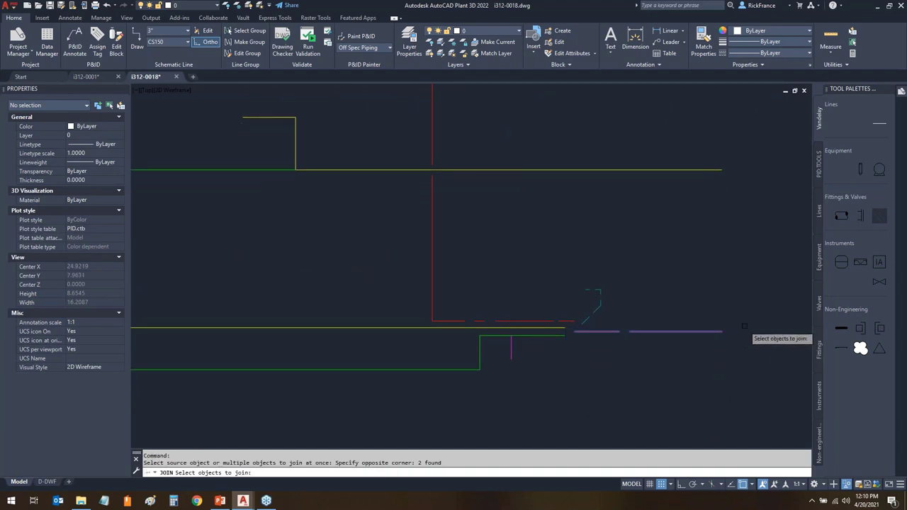
pyautogui.press('Return')
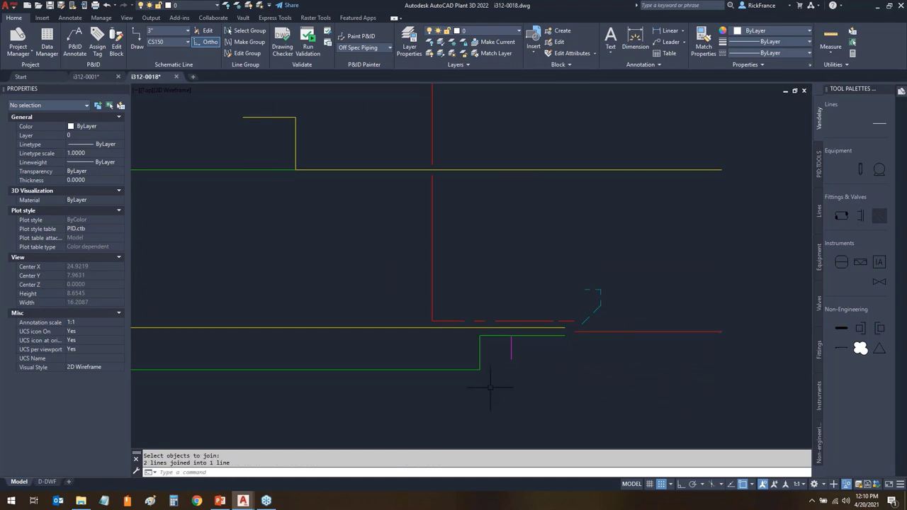
# - Join the red L-shaped corner pieces, then explode the resulting polyline back into lines
pyautogui.press('Return')
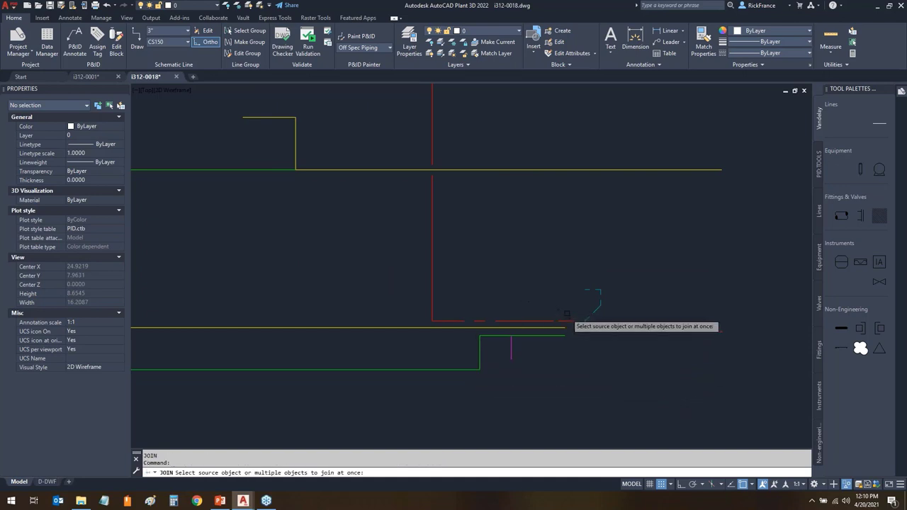
pyautogui.click(569, 307)
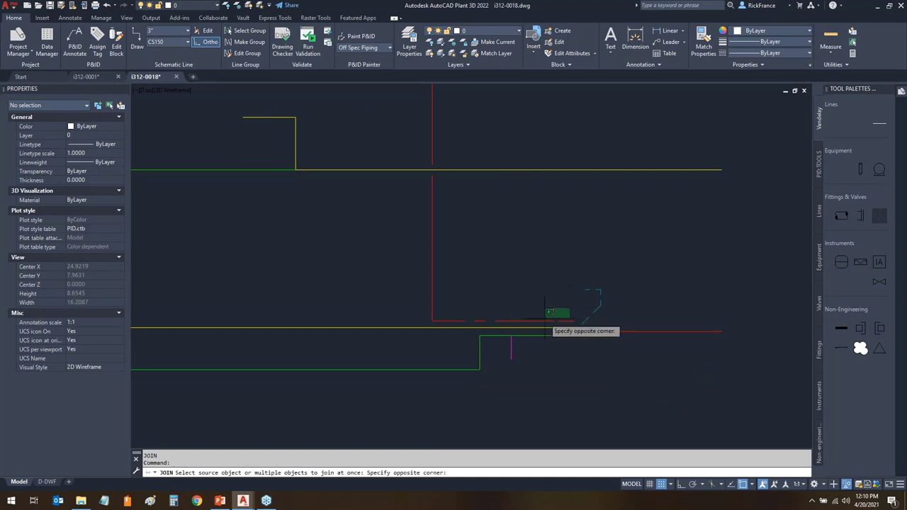
pyautogui.click(428, 318)
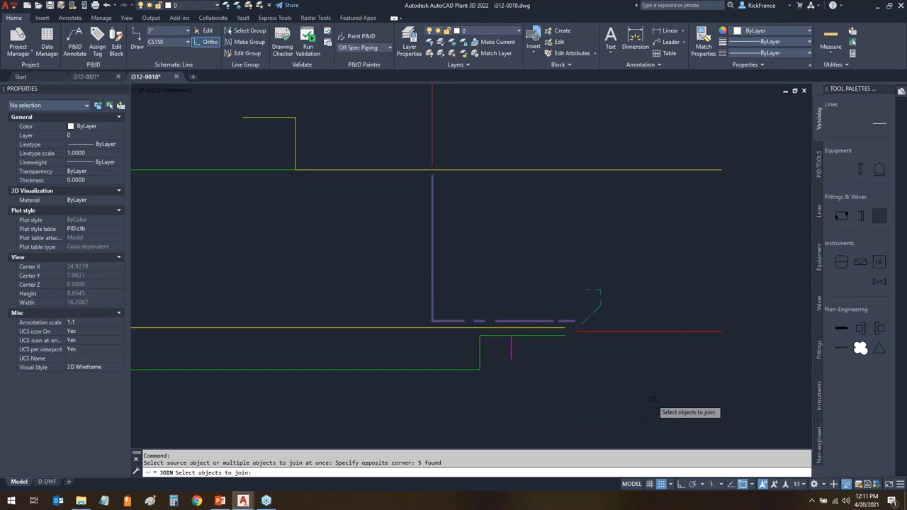
pyautogui.press('Return')
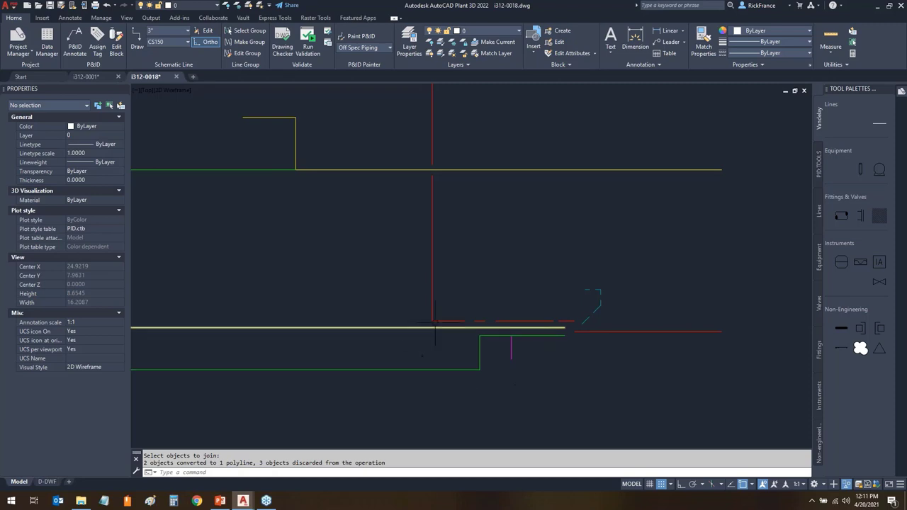
pyautogui.click(435, 292)
pyautogui.click(376, 300)
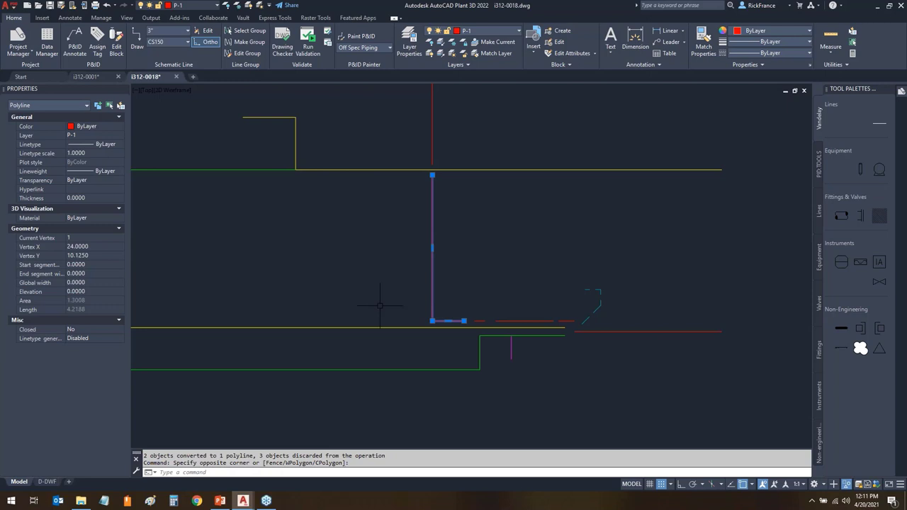
pyautogui.write('x')
pyautogui.press('Return')
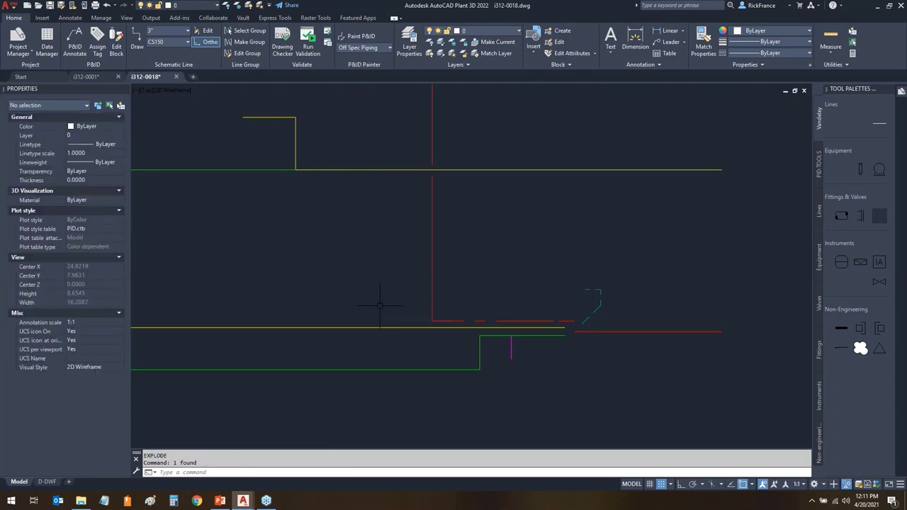
# - Start another join, selecting four broken line pieces to merge
pyautogui.write('joi')
pyautogui.press('Return')
pyautogui.click(420, 335)
pyautogui.click(576, 307)
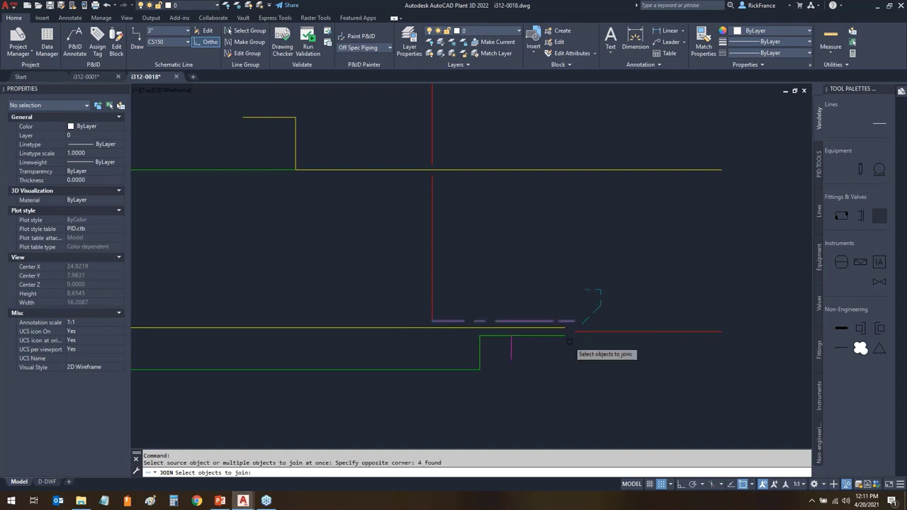
# - Merge the selected pieces, then join the broken red line pieces into one line
pyautogui.press('Return')
pyautogui.scroll(-4, 567, 340)
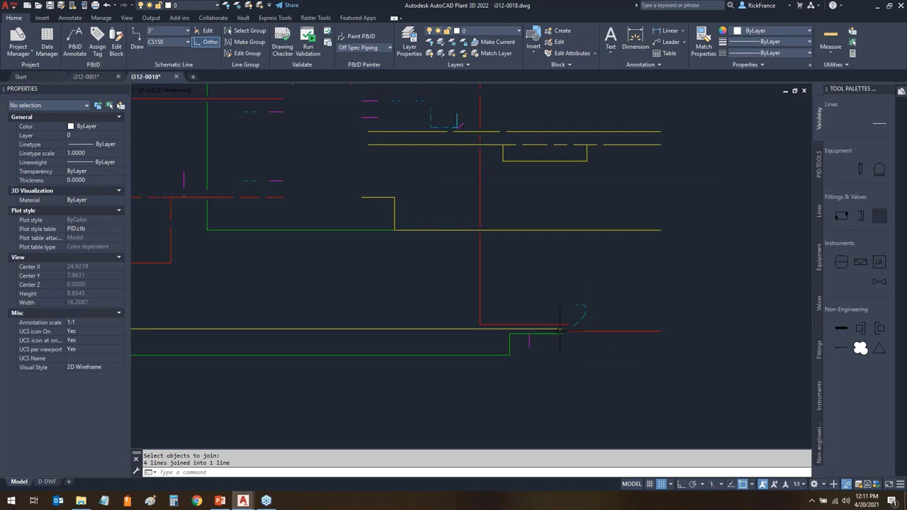
pyautogui.press('Return')
pyautogui.click(503, 334)
pyautogui.click(518, 153)
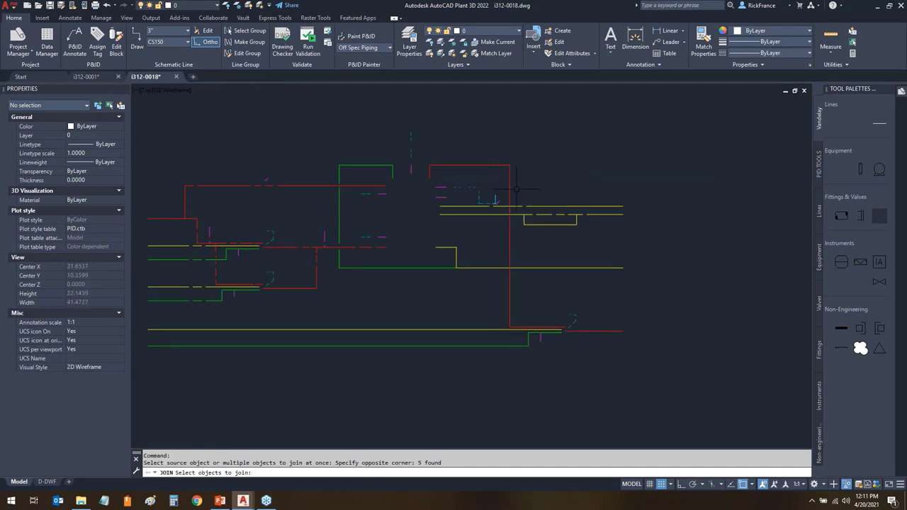
pyautogui.press('Return')
# - Join the broken yellow line pieces, including the upper yellow run, into one line
pyautogui.press('Return')
pyautogui.click(428, 217)
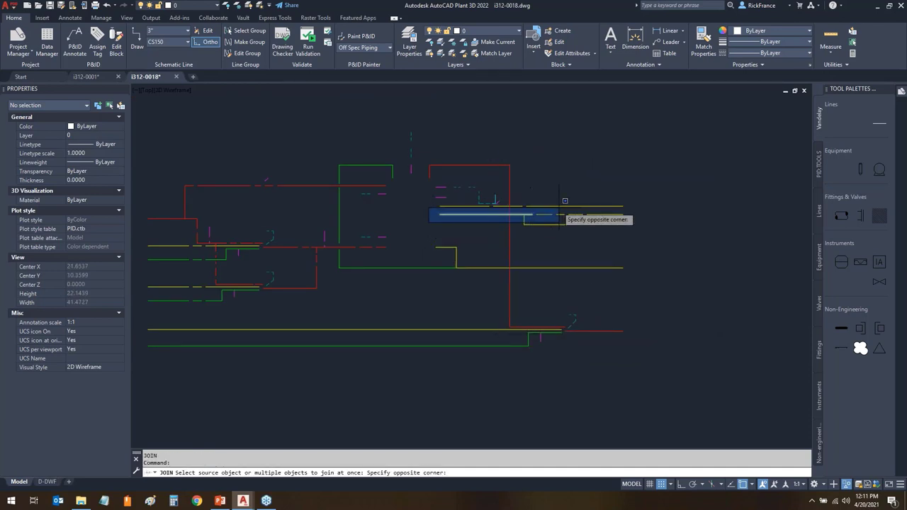
pyautogui.click(630, 211)
pyautogui.press('Return')
pyautogui.scroll(2, 474, 206)
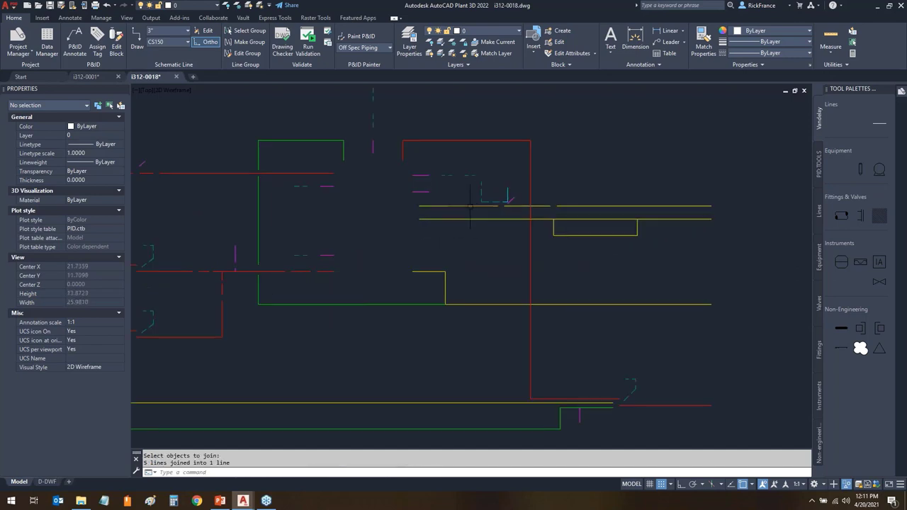
pyautogui.press('Return')
pyautogui.click(404, 211)
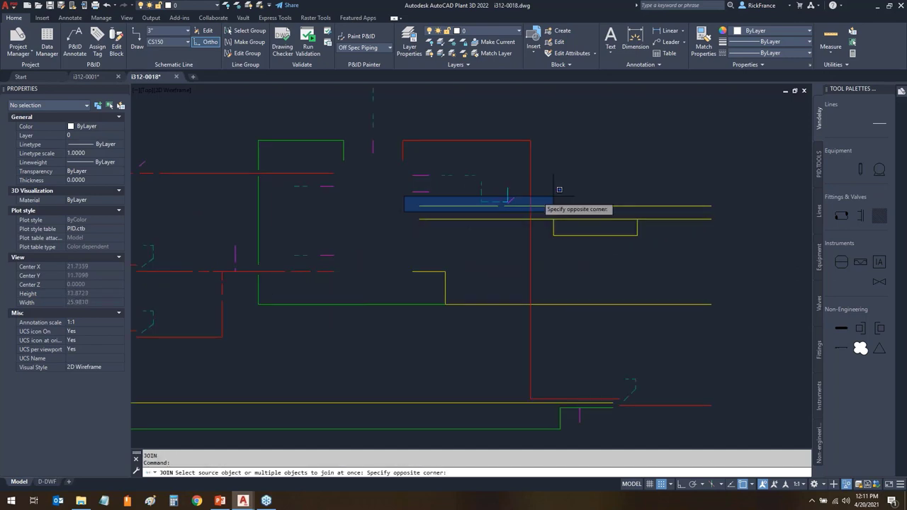
pyautogui.click(761, 194)
pyautogui.press('Return')
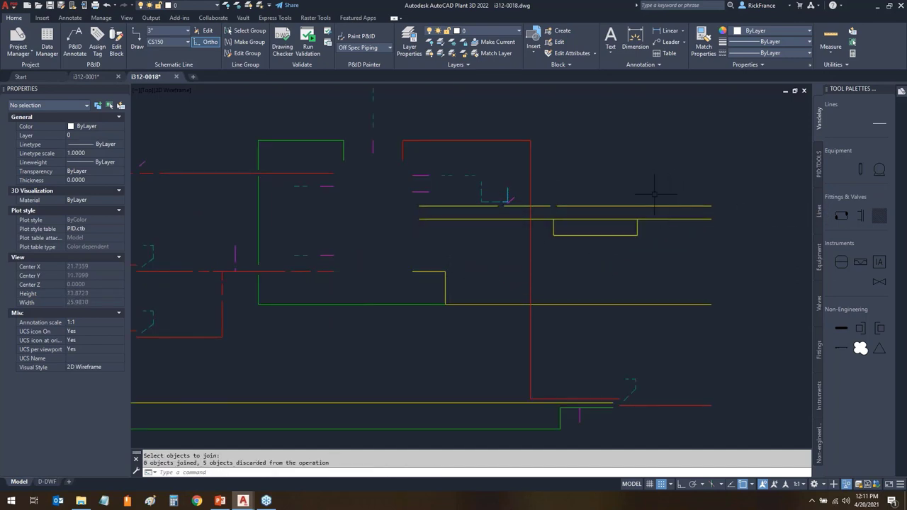
pyautogui.press('Return')
pyautogui.click(648, 196)
pyautogui.click(544, 207)
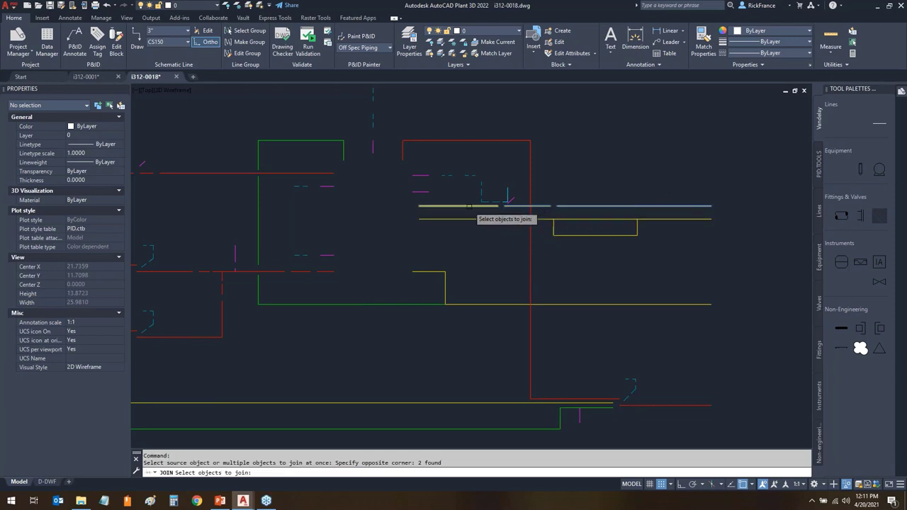
pyautogui.press('Return')
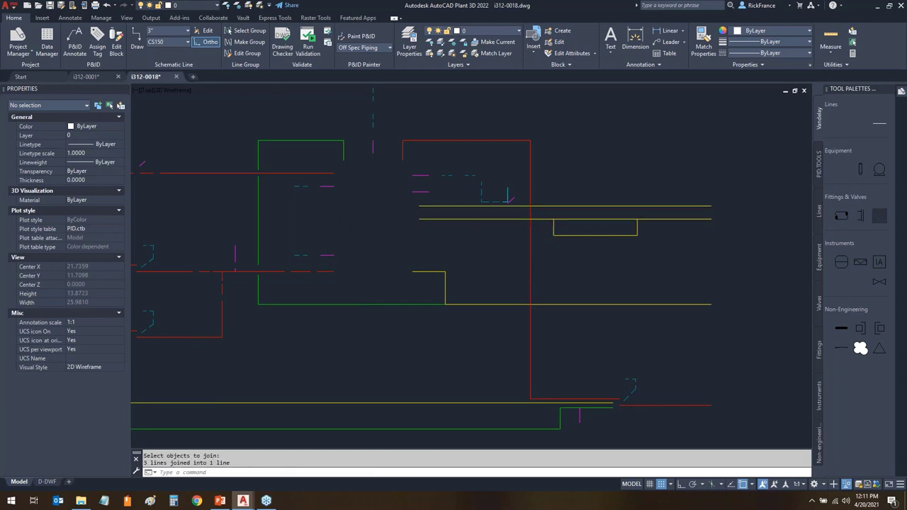
# - Join the green line piece, then bring the left side of the diagram into view
pyautogui.press('Return')
pyautogui.click(258, 152)
pyautogui.press('Return')
pyautogui.scroll(-2, 316, 285)
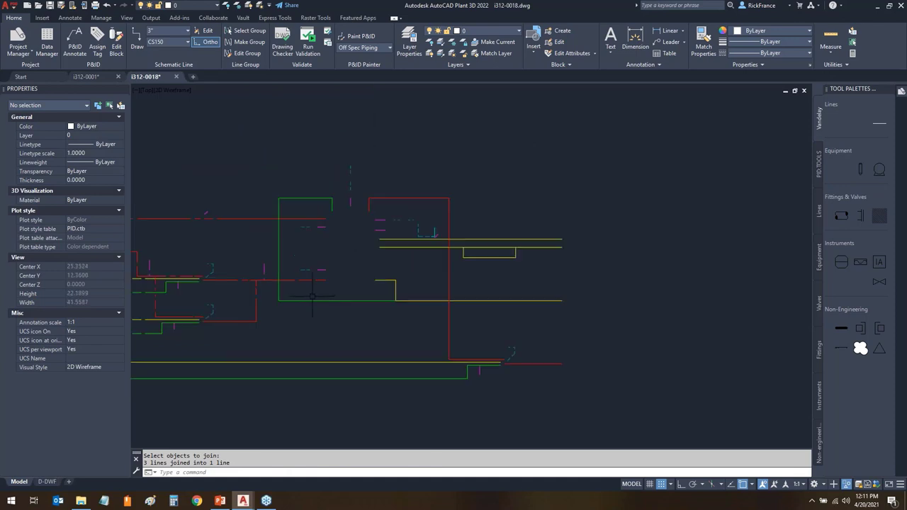
pyautogui.moveTo(391, 312)
pyautogui.mouseDown(button='middle')
pyautogui.moveTo(572, 314)
pyautogui.moveTo(553, 314)
pyautogui.mouseUp(button='middle')
pyautogui.scroll(4, 439, 322)
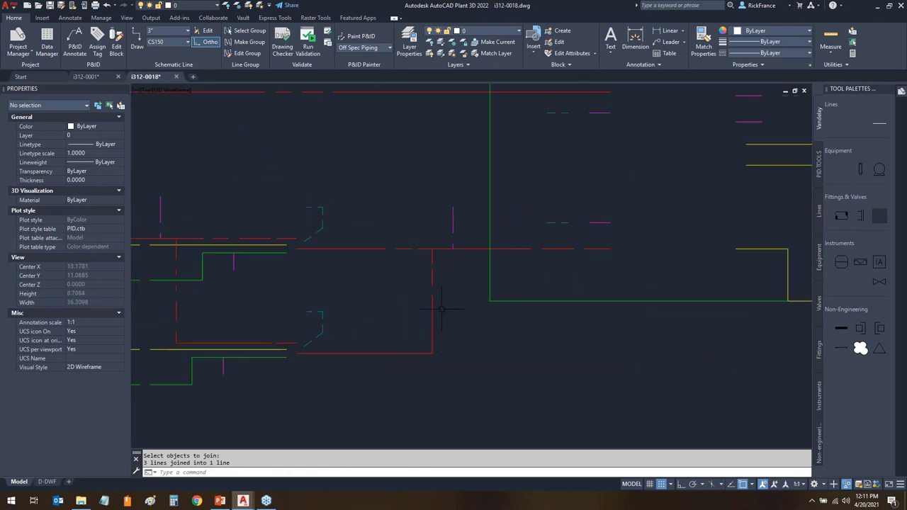
# - Join the purple line pieces, the upper-left purple pieces and three vertical pieces
pyautogui.press('Return')
pyautogui.click(448, 272)
pyautogui.click(464, 163)
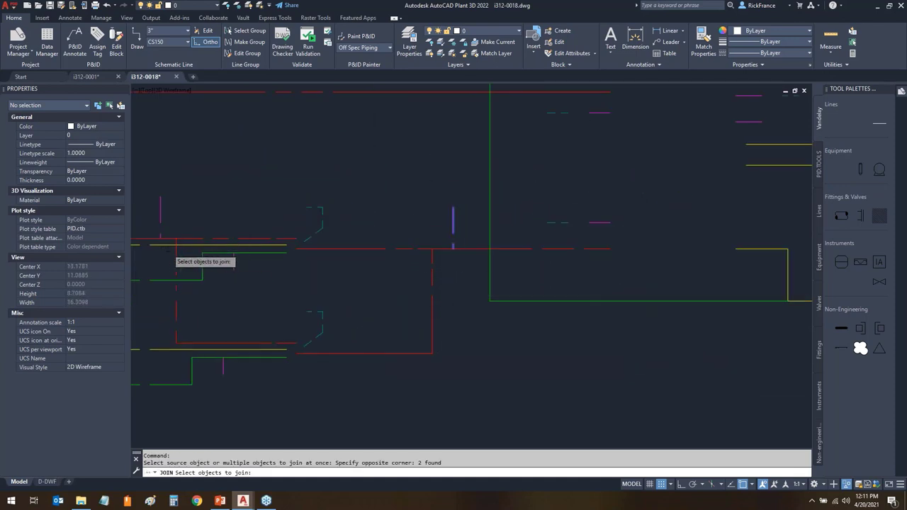
pyautogui.press('Return')
pyautogui.press('Return')
pyautogui.click(153, 259)
pyautogui.click(176, 127)
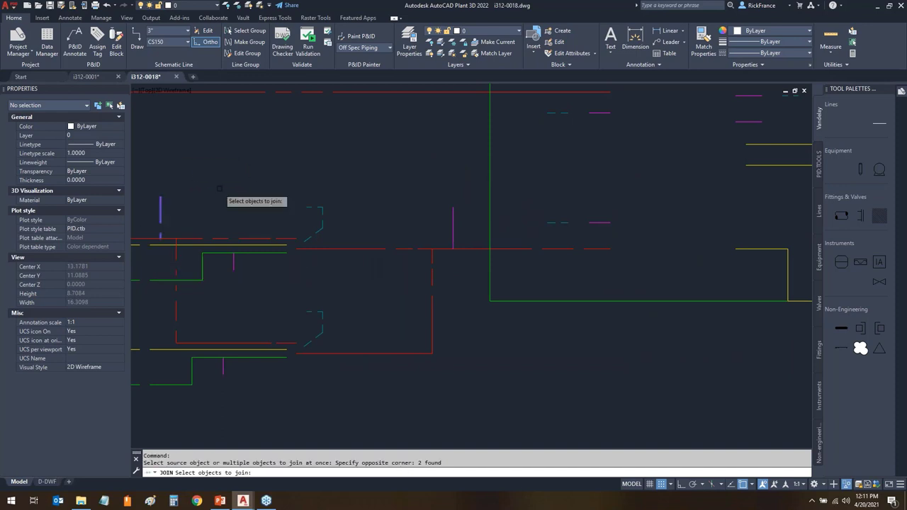
pyautogui.press('Return')
# - Join the five dashed red pieces and the dashed red vertical line into single lines
pyautogui.press('Return')
pyautogui.click(455, 253)
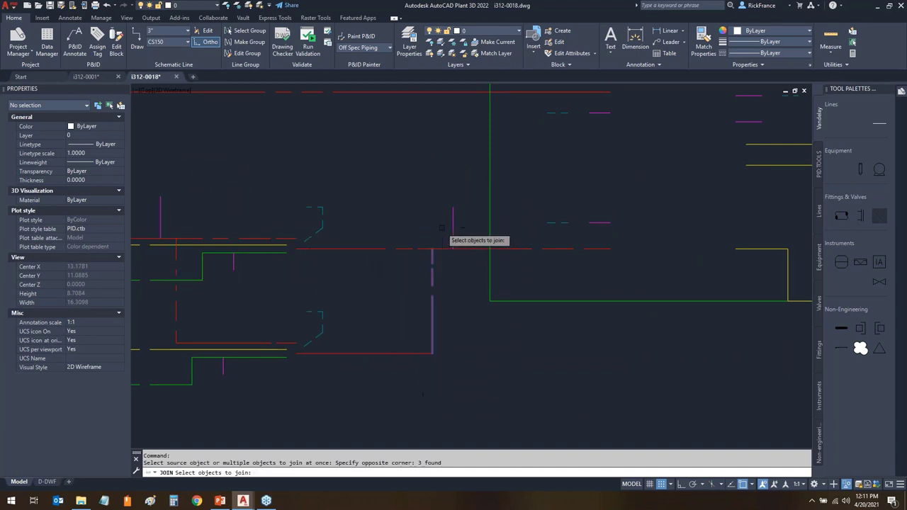
pyautogui.press('Return')
pyautogui.press('Return')
pyautogui.click(293, 259)
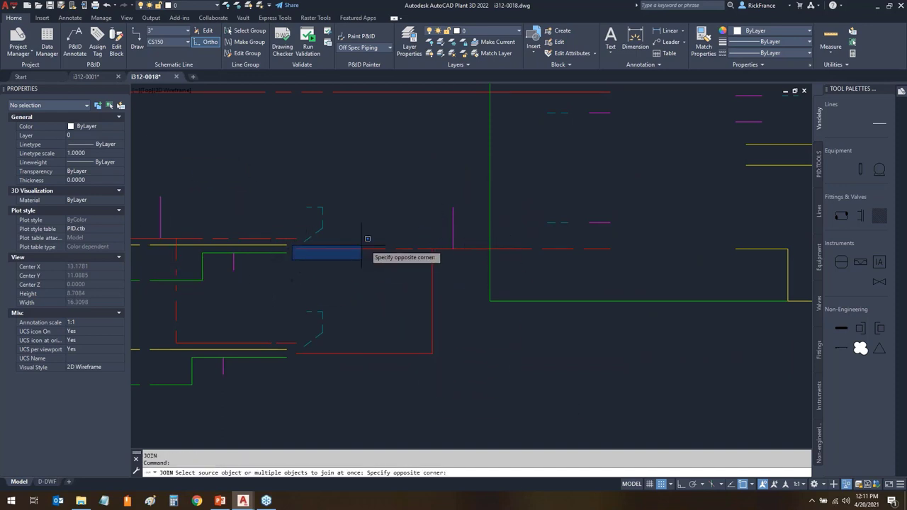
pyautogui.click(629, 235)
pyautogui.press('Return')
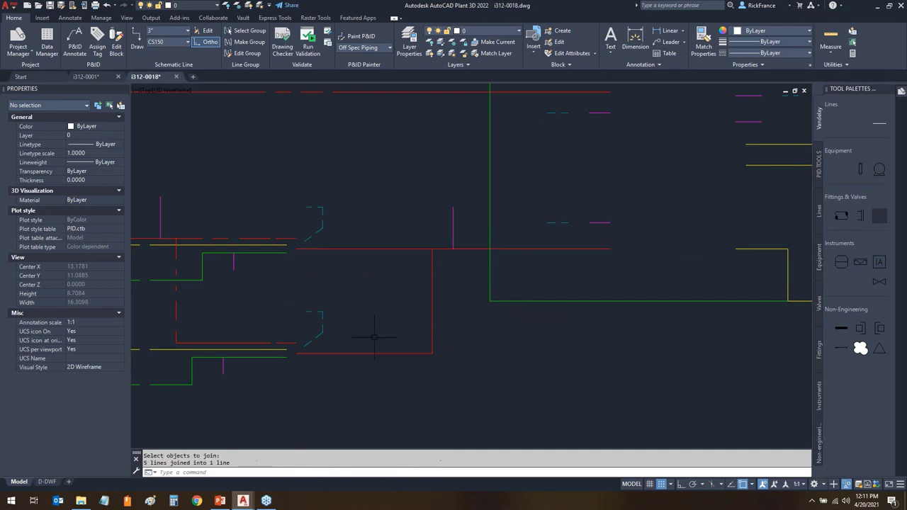
pyautogui.scroll(-2, 364, 336)
pyautogui.scroll(2, 216, 288)
pyautogui.press('Return')
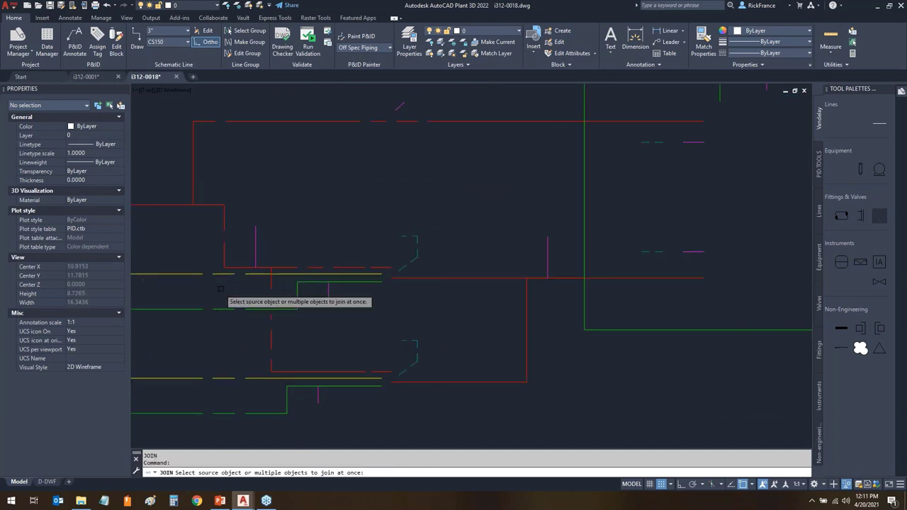
pyautogui.click(219, 288)
pyautogui.click(235, 180)
pyautogui.press('Return')
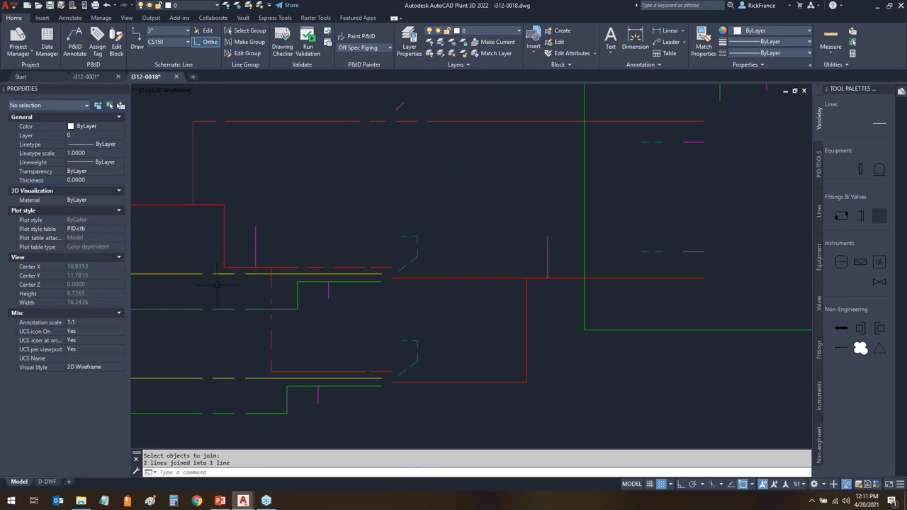
pyautogui.press('Return')
# - Join the four-piece dashed red horizontal line, the lower dashed line and a three-piece line
pyautogui.click(216, 270)
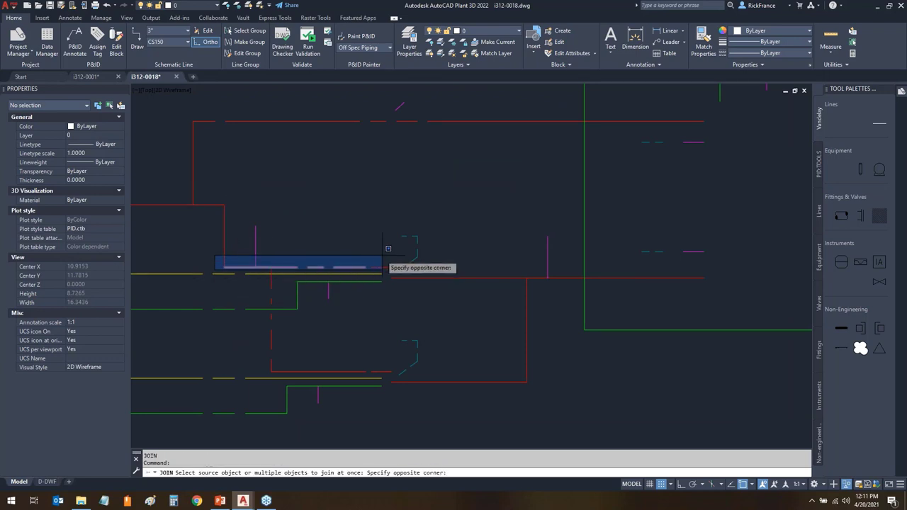
pyautogui.click(415, 262)
pyautogui.press('Return')
pyautogui.scroll(-2, 255, 319)
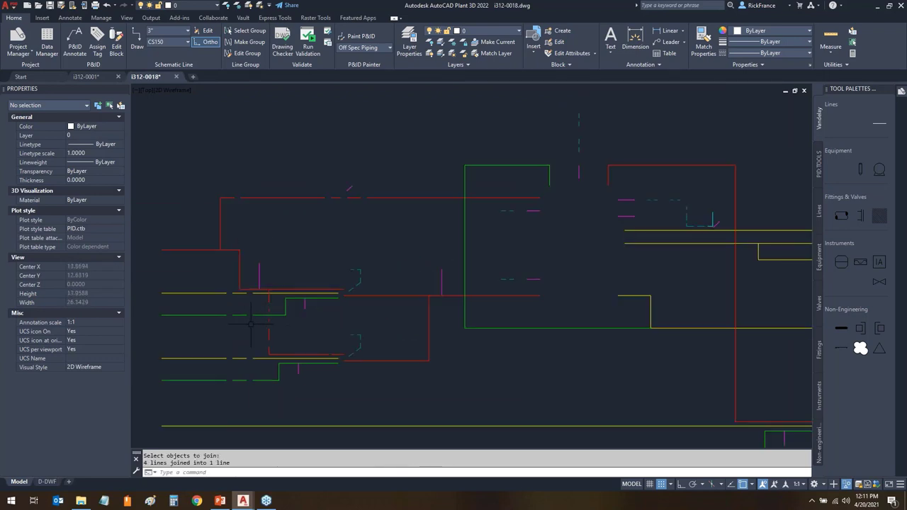
pyautogui.press('Return')
pyautogui.click(151, 371)
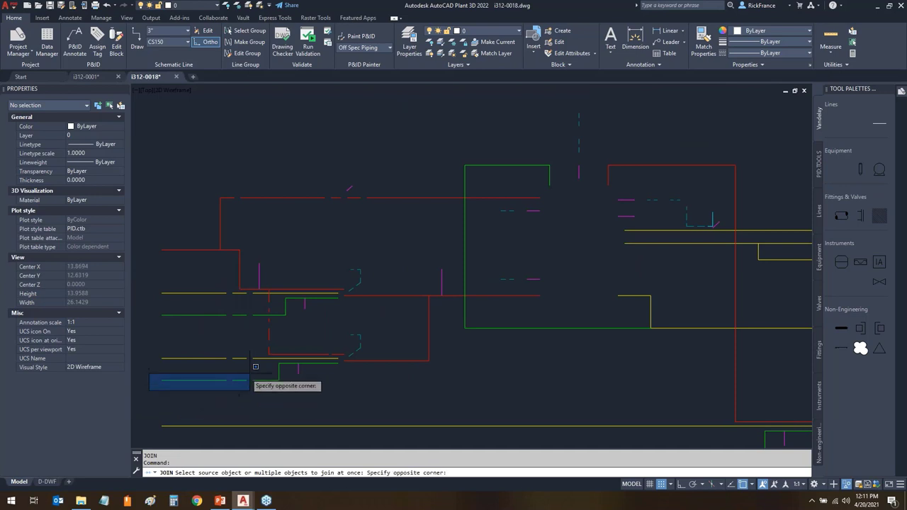
pyautogui.click(290, 387)
pyautogui.press('Return')
pyautogui.press('Return')
pyautogui.click(155, 359)
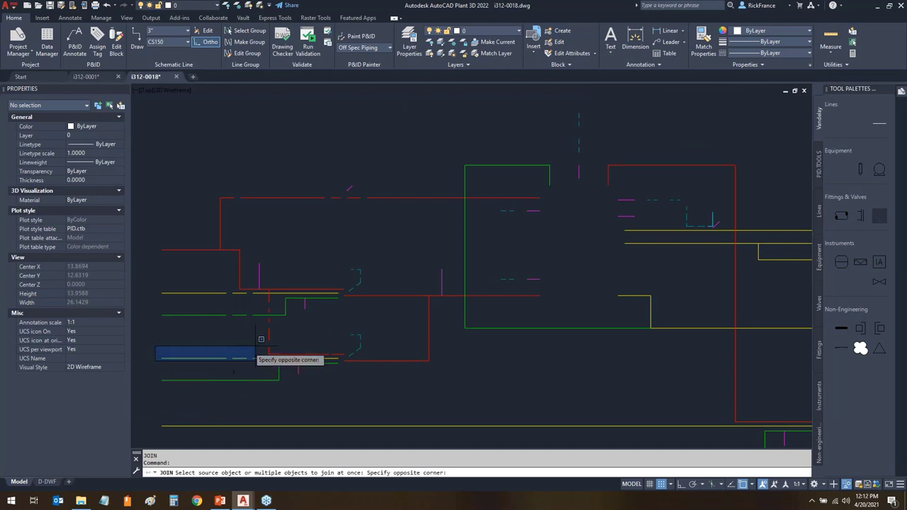
pyautogui.click(359, 347)
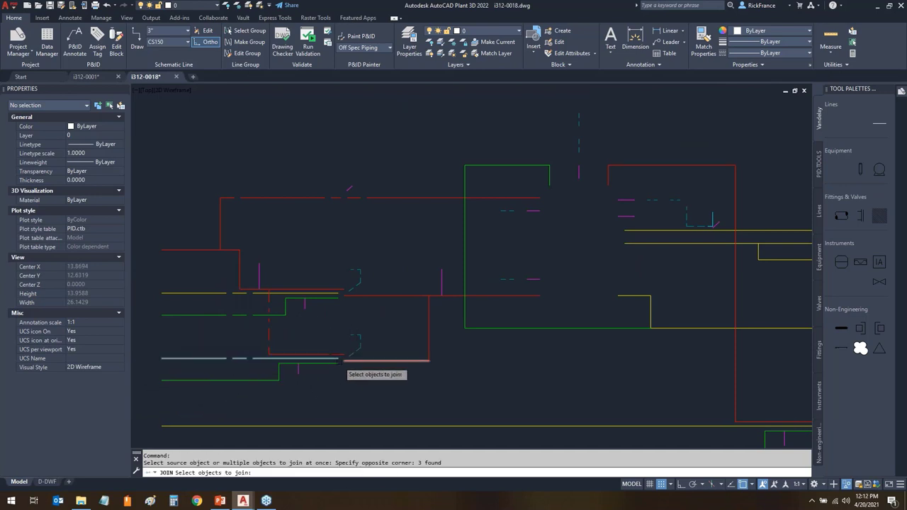
pyautogui.press('Return')
# - Join the dashed red pieces and the two lower yellow dashed pieces into single lines
pyautogui.press('Return')
pyautogui.scroll(4, 269, 367)
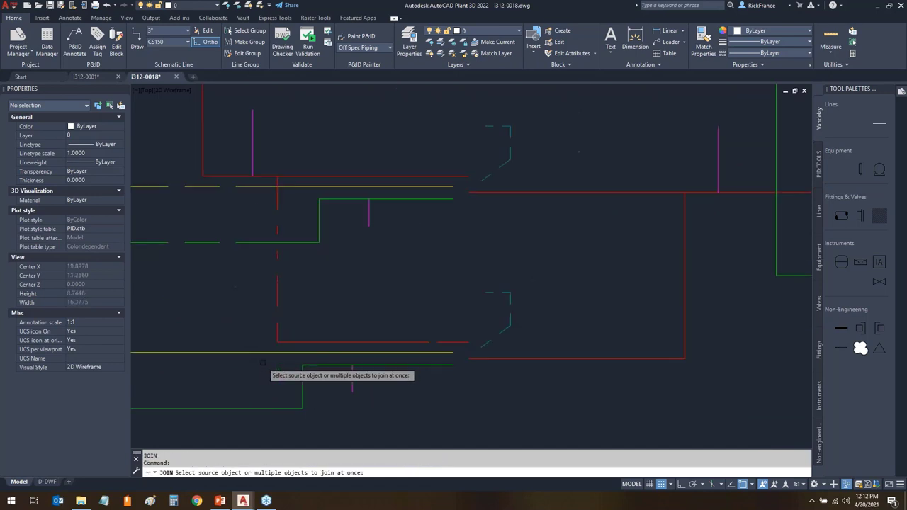
pyautogui.click(263, 362)
pyautogui.click(290, 150)
pyautogui.press('Return')
pyautogui.press('Return')
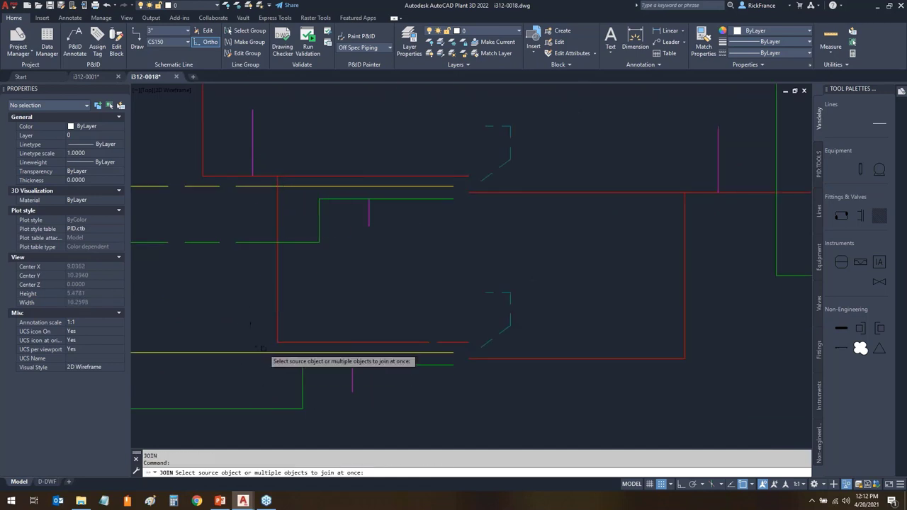
pyautogui.click(264, 346)
pyautogui.click(499, 333)
pyautogui.press('Return')
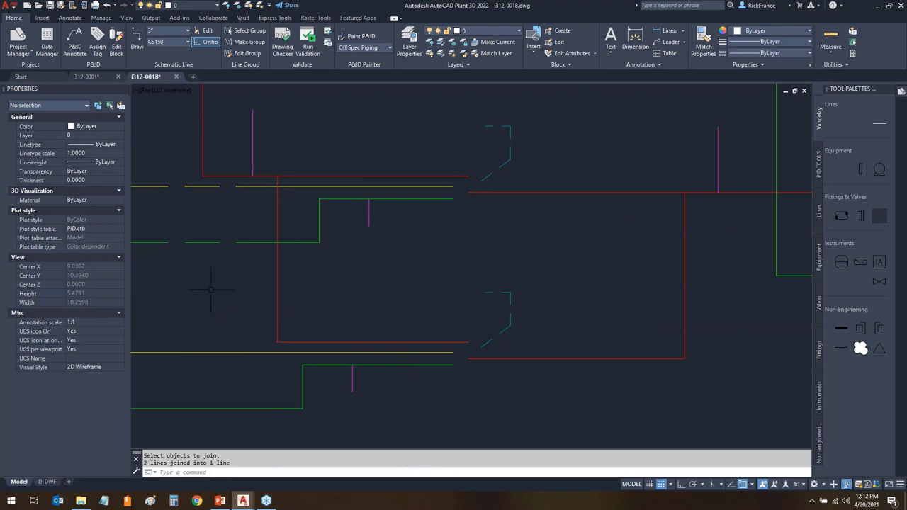
pyautogui.scroll(-2, 218, 289)
pyautogui.moveTo(218, 289); pyautogui.dragTo(333, 309, button='middle')
# - Join the green line pieces into one line
pyautogui.press('Return')
pyautogui.click(179, 299)
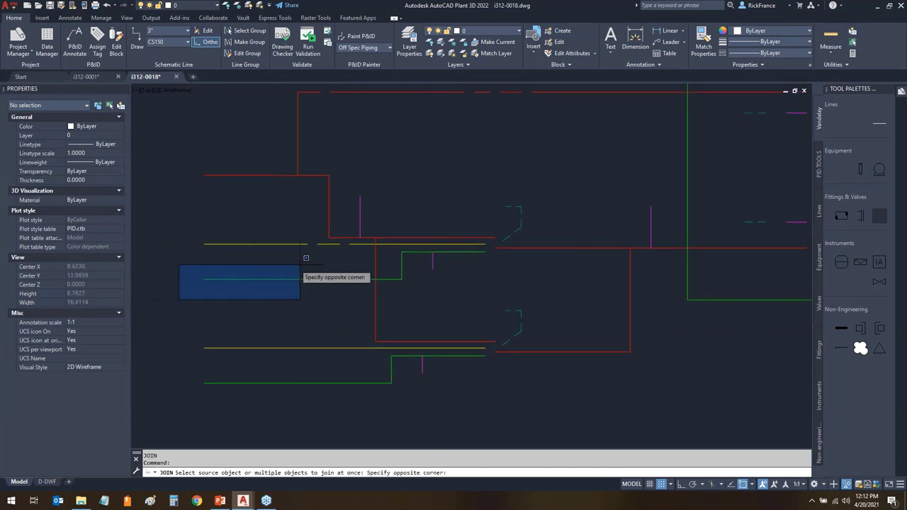
pyautogui.click(406, 261)
pyautogui.press('Return')
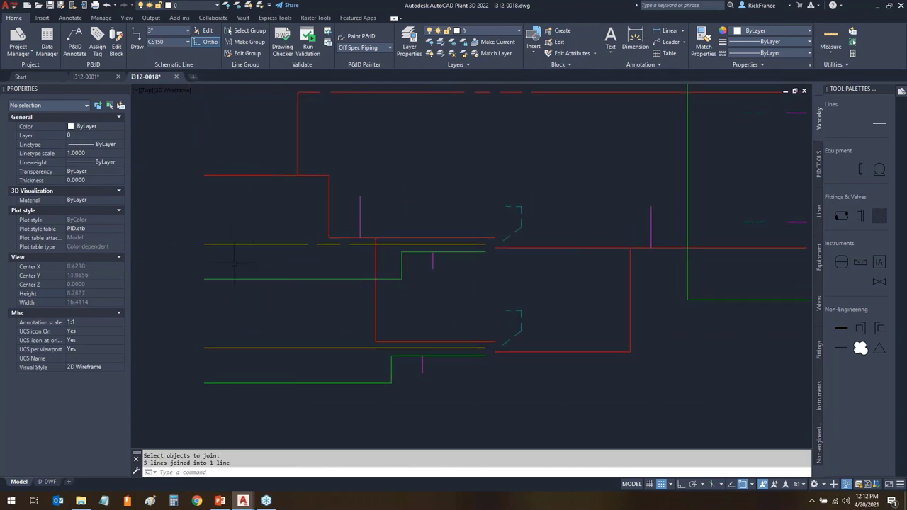
pyautogui.press('Return')
# - Pick the three upper yellow pieces individually and join them into one line
pyautogui.click(188, 258)
pyautogui.click(428, 243)
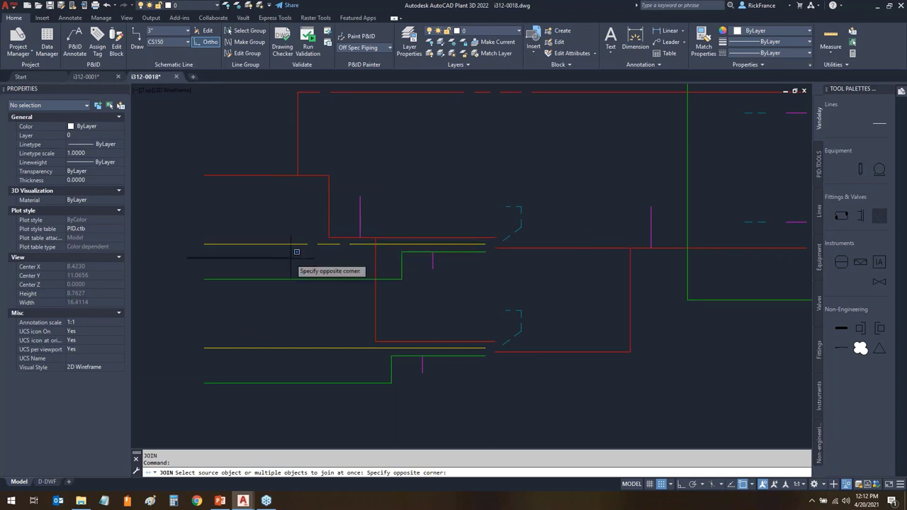
pyautogui.press('Return')
pyautogui.press('Return')
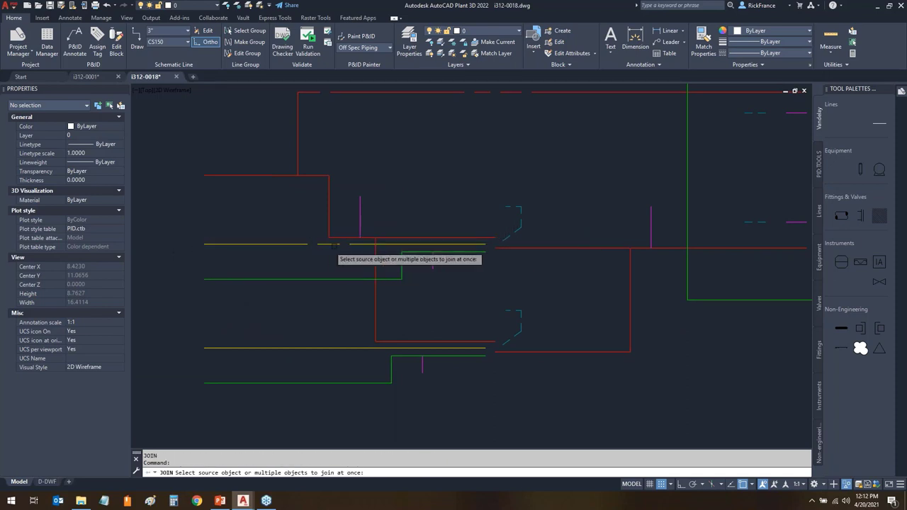
pyautogui.click(361, 244)
pyautogui.click(328, 245)
pyautogui.click(282, 244)
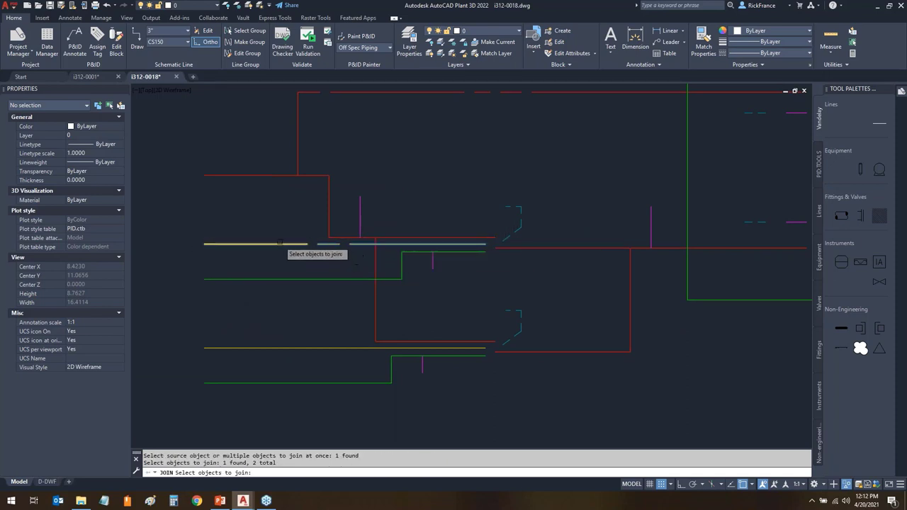
pyautogui.click(243, 266)
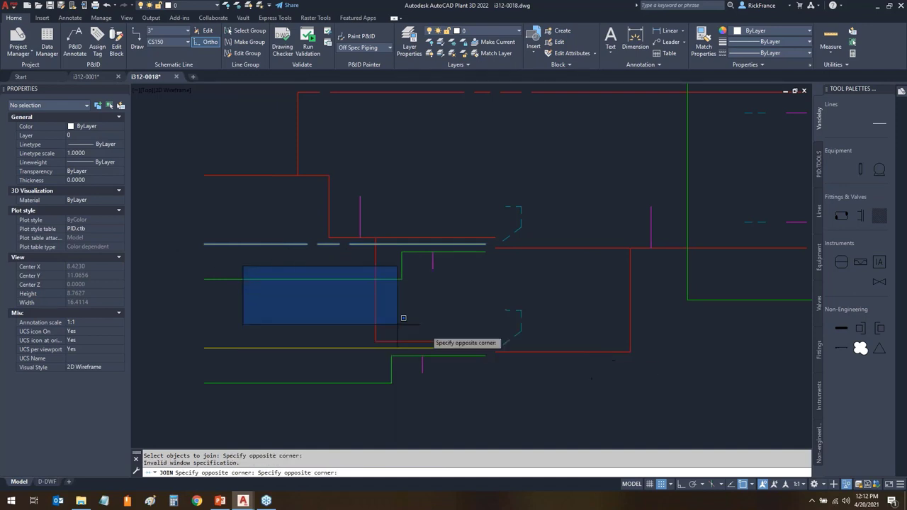
pyautogui.click(246, 270)
pyautogui.click(247, 270)
pyautogui.press('Return')
# - Start another JOIN and window-select the upper red line segments
pyautogui.scroll(-2, 383, 307)
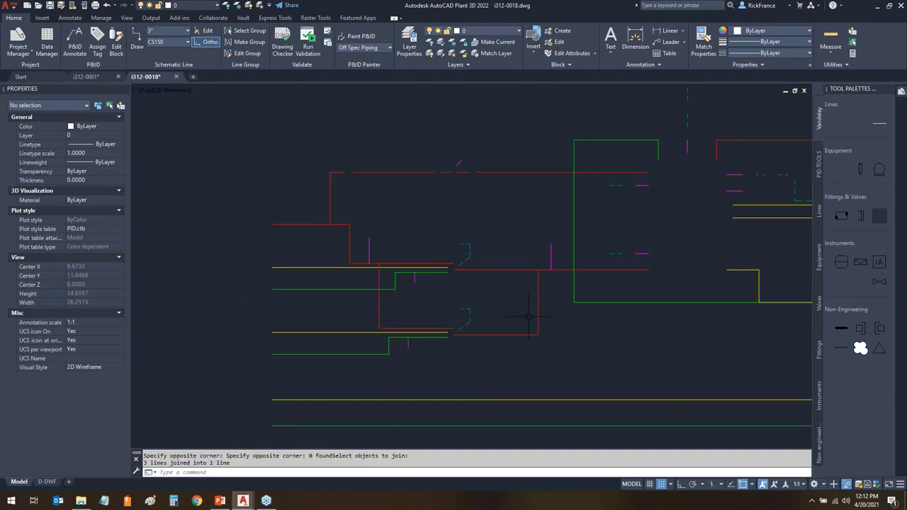
pyautogui.moveTo(378, 317); pyautogui.dragTo(320, 330, button='middle')
pyautogui.press('Return')
pyautogui.click(250, 196)
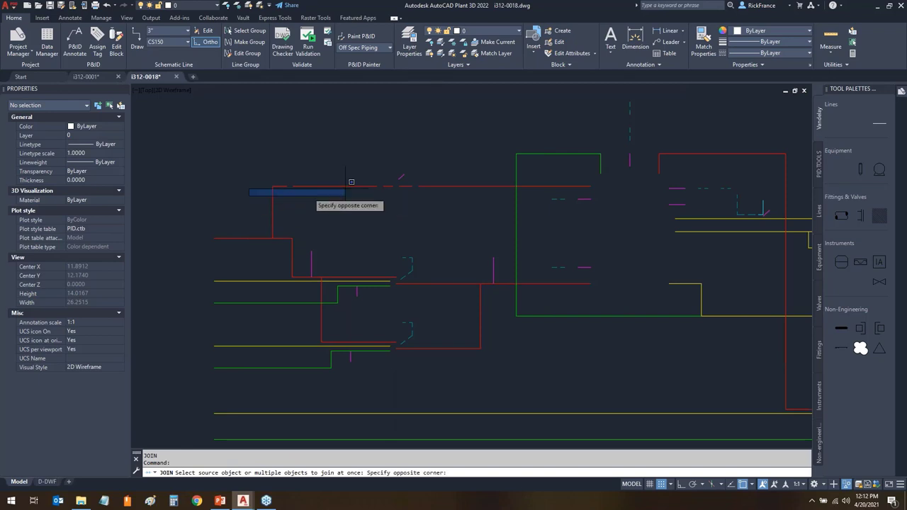
pyautogui.click(638, 186)
# - Finish the red join, then window-join the whole pipe layout into 16 polylines and check one
pyautogui.press('Return')
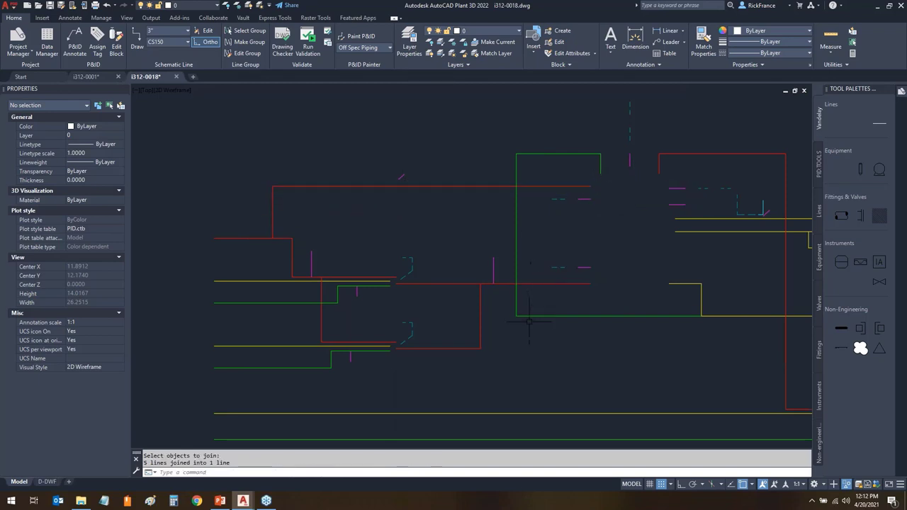
pyautogui.scroll(-3, 528, 321)
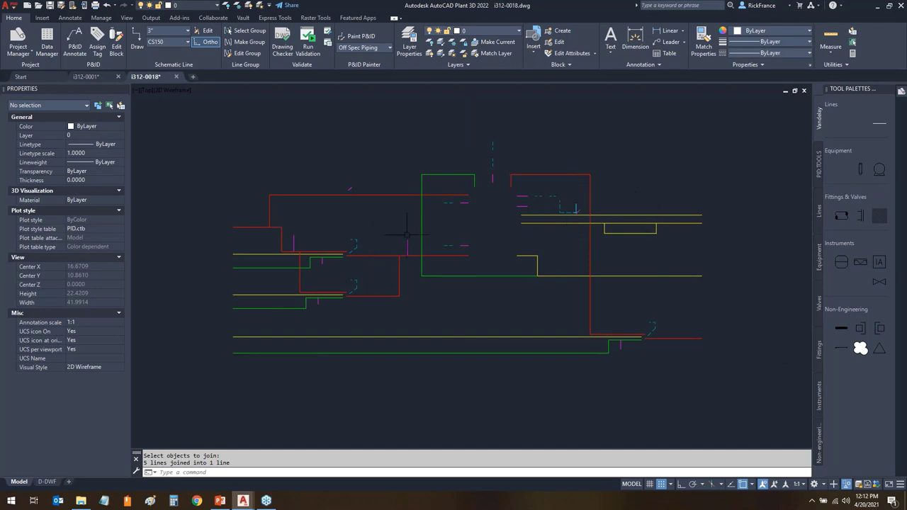
pyautogui.press('Return')
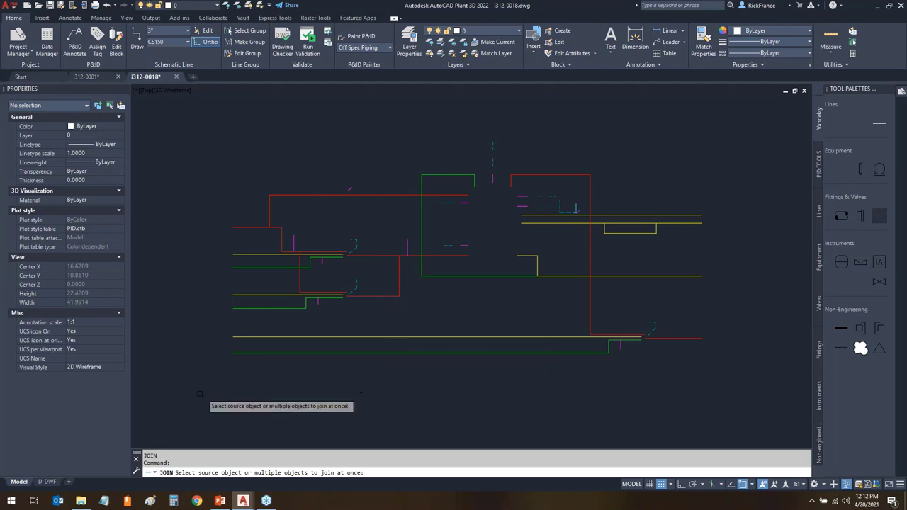
pyautogui.click(188, 391)
pyautogui.click(750, 100)
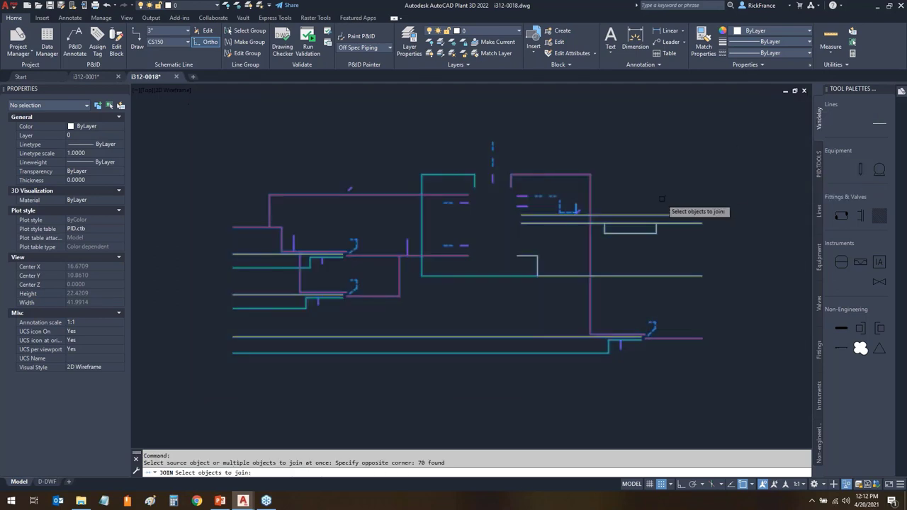
pyautogui.press('Return')
pyautogui.click(408, 194)
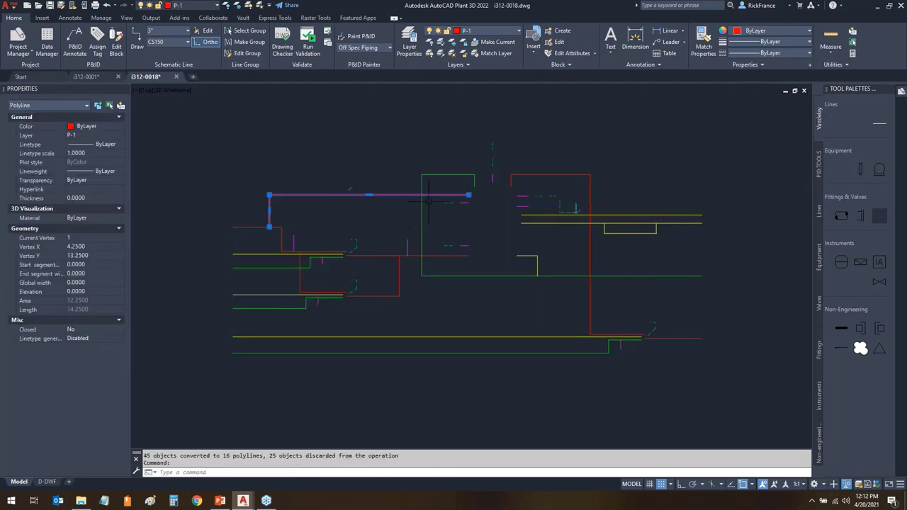
pyautogui.click(246, 227)
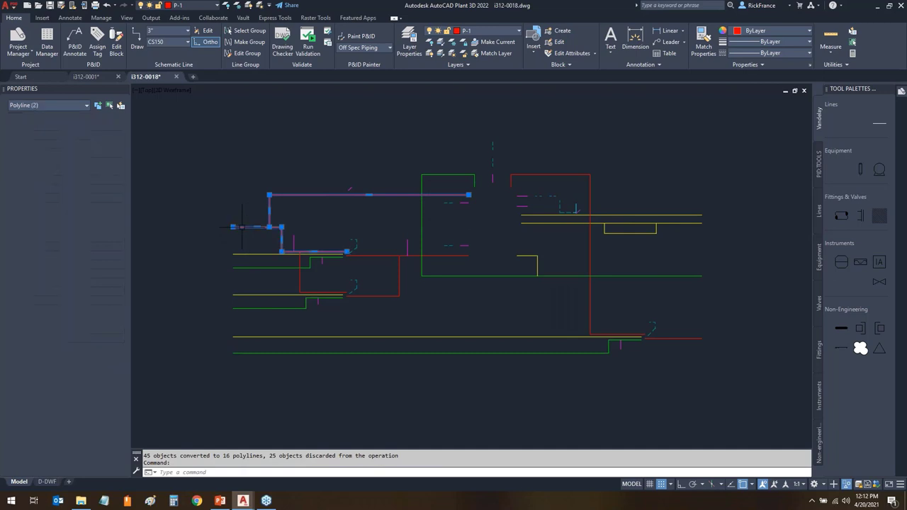
pyautogui.click(301, 275)
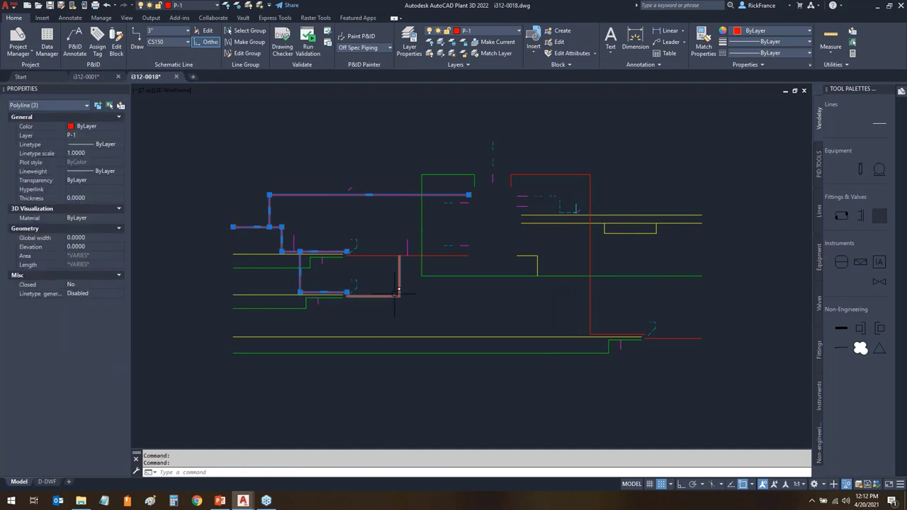
pyautogui.click(399, 286)
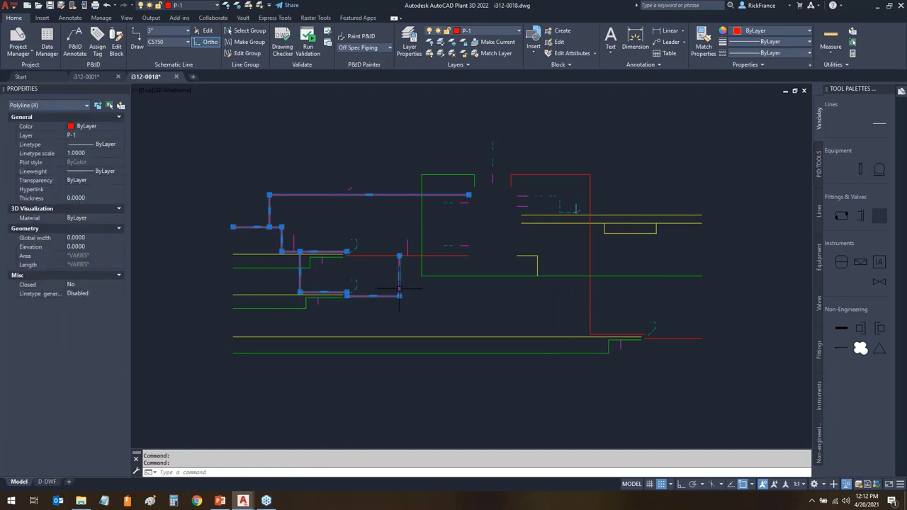
pyautogui.click(385, 254)
pyautogui.click(624, 232)
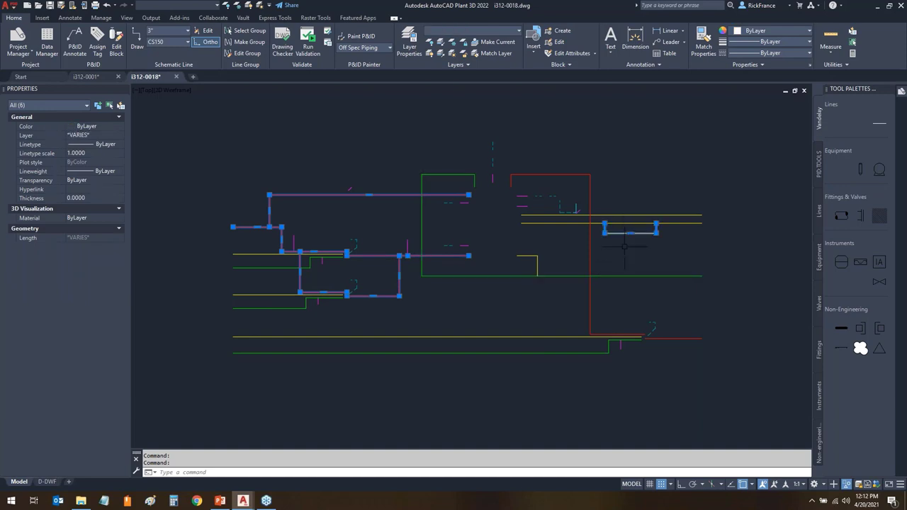
pyautogui.click(581, 275)
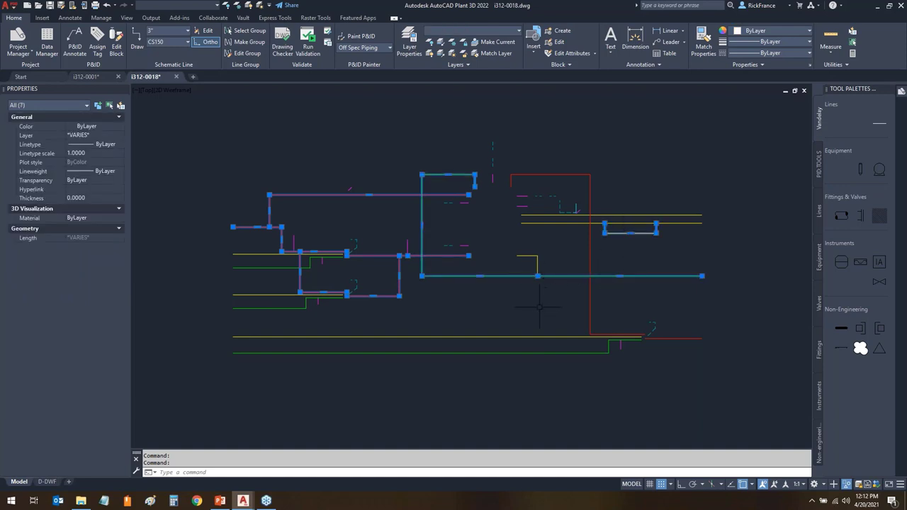
pyautogui.press('Escape')
pyautogui.press('Escape')
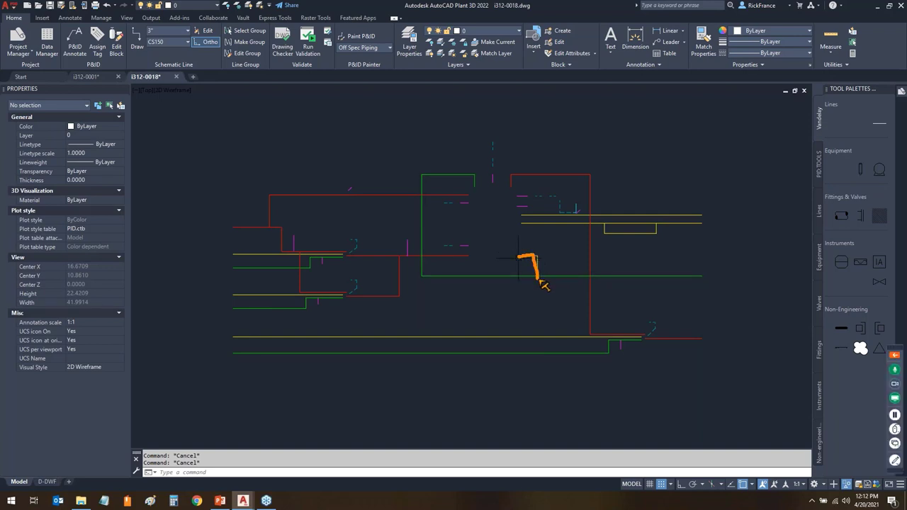
pyautogui.moveTo(541, 282); pyautogui.dragTo(709, 293)
pyautogui.moveTo(481, 190)
pyautogui.mouseDown()
pyautogui.moveTo(419, 194)
pyautogui.moveTo(461, 268)
pyautogui.mouseUp()
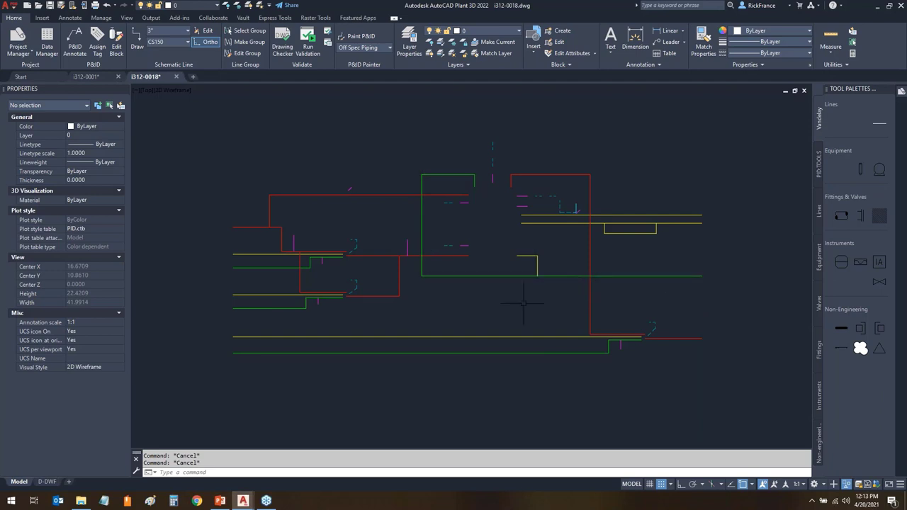
# - Explode the green polyline and its short jog into separate line segments
pyautogui.write('x')
pyautogui.press('Return')
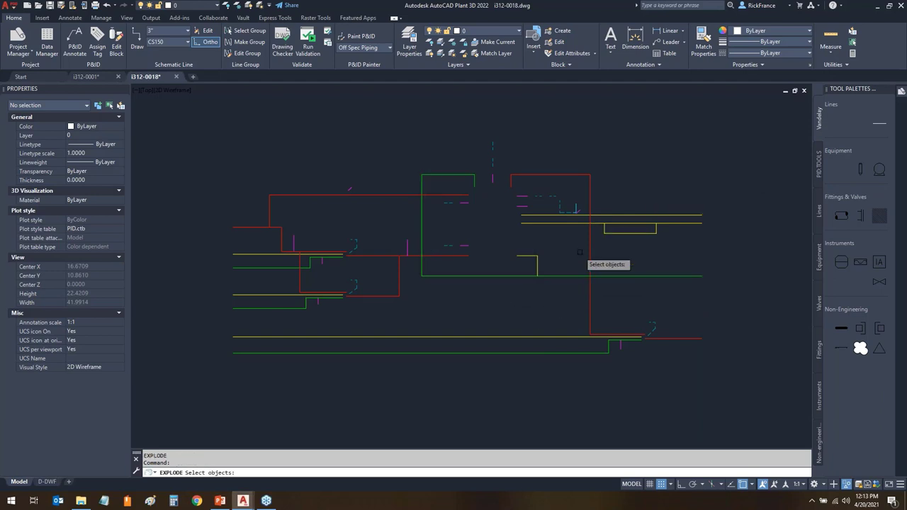
pyautogui.click(542, 275)
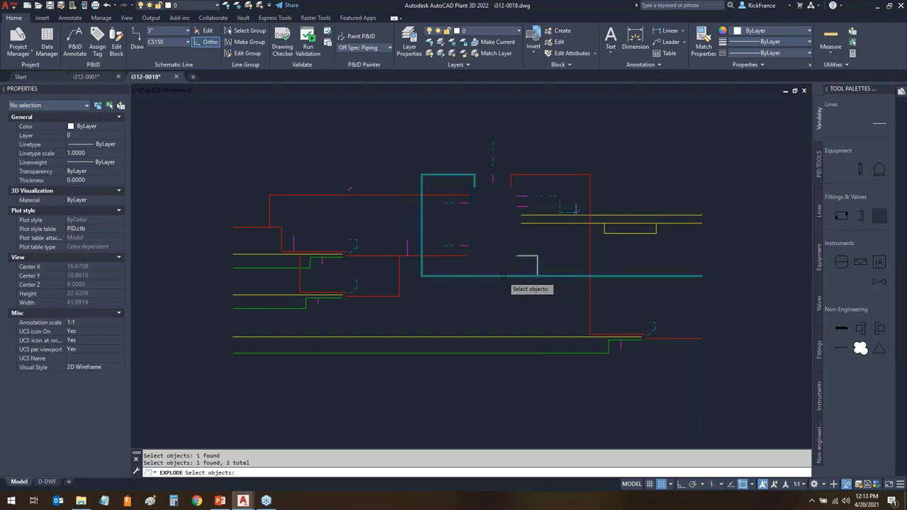
pyautogui.click(531, 265)
pyautogui.press('Return')
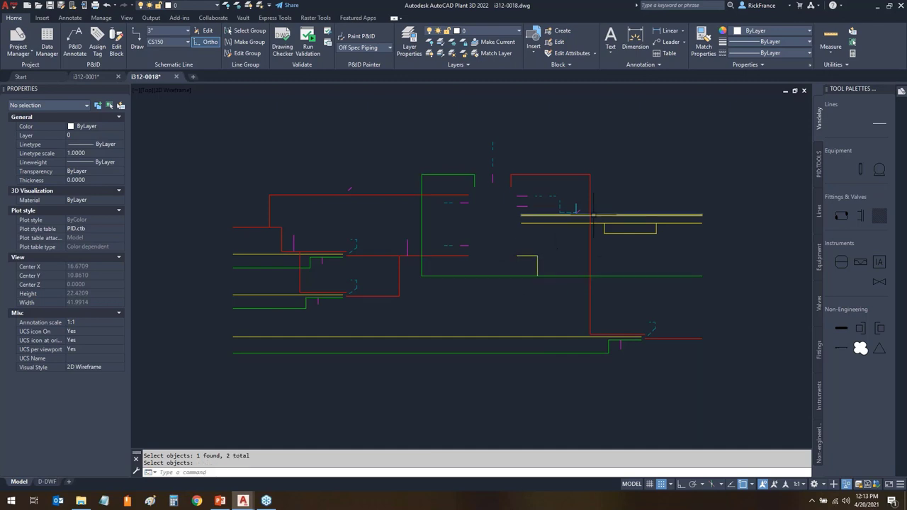
pyautogui.click(541, 259)
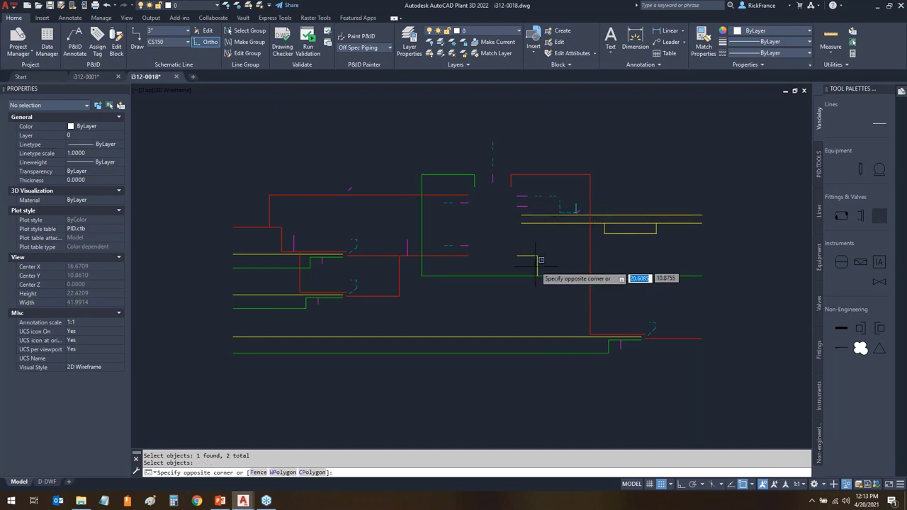
pyautogui.press('Escape')
pyautogui.press('Escape')
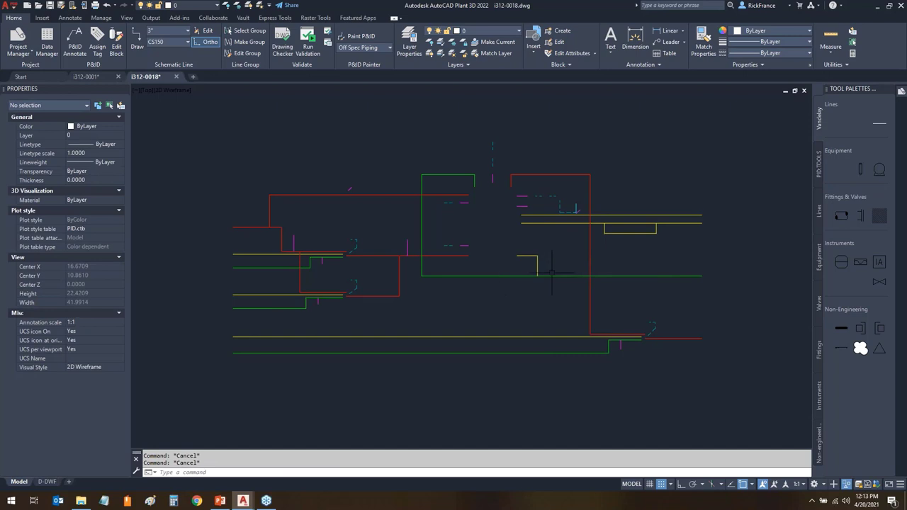
pyautogui.write('brea')
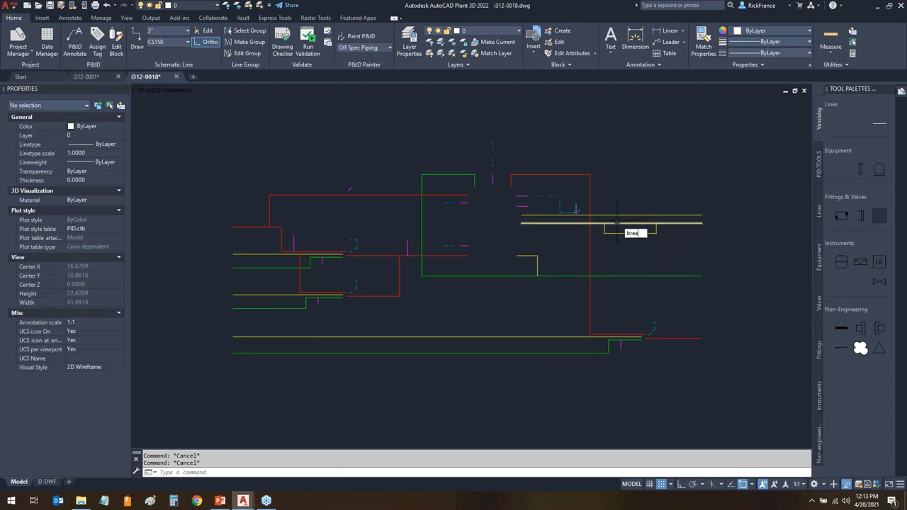
pyautogui.press('Return')
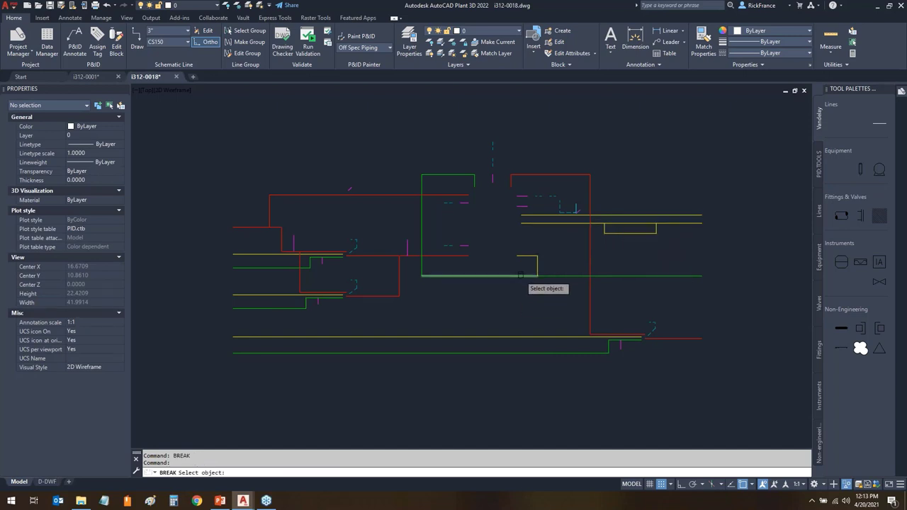
pyautogui.press('Escape')
pyautogui.click(553, 276)
pyautogui.press('Escape')
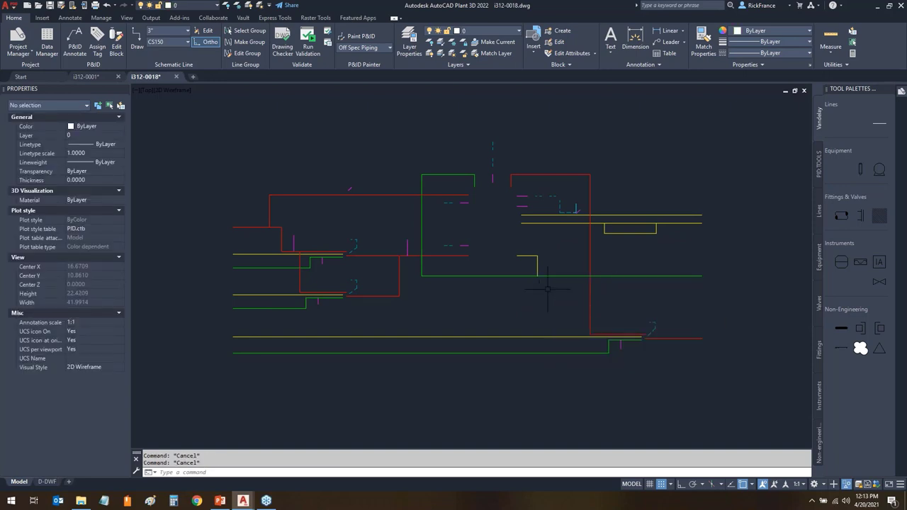
# - Join the short jog with the green line and the next segment into one polyline
pyautogui.write('join')
pyautogui.press('Return')
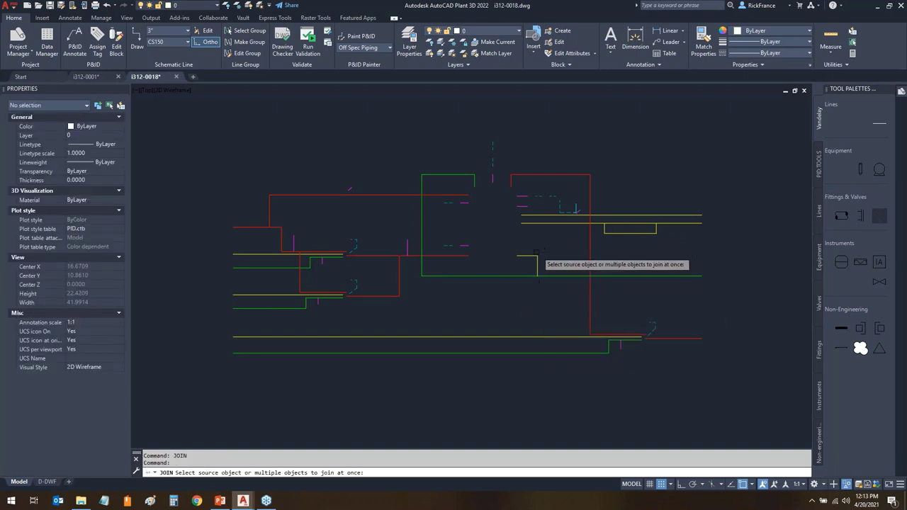
pyautogui.click(536, 258)
pyautogui.click(556, 276)
pyautogui.click(544, 277)
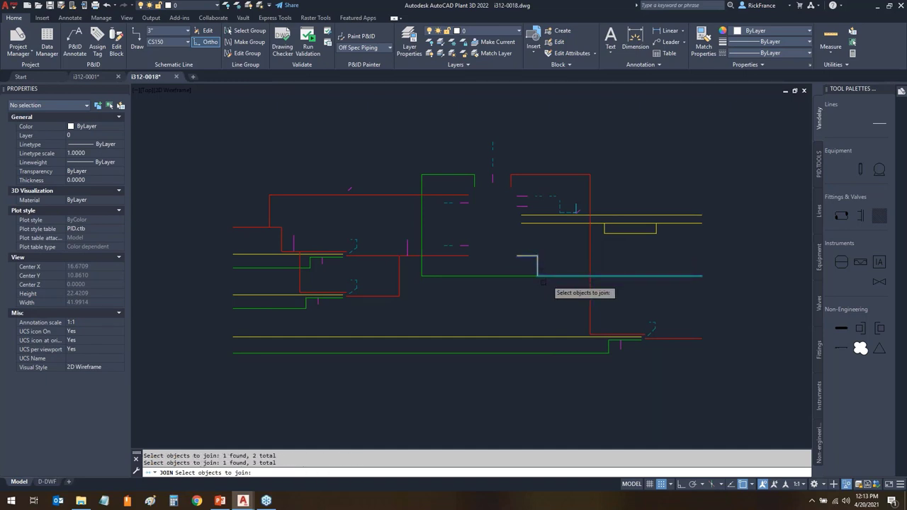
pyautogui.press('Return')
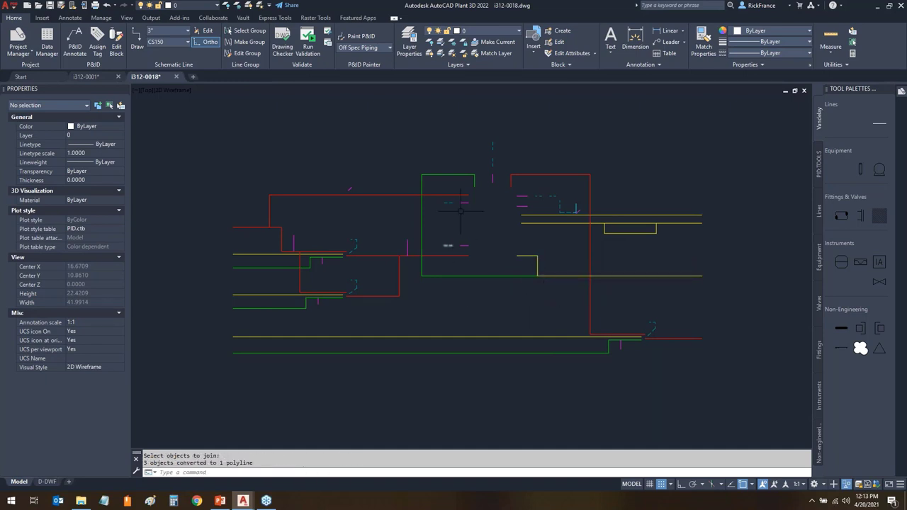
# - Window-join the green vessel outline segments into one polyline and check the result
pyautogui.press('Return')
pyautogui.click(416, 289)
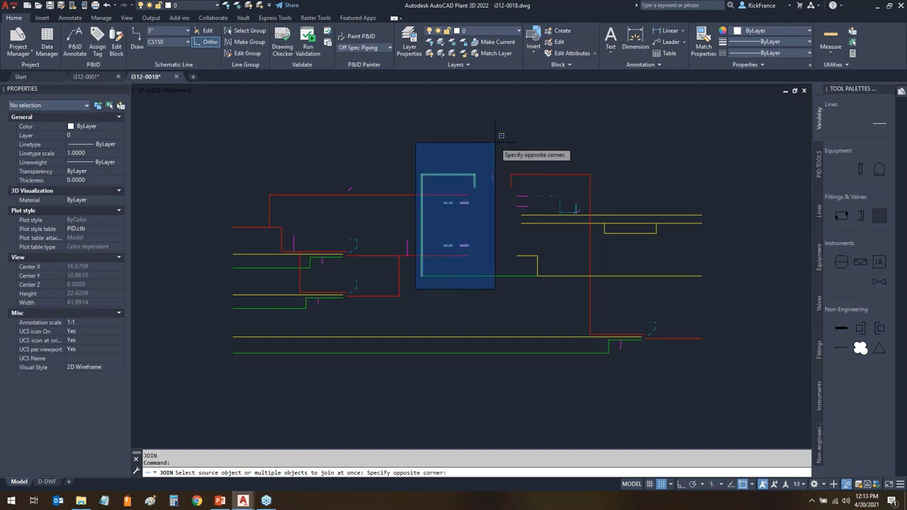
pyautogui.click(493, 133)
pyautogui.click(494, 239)
pyautogui.click(478, 290)
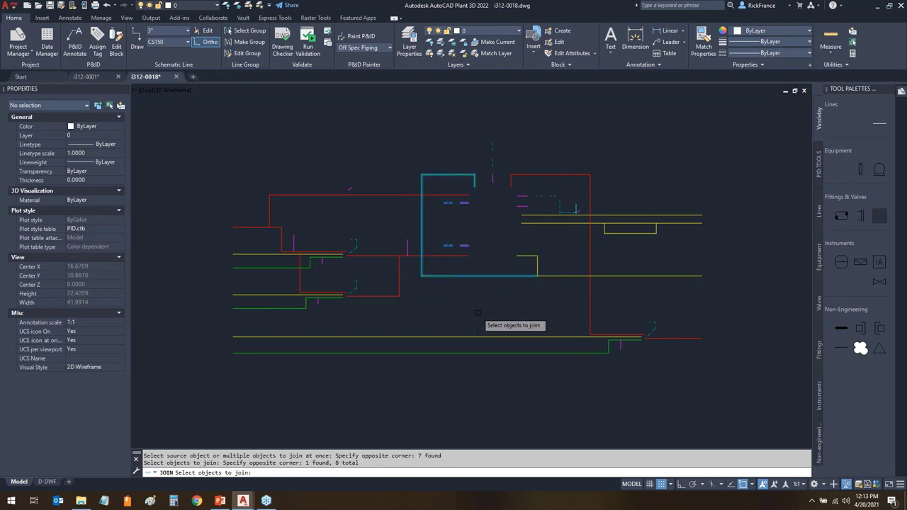
pyautogui.press('Return')
pyautogui.click(496, 268)
pyautogui.click(473, 301)
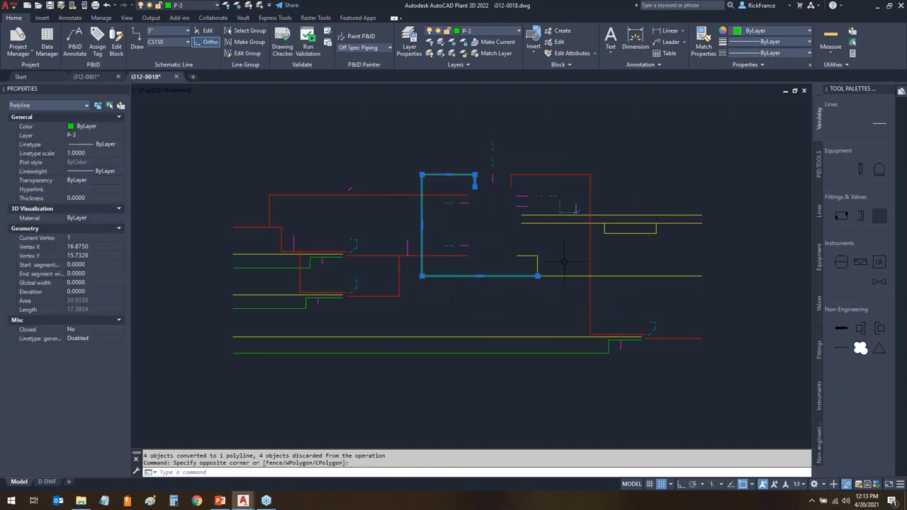
pyautogui.click(547, 275)
pyautogui.press('Escape')
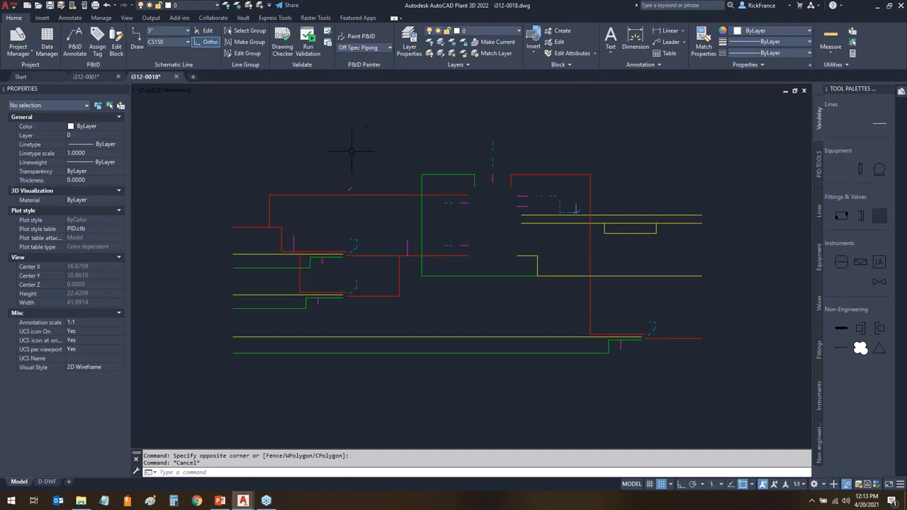
# - End object isolation from the drawing's shortcut menu, restoring all 156 hidden objects
pyautogui.rightClick(372, 142)
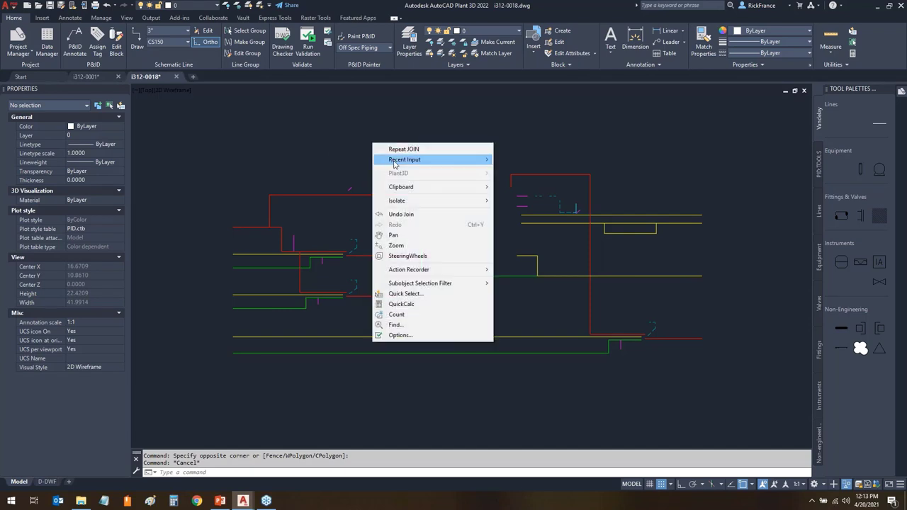
pyautogui.moveTo(423, 206)
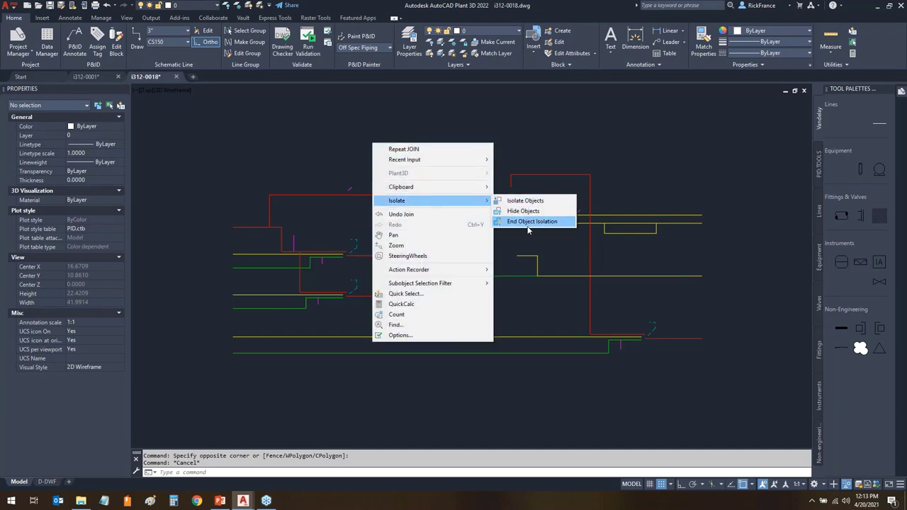
pyautogui.click(530, 222)
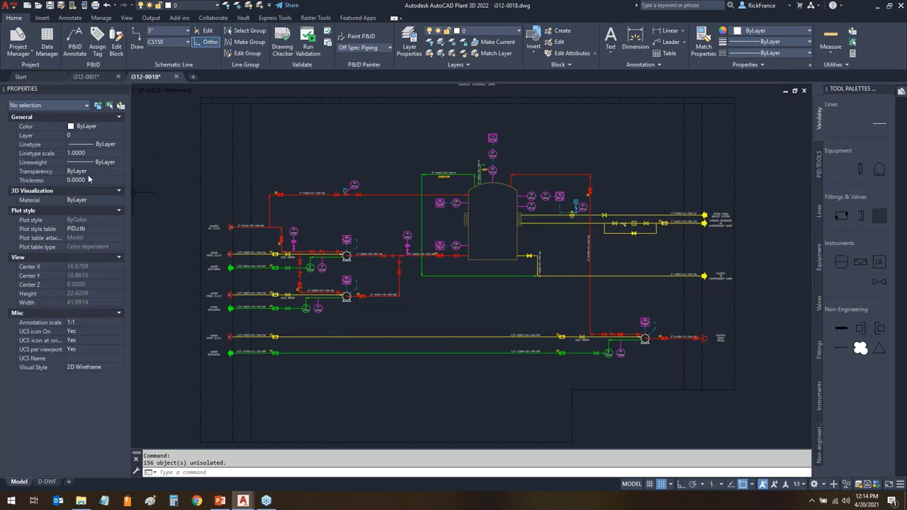
pyautogui.moveTo(92, 78)
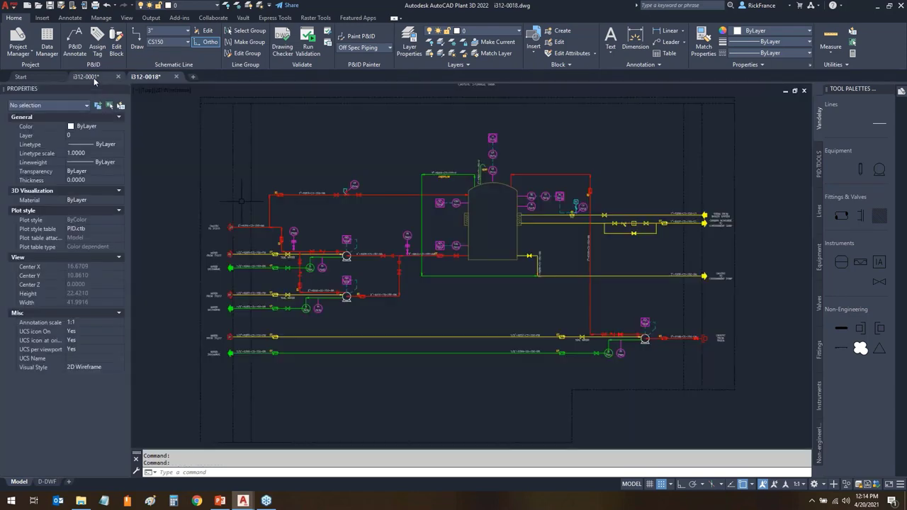
pyautogui.click(94, 78)
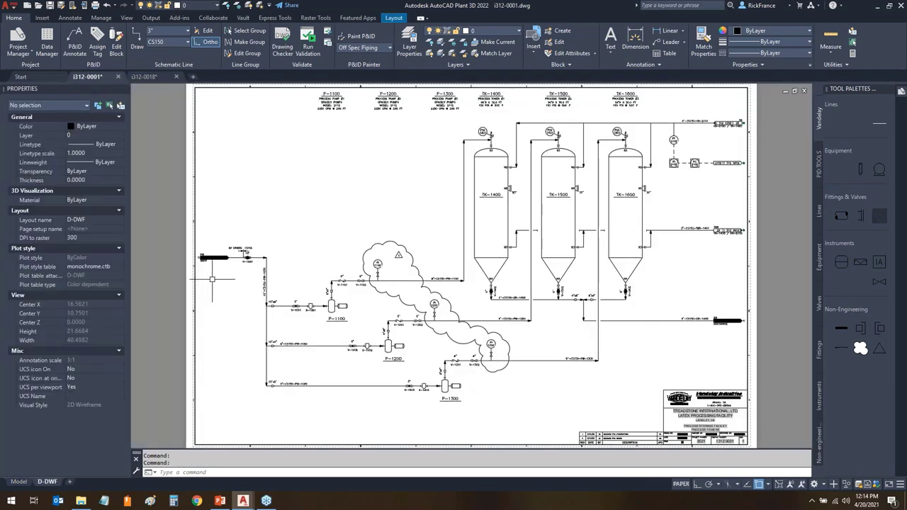
pyautogui.click(19, 481)
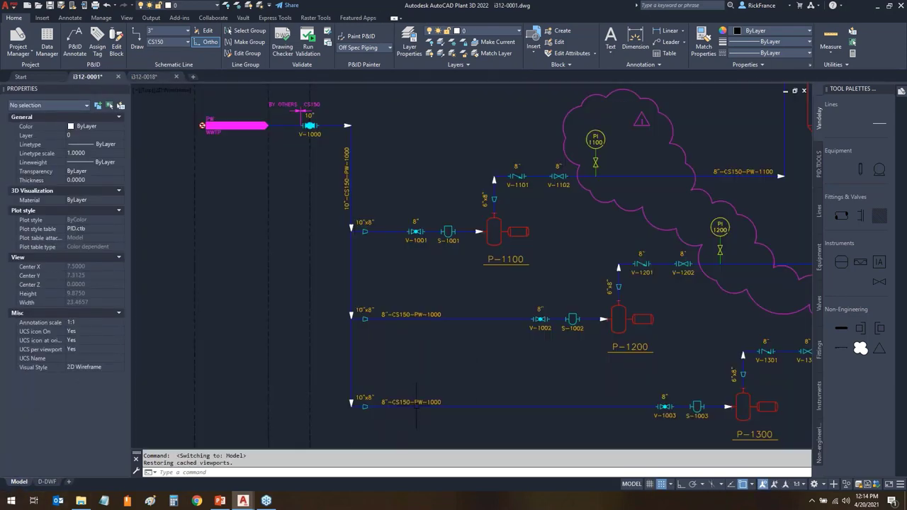
pyautogui.moveTo(520, 303); pyautogui.dragTo(447, 323, button='middle')
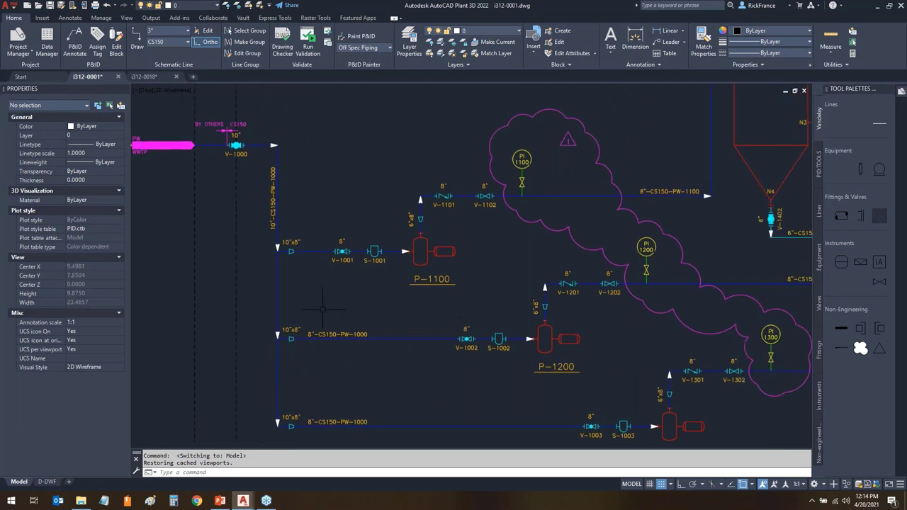
pyautogui.click(343, 251)
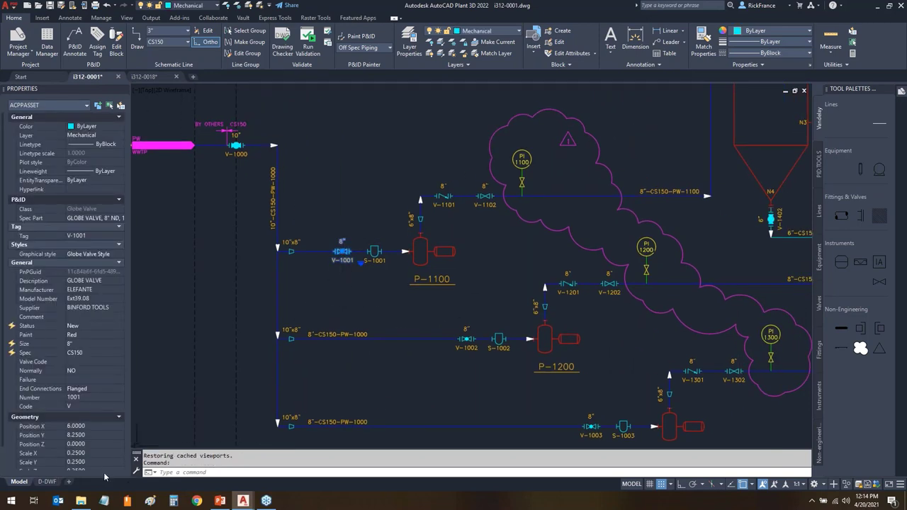
pyautogui.moveTo(54, 445)
pyautogui.mouseDown()
pyautogui.moveTo(83, 445)
pyautogui.moveTo(111, 466)
pyautogui.moveTo(84, 486)
pyautogui.moveTo(55, 458)
pyautogui.moveTo(119, 459)
pyautogui.moveTo(105, 464)
pyautogui.moveTo(229, 358)
pyautogui.mouseUp()
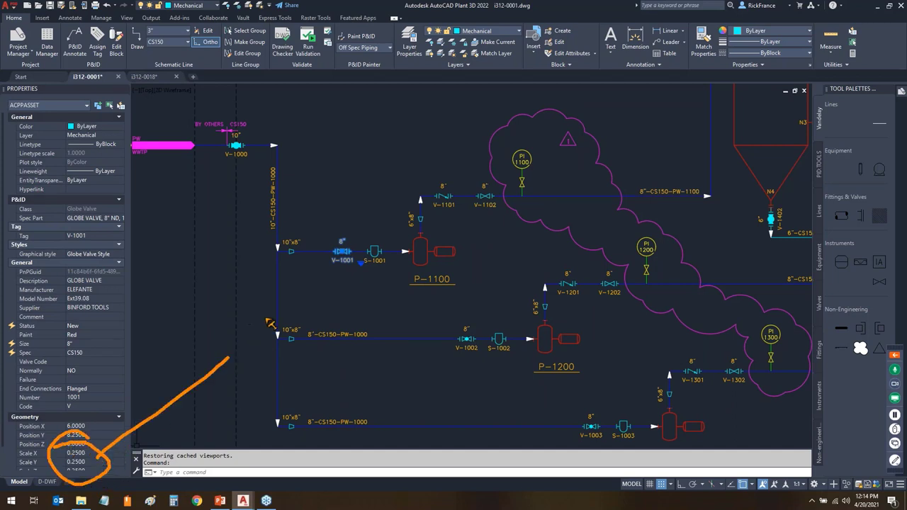
pyautogui.press('Escape')
pyautogui.click(420, 217)
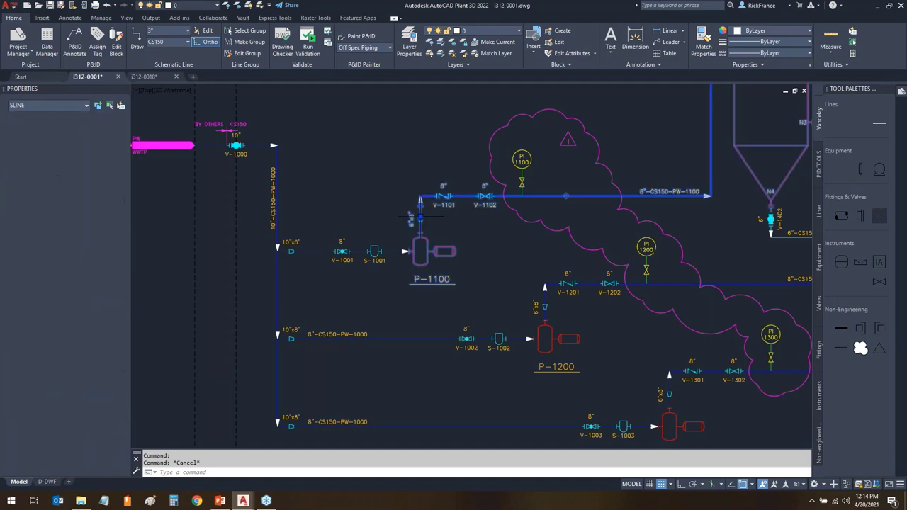
pyautogui.click(412, 219)
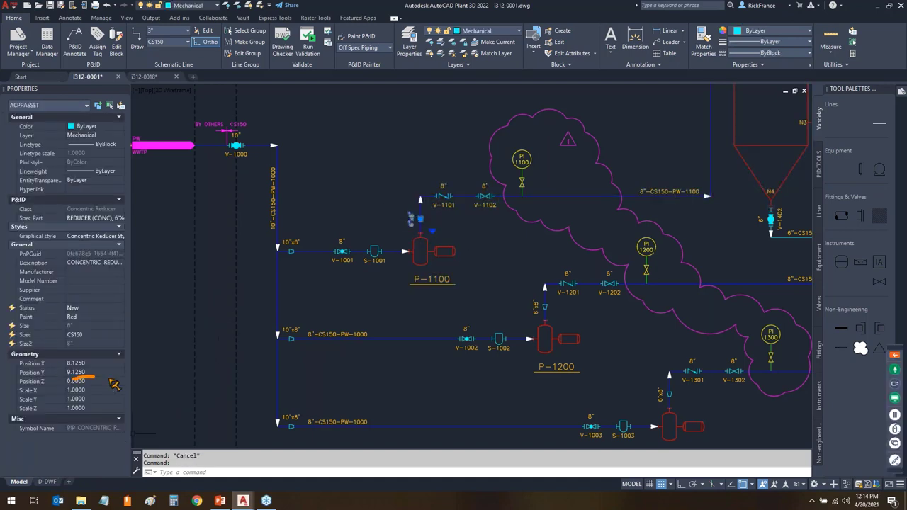
pyautogui.moveTo(115, 383); pyautogui.dragTo(110, 390)
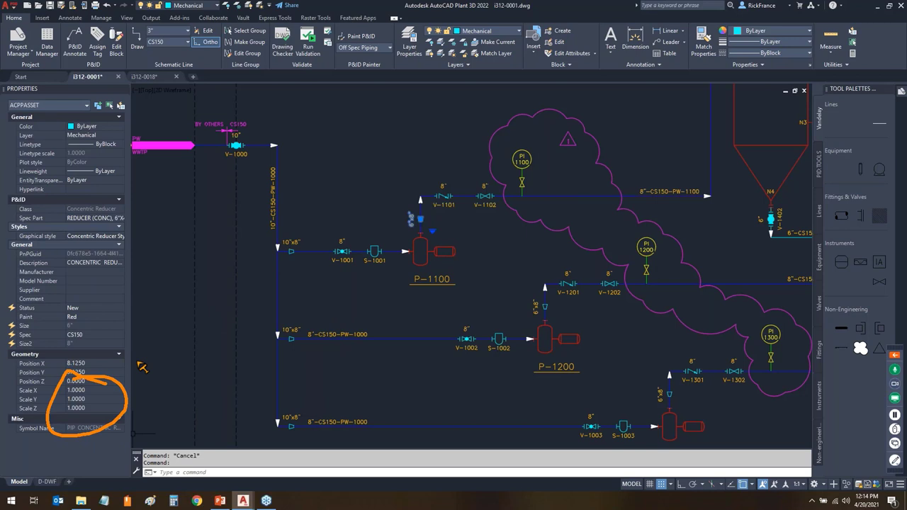
pyautogui.click(156, 77)
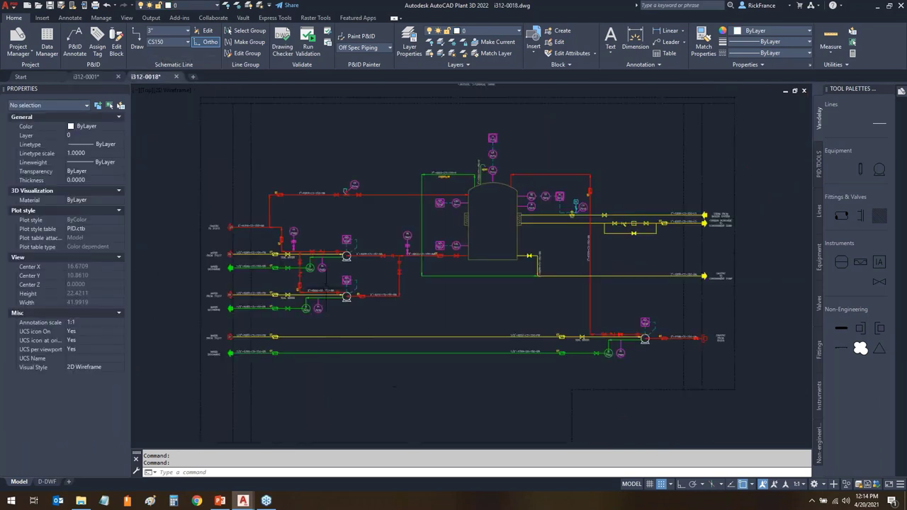
# - Zoom in and check the gate valve's and pump reducer's scale values in Properties
pyautogui.scroll(4, 299, 259)
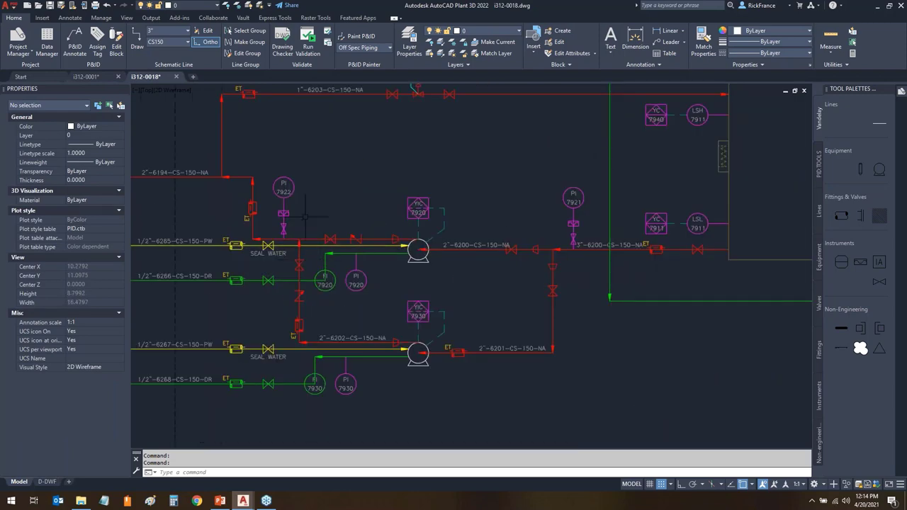
pyautogui.scroll(2, 324, 212)
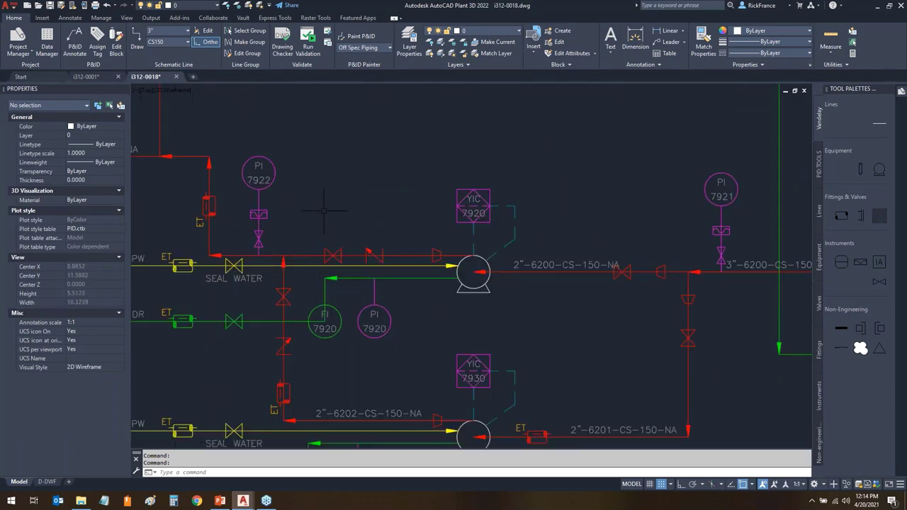
pyautogui.click(338, 251)
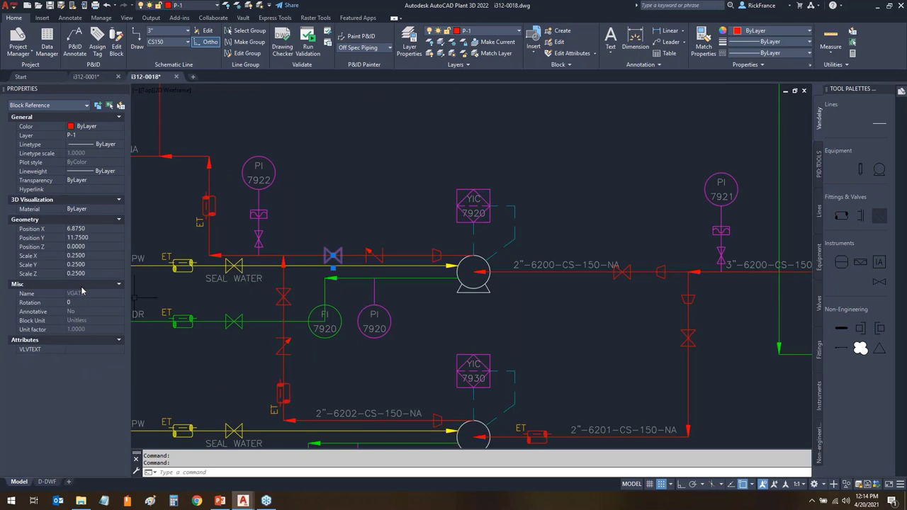
pyautogui.moveTo(44, 264)
pyautogui.mouseDown()
pyautogui.moveTo(108, 246)
pyautogui.moveTo(68, 318)
pyautogui.moveTo(78, 254)
pyautogui.mouseUp()
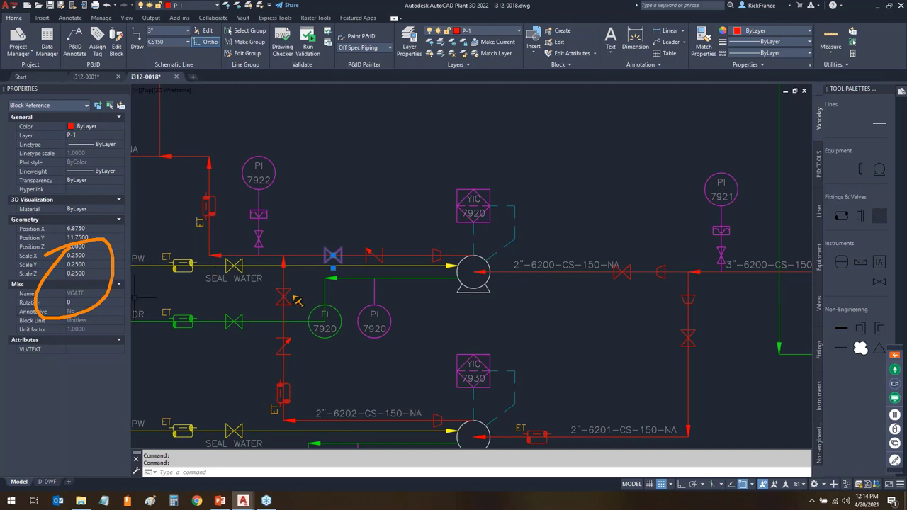
pyautogui.press('Escape')
pyautogui.press('Escape')
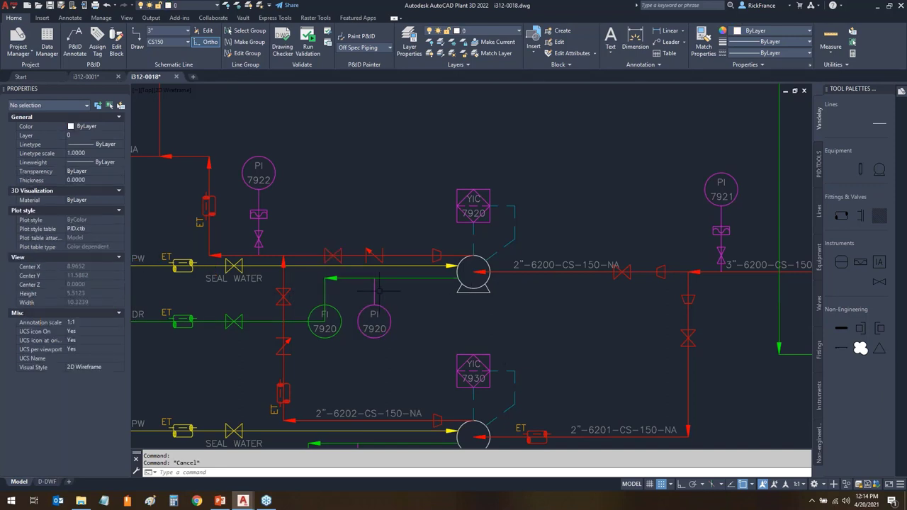
pyautogui.click(435, 253)
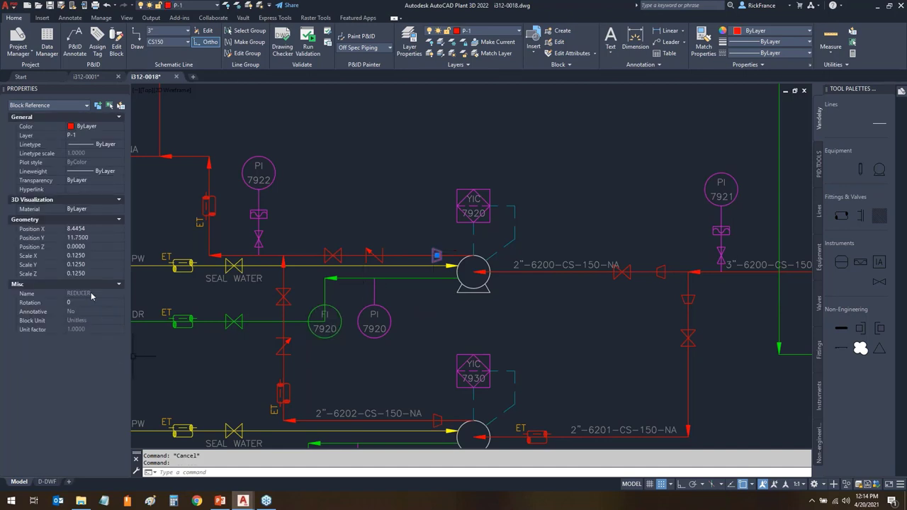
pyautogui.moveTo(69, 249)
pyautogui.mouseDown()
pyautogui.moveTo(108, 296)
pyautogui.moveTo(50, 252)
pyautogui.mouseUp()
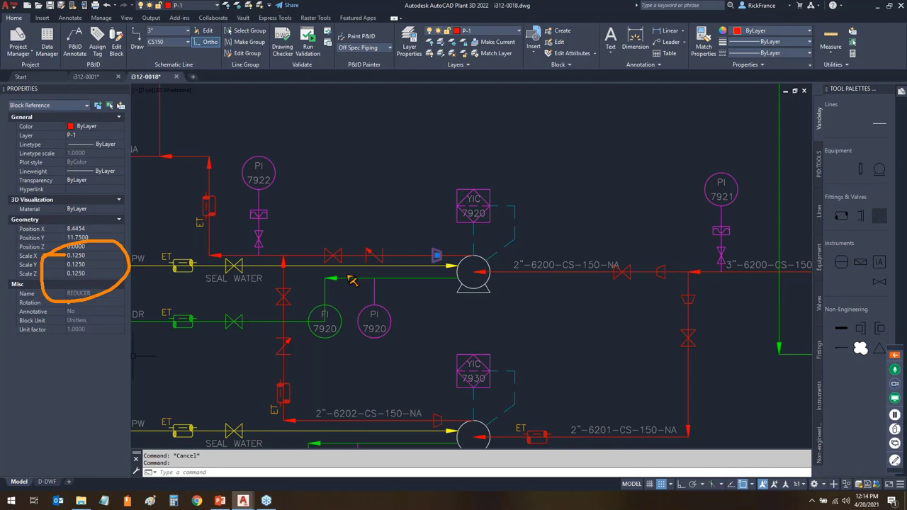
pyautogui.press('Escape')
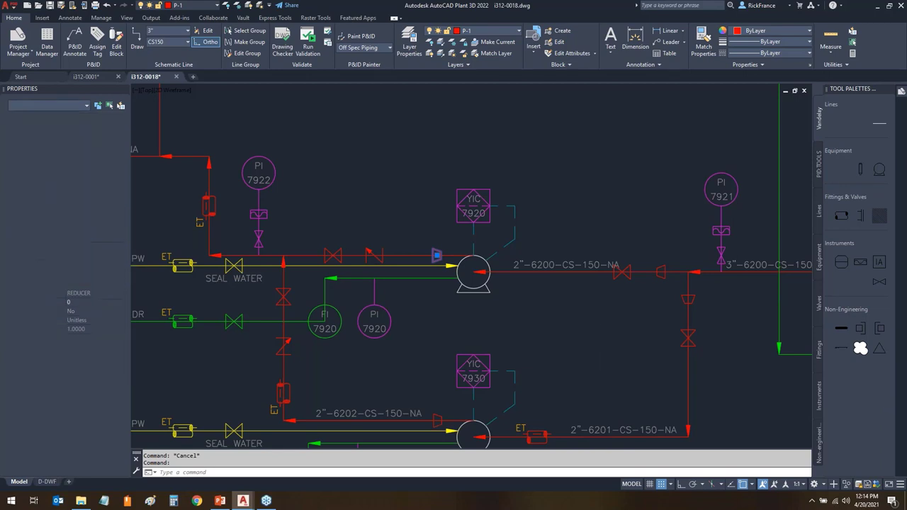
# - Select the REDUCER block again and bring up its shortcut options
pyautogui.scroll(-4, 461, 231)
pyautogui.moveTo(461, 230); pyautogui.dragTo(455, 234, button='middle')
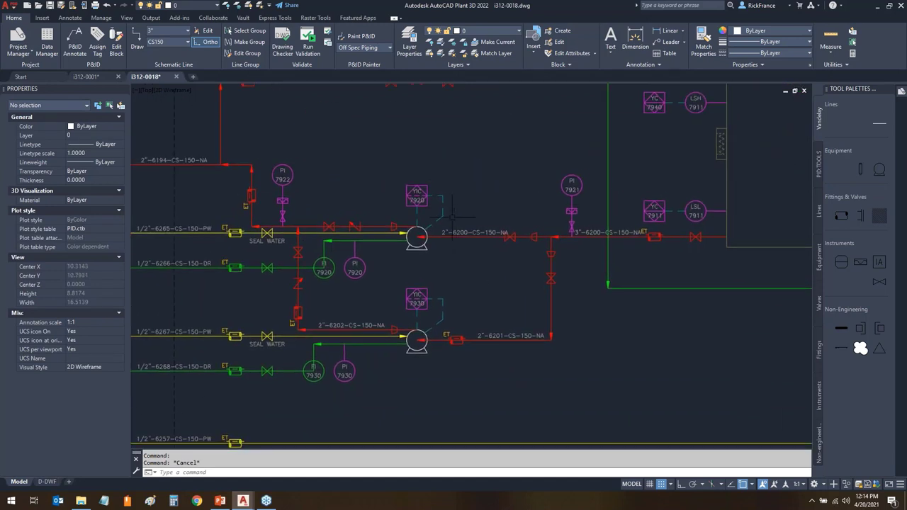
pyautogui.click(394, 226)
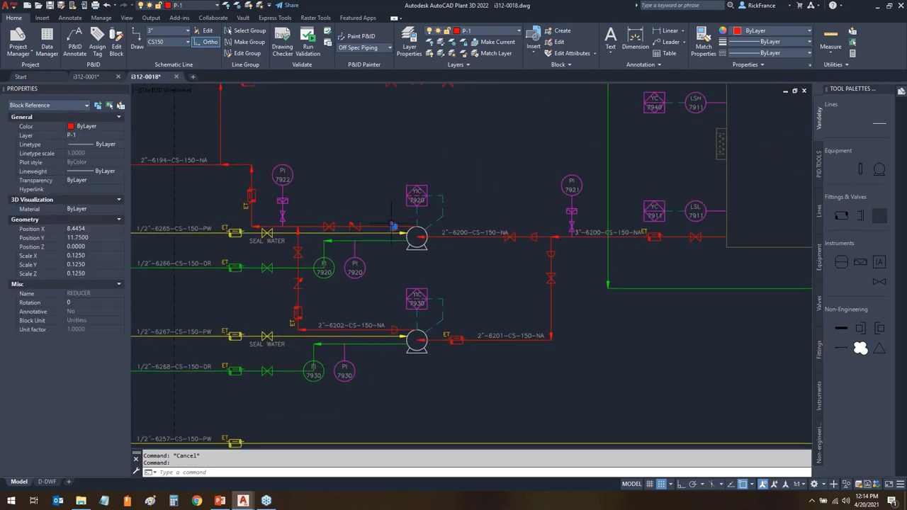
pyautogui.rightClick(366, 163)
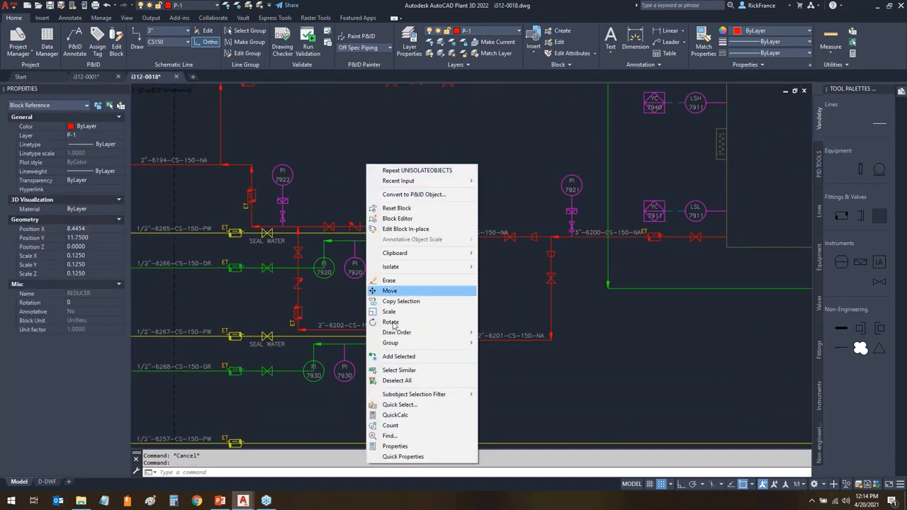
# - Select all similar reducer blocks and set their Scale X, Y and Z to 1
pyautogui.click(400, 371)
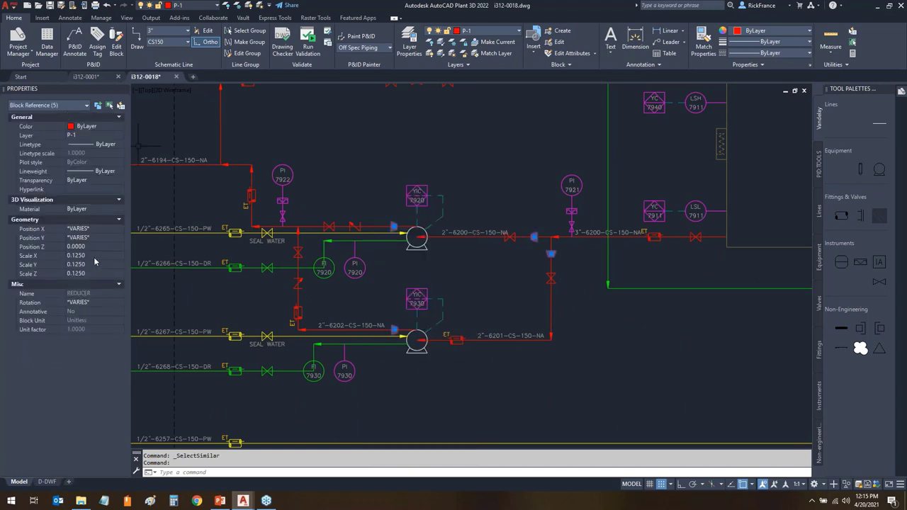
pyautogui.click(84, 255)
pyautogui.write('1')
pyautogui.press('Tab')
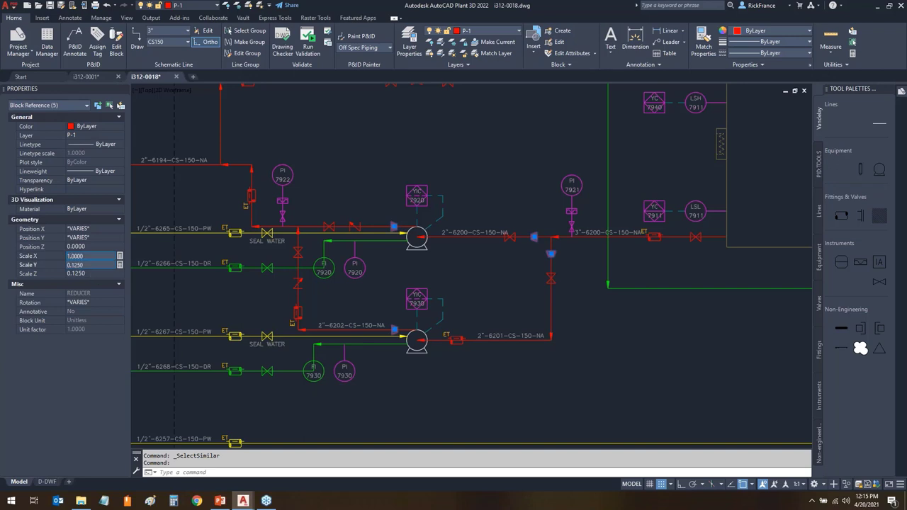
pyautogui.write('1')
pyautogui.press('Tab')
pyautogui.write('1')
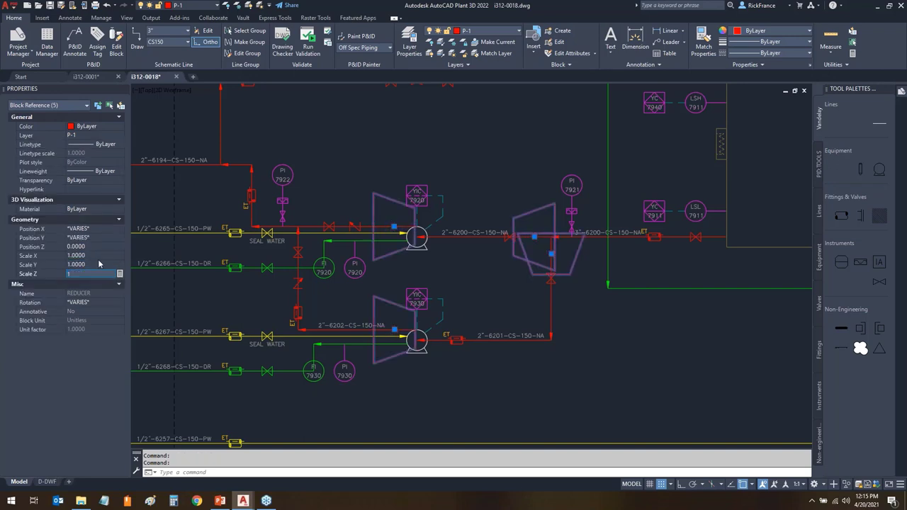
pyautogui.press('Tab')
pyautogui.press('Escape')
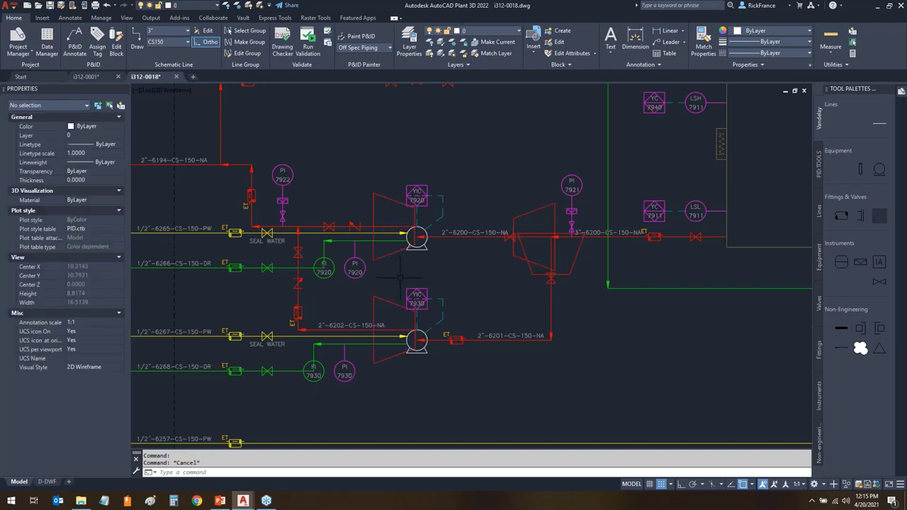
# - Zoom out to the whole sheet and reselect all reducer blocks with Select Similar
pyautogui.scroll(-4, 553, 354)
pyautogui.moveTo(559, 284); pyautogui.dragTo(416, 302, button='middle')
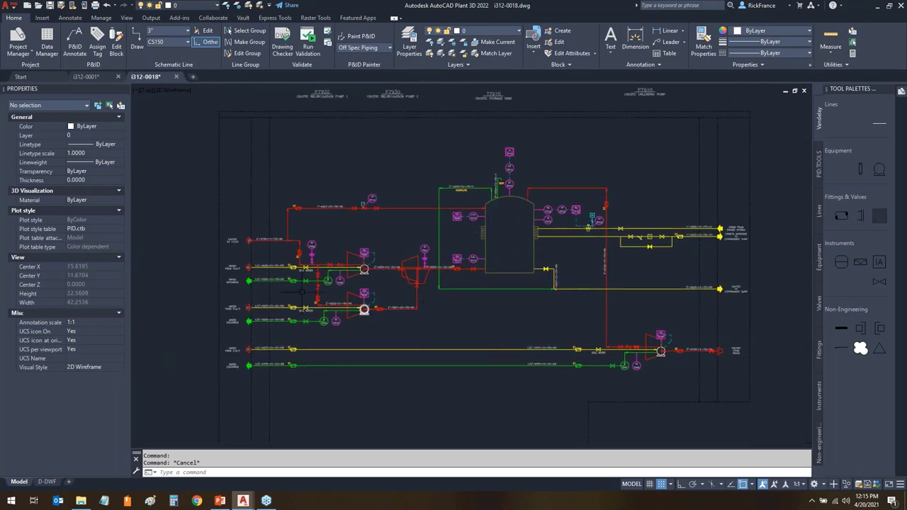
pyautogui.click(352, 257)
pyautogui.rightClick(347, 210)
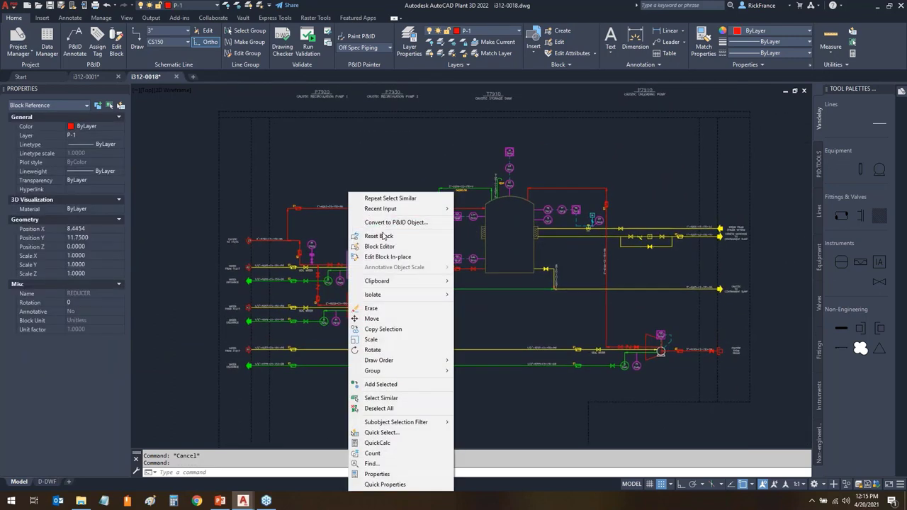
pyautogui.click(381, 398)
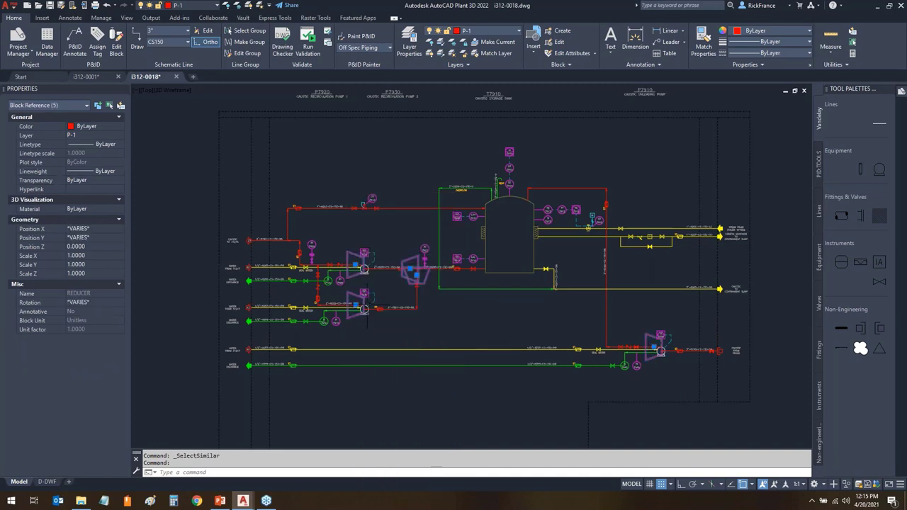
# - Open the REDUCER block definition in the Block Editor and select its outline
pyautogui.rightClick(346, 250)
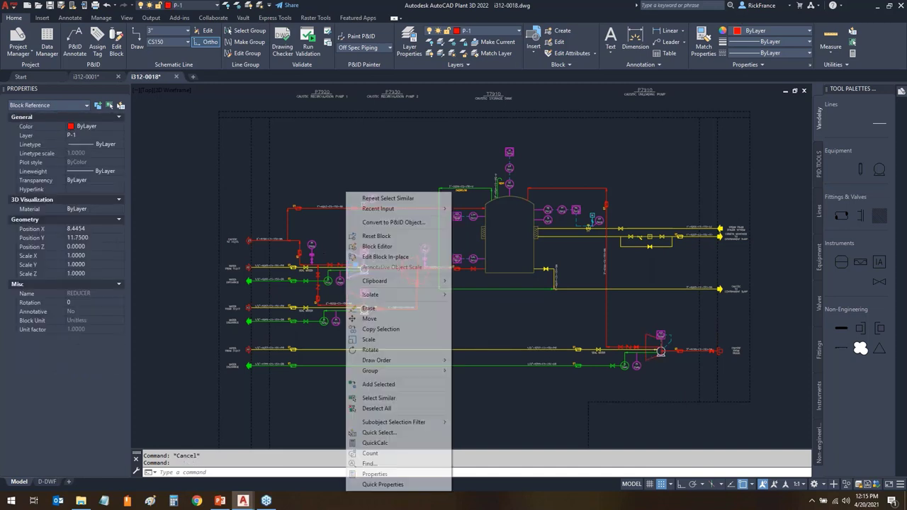
pyautogui.click(377, 248)
pyautogui.click(621, 137)
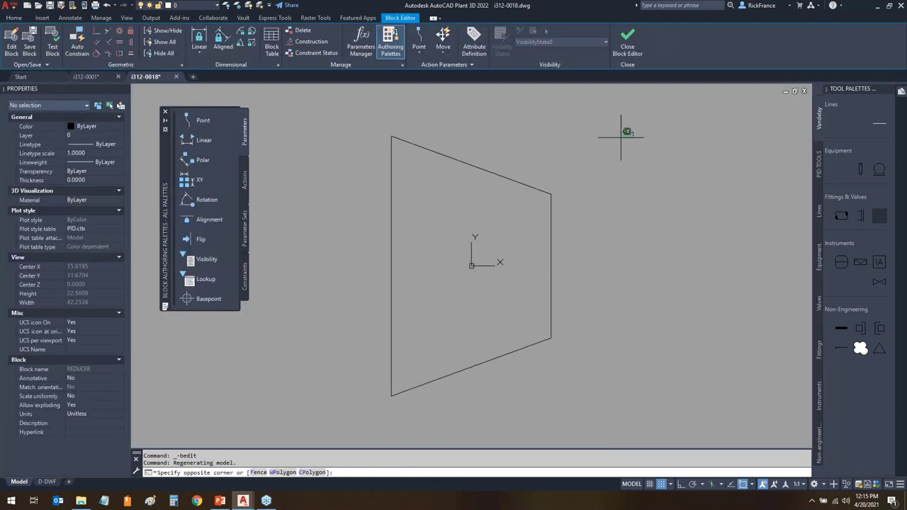
pyautogui.click(326, 402)
# - Scale the reducer outline by 0.125 about base point 0,0 and save the REDUCER block
pyautogui.write('scal')
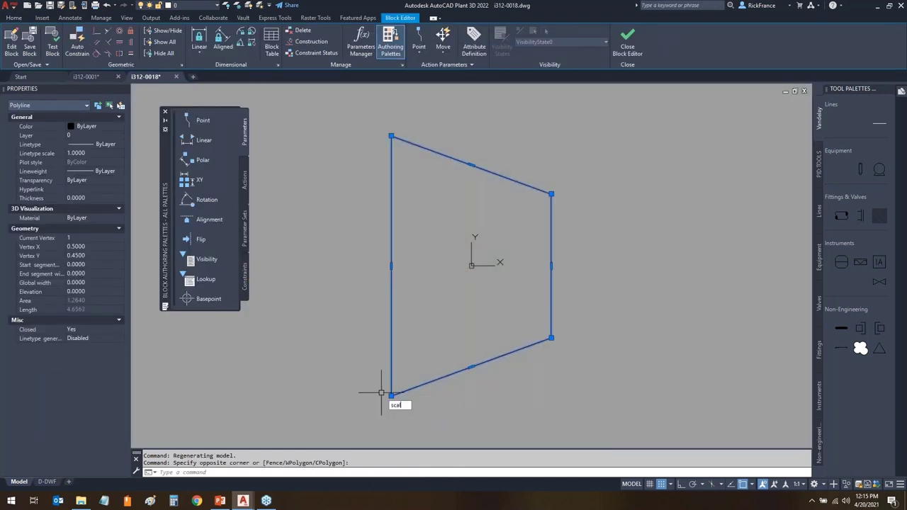
pyautogui.press('Return')
pyautogui.write('0,0')
pyautogui.press('Return')
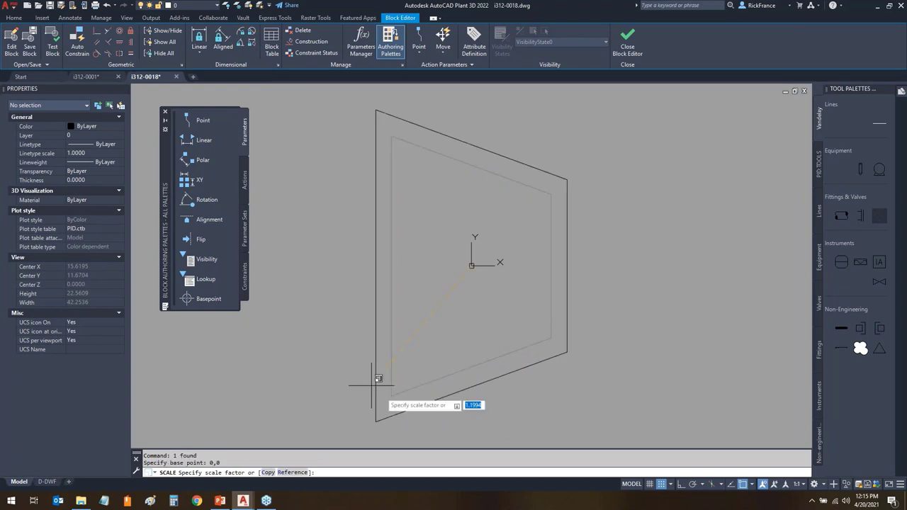
pyautogui.write('0.125')
pyautogui.press('Return')
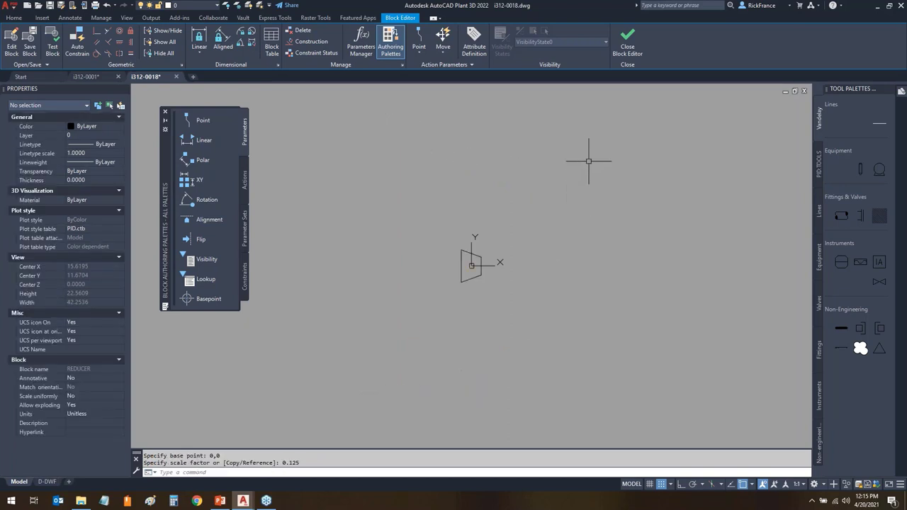
pyautogui.click(627, 40)
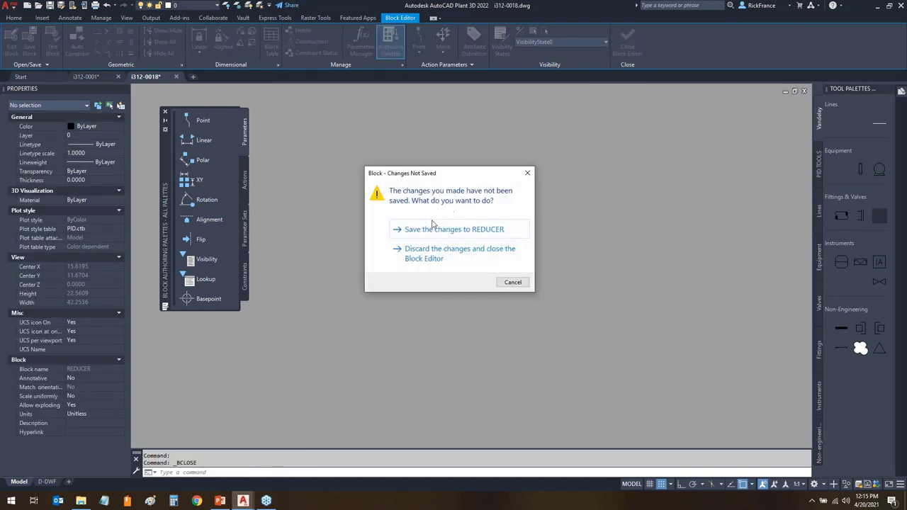
pyautogui.click(432, 229)
pyautogui.scroll(5, 384, 283)
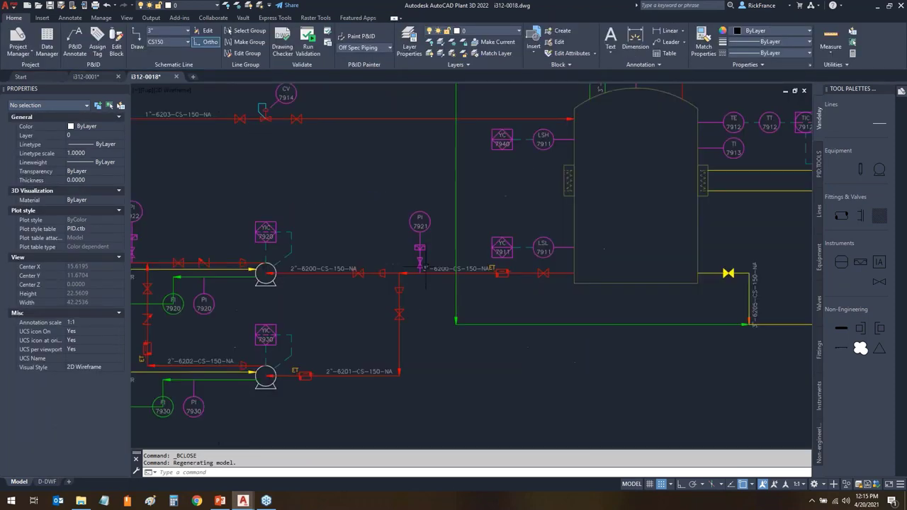
pyautogui.click(376, 277)
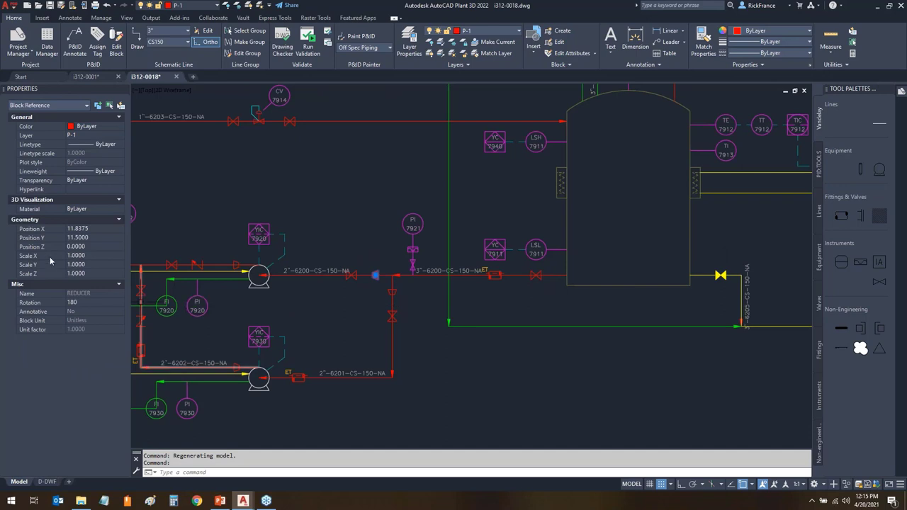
pyautogui.press('Escape')
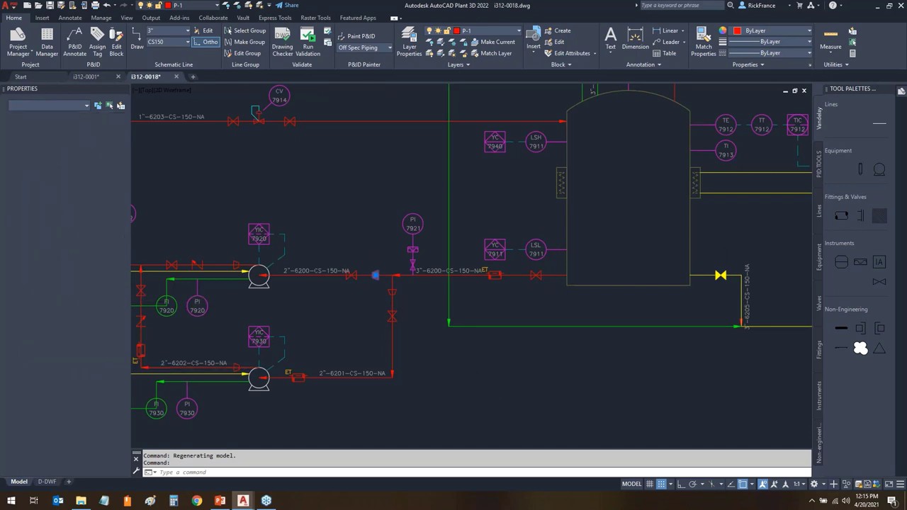
pyautogui.click(326, 340)
pyautogui.scroll(-5, 326, 340)
pyautogui.press('Escape')
pyautogui.press('Escape')
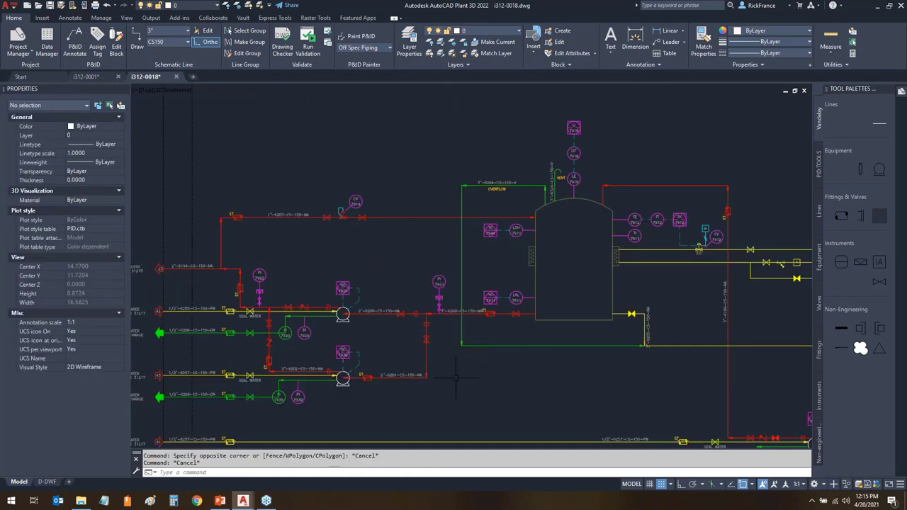
pyautogui.scroll(-3, 455, 376)
pyautogui.moveTo(456, 376); pyautogui.dragTo(440, 301, button='middle')
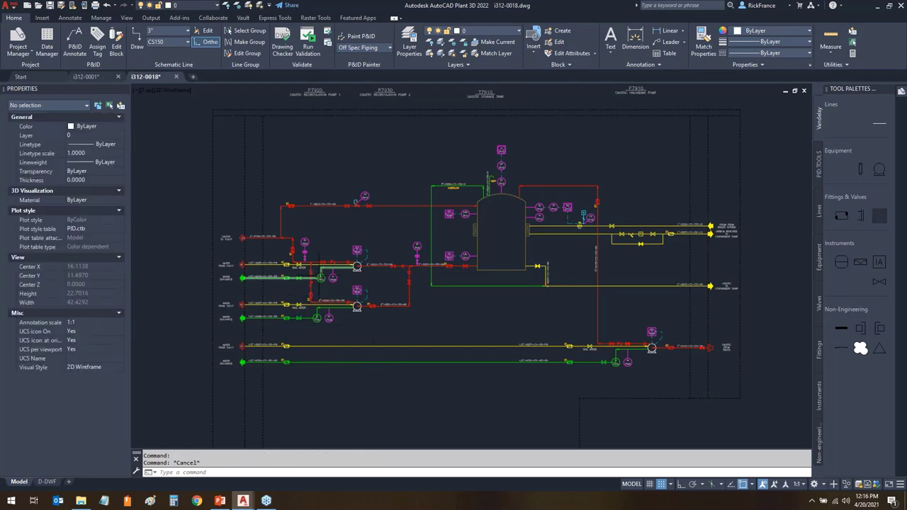
pyautogui.scroll(8, 334, 232)
pyautogui.click(328, 204)
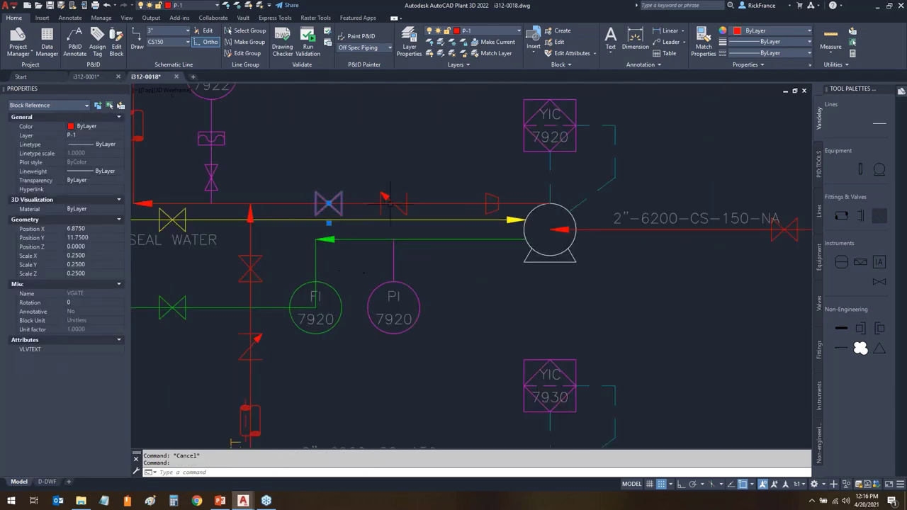
pyautogui.press('Escape')
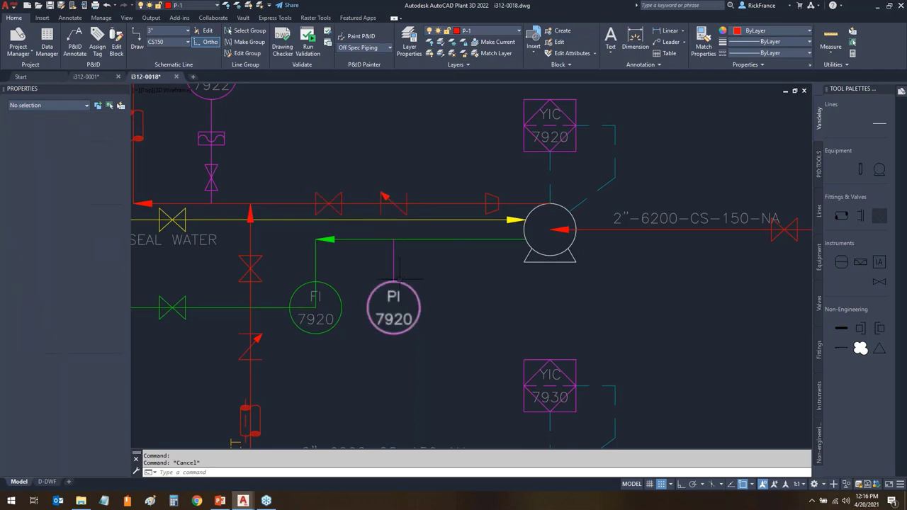
pyautogui.scroll(-6, 448, 332)
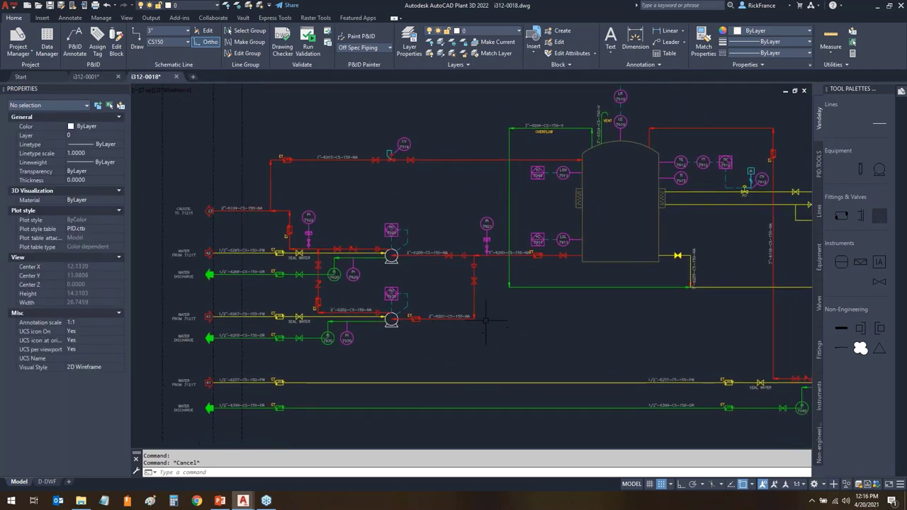
pyautogui.scroll(-1, 564, 347)
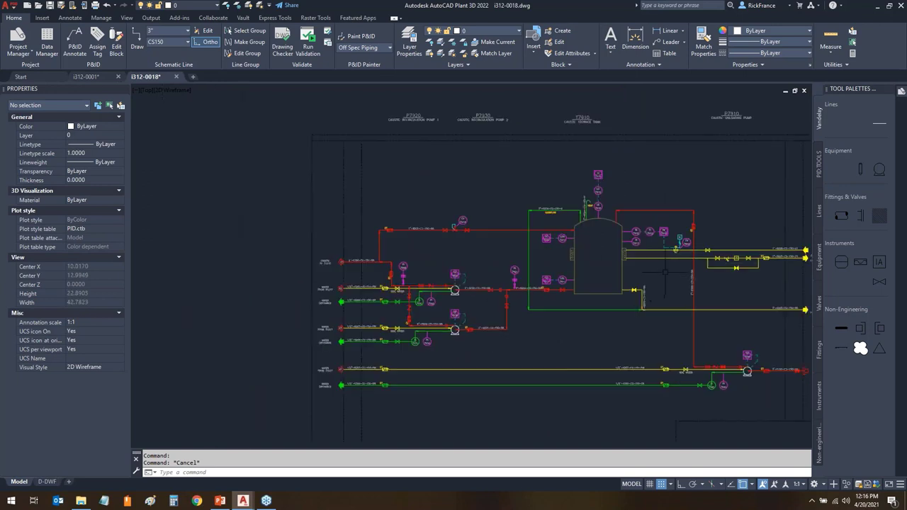
pyautogui.scroll(3, 666, 267)
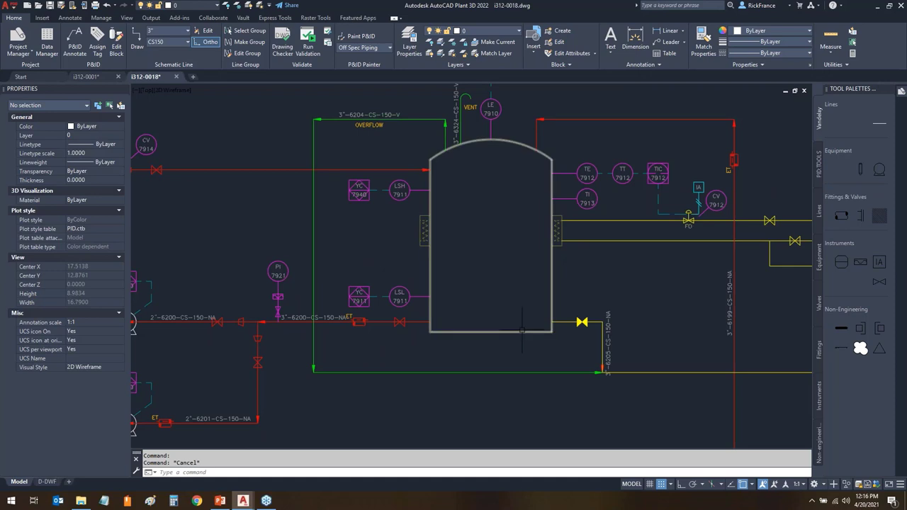
# - Select the vessel outline and both heat pads and set their colour to ByBlock
pyautogui.click(523, 308)
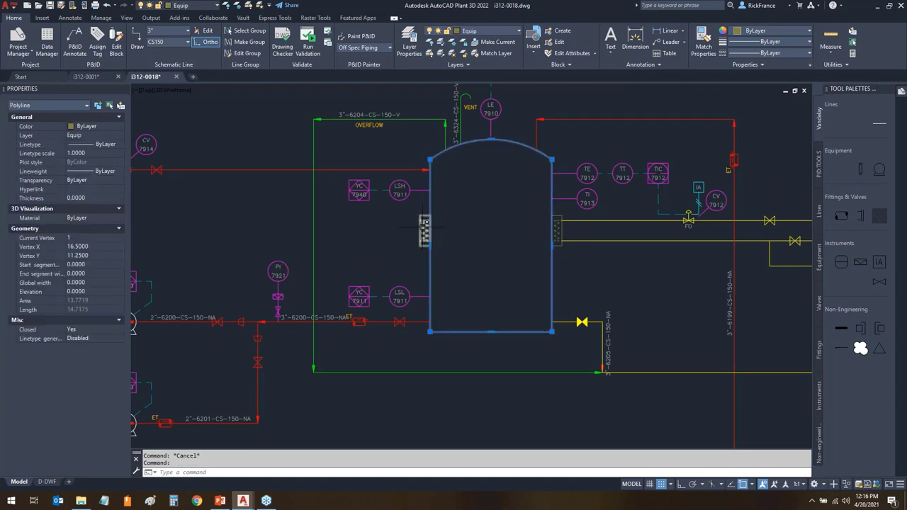
pyautogui.click(424, 230)
pyautogui.click(564, 228)
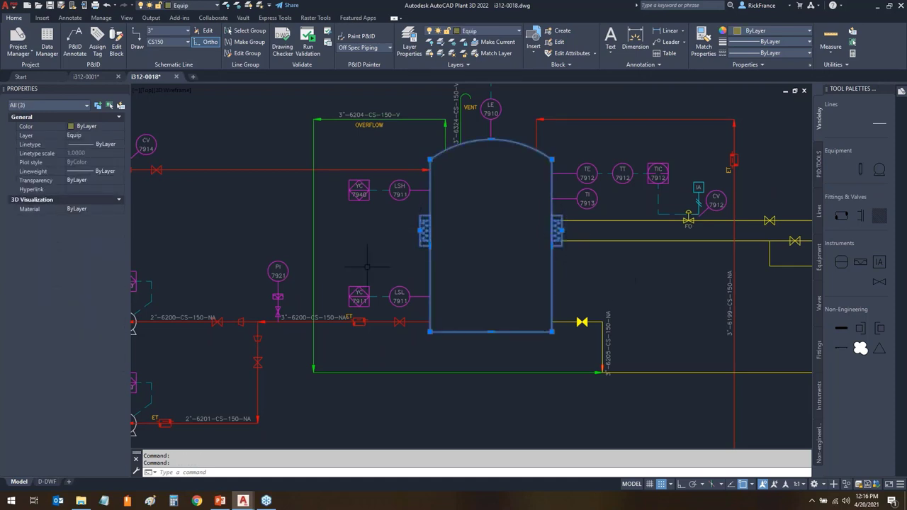
pyautogui.click(118, 127)
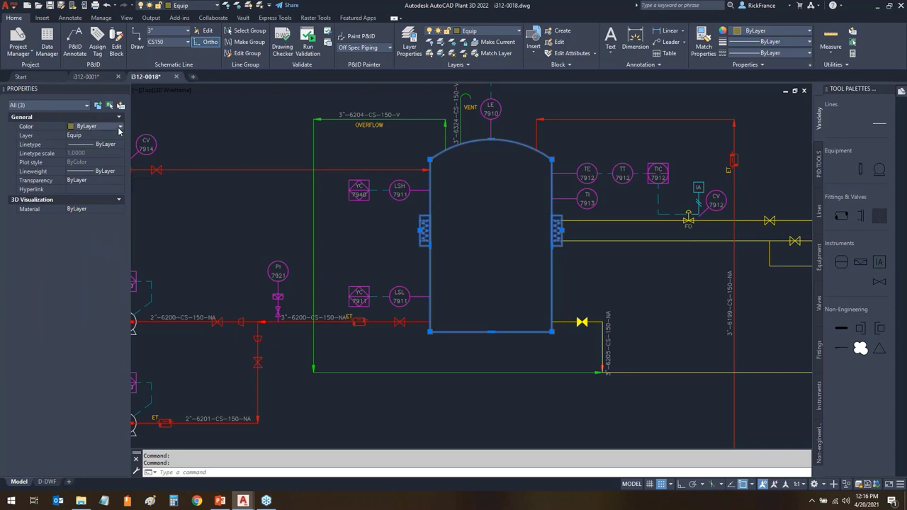
pyautogui.click(119, 127)
pyautogui.click(87, 143)
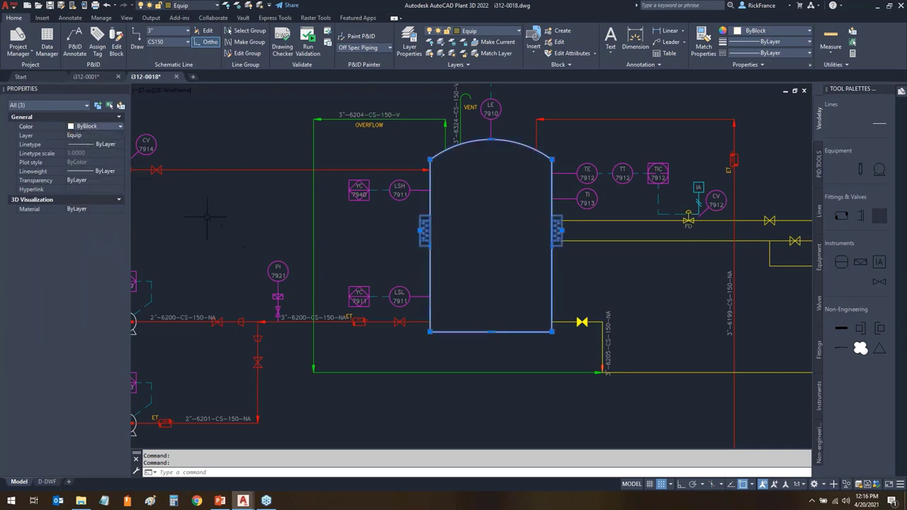
# - Move the vessel and heat pads onto layer 0
pyautogui.click(95, 136)
pyautogui.click(100, 136)
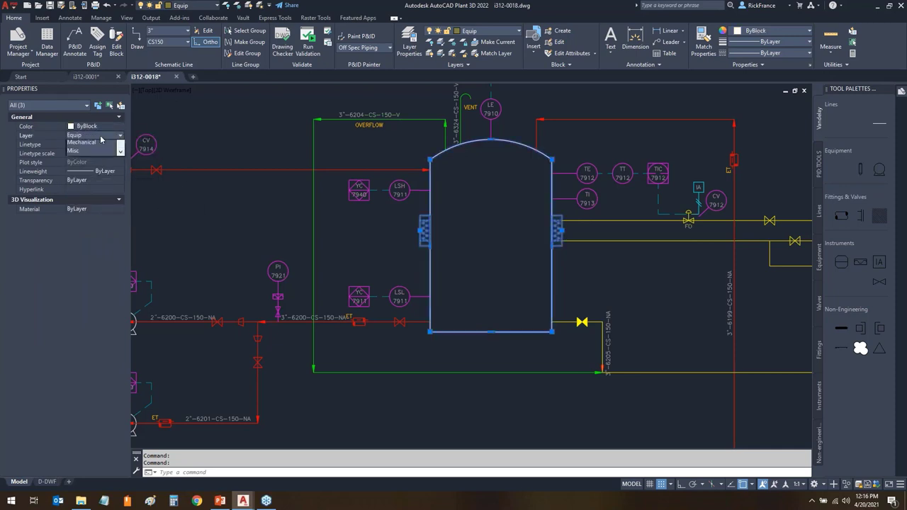
pyautogui.scroll(2, 77, 156)
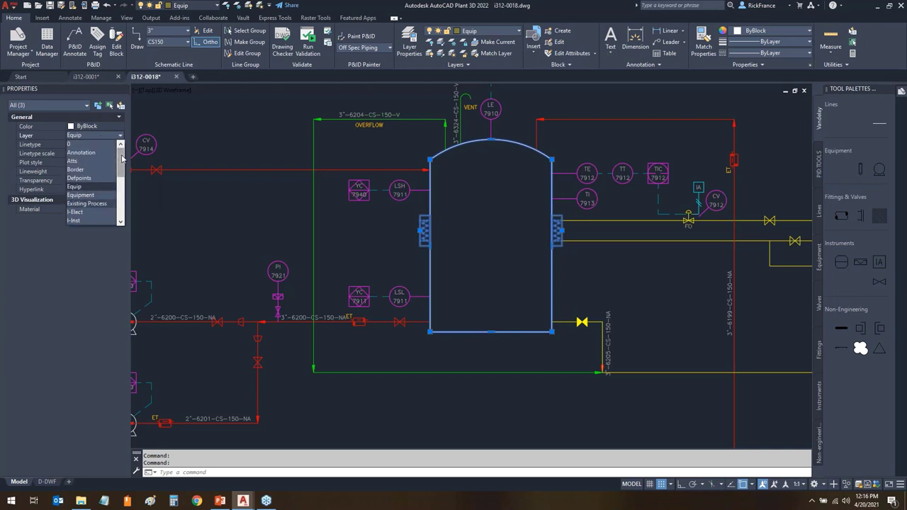
pyautogui.click(73, 144)
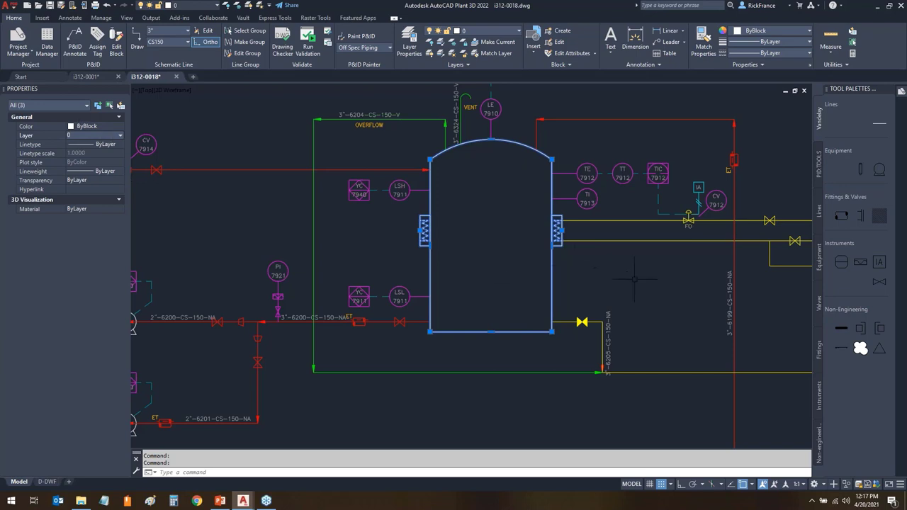
pyautogui.press('Escape')
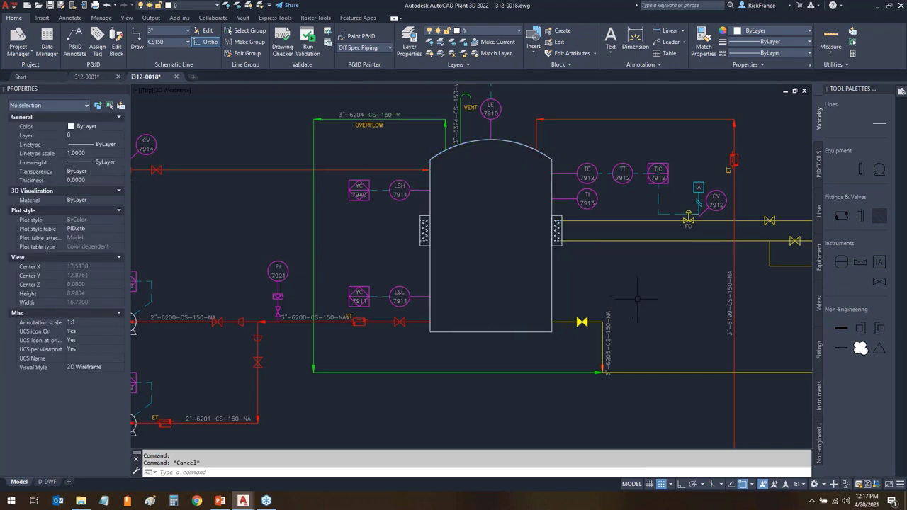
# - Open the HEATPAD block in the Block Editor with BE and select all its geometry
pyautogui.click(424, 231)
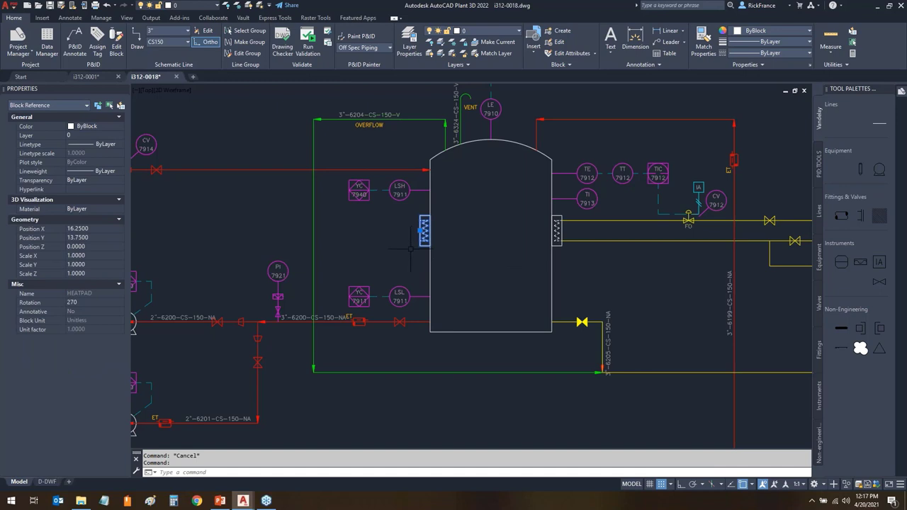
pyautogui.write('be')
pyautogui.press('Return')
pyautogui.click(447, 314)
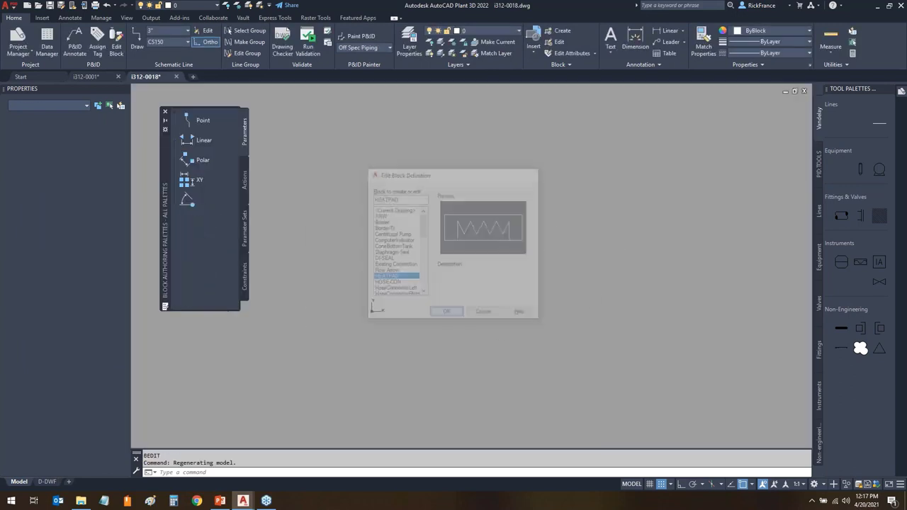
pyautogui.scroll(-3, 361, 389)
pyautogui.click(301, 401)
pyautogui.click(623, 225)
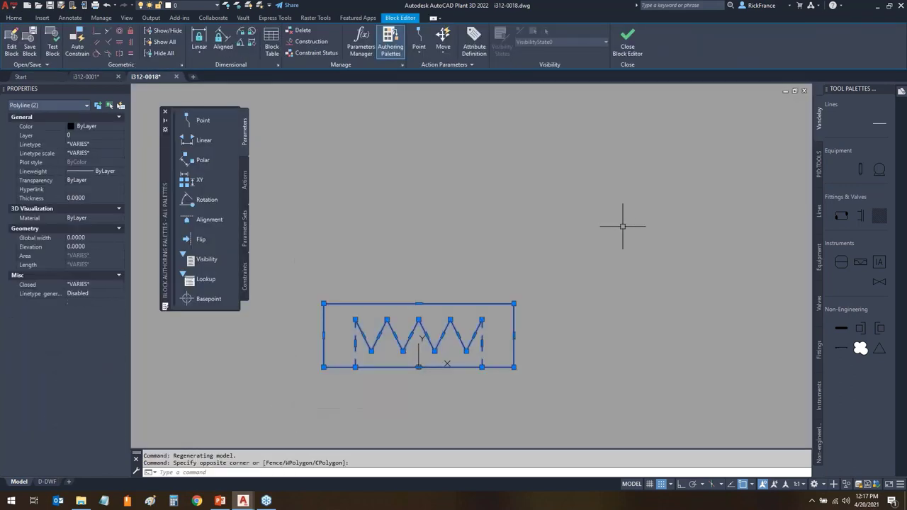
# - Set the heat pad geometry colour to ByBlock and save the HEATPAD block
pyautogui.click(119, 127)
pyautogui.click(120, 127)
pyautogui.click(99, 140)
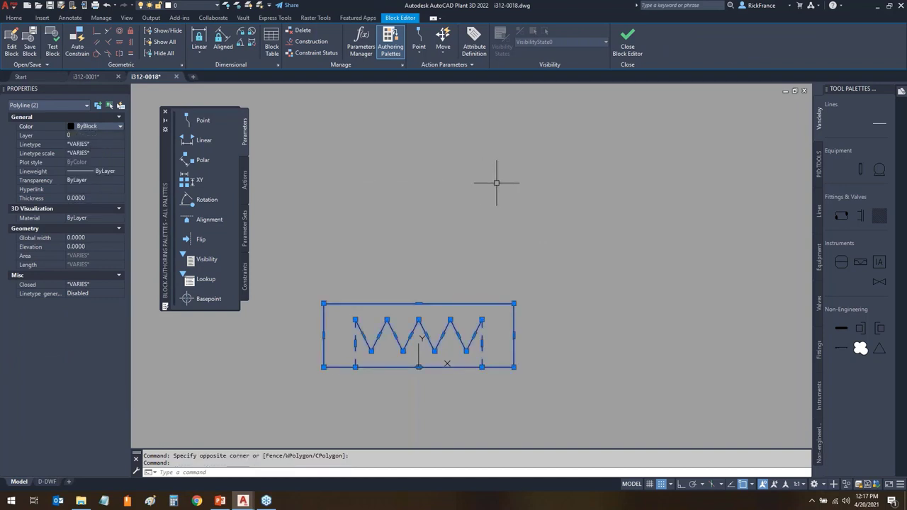
pyautogui.press('Escape')
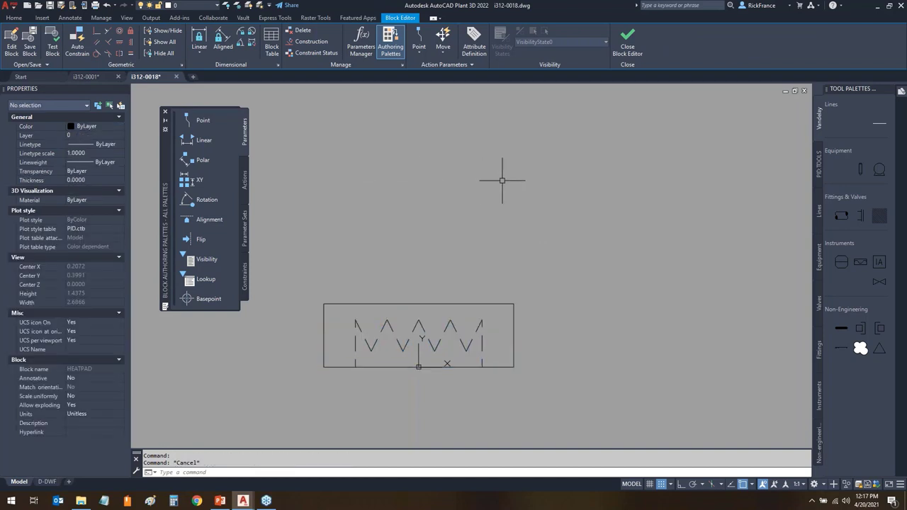
pyautogui.click(627, 39)
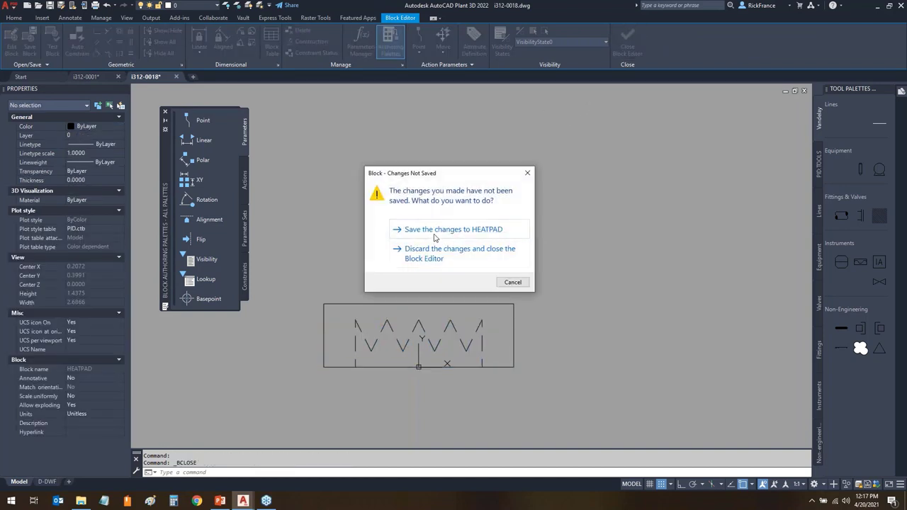
pyautogui.click(432, 238)
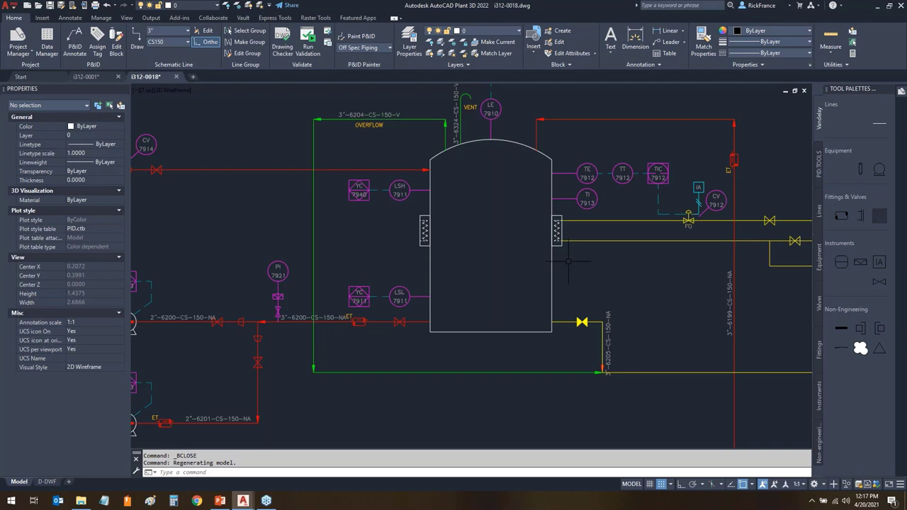
pyautogui.scroll(-6, 568, 261)
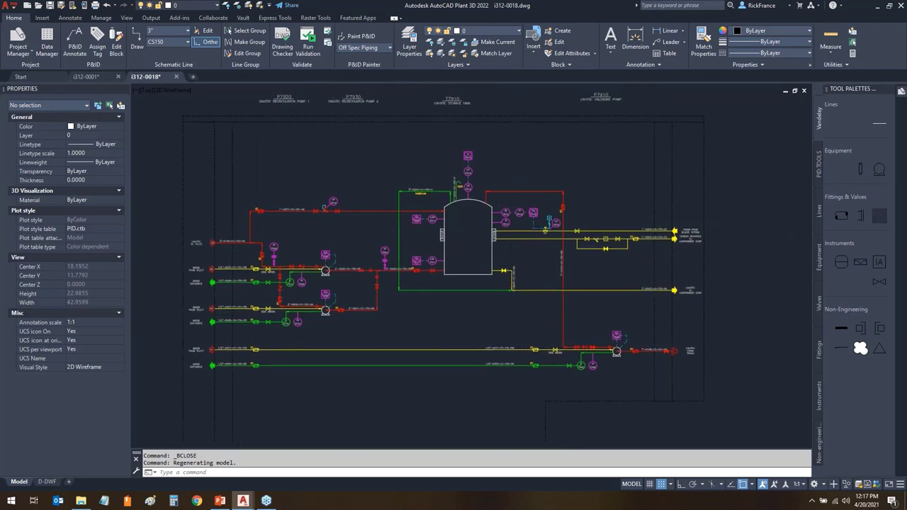
pyautogui.moveTo(511, 267)
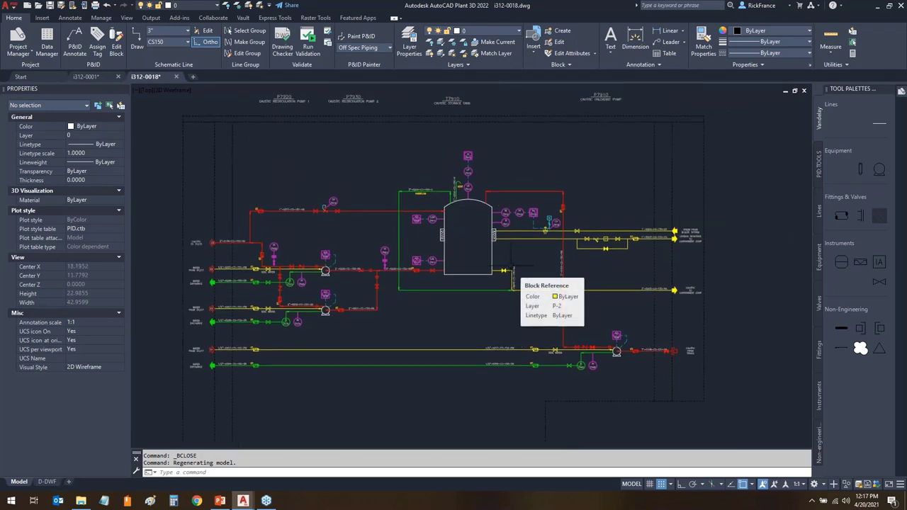
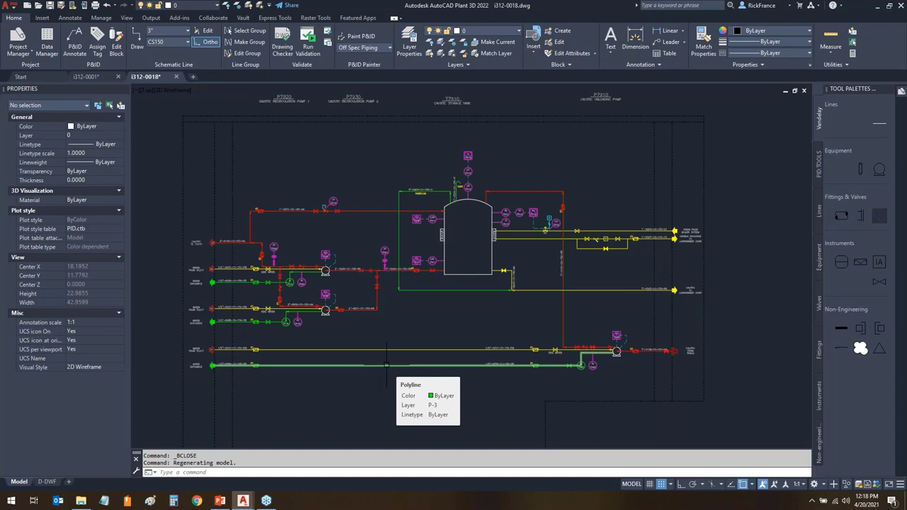
# - Draw a new 3-inch CS150 pipe line and place an inline fitting on it
pyautogui.click(880, 123)
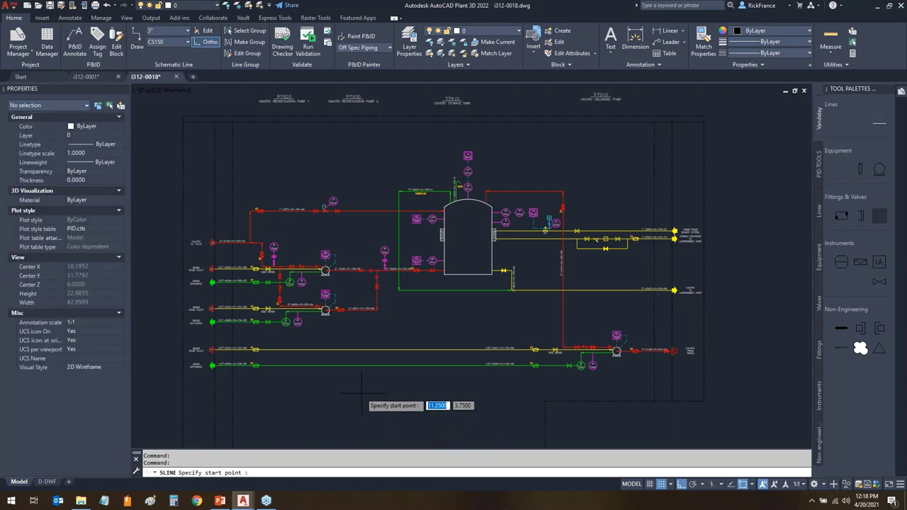
pyautogui.click(329, 407)
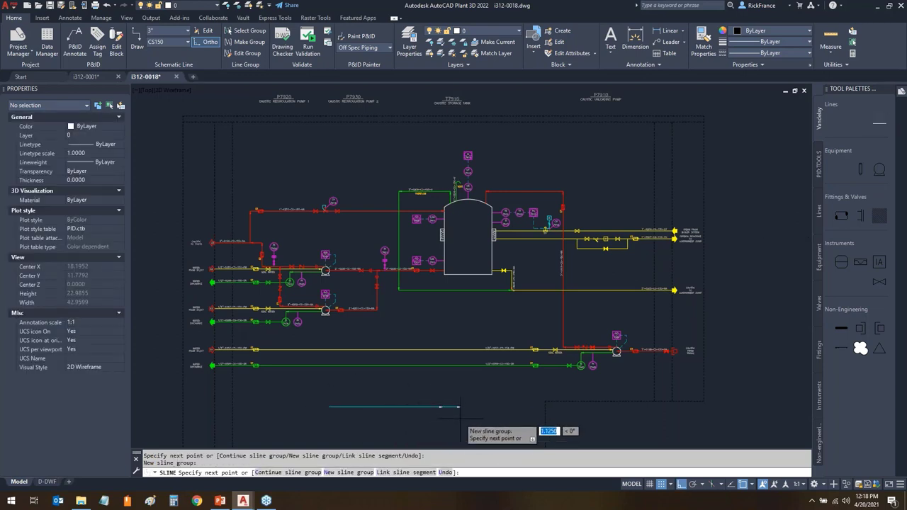
pyautogui.press('Return')
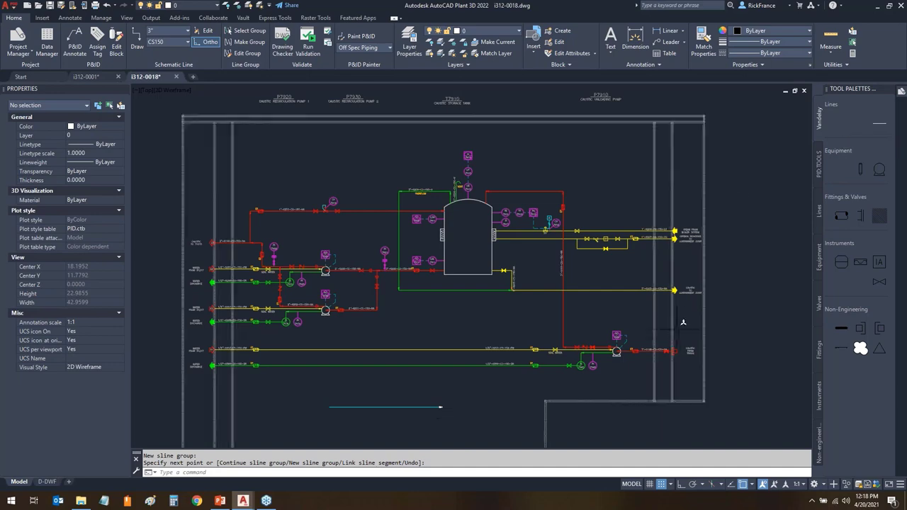
pyautogui.press('Escape')
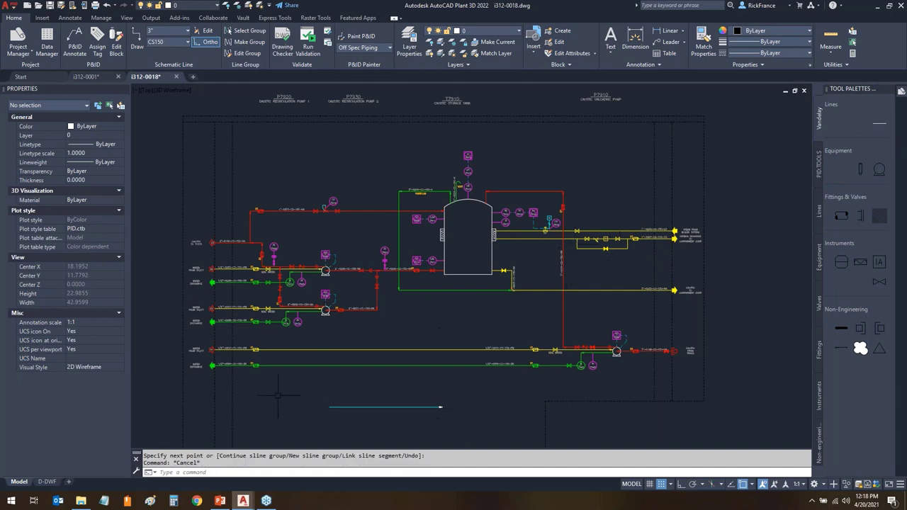
pyautogui.scroll(3, 277, 395)
pyautogui.scroll(2, 397, 297)
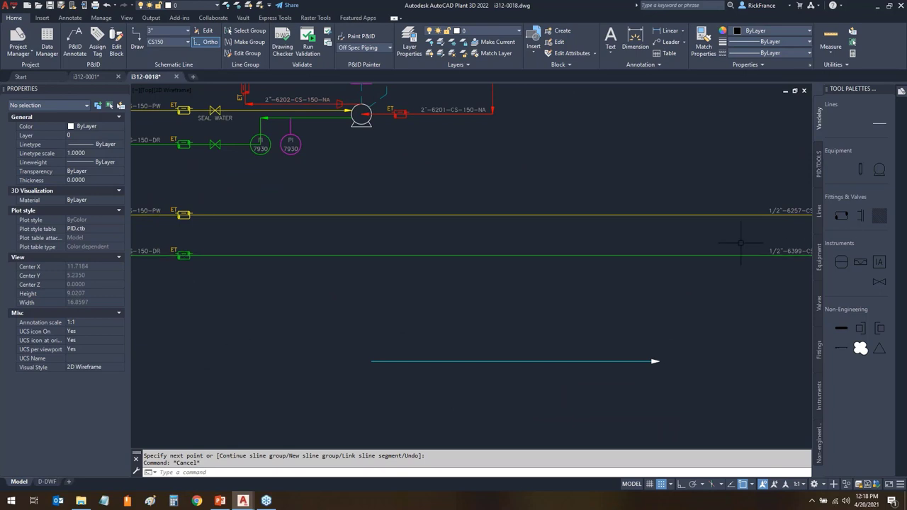
pyautogui.click(842, 217)
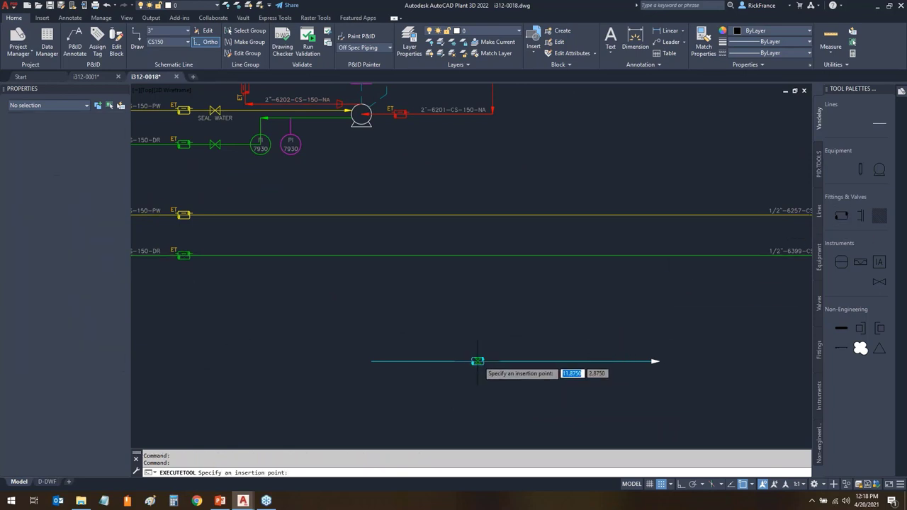
pyautogui.click(473, 361)
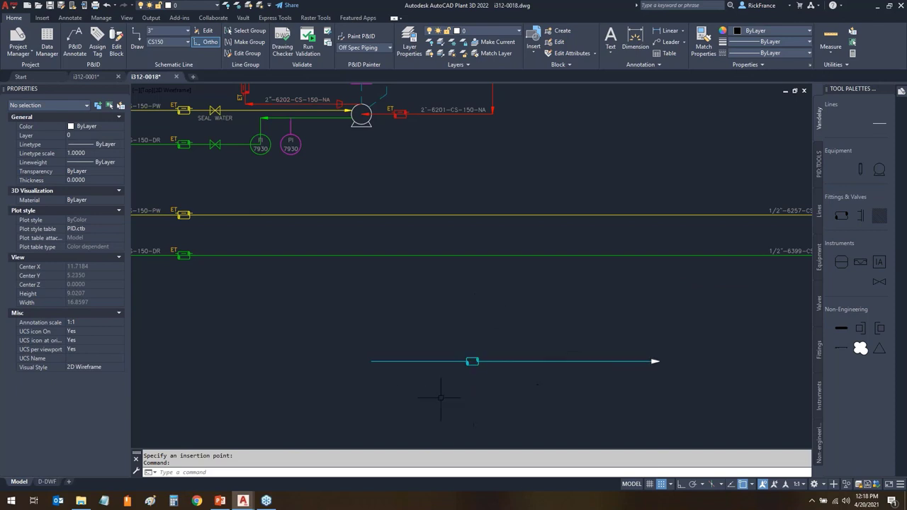
# - Set the new line's Tracing to HEAT, then change it to ELECTRICAL
pyautogui.click(425, 357)
pyautogui.click(409, 383)
pyautogui.click(409, 382)
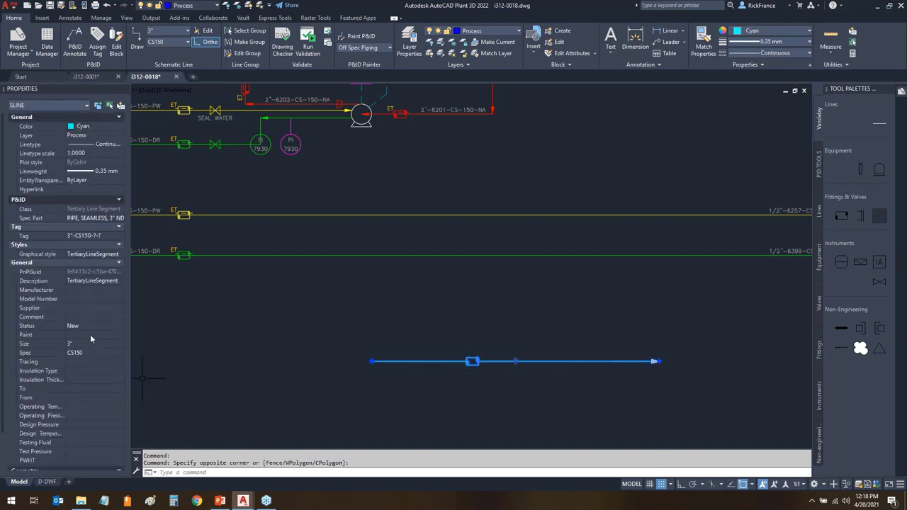
pyautogui.click(92, 362)
pyautogui.click(120, 362)
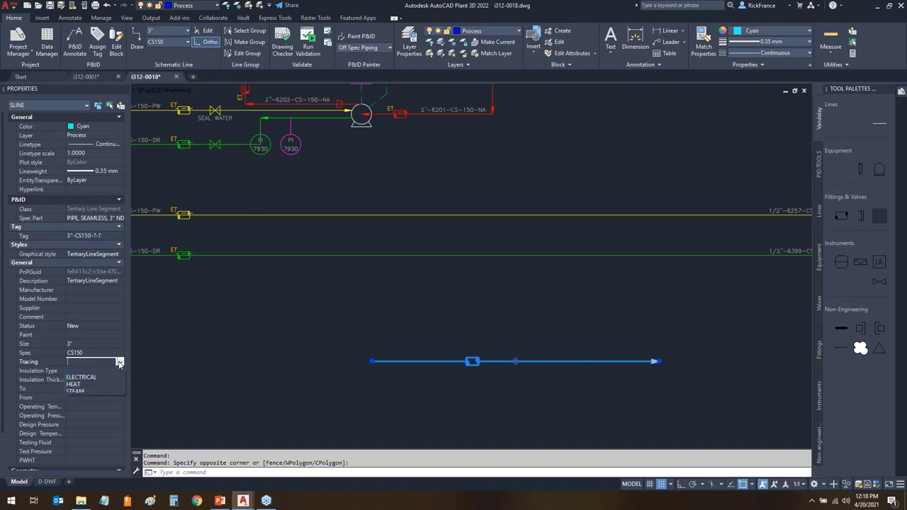
pyautogui.click(74, 386)
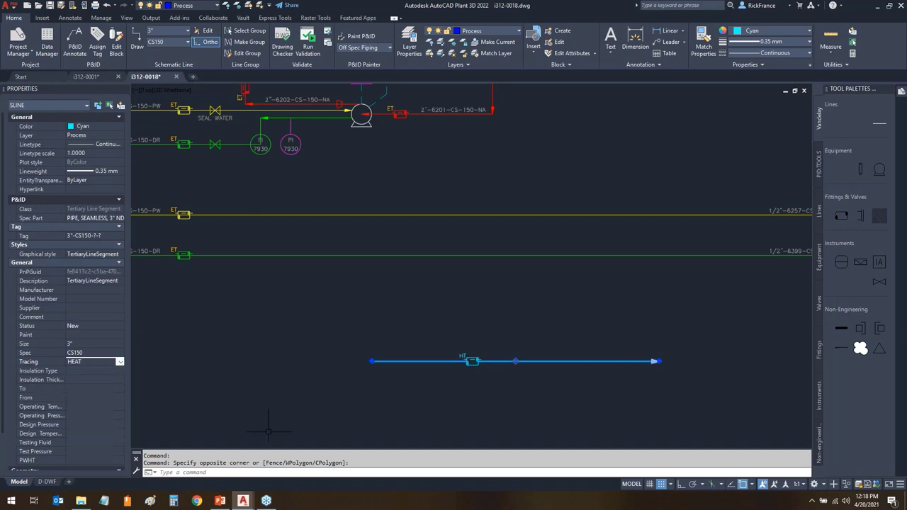
pyautogui.click(120, 361)
pyautogui.click(84, 379)
pyautogui.press('Escape')
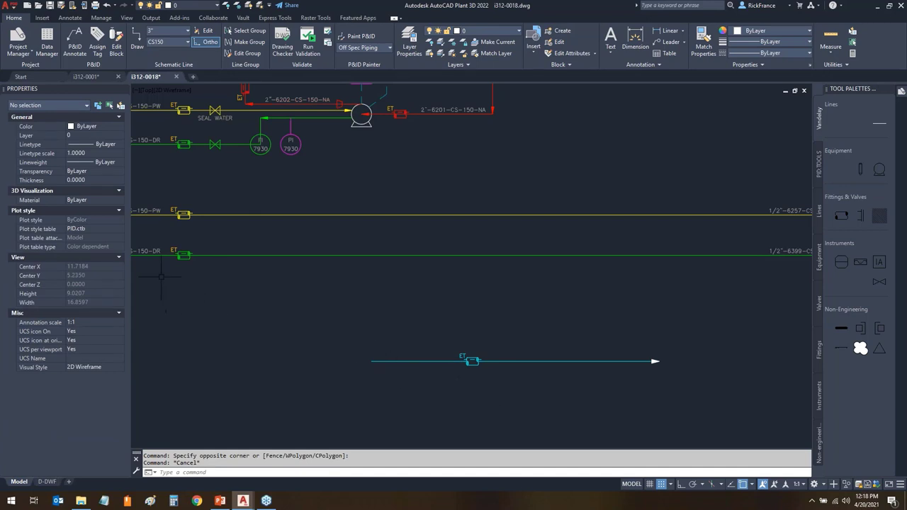
# - Window-select the 3-inch test line and its fitting below the diagram, then delete them
pyautogui.moveTo(183, 260); pyautogui.dragTo(440, 343)
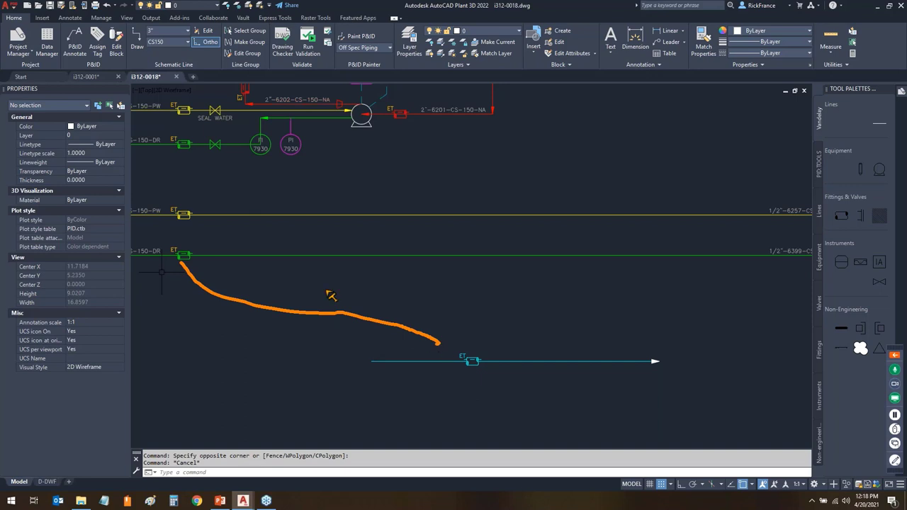
pyautogui.moveTo(183, 238); pyautogui.dragTo(200, 244)
pyautogui.press('Escape')
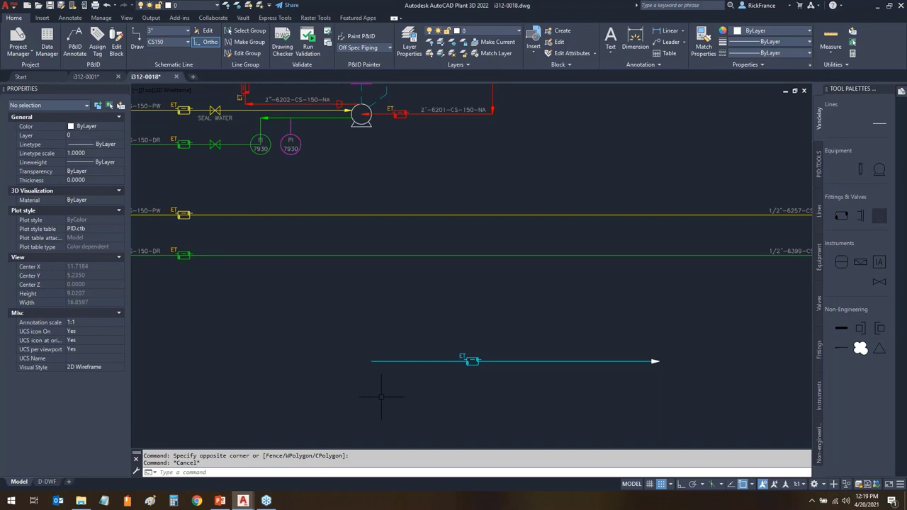
pyautogui.press('Escape')
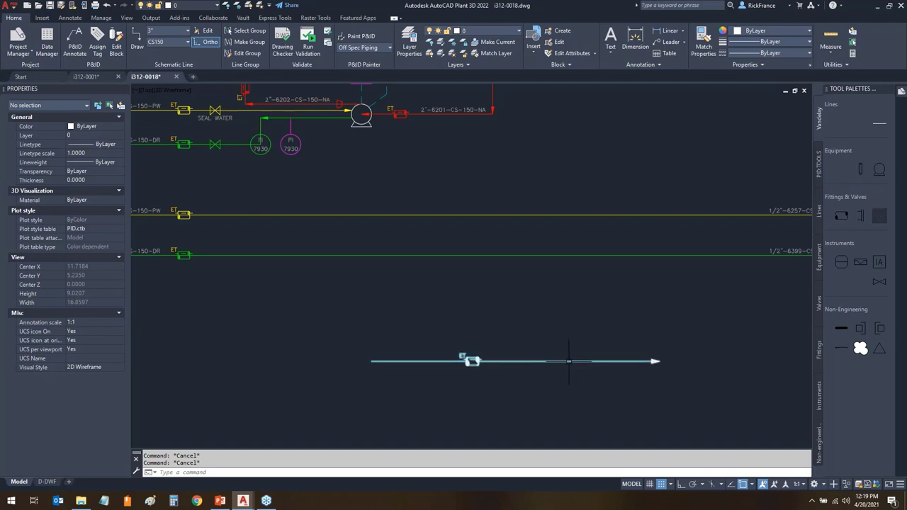
pyautogui.moveTo(323, 232)
pyautogui.mouseDown(button='middle')
pyautogui.moveTo(429, 314)
pyautogui.moveTo(429, 323)
pyautogui.mouseUp(button='middle')
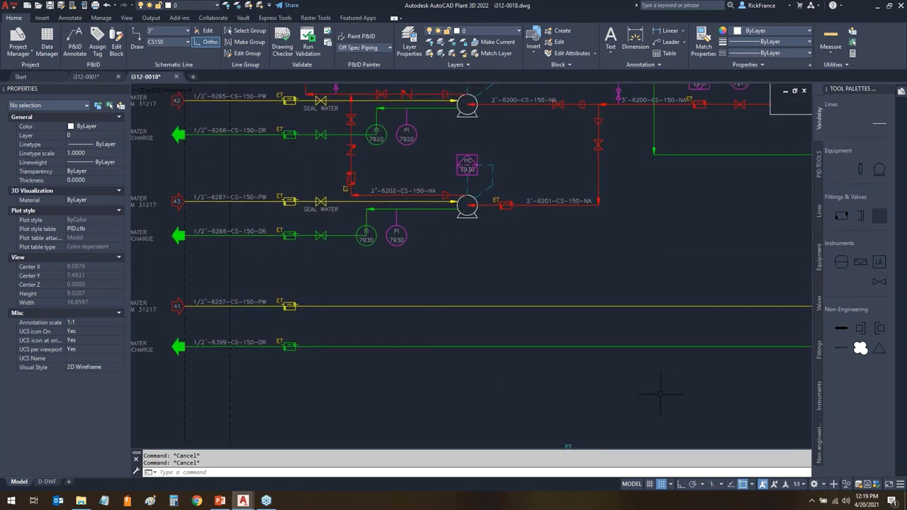
pyautogui.scroll(-3, 648, 375)
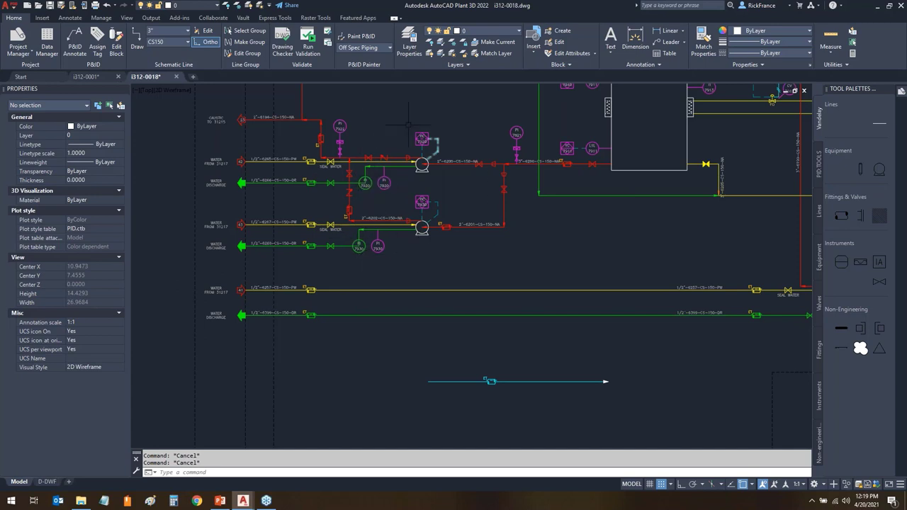
pyautogui.click(658, 363)
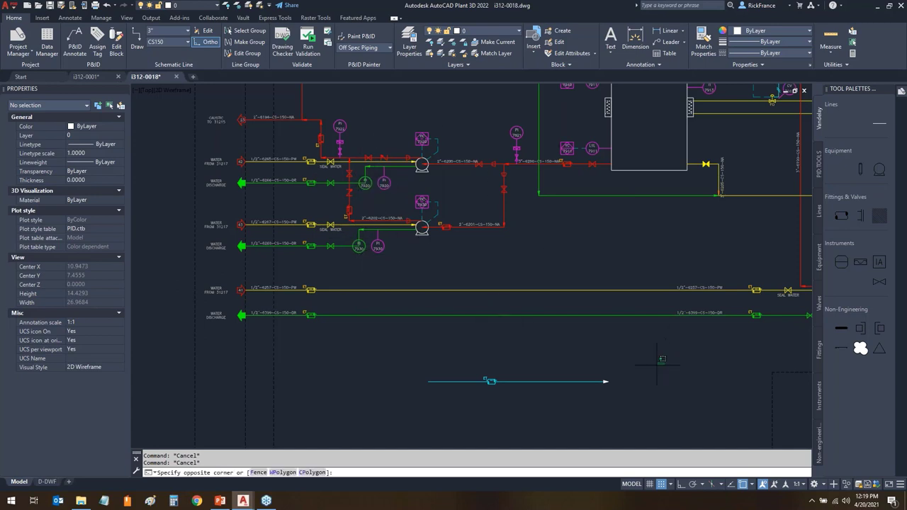
pyautogui.click(423, 398)
pyautogui.press('Delete')
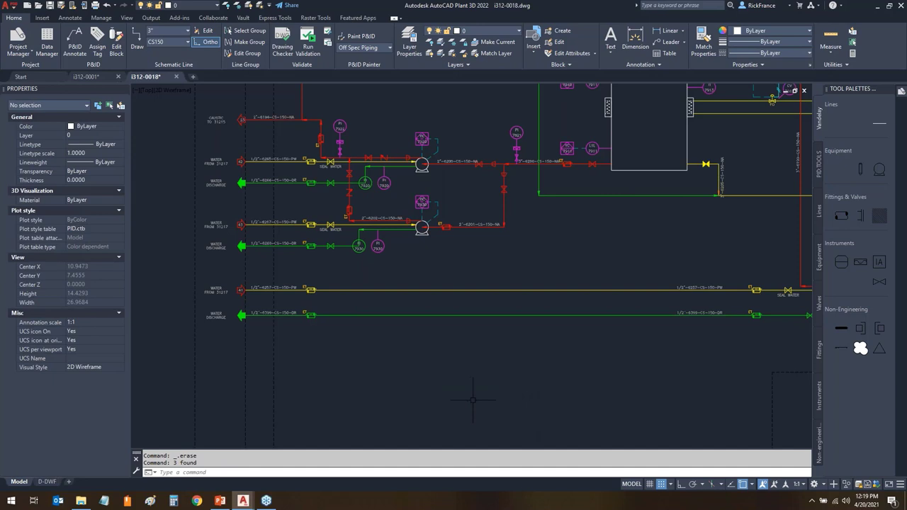
pyautogui.scroll(-3, 530, 370)
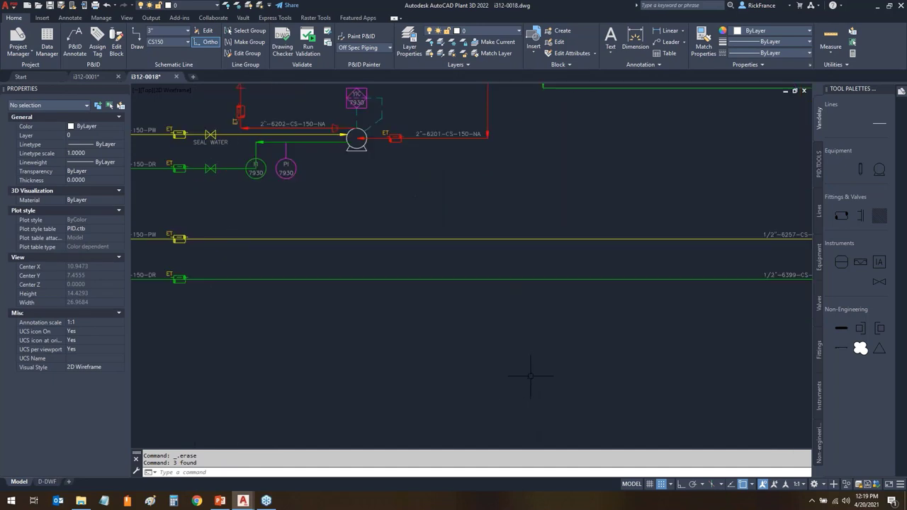
# - Zoom to extents to show the entire i312-0018 P&ID sheet
pyautogui.middleClick(531, 376)
pyautogui.middleClick(531, 376)
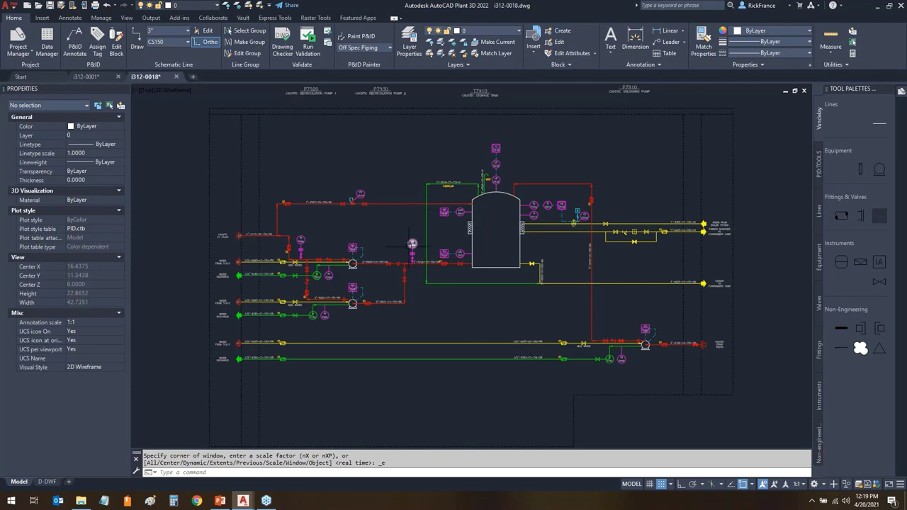
# - Select all seven red P-1 process lines using Select Similar
pyautogui.click(395, 203)
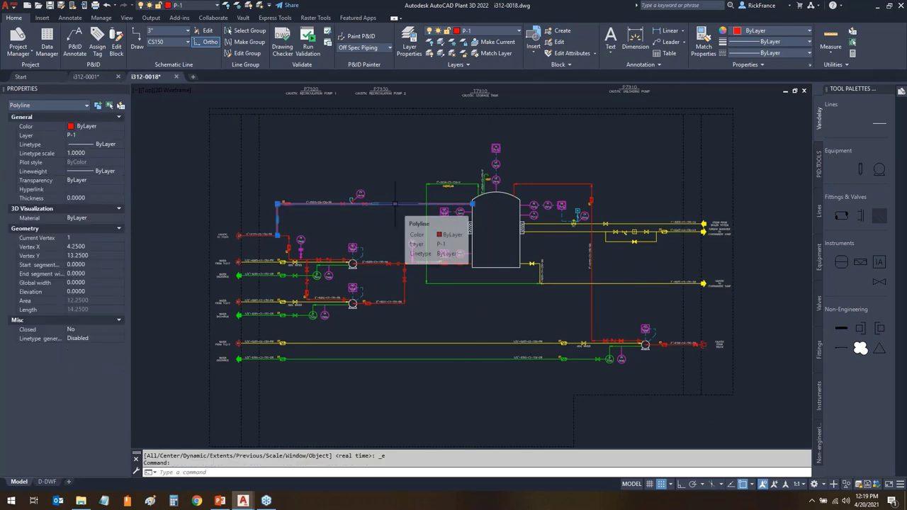
pyautogui.rightClick(394, 203)
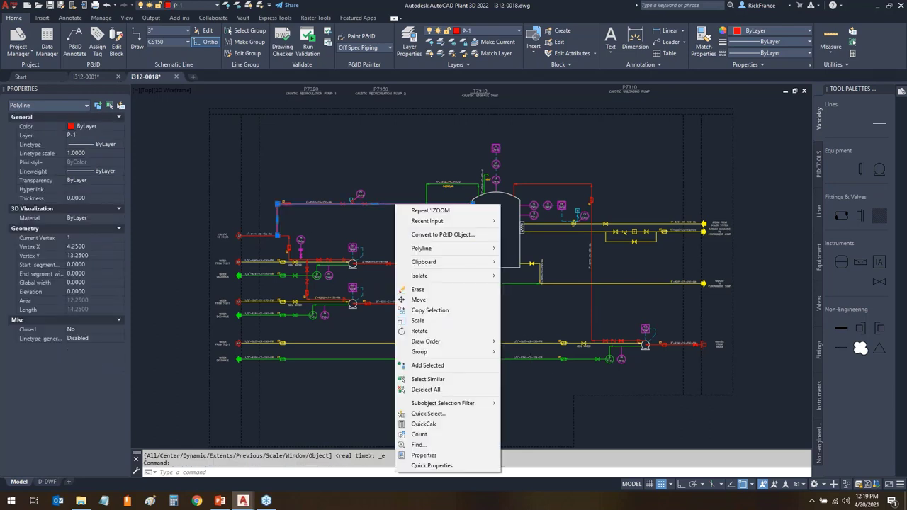
pyautogui.click(445, 380)
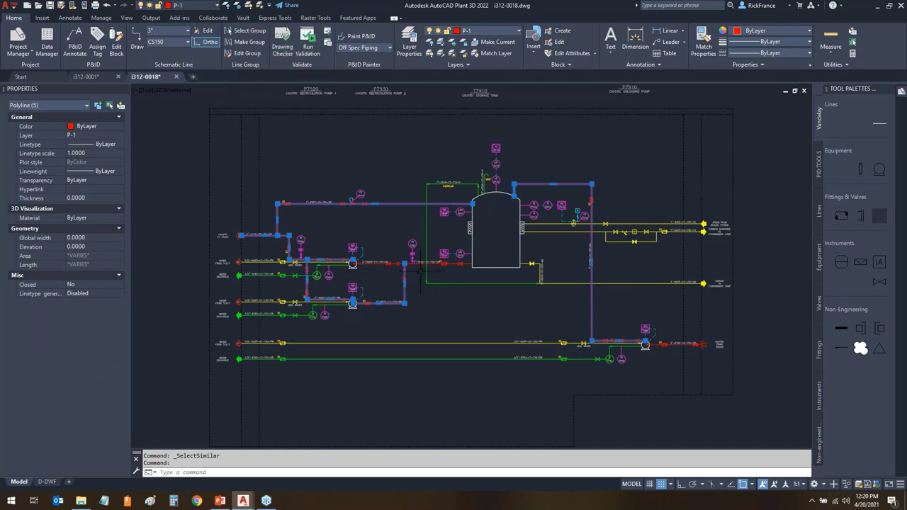
pyautogui.scroll(4, 411, 266)
pyautogui.click(404, 256)
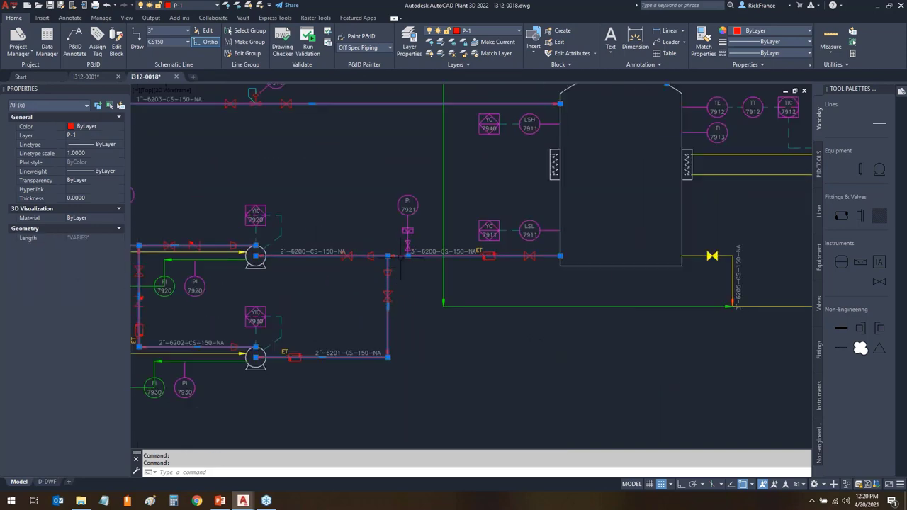
pyautogui.rightClick(405, 260)
pyautogui.click(432, 164)
pyautogui.scroll(-4, 508, 307)
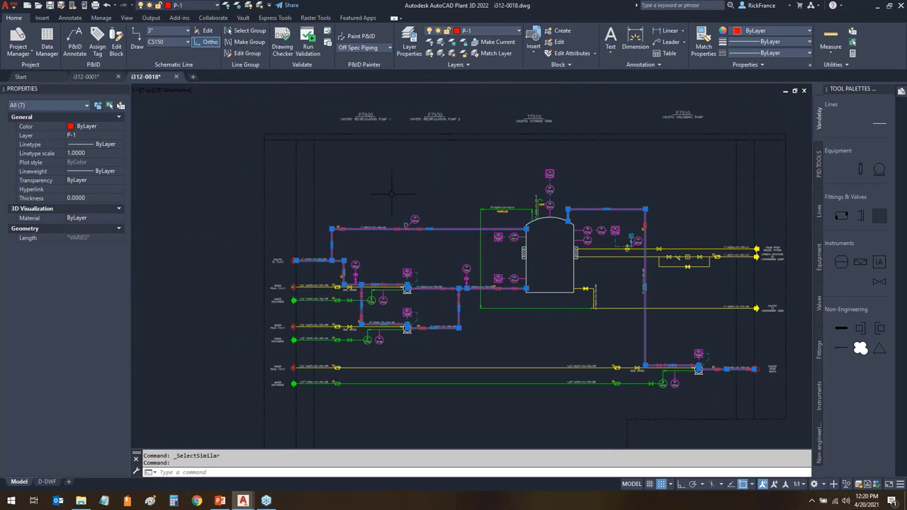
# - Convert the selected red lines to Primary Line Segment pipe lines
pyautogui.rightClick(372, 174)
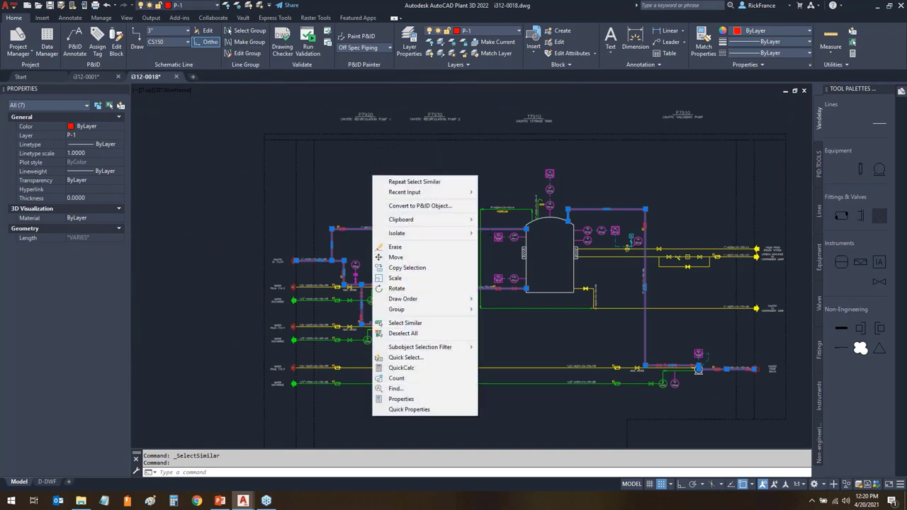
pyautogui.click(419, 206)
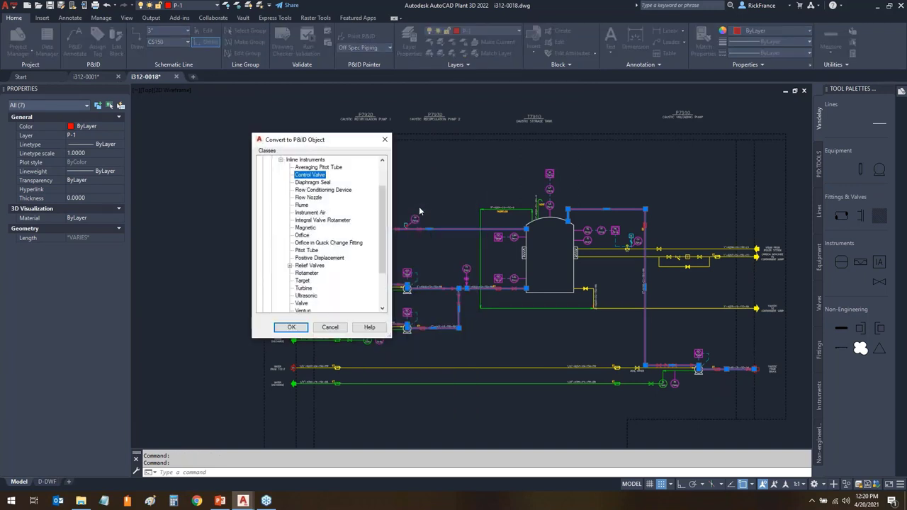
pyautogui.click(280, 160)
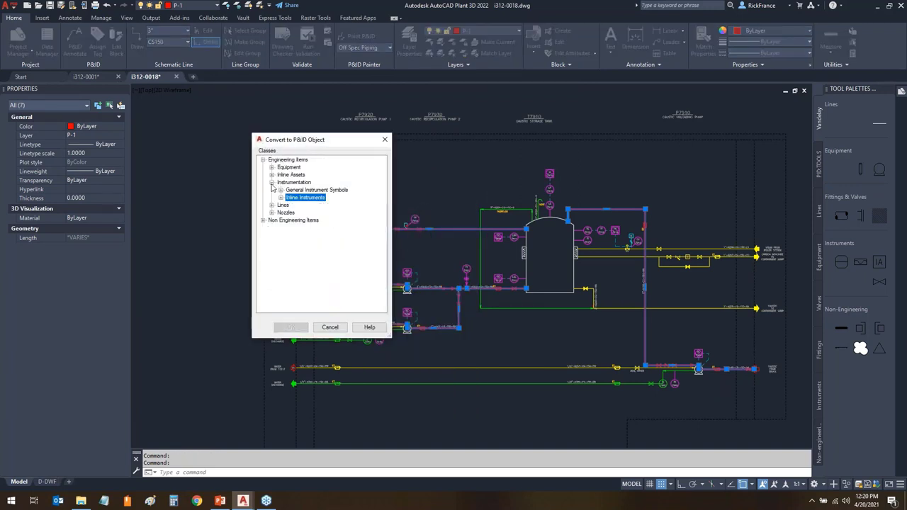
pyautogui.click(271, 183)
pyautogui.click(271, 190)
pyautogui.click(281, 197)
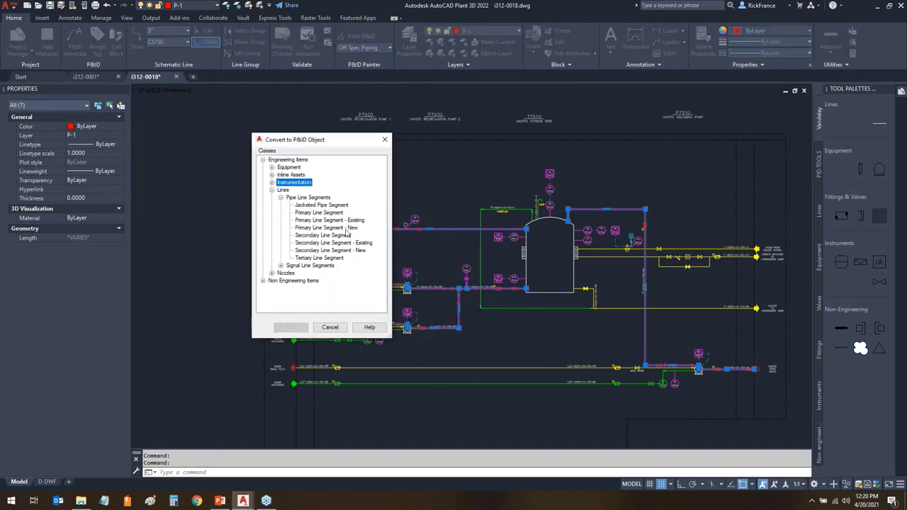
pyautogui.click(325, 212)
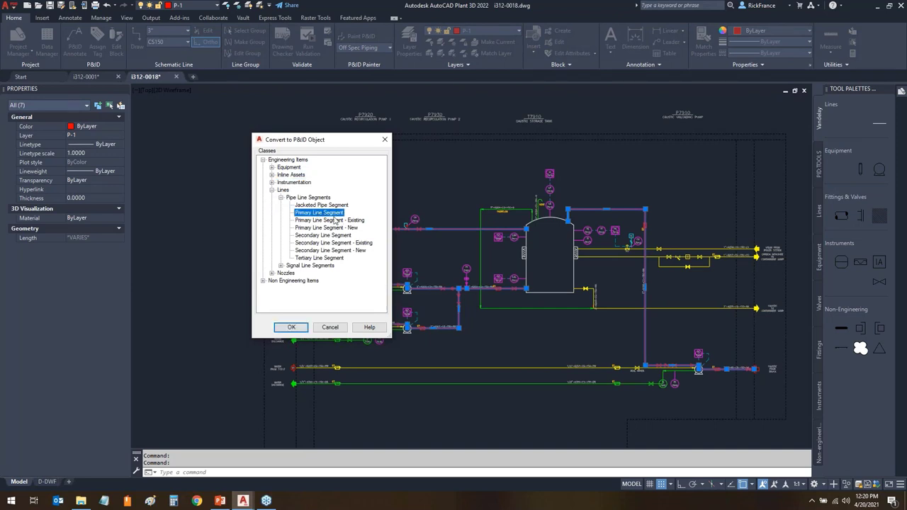
pyautogui.click(292, 326)
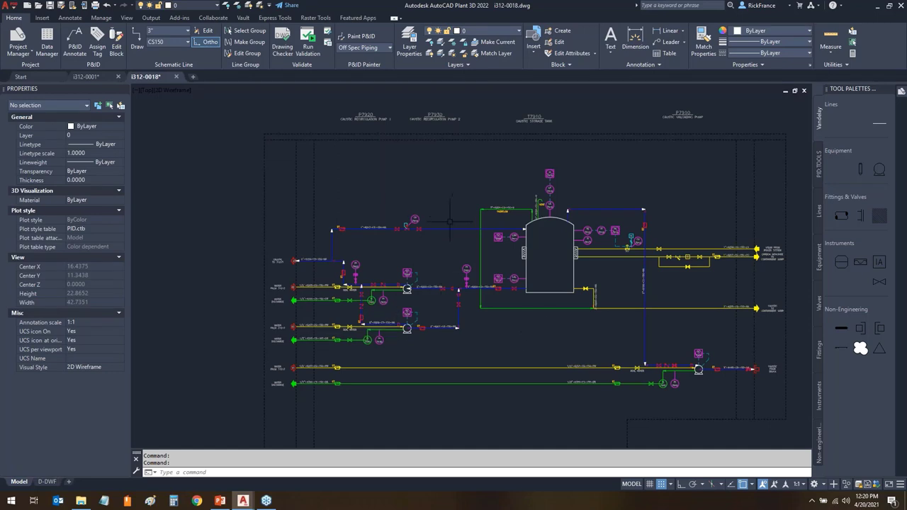
pyautogui.click(370, 320)
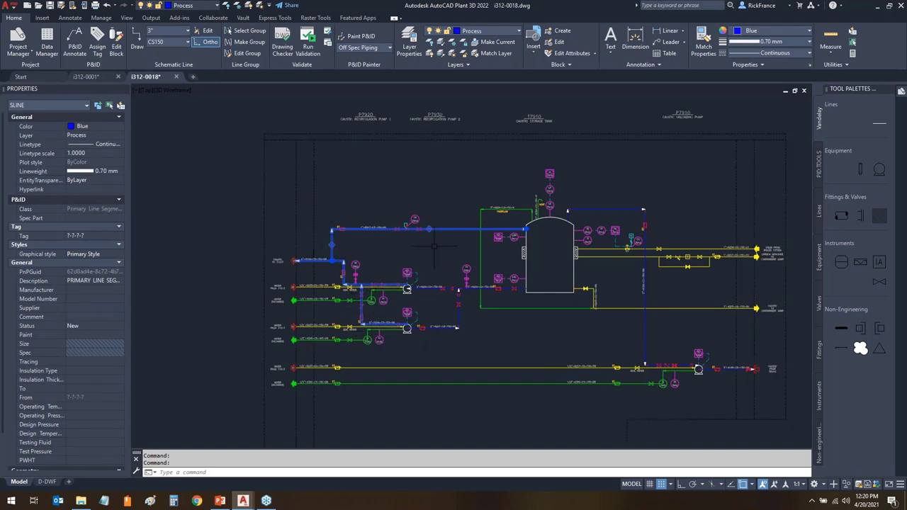
pyautogui.press('Escape')
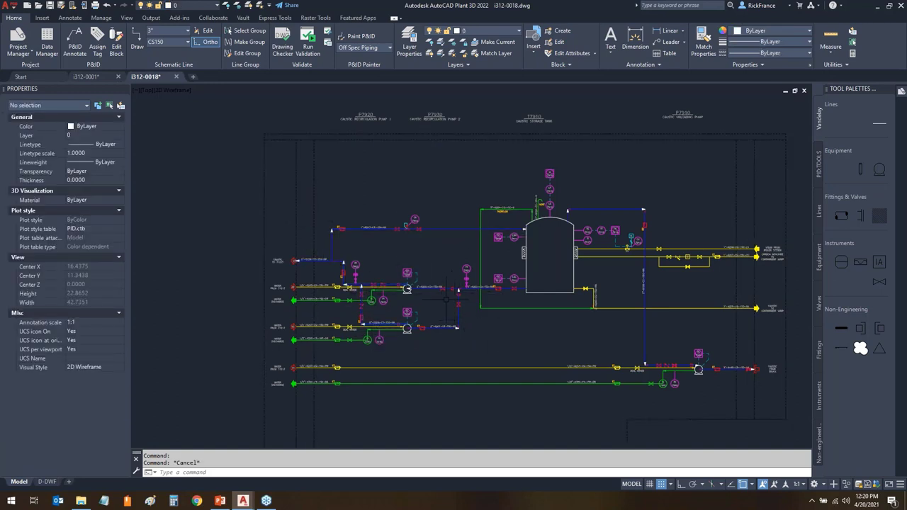
pyautogui.click(458, 316)
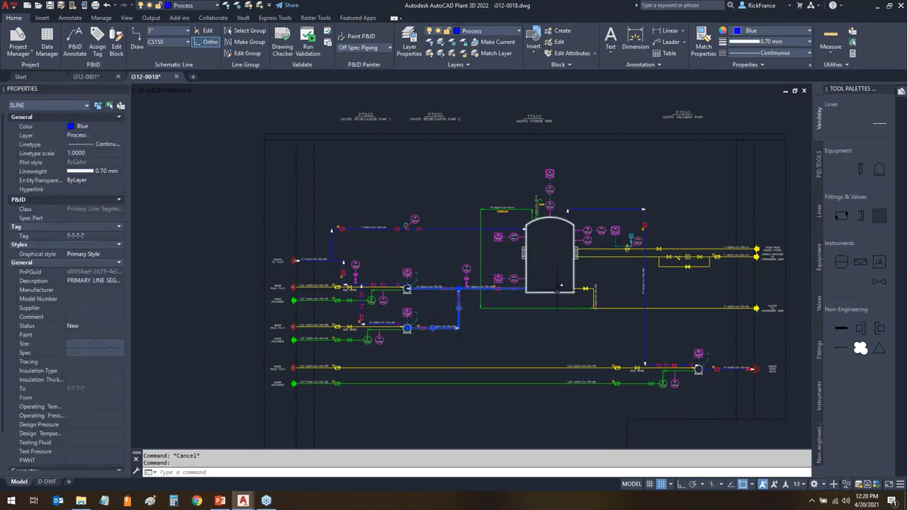
pyautogui.press('Escape')
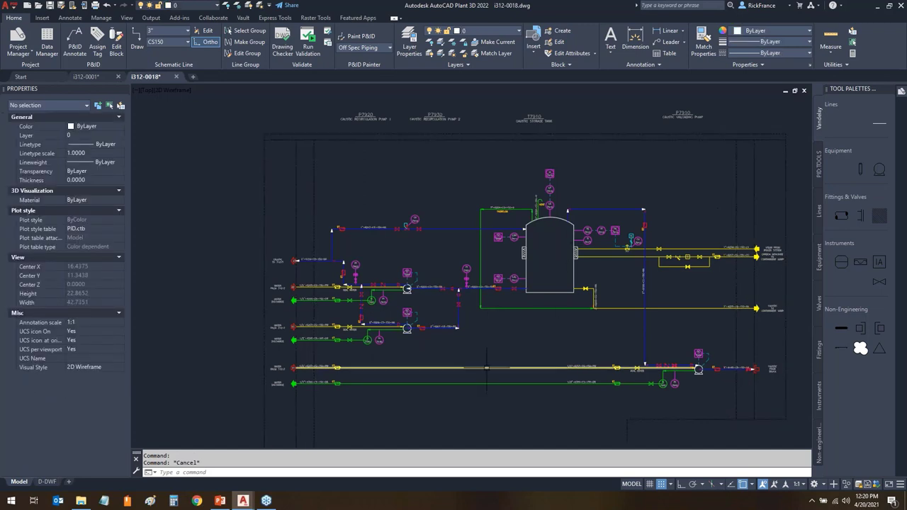
pyautogui.click(488, 367)
# - Select all yellow P-2 lines and polylines and convert them to Secondary Line Segments
pyautogui.rightClick(488, 368)
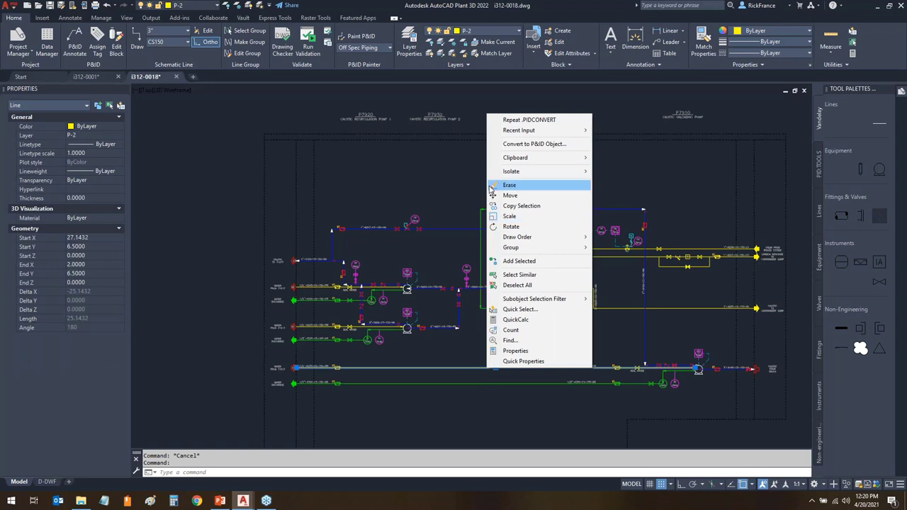
pyautogui.click(519, 274)
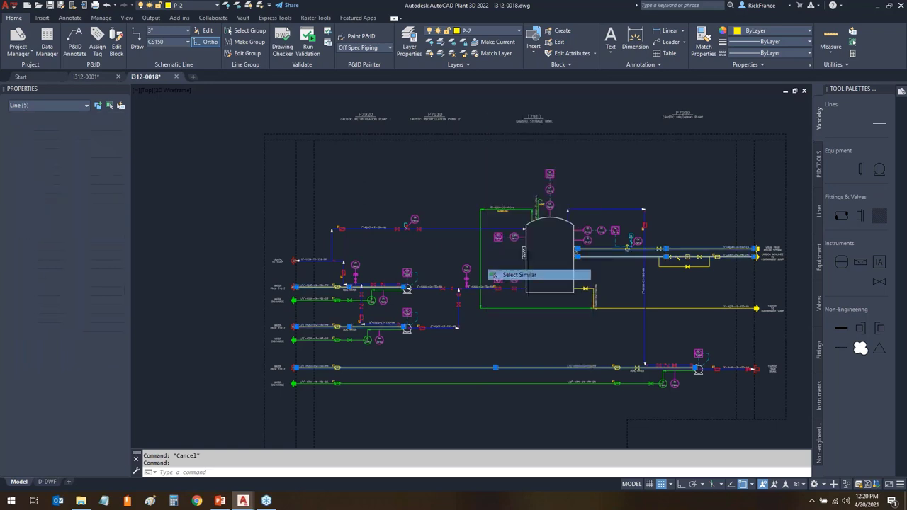
pyautogui.click(627, 307)
pyautogui.rightClick(627, 306)
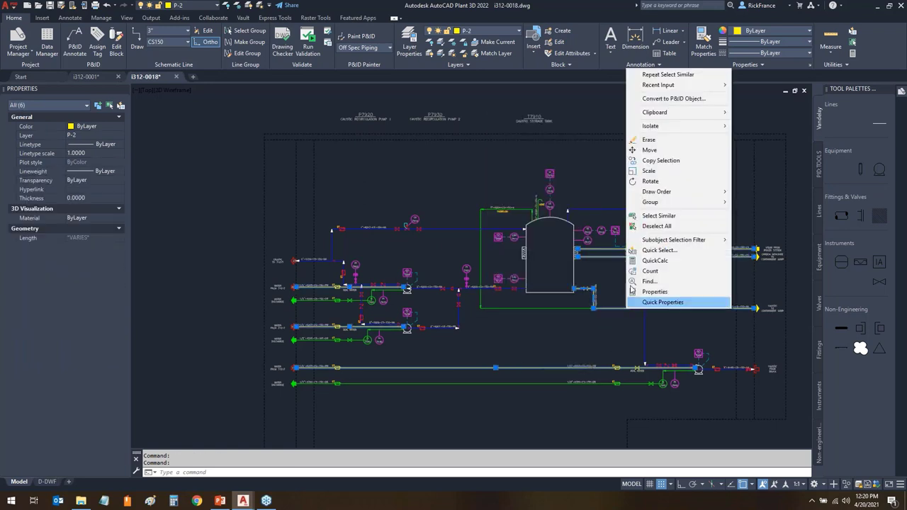
pyautogui.click(659, 216)
pyautogui.rightClick(368, 183)
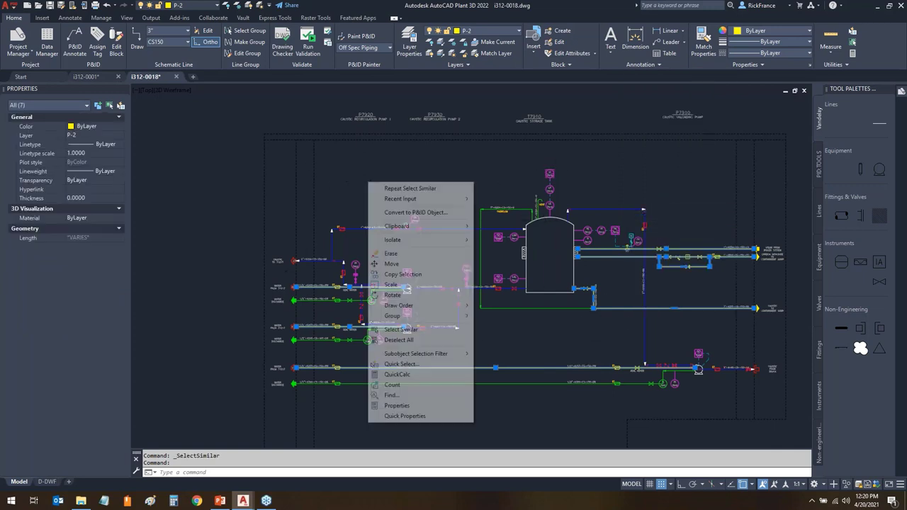
pyautogui.click(415, 213)
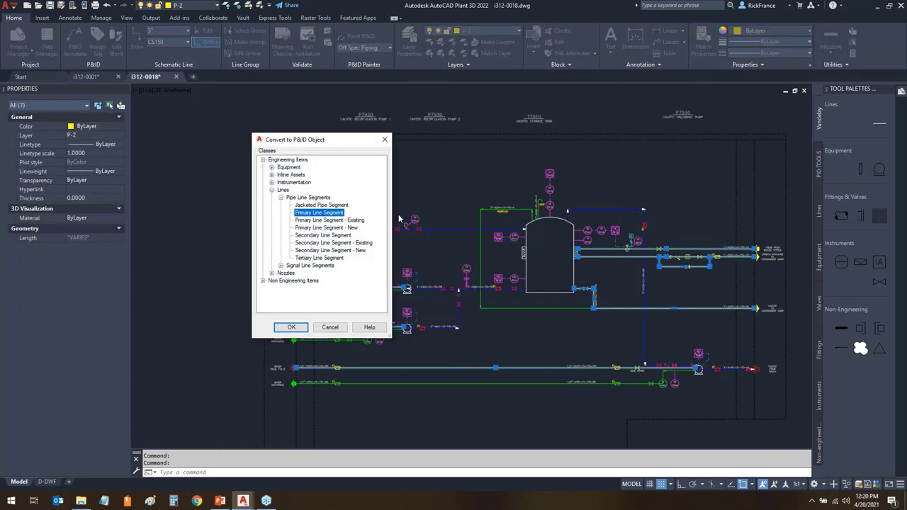
pyautogui.click(317, 235)
pyautogui.click(301, 328)
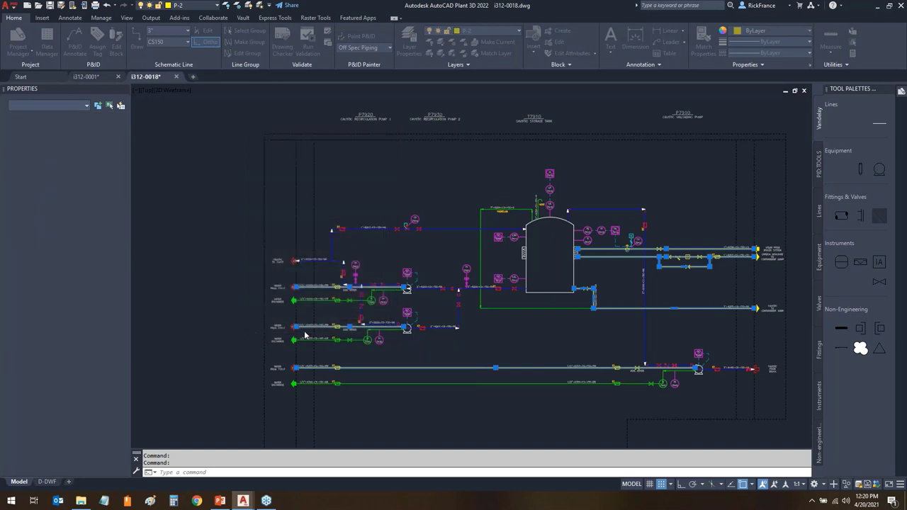
# - Select all green P-3 polylines and convert them to Secondary Line Segments
pyautogui.click(440, 383)
pyautogui.rightClick(441, 383)
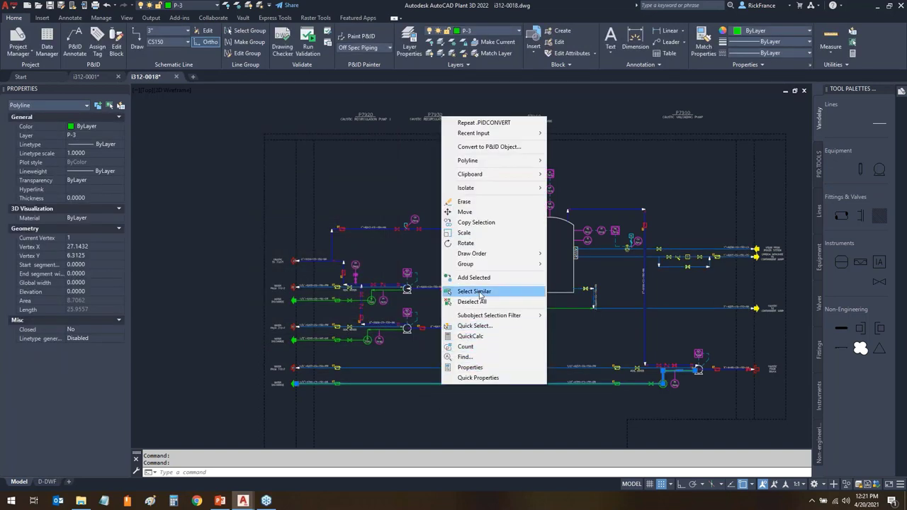
pyautogui.click(479, 291)
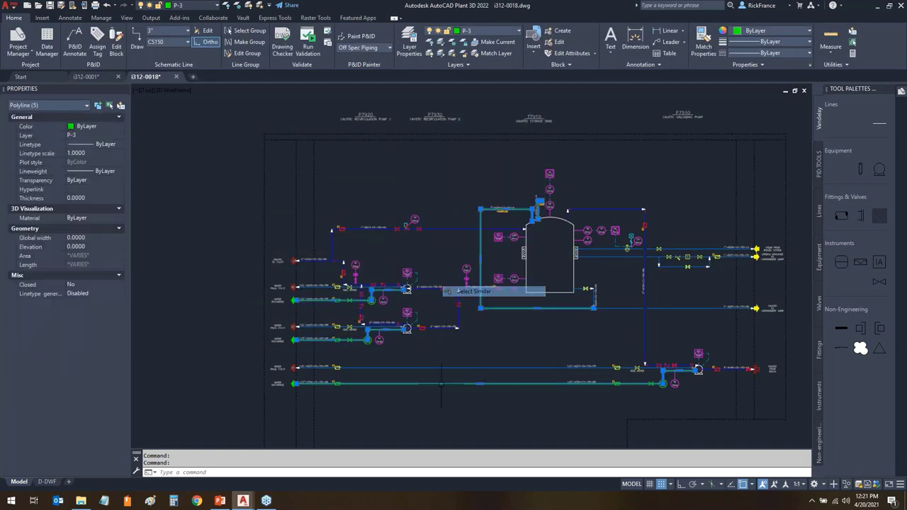
pyautogui.rightClick(390, 178)
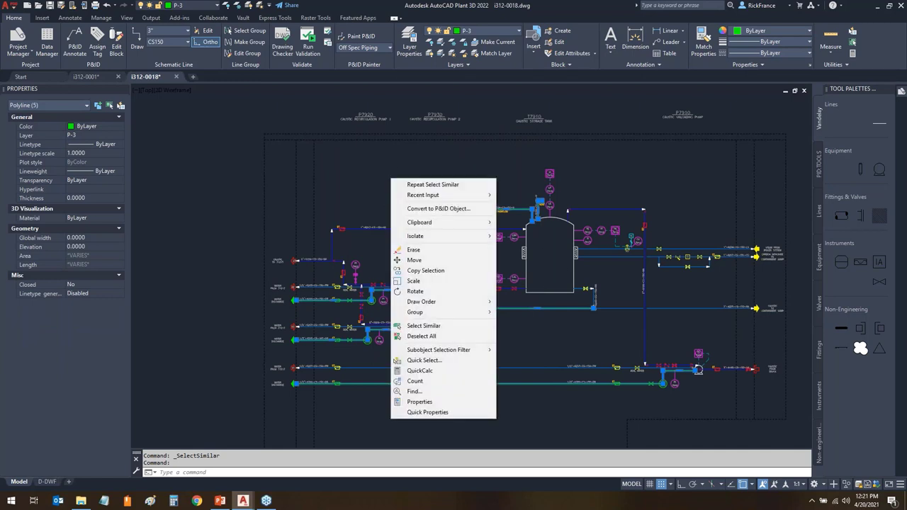
pyautogui.click(430, 209)
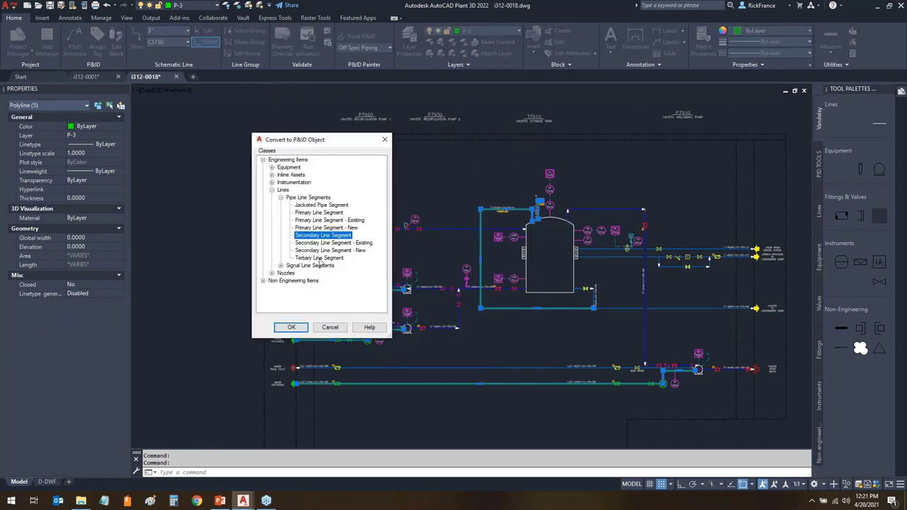
pyautogui.click(292, 328)
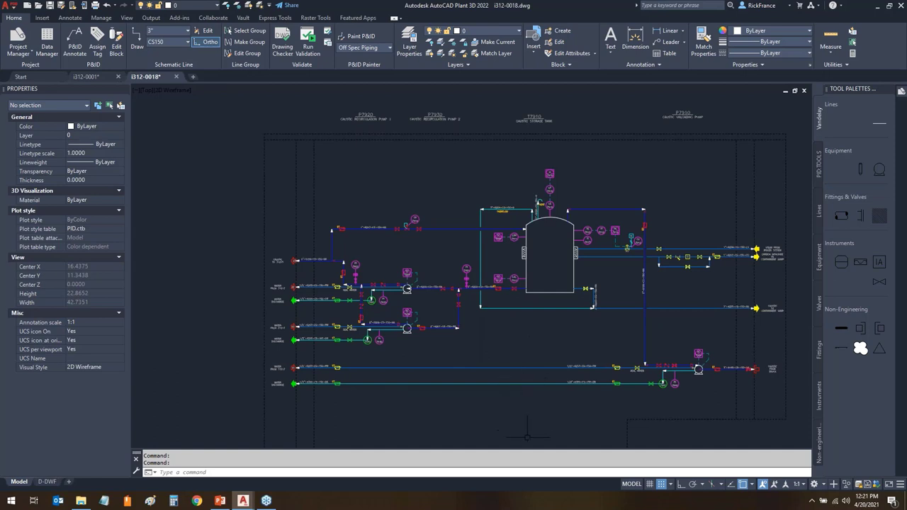
# - Select all thirteen dashed I-Elect instrument lines using Select Similar
pyautogui.press('Escape')
pyautogui.scroll(2, 434, 275)
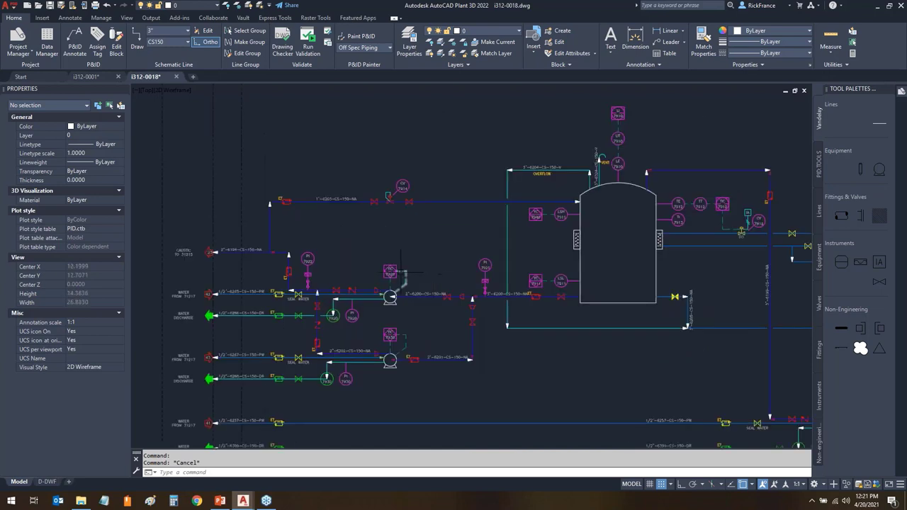
pyautogui.click(406, 278)
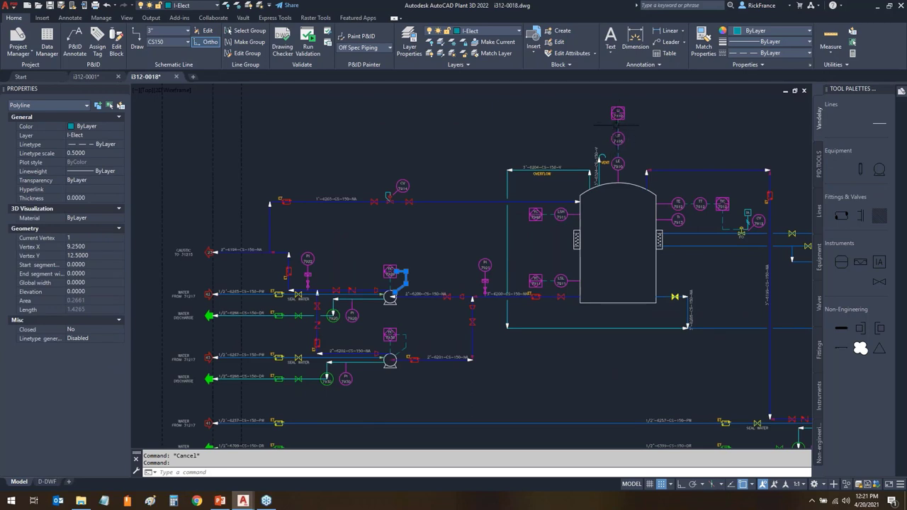
pyautogui.press('Escape')
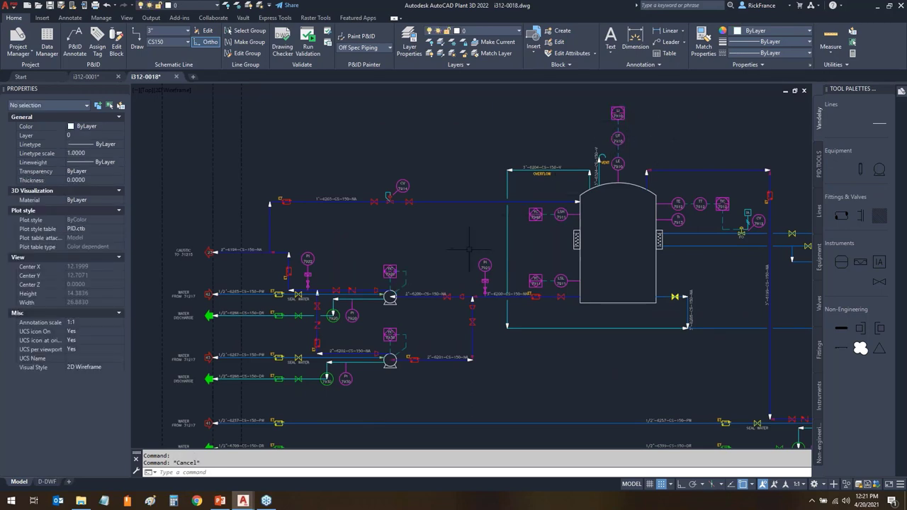
pyautogui.click(415, 268)
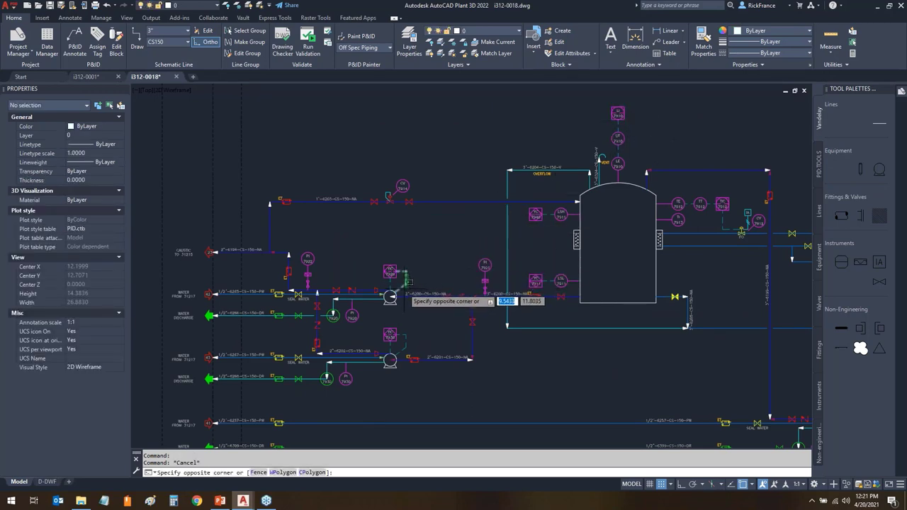
pyautogui.click(386, 292)
pyautogui.click(617, 126)
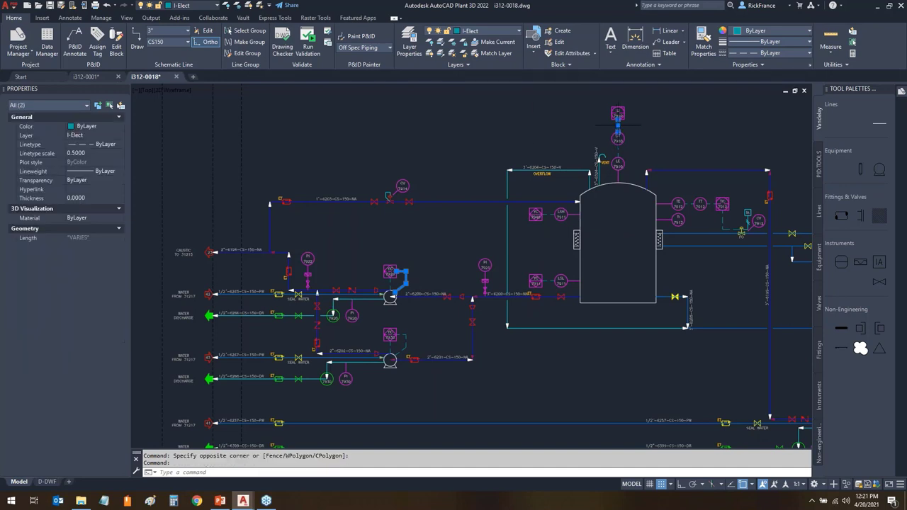
pyautogui.rightClick(478, 130)
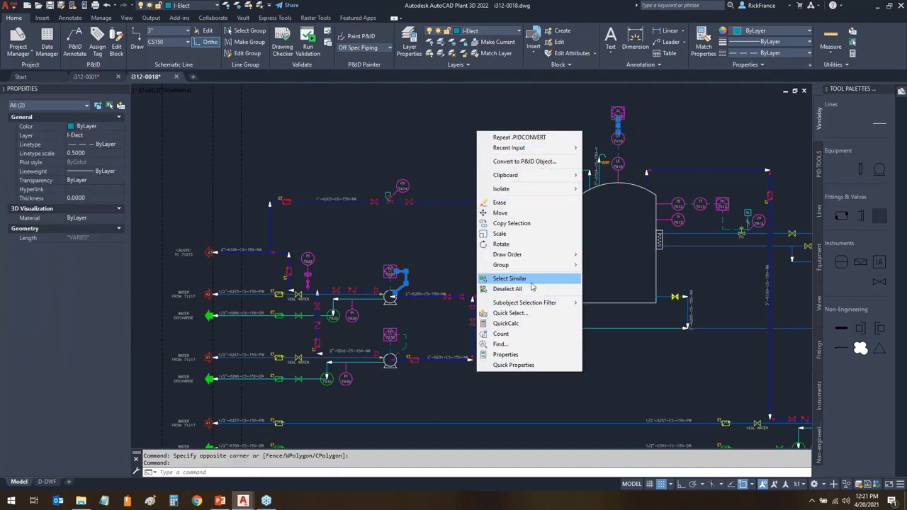
pyautogui.click(509, 279)
# - Convert the thirteen selected lines to Electrical Signal Line segments
pyautogui.rightClick(359, 145)
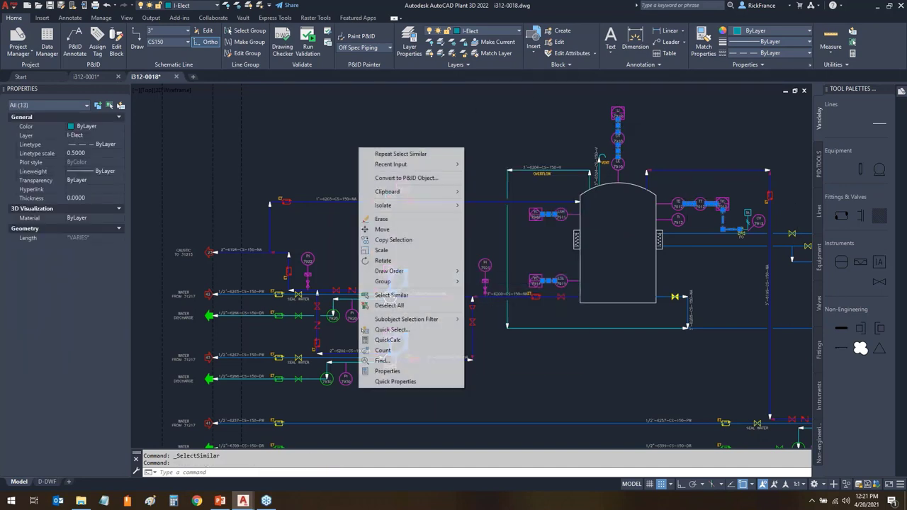
pyautogui.click(379, 181)
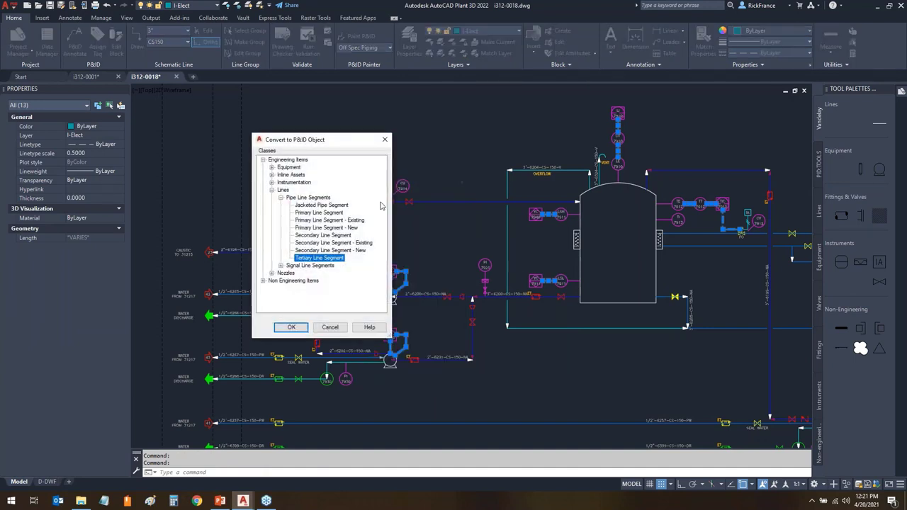
pyautogui.click(281, 198)
pyautogui.click(281, 205)
pyautogui.click(316, 221)
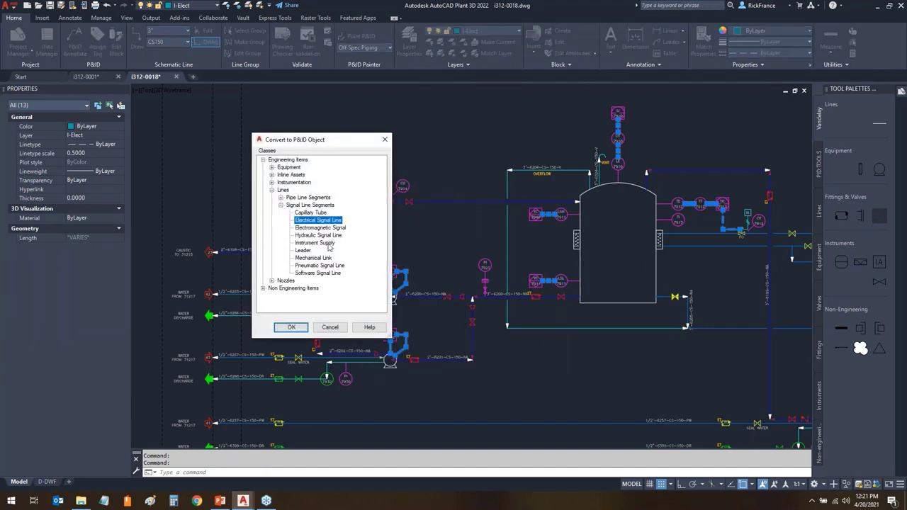
pyautogui.click(292, 327)
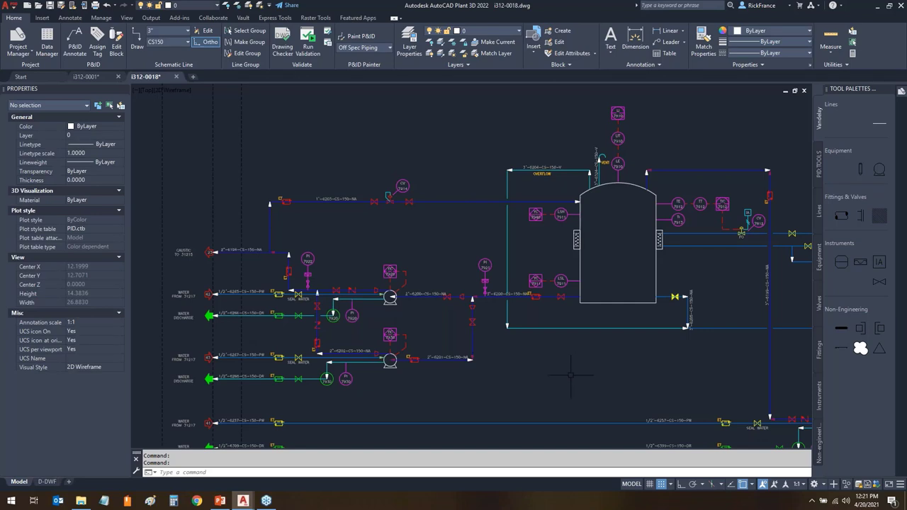
# - Select the pink line under PI 7922 and all similar instrument lines
pyautogui.click(406, 280)
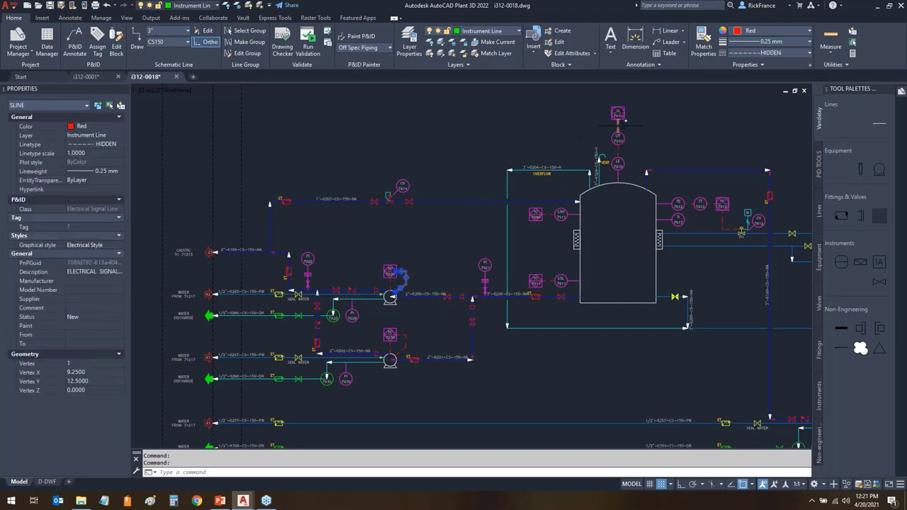
pyautogui.press('Escape')
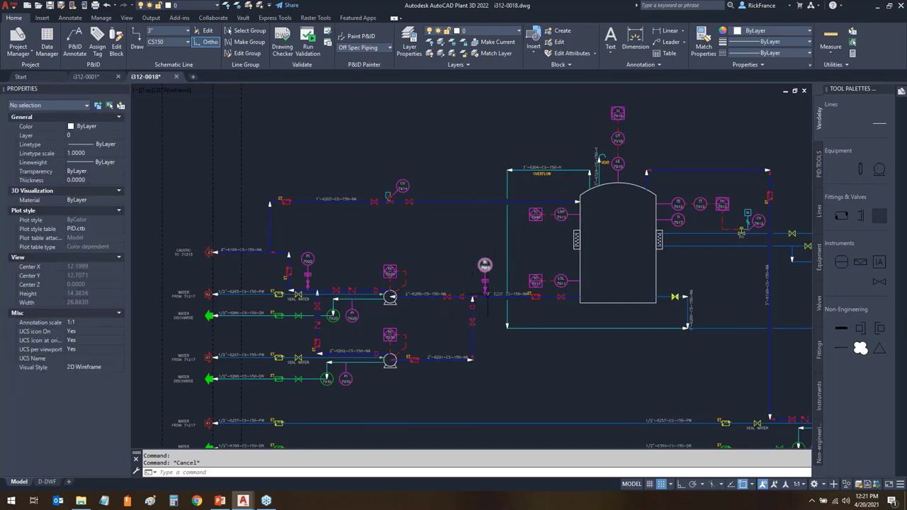
pyautogui.scroll(-2, 496, 306)
pyautogui.hscroll(5, 497, 306)
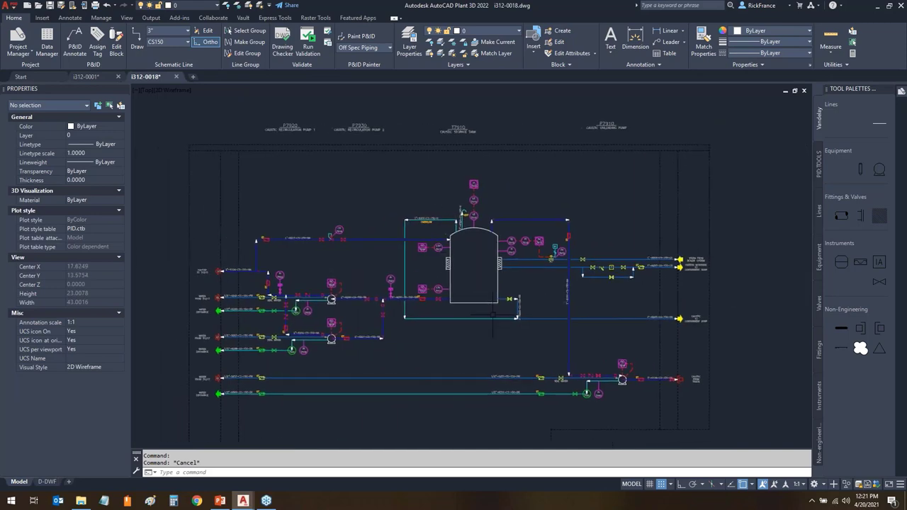
pyautogui.scroll(6, 217, 277)
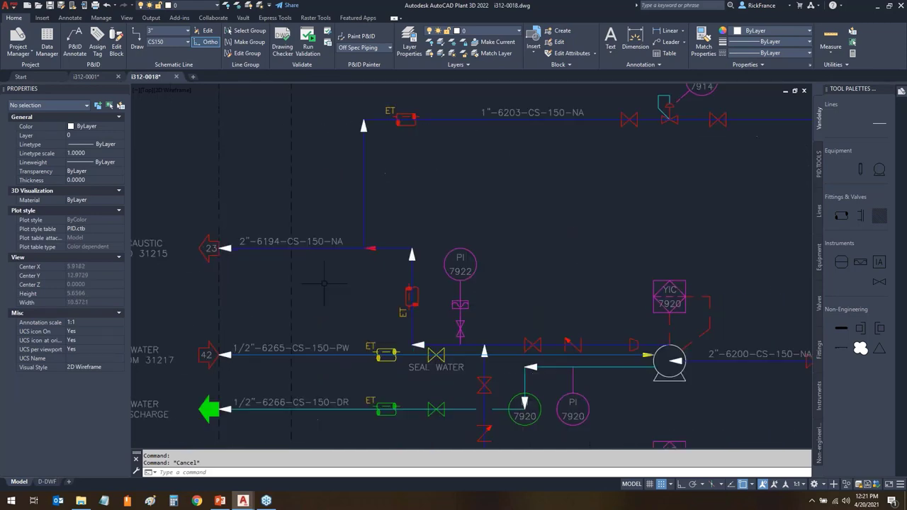
pyautogui.moveTo(462, 287); pyautogui.dragTo(458, 237, button='middle')
pyautogui.click(457, 237)
pyautogui.rightClick(462, 237)
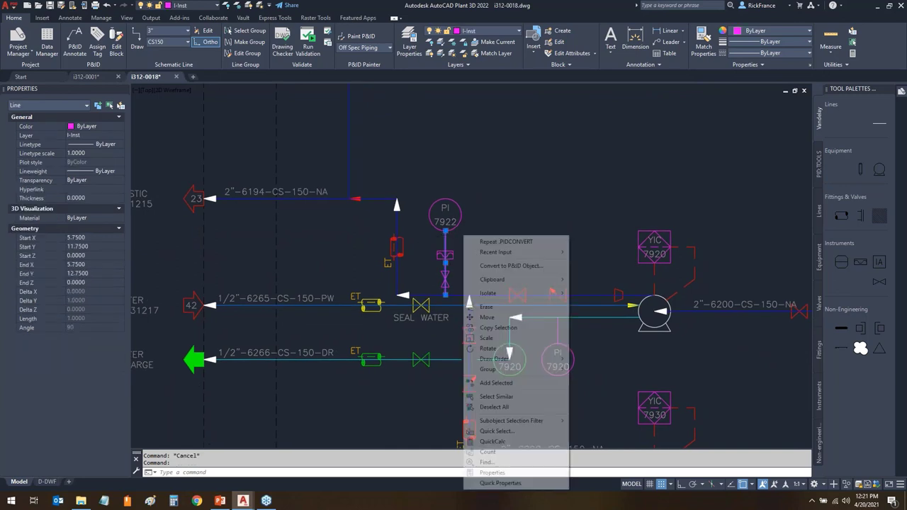
pyautogui.click(496, 397)
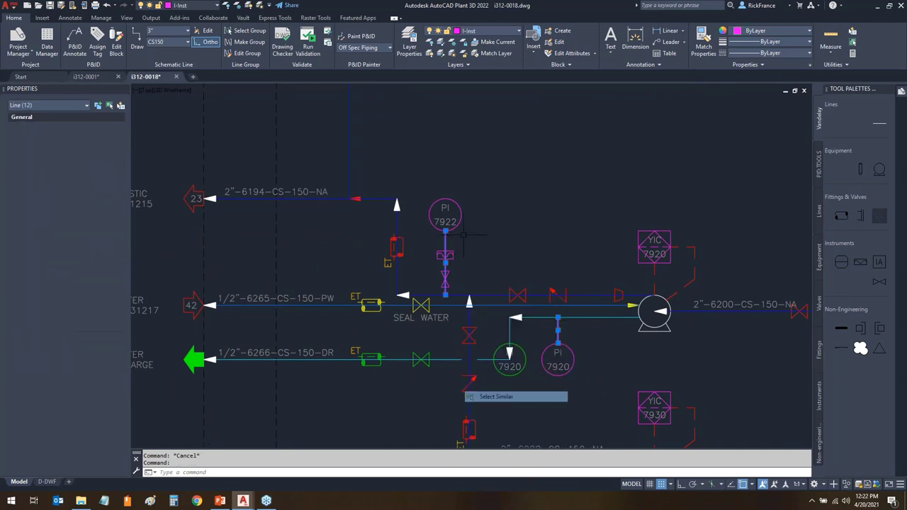
# - Convert the 12 selected lines to Instrument Supply signal lines
pyautogui.rightClick(492, 168)
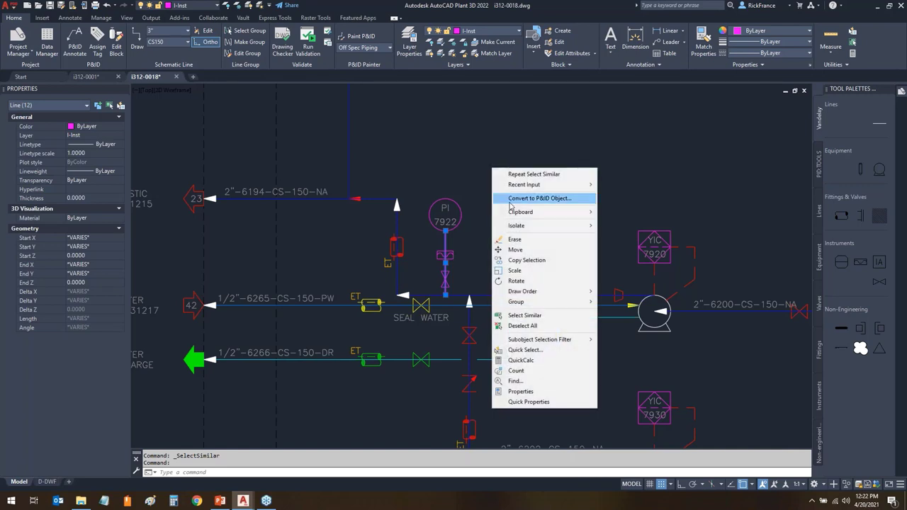
pyautogui.click(535, 200)
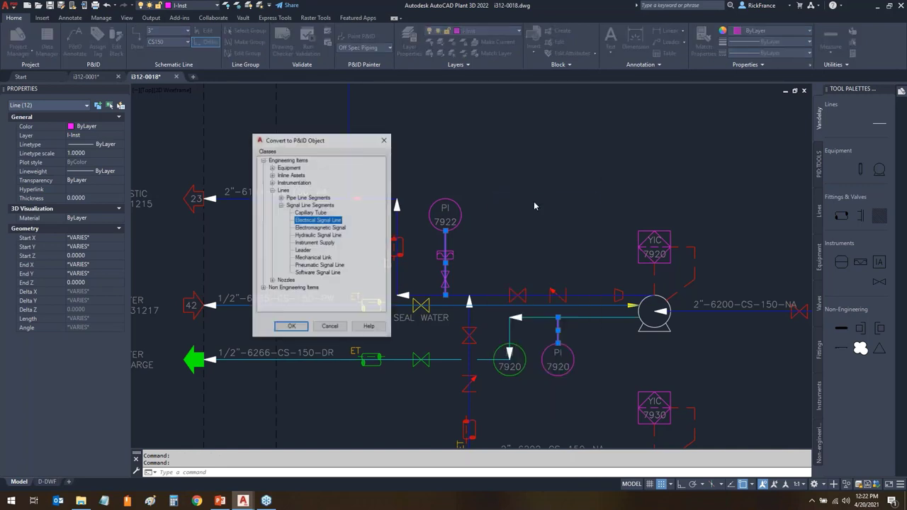
pyautogui.click(320, 243)
pyautogui.click(291, 326)
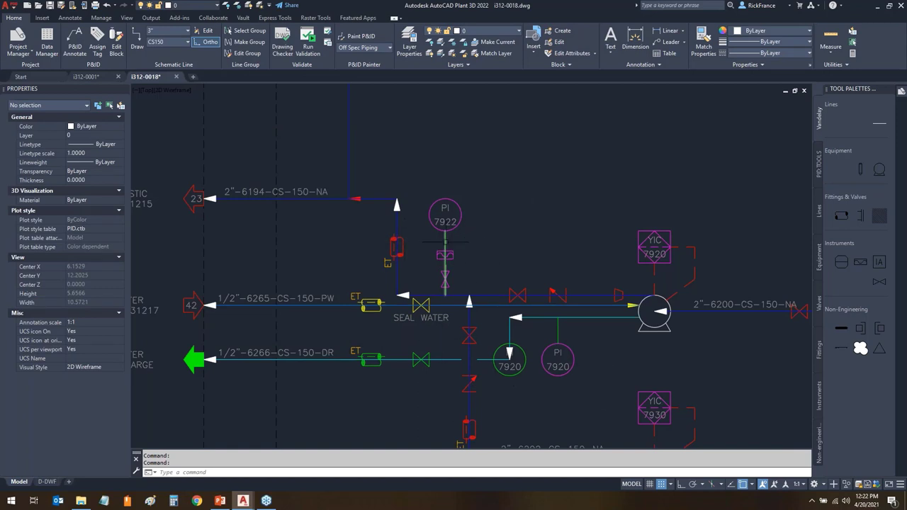
# - Erase the diagonal green signal line running to the CV 7914 valve
pyautogui.scroll(-4, 505, 254)
pyautogui.moveTo(535, 252); pyautogui.dragTo(363, 316, button='middle')
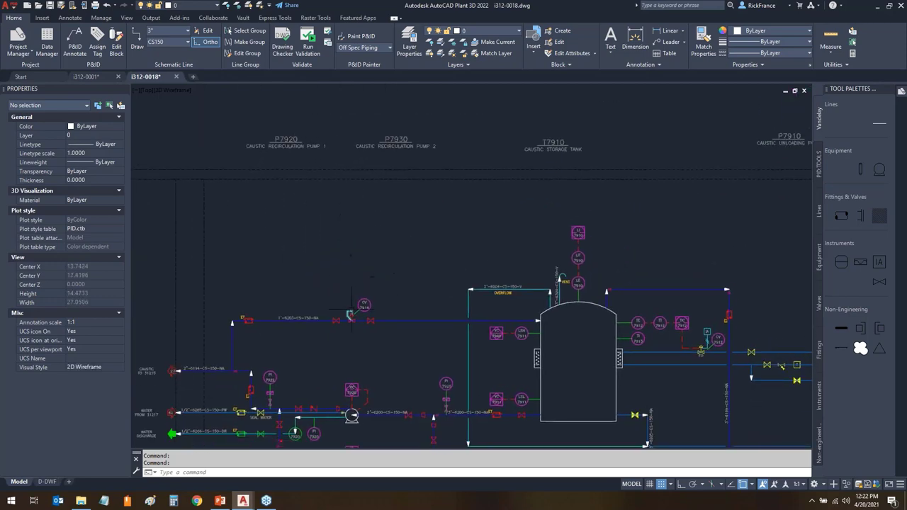
pyautogui.scroll(5, 369, 316)
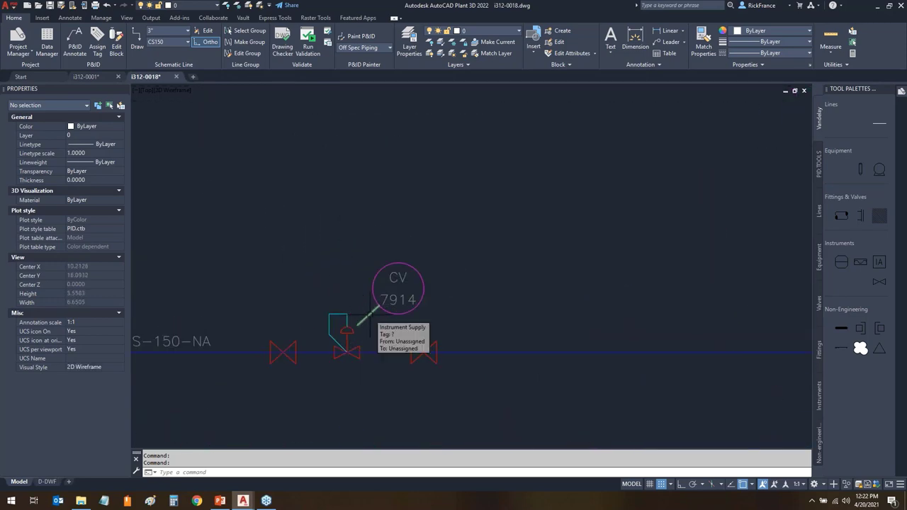
pyautogui.click(368, 319)
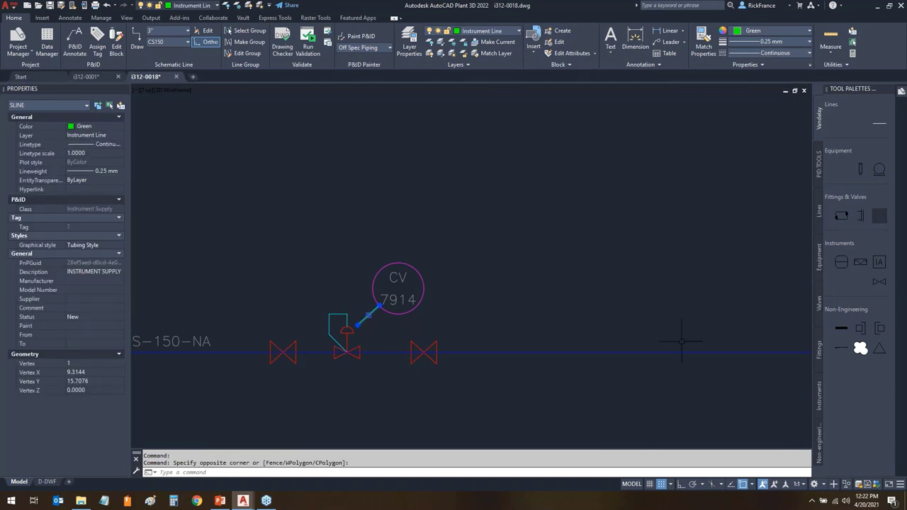
pyautogui.press('Escape')
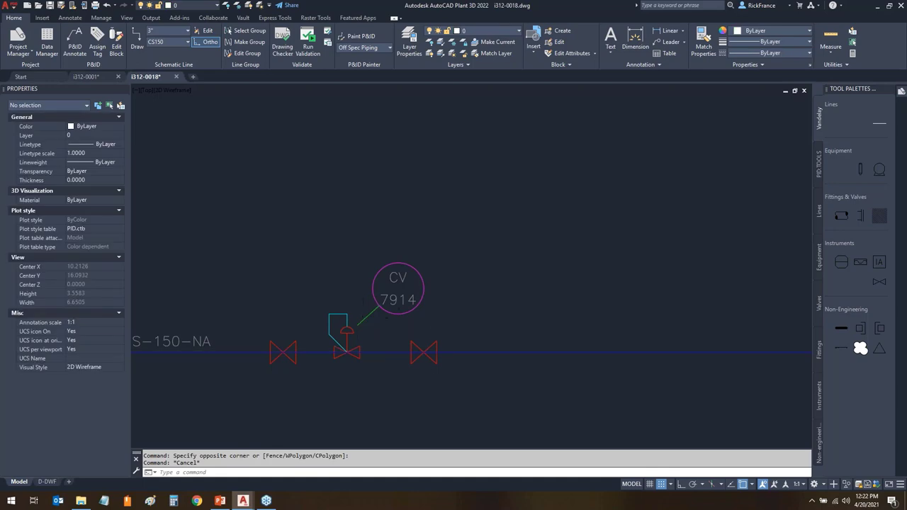
pyautogui.click(365, 316)
pyautogui.press('Delete')
# - Erase the diagonal supply line running to the CV 7912 valve
pyautogui.scroll(-2, 496, 330)
pyautogui.scroll(-2, 616, 323)
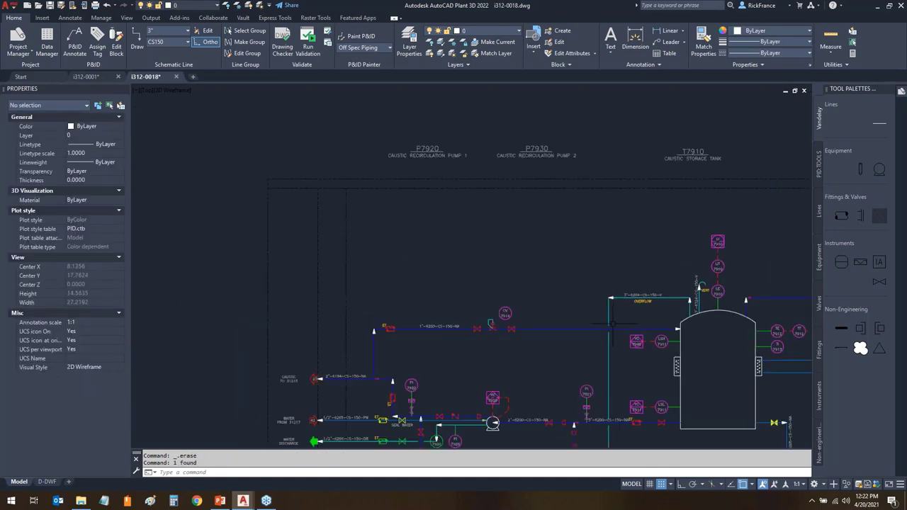
pyautogui.moveTo(616, 324); pyautogui.dragTo(270, 326, button='middle')
pyautogui.scroll(6, 515, 333)
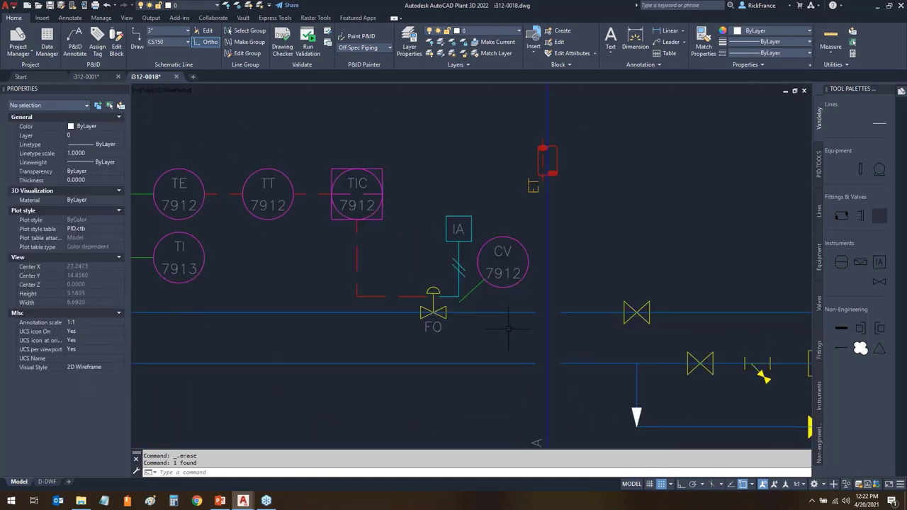
pyautogui.click(474, 290)
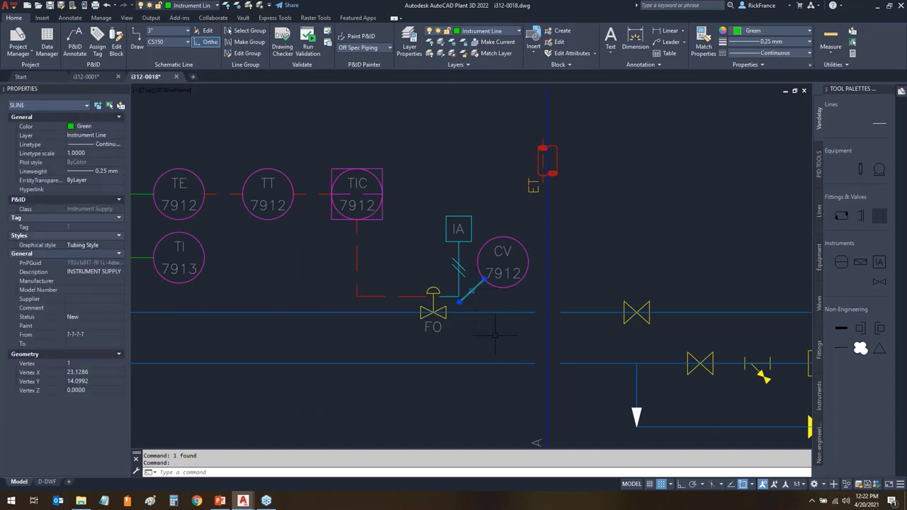
pyautogui.press('Escape')
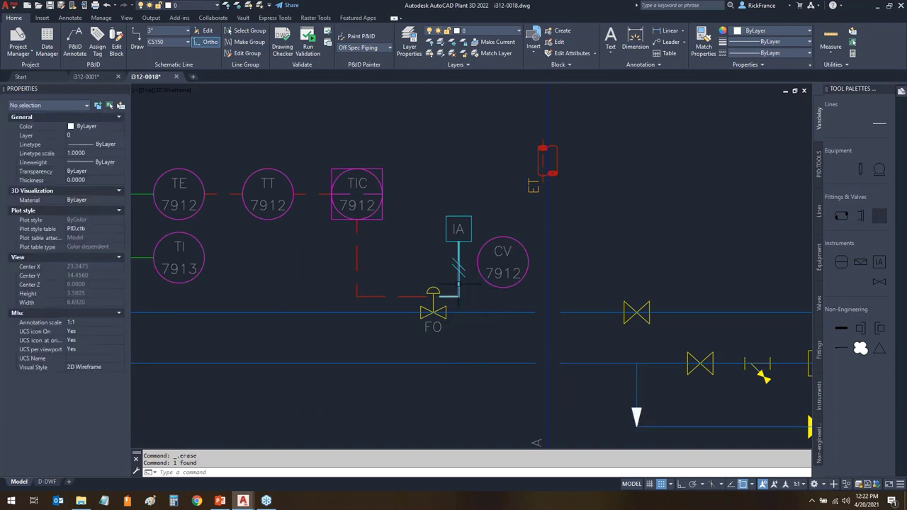
pyautogui.click(459, 285)
# - Convert the polyline from IA to the FO valve into a Pneumatic Signal Line
pyautogui.click(489, 318)
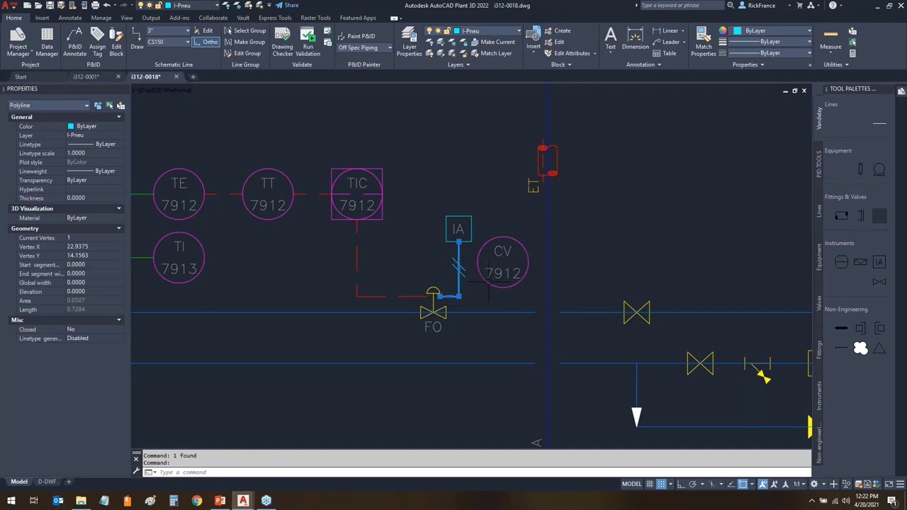
pyautogui.press('Escape')
pyautogui.click(459, 267)
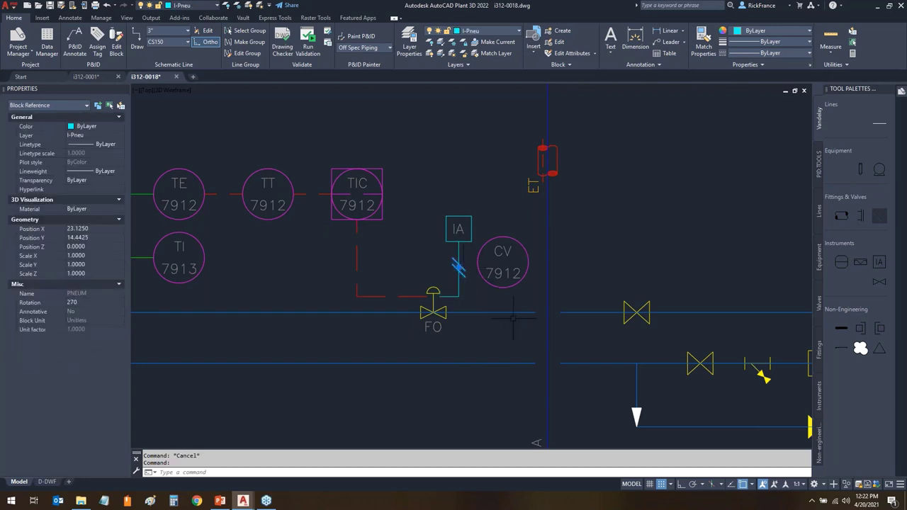
pyautogui.click(462, 304)
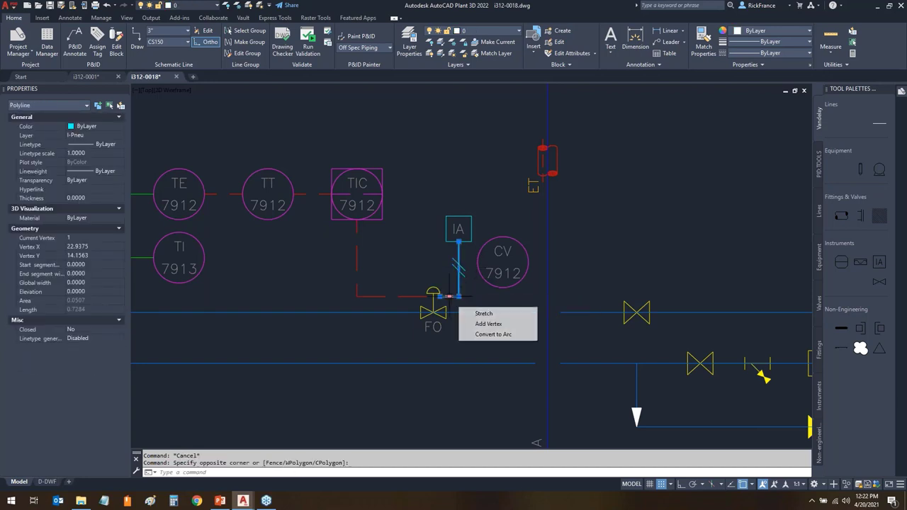
pyautogui.rightClick(452, 297)
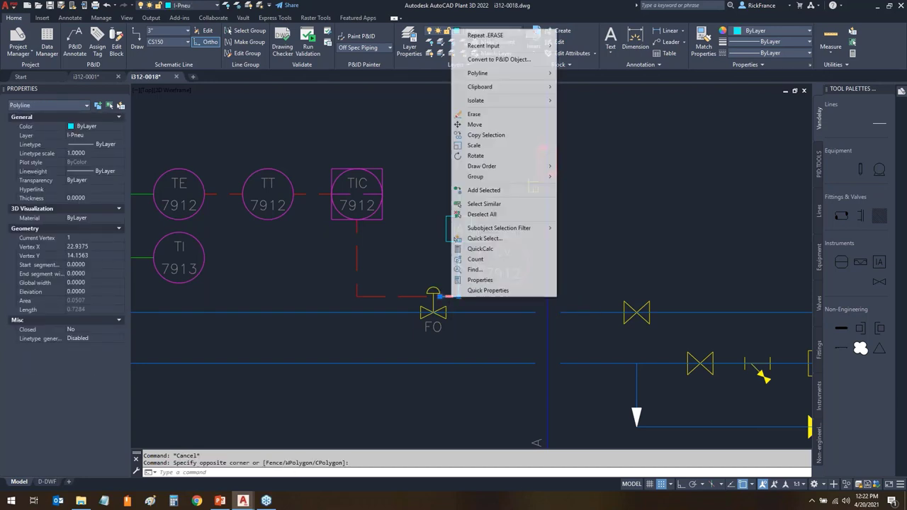
pyautogui.click(501, 59)
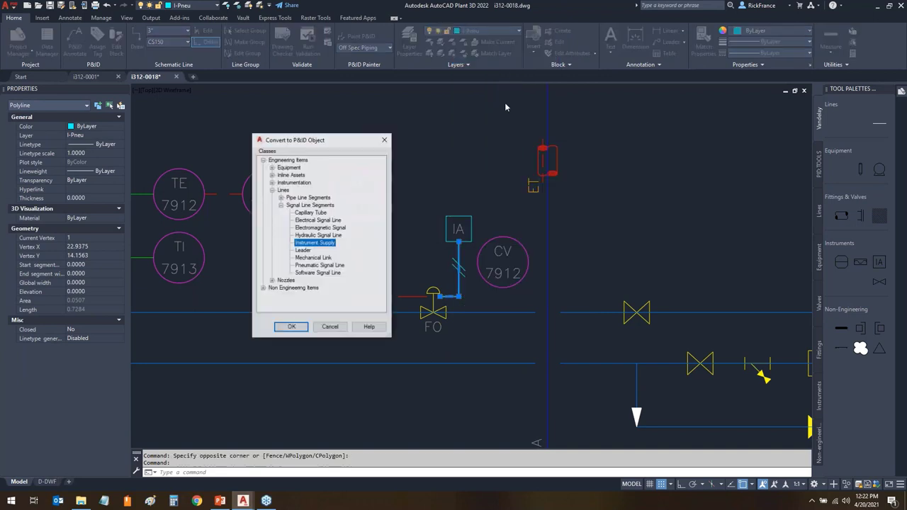
pyautogui.click(312, 266)
pyautogui.click(291, 326)
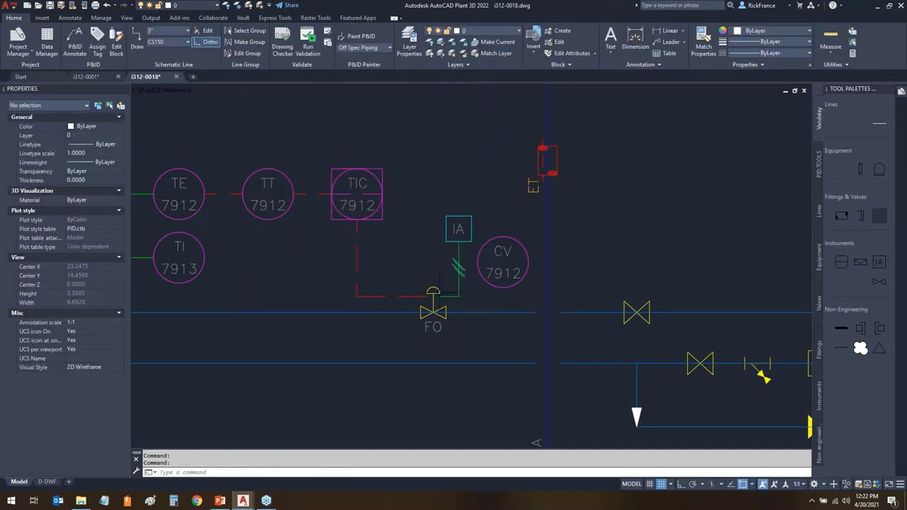
# - Erase the old hash-mark symbol from the converted line
pyautogui.scroll(2, 464, 269)
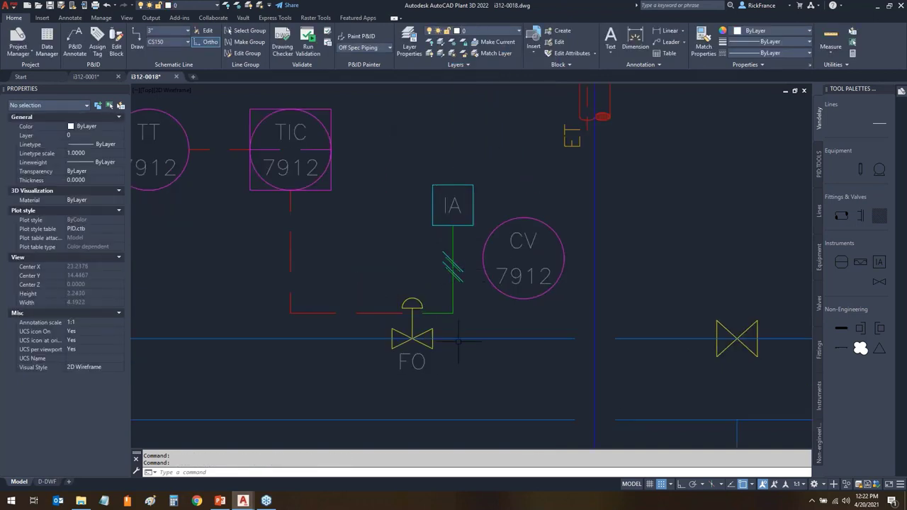
pyautogui.click(443, 252)
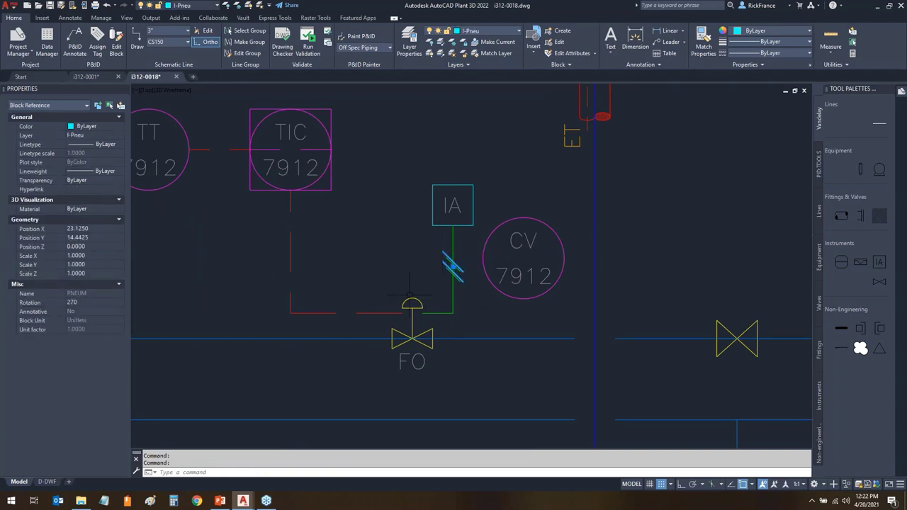
pyautogui.press('Delete')
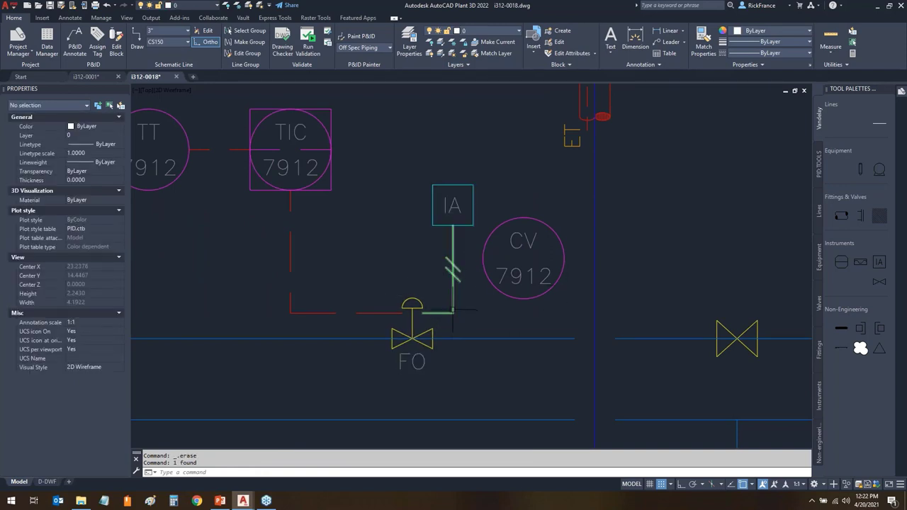
pyautogui.scroll(-8, 452, 309)
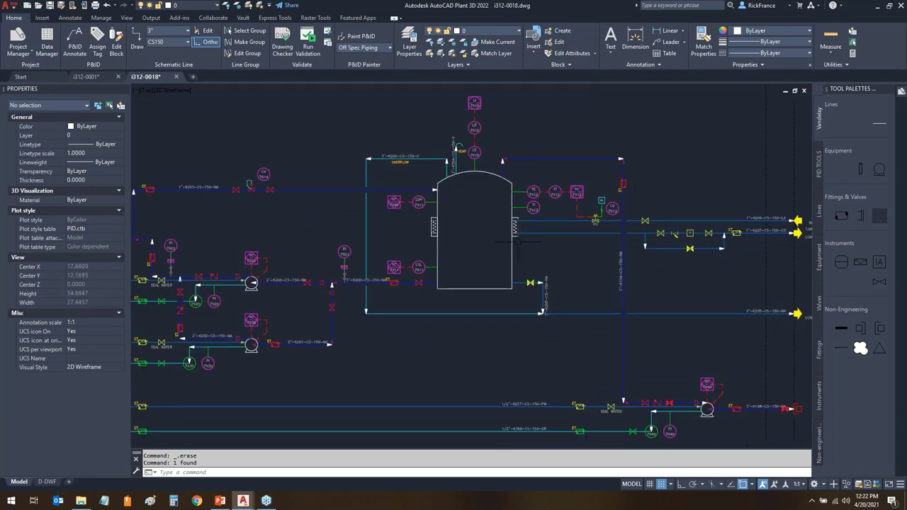
pyautogui.scroll(-2, 438, 305)
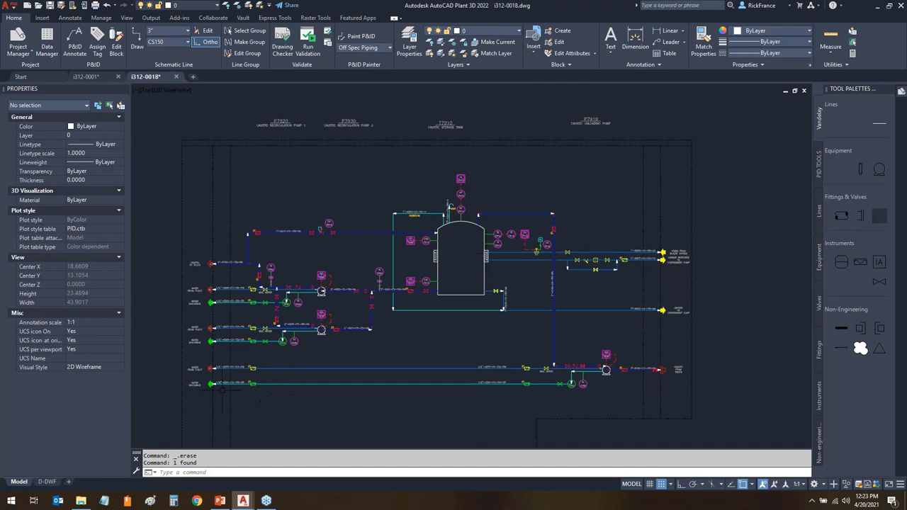
pyautogui.scroll(4, 200, 396)
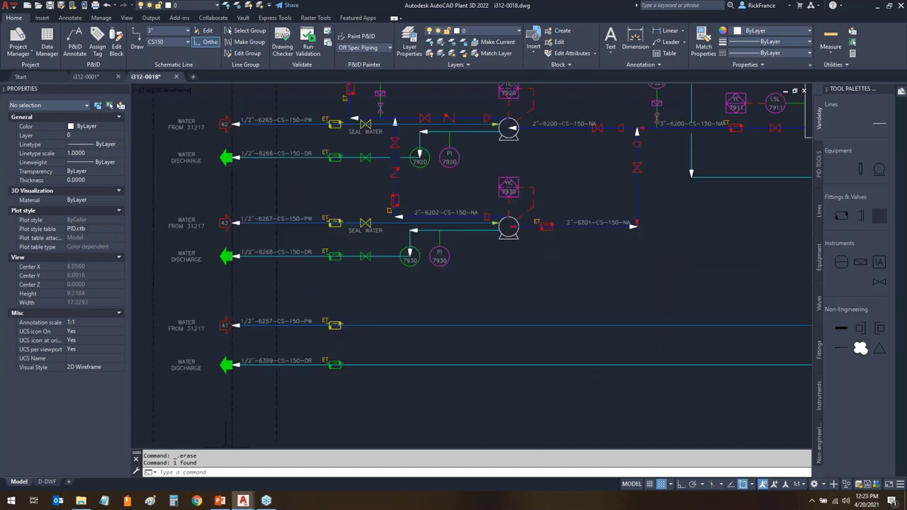
pyautogui.moveTo(200, 310)
pyautogui.mouseDown()
pyautogui.moveTo(236, 309)
pyautogui.moveTo(212, 315)
pyautogui.mouseUp()
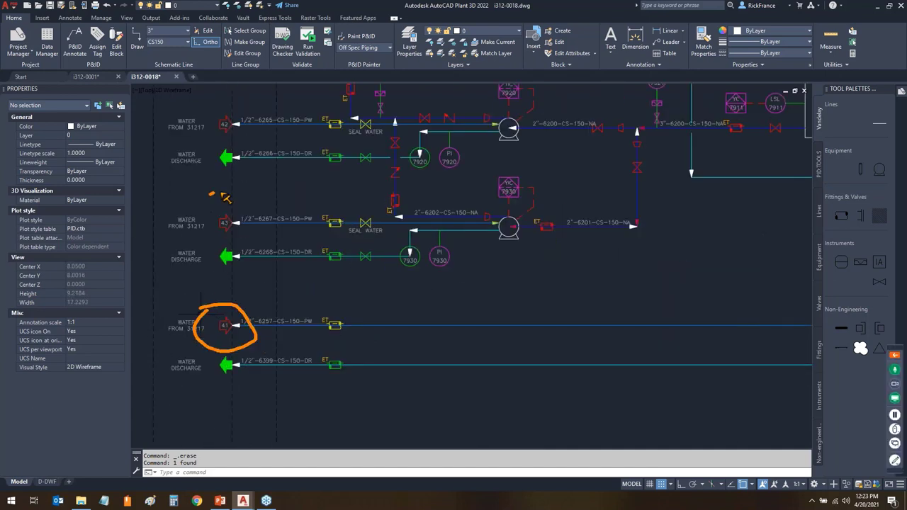
pyautogui.moveTo(224, 197); pyautogui.dragTo(215, 196)
pyautogui.moveTo(223, 110)
pyautogui.mouseDown()
pyautogui.moveTo(196, 133)
pyautogui.moveTo(253, 76)
pyautogui.mouseUp()
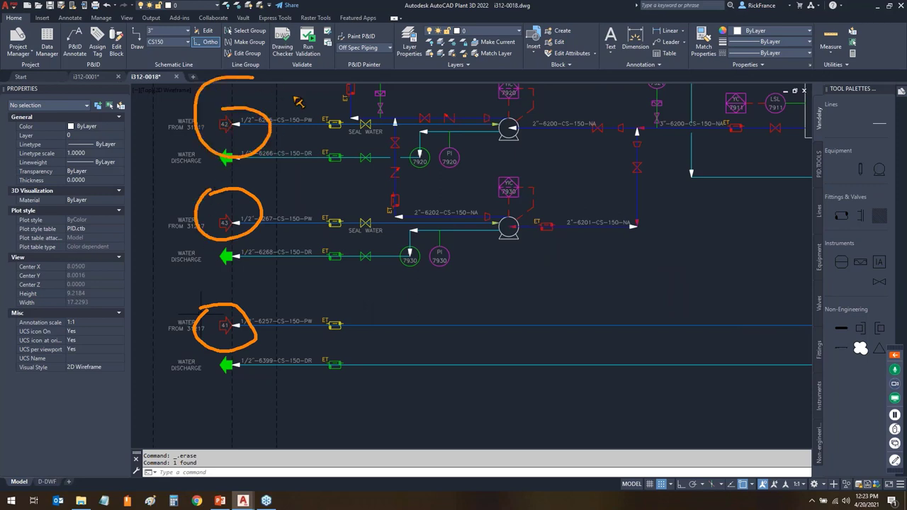
pyautogui.press('Escape')
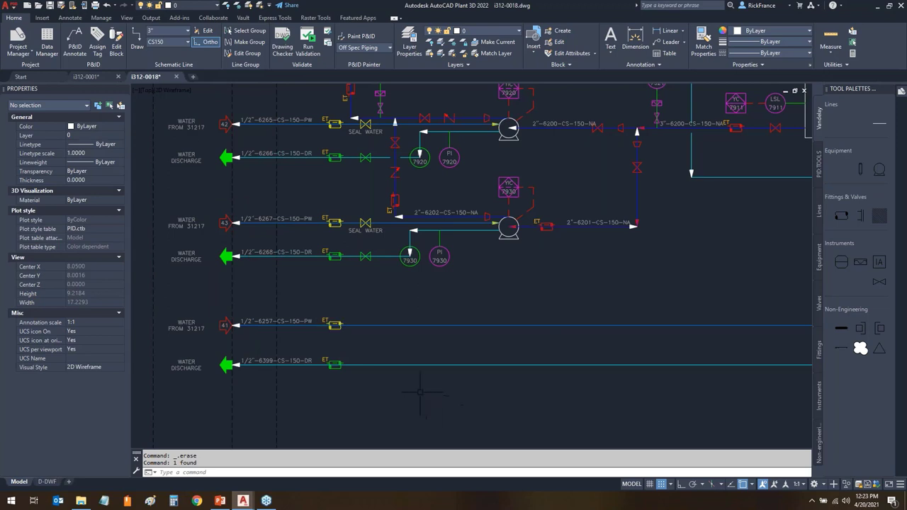
# - Apply Reverse Flow to the 1/2"-6257-CS-150-PW water line
pyautogui.click(394, 326)
pyautogui.rightClick(394, 326)
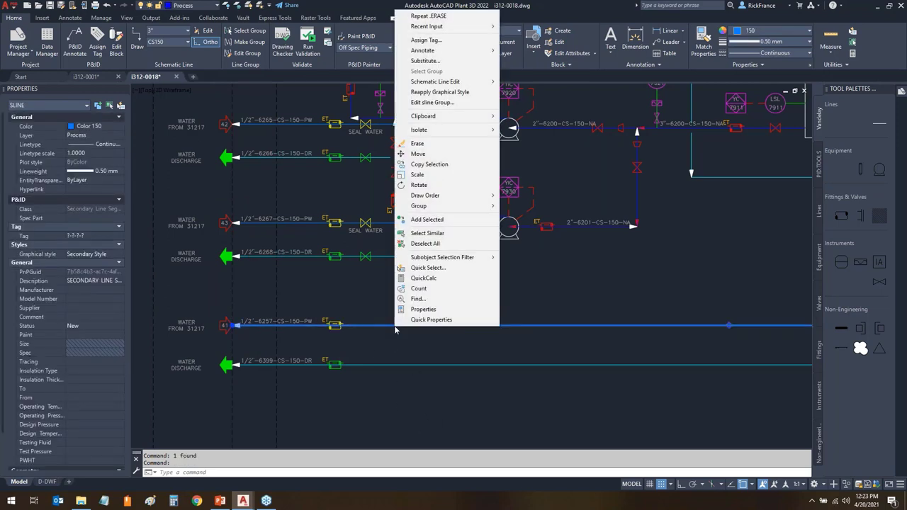
pyautogui.moveTo(445, 84)
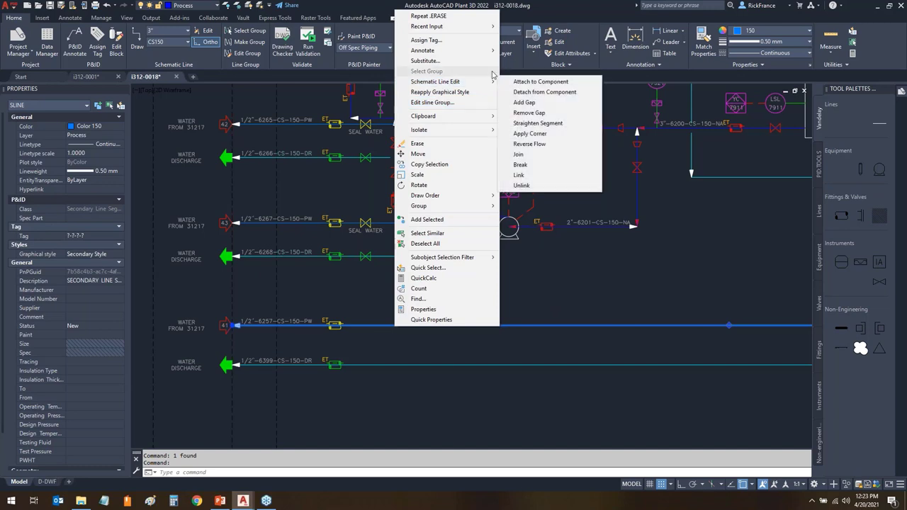
pyautogui.click(532, 145)
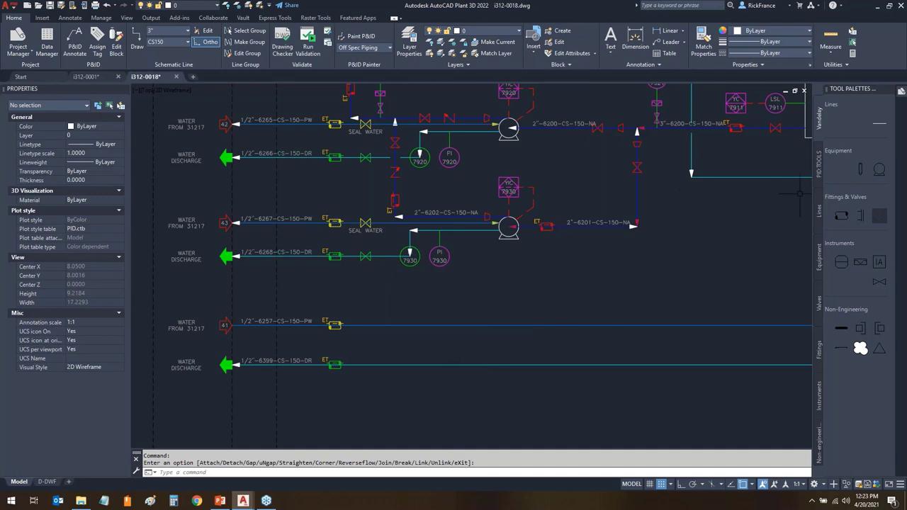
# - Show the PID TOOLS palette with its WEBINAR and THE HUB custom commands
pyautogui.click(819, 162)
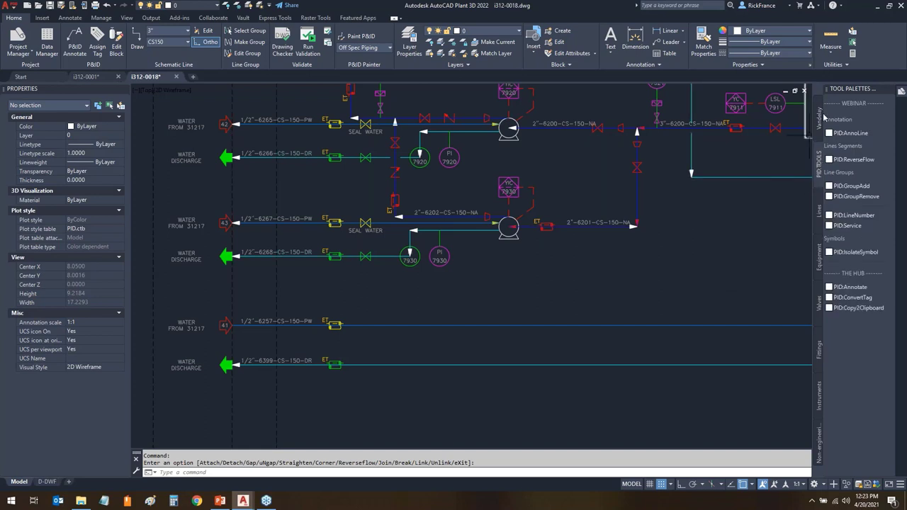
pyautogui.moveTo(840, 91)
pyautogui.mouseDown()
pyautogui.moveTo(778, 159)
pyautogui.moveTo(743, 260)
pyautogui.moveTo(826, 263)
pyautogui.mouseUp()
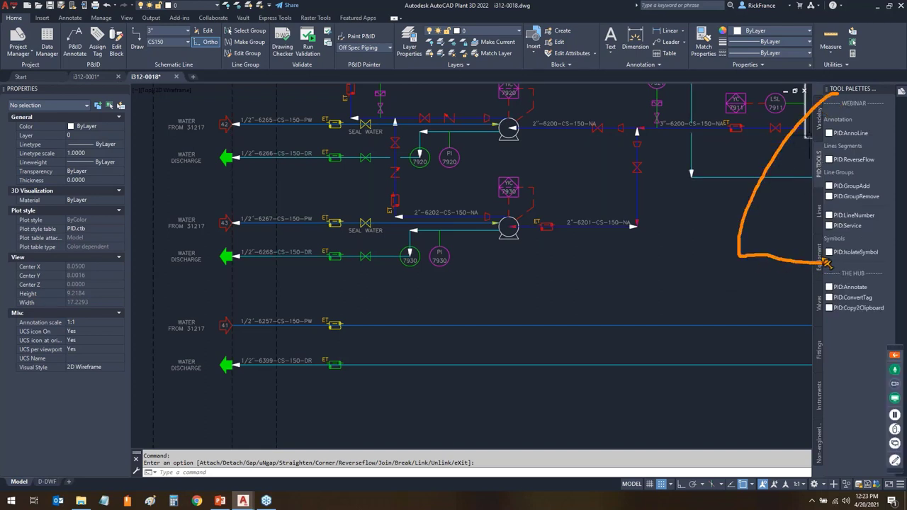
pyautogui.moveTo(732, 241); pyautogui.dragTo(610, 267)
pyautogui.moveTo(834, 275)
pyautogui.mouseDown()
pyautogui.moveTo(804, 306)
pyautogui.moveTo(836, 327)
pyautogui.moveTo(744, 324)
pyautogui.moveTo(698, 339)
pyautogui.mouseUp()
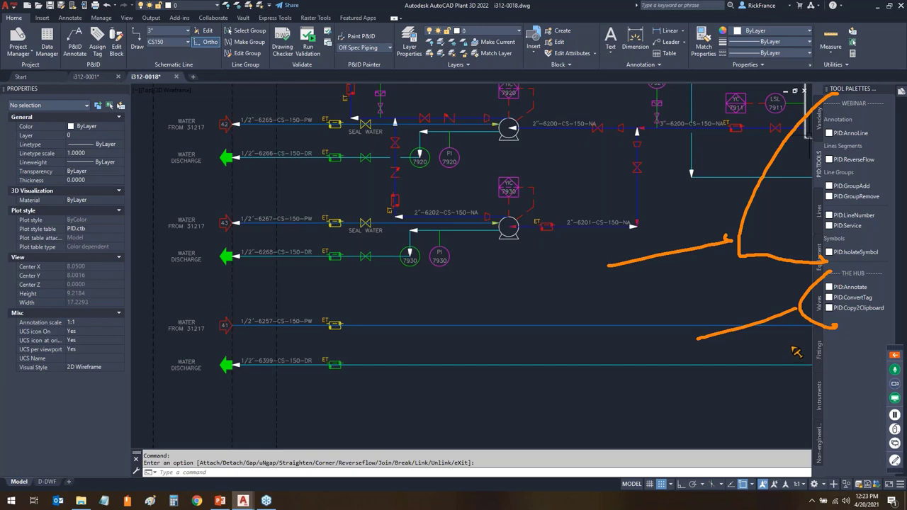
pyautogui.press('Escape')
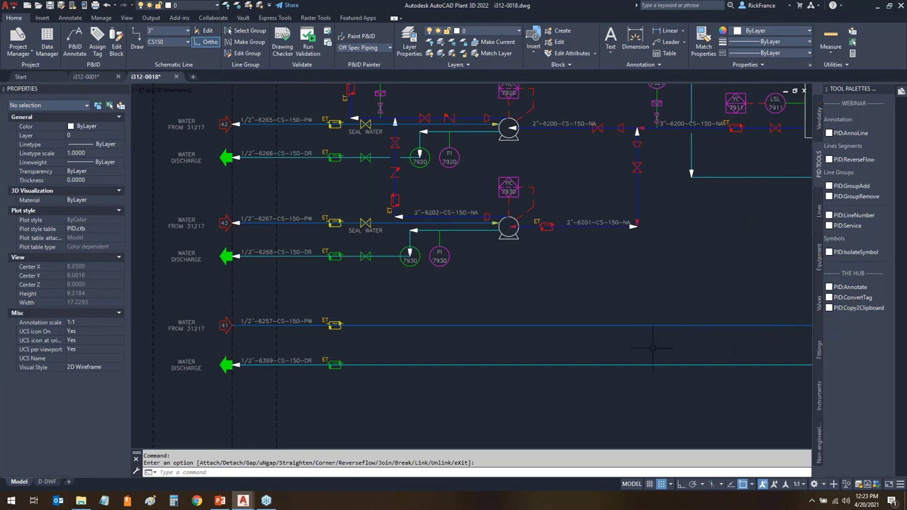
pyautogui.hotkey('ctrl', 'shift', 'p')
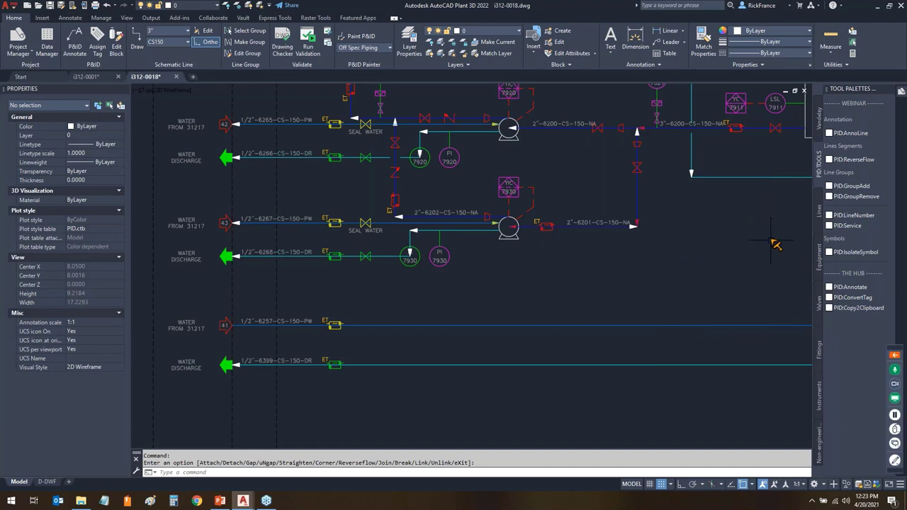
pyautogui.moveTo(822, 173)
pyautogui.mouseDown()
pyautogui.moveTo(896, 167)
pyautogui.moveTo(889, 147)
pyautogui.moveTo(828, 143)
pyautogui.moveTo(809, 153)
pyautogui.moveTo(817, 176)
pyautogui.mouseUp()
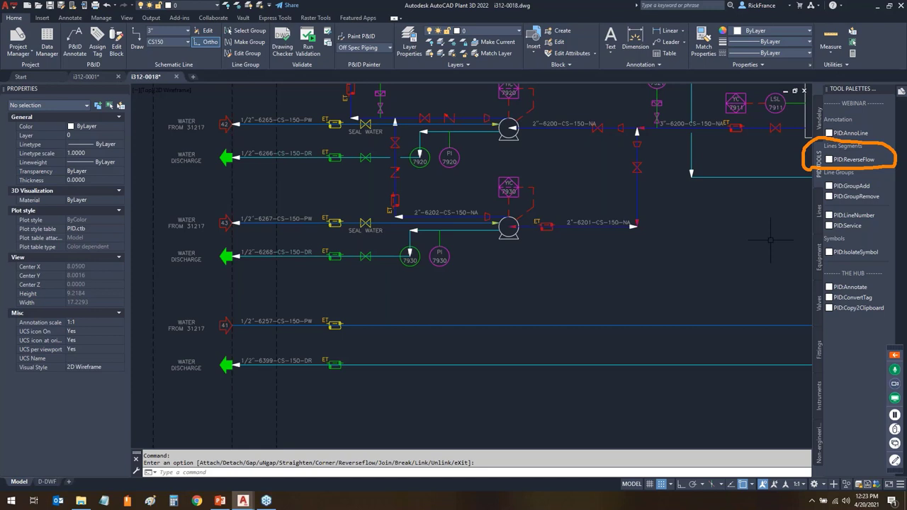
pyautogui.press('Escape')
# - Run PID:ReverseFlow and reverse two lines plus the 2"-6201-CS-150-NA line
pyautogui.click(856, 159)
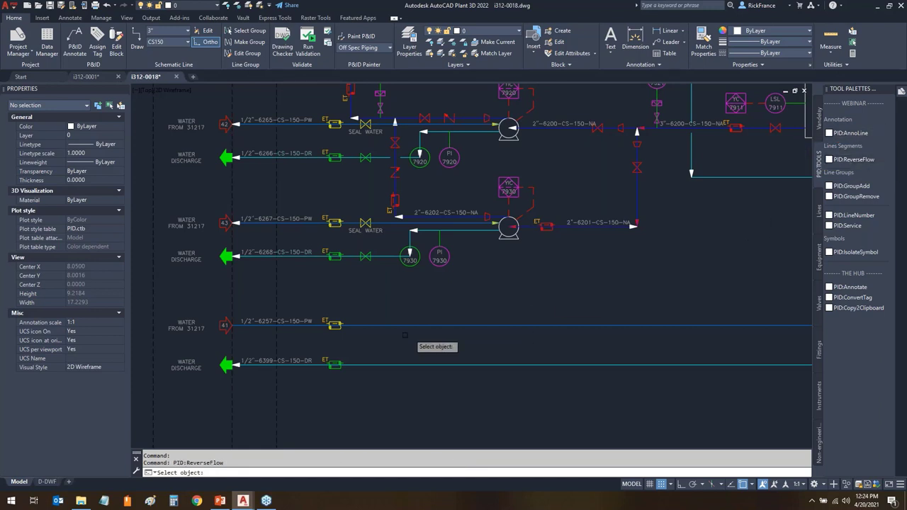
pyautogui.click(256, 224)
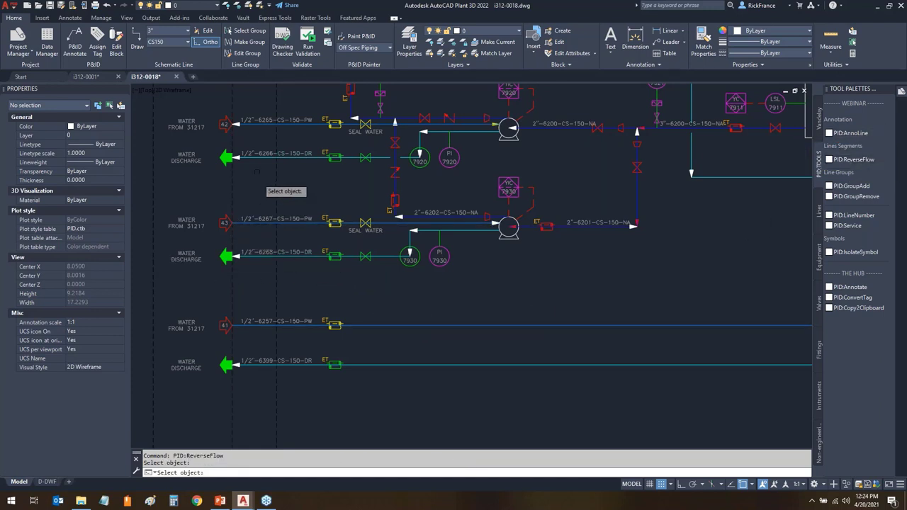
pyautogui.click(254, 122)
pyautogui.scroll(-3, 396, 233)
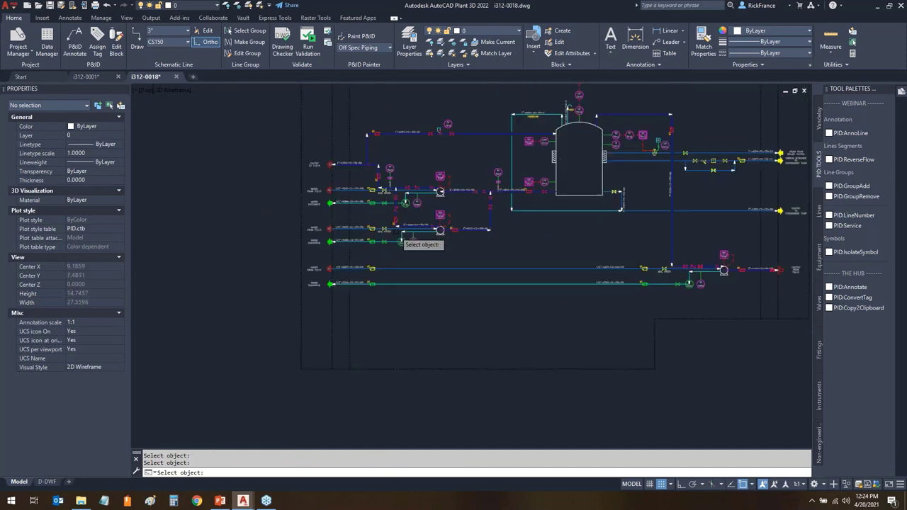
pyautogui.scroll(4, 269, 270)
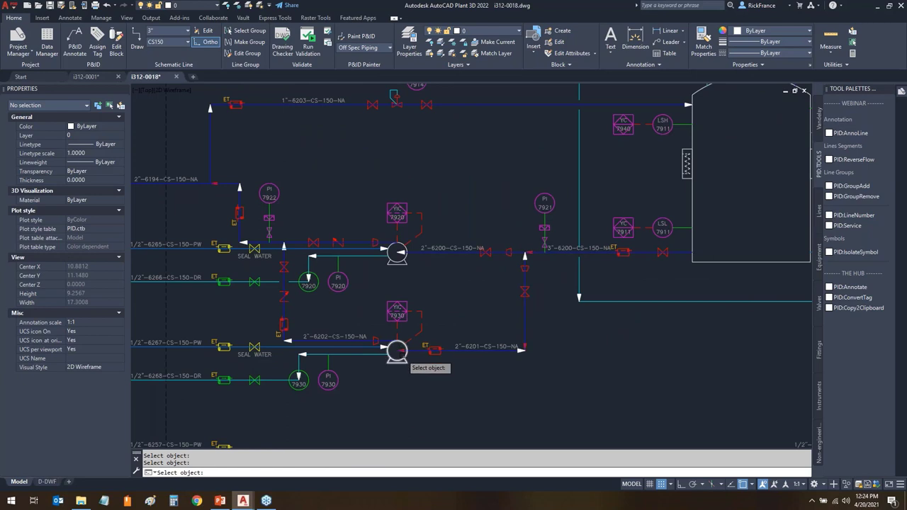
pyautogui.click(459, 348)
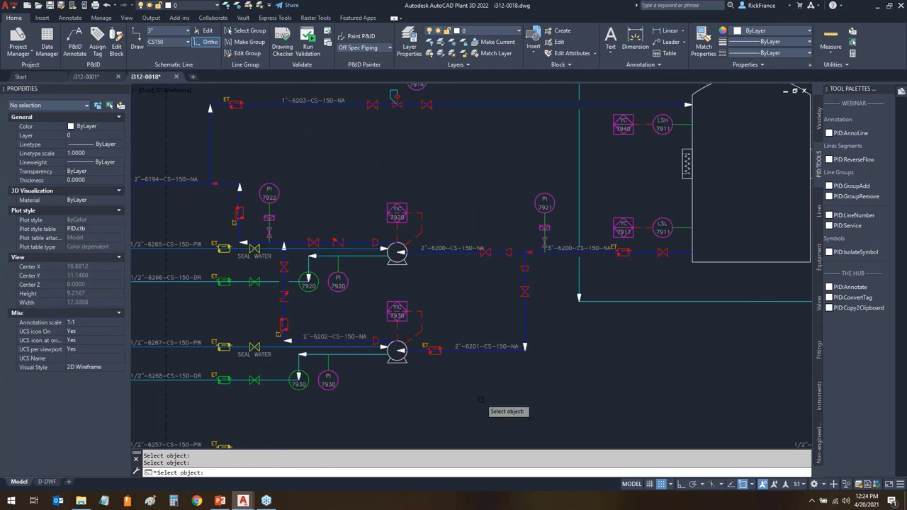
# - Check the vessel and pump lines, then end the reverse-flow command
pyautogui.scroll(-2, 481, 400)
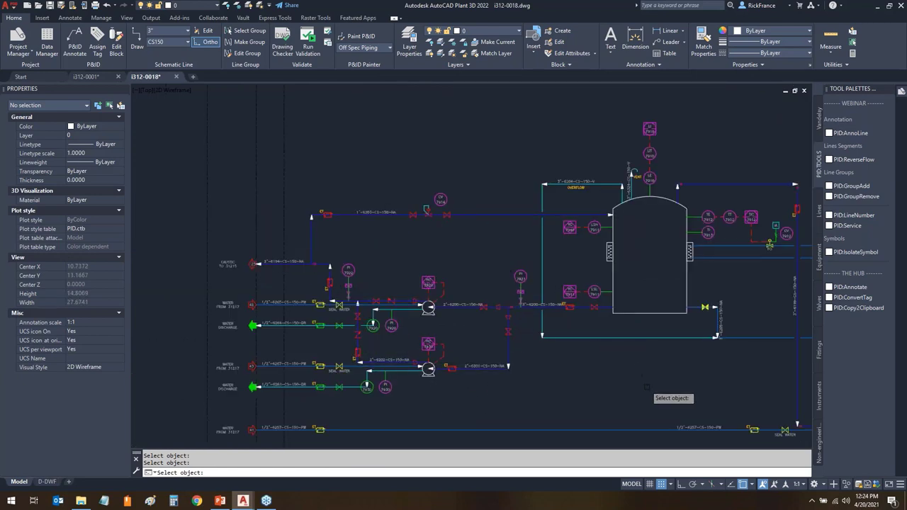
pyautogui.moveTo(735, 368); pyautogui.dragTo(419, 344, button='middle')
pyautogui.scroll(3, 463, 226)
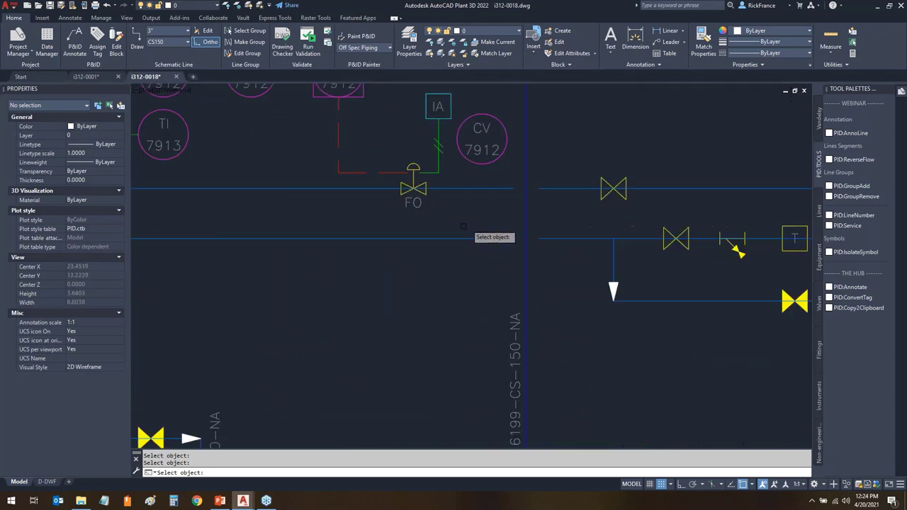
pyautogui.scroll(-3, 463, 227)
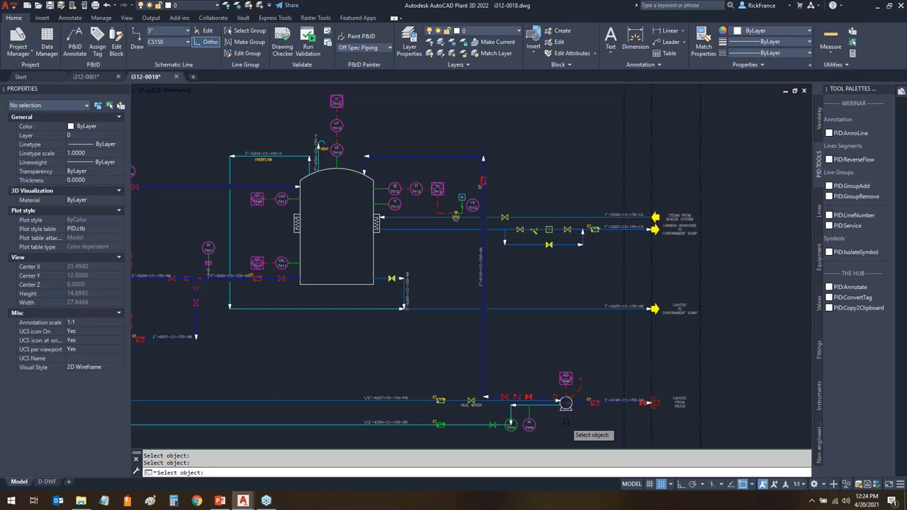
pyautogui.scroll(4, 565, 423)
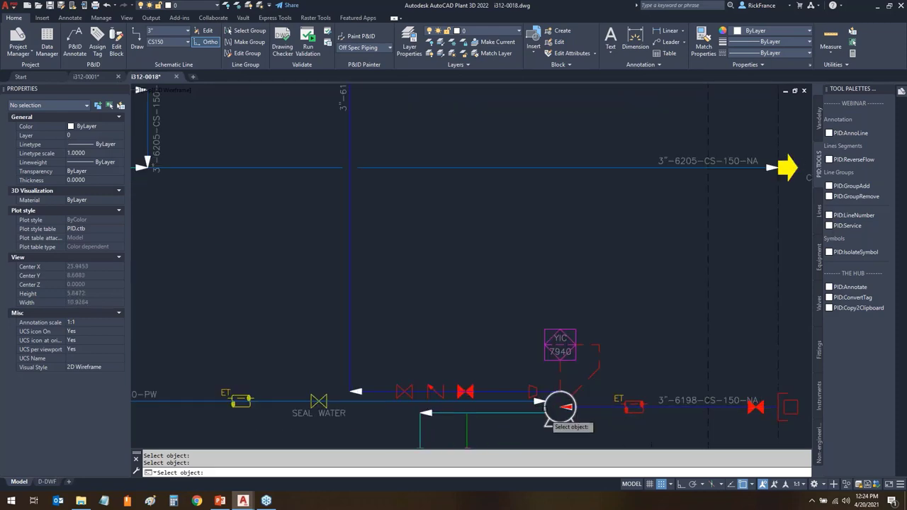
pyautogui.scroll(-4, 547, 419)
pyautogui.moveTo(397, 317); pyautogui.dragTo(567, 306, button='middle')
pyautogui.scroll(-2, 567, 306)
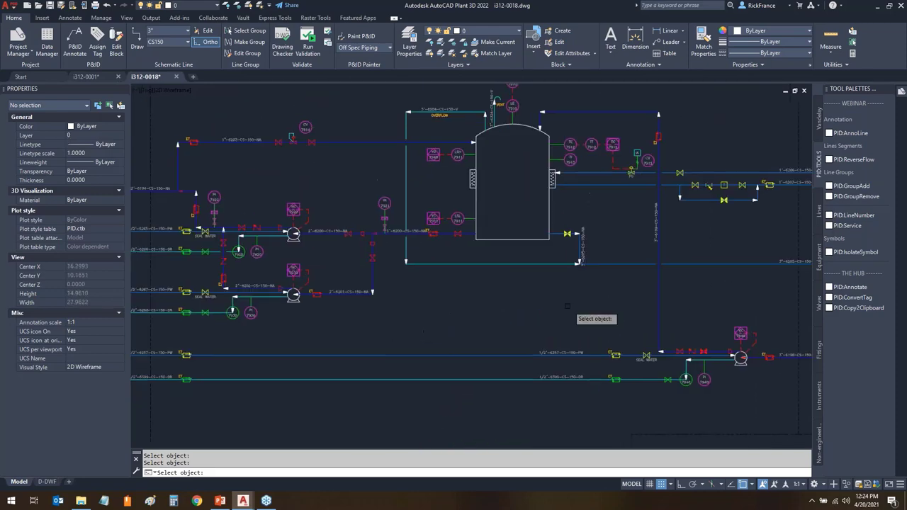
pyautogui.scroll(-2, 567, 306)
pyautogui.scroll(2, 532, 304)
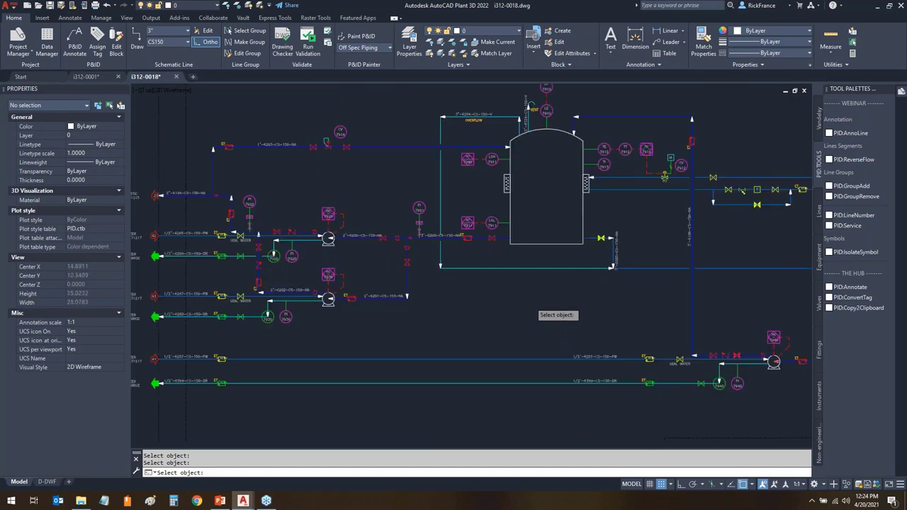
pyautogui.scroll(-1, 531, 303)
pyautogui.scroll(6, 468, 265)
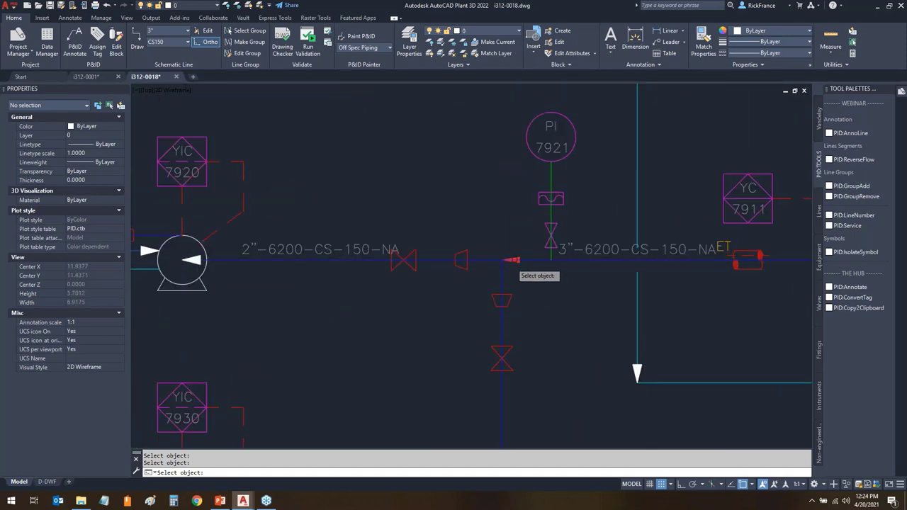
pyautogui.scroll(-6, 624, 362)
pyautogui.scroll(1, 468, 276)
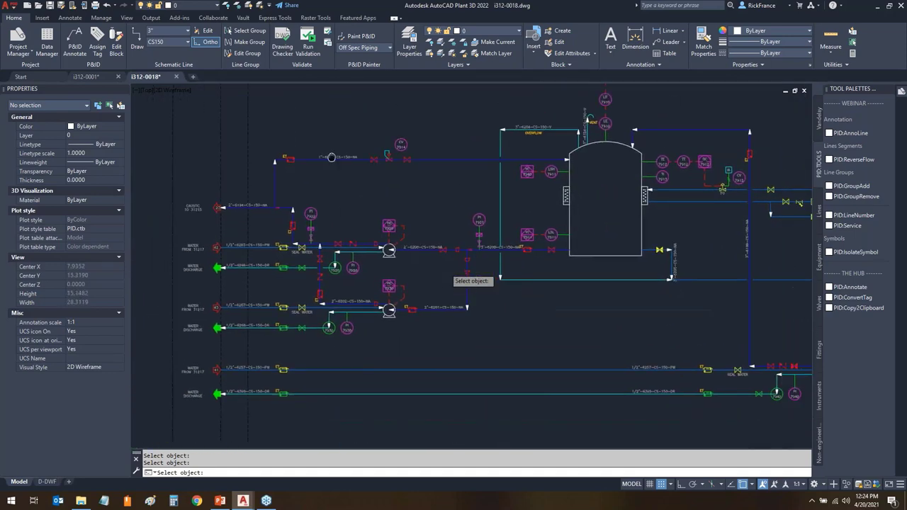
pyautogui.scroll(-2, 301, 168)
pyautogui.press('Escape')
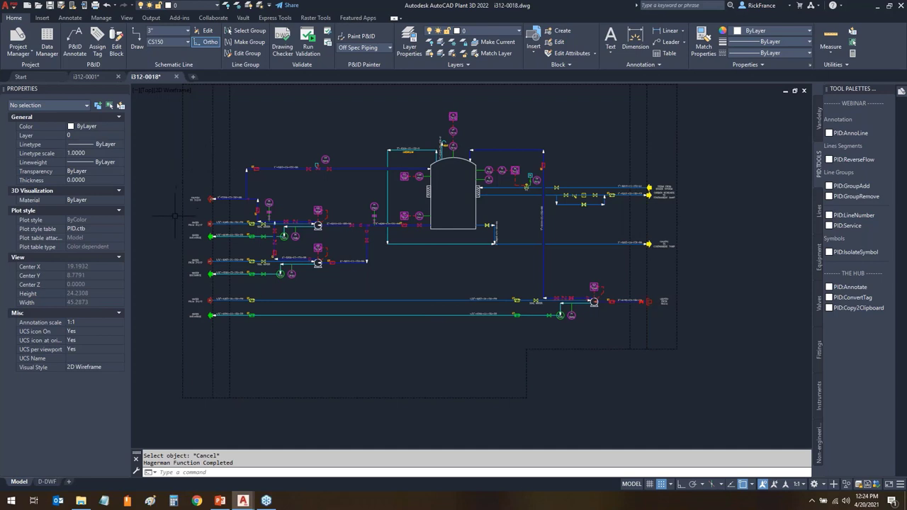
# - Quick Select all 26 Block References named ARW and delete them
pyautogui.moveTo(254, 214); pyautogui.dragTo(259, 253, button='middle')
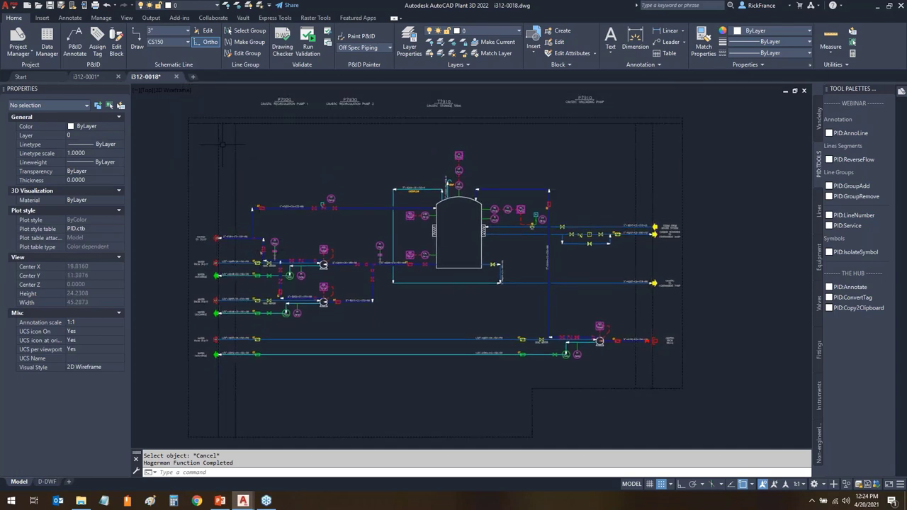
pyautogui.click(121, 106)
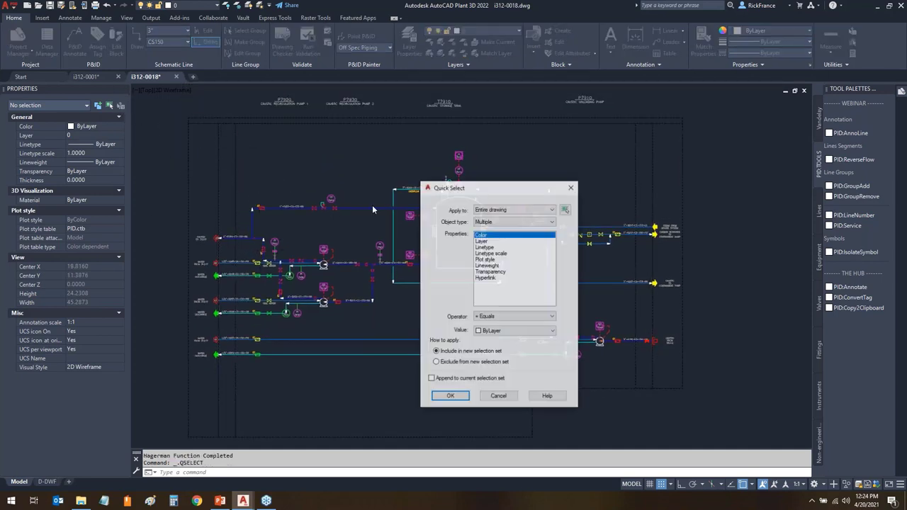
pyautogui.click(506, 223)
pyautogui.click(493, 236)
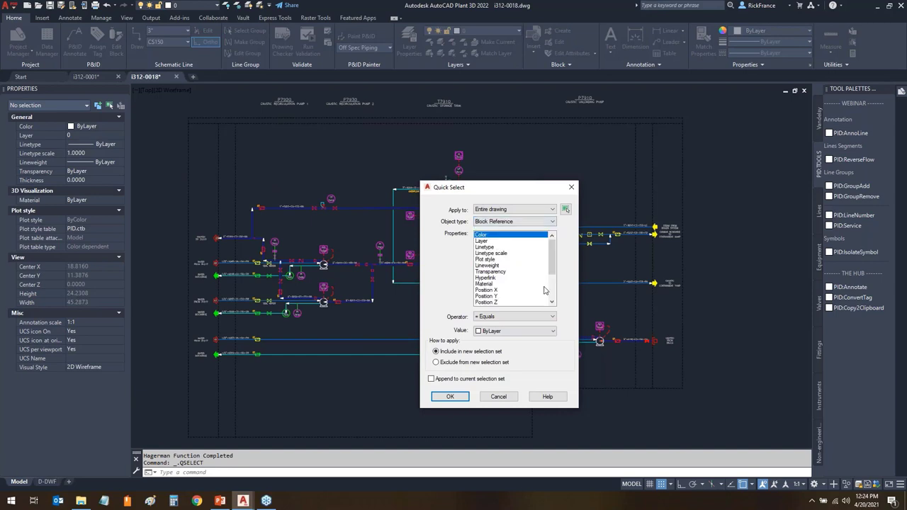
pyautogui.scroll(-3, 557, 295)
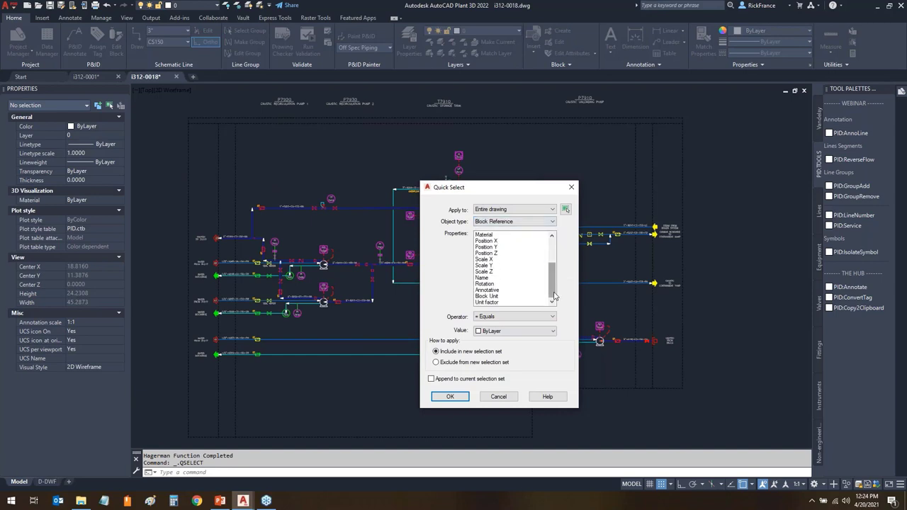
pyautogui.click(483, 277)
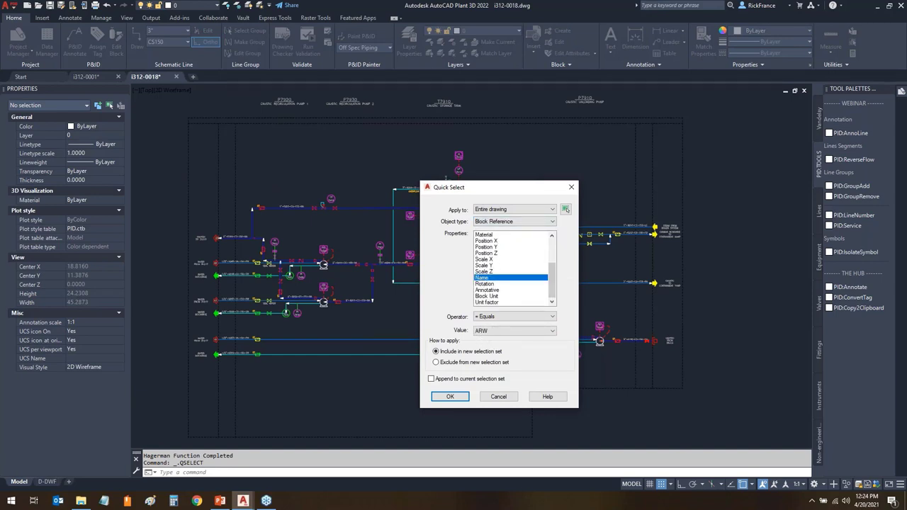
pyautogui.click(451, 398)
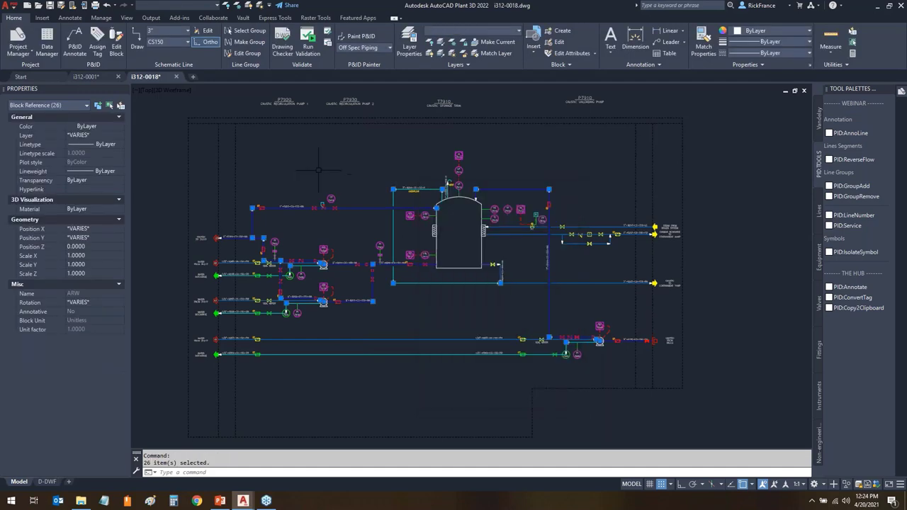
pyautogui.press('Delete')
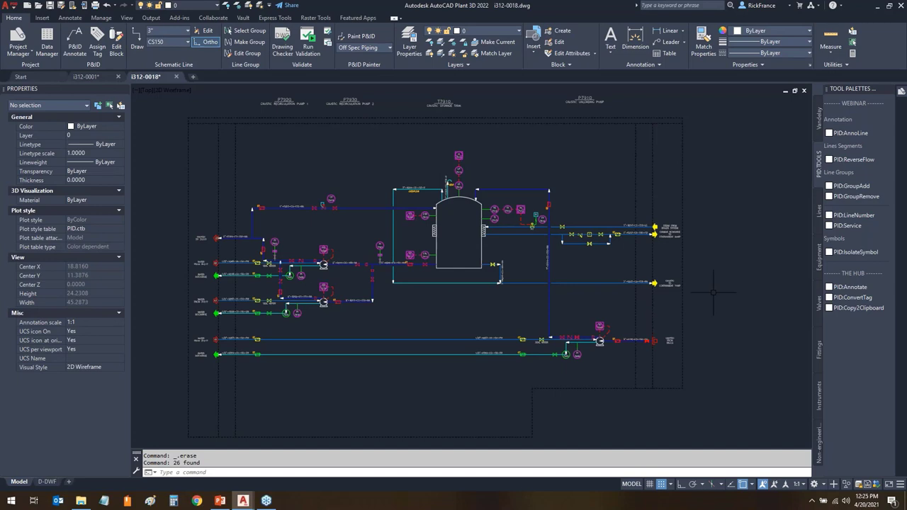
pyautogui.scroll(2, 230, 250)
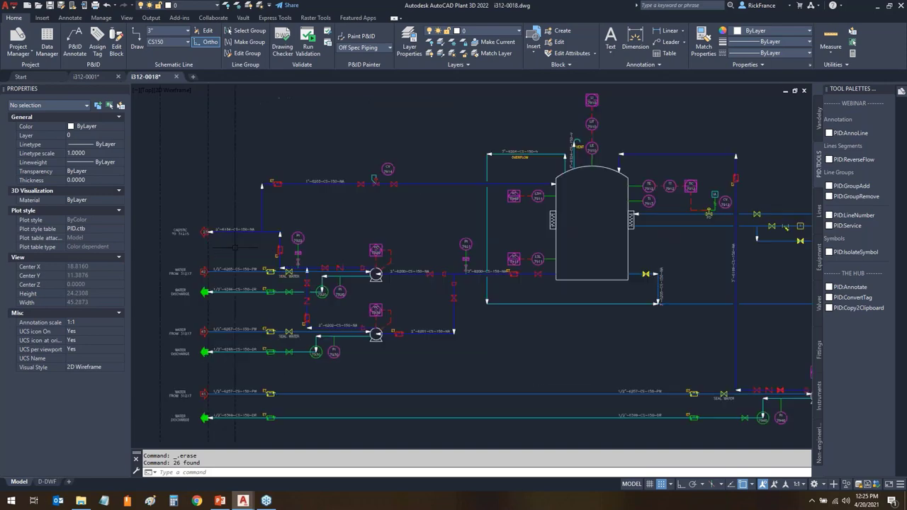
pyautogui.scroll(2, 236, 248)
pyautogui.moveTo(658, 342); pyautogui.dragTo(679, 342, button='middle')
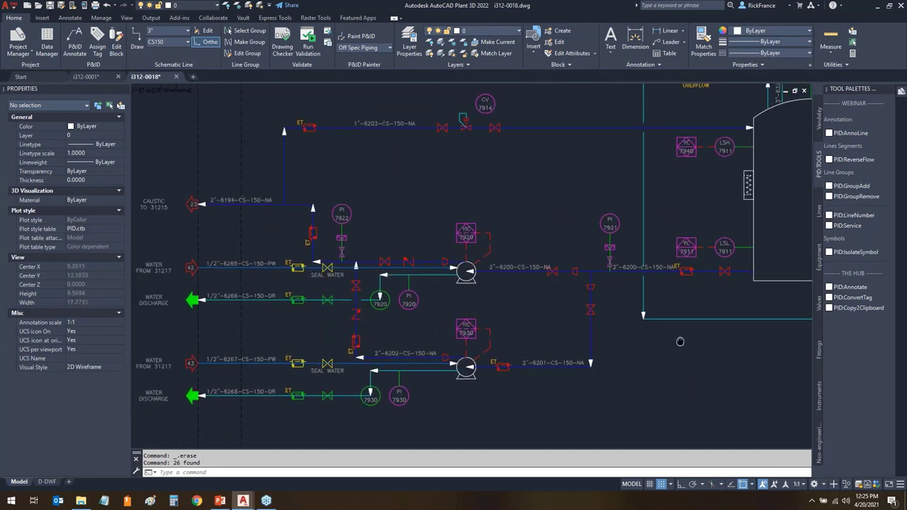
pyautogui.click(597, 272)
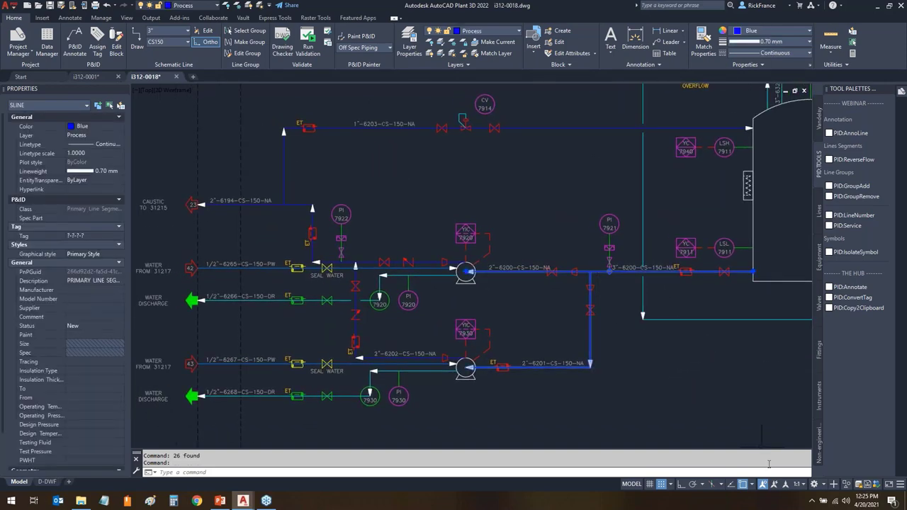
pyautogui.click(287, 168)
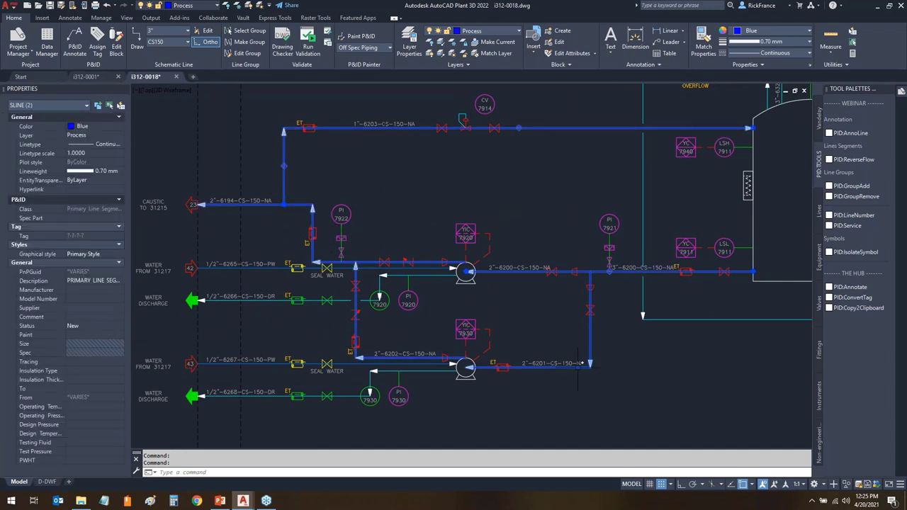
pyautogui.click(713, 320)
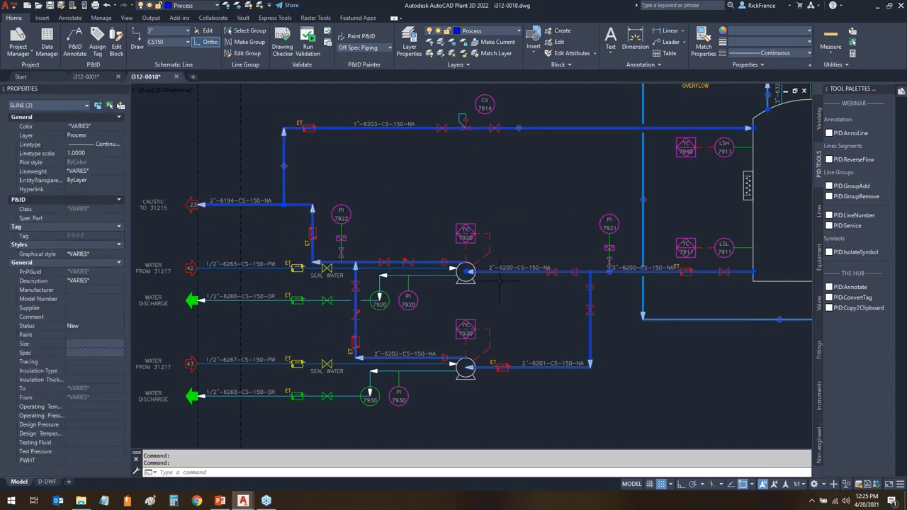
pyautogui.press('Escape')
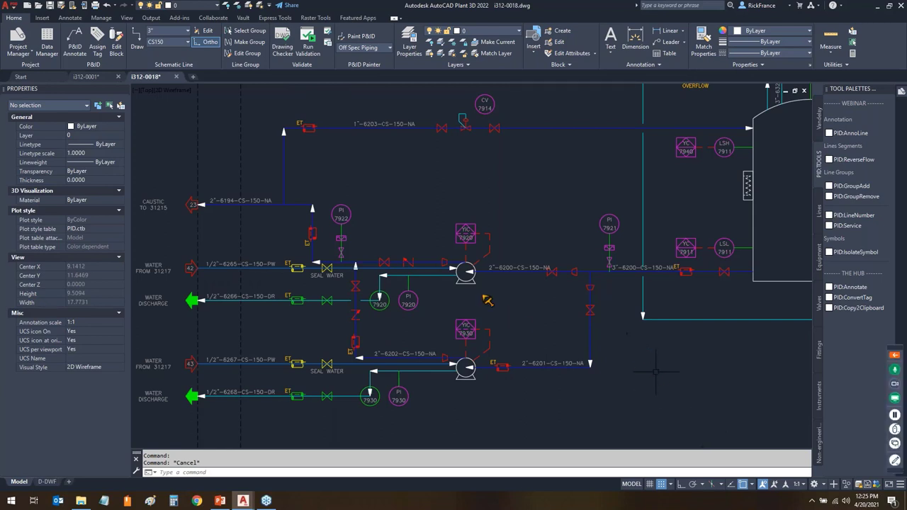
pyautogui.moveTo(496, 281); pyautogui.dragTo(516, 276)
pyautogui.moveTo(528, 374); pyautogui.dragTo(565, 376)
pyautogui.moveTo(361, 130); pyautogui.dragTo(383, 140)
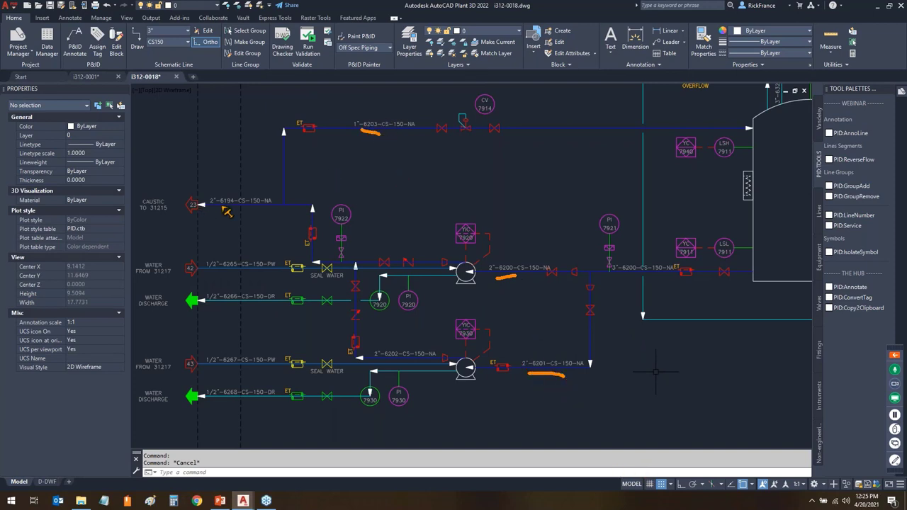
pyautogui.moveTo(220, 201); pyautogui.dragTo(241, 211)
pyautogui.moveTo(383, 359); pyautogui.dragTo(408, 363)
pyautogui.press('Escape')
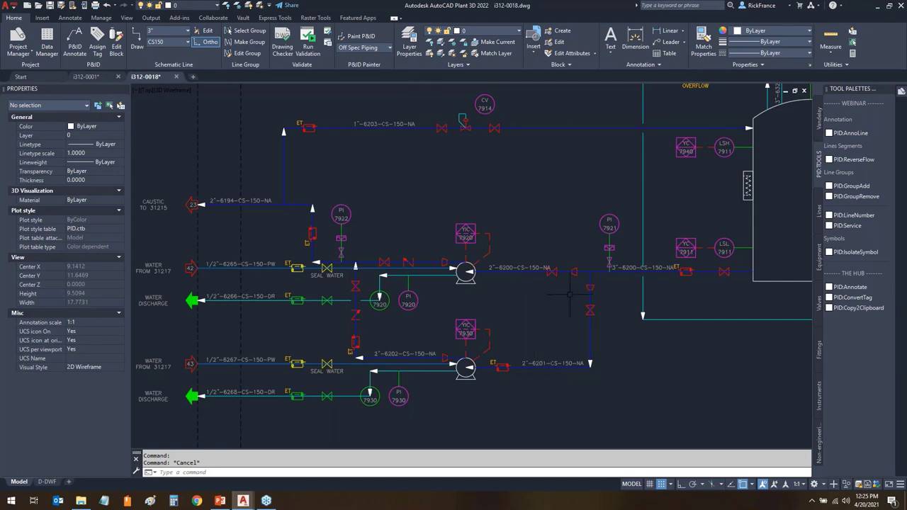
# - Remove the vertical pipe from the 3" 6200 line group via Edit Sline Group
pyautogui.click(599, 272)
pyautogui.rightClick(599, 271)
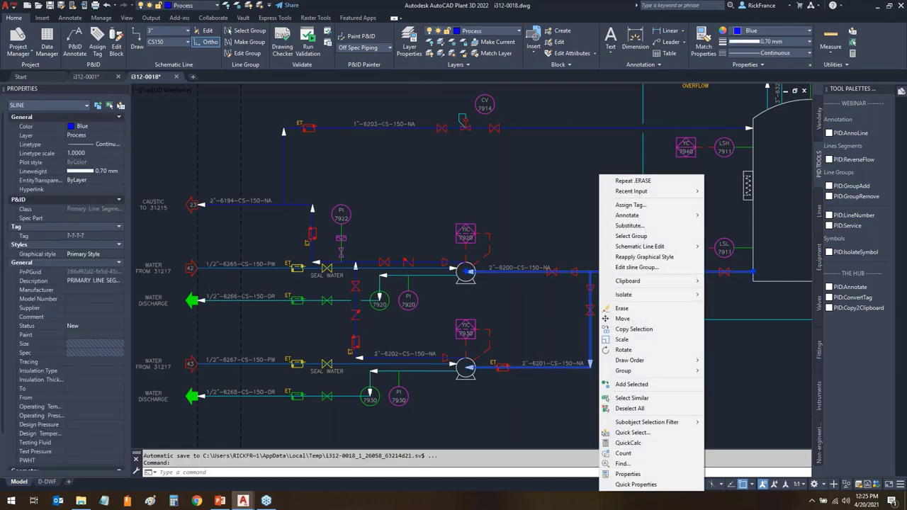
pyautogui.click(642, 268)
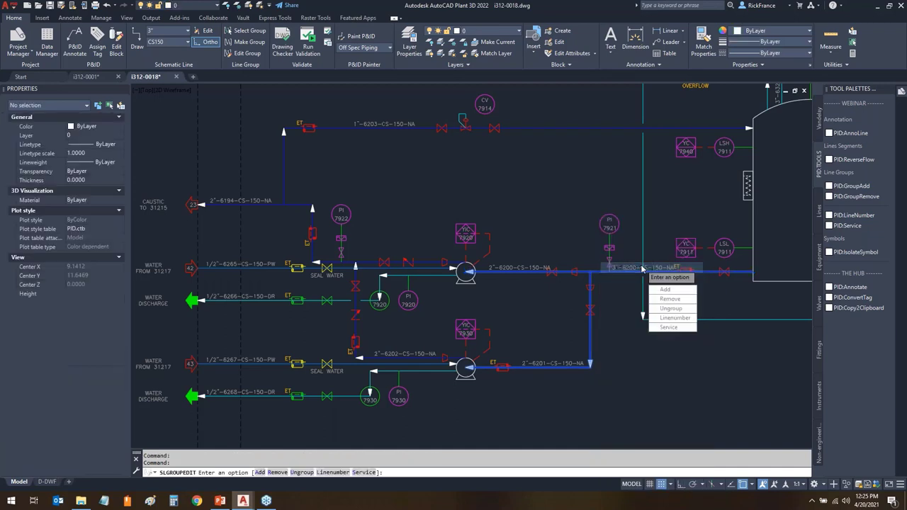
pyautogui.click(674, 303)
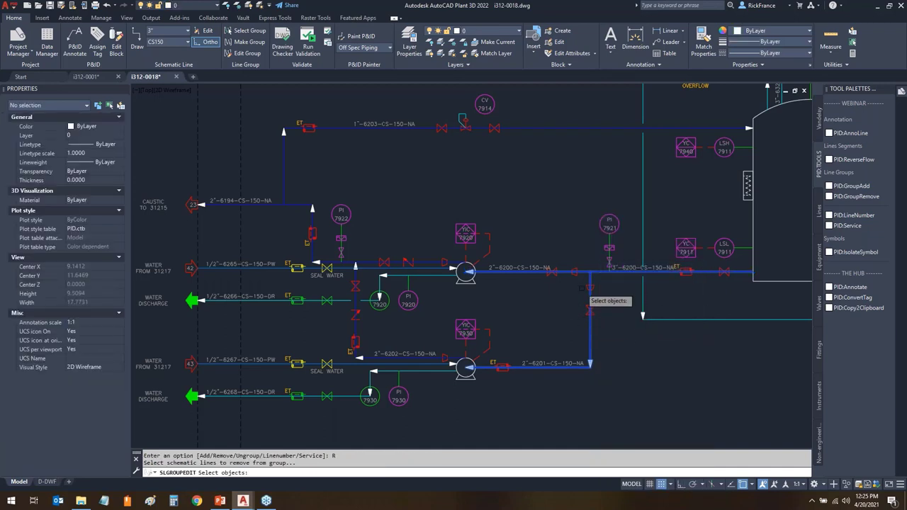
pyautogui.click(590, 299)
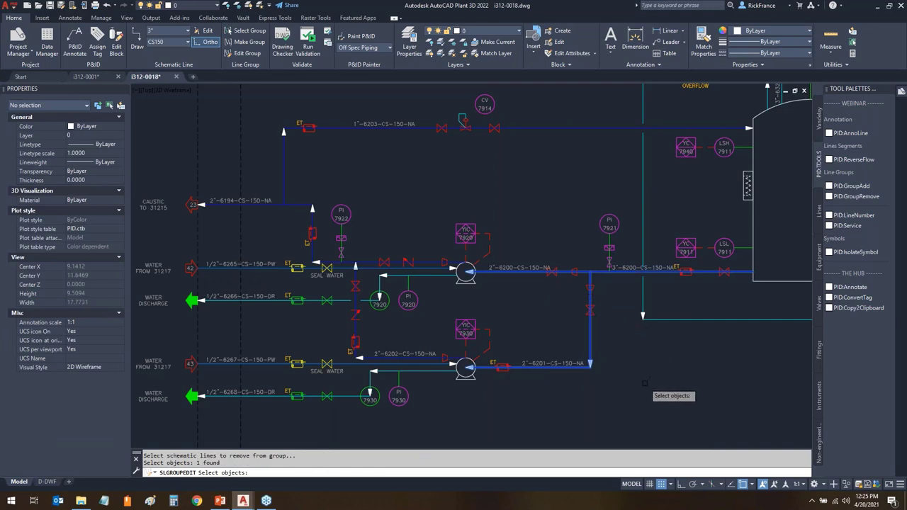
pyautogui.press('Return')
pyautogui.press('Return')
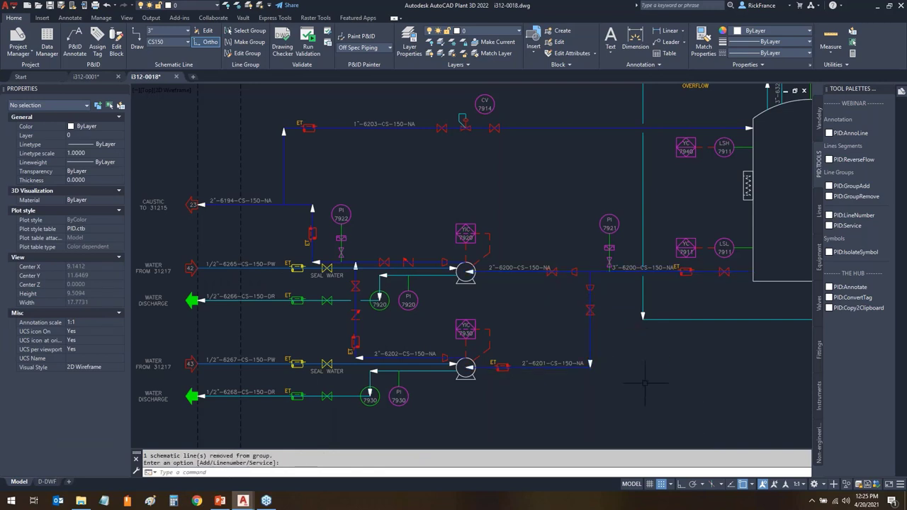
# - Select the 2" 6200 and vertical 6201 lines to check their grouping
pyautogui.click(597, 272)
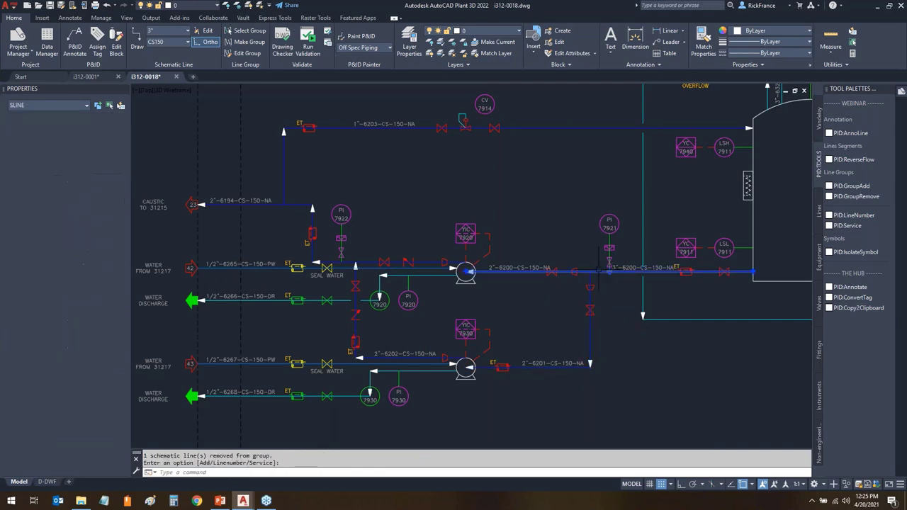
pyautogui.click(591, 337)
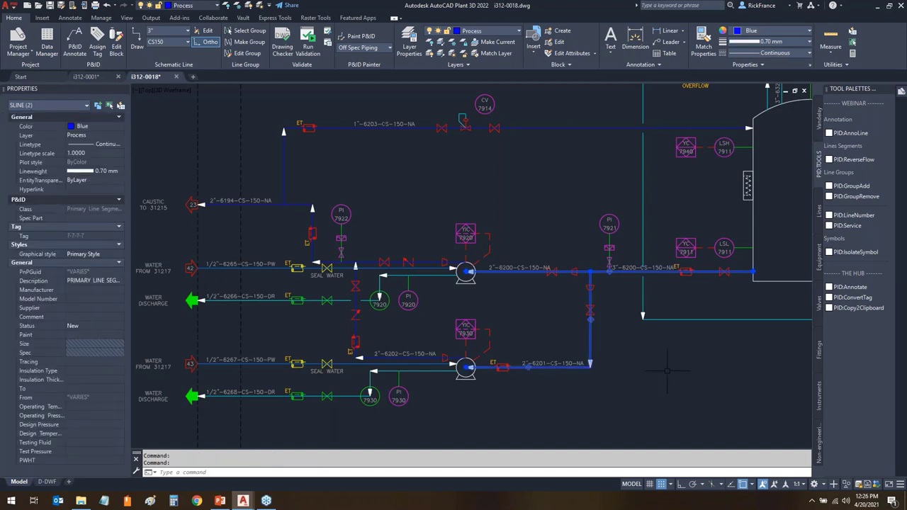
pyautogui.press('Escape')
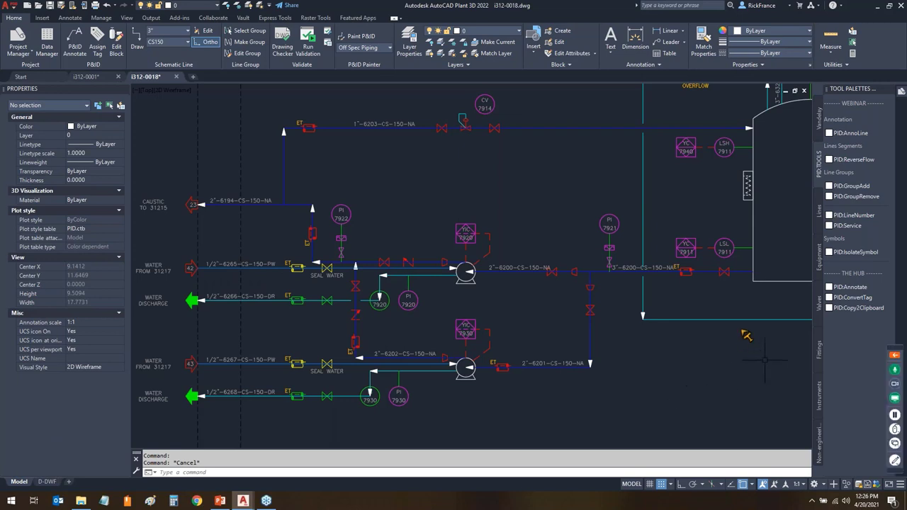
# - Use PID:GroupRemove to take the segments between the pumps out of the 6194 group
pyautogui.moveTo(873, 170)
pyautogui.mouseDown()
pyautogui.moveTo(811, 206)
pyautogui.moveTo(897, 212)
pyautogui.moveTo(895, 179)
pyautogui.moveTo(876, 167)
pyautogui.mouseUp()
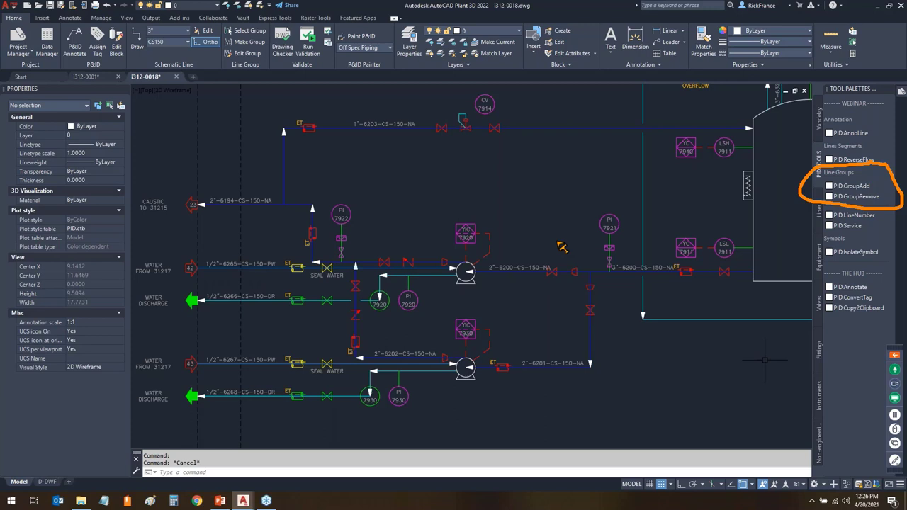
pyautogui.click(858, 197)
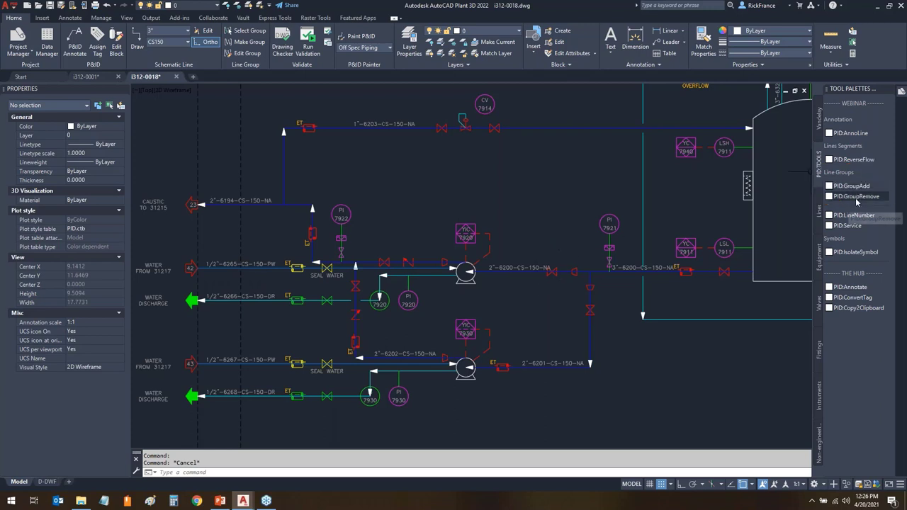
pyautogui.click(298, 205)
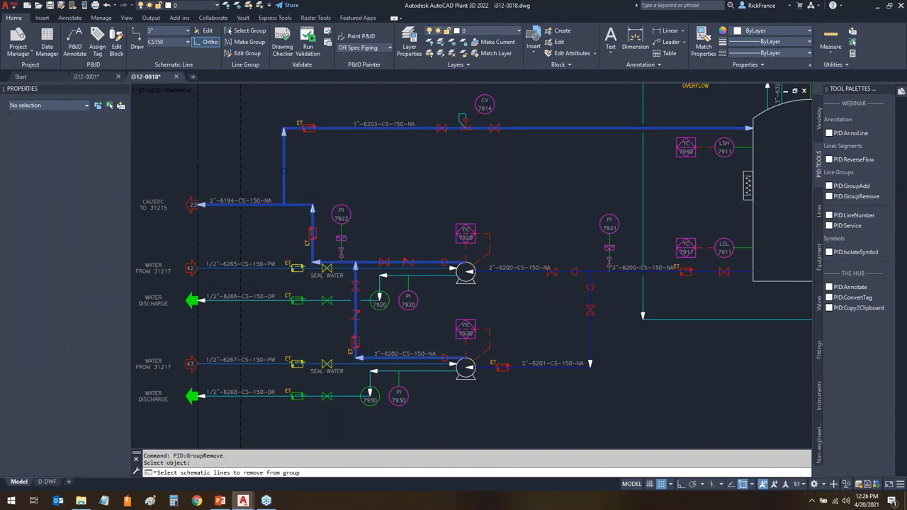
pyautogui.click(293, 204)
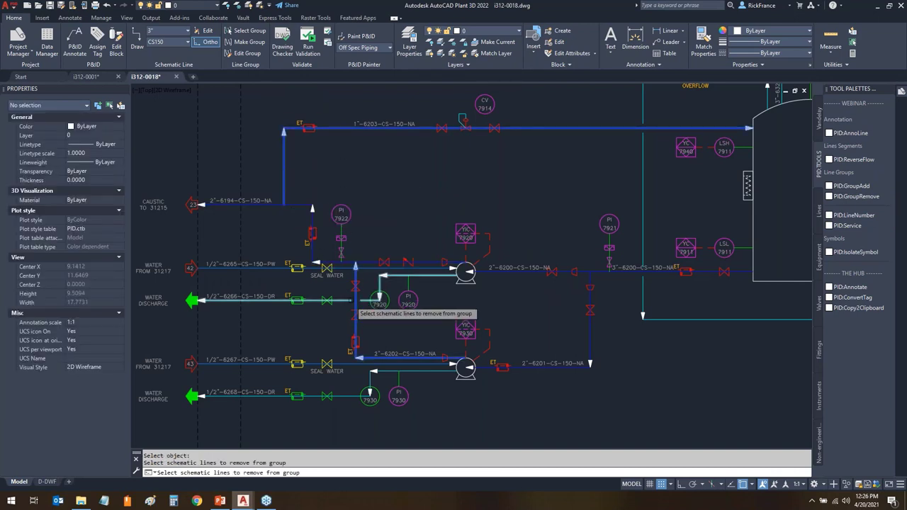
pyautogui.click(355, 310)
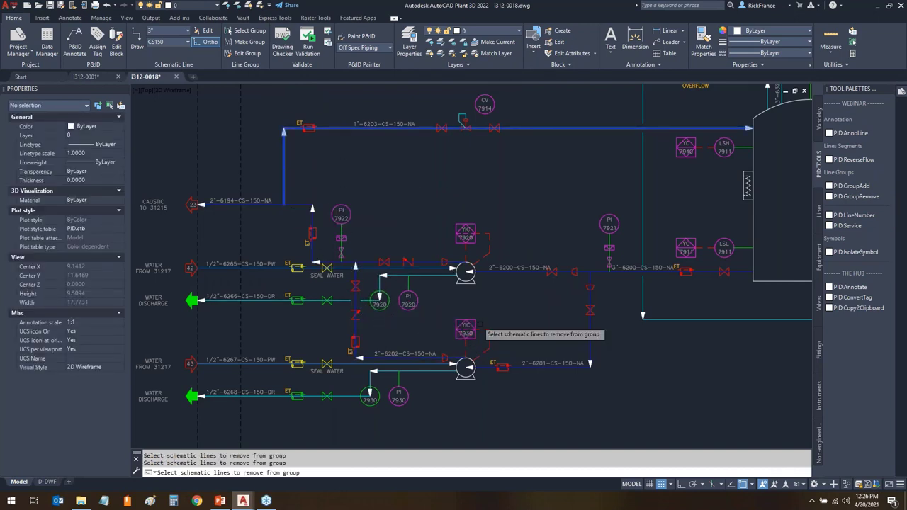
pyautogui.press('Return')
# - Repeat the group removal on the line group beside the vessel, then cancel and check the cyan line
pyautogui.scroll(-4, 749, 365)
pyautogui.moveTo(749, 365); pyautogui.dragTo(397, 383, button='middle')
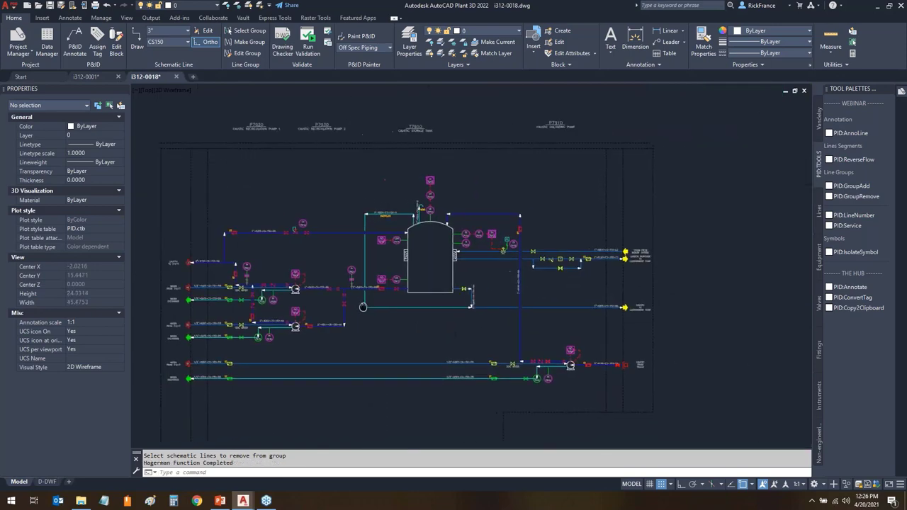
pyautogui.scroll(4, 466, 322)
pyautogui.press('Return')
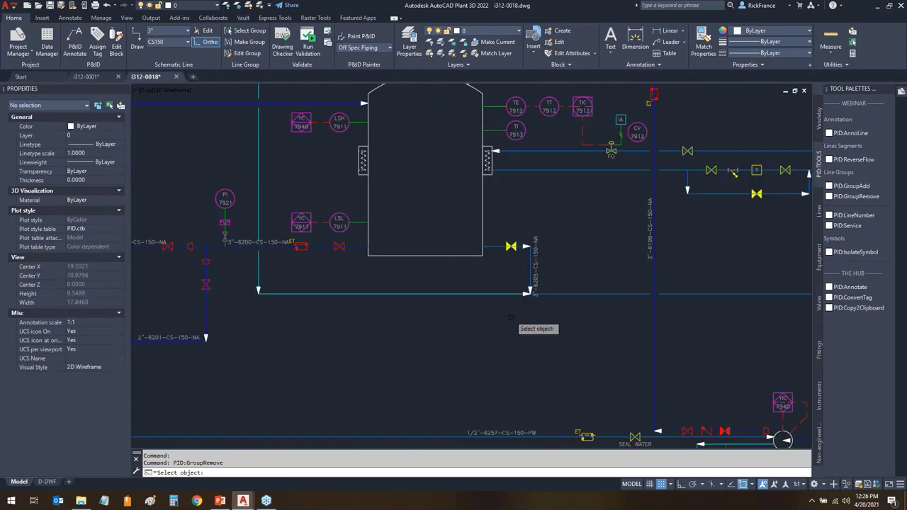
pyautogui.click(564, 291)
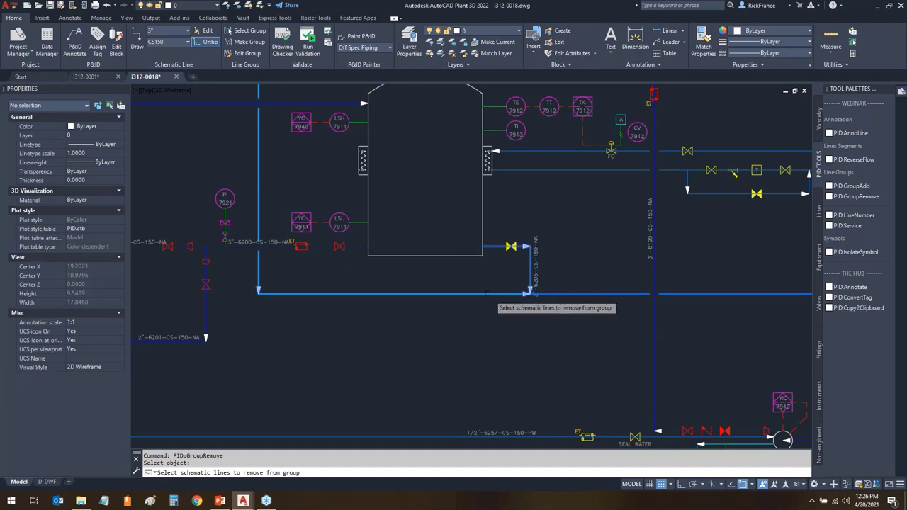
pyautogui.press('Escape')
pyautogui.scroll(-4, 464, 359)
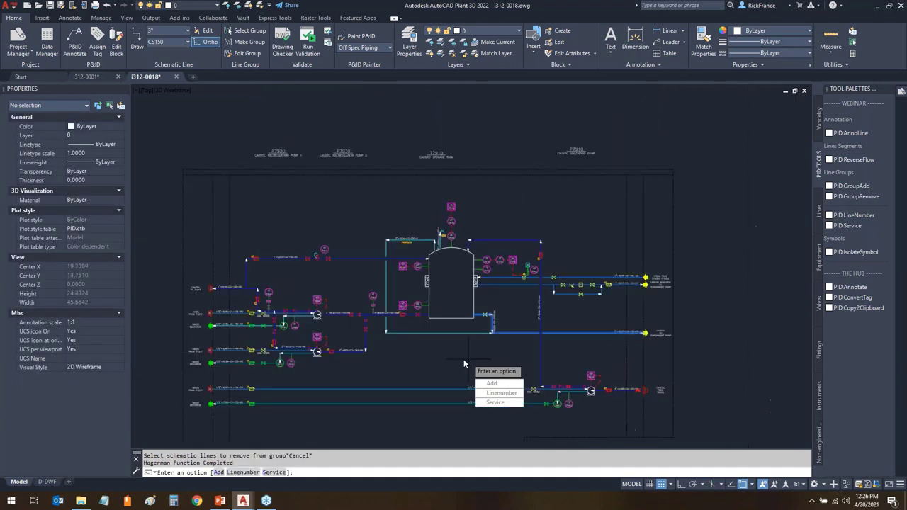
pyautogui.press('Escape')
pyautogui.click(468, 332)
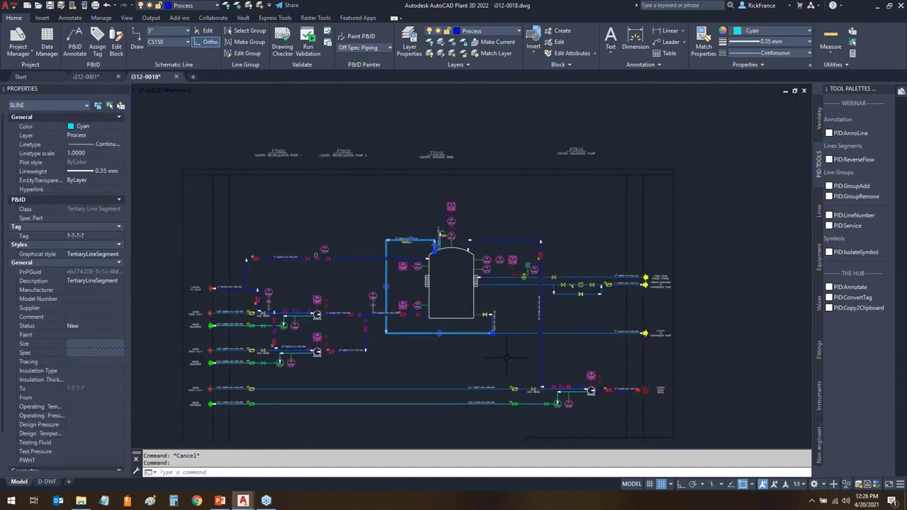
pyautogui.press('Escape')
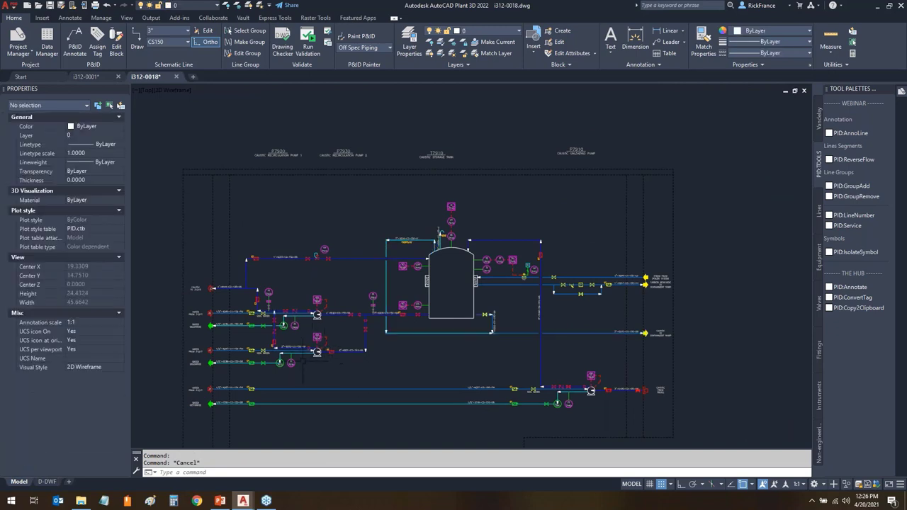
pyautogui.scroll(2, 276, 340)
pyautogui.click(272, 324)
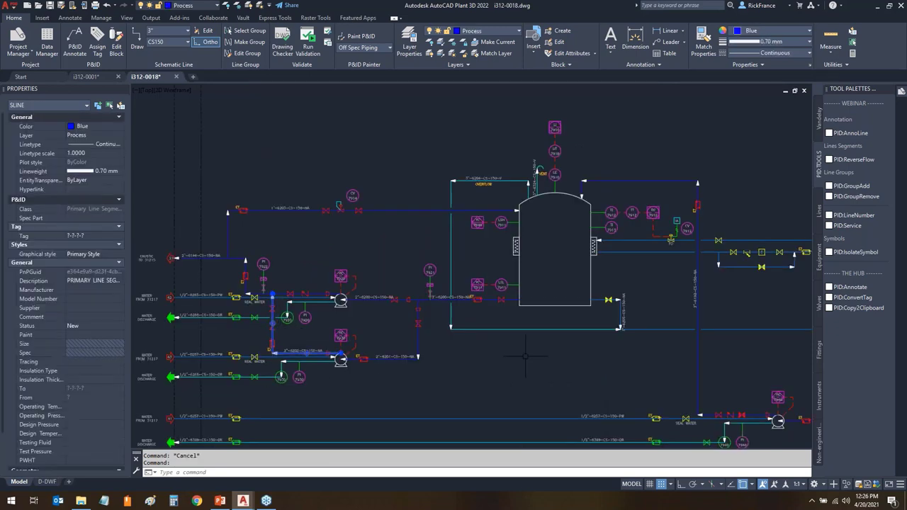
pyautogui.press('Escape')
pyautogui.press('Escape')
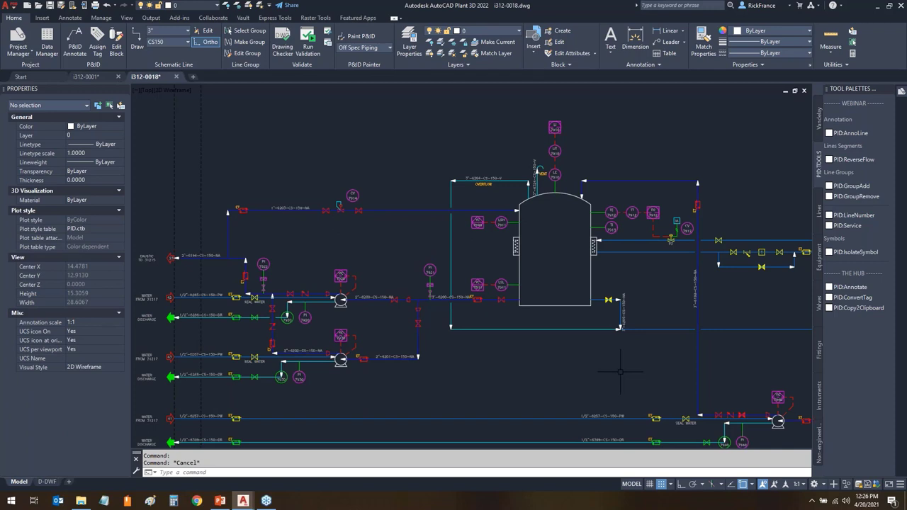
pyautogui.scroll(-3, 620, 370)
pyautogui.moveTo(620, 370)
pyautogui.mouseDown(button='middle')
pyautogui.moveTo(551, 376)
pyautogui.moveTo(459, 333)
pyautogui.mouseUp(button='middle')
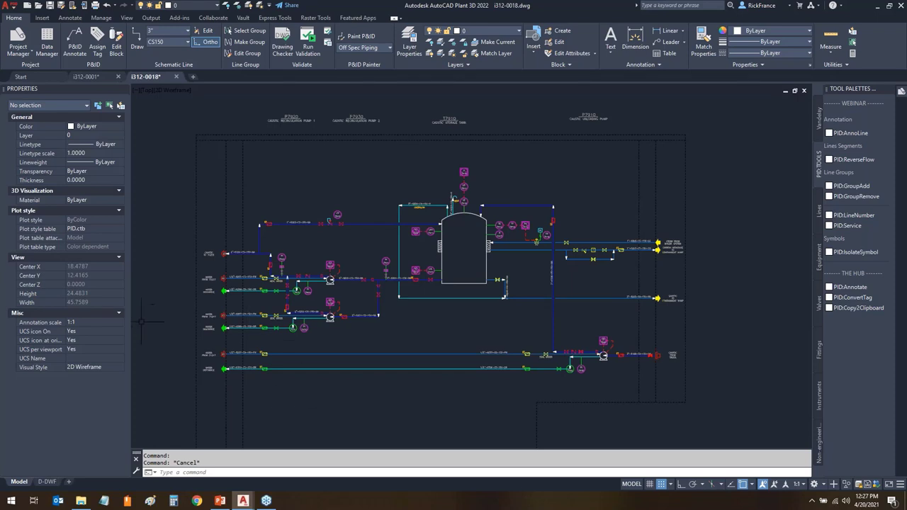
pyautogui.scroll(2, 145, 322)
# - Select the six 1/2" water line tags 6265–6399 and move them just above their lines
pyautogui.scroll(2, 340, 400)
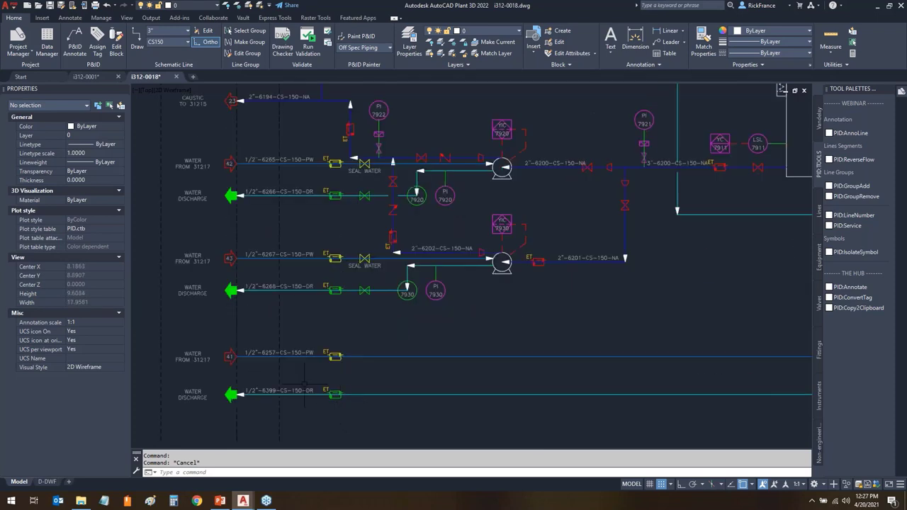
pyautogui.moveTo(320, 364); pyautogui.dragTo(280, 395)
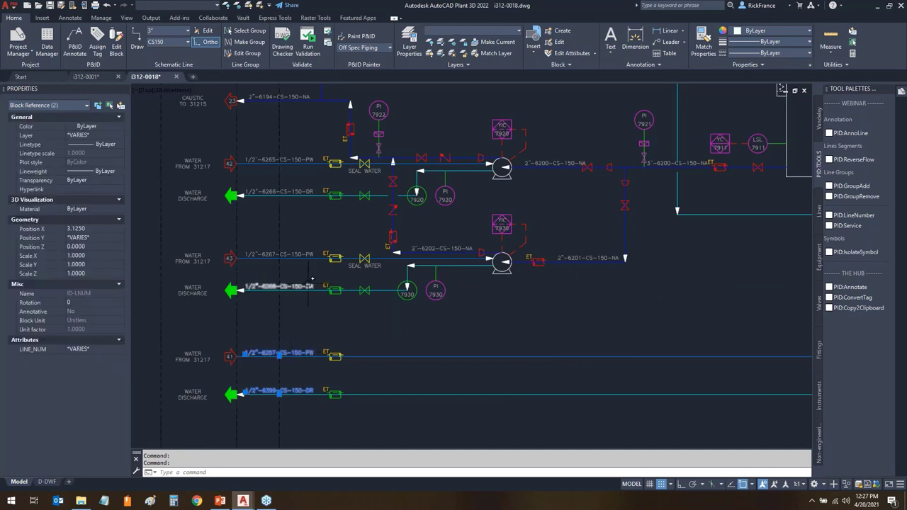
pyautogui.moveTo(291, 312); pyautogui.dragTo(285, 240)
pyautogui.moveTo(287, 150); pyautogui.dragTo(283, 200)
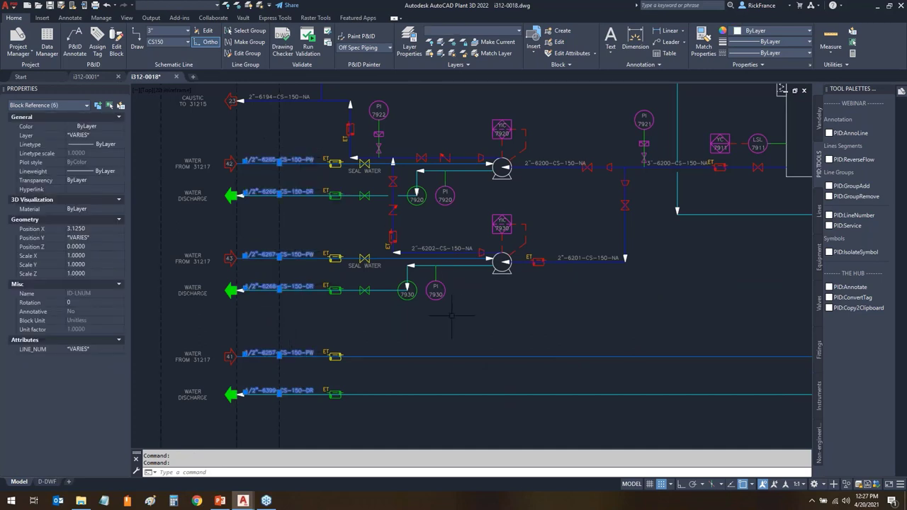
pyautogui.write('m')
pyautogui.press('Return')
pyautogui.click(536, 352)
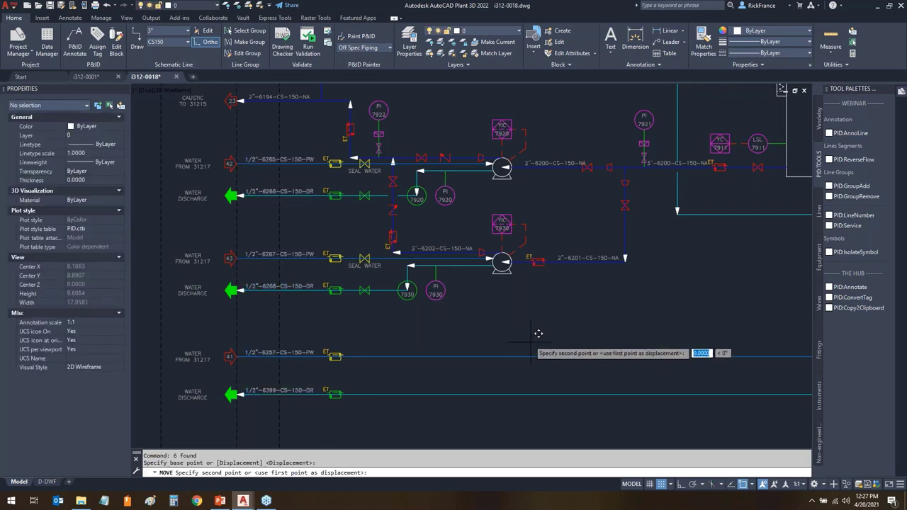
pyautogui.click(536, 338)
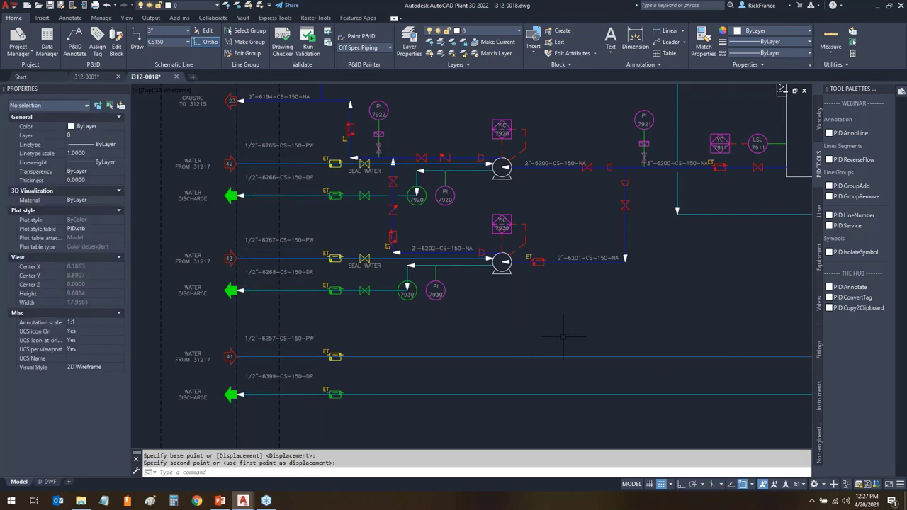
pyautogui.press('Escape')
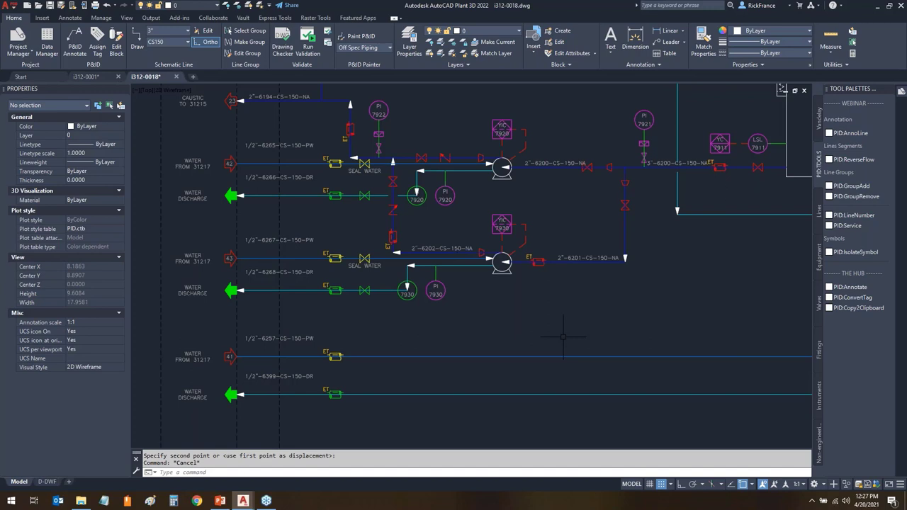
# - Place a ?-?-?-? Pipeline Tag above the bottom discharge line
pyautogui.click(375, 394)
pyautogui.rightClick(376, 395)
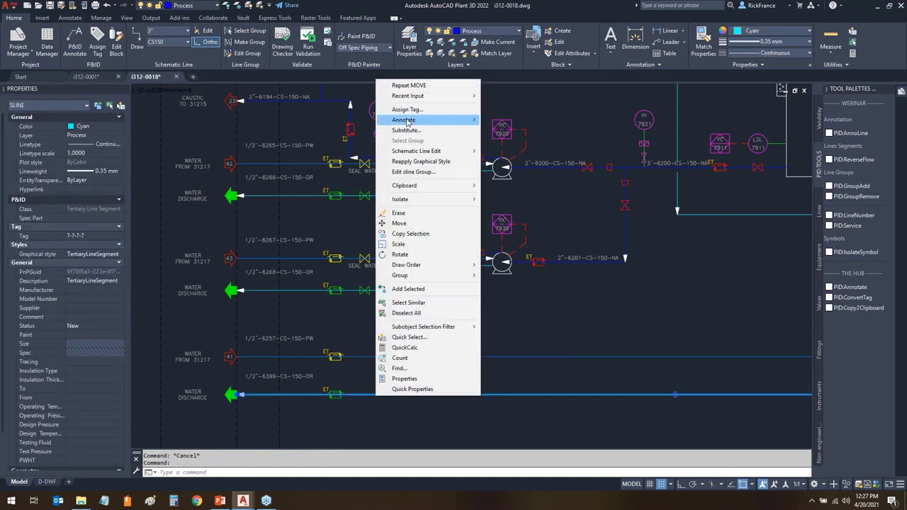
pyautogui.moveTo(409, 122)
pyautogui.click(508, 140)
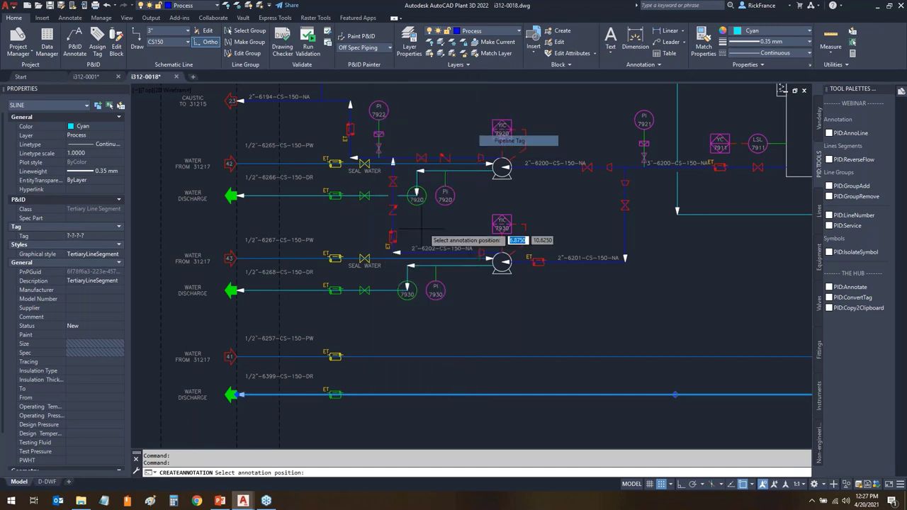
pyautogui.click(279, 394)
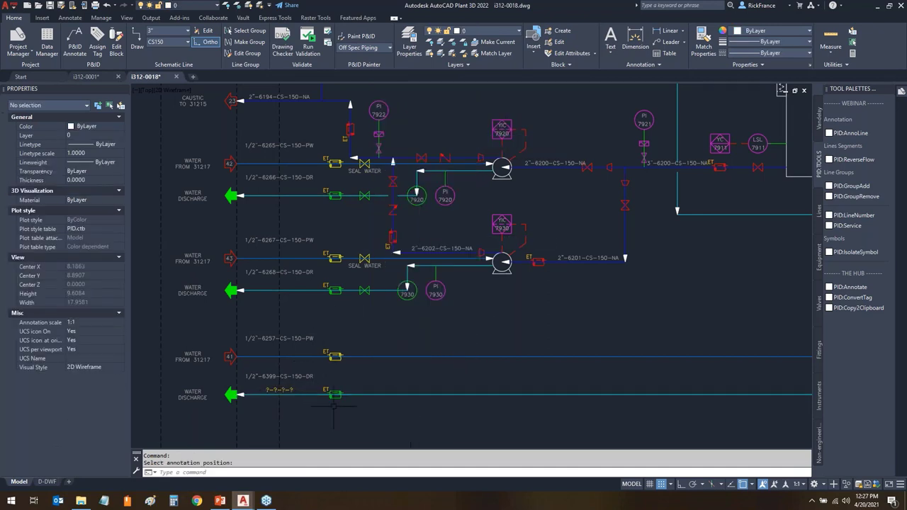
# - Add a ?-?-?-? pipeline tag above line 6257 with P&ID Annotate
pyautogui.click(73, 35)
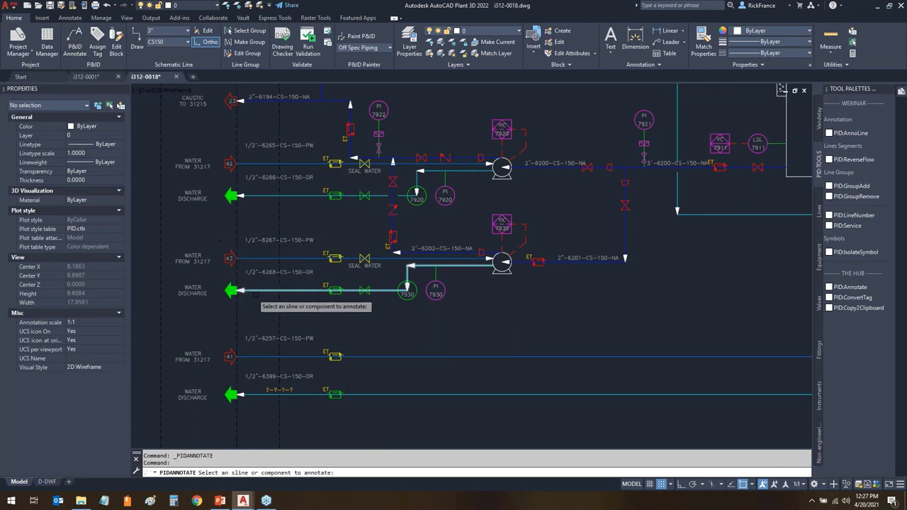
pyautogui.click(298, 356)
pyautogui.press('Return')
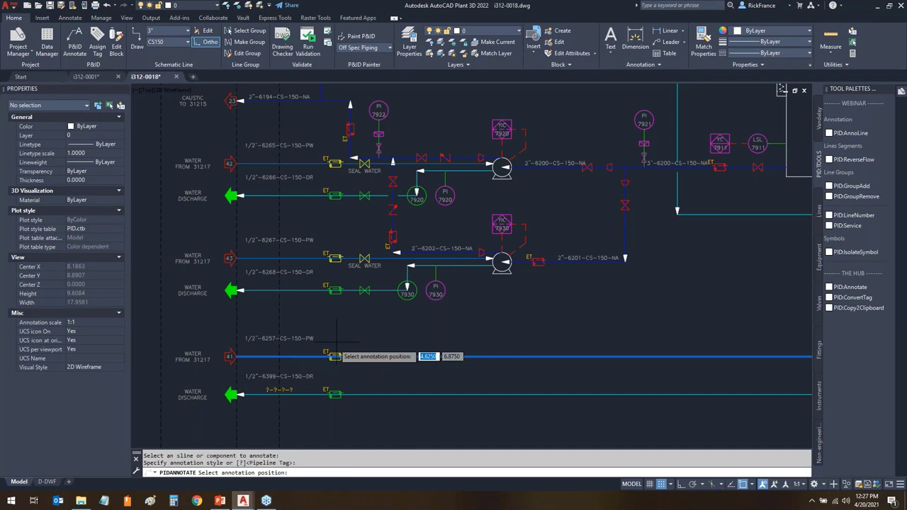
pyautogui.click(279, 352)
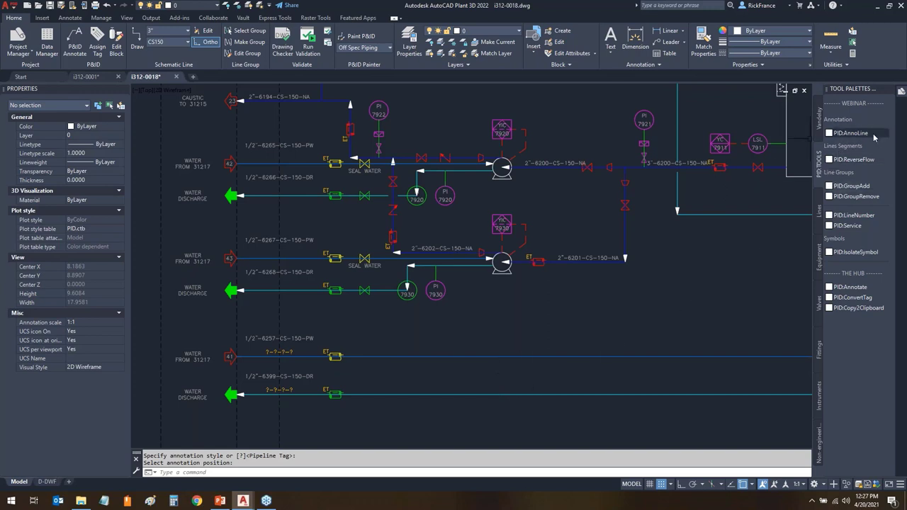
# - Run PID:AnnoLine at 0.125 offset to tag lines 6268, 6267, 6266 and 6265
pyautogui.moveTo(864, 117)
pyautogui.mouseDown()
pyautogui.moveTo(829, 143)
pyautogui.moveTo(851, 167)
pyautogui.moveTo(883, 125)
pyautogui.mouseUp()
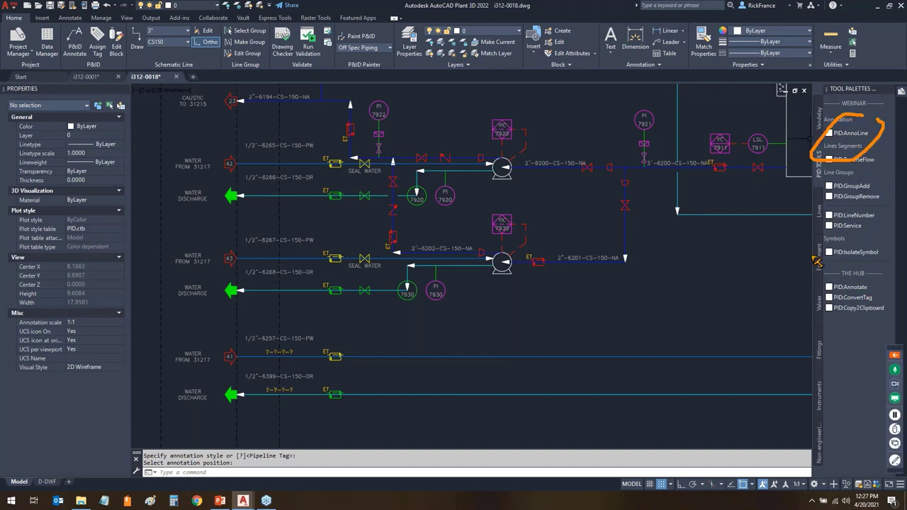
pyautogui.press('Escape')
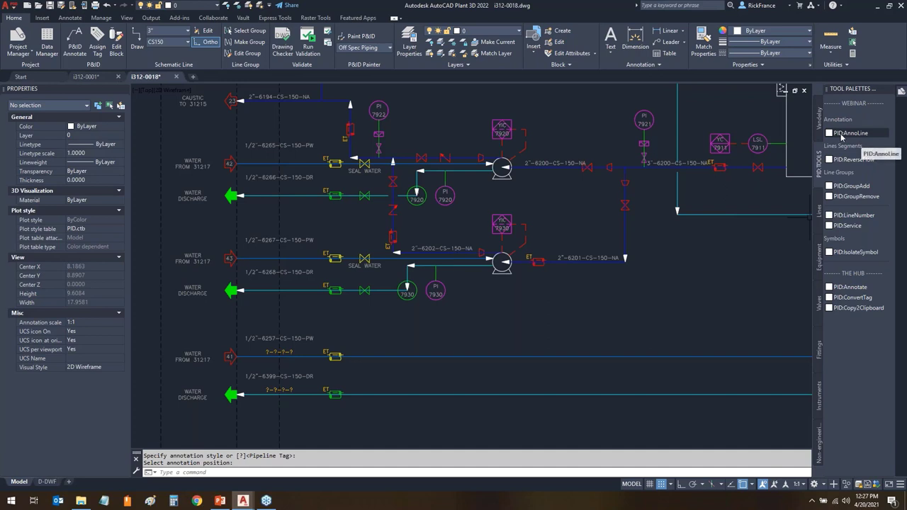
pyautogui.click(855, 134)
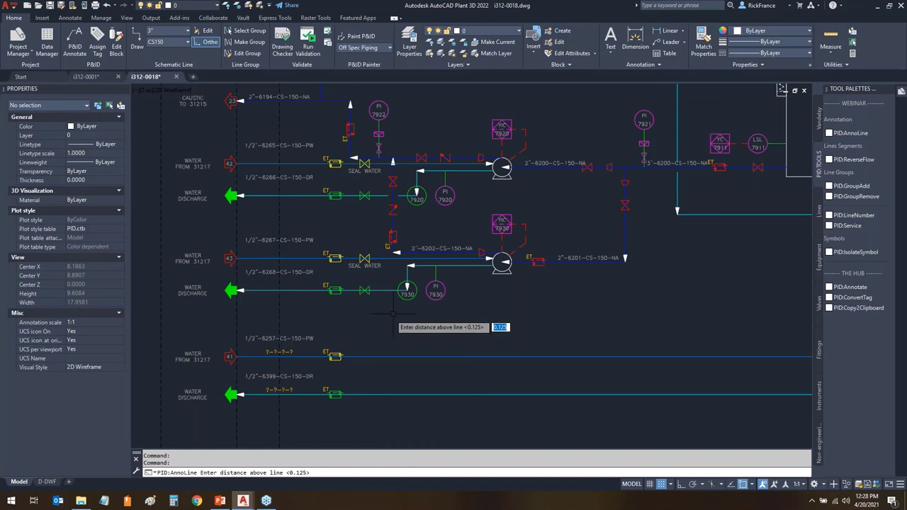
pyautogui.press('Return')
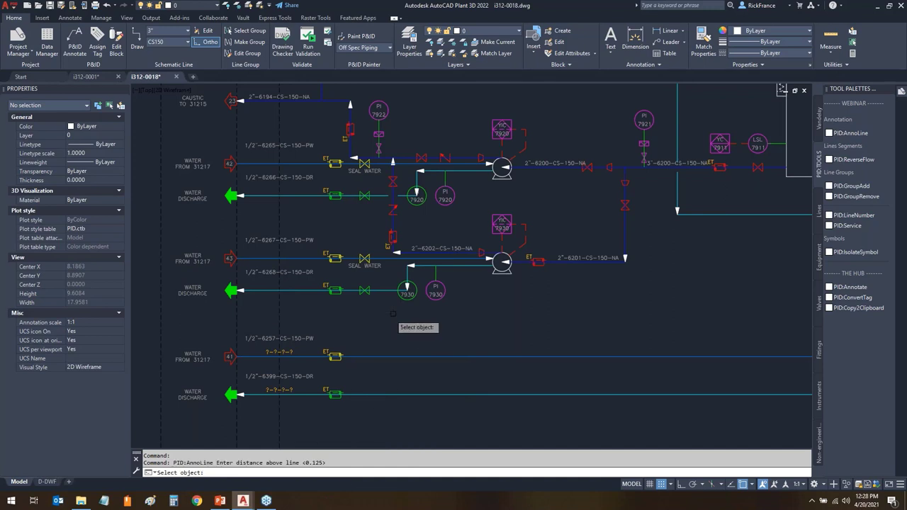
pyautogui.click(277, 290)
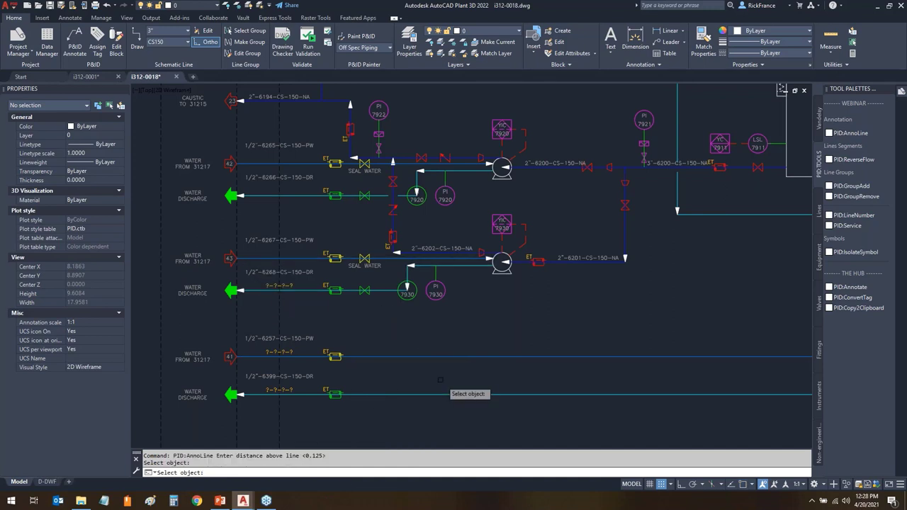
pyautogui.click(277, 258)
pyautogui.click(278, 195)
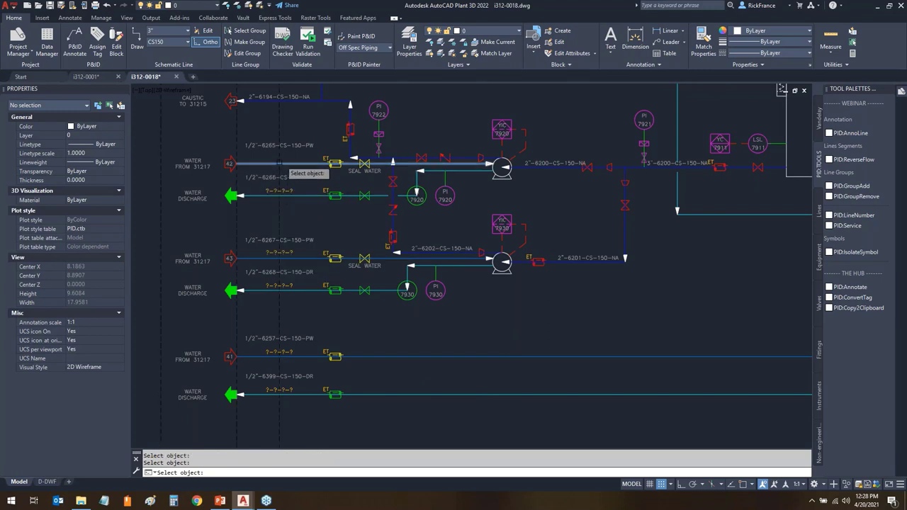
pyautogui.click(289, 164)
pyautogui.press('Escape')
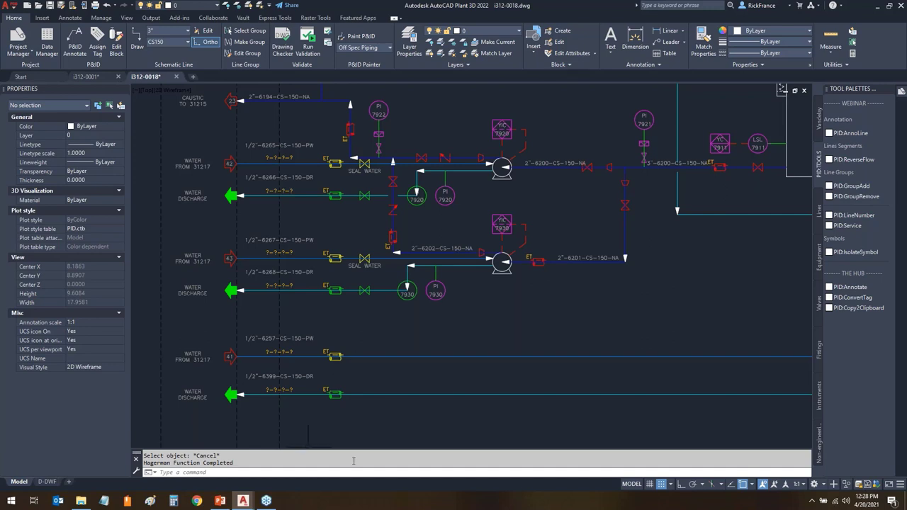
# - Select Similar on a process line and set the Spec of all 19 lines to CS150
pyautogui.scroll(-4, 442, 423)
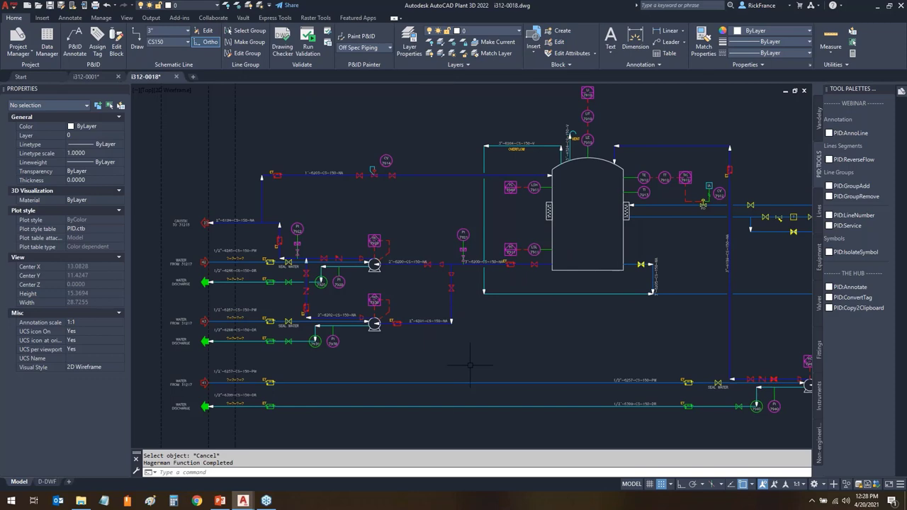
pyautogui.scroll(4, 323, 180)
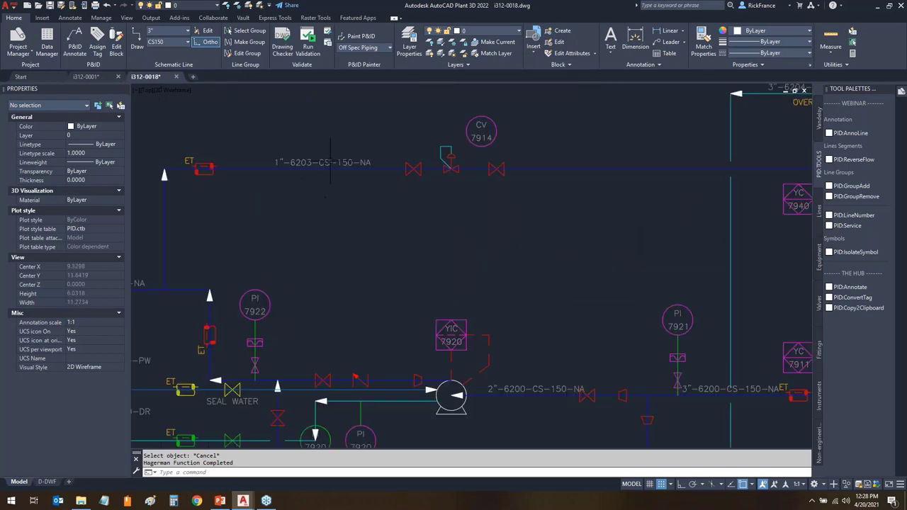
pyautogui.scroll(-4, 585, 401)
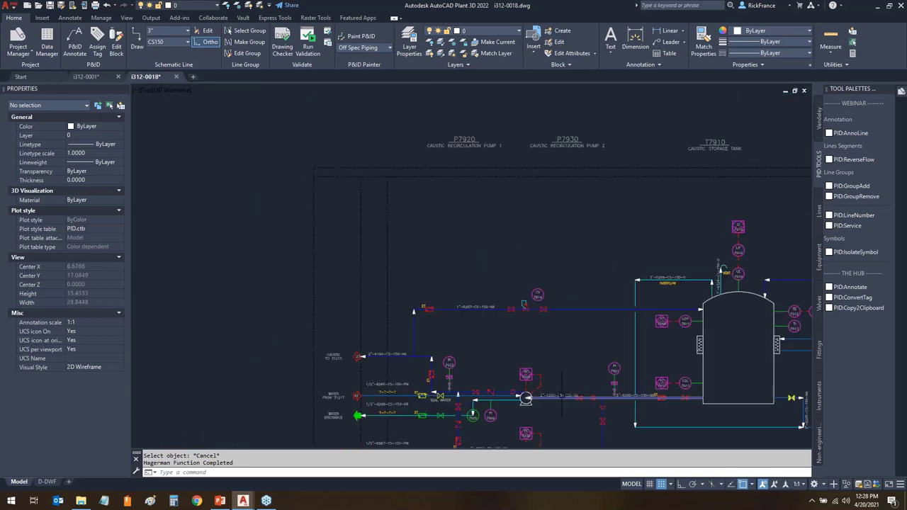
pyautogui.moveTo(507, 288)
pyautogui.mouseDown(button='middle')
pyautogui.moveTo(365, 127)
pyautogui.moveTo(387, 173)
pyautogui.mouseUp(button='middle')
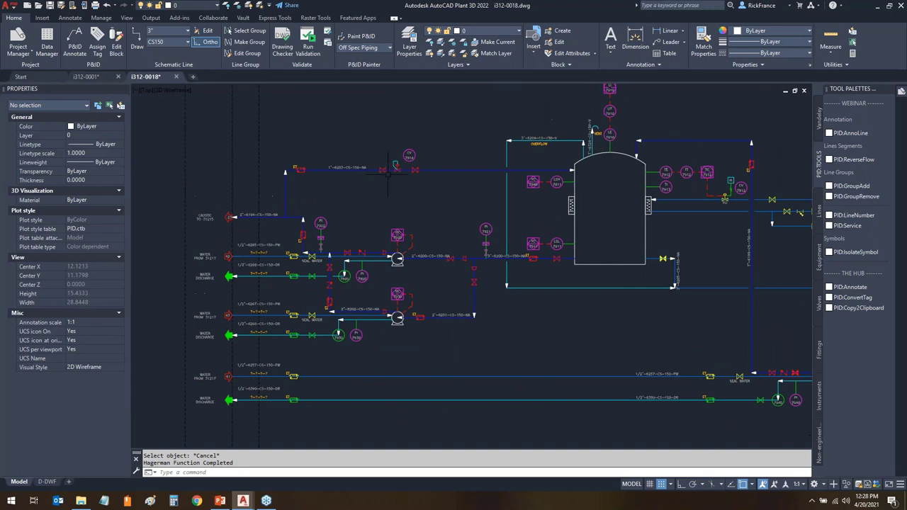
pyautogui.click(423, 377)
pyautogui.rightClick(423, 377)
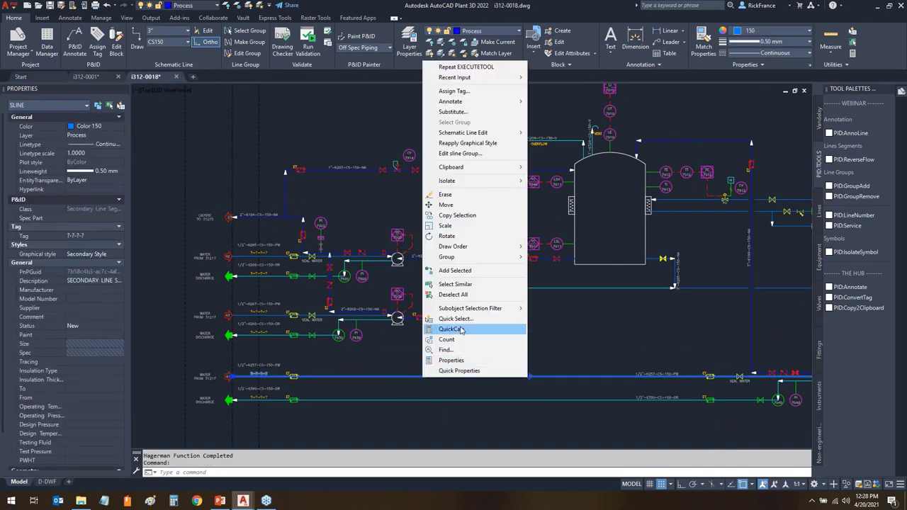
pyautogui.click(462, 284)
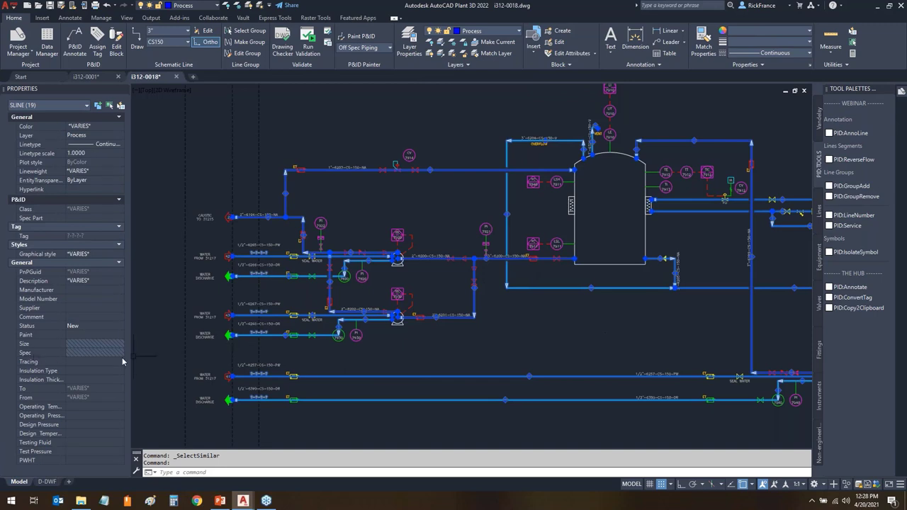
pyautogui.click(106, 352)
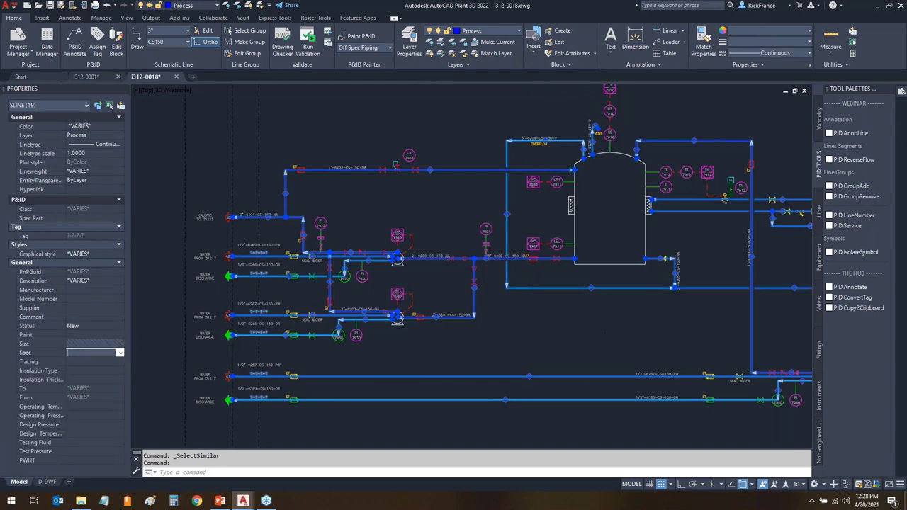
pyautogui.click(119, 353)
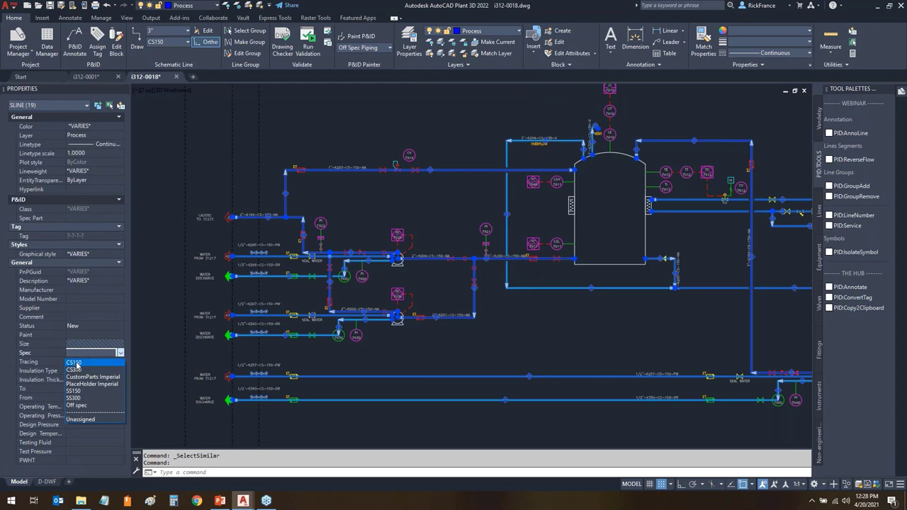
pyautogui.click(80, 389)
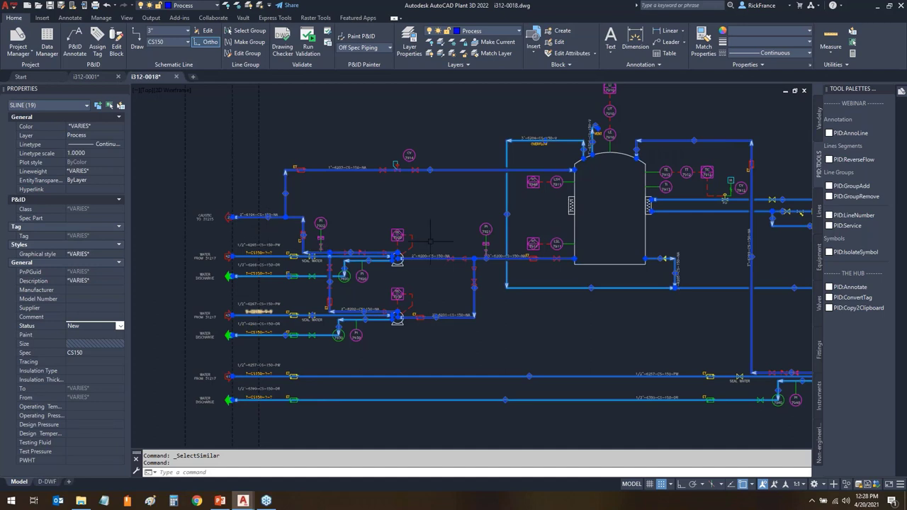
pyautogui.press('Escape')
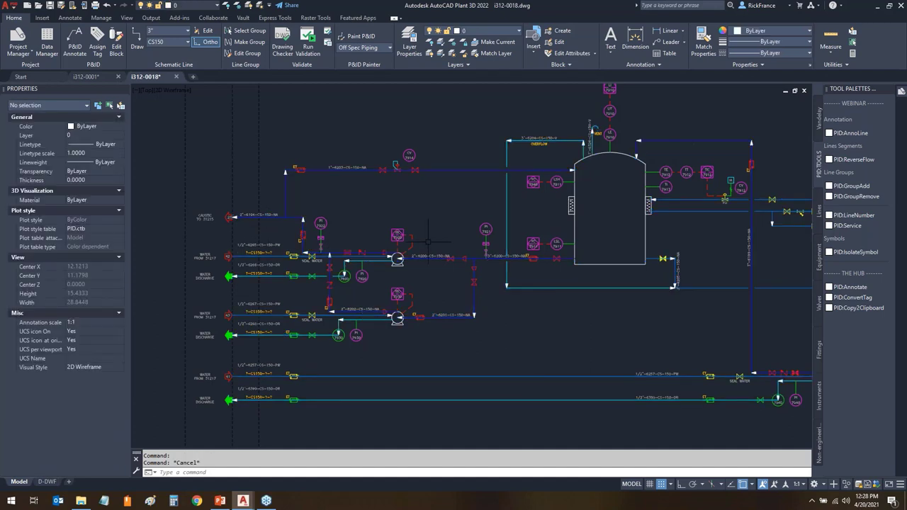
# - Select the six left water lines and set their Size to 1/2" in Properties
pyautogui.scroll(4, 224, 353)
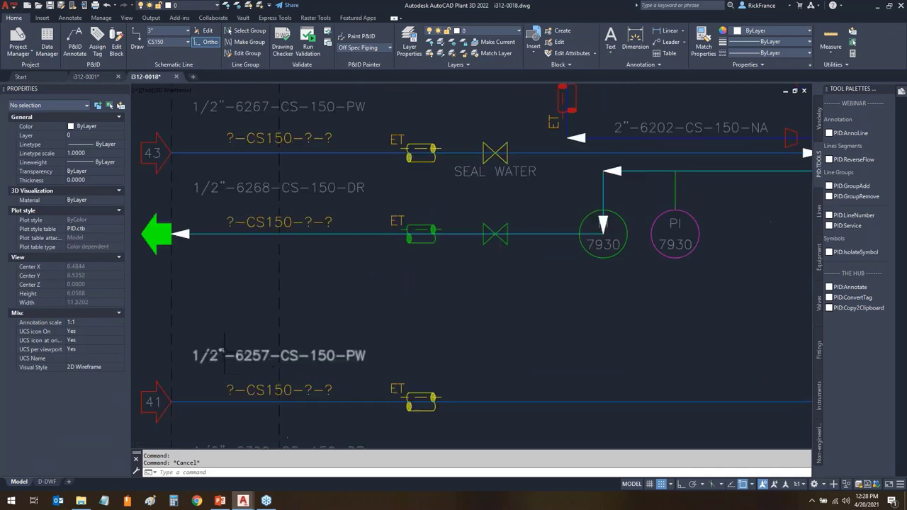
pyautogui.scroll(-4, 383, 365)
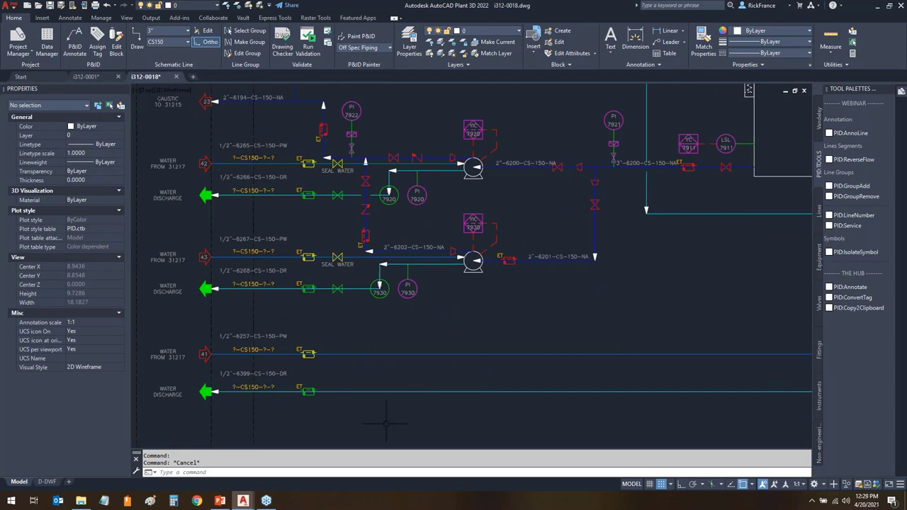
pyautogui.scroll(-5, 386, 424)
pyautogui.scroll(2, 480, 376)
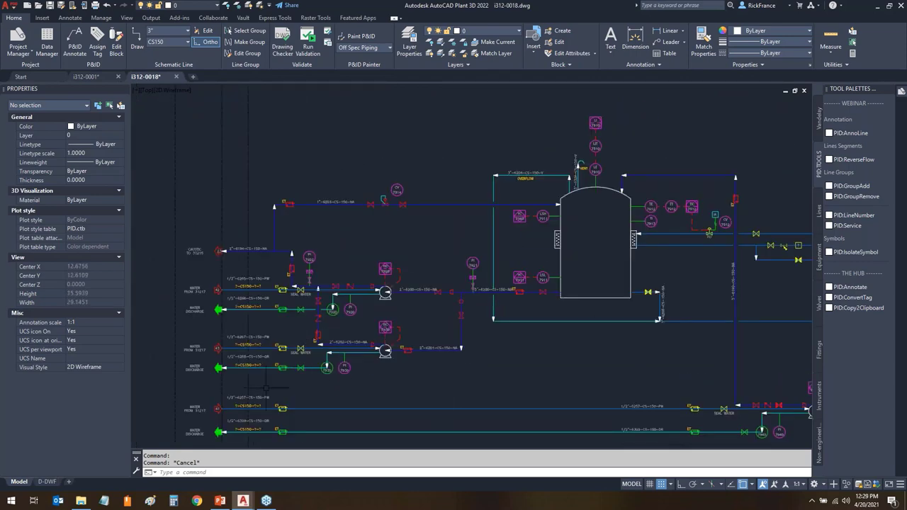
pyautogui.moveTo(267, 389); pyautogui.dragTo(279, 350, button='middle')
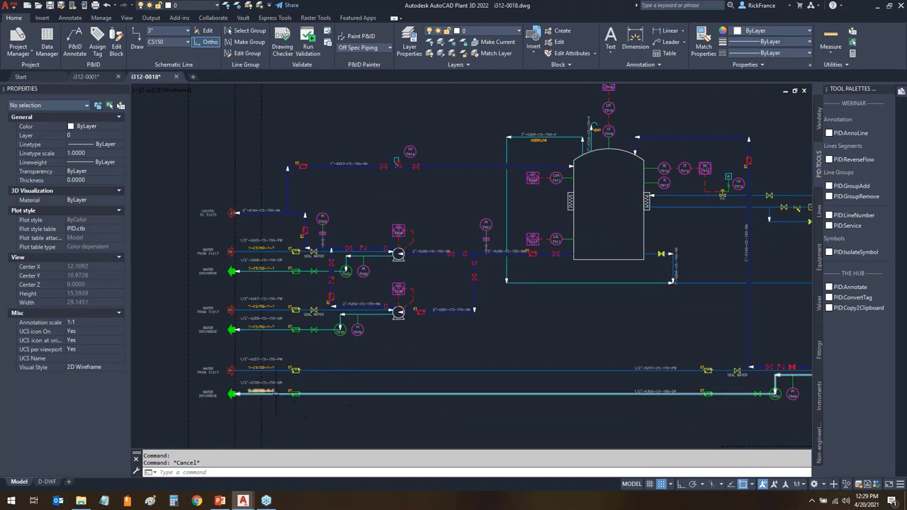
pyautogui.moveTo(343, 408); pyautogui.dragTo(320, 356)
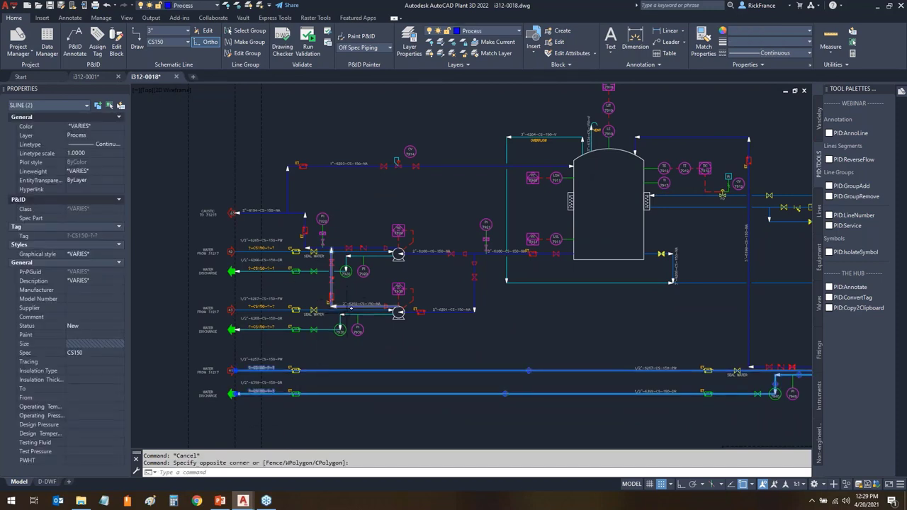
pyautogui.click(322, 309)
pyautogui.click(323, 329)
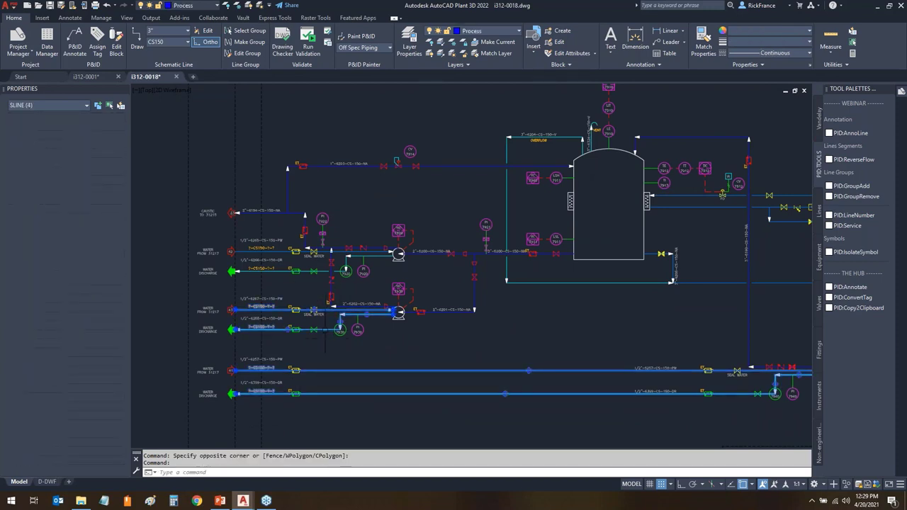
pyautogui.click(279, 271)
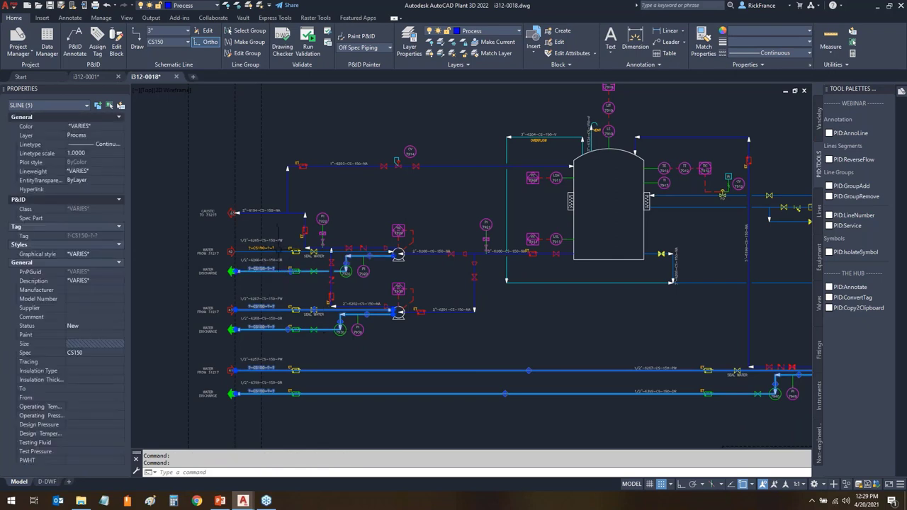
pyautogui.click(279, 251)
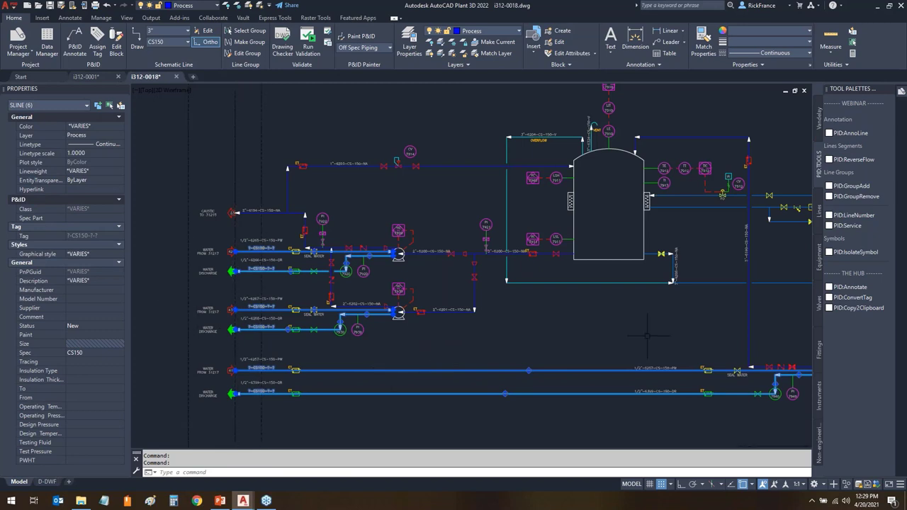
pyautogui.click(107, 344)
pyautogui.click(120, 345)
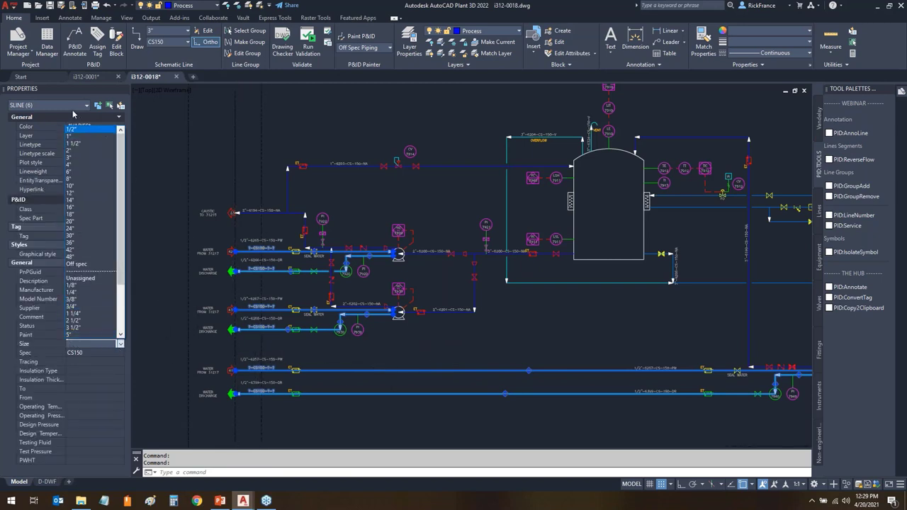
pyautogui.click(75, 130)
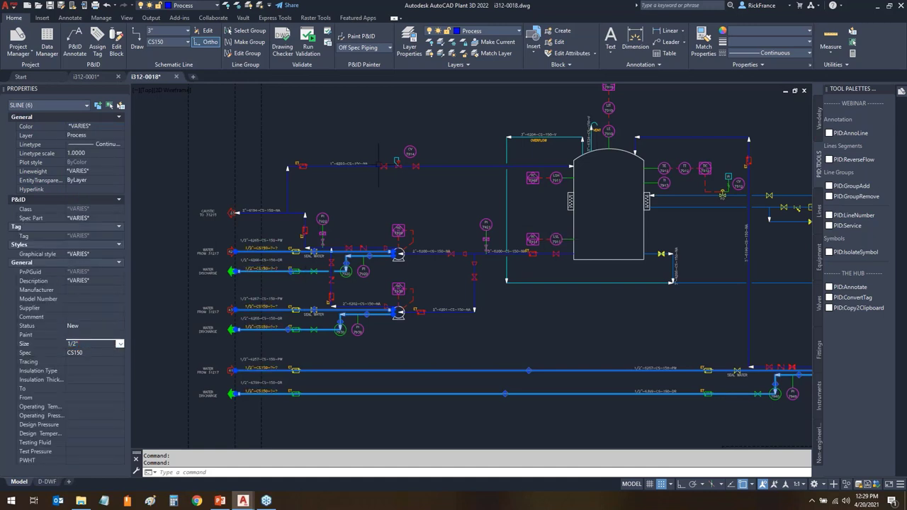
# - Set the outgoing pipe lines on the right to a 1" size
pyautogui.press('Escape')
pyautogui.click(467, 166)
pyautogui.click(680, 262)
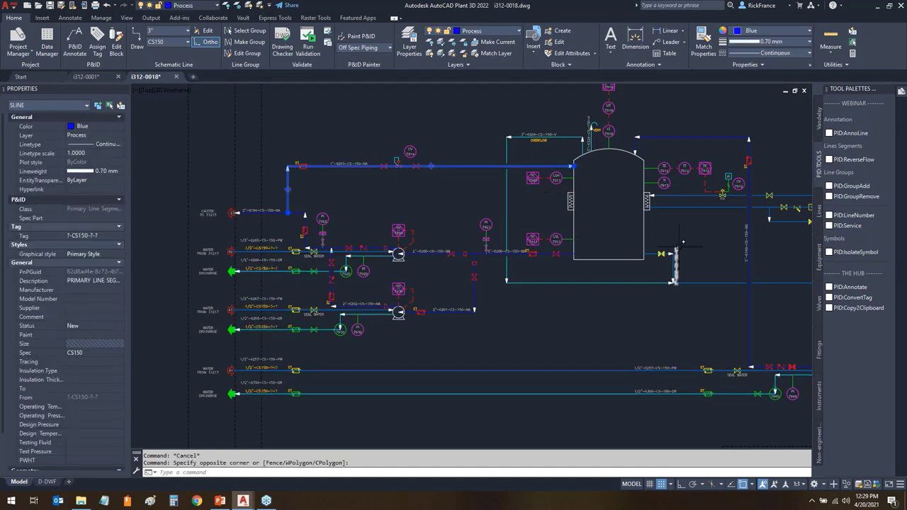
pyautogui.moveTo(680, 263); pyautogui.dragTo(216, 289, button='middle')
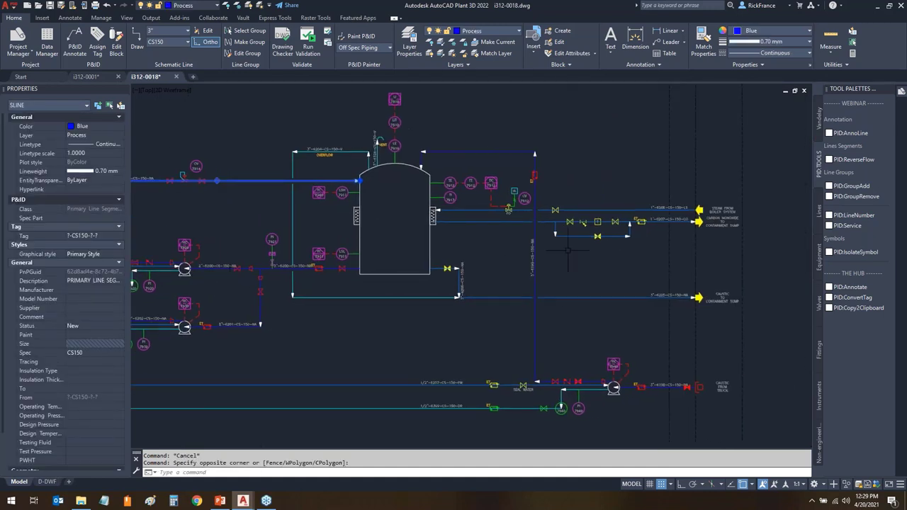
pyautogui.click(626, 209)
pyautogui.click(616, 245)
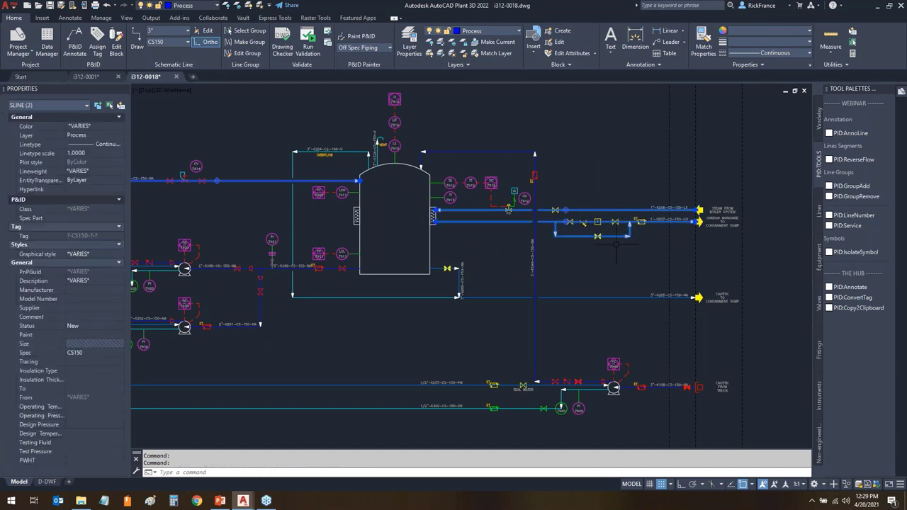
pyautogui.click(626, 233)
pyautogui.click(119, 345)
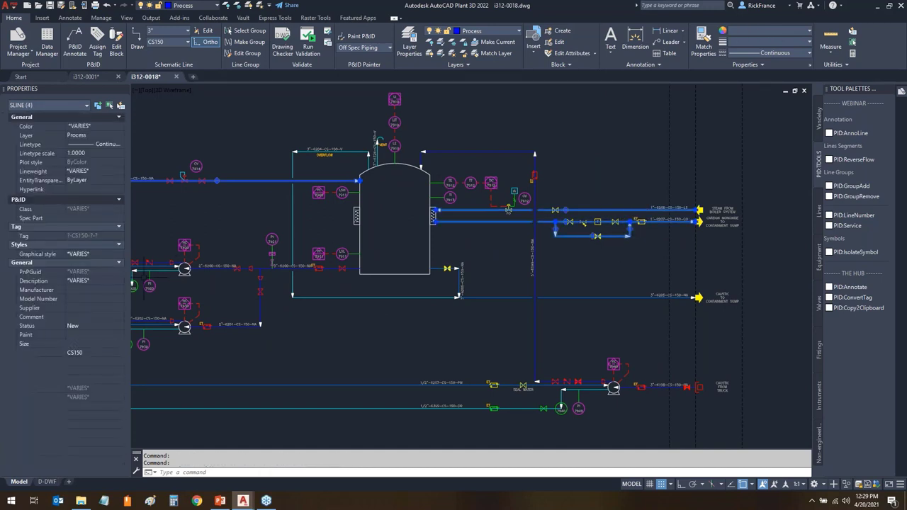
pyautogui.click(120, 345)
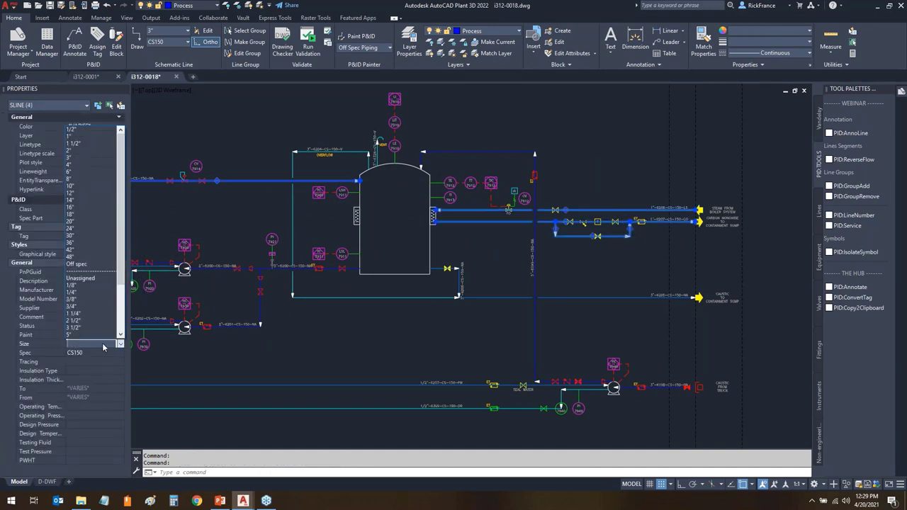
pyautogui.click(88, 138)
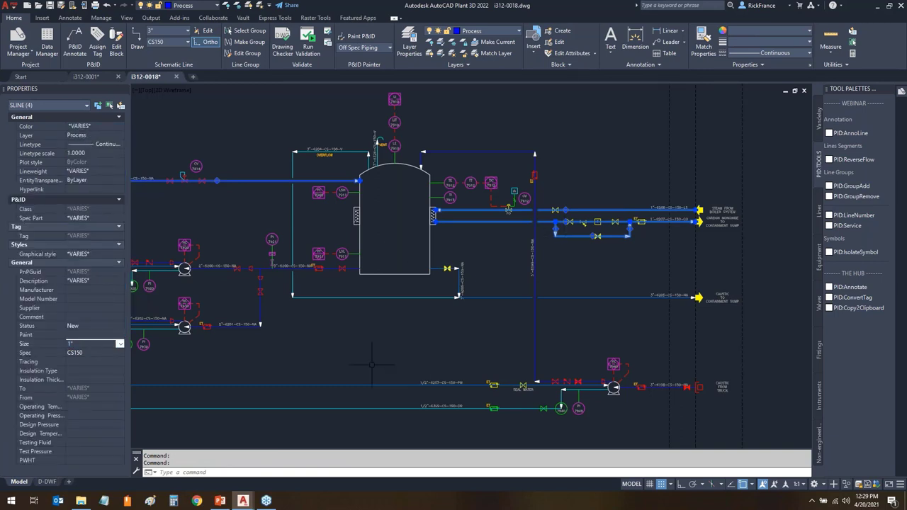
# - Set the four pipe lines around the pumps to a 2" size
pyautogui.press('Escape')
pyautogui.scroll(-2, 487, 365)
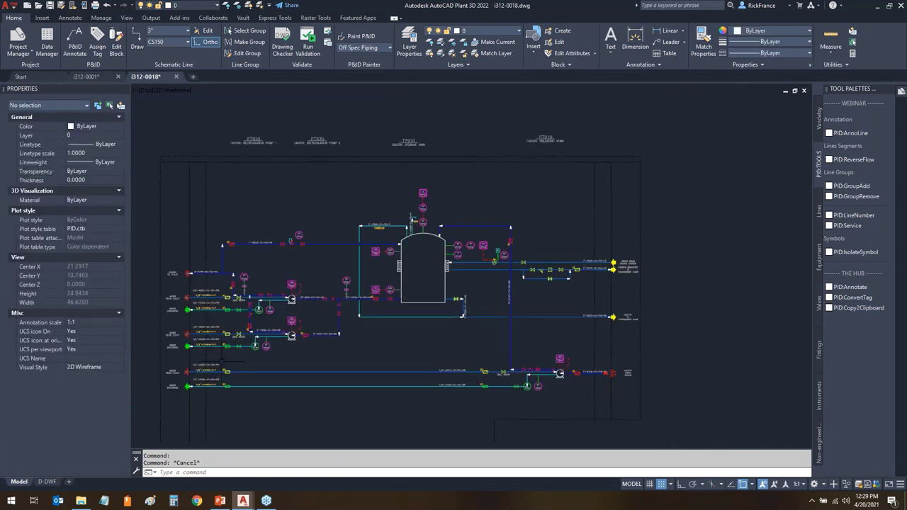
pyautogui.scroll(2, 220, 360)
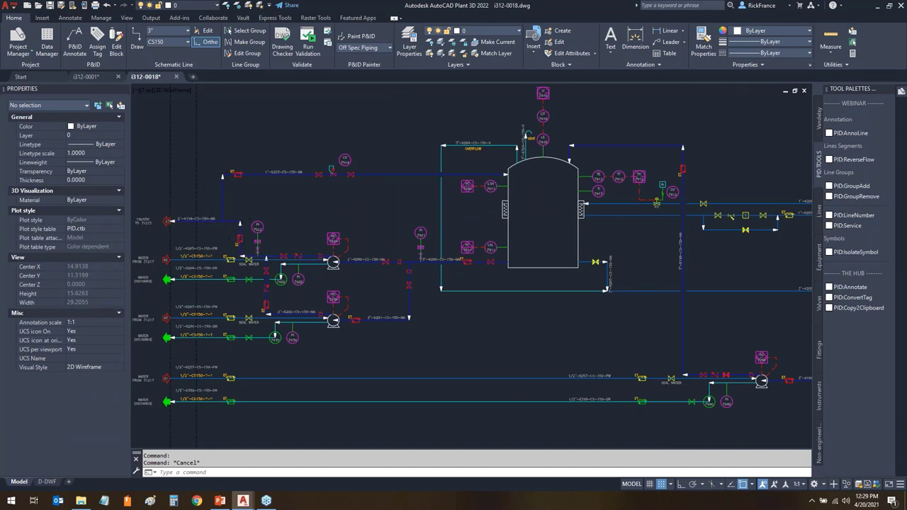
pyautogui.click(283, 256)
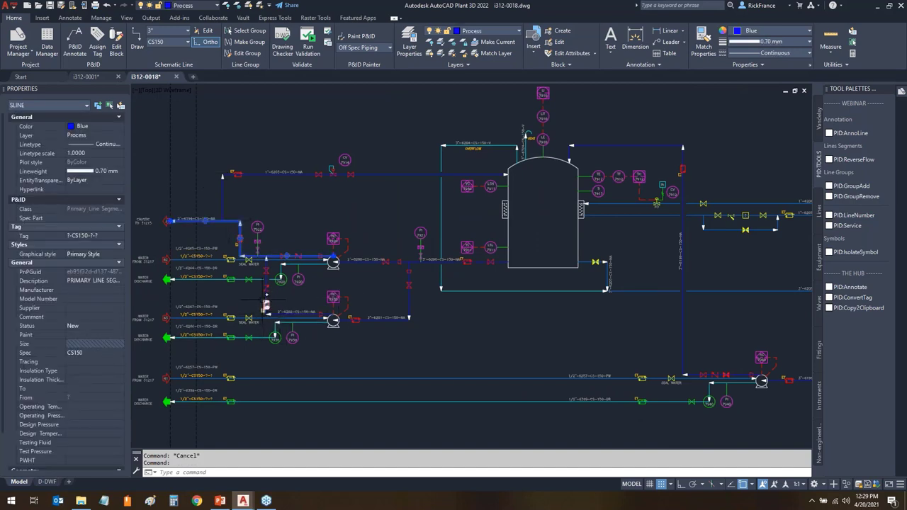
pyautogui.click(266, 301)
pyautogui.click(360, 262)
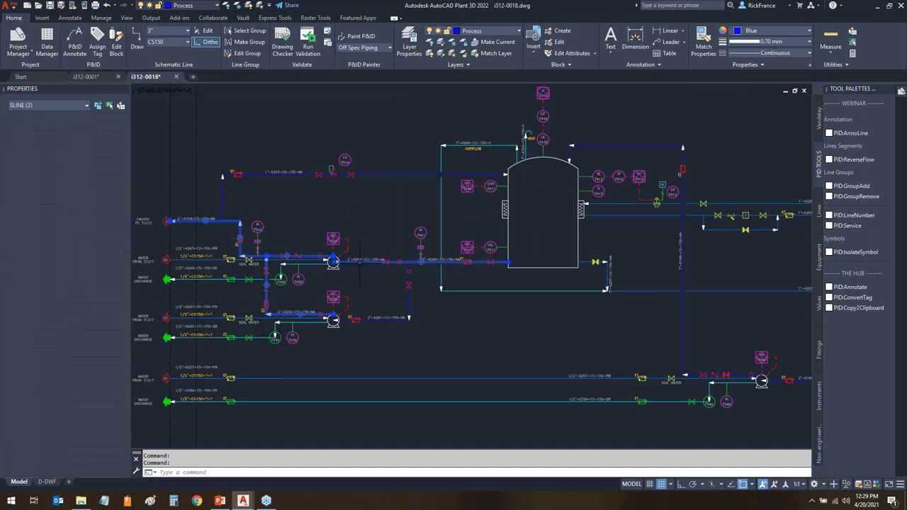
pyautogui.click(409, 304)
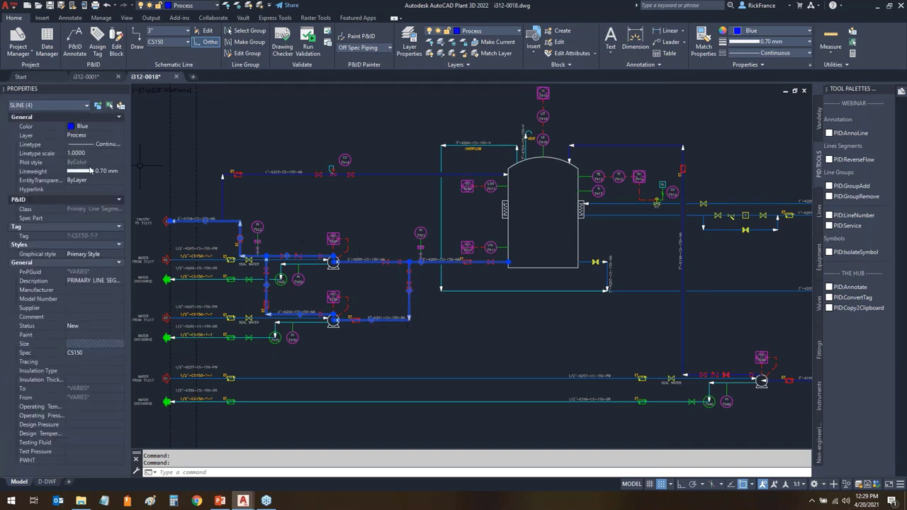
pyautogui.click(100, 344)
pyautogui.click(101, 353)
pyautogui.click(119, 344)
pyautogui.click(122, 346)
pyautogui.click(71, 153)
pyautogui.press('Escape')
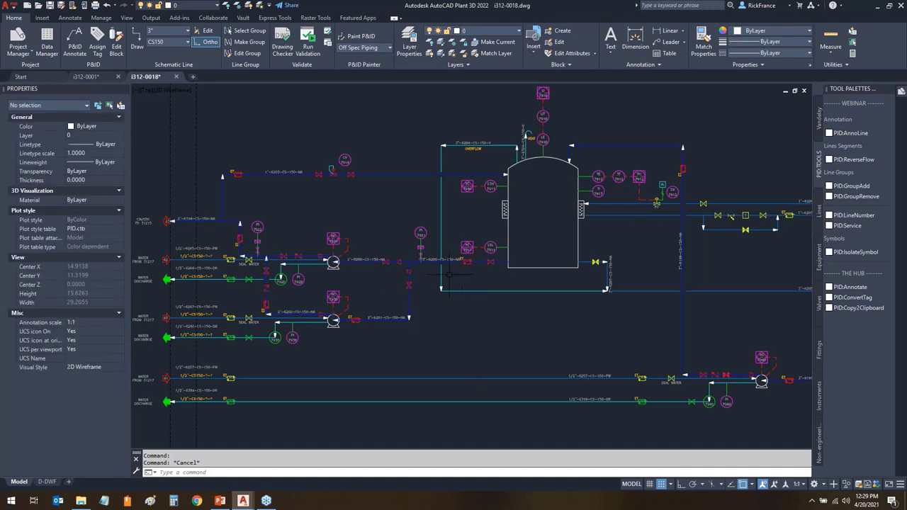
# - Select the vessel inlet, overflow, outlet, 3"-6199 and 3"-6198 caustic lines
pyautogui.scroll(2, 445, 264)
pyautogui.click(445, 261)
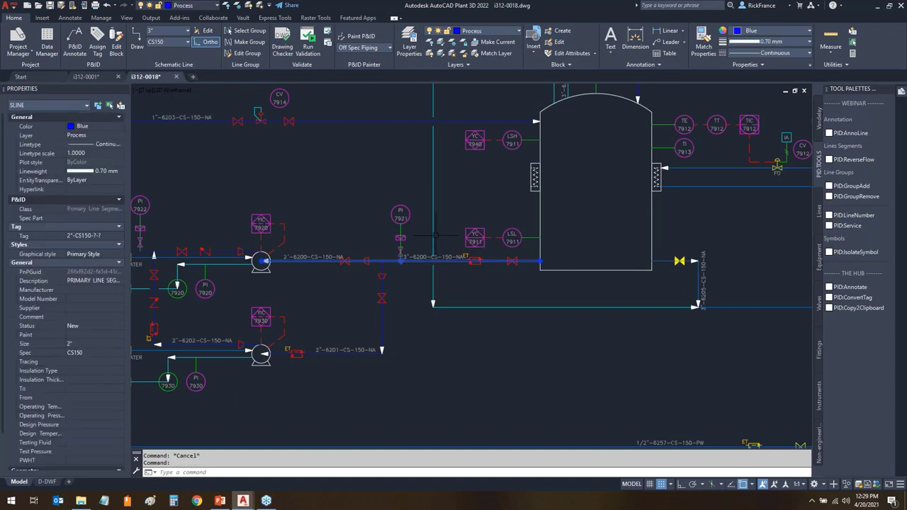
pyautogui.click(433, 273)
pyautogui.scroll(-2, 519, 289)
pyautogui.moveTo(520, 289); pyautogui.dragTo(312, 305, button='middle')
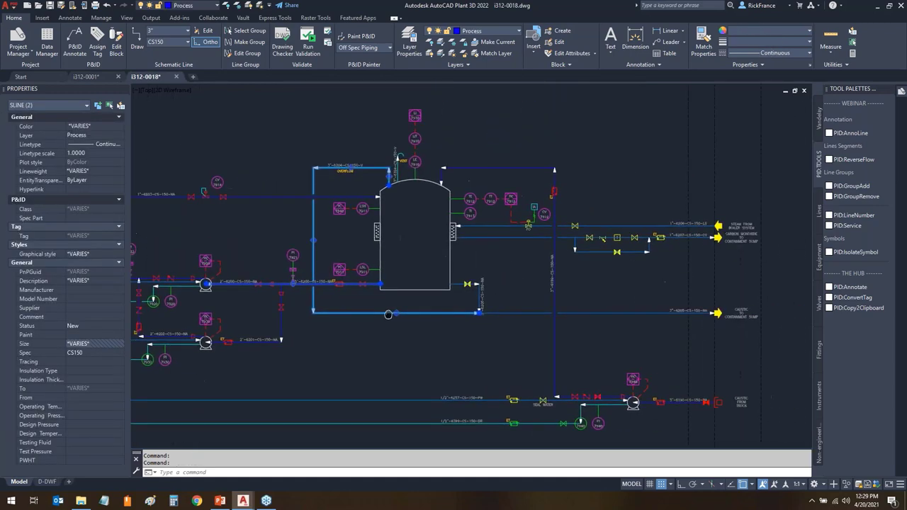
pyautogui.scroll(2, 370, 310)
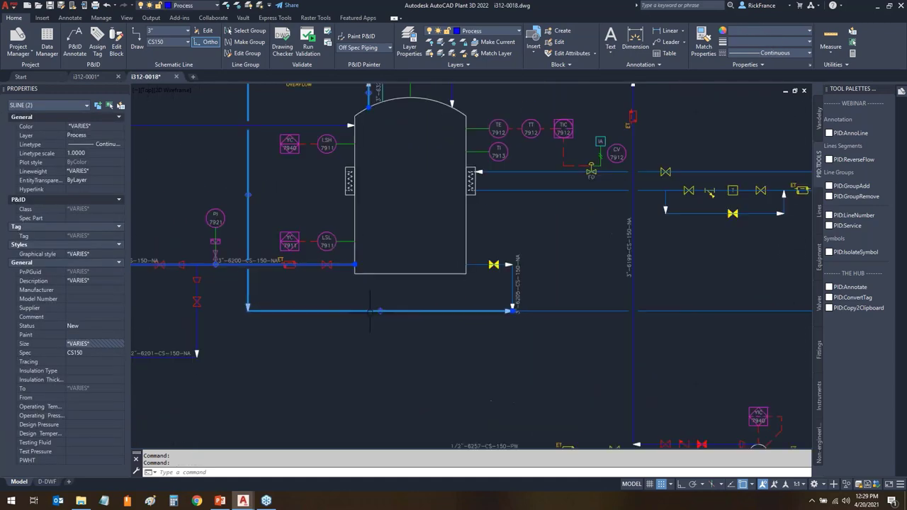
pyautogui.click(512, 287)
pyautogui.click(632, 294)
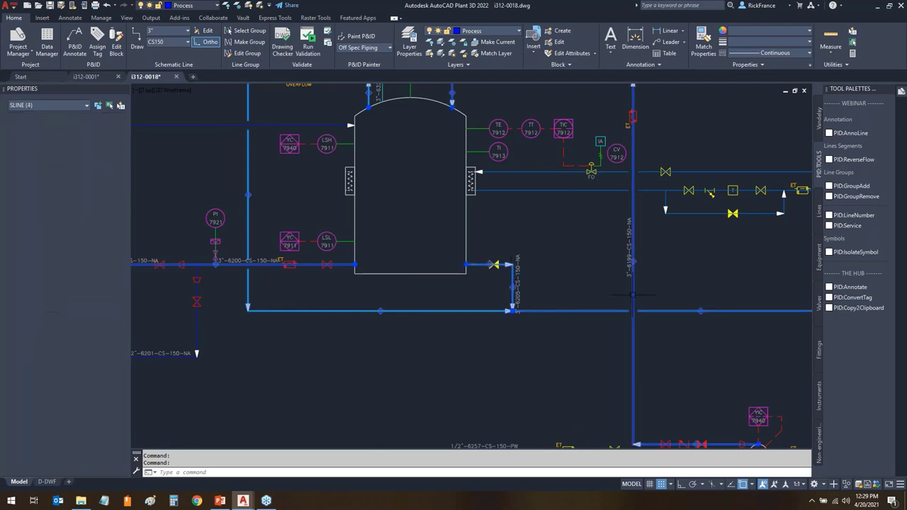
pyautogui.scroll(-4, 623, 305)
pyautogui.scroll(4, 680, 347)
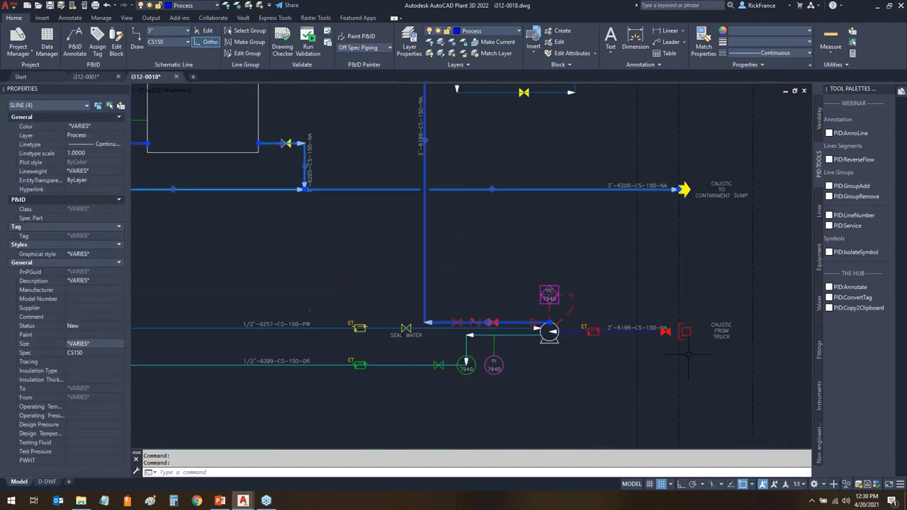
pyautogui.click(578, 331)
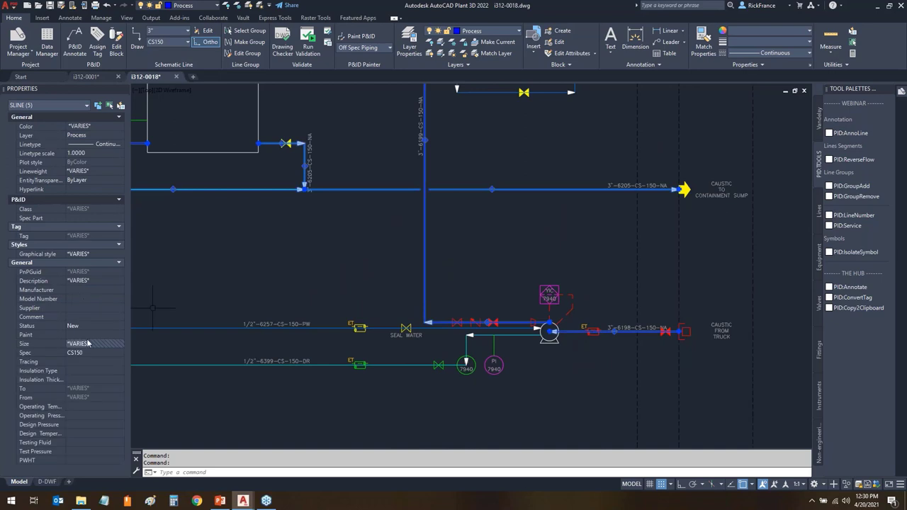
# - Set the five selected lines to a 3" size in Properties
pyautogui.click(94, 343)
pyautogui.click(94, 343)
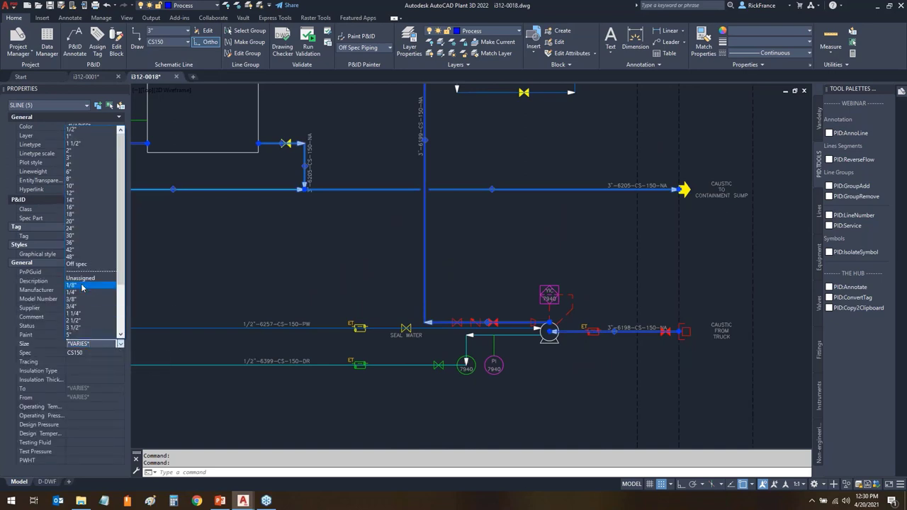
pyautogui.click(84, 157)
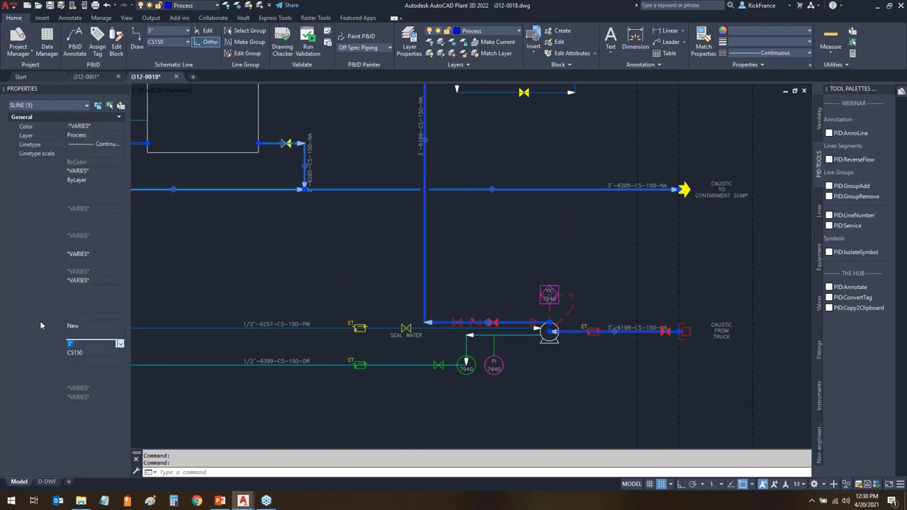
pyautogui.press('Escape')
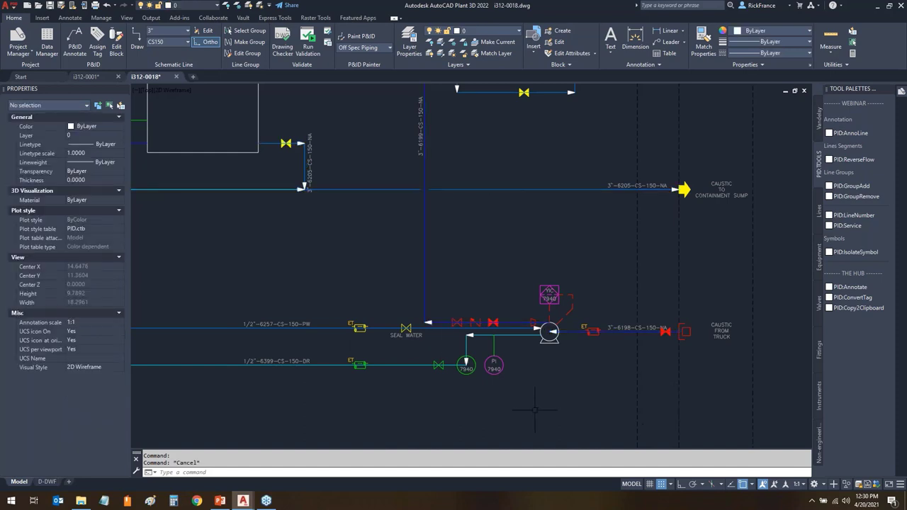
pyautogui.scroll(-4, 629, 360)
pyautogui.moveTo(629, 360); pyautogui.dragTo(643, 354, button='middle')
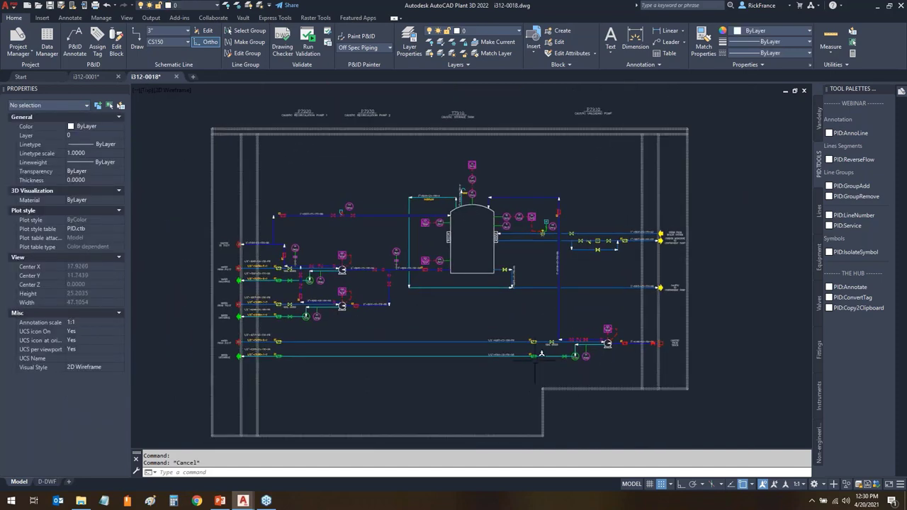
# - Zoom to the ?-CS150-?-? vent line from Data Manager's Pipe Line Segments grid, then close Data Manager
pyautogui.click(47, 45)
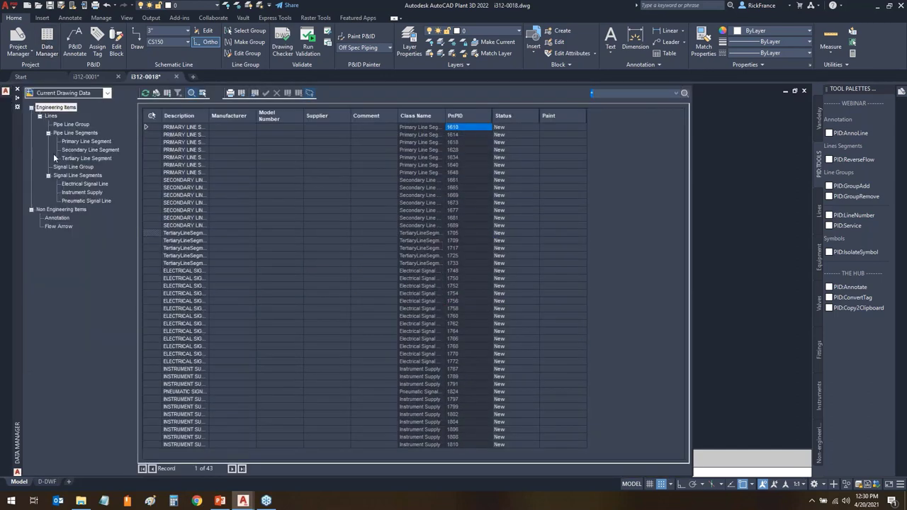
pyautogui.click(75, 133)
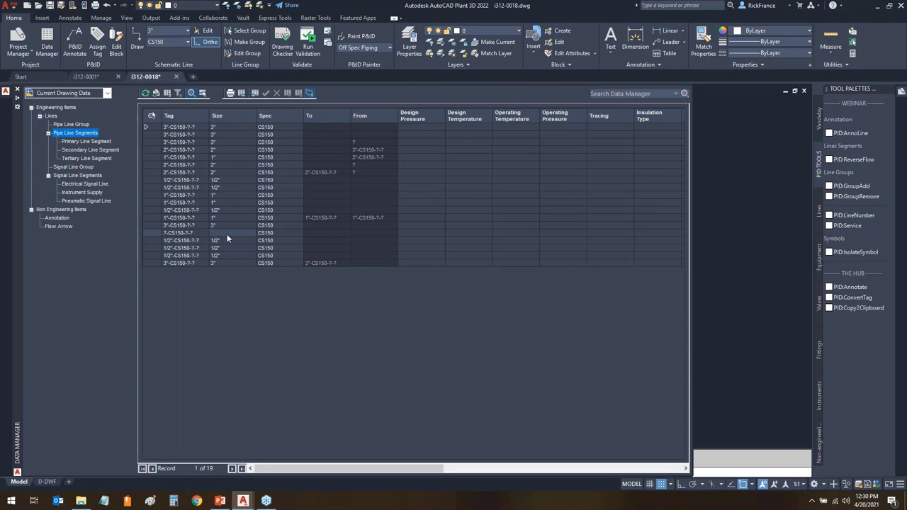
pyautogui.click(153, 233)
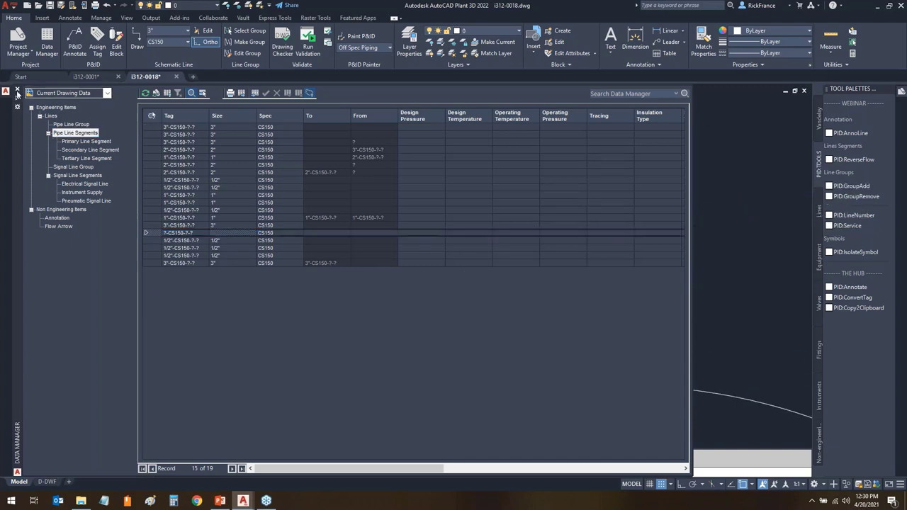
pyautogui.hotkey('ctrl', '4')
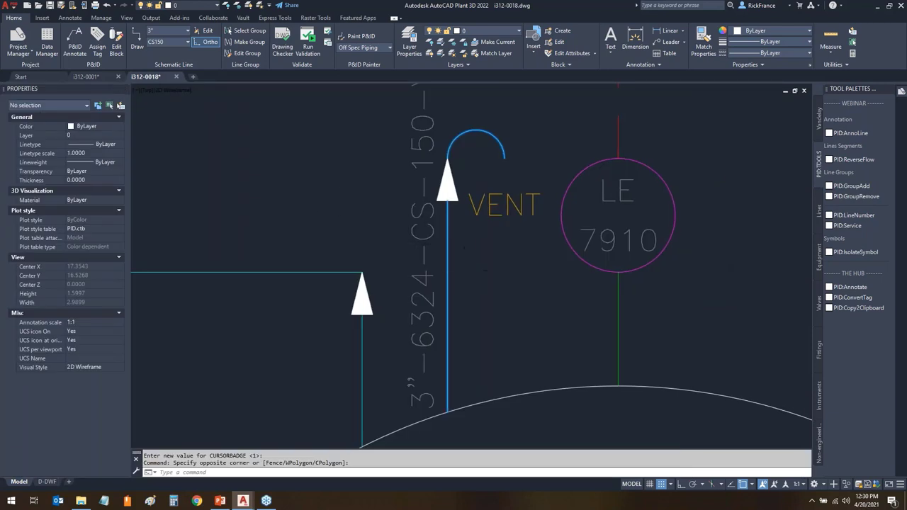
# - Set the vent line's size to 3" so it reads 3"-CS150-?-?
pyautogui.scroll(-2, 484, 270)
pyautogui.click(454, 283)
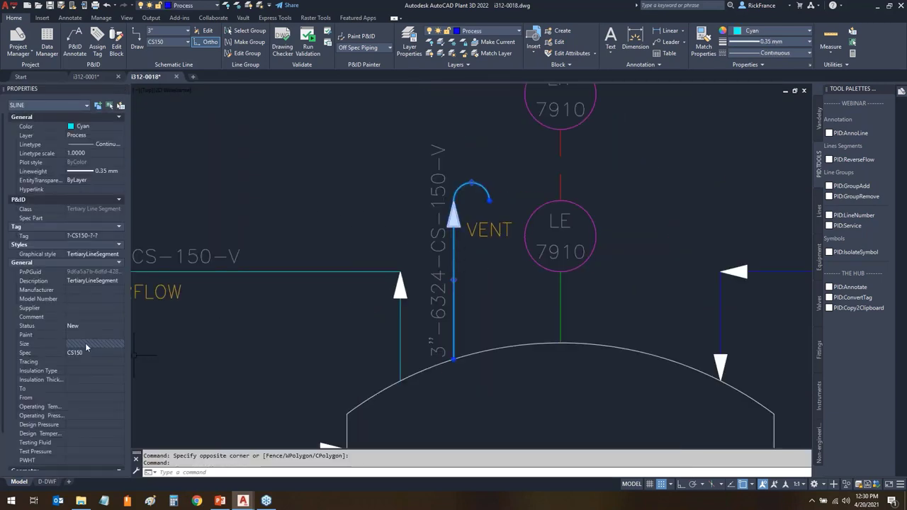
pyautogui.click(86, 347)
pyautogui.click(121, 345)
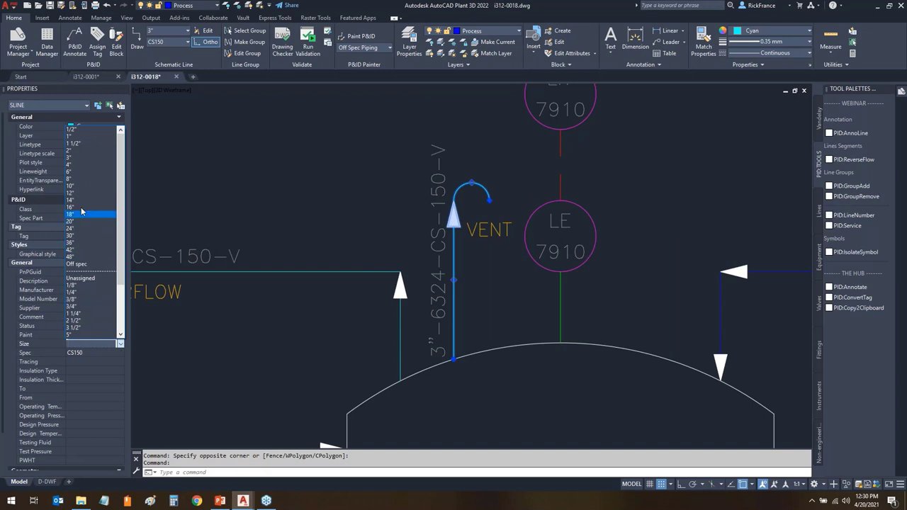
pyautogui.click(81, 157)
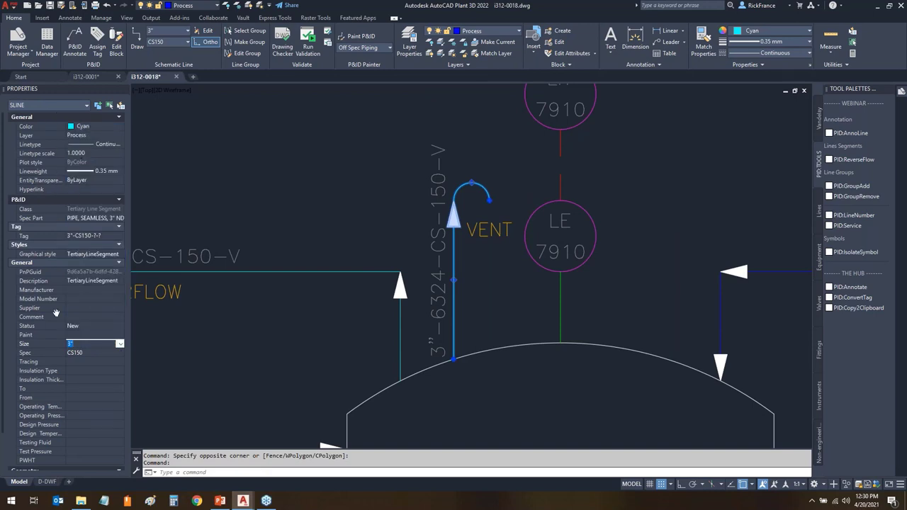
pyautogui.press('Escape')
# - Zoom and pan to centre the view on the lower pump discharge lines
pyautogui.scroll(-8, 488, 256)
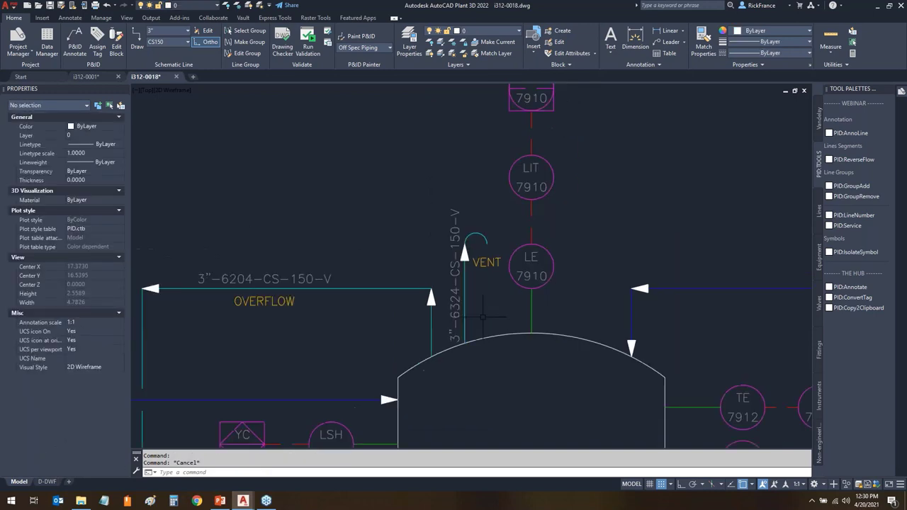
pyautogui.scroll(10, 184, 425)
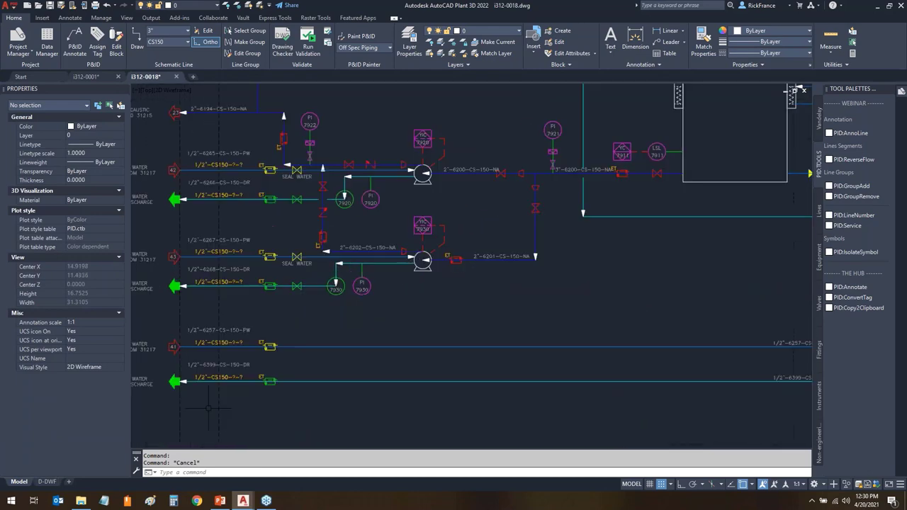
pyautogui.scroll(-3, 255, 356)
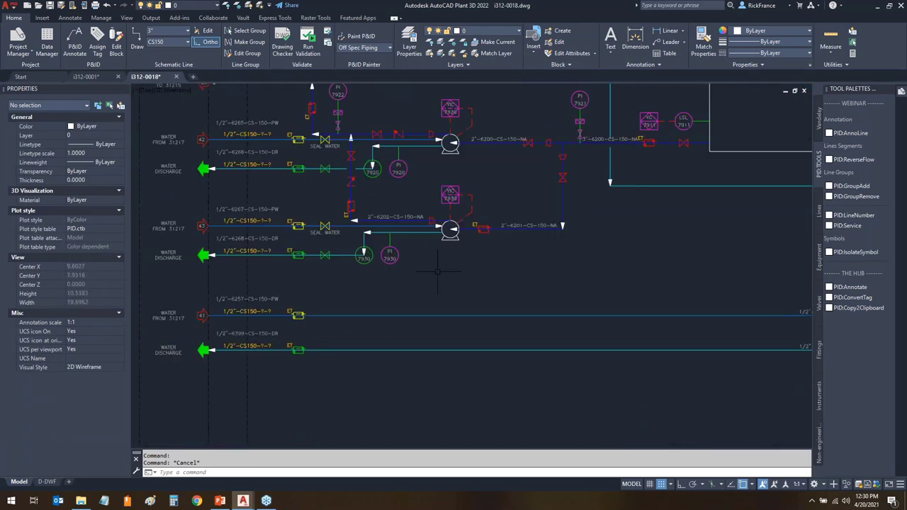
pyautogui.scroll(-3, 439, 266)
pyautogui.moveTo(440, 277)
pyautogui.mouseDown(button='middle')
pyautogui.moveTo(432, 302)
pyautogui.moveTo(391, 282)
pyautogui.mouseUp(button='middle')
pyautogui.scroll(3, 432, 304)
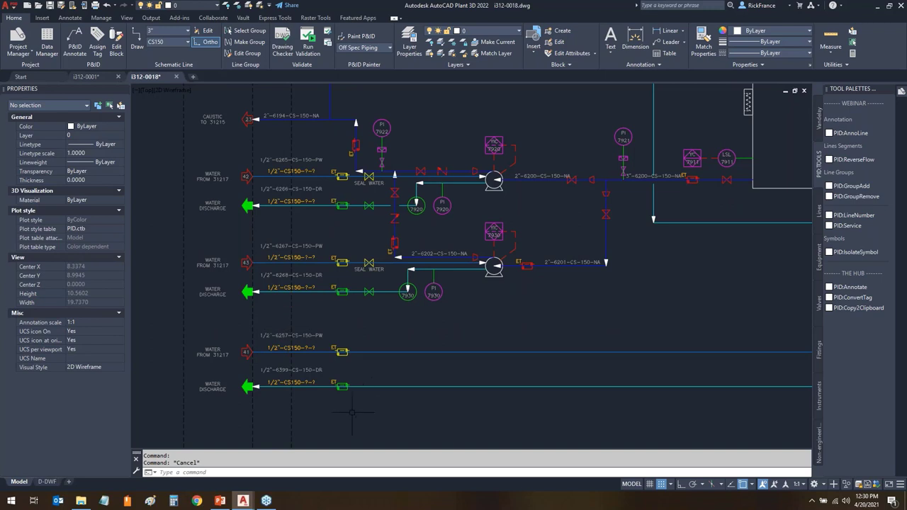
pyautogui.scroll(2, 365, 406)
pyautogui.moveTo(406, 402); pyautogui.dragTo(437, 383, button='middle')
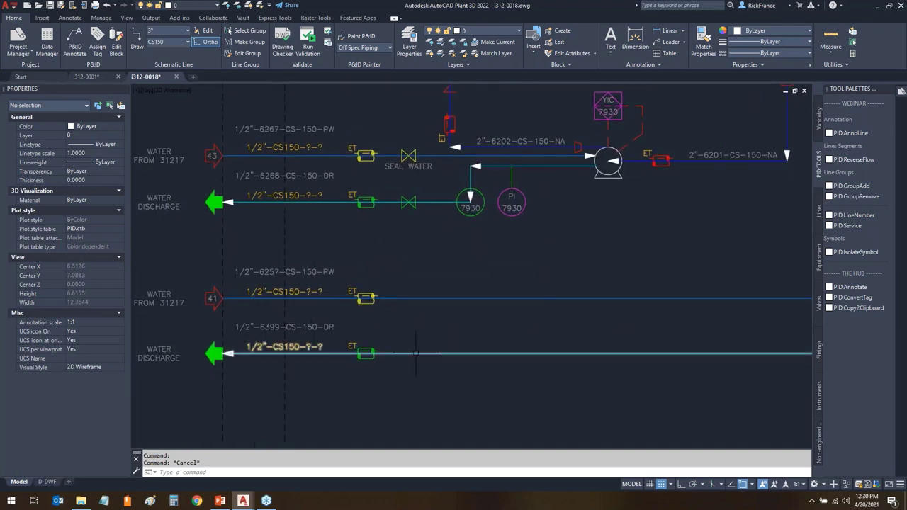
# - Assign the bottom discharge line tag 1/2"-CS150-DR-6399 with DR - DRAIN service
pyautogui.click(416, 353)
pyautogui.rightClick(416, 353)
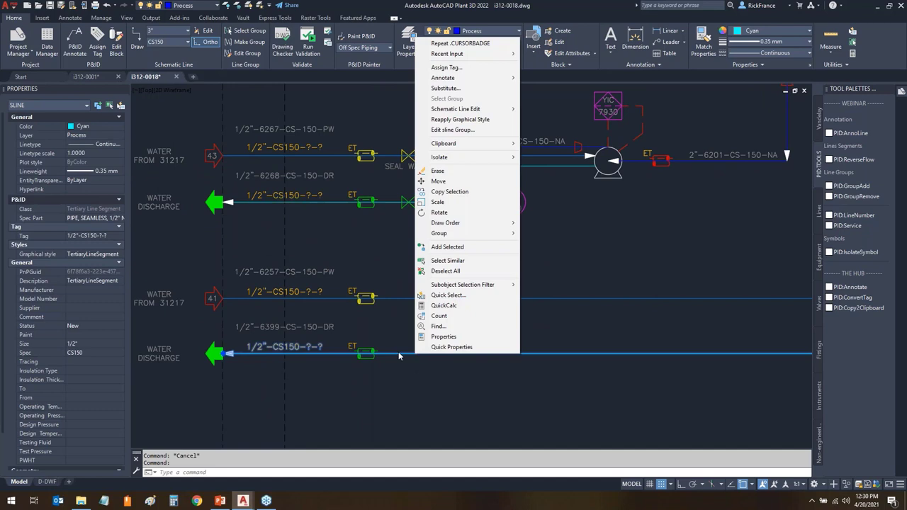
pyautogui.click(446, 67)
pyautogui.click(667, 327)
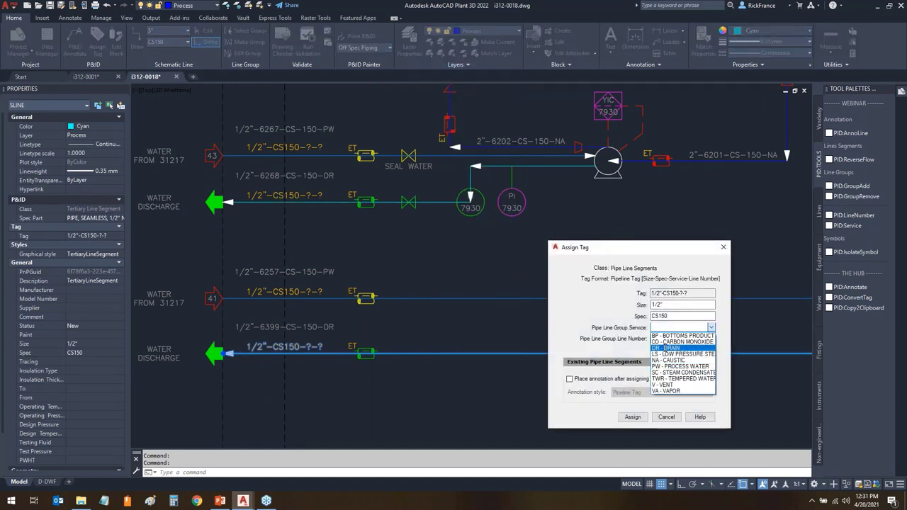
pyautogui.click(669, 348)
pyautogui.click(659, 341)
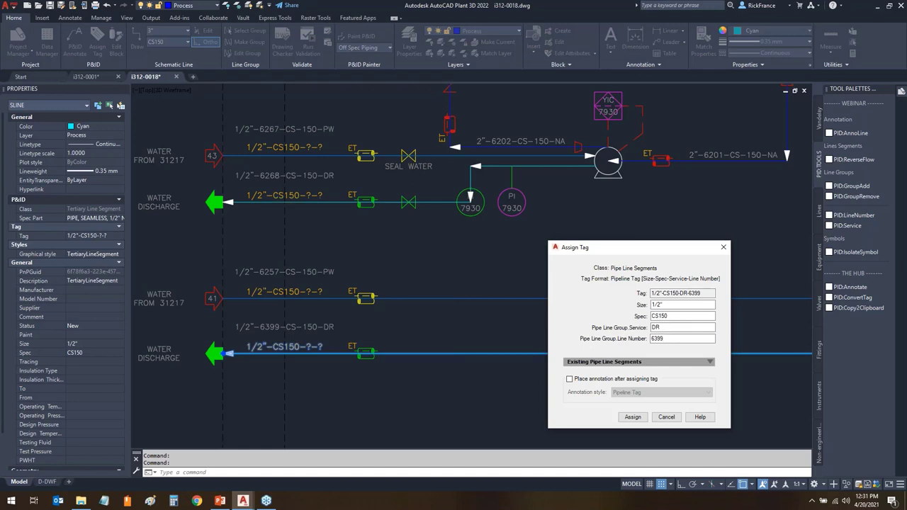
pyautogui.click(632, 417)
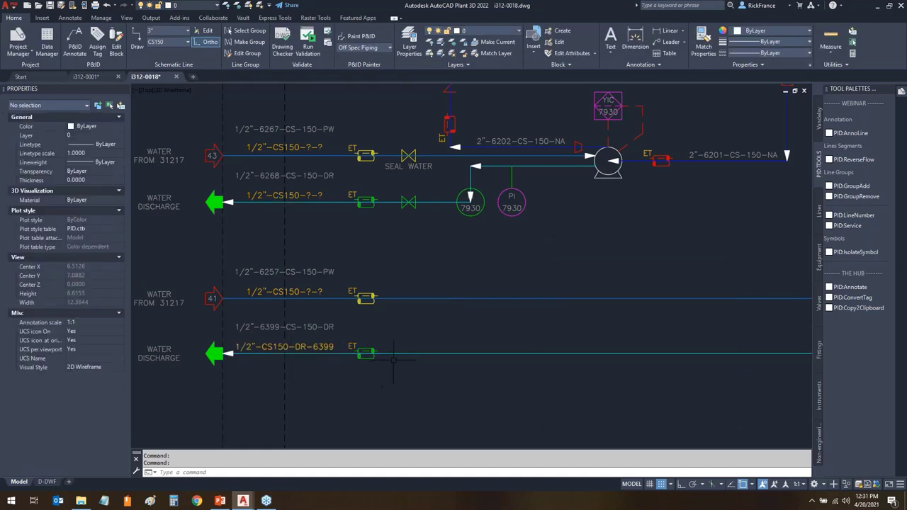
pyautogui.press('Escape')
# - Edit the water line's Sline Group to service PW and line number 6257
pyautogui.click(420, 298)
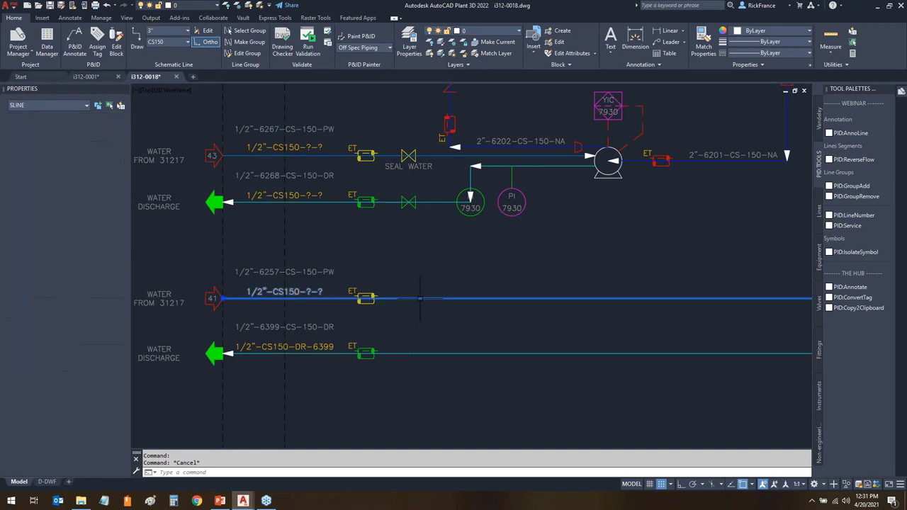
pyautogui.rightClick(421, 298)
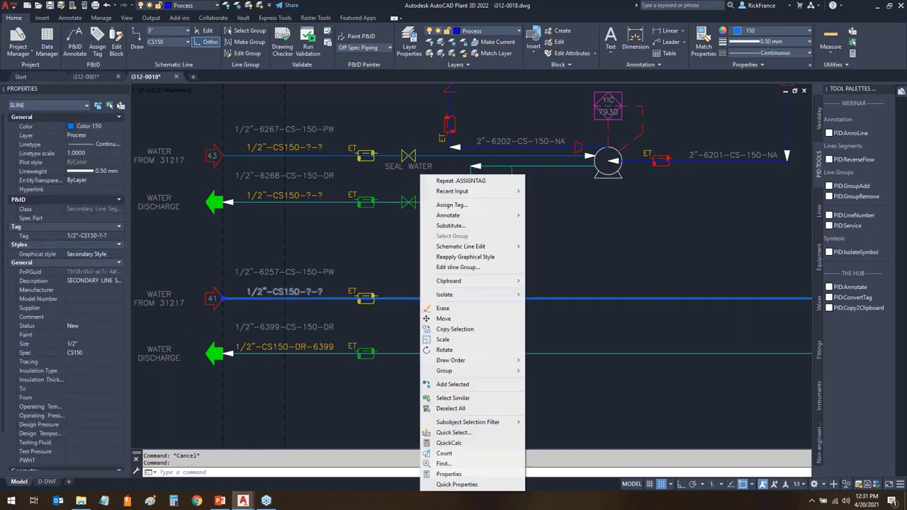
pyautogui.click(463, 269)
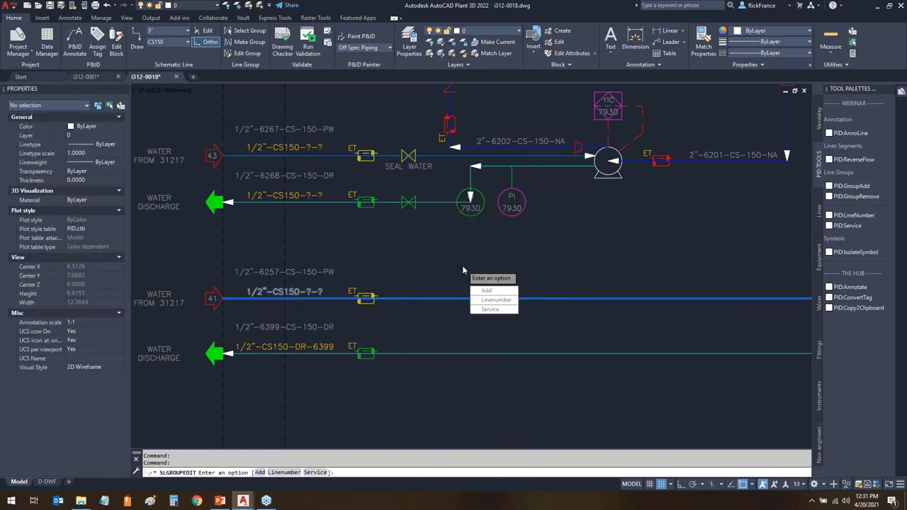
pyautogui.click(494, 310)
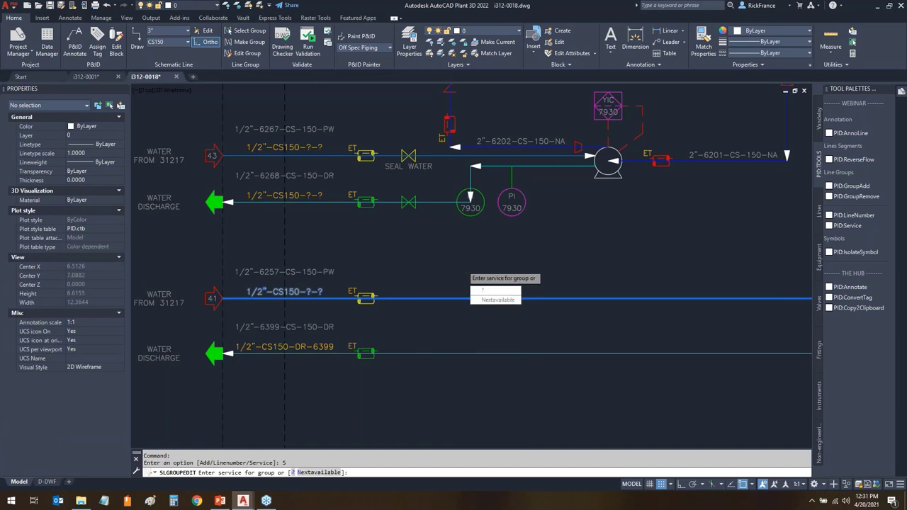
pyautogui.write('PW')
pyautogui.press('Return')
pyautogui.click(496, 326)
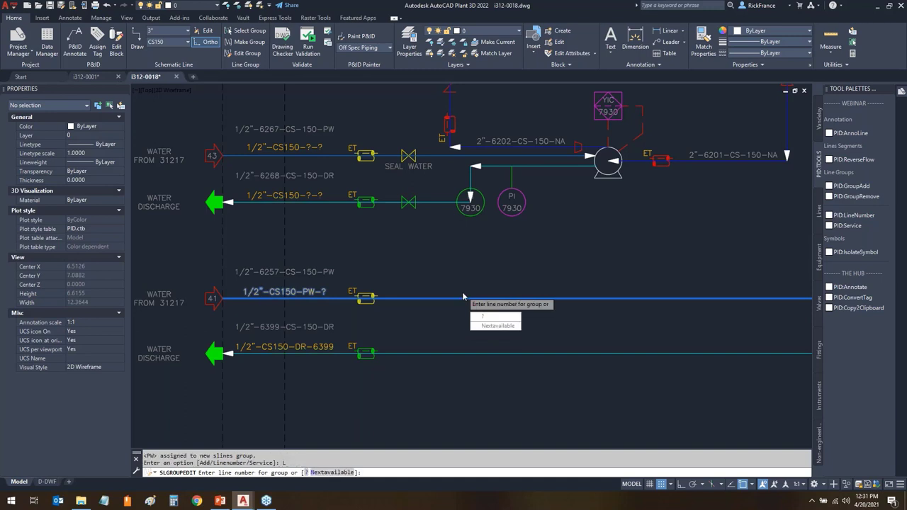
pyautogui.write('6257')
pyautogui.press('Return')
pyautogui.press('Return')
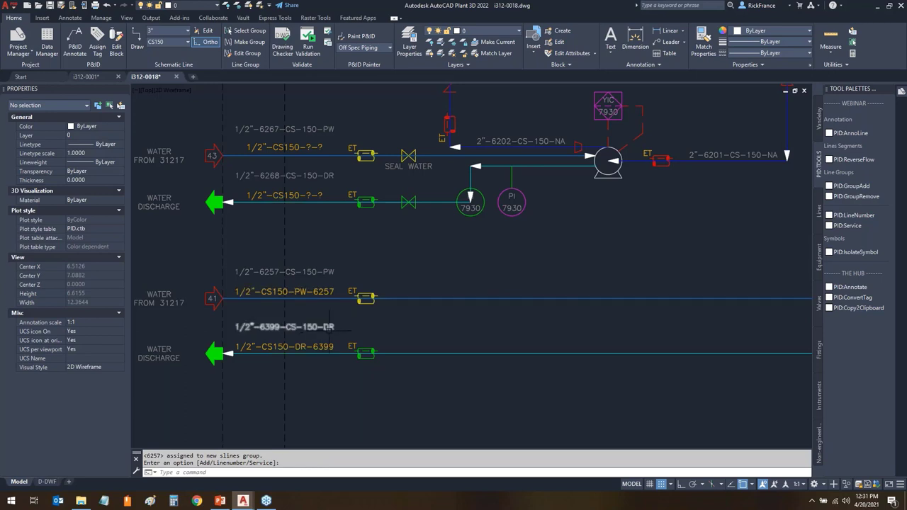
# - Erase the old 6399 and 6257 text tags
pyautogui.click(320, 328)
pyautogui.click(324, 268)
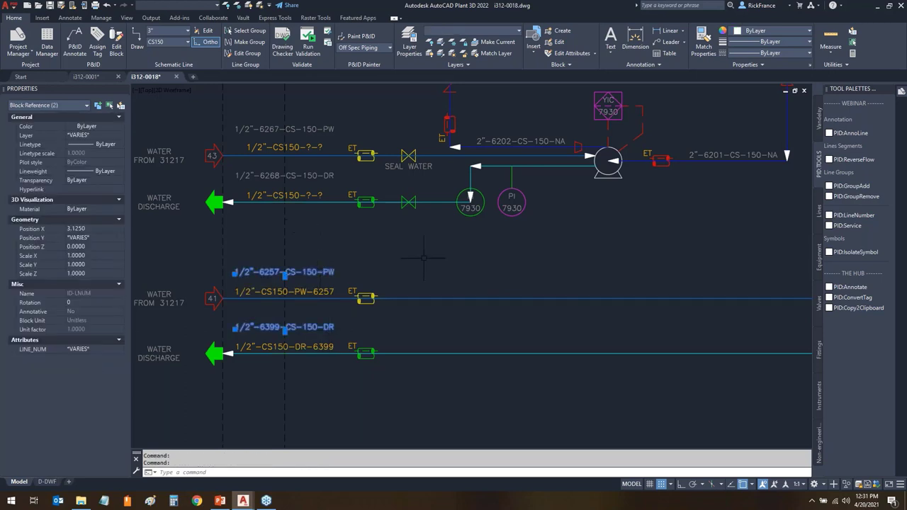
pyautogui.press('Delete')
pyautogui.scroll(-1, 425, 255)
# - Apply DR service to the upper and lower water discharge lines with PID:Service
pyautogui.moveTo(433, 232); pyautogui.dragTo(401, 314, button='middle')
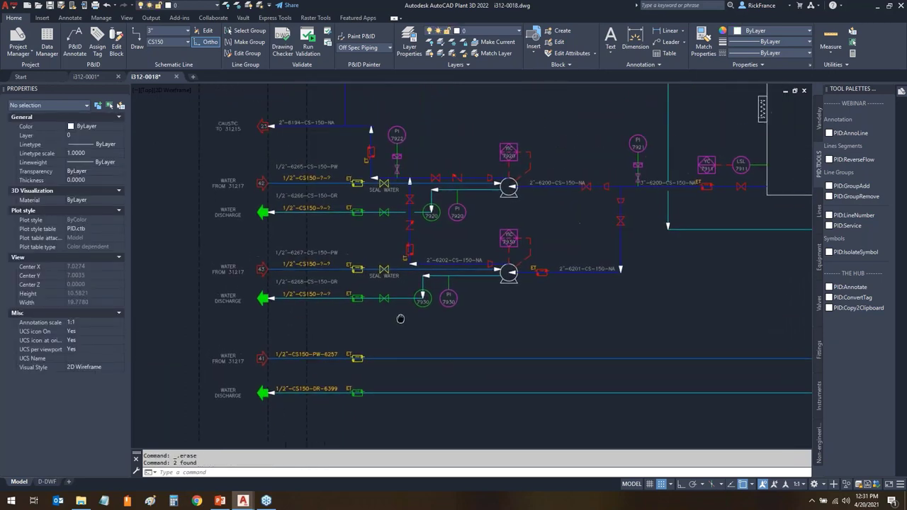
pyautogui.scroll(2, 302, 168)
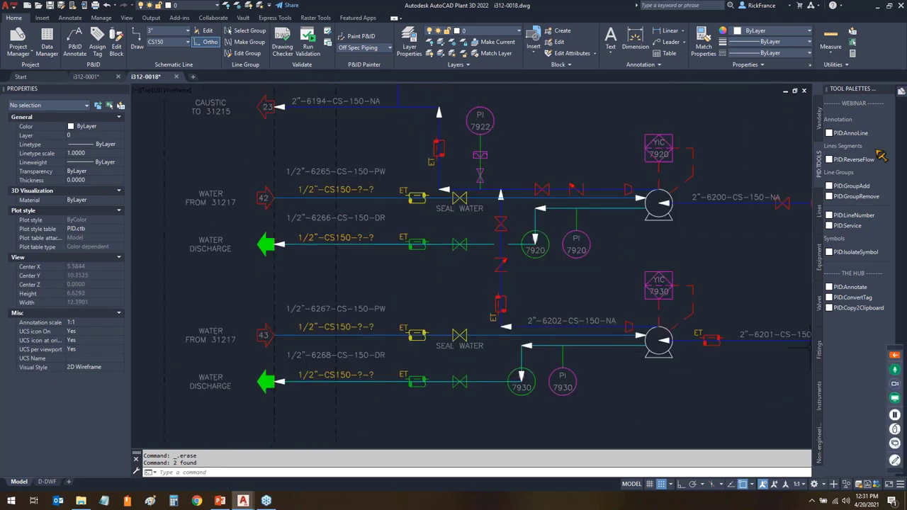
pyautogui.moveTo(856, 196)
pyautogui.mouseDown()
pyautogui.moveTo(830, 196)
pyautogui.moveTo(799, 222)
pyautogui.moveTo(833, 238)
pyautogui.moveTo(889, 245)
pyautogui.moveTo(869, 199)
pyautogui.mouseUp()
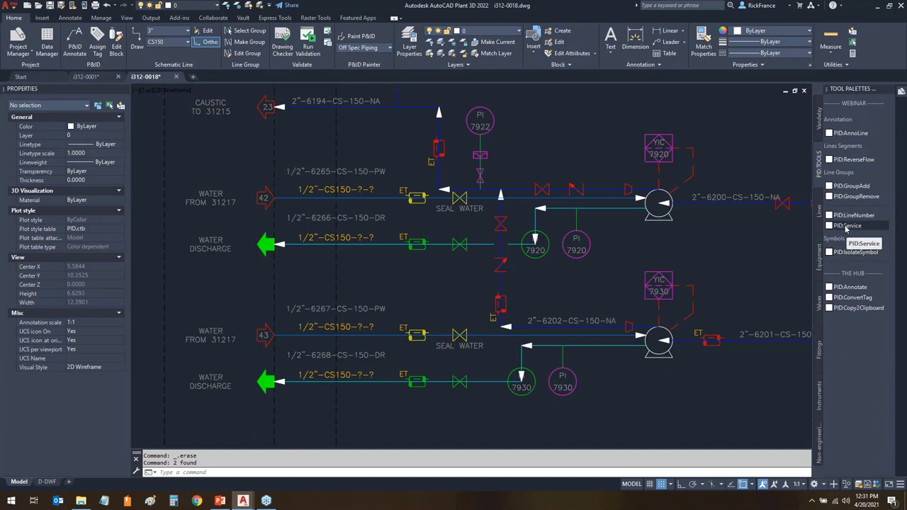
pyautogui.click(847, 226)
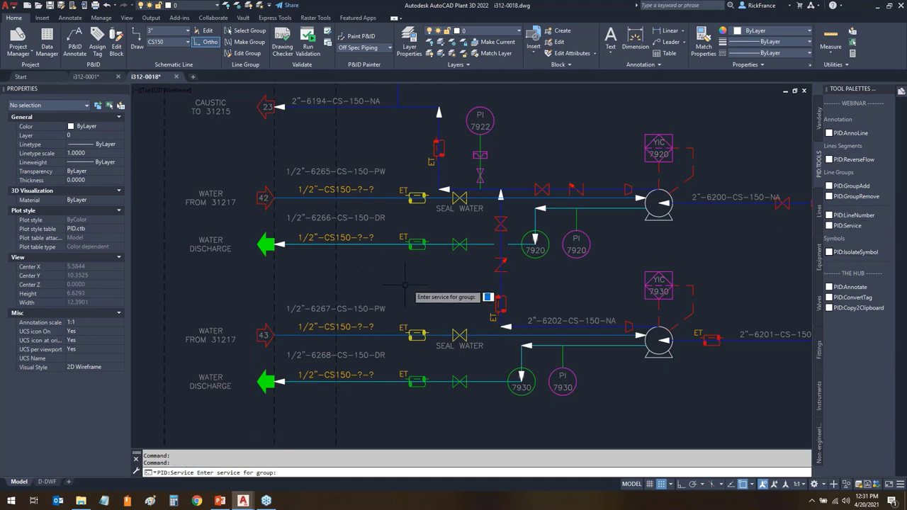
pyautogui.press('Return')
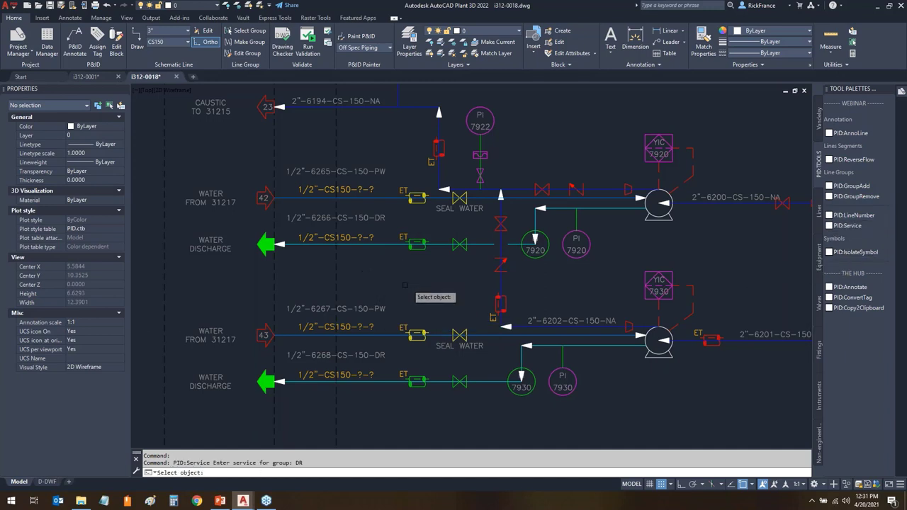
pyautogui.click(390, 381)
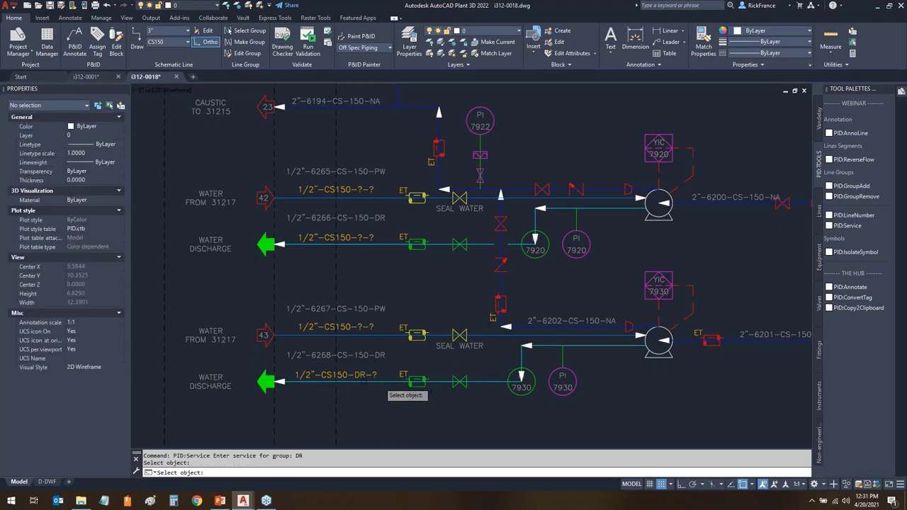
pyautogui.click(386, 244)
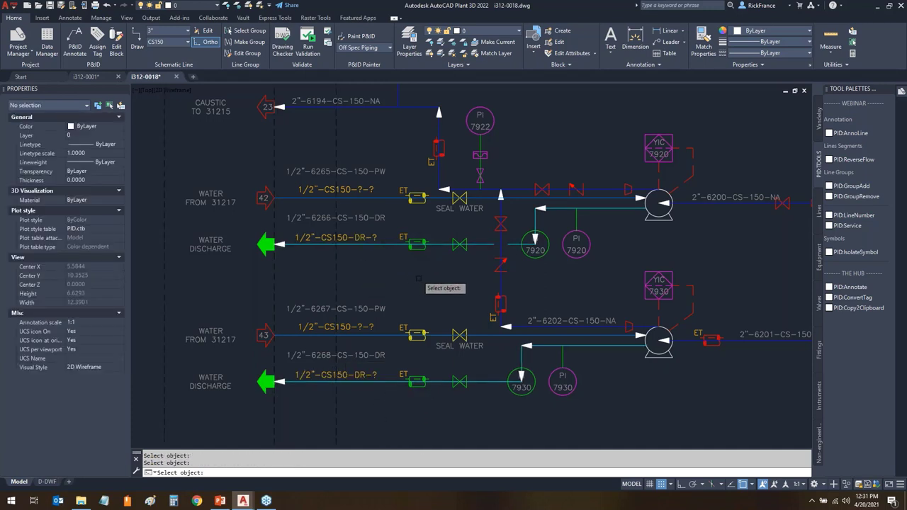
pyautogui.press('Return')
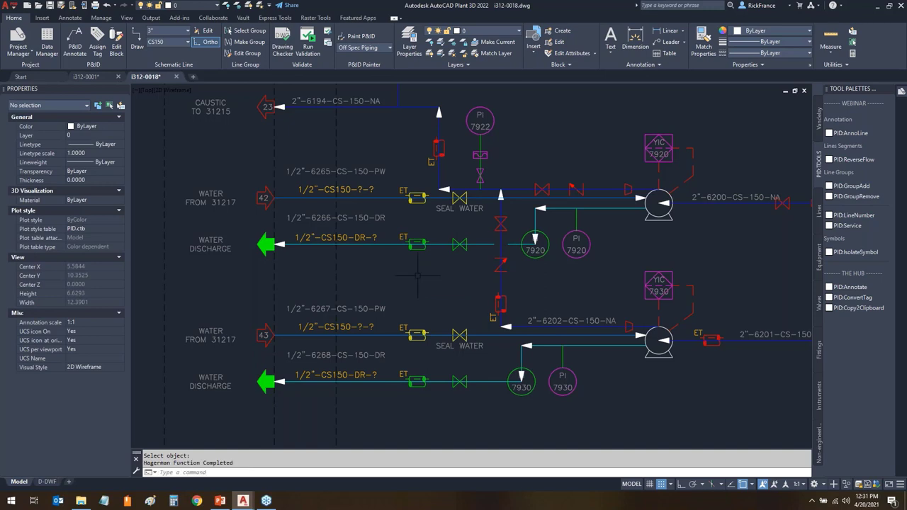
# - Apply PW service to the upper and lower water supply lines
pyautogui.click(854, 226)
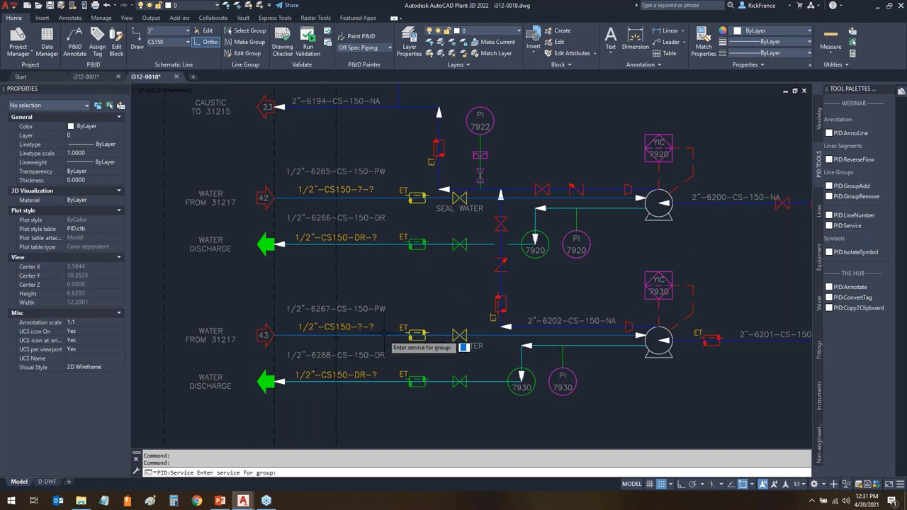
pyautogui.write('PW')
pyautogui.press('Return')
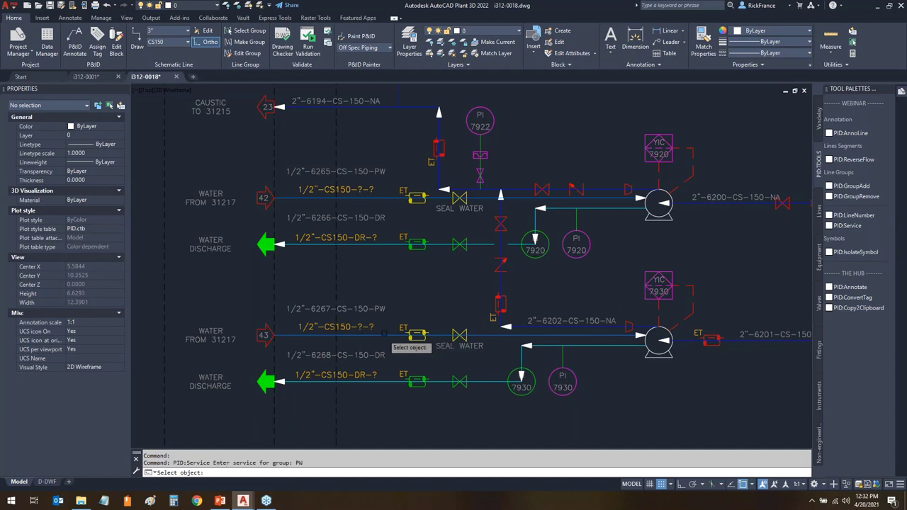
pyautogui.click(384, 334)
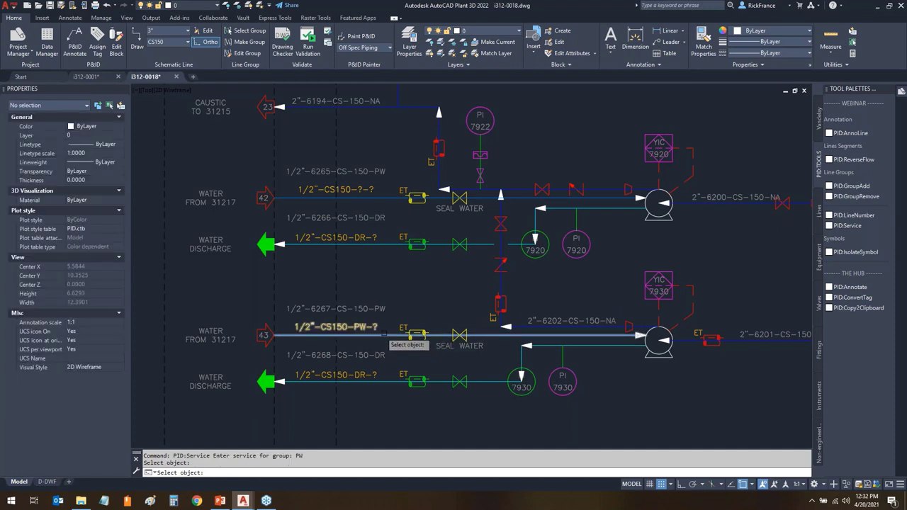
pyautogui.click(386, 193)
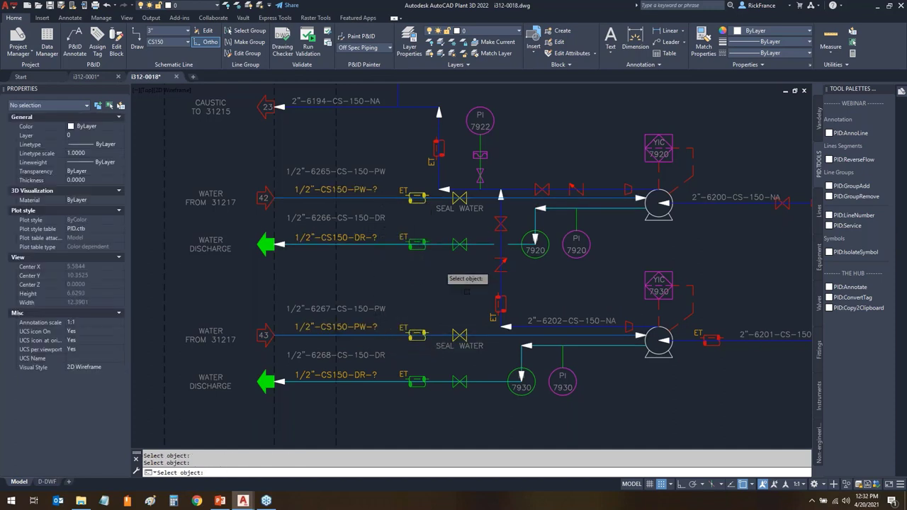
pyautogui.press('Escape')
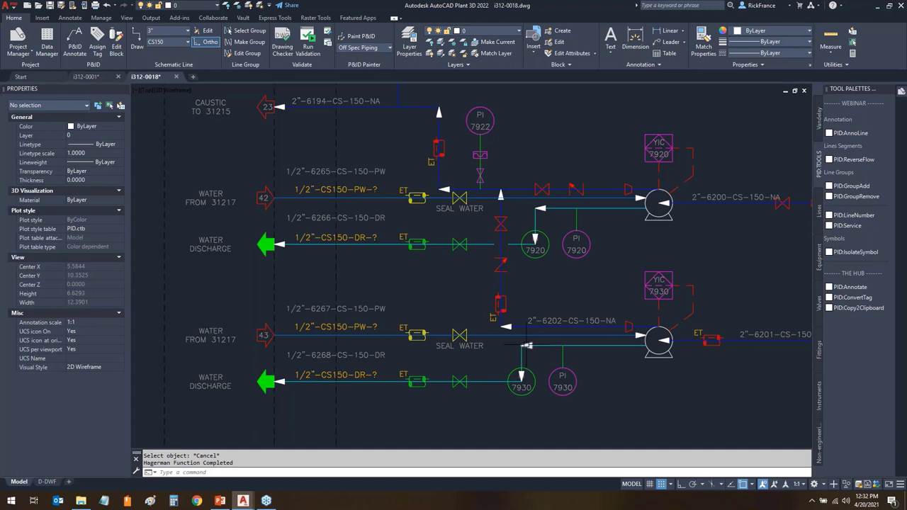
# - Number the four water lines 6268, 6267, 6266 and 6265 with PID:LineNumber
pyautogui.click(849, 215)
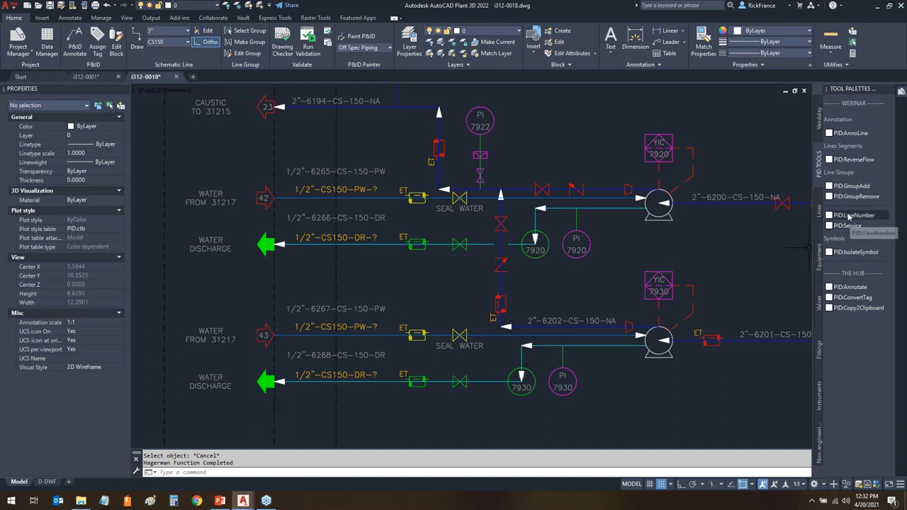
pyautogui.click(391, 380)
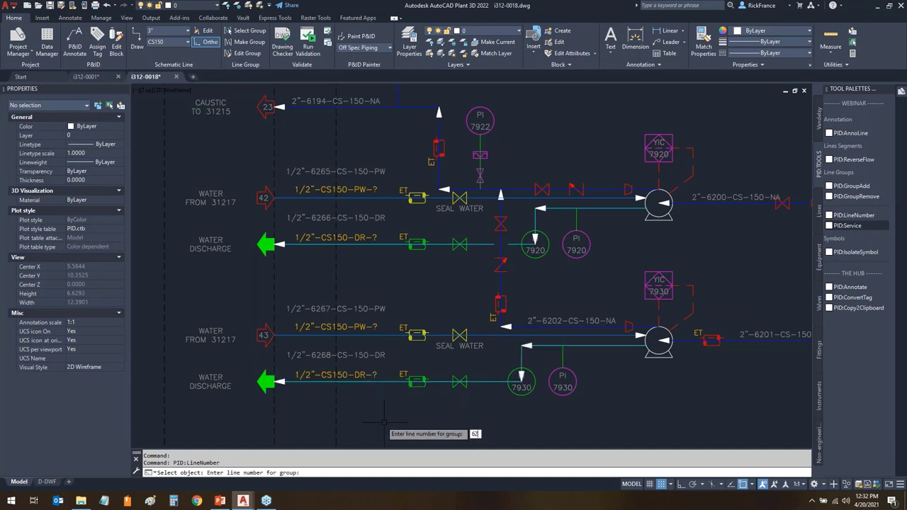
pyautogui.press('Return')
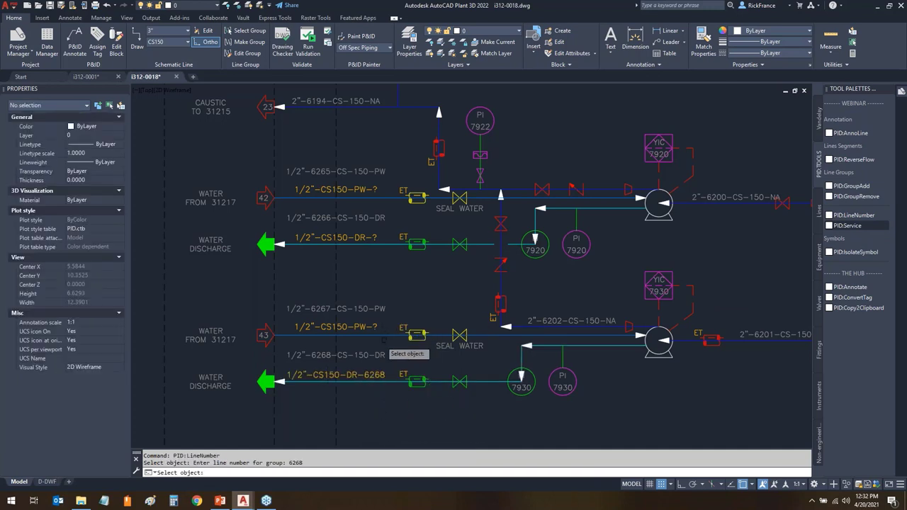
pyautogui.click(383, 313)
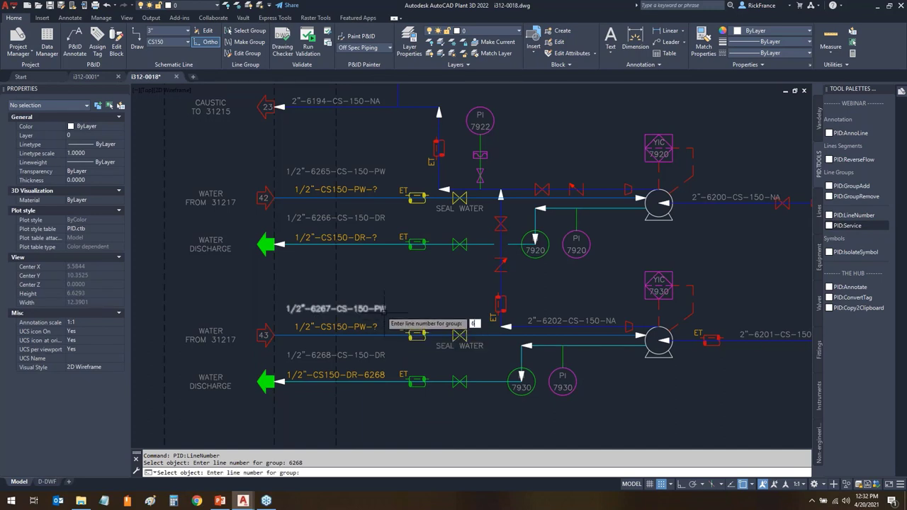
pyautogui.write('6267')
pyautogui.press('Return')
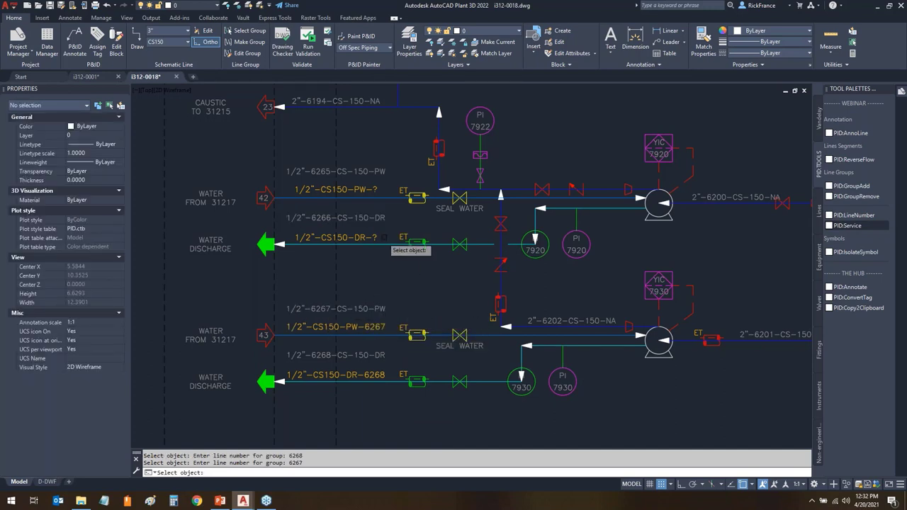
pyautogui.click(383, 245)
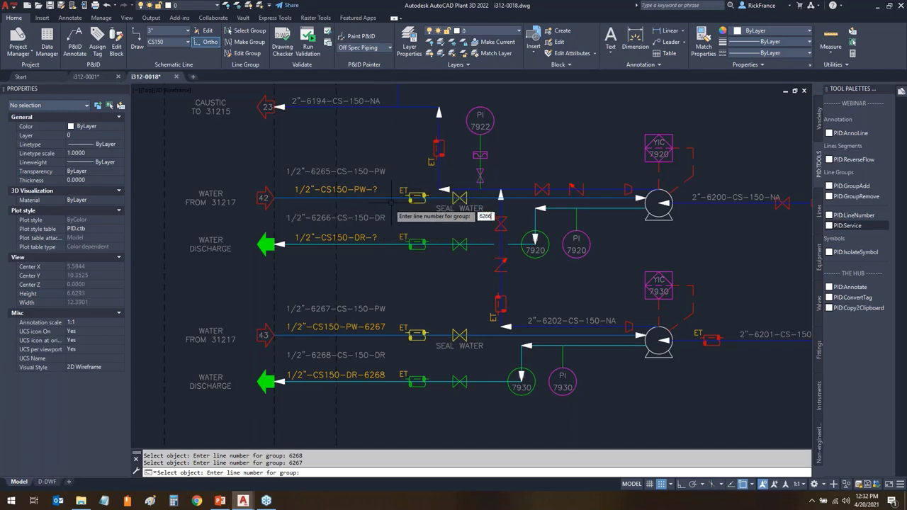
pyautogui.write('6266')
pyautogui.press('Return')
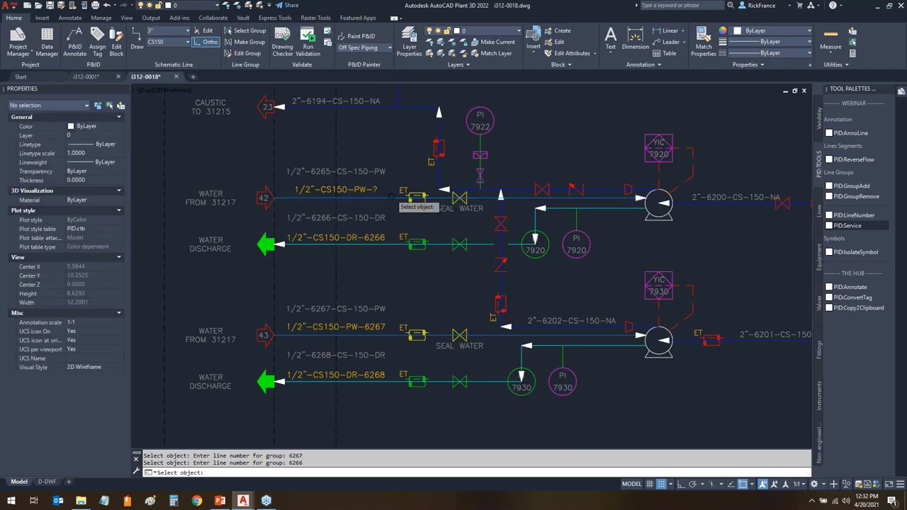
pyautogui.click(382, 218)
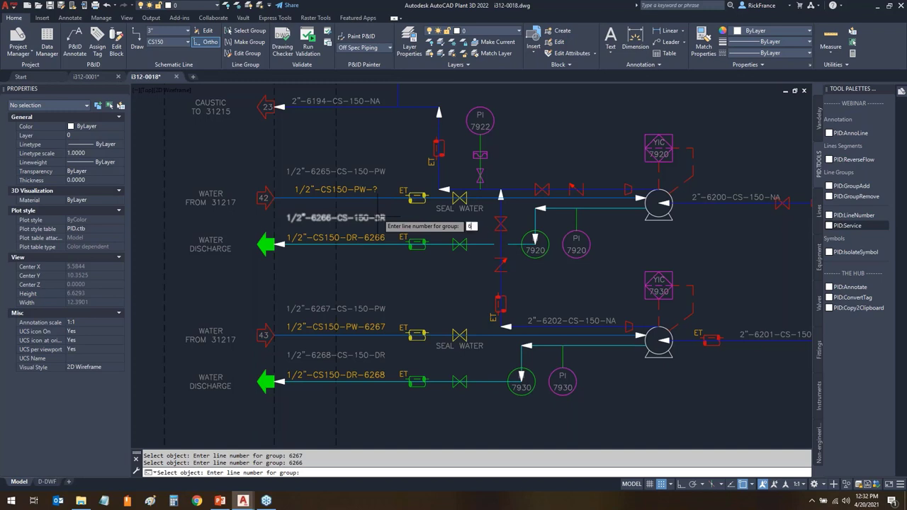
pyautogui.write('6265')
pyautogui.press('Return')
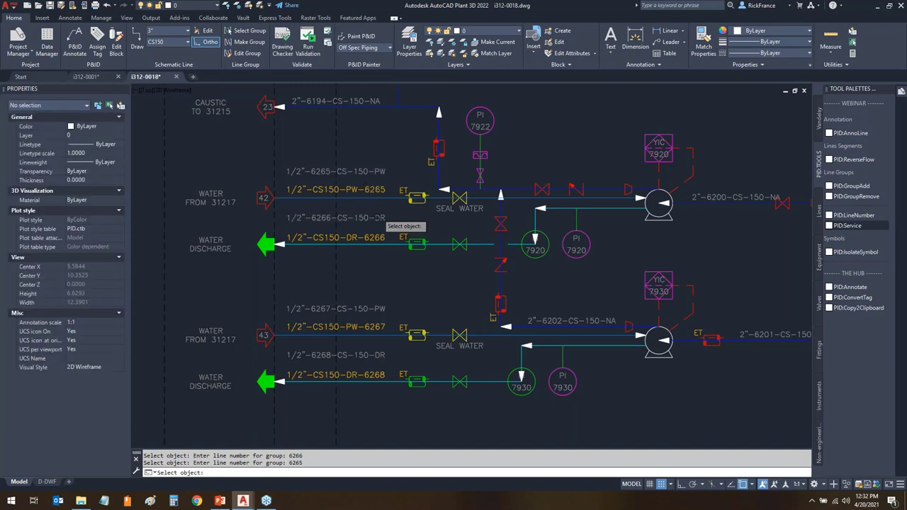
pyautogui.press('Escape')
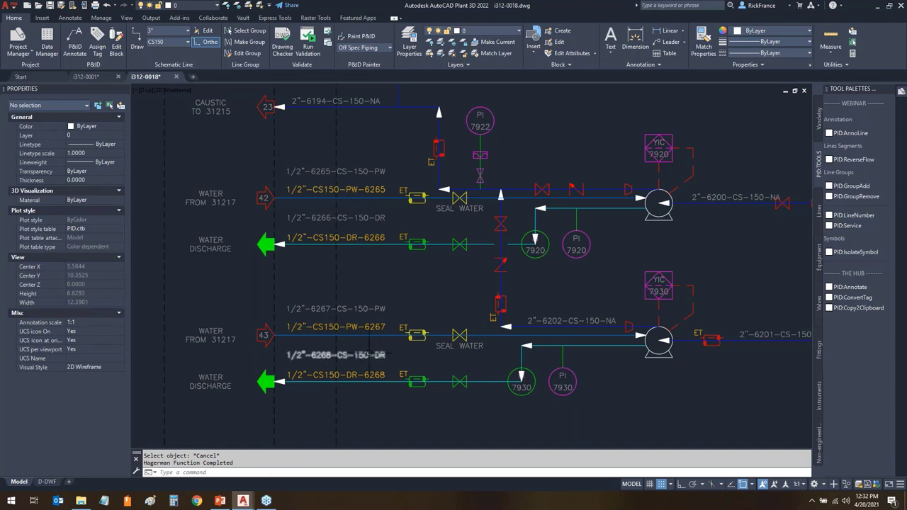
# - Erase the four old 6265–6268 text tags
pyautogui.click(369, 354)
pyautogui.click(360, 309)
pyautogui.click(358, 216)
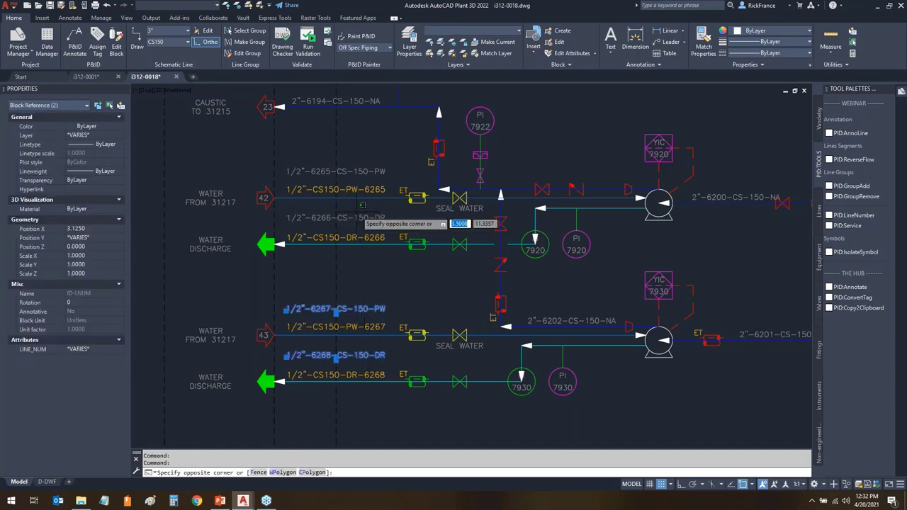
pyautogui.click(339, 164)
pyautogui.click(339, 165)
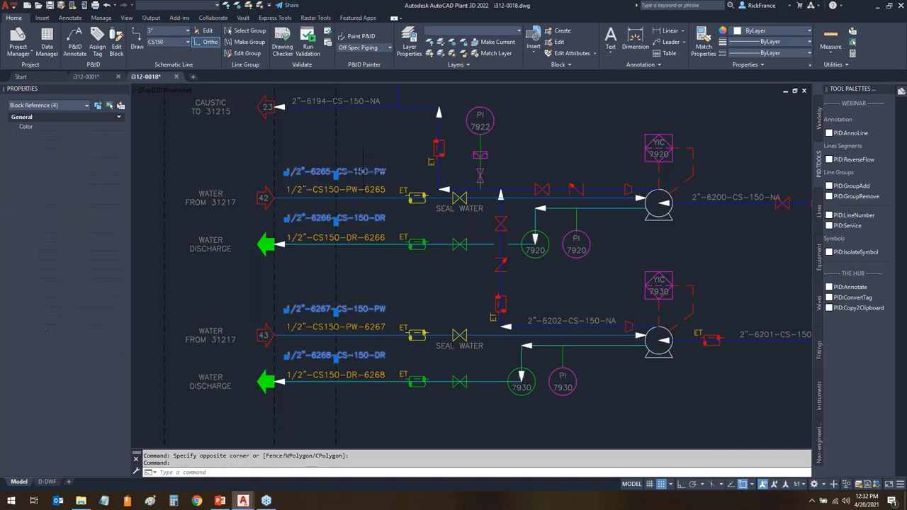
pyautogui.press('Delete')
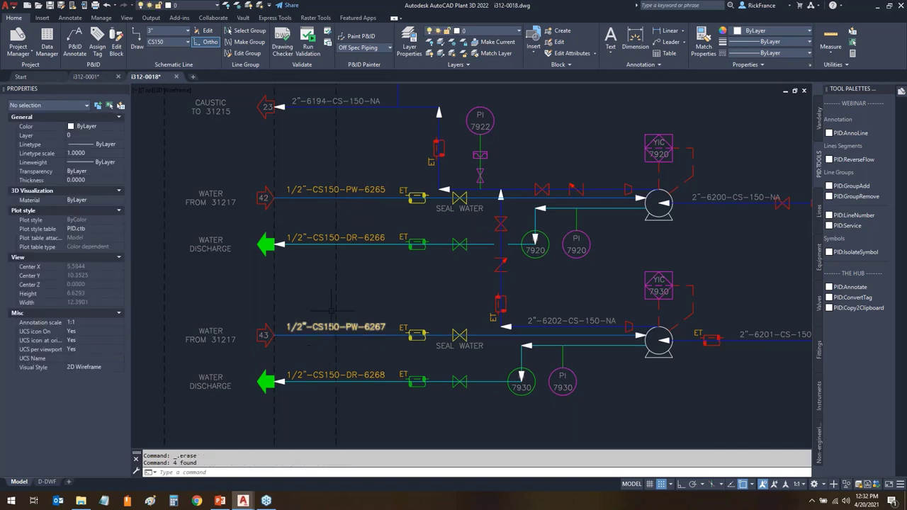
# - Zoom out and pan to show the vessel, pumps and all six tagged water lines
pyautogui.scroll(-3, 375, 185)
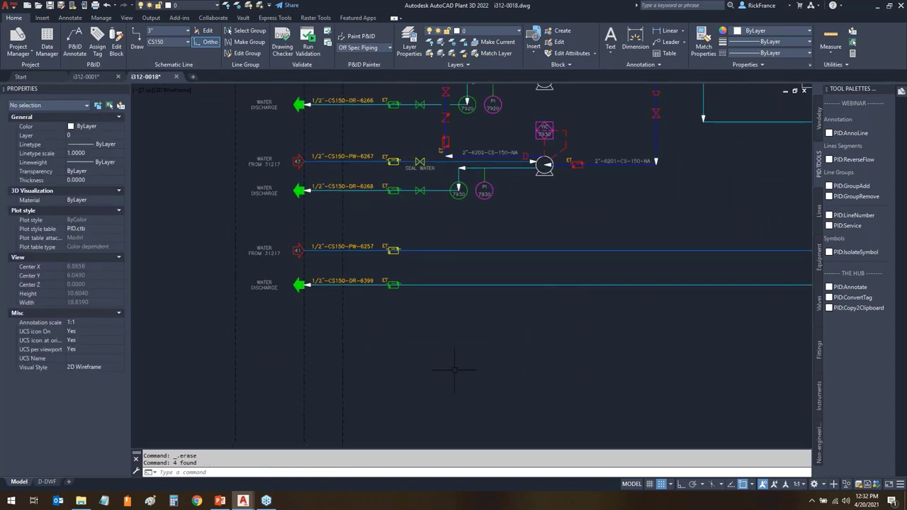
pyautogui.scroll(-2, 457, 350)
pyautogui.moveTo(585, 253); pyautogui.dragTo(547, 309, button='middle')
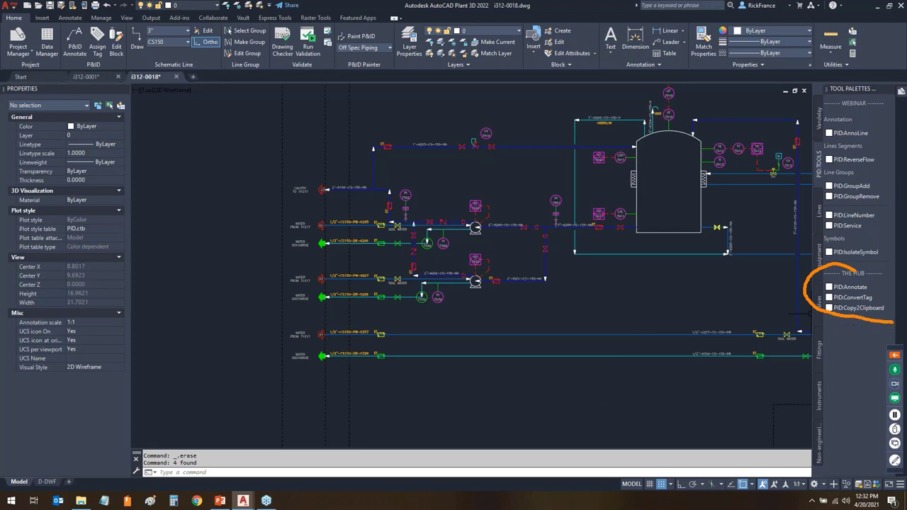
pyautogui.moveTo(831, 298); pyautogui.dragTo(619, 339)
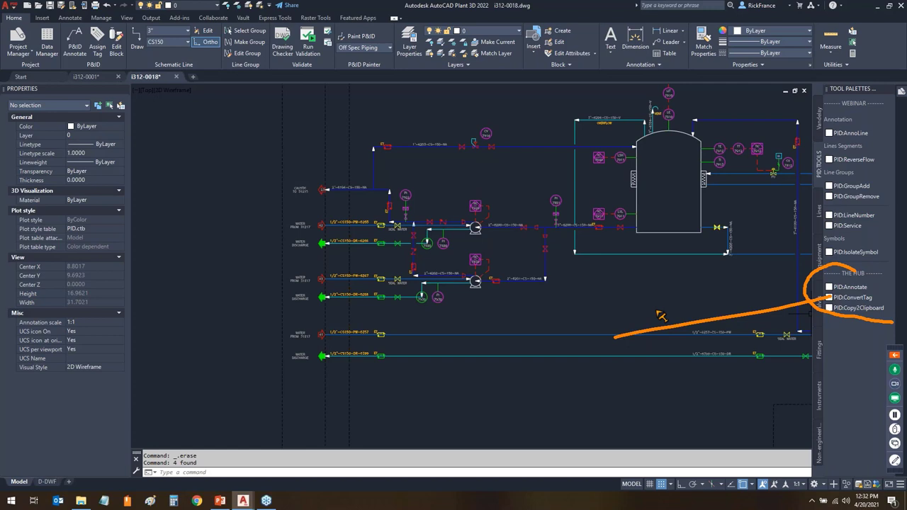
pyautogui.press('Escape')
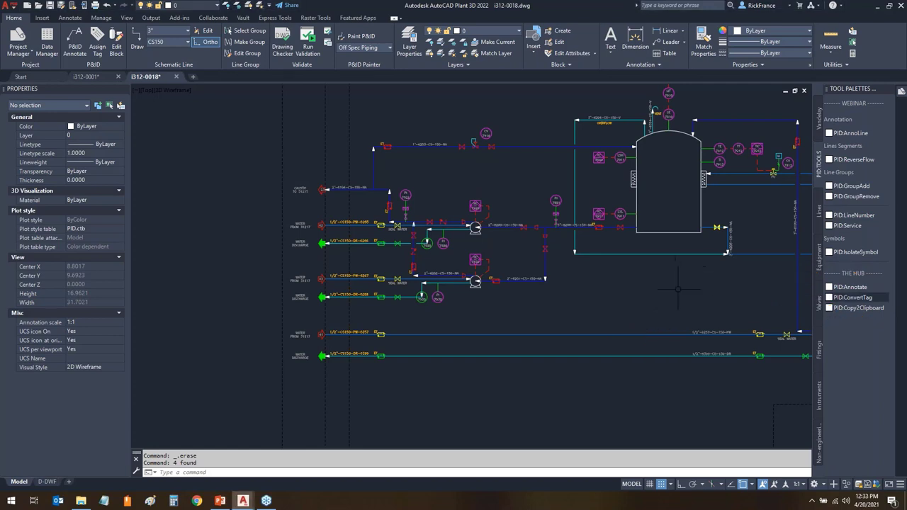
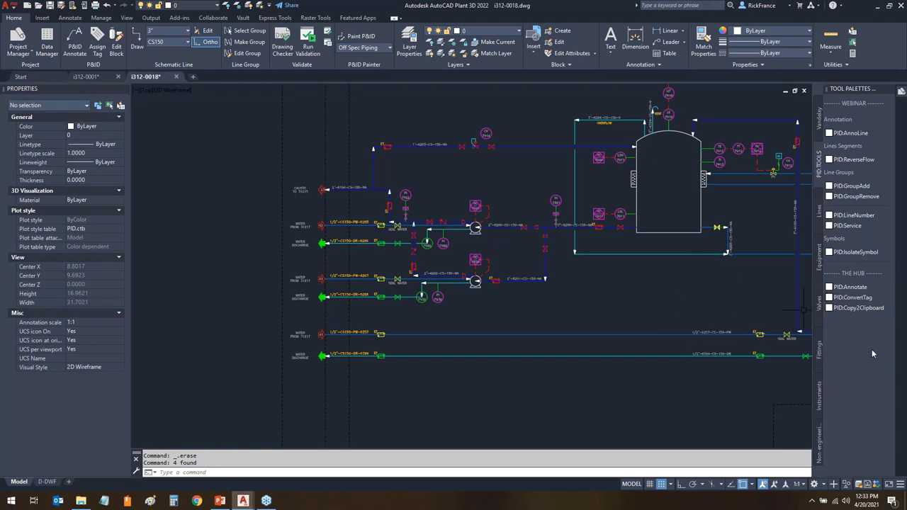
# - Start PID:ConvertTag and convert the 6194, 6203 and 6202 text tags into line tags
pyautogui.click(852, 299)
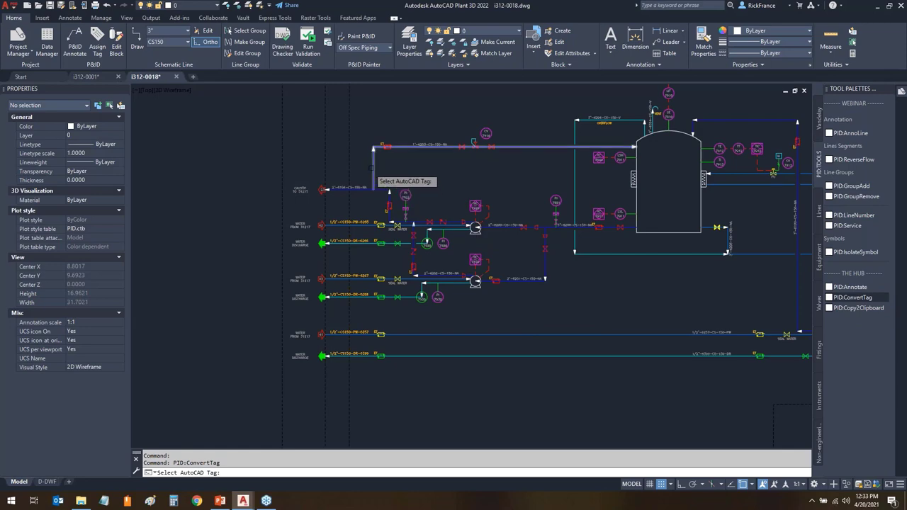
pyautogui.scroll(6, 373, 176)
pyautogui.click(298, 264)
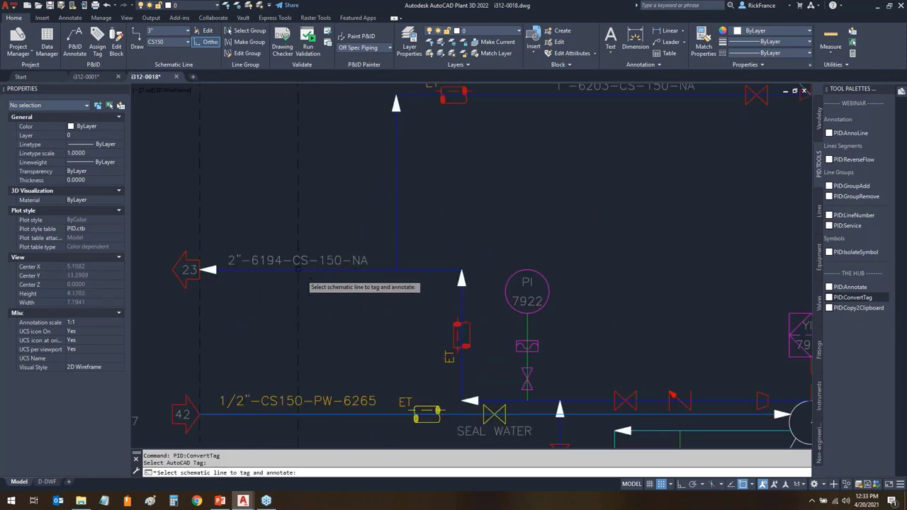
pyautogui.click(298, 269)
pyautogui.scroll(-2, 468, 332)
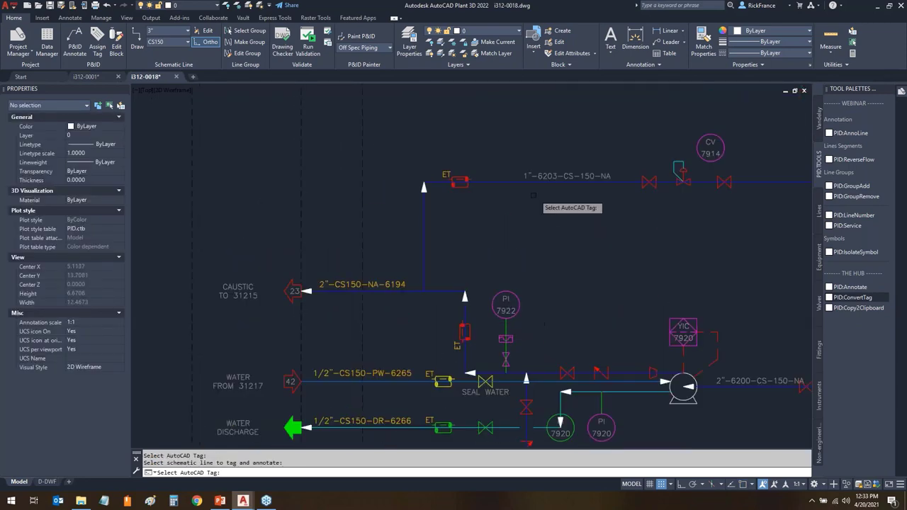
pyautogui.click(567, 177)
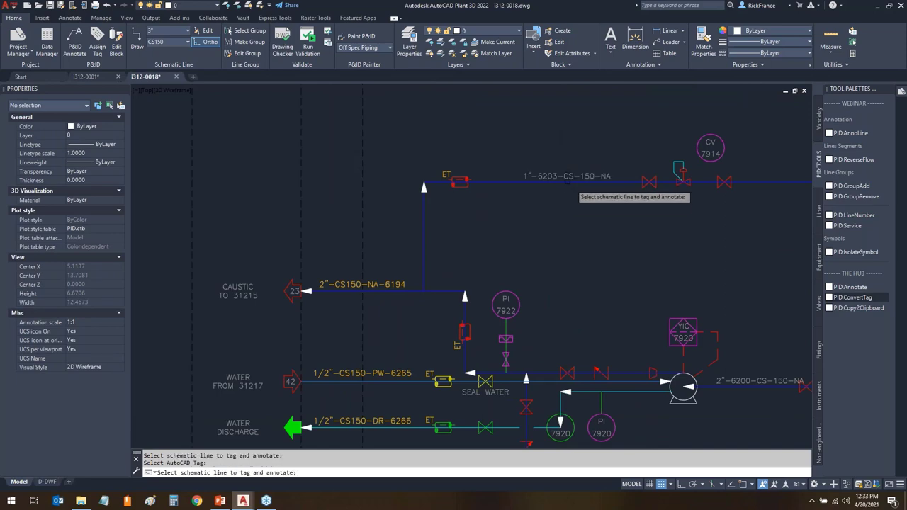
pyautogui.click(567, 182)
pyautogui.scroll(-2, 595, 290)
pyautogui.moveTo(528, 261); pyautogui.dragTo(453, 165, button='middle')
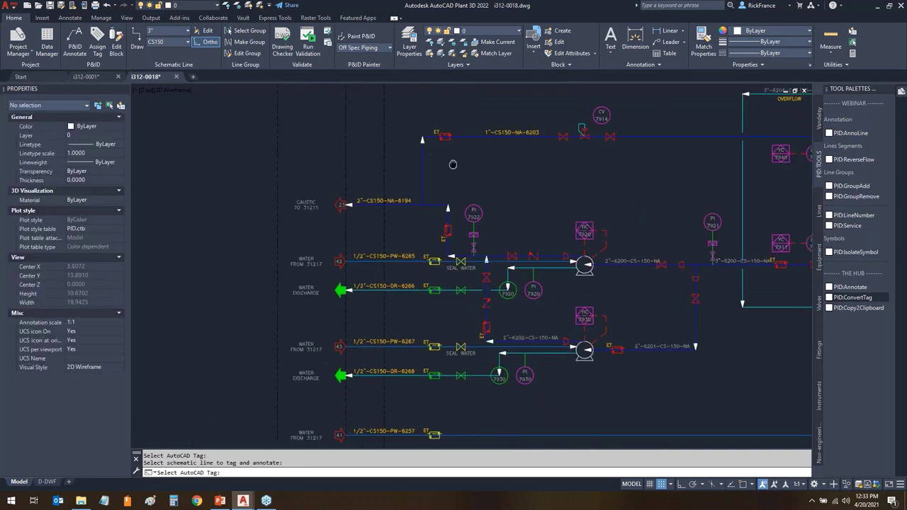
pyautogui.scroll(2, 578, 388)
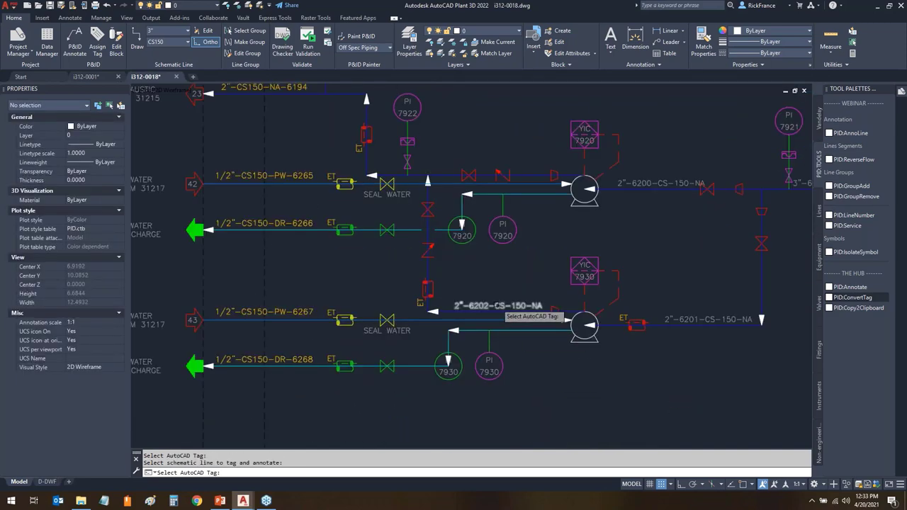
pyautogui.click(498, 305)
pyautogui.click(496, 311)
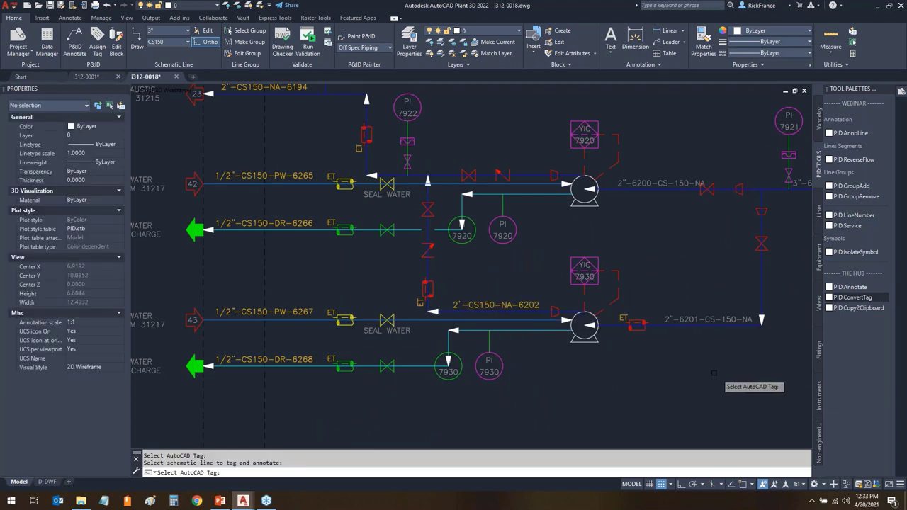
# - Convert the 6200 tag beside the pump and the 6201 discharge tag into line tags
pyautogui.click(655, 184)
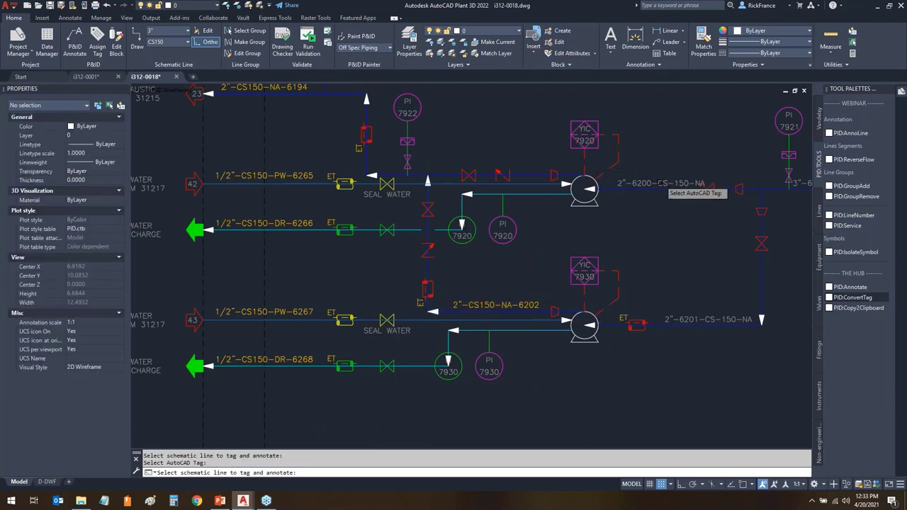
pyautogui.click(682, 320)
pyautogui.scroll(-2, 701, 330)
pyautogui.moveTo(553, 280); pyautogui.dragTo(438, 233, button='middle')
pyautogui.scroll(2, 603, 283)
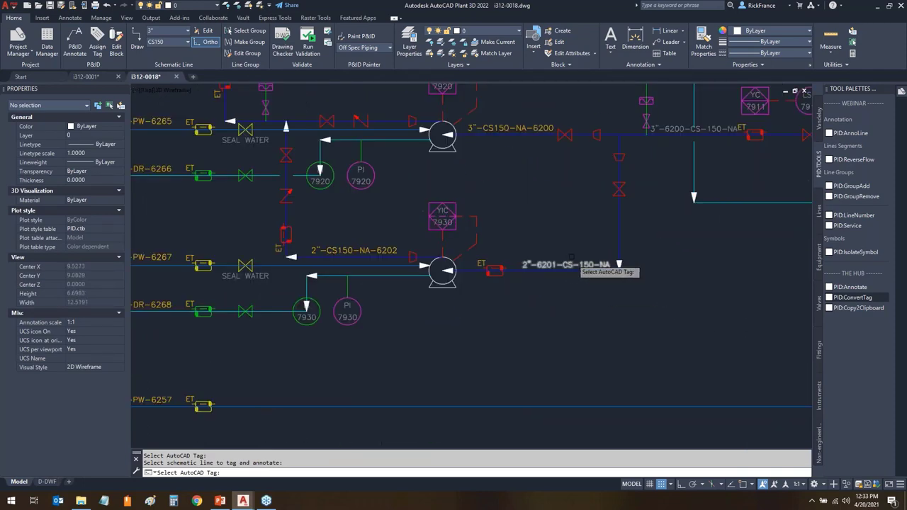
pyautogui.click(580, 275)
pyautogui.click(560, 273)
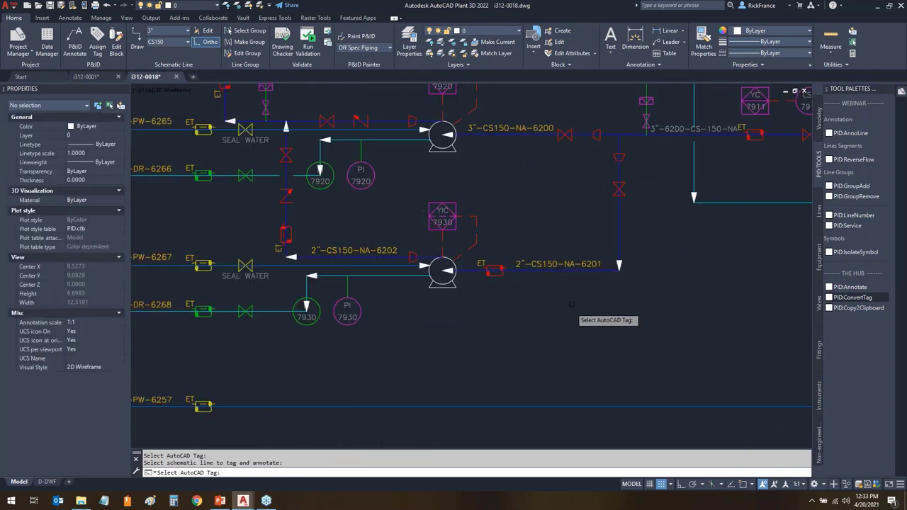
pyautogui.scroll(-2, 571, 309)
pyautogui.scroll(2, 663, 187)
# - Convert the second 6200 tag and the 6204 overflow tag into line tags
pyautogui.click(634, 201)
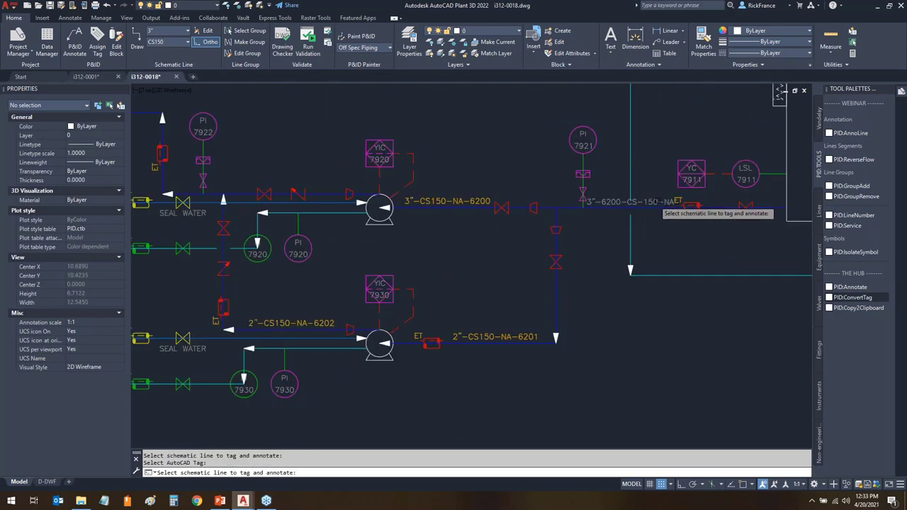
pyautogui.click(631, 208)
pyautogui.scroll(-3, 630, 208)
pyautogui.scroll(3, 607, 243)
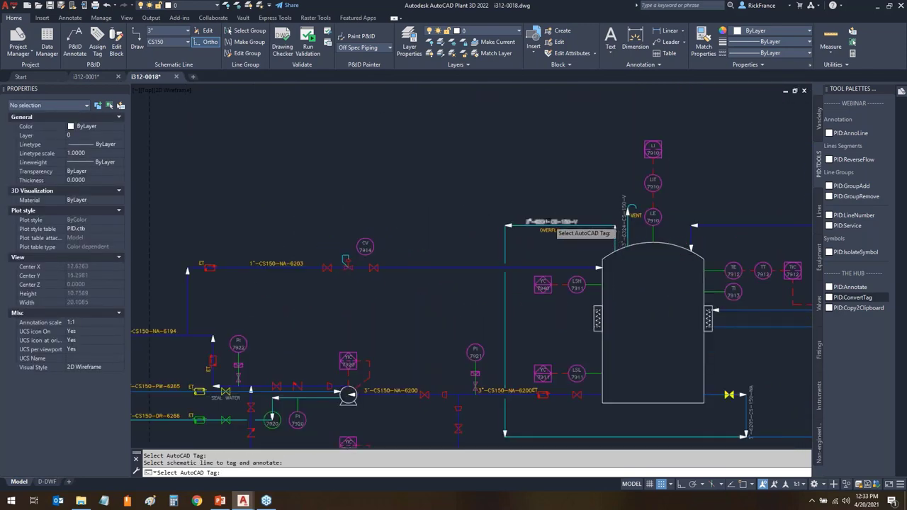
pyautogui.click(547, 222)
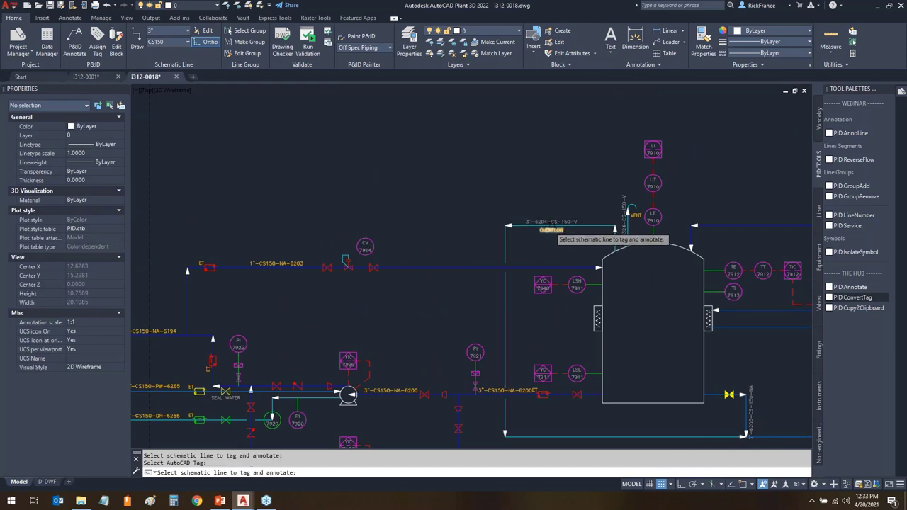
pyautogui.click(553, 231)
pyautogui.scroll(-2, 567, 245)
# - Convert the vent line tag and the 6205/6199 text tag into line tags
pyautogui.moveTo(600, 261); pyautogui.dragTo(535, 250, button='middle')
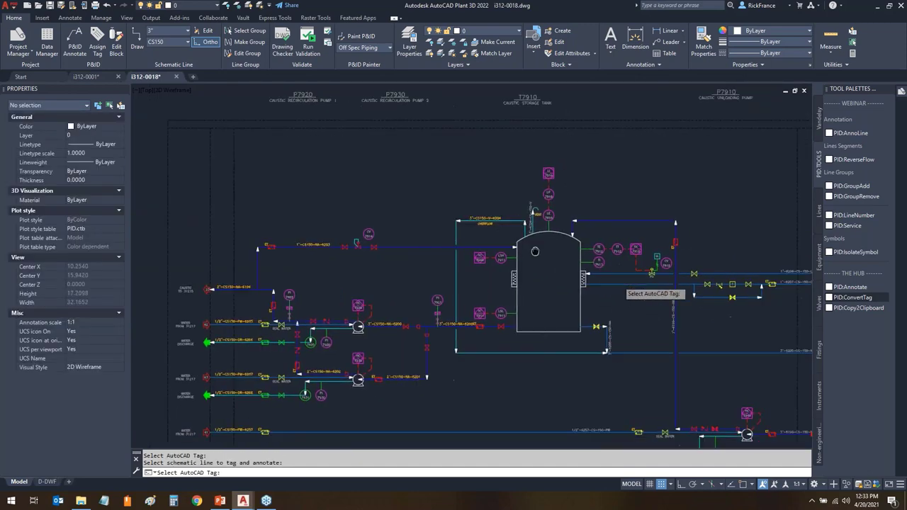
pyautogui.scroll(4, 547, 198)
pyautogui.click(503, 244)
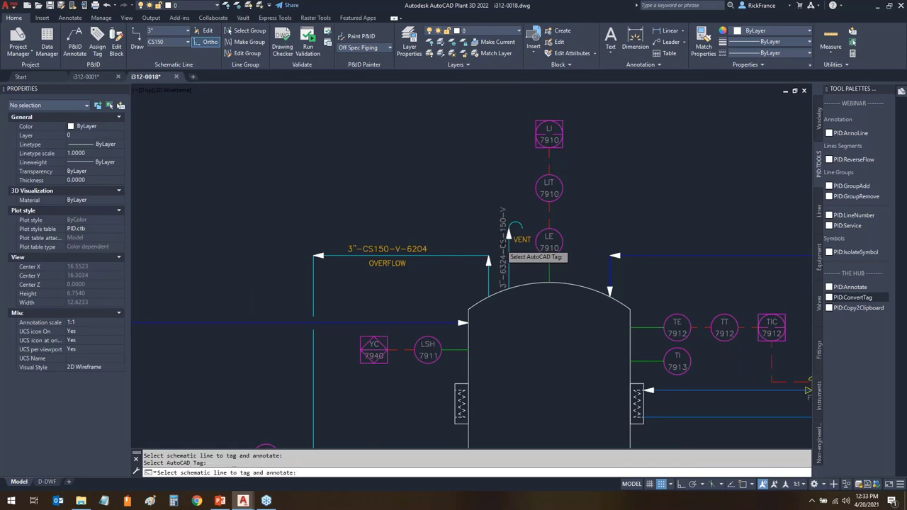
pyautogui.click(560, 306)
pyautogui.scroll(-4, 560, 309)
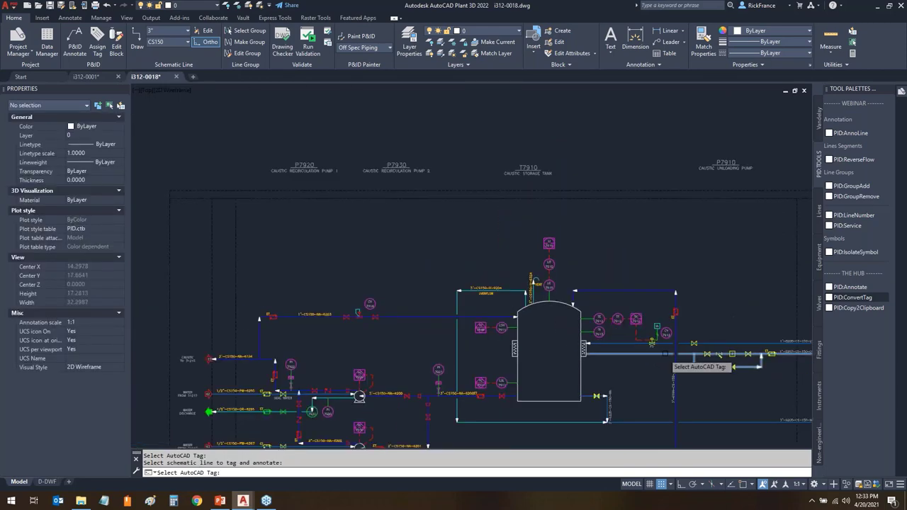
pyautogui.scroll(5, 669, 360)
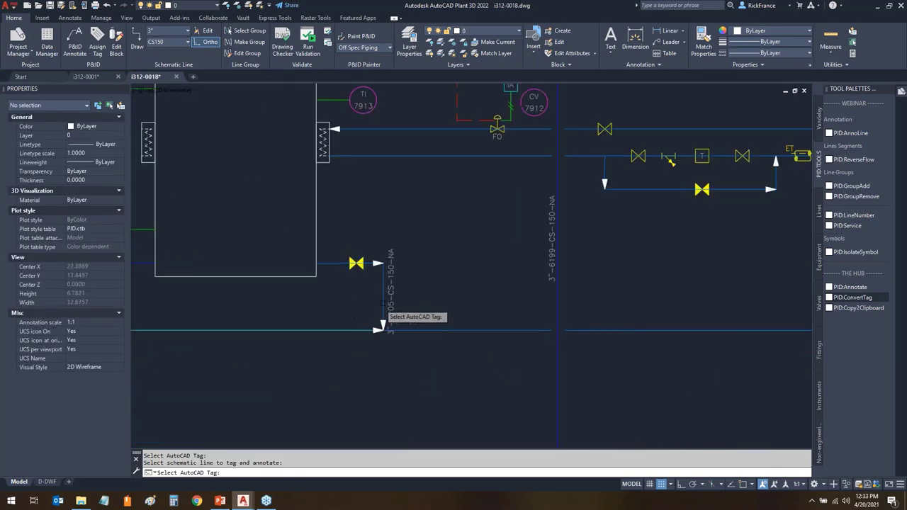
pyautogui.click(384, 306)
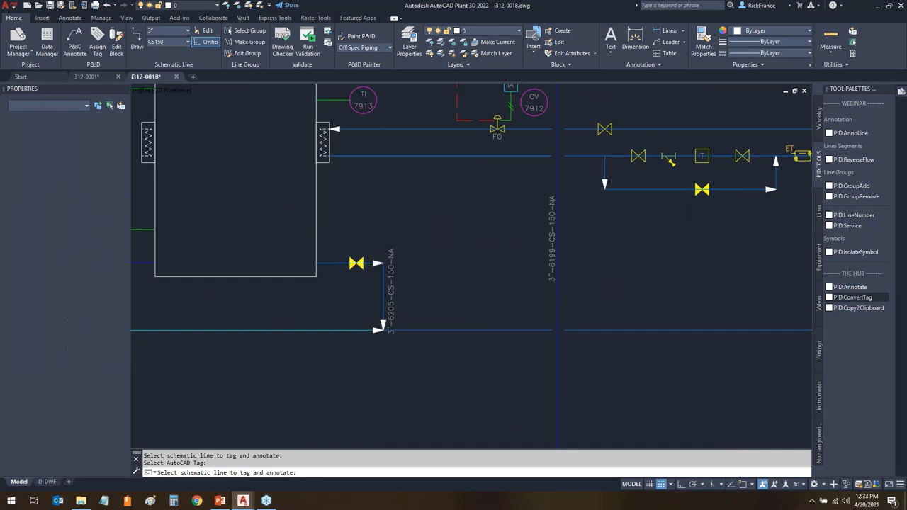
pyautogui.click(558, 242)
pyautogui.scroll(-5, 608, 292)
pyautogui.scroll(3, 599, 277)
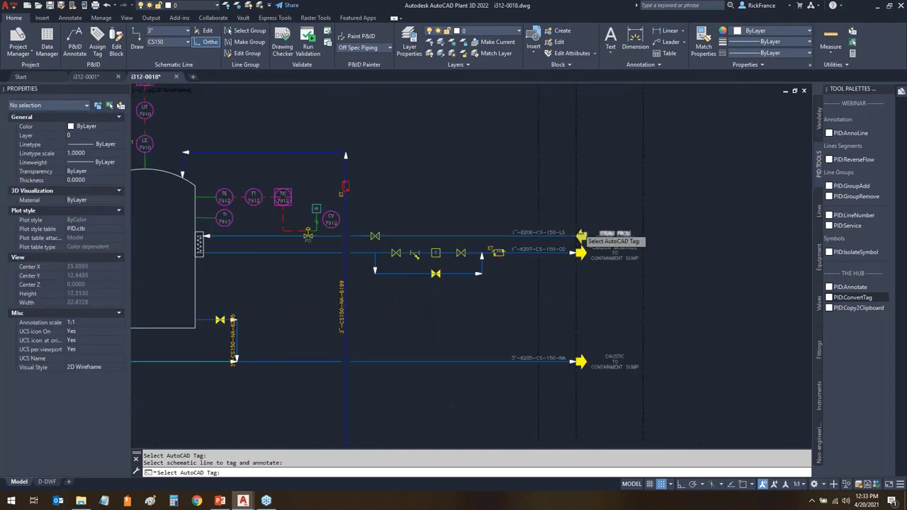
pyautogui.scroll(2, 582, 236)
# - Convert the 6206, 6207, horizontal 6205 and 6198 text tags on the pump lines
pyautogui.click(542, 233)
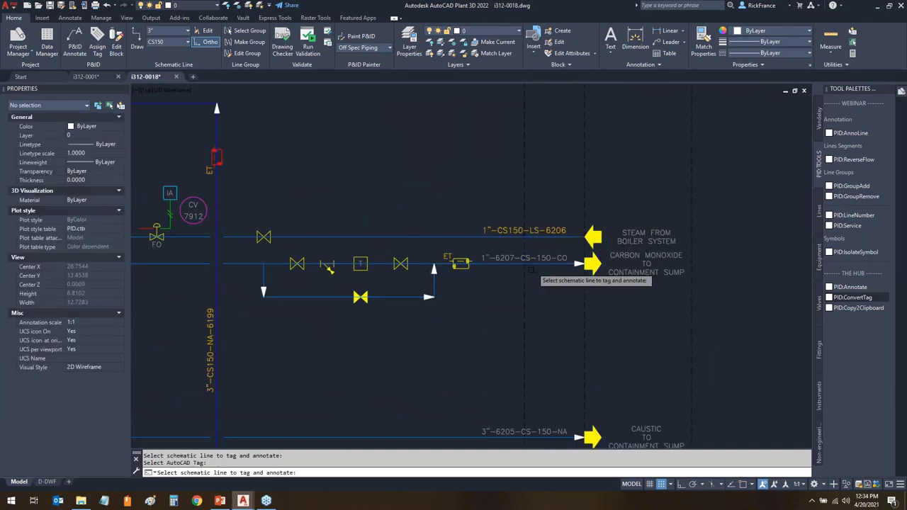
pyautogui.click(531, 269)
pyautogui.scroll(-2, 545, 339)
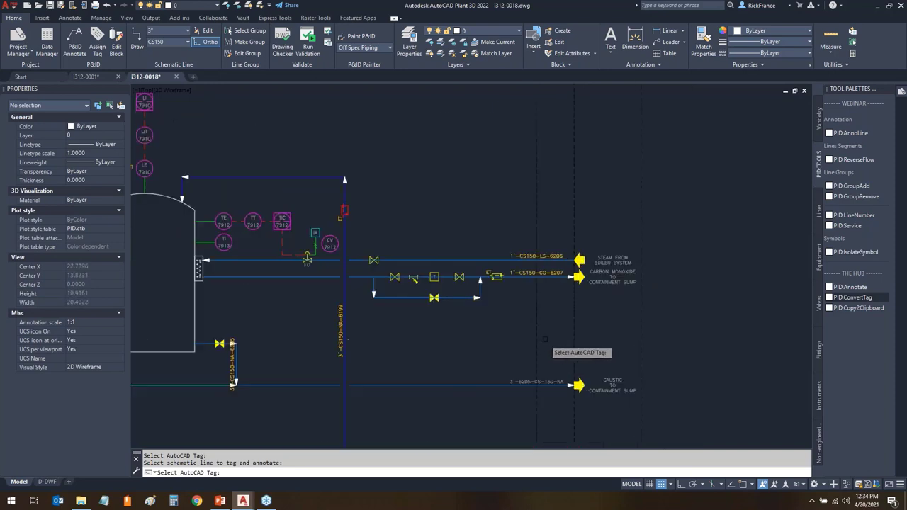
pyautogui.moveTo(544, 338); pyautogui.dragTo(544, 199, button='middle')
pyautogui.click(536, 245)
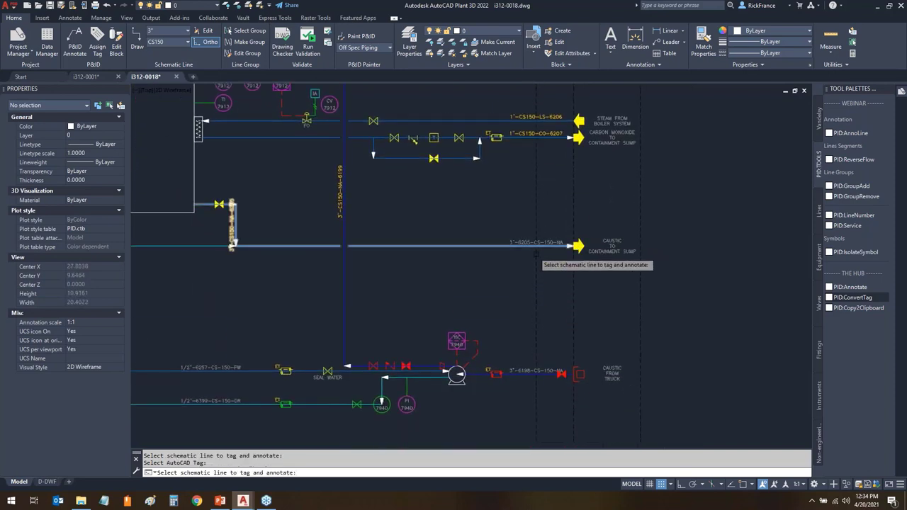
pyautogui.click(535, 380)
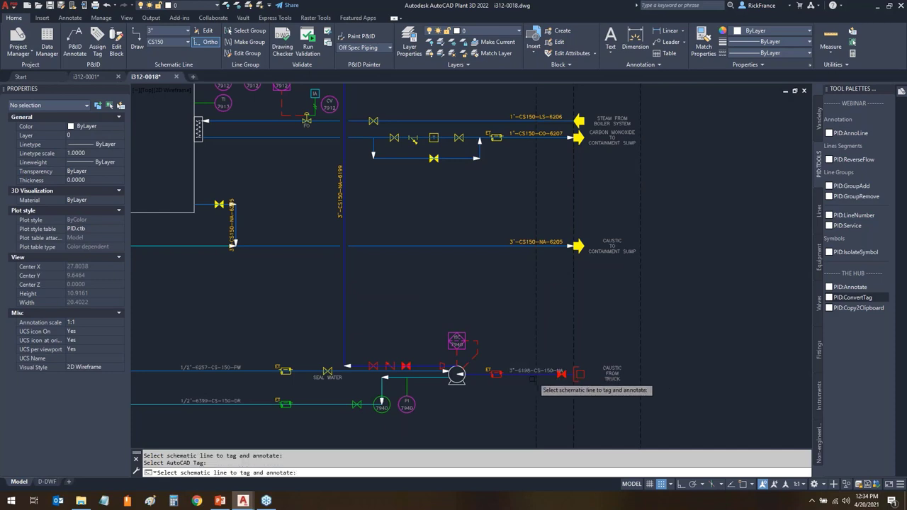
pyautogui.click(489, 373)
# - Convert the seal water 6257/6399 tags, then end the conversion command
pyautogui.scroll(-2, 479, 358)
pyautogui.moveTo(308, 406); pyautogui.dragTo(427, 315, button='middle')
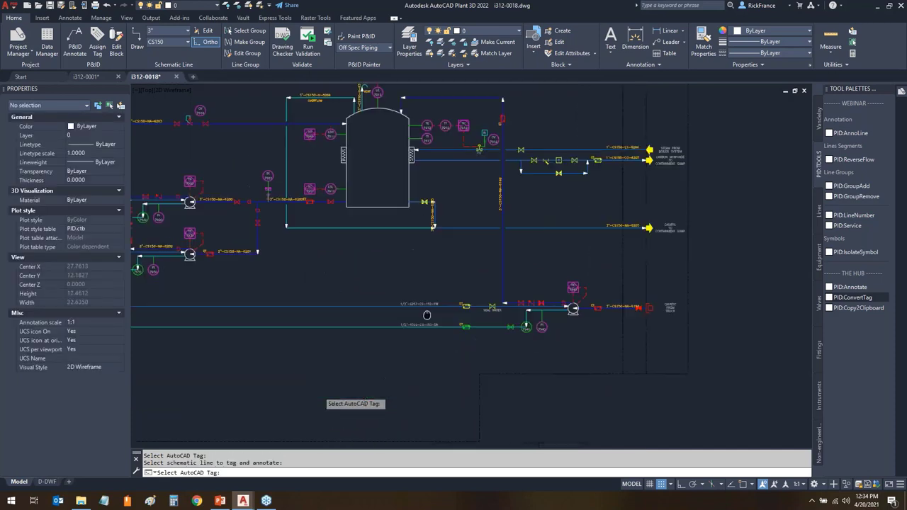
pyautogui.scroll(4, 428, 315)
pyautogui.click(454, 277)
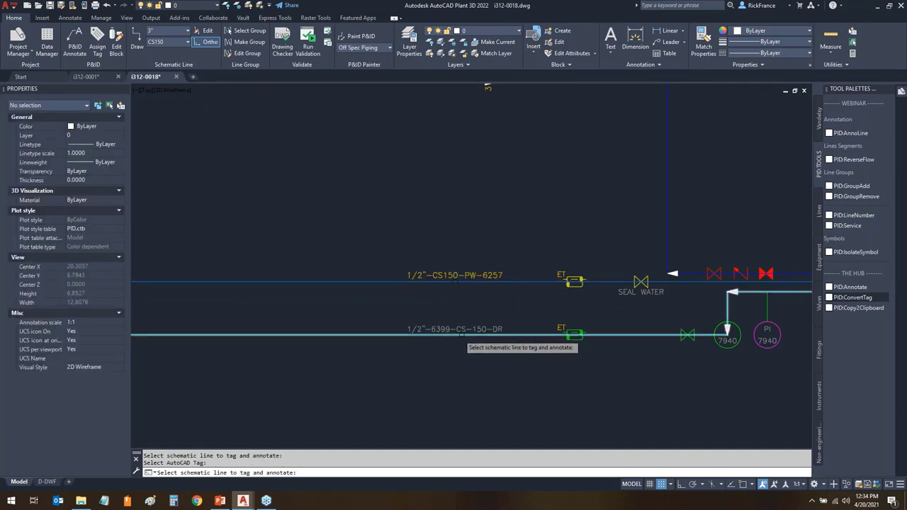
pyautogui.click(461, 335)
pyautogui.scroll(-6, 418, 363)
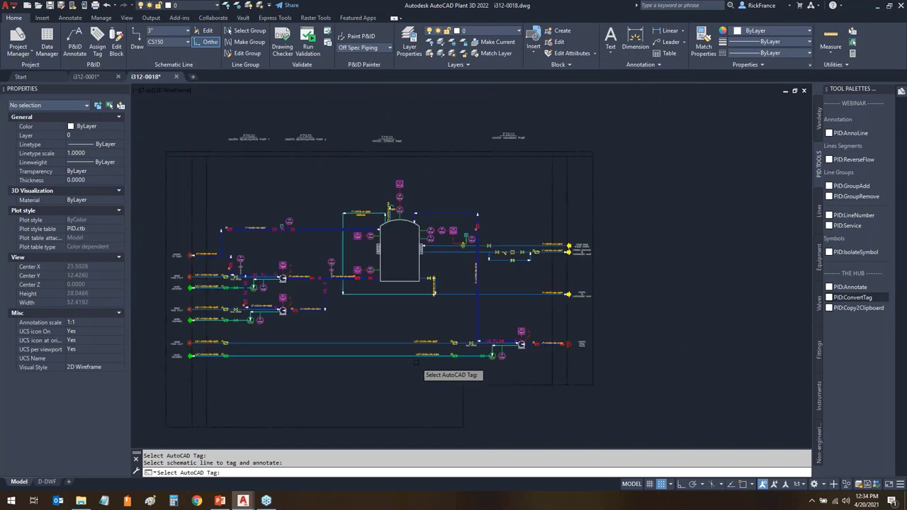
pyautogui.scroll(4, 416, 363)
pyautogui.press('Escape')
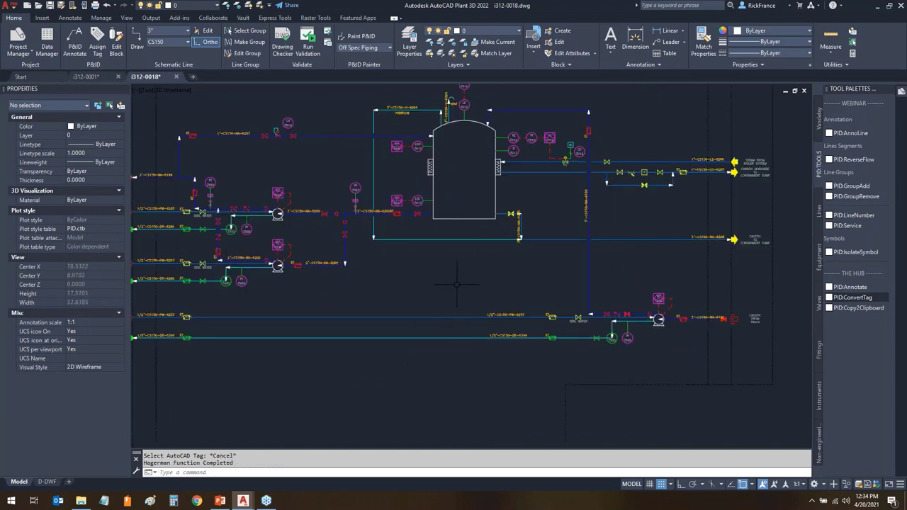
# - Cancel the pending command and select the upper, lower and bottom-line pump blocks together
pyautogui.scroll(-3, 456, 284)
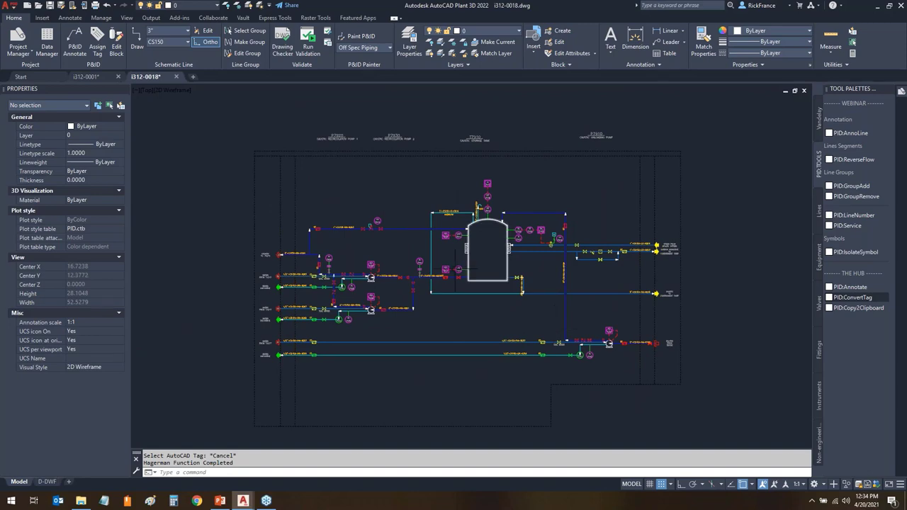
pyautogui.scroll(6, 404, 301)
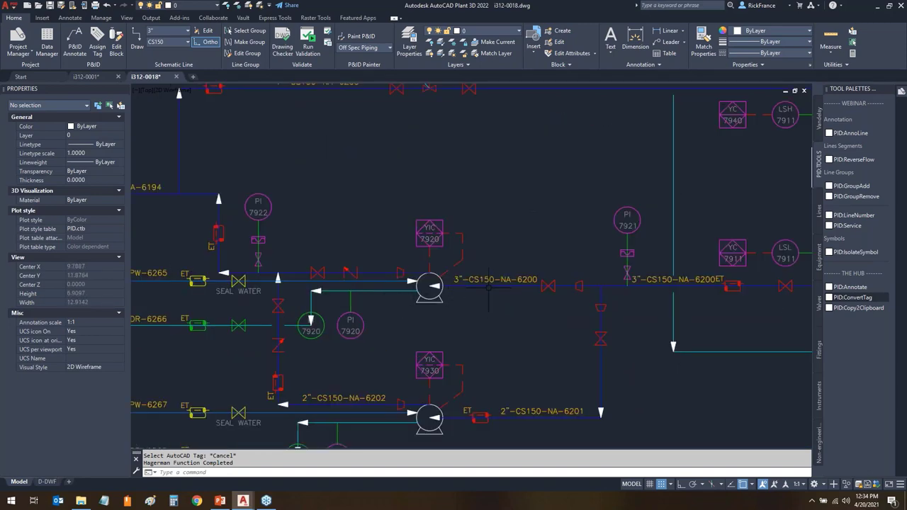
pyautogui.moveTo(488, 285)
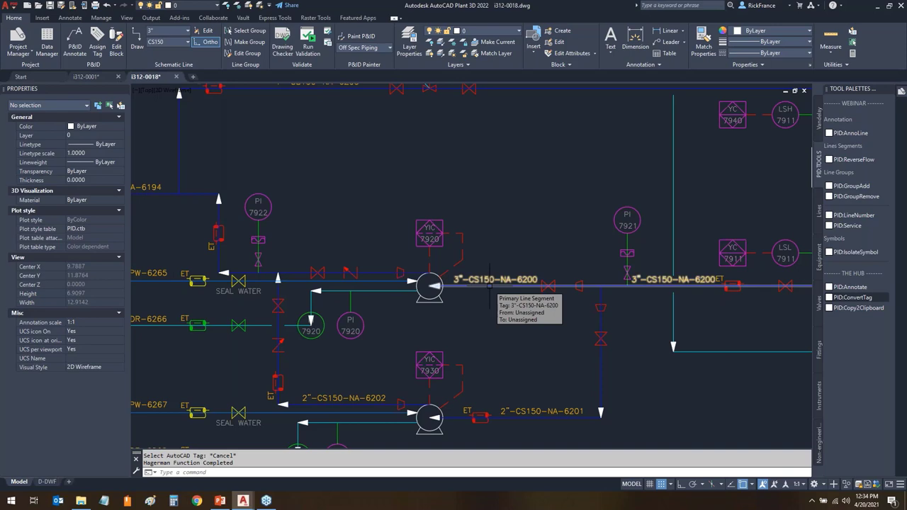
pyautogui.press('Escape')
pyautogui.scroll(-3, 487, 353)
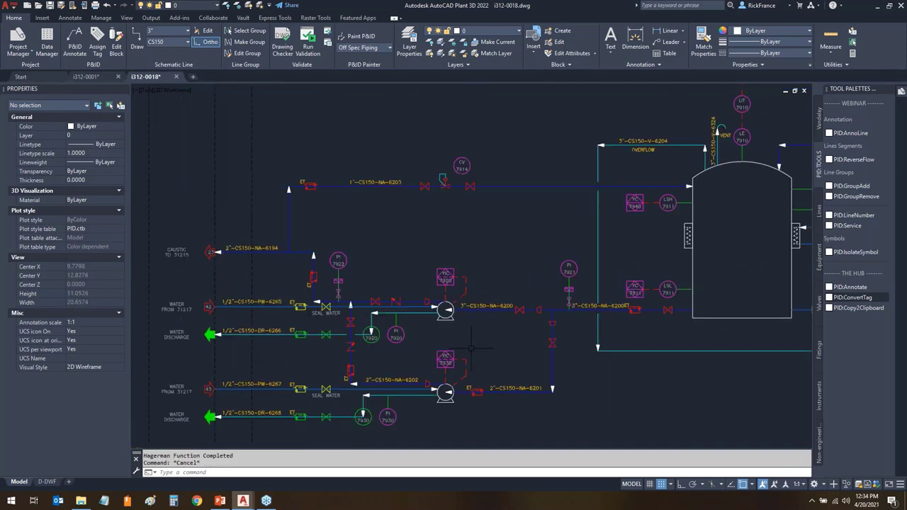
pyautogui.moveTo(486, 352)
pyautogui.mouseDown(button='middle')
pyautogui.moveTo(469, 304)
pyautogui.moveTo(426, 264)
pyautogui.mouseUp(button='middle')
pyautogui.click(394, 230)
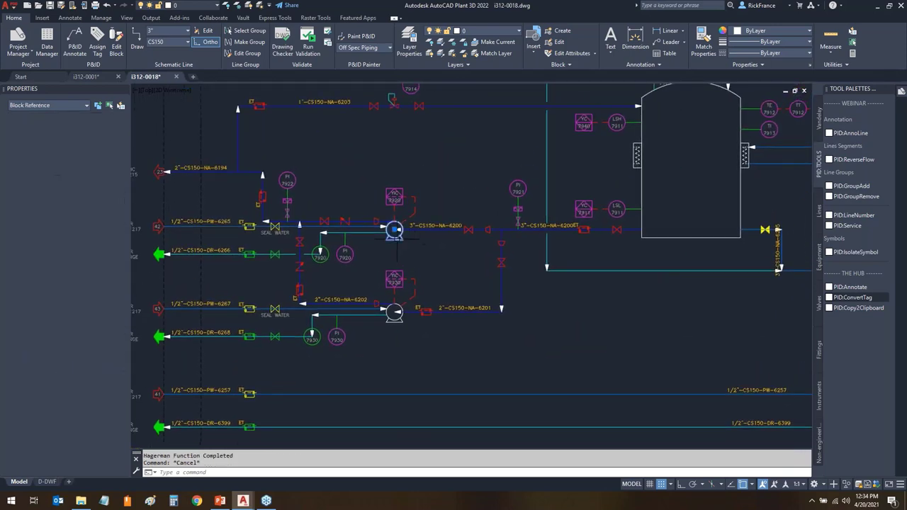
pyautogui.click(390, 320)
pyautogui.scroll(-4, 545, 374)
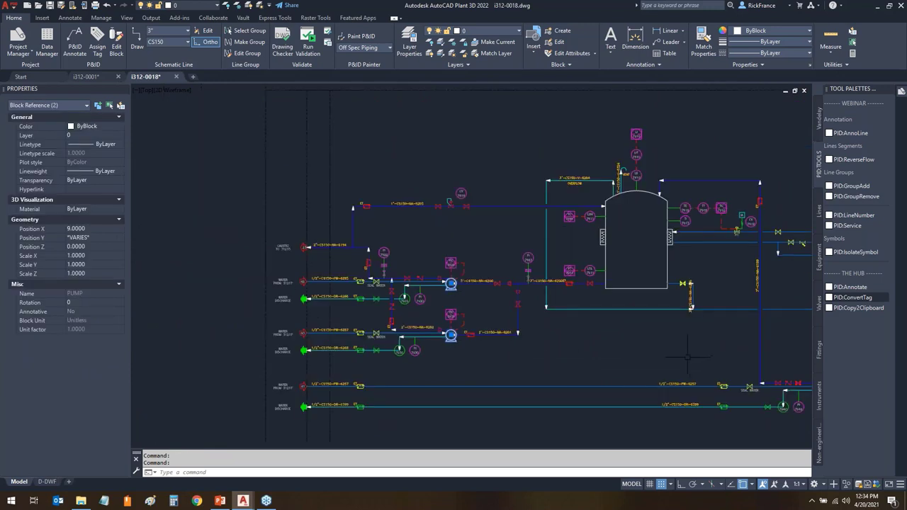
pyautogui.click(629, 360)
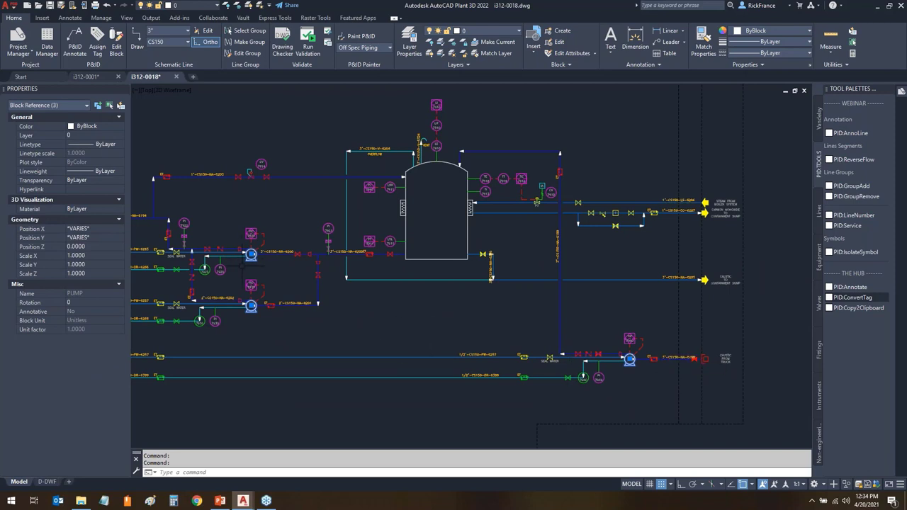
# - Convert the selected pump blocks to the Equipment > Pumps > Centrifugal Pump class
pyautogui.rightClick(402, 315)
pyautogui.click(428, 106)
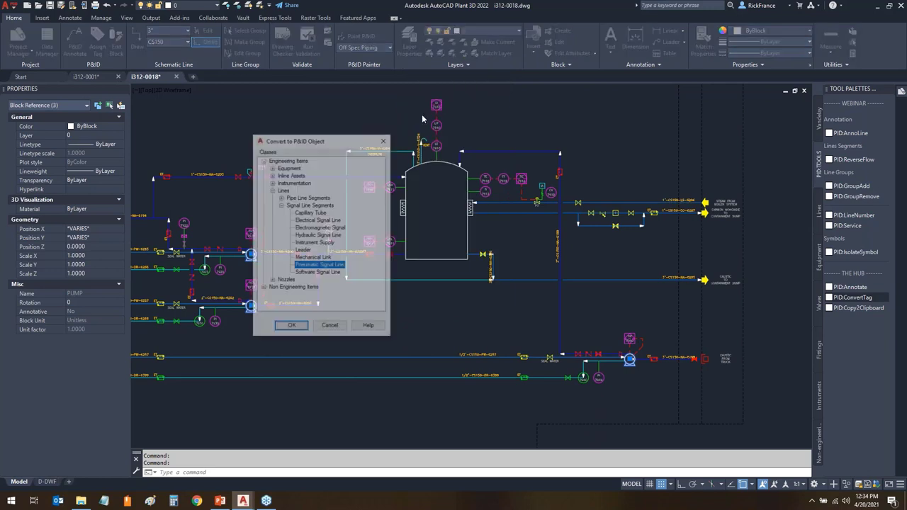
pyautogui.click(272, 190)
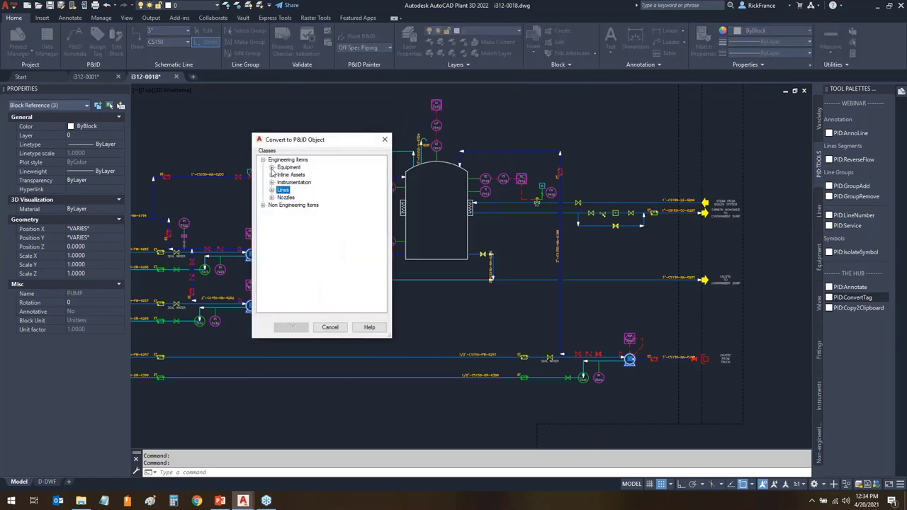
pyautogui.click(271, 167)
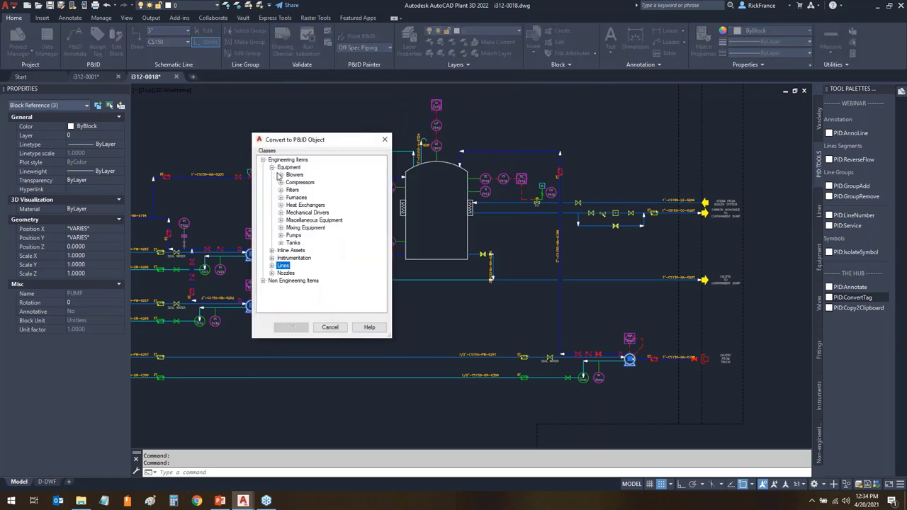
pyautogui.click(281, 236)
pyautogui.click(314, 244)
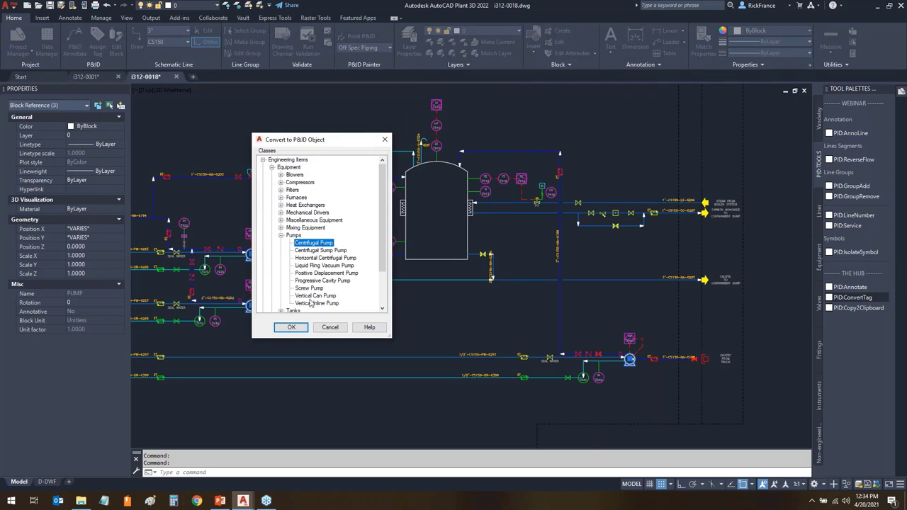
pyautogui.click(296, 327)
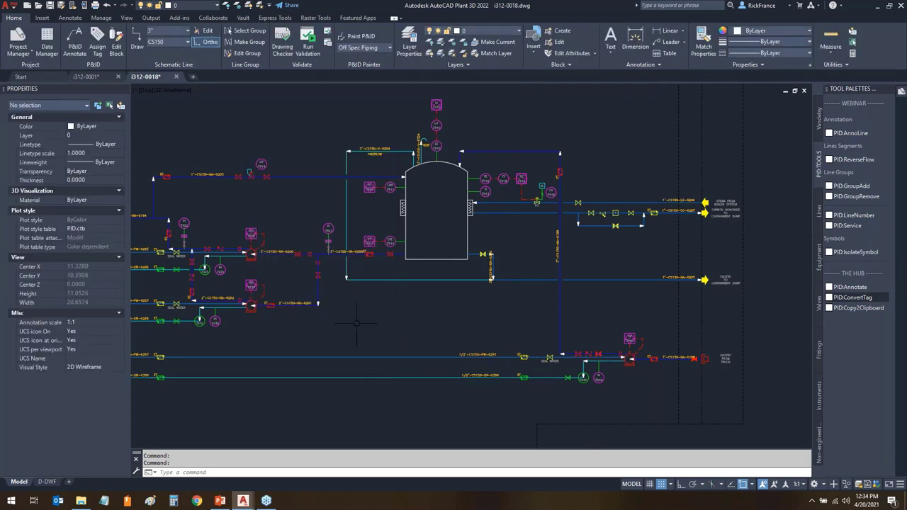
# - Select the converted upper pump to check its properties, then deselect it
pyautogui.click(252, 263)
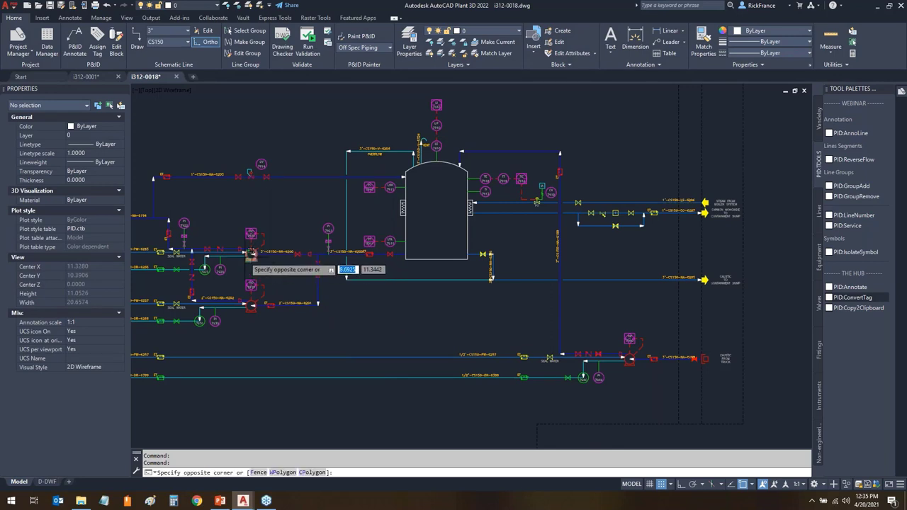
pyautogui.click(265, 270)
pyautogui.click(281, 291)
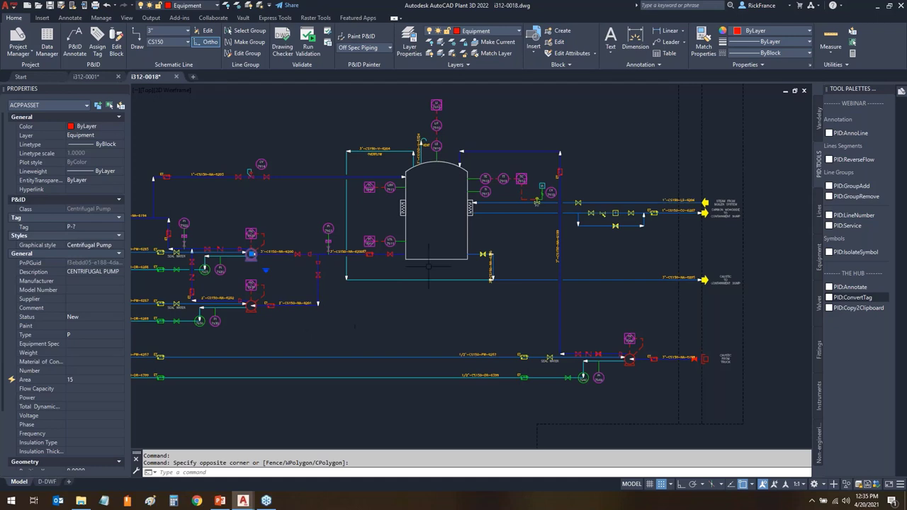
pyautogui.press('Escape')
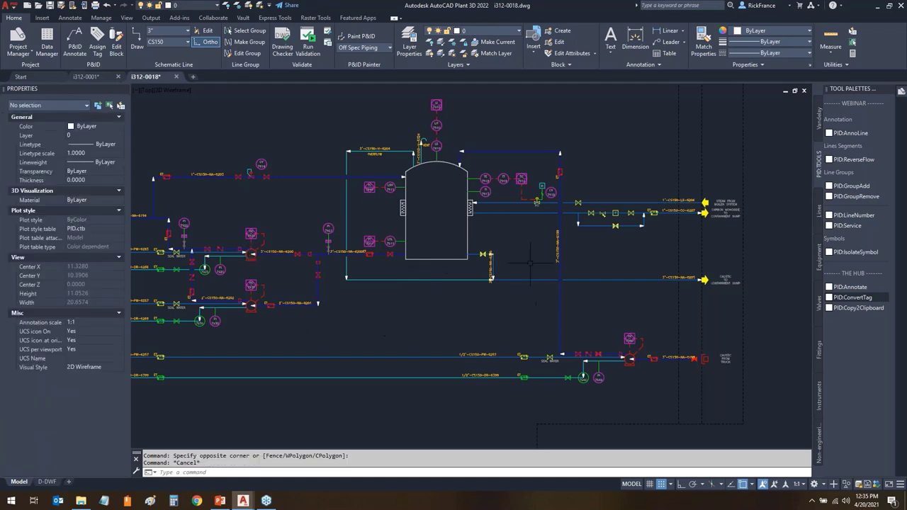
# - Select the vessel outline together with its left and right nozzles
pyautogui.scroll(2, 488, 224)
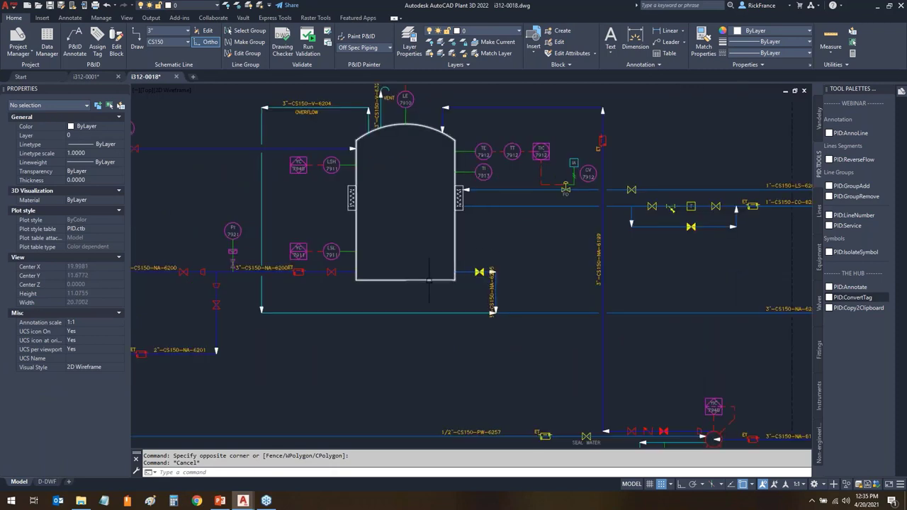
pyautogui.click(455, 241)
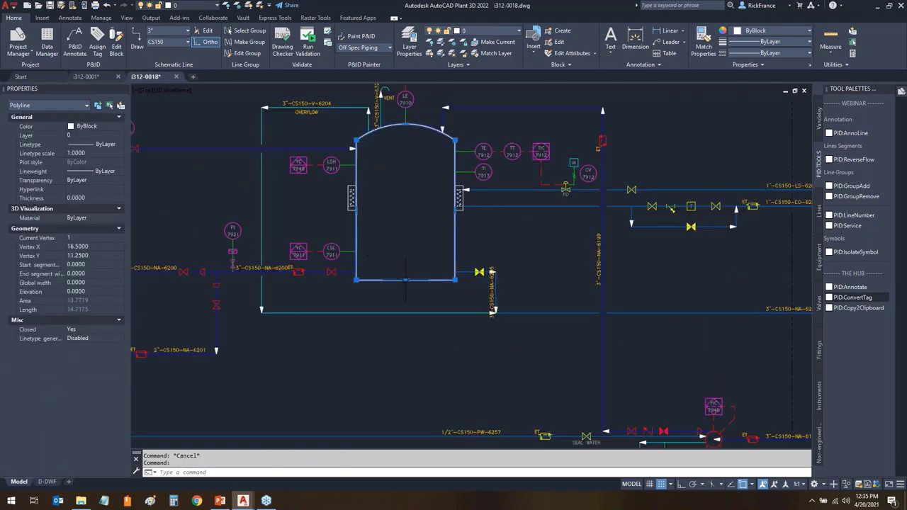
pyautogui.click(351, 199)
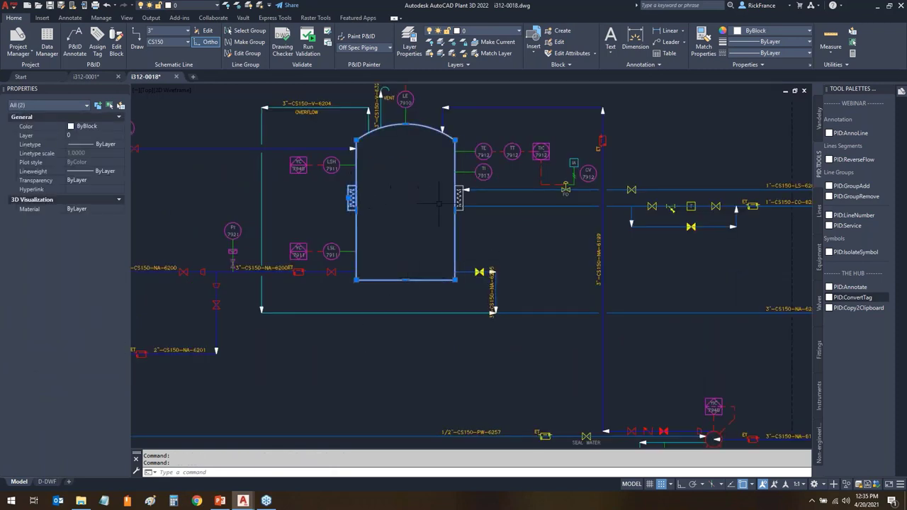
pyautogui.click(460, 198)
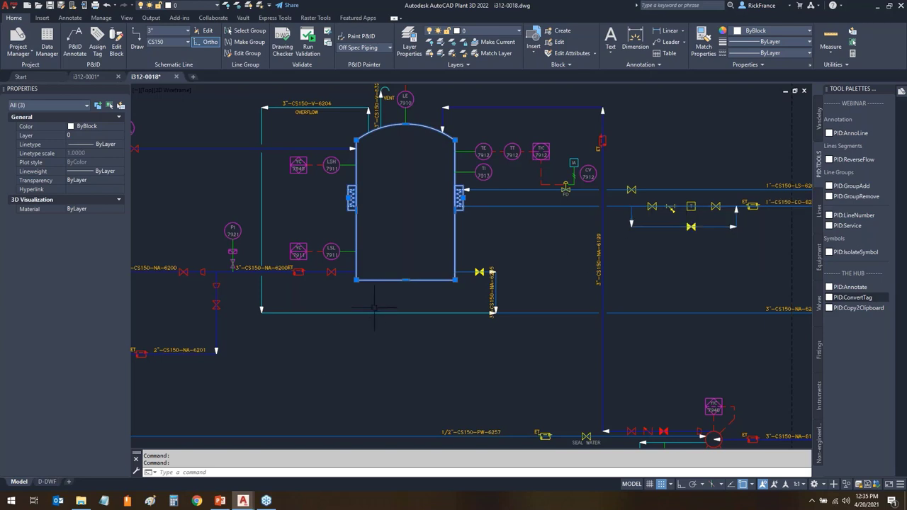
pyautogui.scroll(-1, 374, 306)
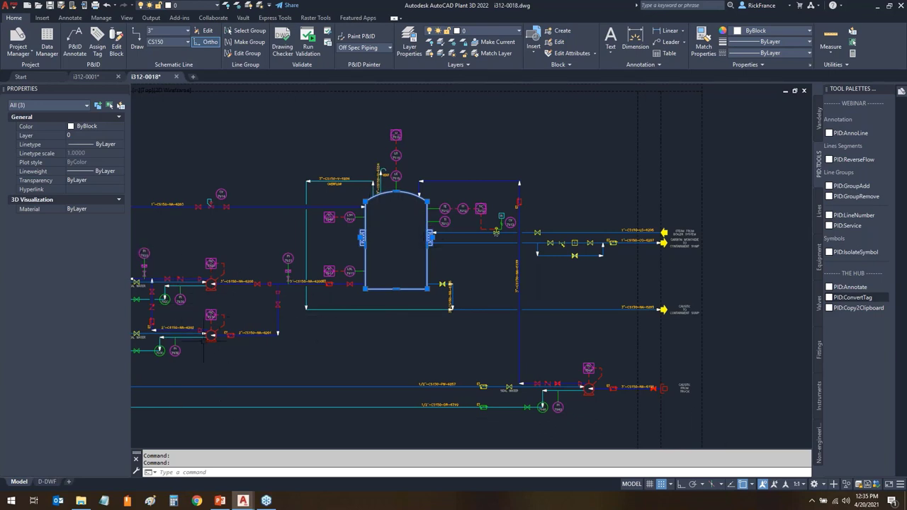
# - Convert the selection to a Dome Roof Tank with its base point at the bottom midpoint
pyautogui.rightClick(391, 261)
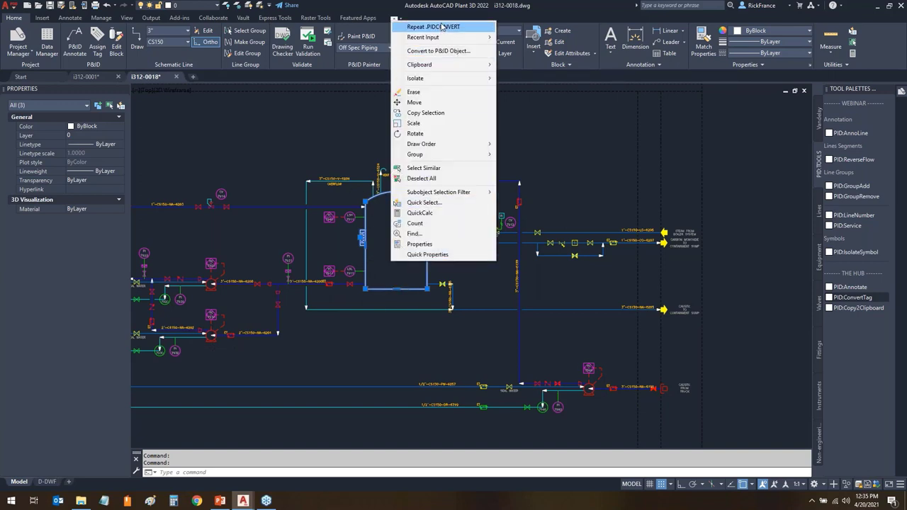
pyautogui.click(420, 52)
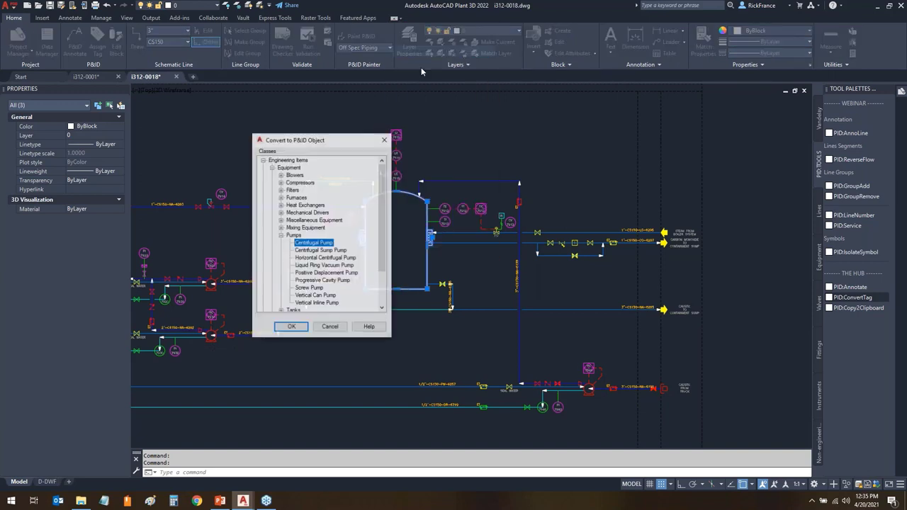
pyautogui.click(280, 235)
pyautogui.click(281, 242)
pyautogui.click(312, 243)
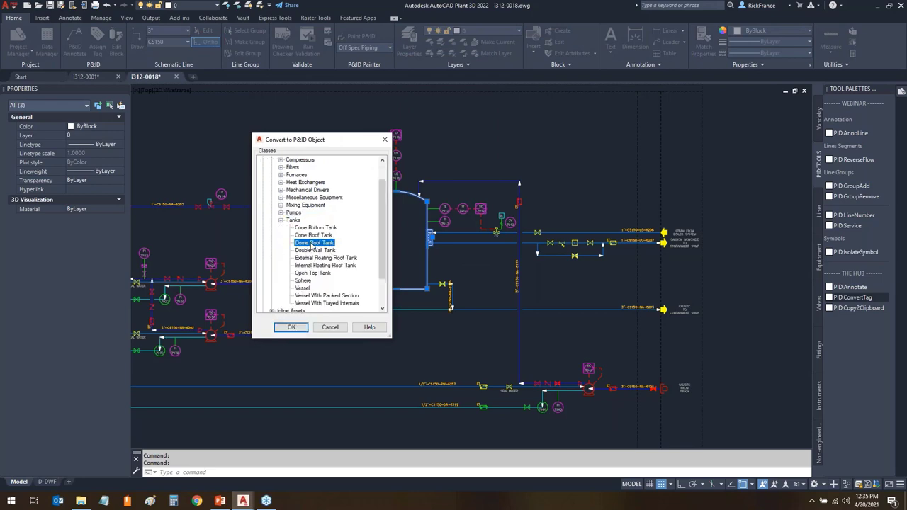
pyautogui.click(291, 327)
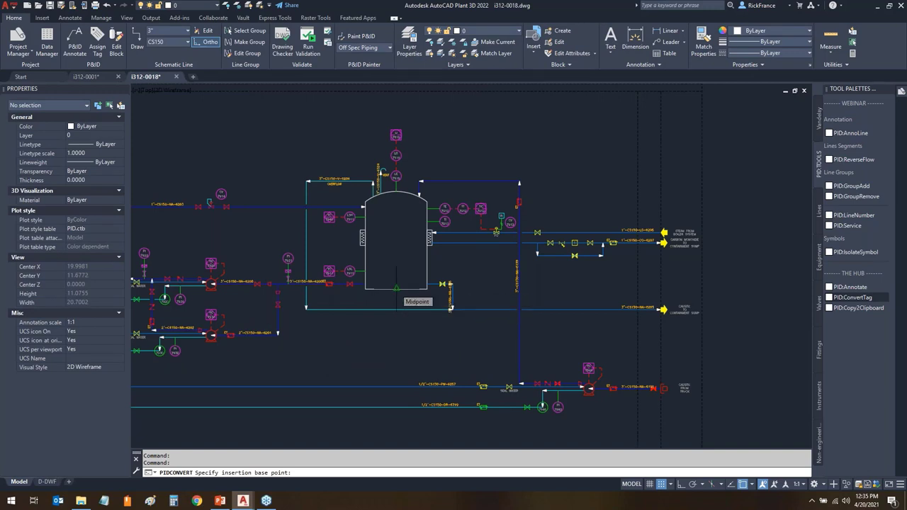
pyautogui.click(396, 288)
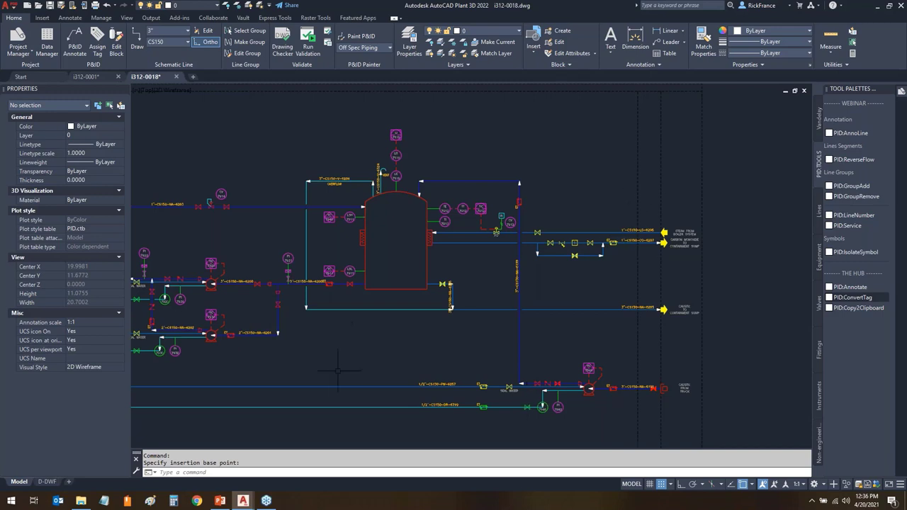
pyautogui.scroll(-4, 340, 318)
pyautogui.moveTo(371, 338); pyautogui.dragTo(456, 341, button='middle')
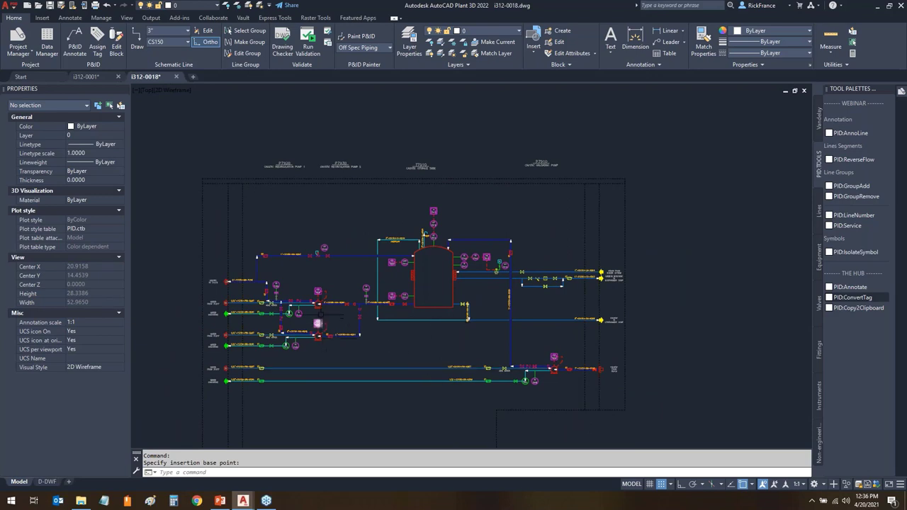
# - Tag the upper pump P-7920 and place its label below the pump
pyautogui.click(321, 304)
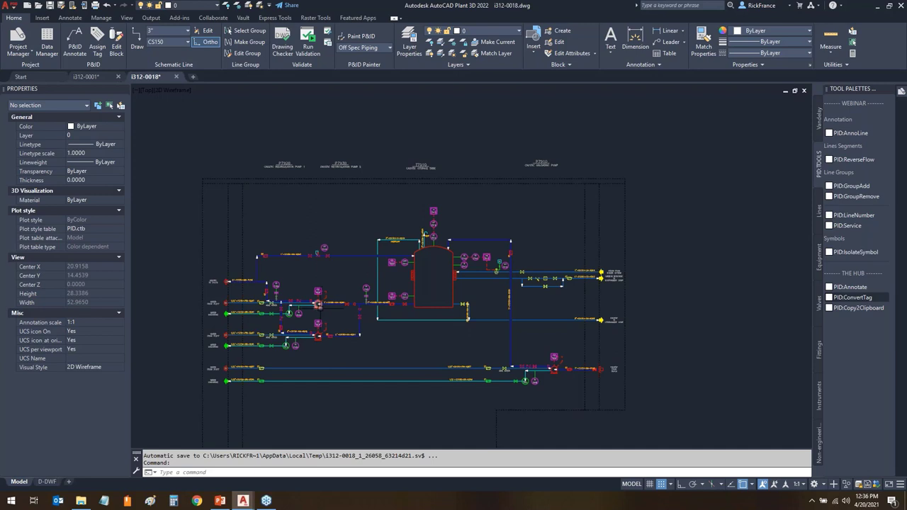
pyautogui.click(318, 304)
pyautogui.rightClick(319, 306)
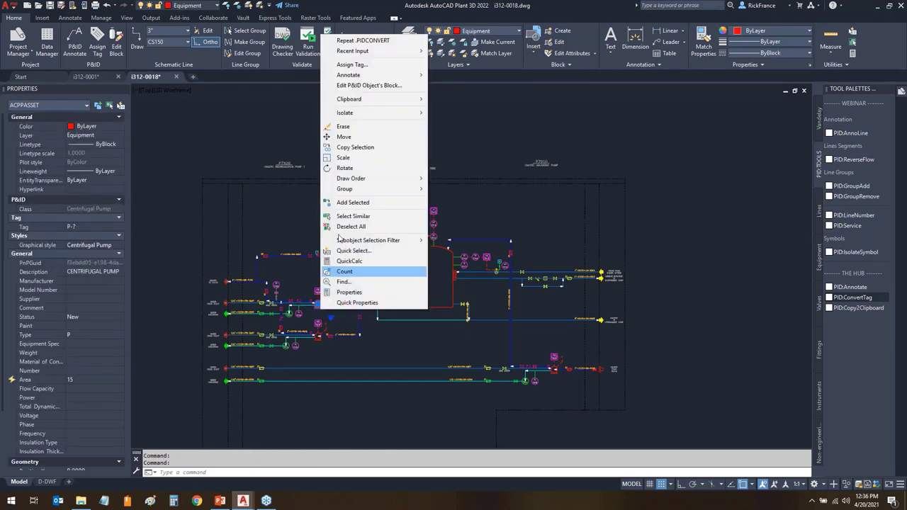
pyautogui.click(353, 64)
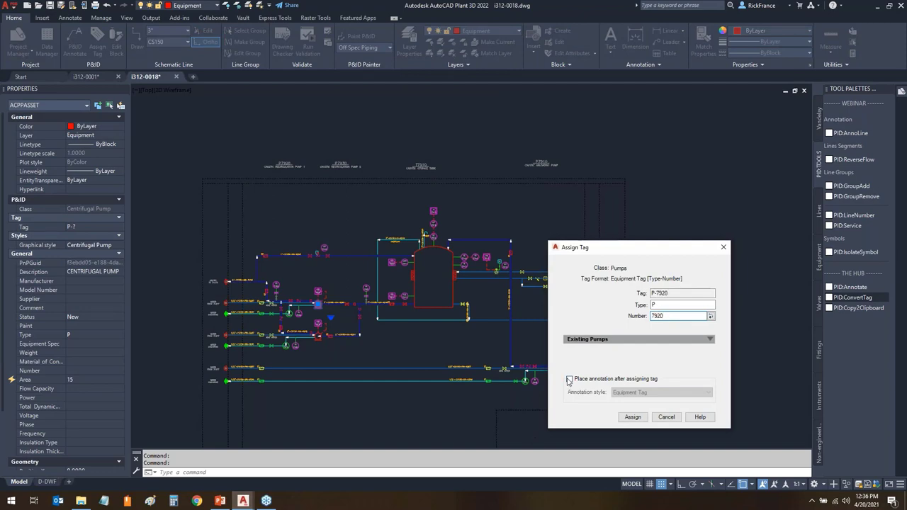
pyautogui.click(569, 380)
pyautogui.click(633, 417)
pyautogui.scroll(2, 333, 315)
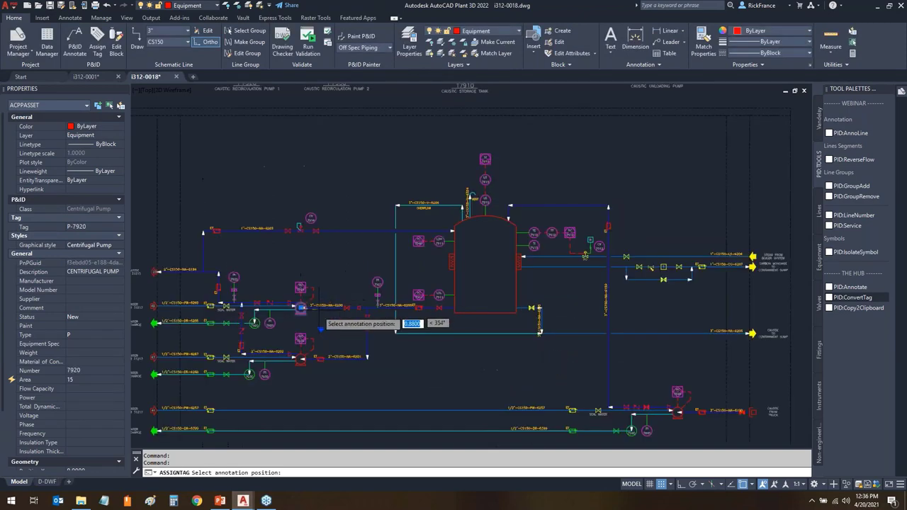
pyautogui.scroll(3, 318, 310)
pyautogui.click(273, 326)
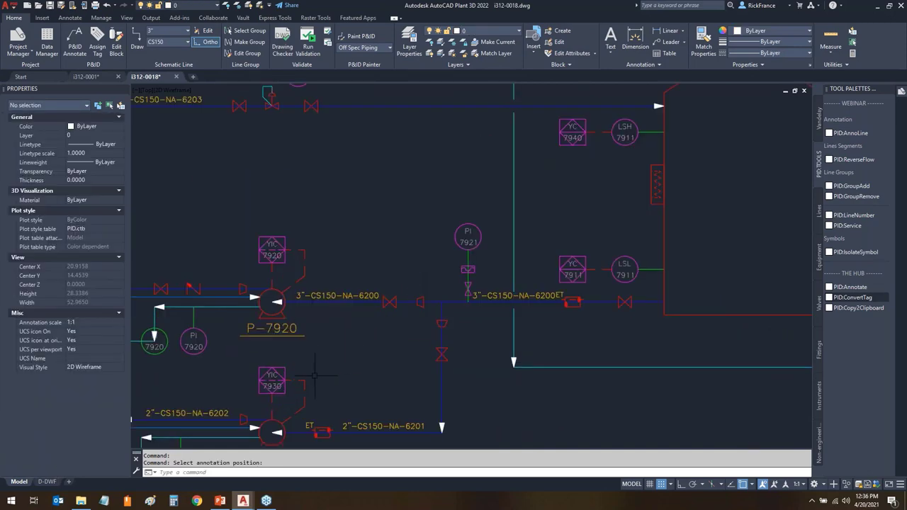
# - Tag the lower pump P-7930 and place its label below it
pyautogui.moveTo(315, 378); pyautogui.dragTo(345, 245, button='middle')
pyautogui.click(299, 297)
pyautogui.rightClick(302, 299)
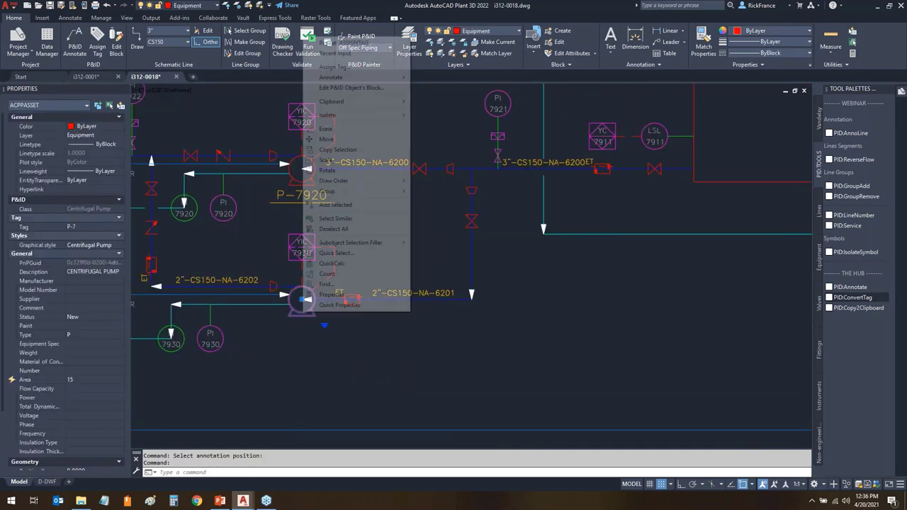
pyautogui.click(334, 67)
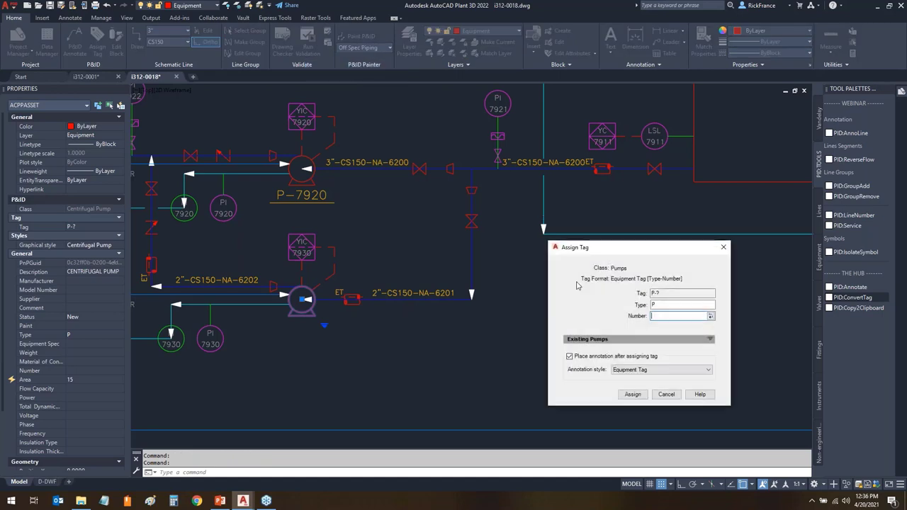
pyautogui.write('7930')
pyautogui.click(633, 394)
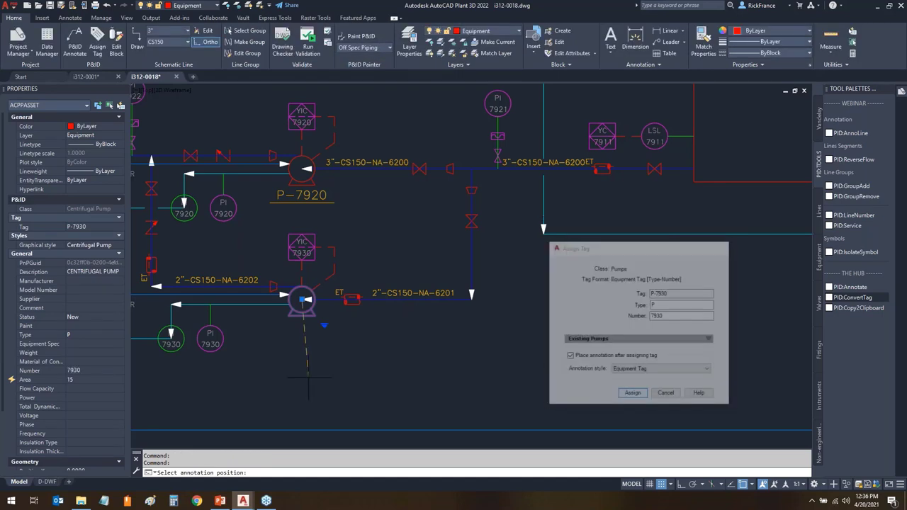
pyautogui.click(303, 325)
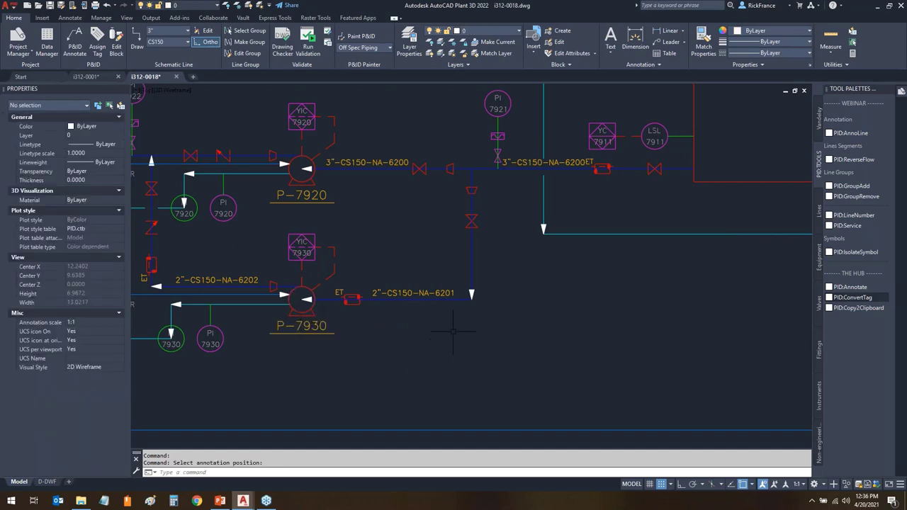
# - Tag the unloading pump near the bottom P-7910 with its label below it
pyautogui.scroll(-4, 403, 296)
pyautogui.moveTo(403, 295); pyautogui.dragTo(229, 341, button='middle')
pyautogui.moveTo(155, 319); pyautogui.dragTo(167, 285, button='middle')
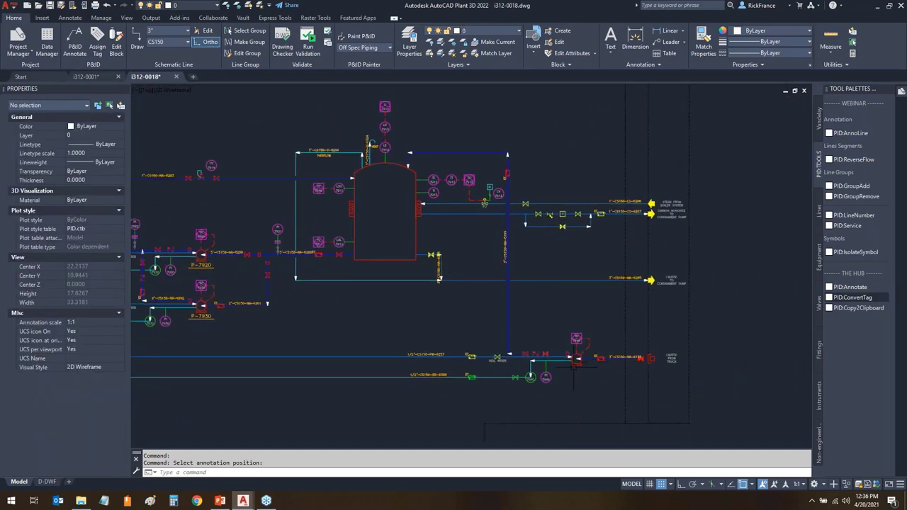
pyautogui.click(575, 365)
pyautogui.rightClick(575, 367)
pyautogui.press('Escape')
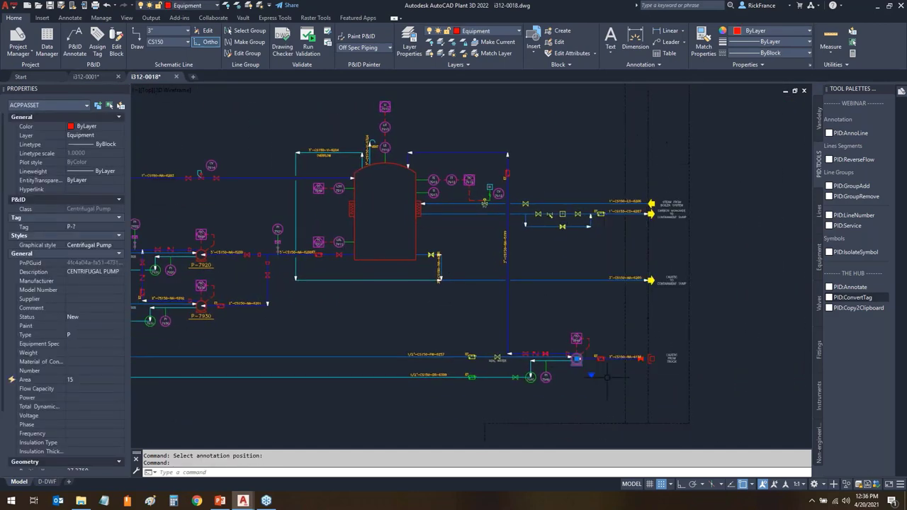
pyautogui.rightClick(577, 359)
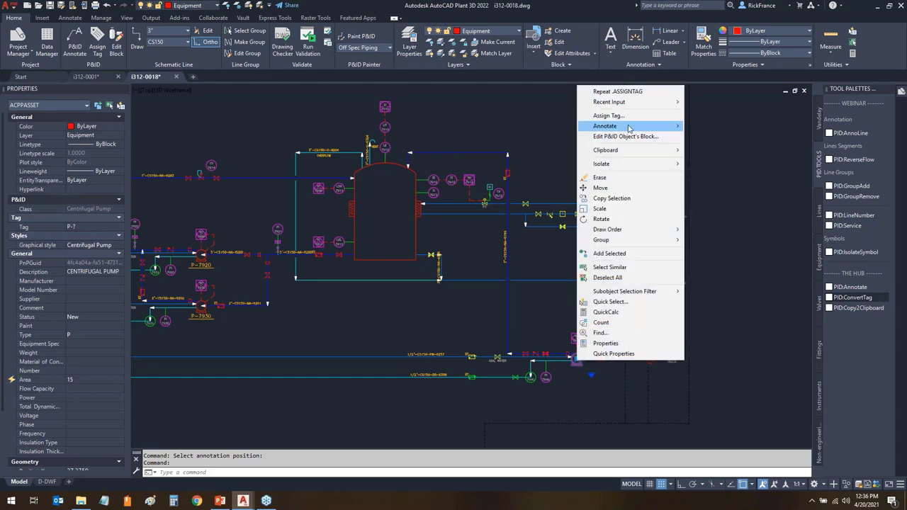
pyautogui.moveTo(629, 128)
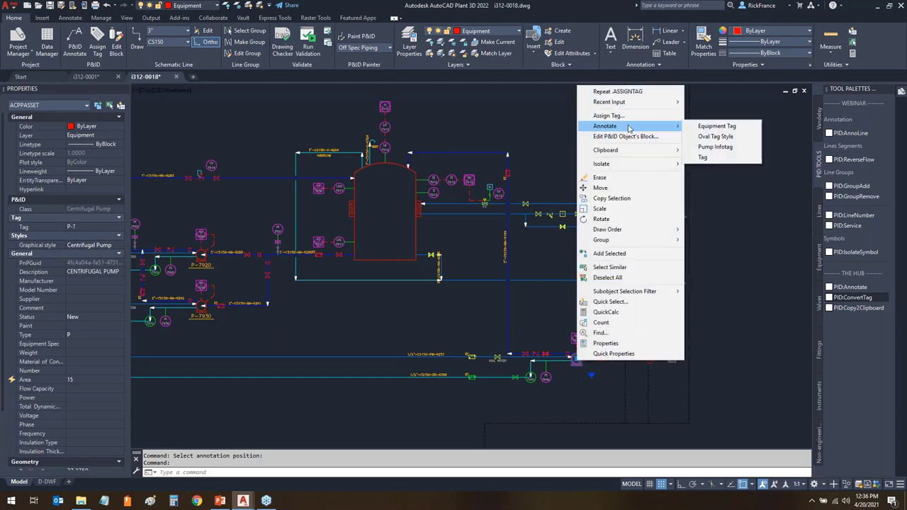
pyautogui.click(608, 115)
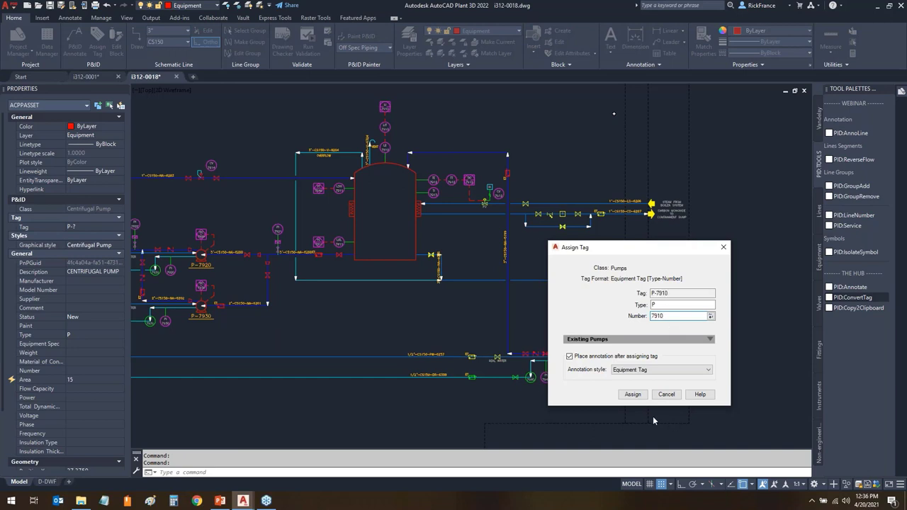
pyautogui.write('7910')
pyautogui.click(632, 394)
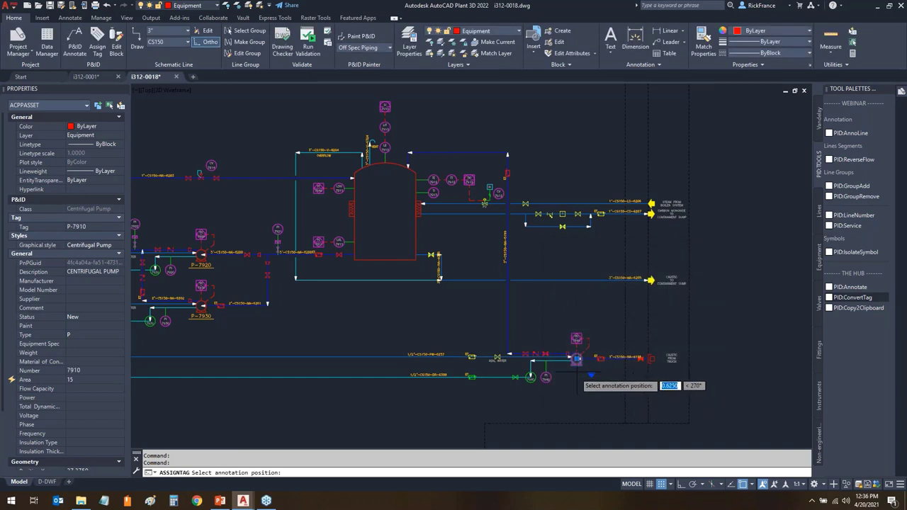
pyautogui.click(577, 373)
# - Tag the dome roof tank TK-7910 and place the label inside the tank
pyautogui.click(376, 216)
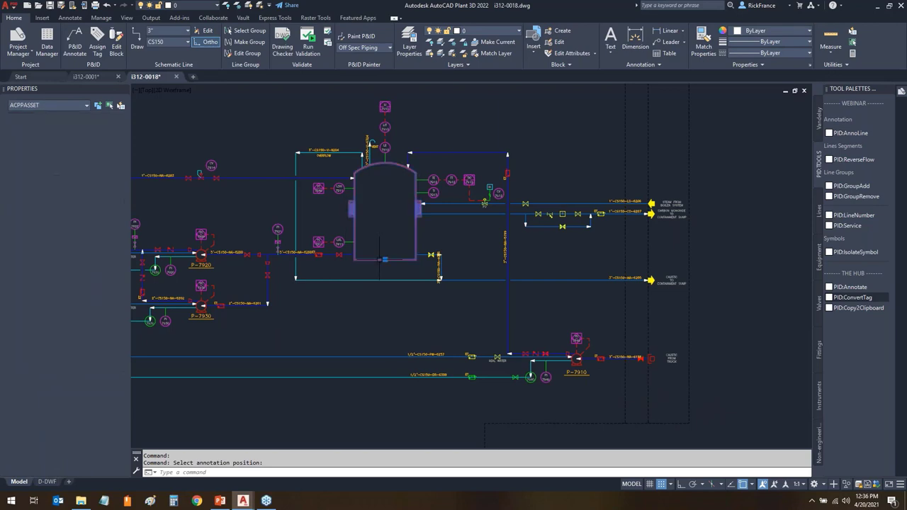
pyautogui.rightClick(380, 216)
pyautogui.click(431, 247)
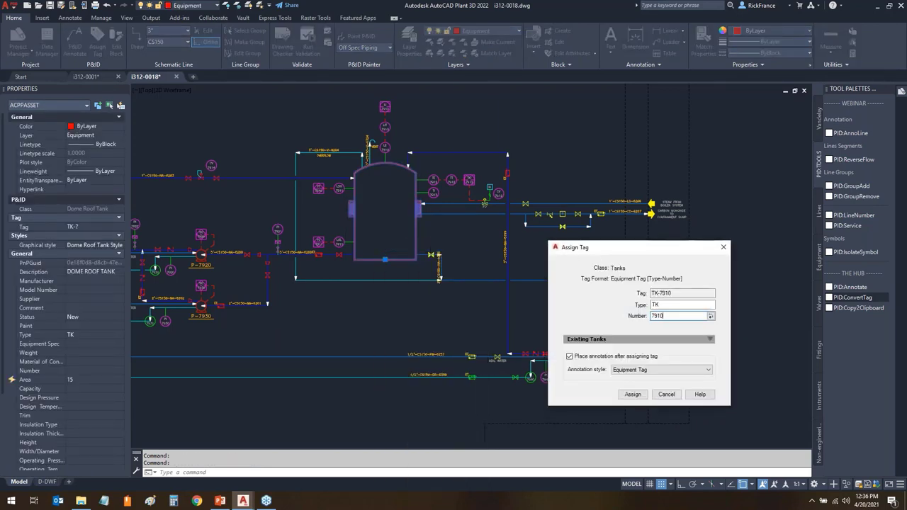
pyautogui.click(632, 394)
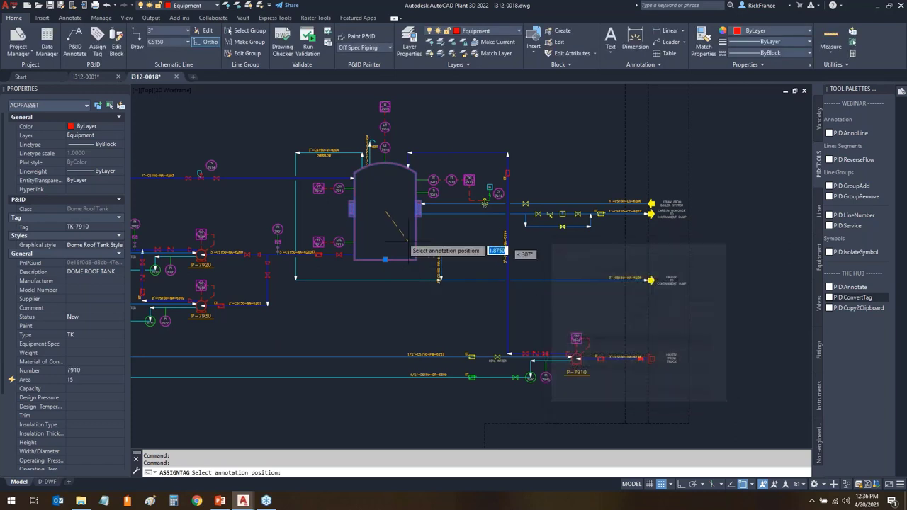
pyautogui.click(386, 208)
pyautogui.scroll(-2, 402, 265)
pyautogui.scroll(2, 262, 119)
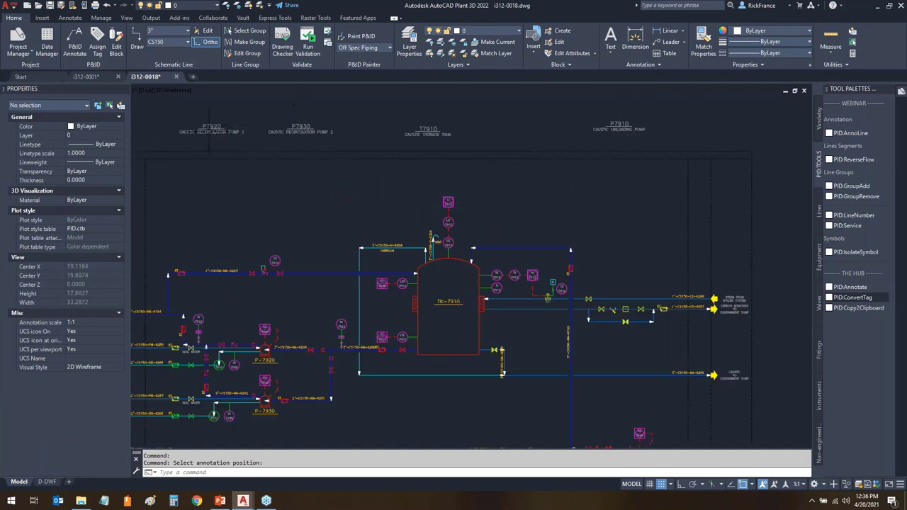
pyautogui.scroll(-3, 459, 360)
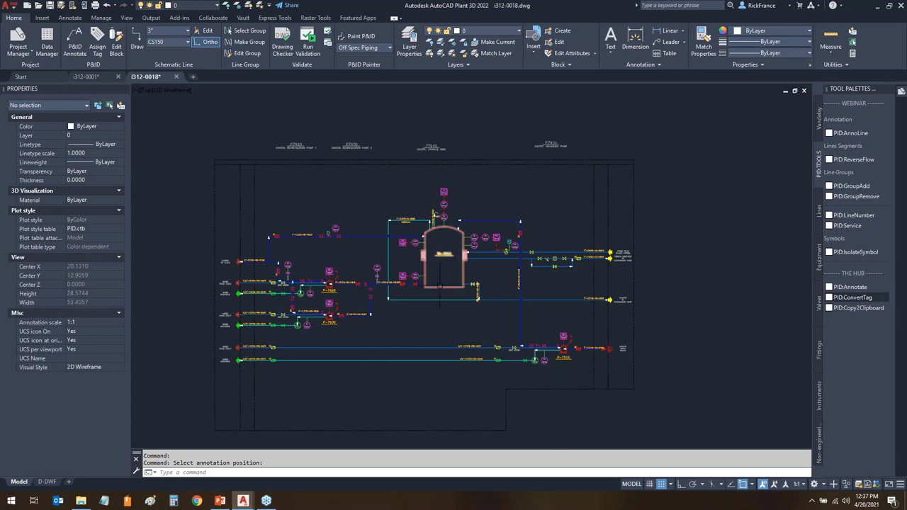
# - Place a Vessel Infotag for tank TK-7910 above the drawing
pyautogui.click(440, 283)
pyautogui.rightClick(440, 287)
pyautogui.moveTo(488, 52)
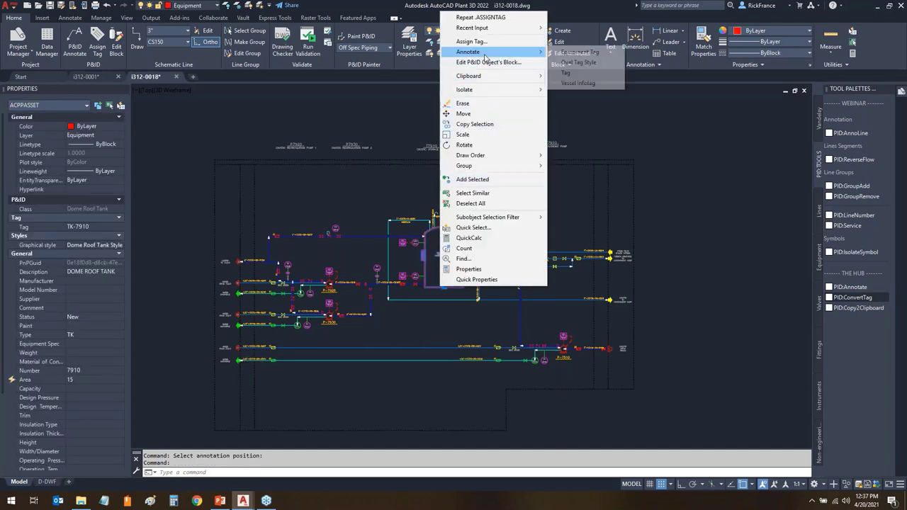
pyautogui.click(578, 82)
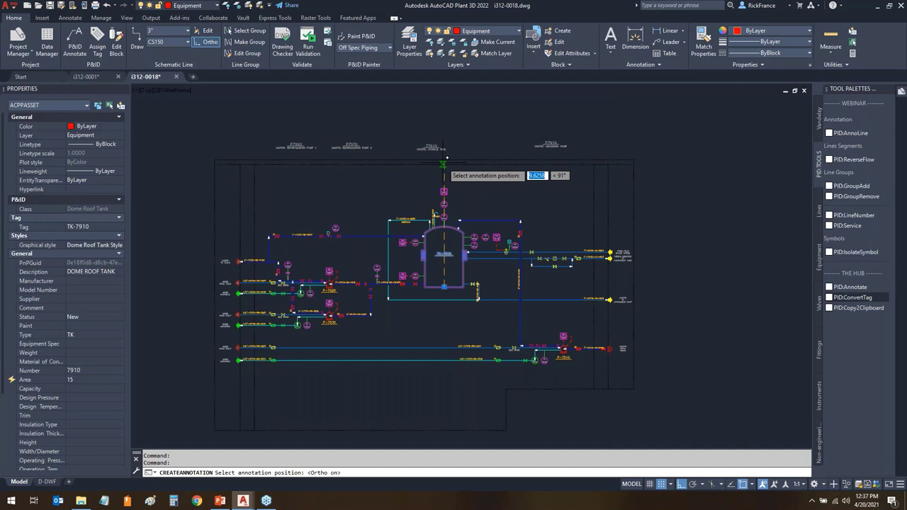
pyautogui.click(443, 164)
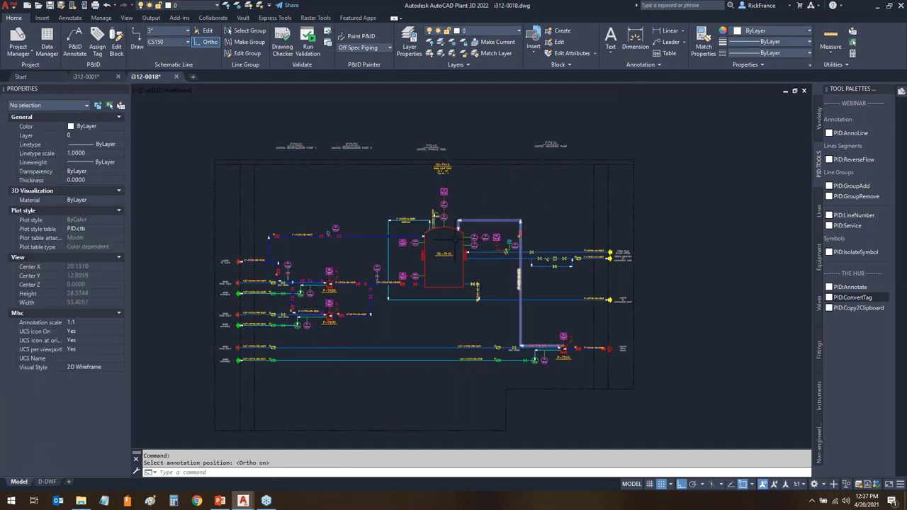
# - Place a Pump Infotag for pump P-7920 along the top, with ortho turned off
pyautogui.scroll(2, 312, 291)
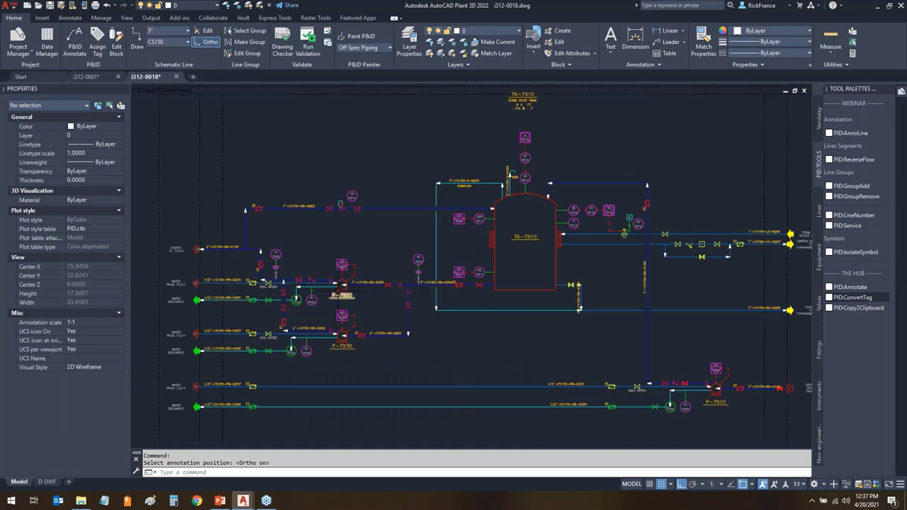
pyautogui.click(343, 284)
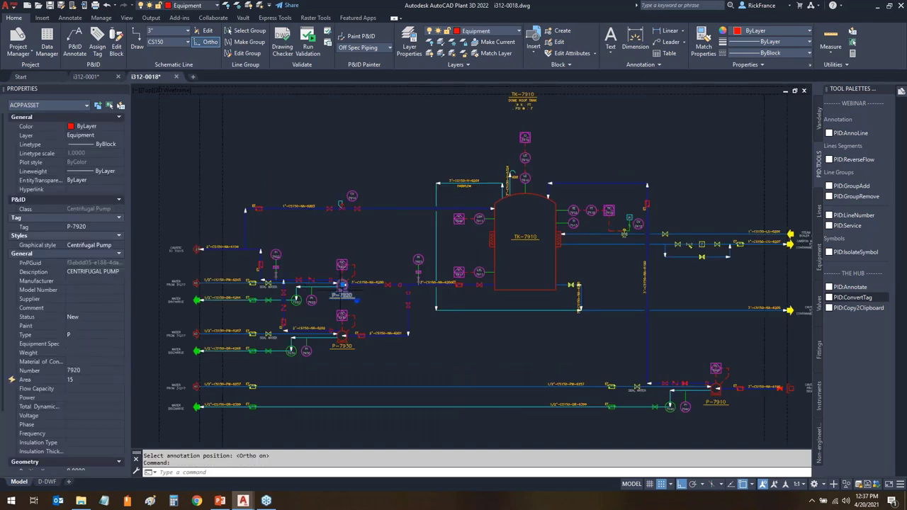
pyautogui.rightClick(343, 285)
pyautogui.moveTo(369, 55)
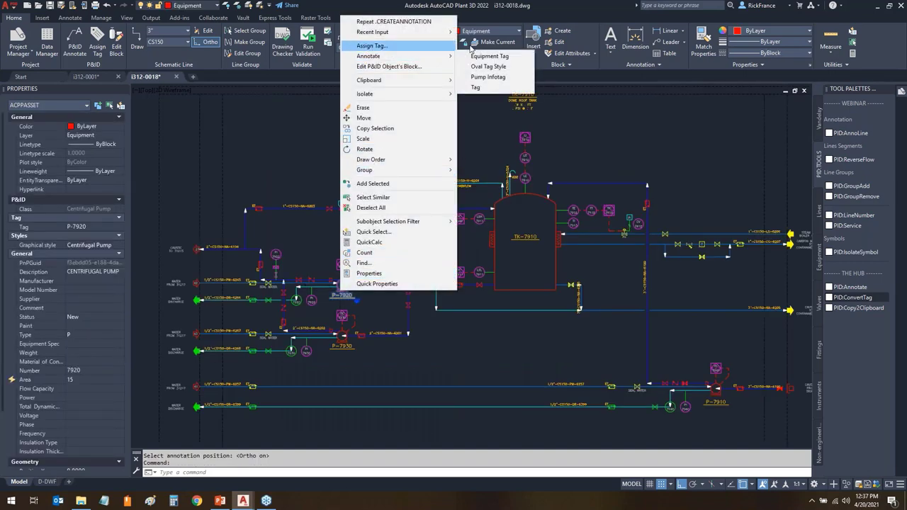
pyautogui.click(488, 76)
pyautogui.scroll(-2, 372, 146)
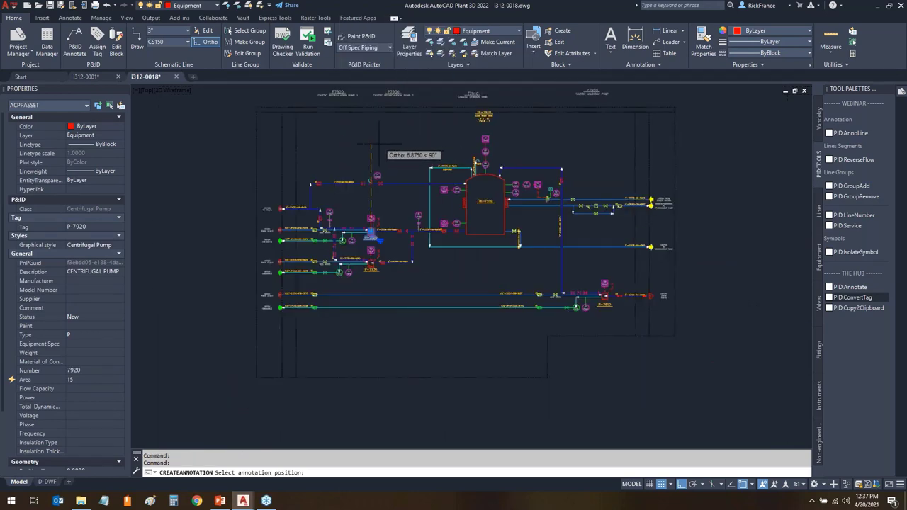
pyautogui.press('F8')
pyautogui.click(339, 114)
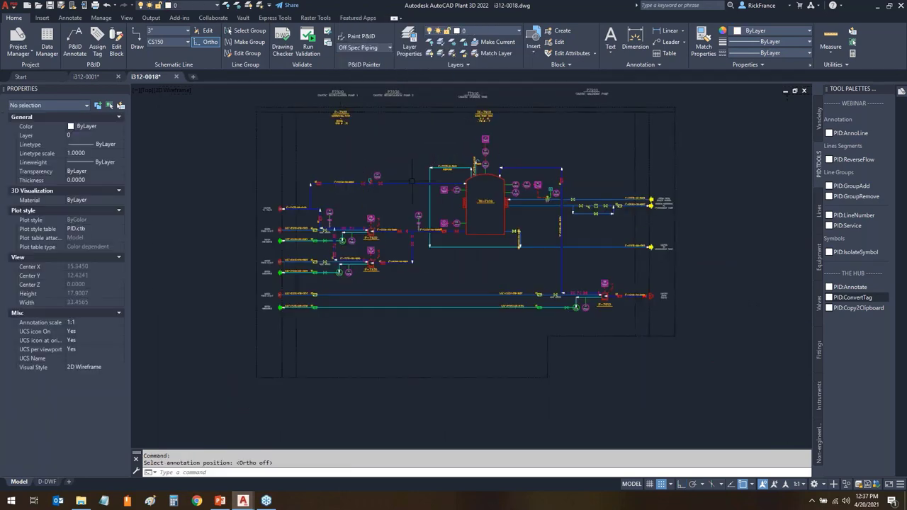
# - Repeat the pump info tag for P-7930 and P-7910 along the top of the sheet
pyautogui.scroll(2, 380, 271)
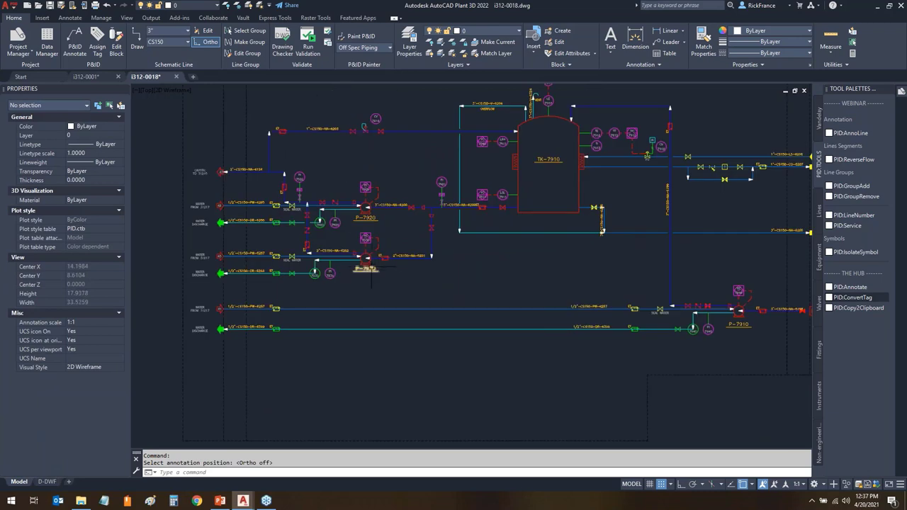
pyautogui.click(366, 261)
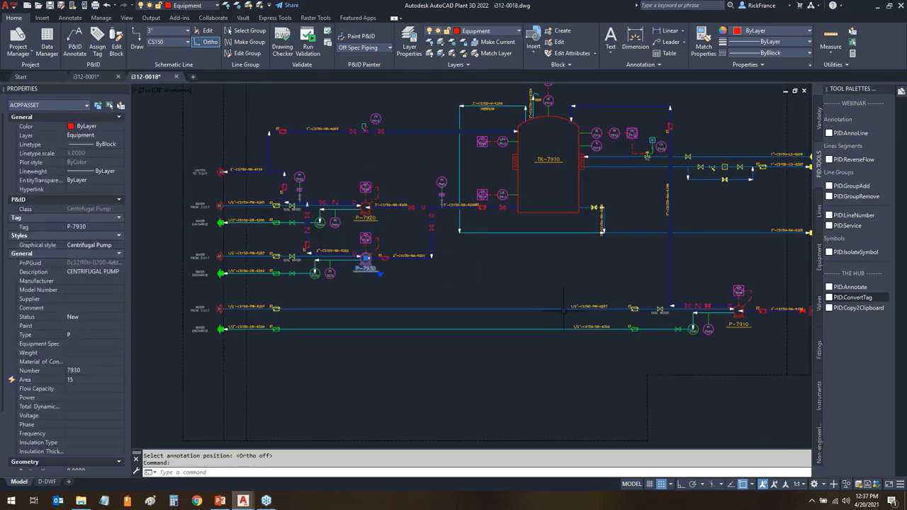
pyautogui.press('Return')
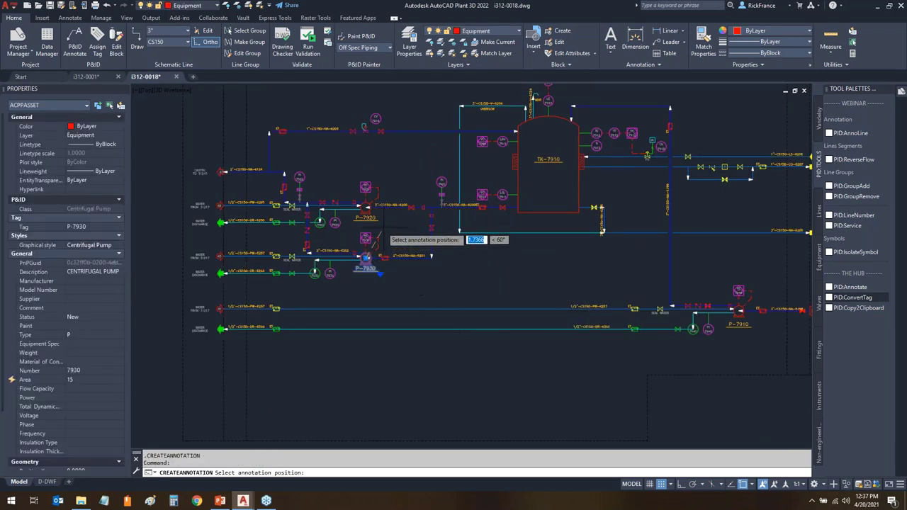
pyautogui.scroll(-3, 386, 153)
pyautogui.moveTo(386, 145); pyautogui.dragTo(339, 268, button='middle')
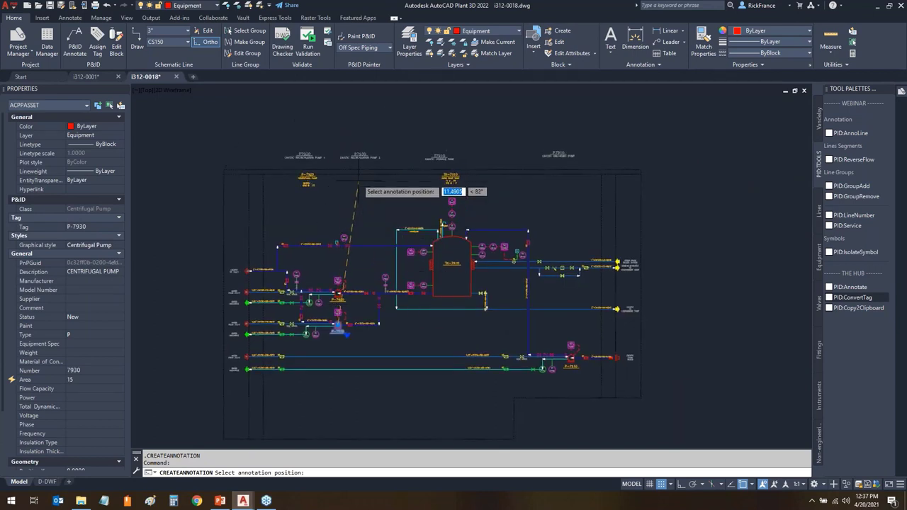
pyautogui.press('Escape')
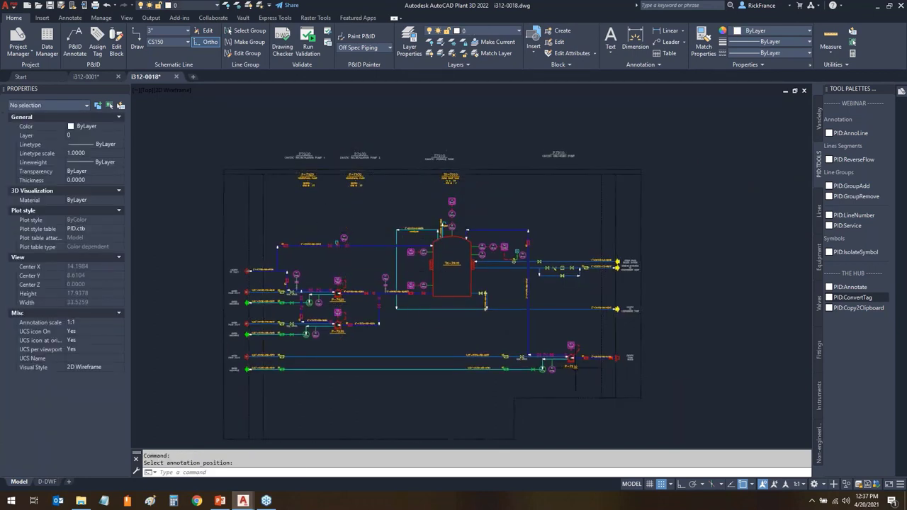
pyautogui.click(571, 354)
pyautogui.press('Return')
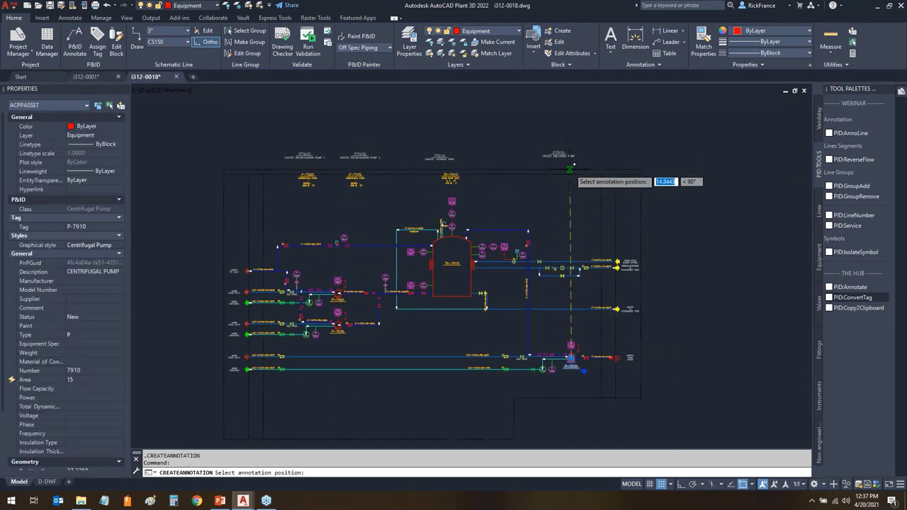
pyautogui.press('Escape')
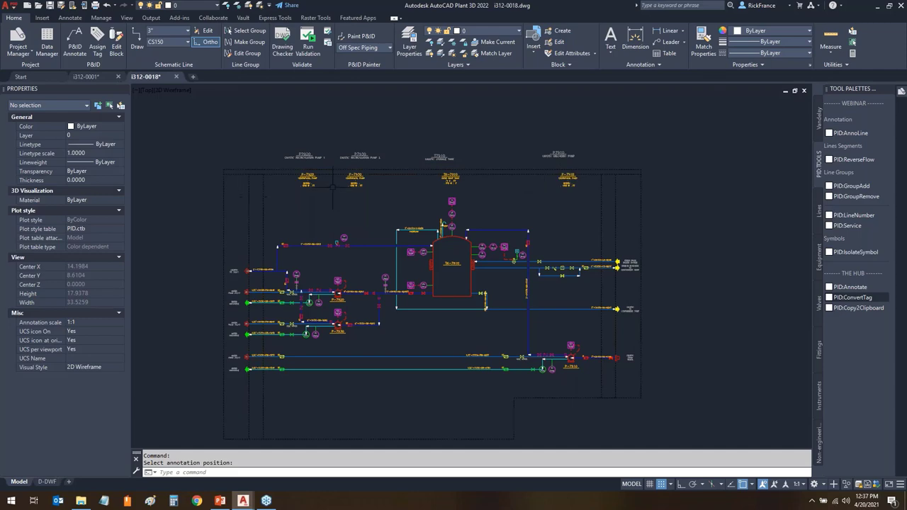
# - Set the P-7920 tag description to CAUSTIC RECIRCULATION PUMP 1 from its old title block
pyautogui.scroll(3, 334, 186)
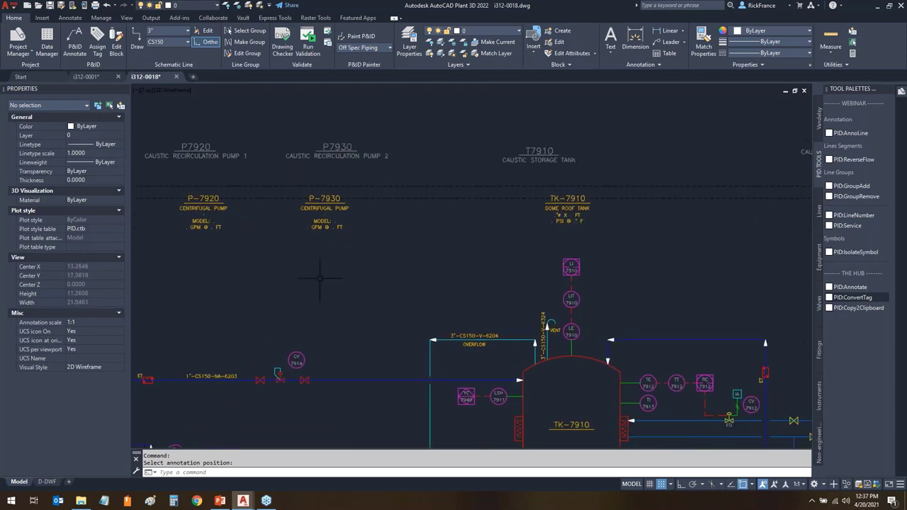
pyautogui.scroll(-2, 320, 279)
pyautogui.doubleClick(256, 202)
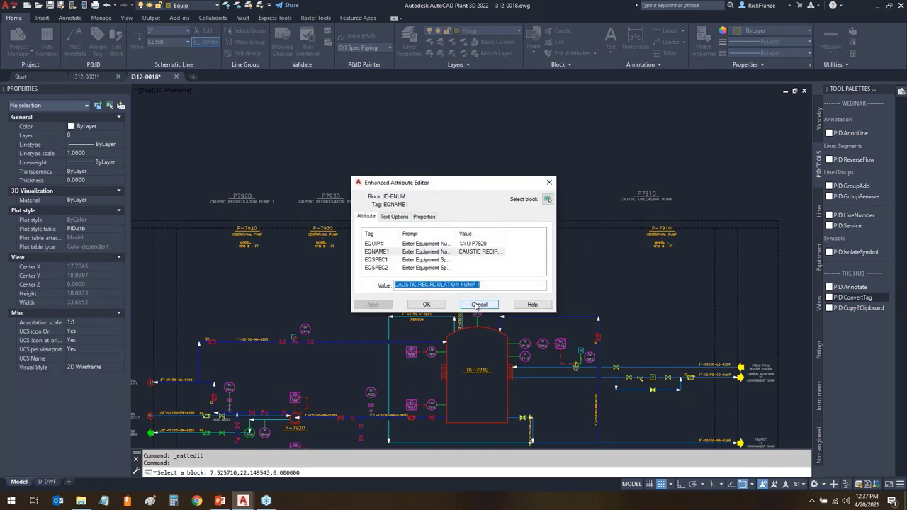
pyautogui.click(477, 305)
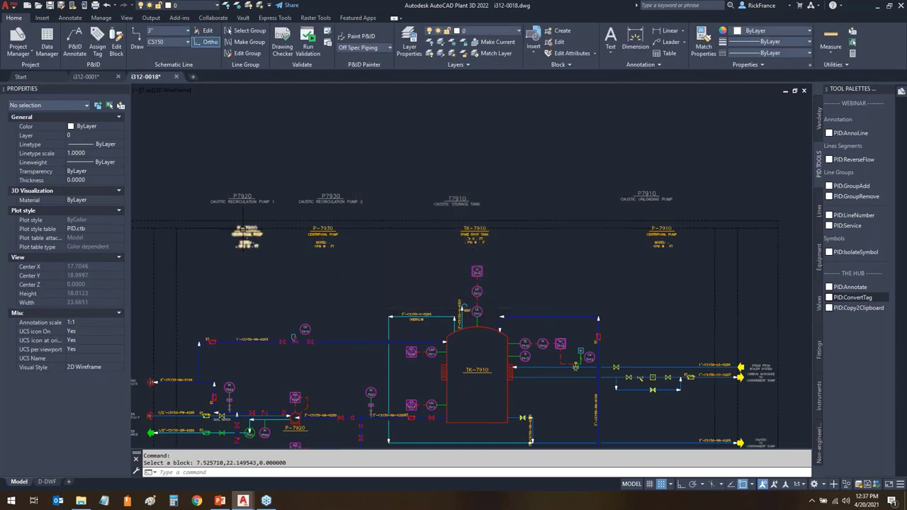
pyautogui.doubleClick(246, 233)
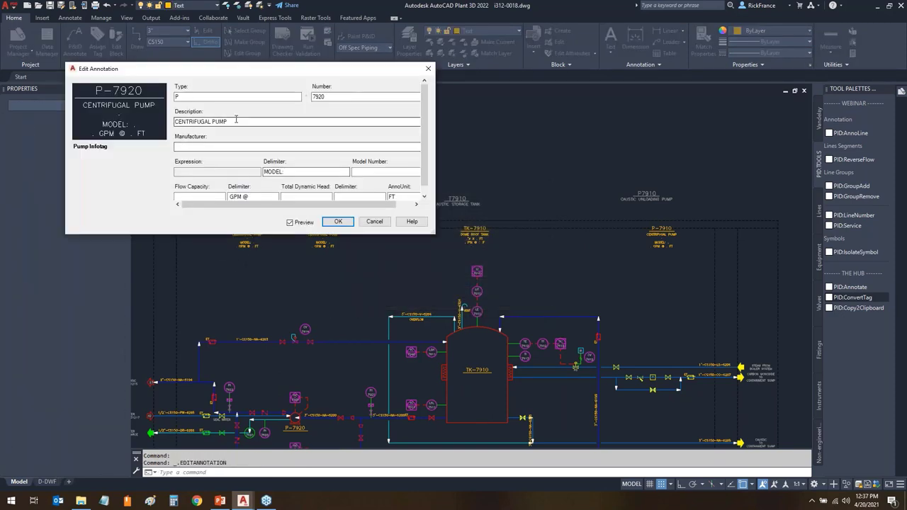
pyautogui.tripleClick(236, 122)
pyautogui.write('CAUSTIC RECIRCULATION PUMP 1')
pyautogui.click(338, 221)
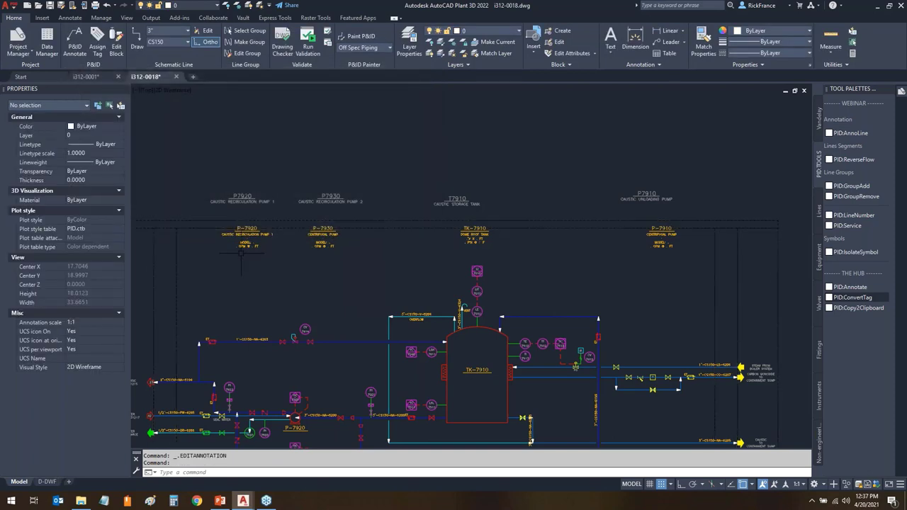
# - Set the P-7930 tag description to CAUSTIC RECIRCULATION PUMP 2
pyautogui.doubleClick(330, 199)
pyautogui.hotkey('ctrl', 'c')
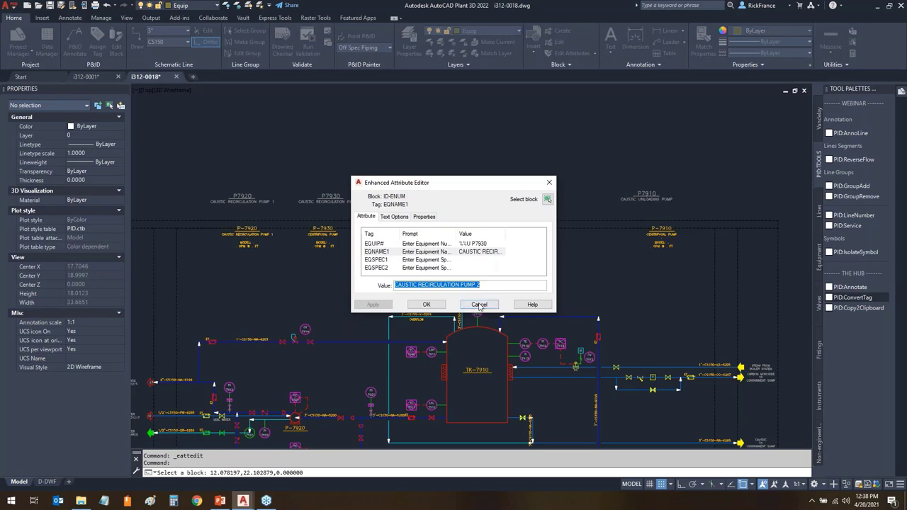
pyautogui.click(479, 304)
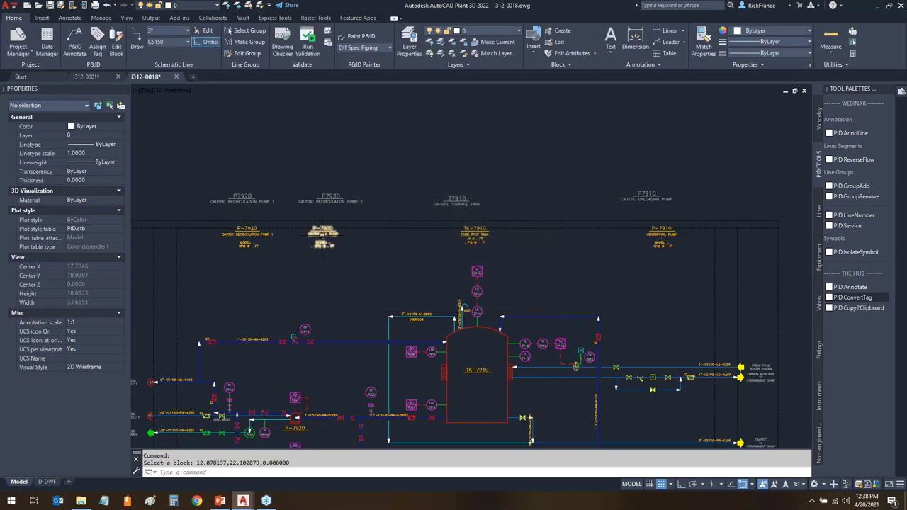
pyautogui.doubleClick(322, 232)
pyautogui.click(244, 121)
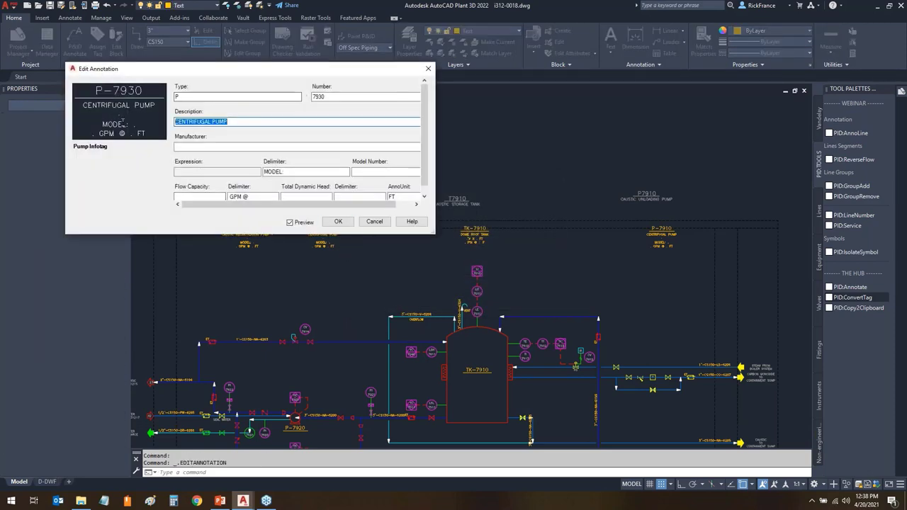
pyautogui.hotkey('ctrl', 'v')
pyautogui.click(338, 221)
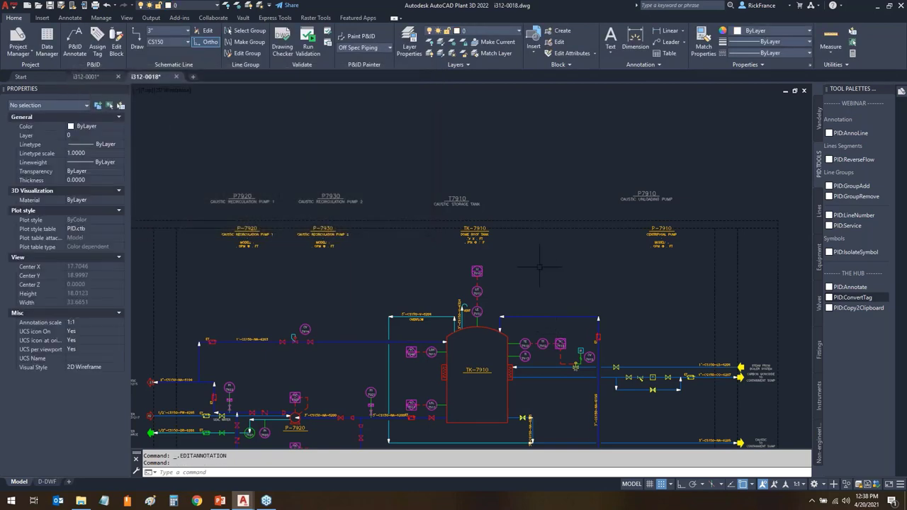
# - Set the TK-7910 tag description to CAUSTIC STORAGE TANK
pyautogui.doubleClick(457, 198)
pyautogui.hotkey('ctrl', 'c')
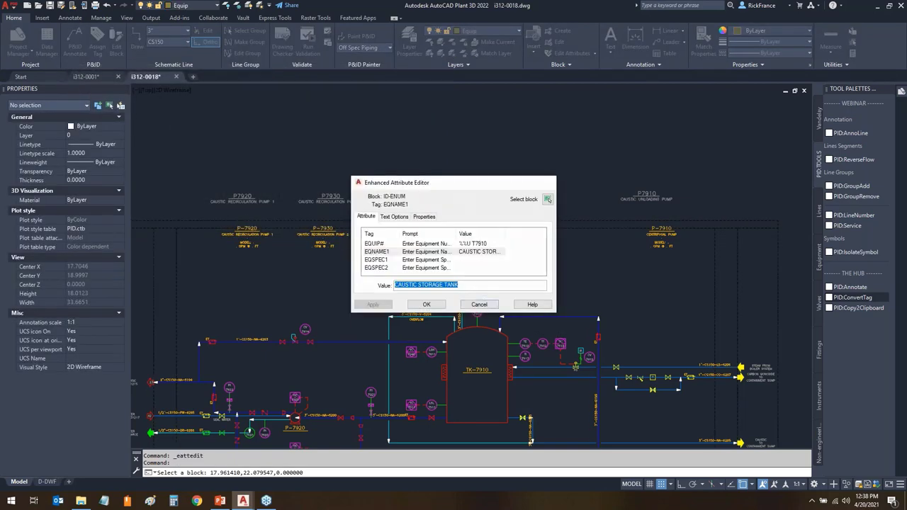
pyautogui.press('Return')
pyautogui.click(475, 232)
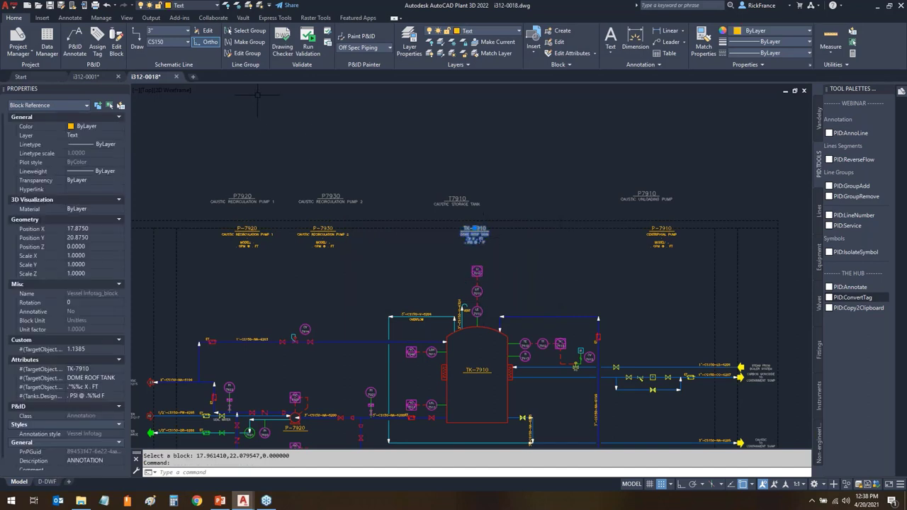
pyautogui.doubleClick(482, 235)
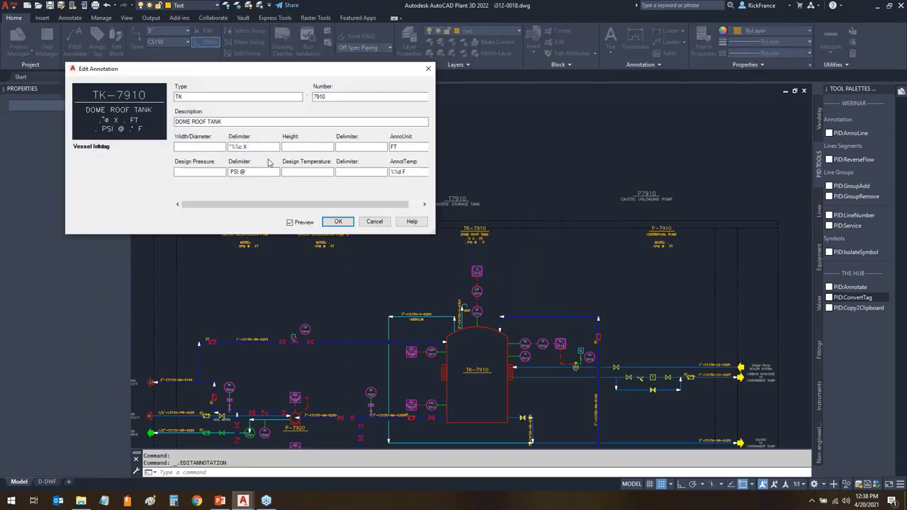
pyautogui.hotkey('ctrl', 'v')
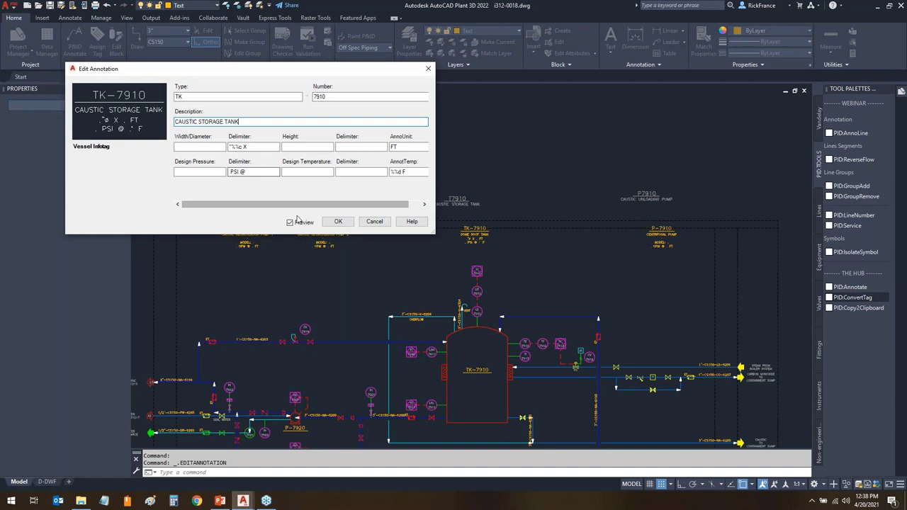
pyautogui.click(338, 221)
# - Set the P-7910 tag description to CAUSTIC UNLOADING PUMP
pyautogui.doubleClick(666, 198)
pyautogui.hotkey('ctrl', 'c')
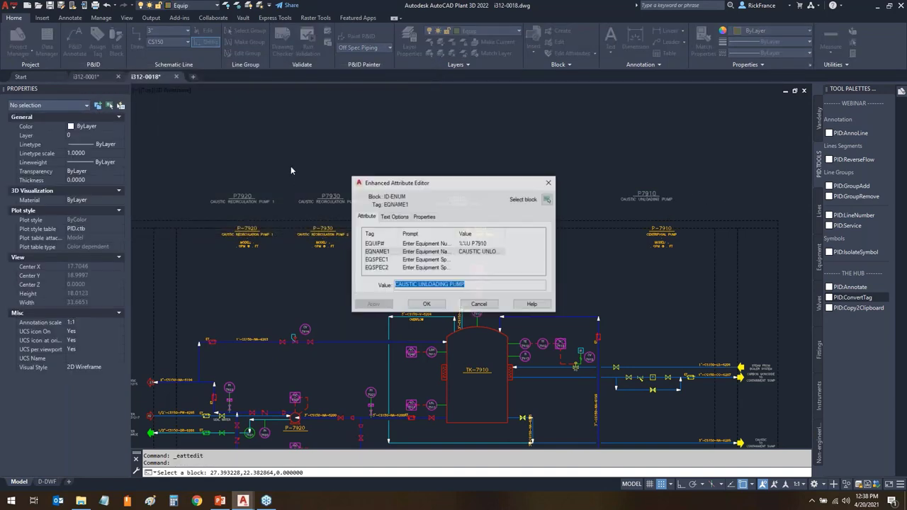
pyautogui.click(479, 304)
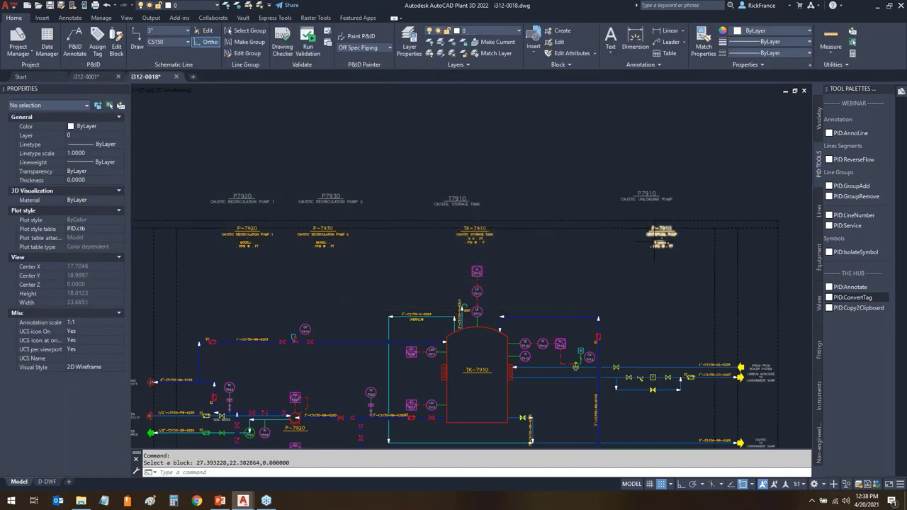
pyautogui.doubleClick(661, 237)
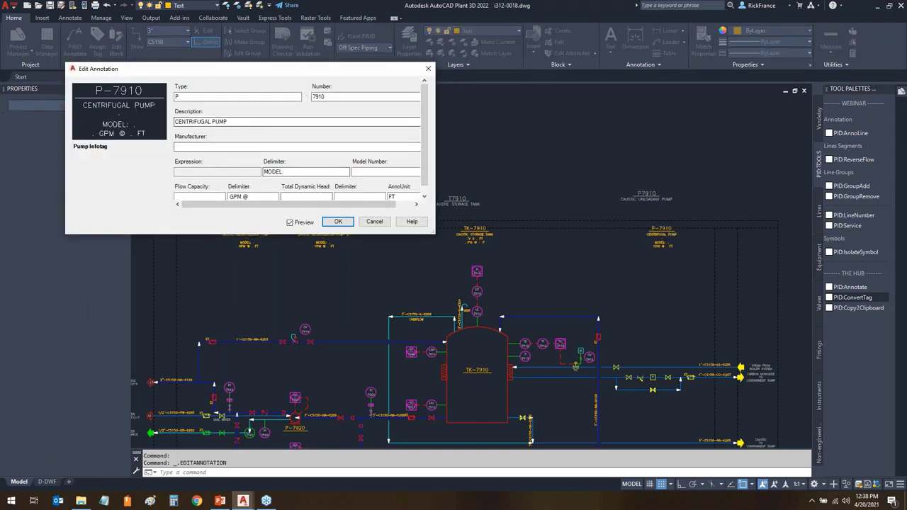
pyautogui.moveTo(244, 122); pyautogui.dragTo(175, 121)
pyautogui.hotkey('ctrl', 'v')
pyautogui.click(336, 222)
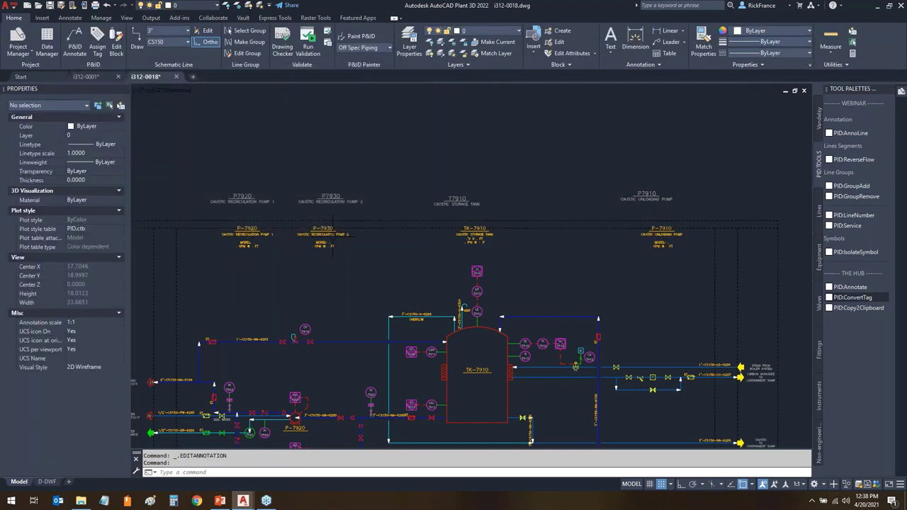
# - Delete the four old equipment title blocks across the top
pyautogui.moveTo(678, 166); pyautogui.dragTo(178, 216)
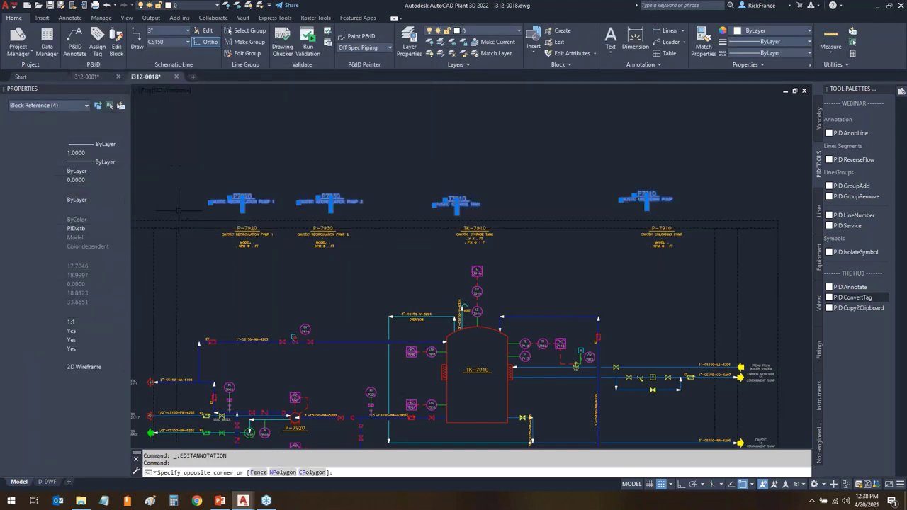
pyautogui.press('Delete')
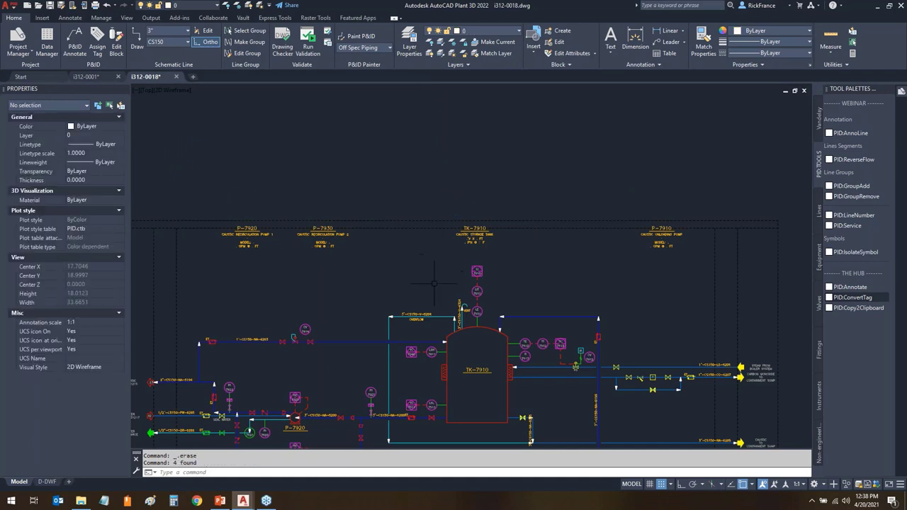
pyautogui.scroll(-2, 306, 241)
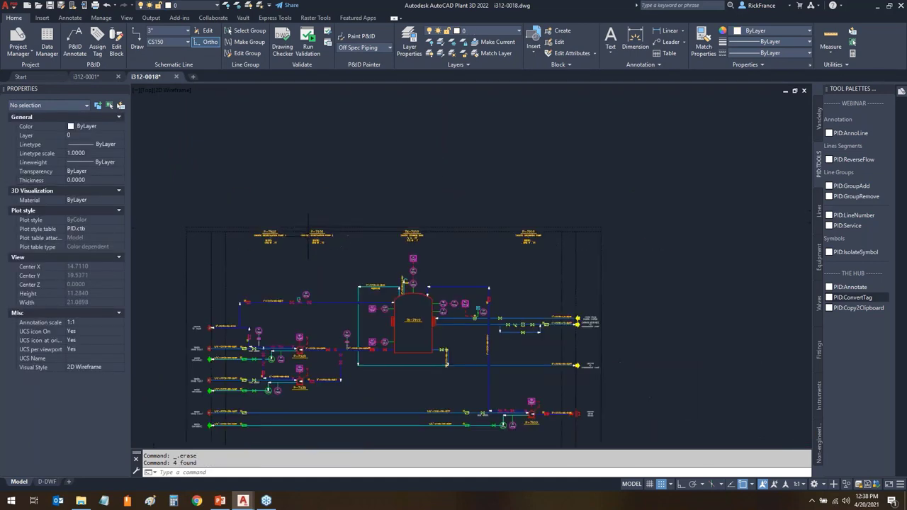
pyautogui.moveTo(304, 248); pyautogui.dragTo(350, 235, button='middle')
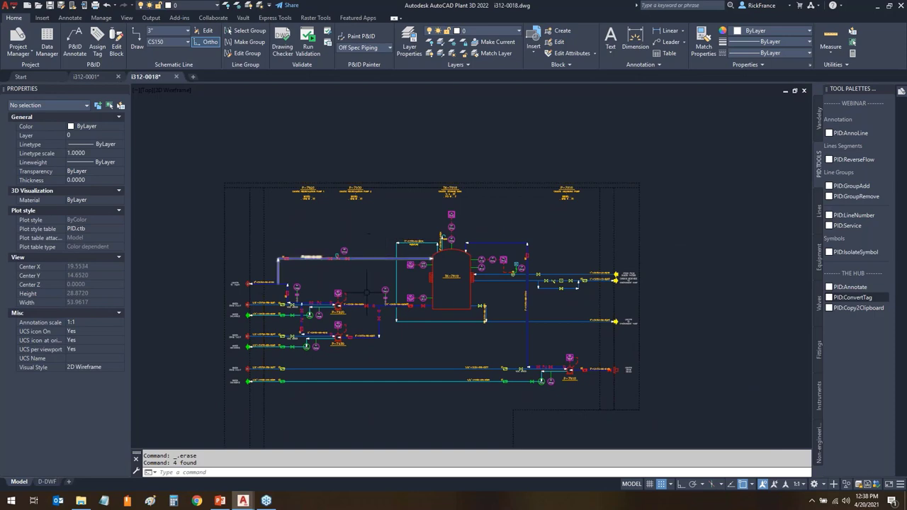
# - Delete the stray flow arrows on FI 7930 and FI 7920 near the pumps
pyautogui.scroll(2, 339, 323)
pyautogui.scroll(4, 339, 324)
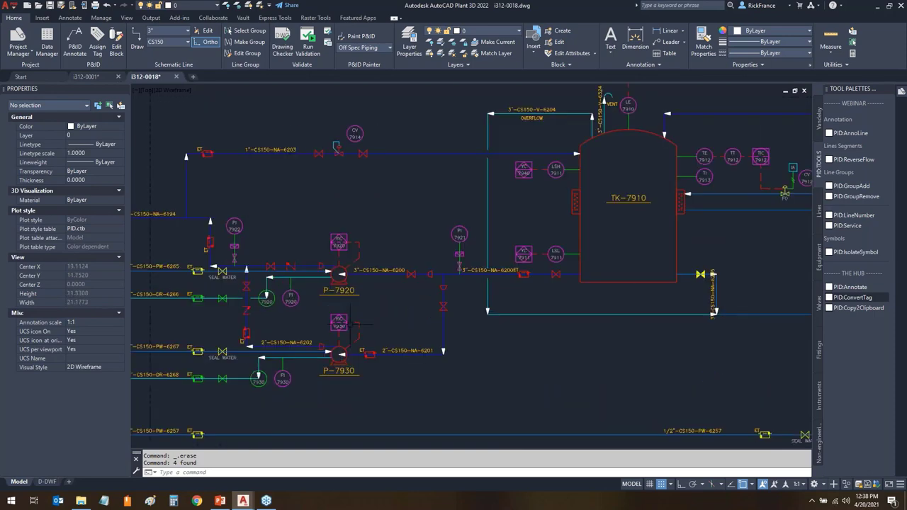
pyautogui.scroll(2, 327, 298)
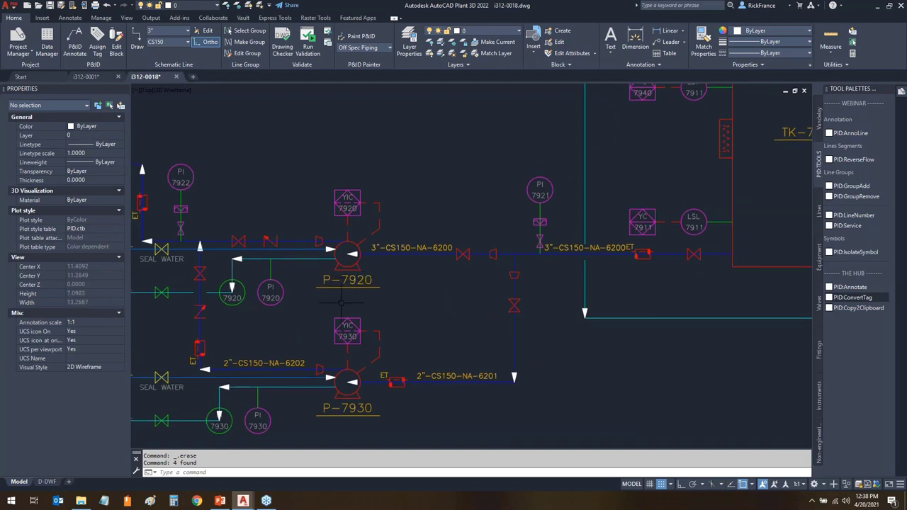
pyautogui.click(200, 405)
pyautogui.click(230, 428)
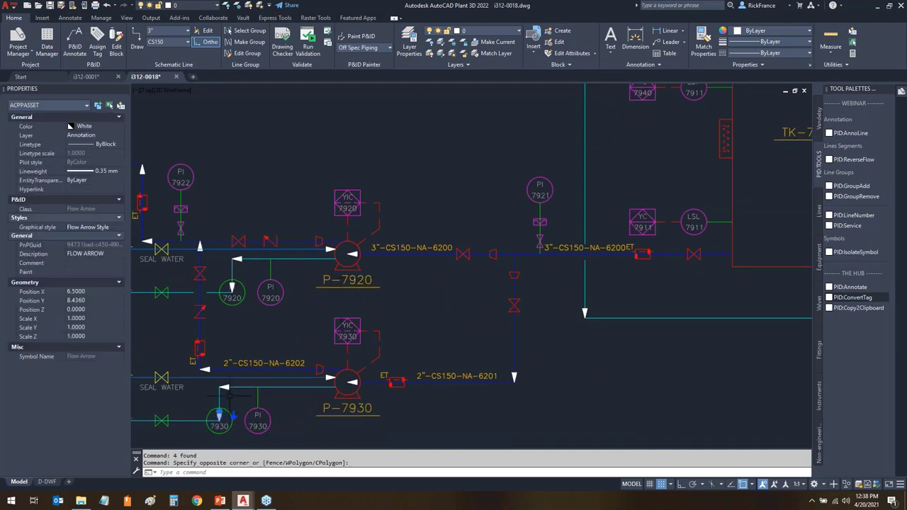
pyautogui.click(241, 271)
pyautogui.press('Delete')
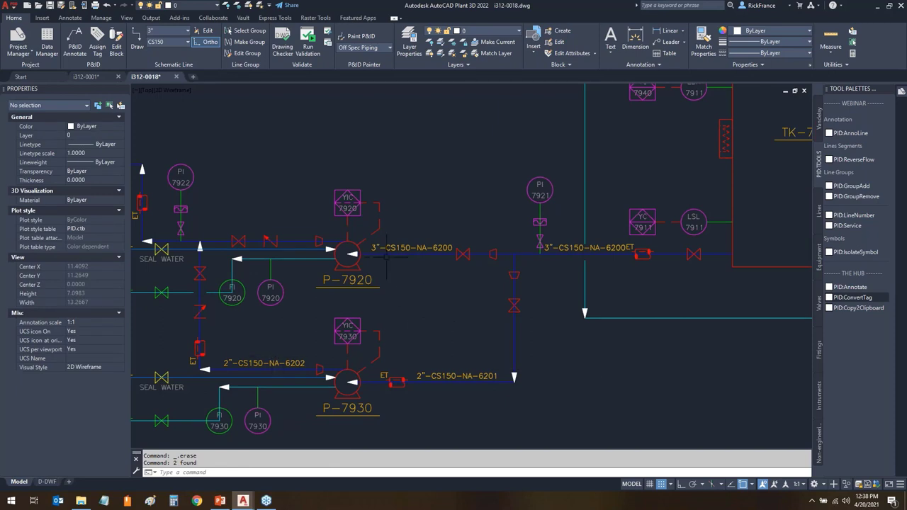
# - Select the process, FI 7920 and YIC 7920 lines around pump P-7920
pyautogui.click(330, 240)
pyautogui.scroll(2, 346, 238)
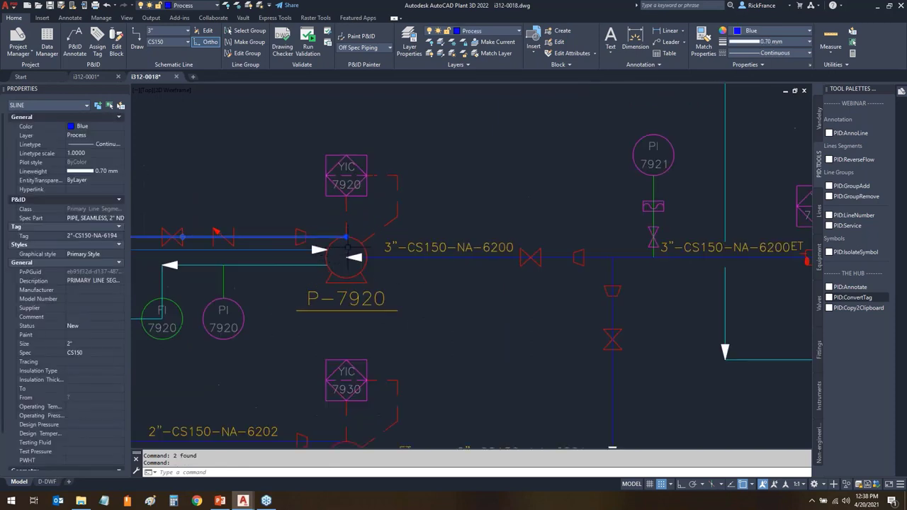
pyautogui.click(396, 258)
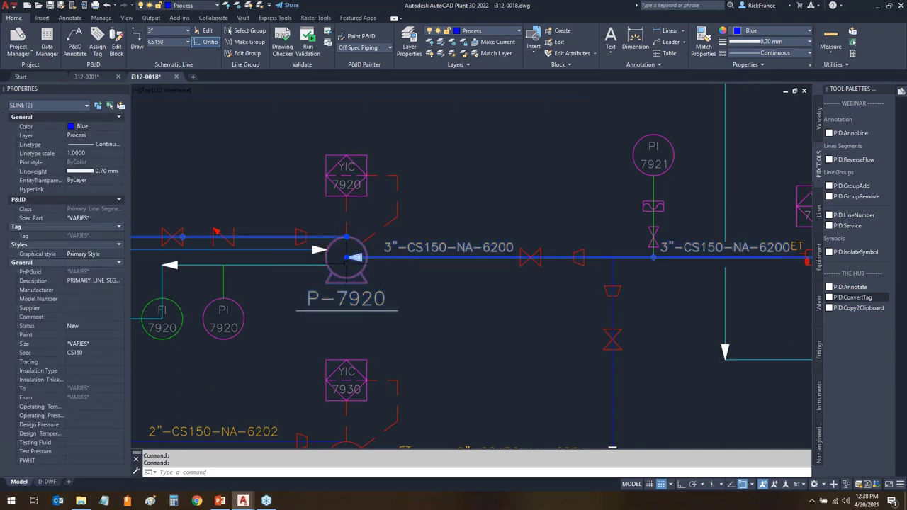
pyautogui.press('Escape')
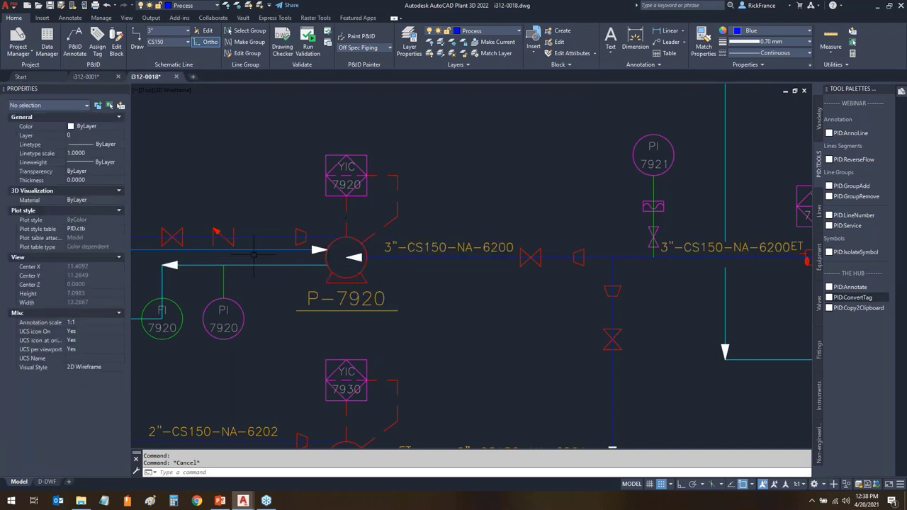
pyautogui.click(283, 245)
pyautogui.click(263, 276)
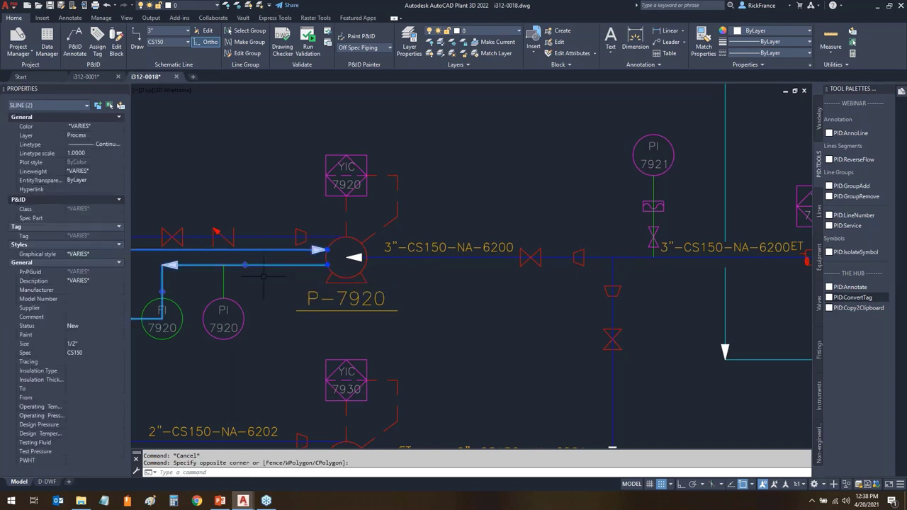
pyautogui.click(389, 222)
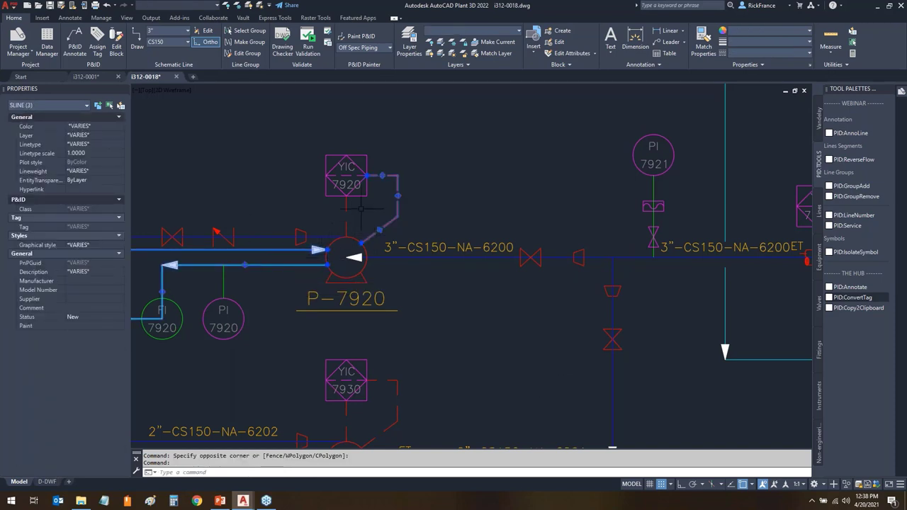
pyautogui.press('Escape')
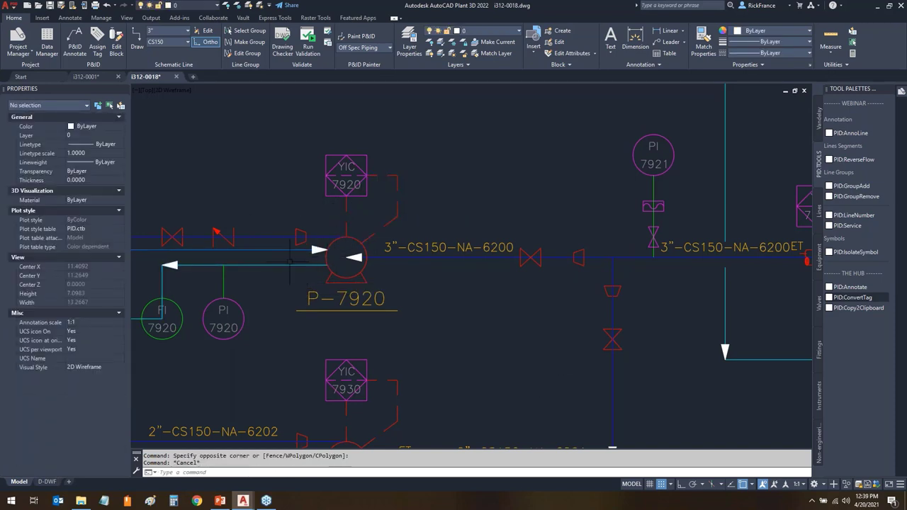
# - Stretch the return line end onto pump P-7920 with grid snap turned off
pyautogui.click(284, 245)
pyautogui.click(280, 267)
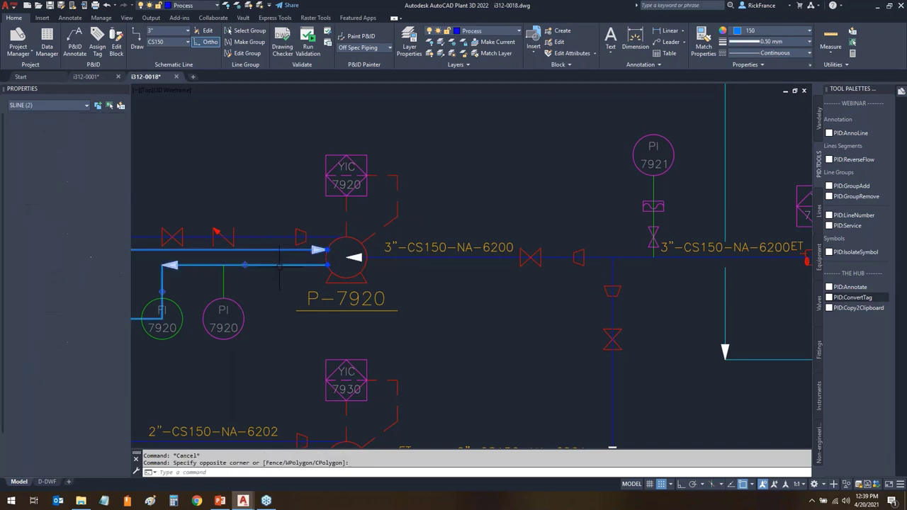
pyautogui.click(387, 225)
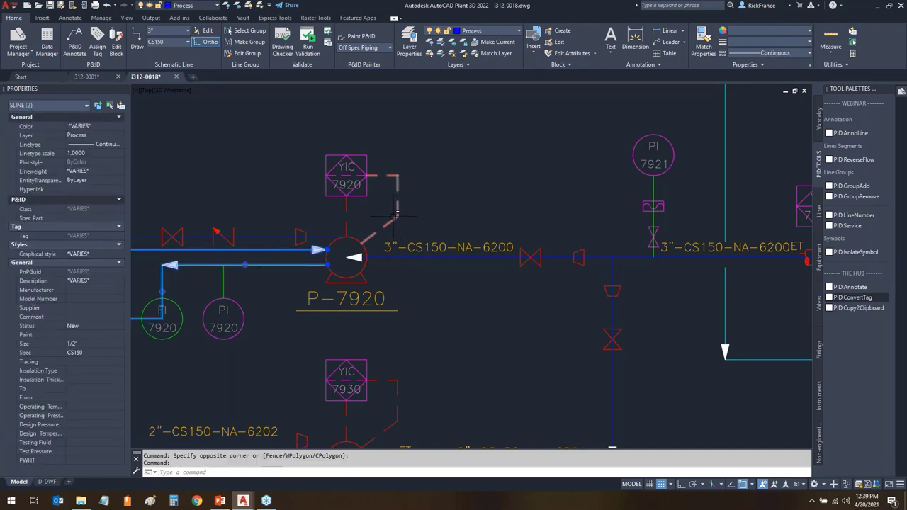
pyautogui.click(328, 250)
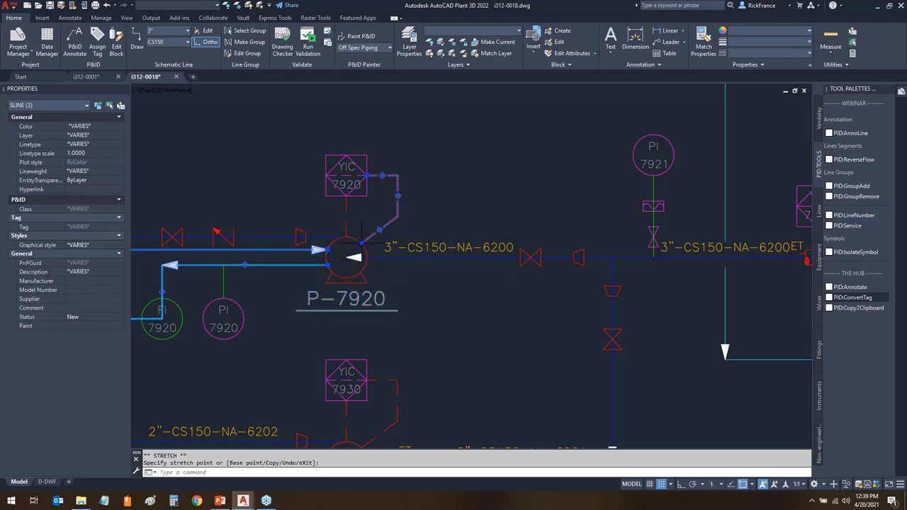
pyautogui.click(661, 485)
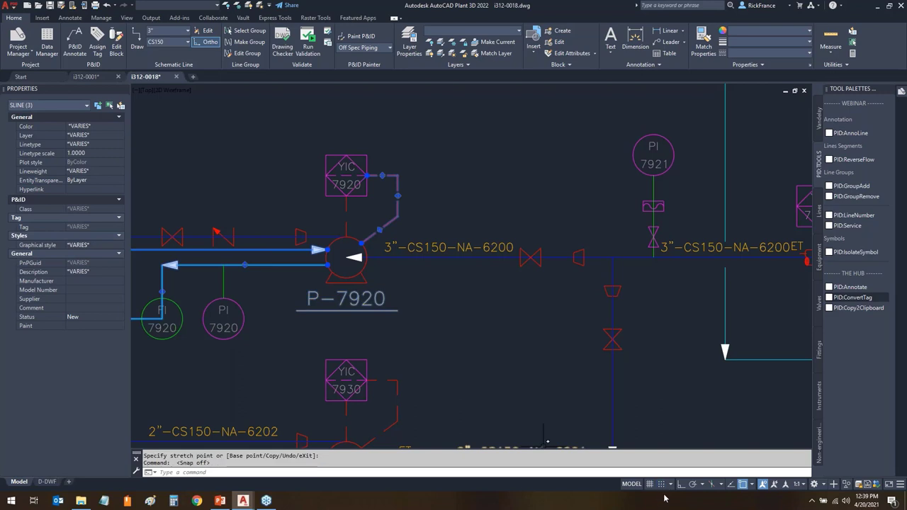
pyautogui.press('Escape')
pyautogui.press('Escape')
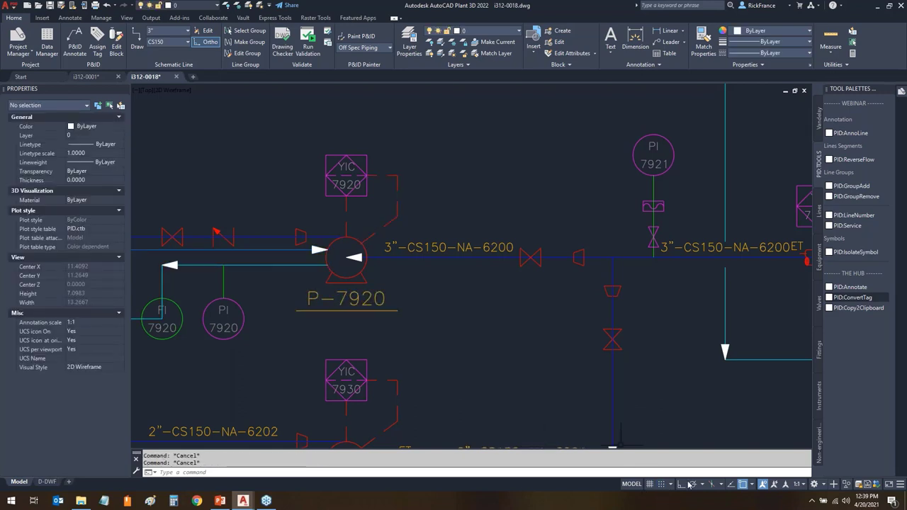
pyautogui.scroll(-3, 523, 399)
pyautogui.scroll(2, 515, 399)
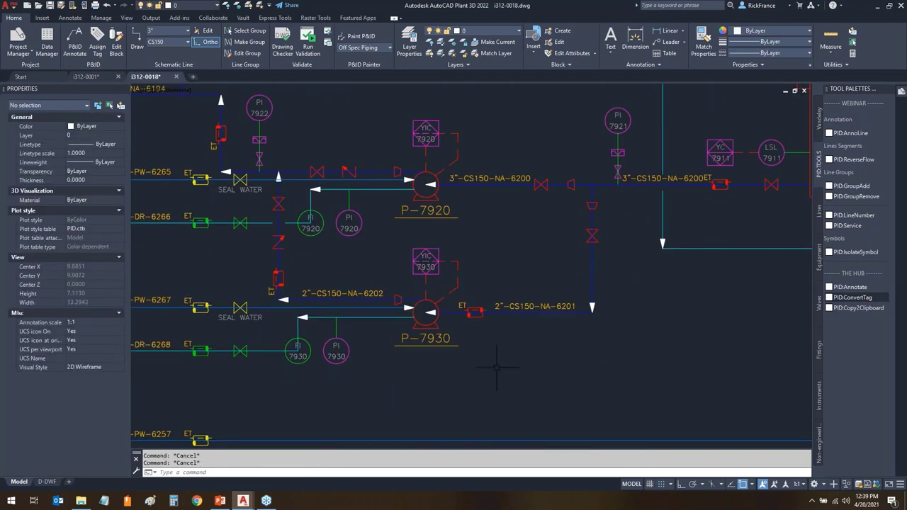
# - Stretch the line end left of P-7930 onto the pump's lower port
pyautogui.scroll(2, 387, 354)
pyautogui.click(365, 314)
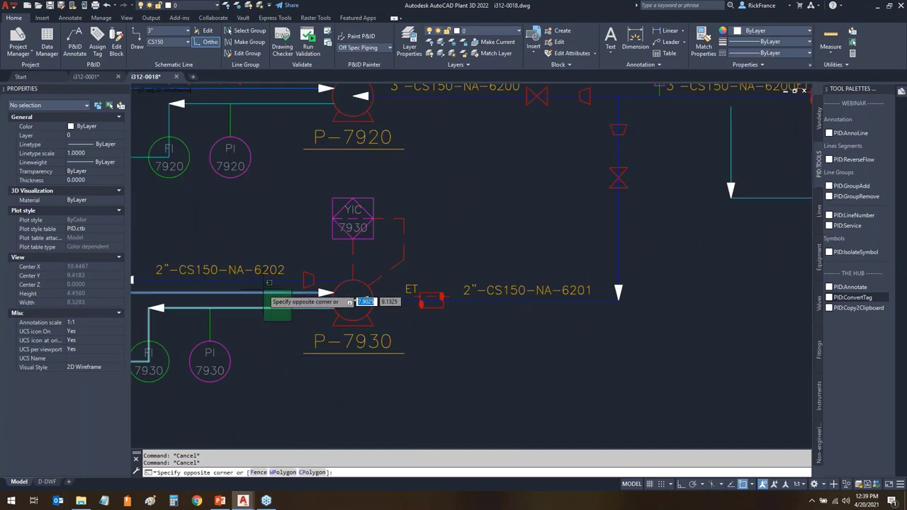
pyautogui.click(263, 291)
pyautogui.click(388, 268)
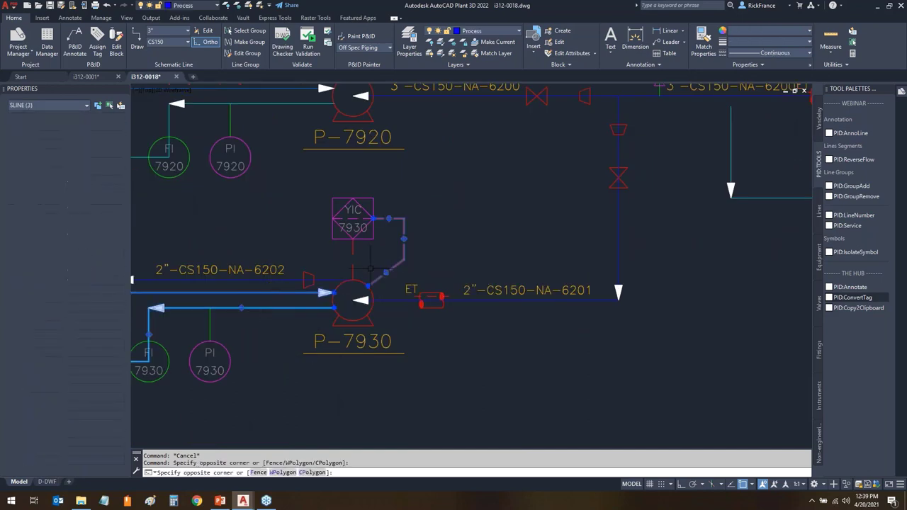
pyautogui.click(333, 293)
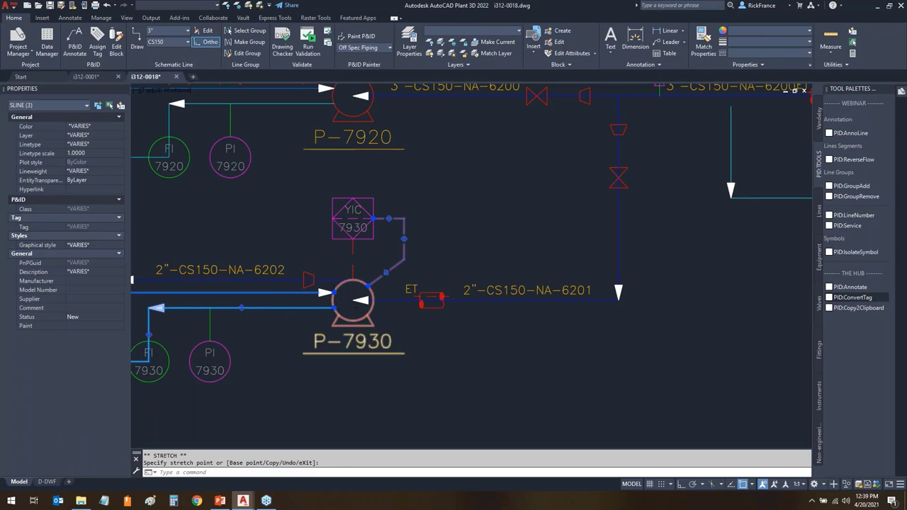
pyautogui.click(335, 307)
pyautogui.press('Escape')
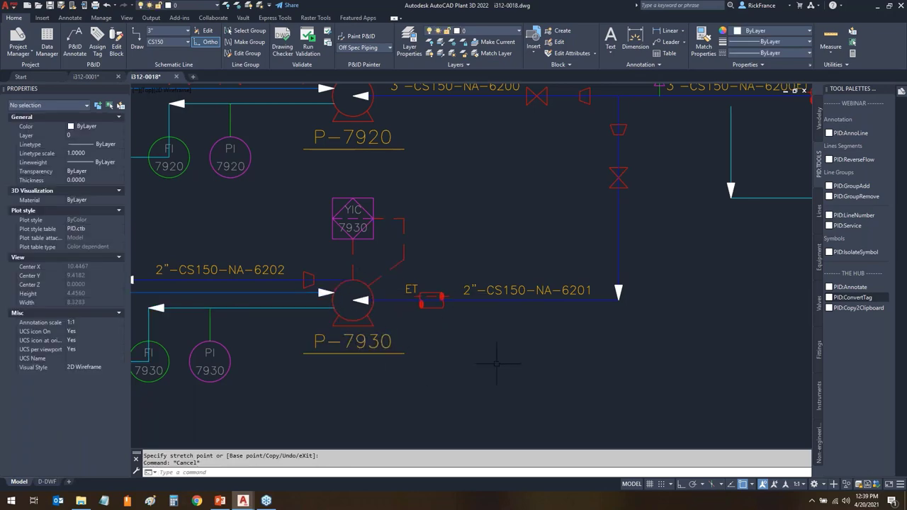
# - Select the process lines and YIC 7940 signal line near pump P-7910 and grip the pipe end
pyautogui.scroll(-3, 496, 364)
pyautogui.moveTo(692, 364); pyautogui.dragTo(163, 234, button='middle')
pyautogui.scroll(5, 683, 347)
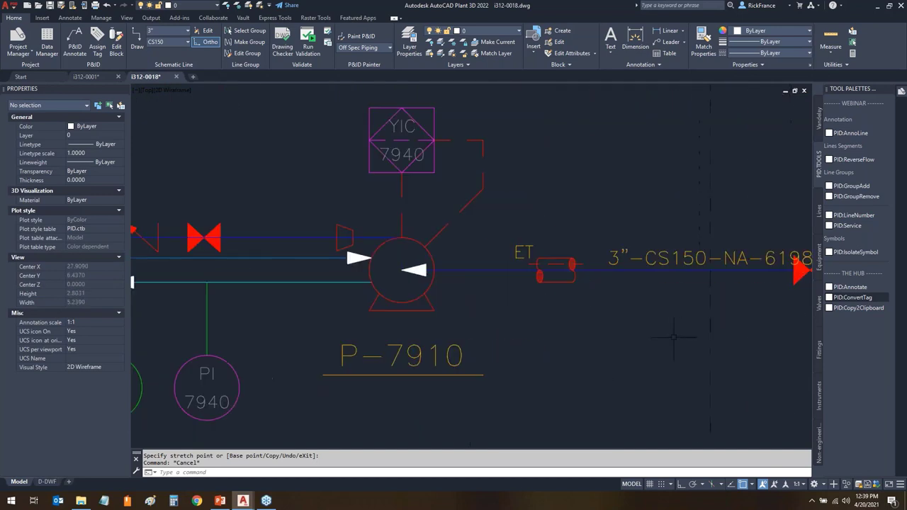
pyautogui.click(301, 301)
pyautogui.click(283, 251)
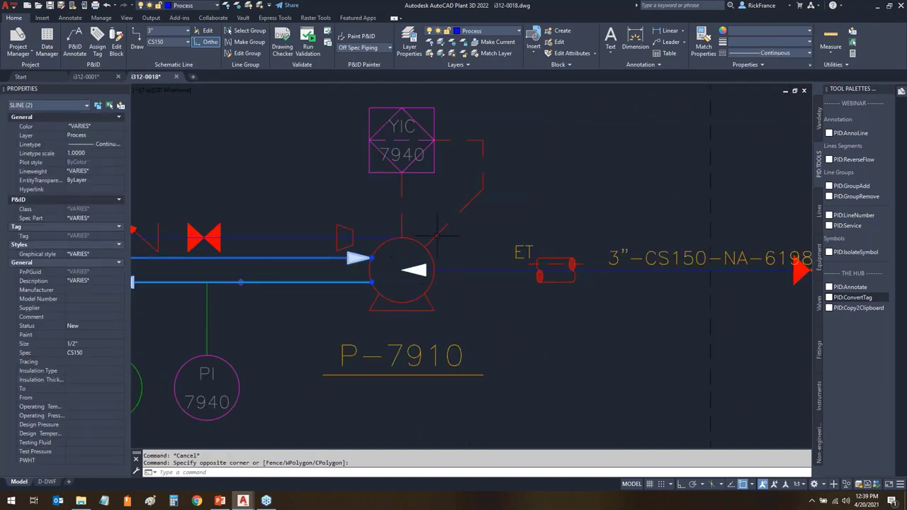
pyautogui.click(464, 238)
pyautogui.click(430, 212)
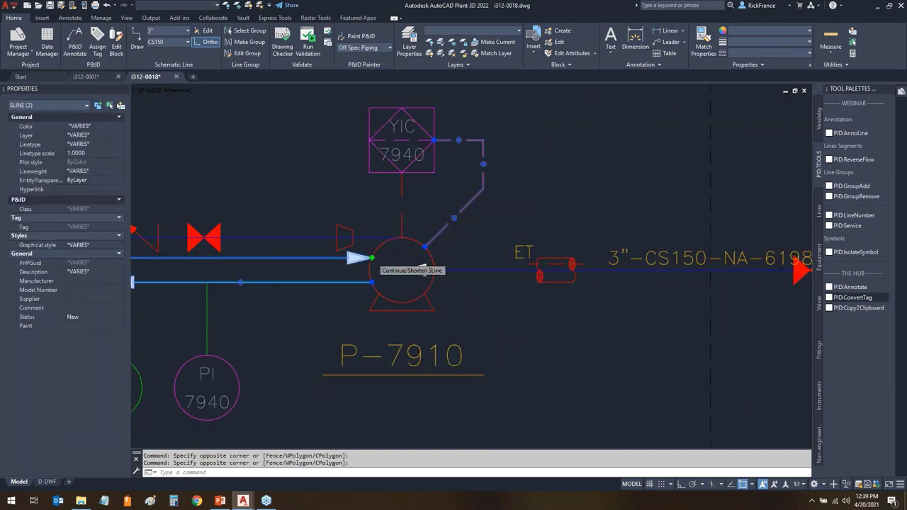
pyautogui.click(372, 258)
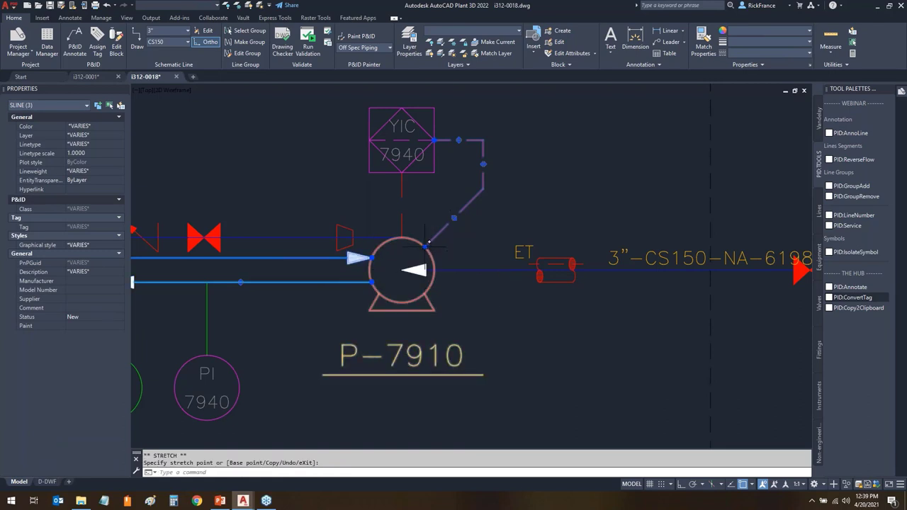
pyautogui.press('Escape')
pyautogui.press('Escape')
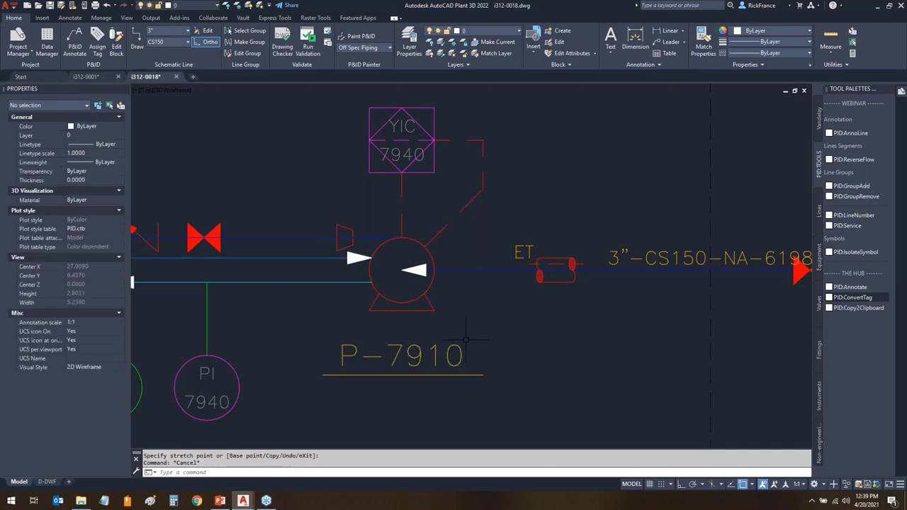
pyautogui.scroll(-10, 253, 259)
pyautogui.scroll(4, 254, 248)
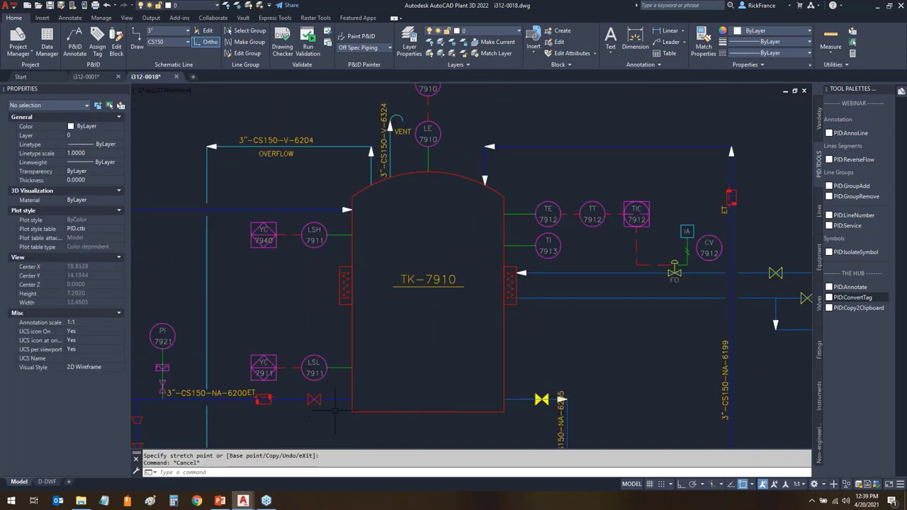
# - Connect the LSL 7911 instrument line to tank TK-7910
pyautogui.click(334, 400)
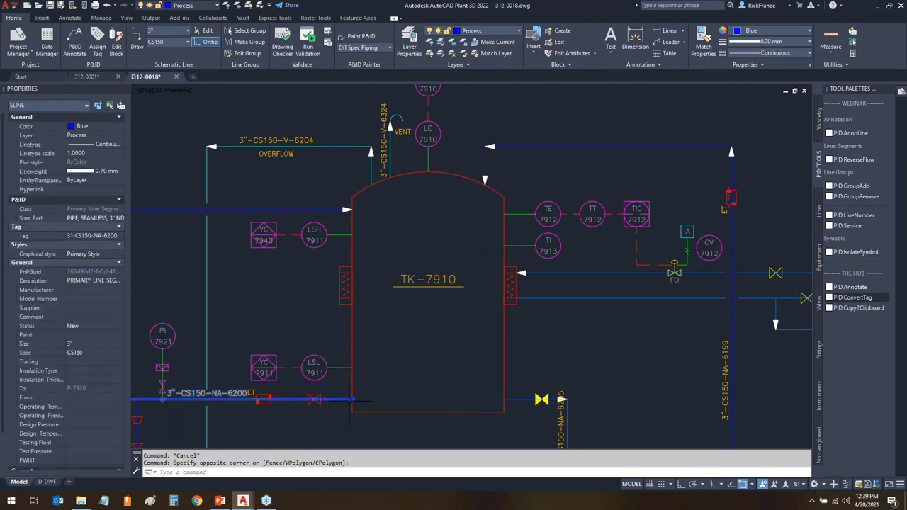
pyautogui.click(353, 399)
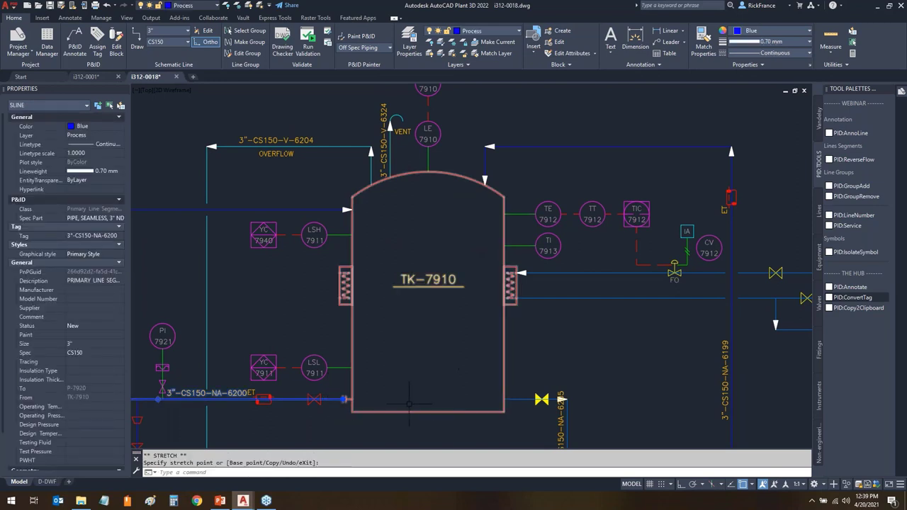
pyautogui.press('Escape')
pyautogui.click(344, 368)
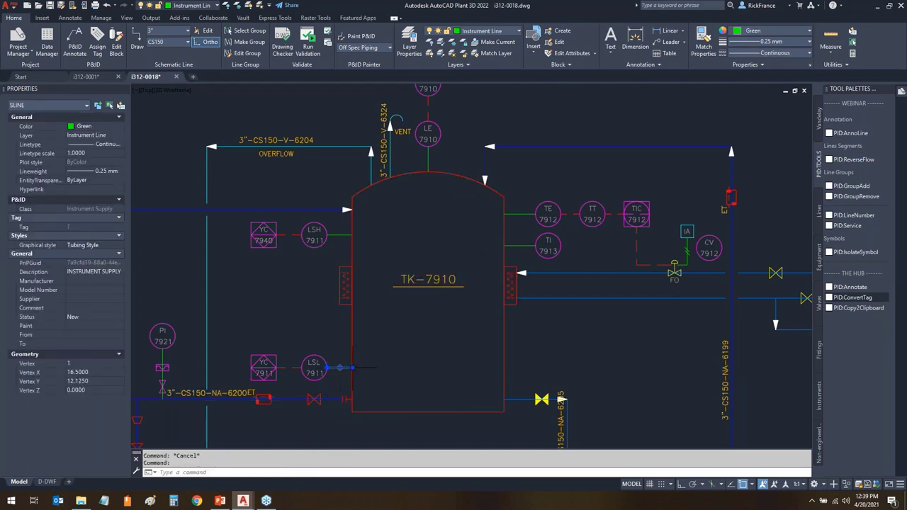
pyautogui.click(352, 367)
pyautogui.click(352, 368)
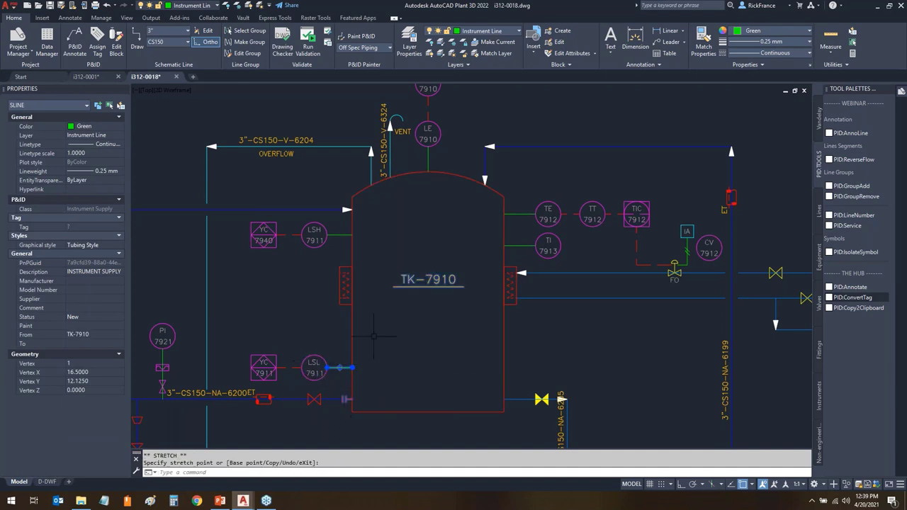
pyautogui.press('Escape')
# - End the 1"-CS150-NA-6203 line perpendicular on the tank wall, with object snap off
pyautogui.click(343, 235)
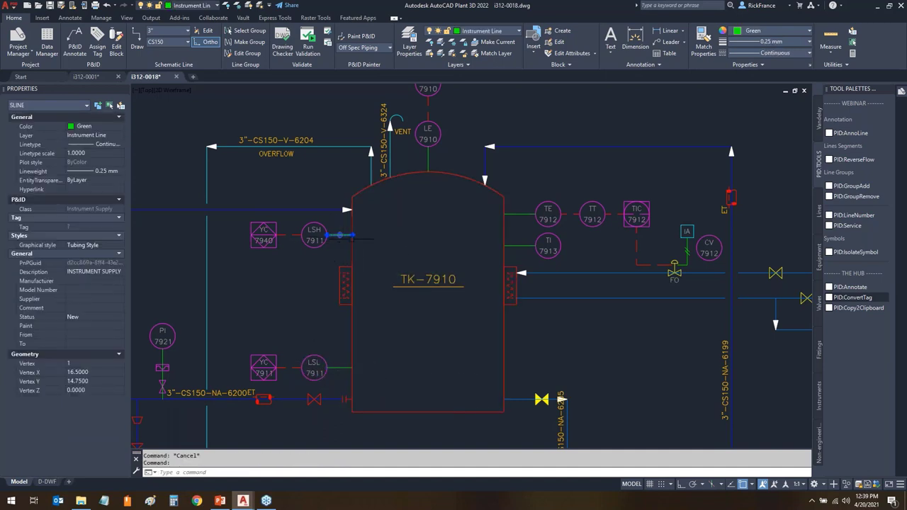
pyautogui.click(352, 235)
pyautogui.press('Escape')
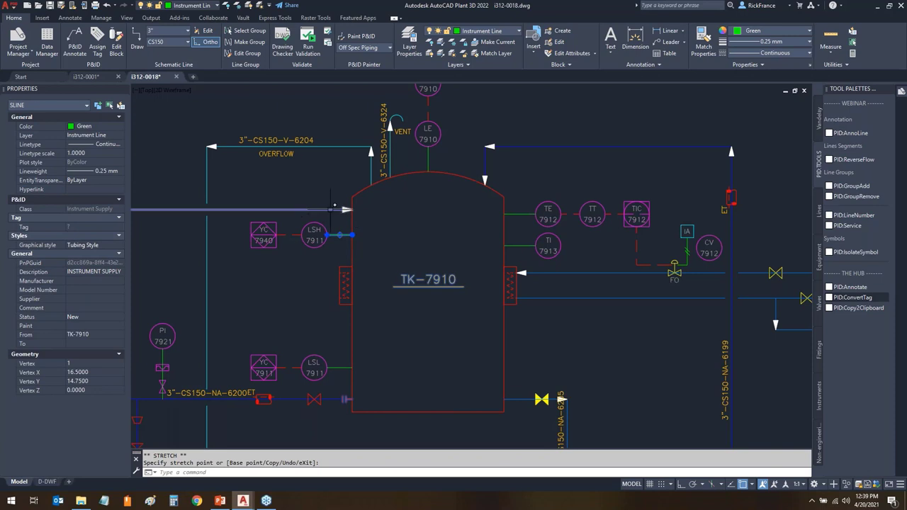
pyautogui.press('Escape')
pyautogui.click(330, 210)
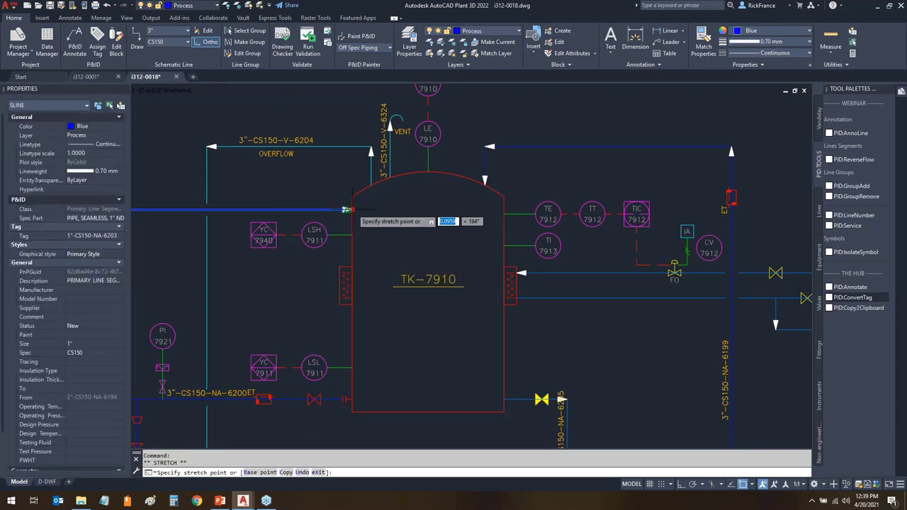
pyautogui.click(353, 210)
pyautogui.scroll(4, 334, 186)
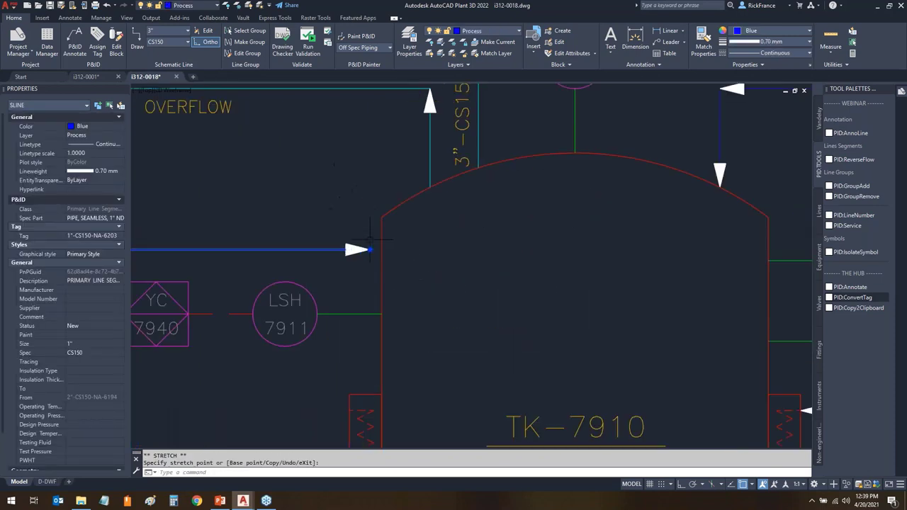
pyautogui.click(744, 485)
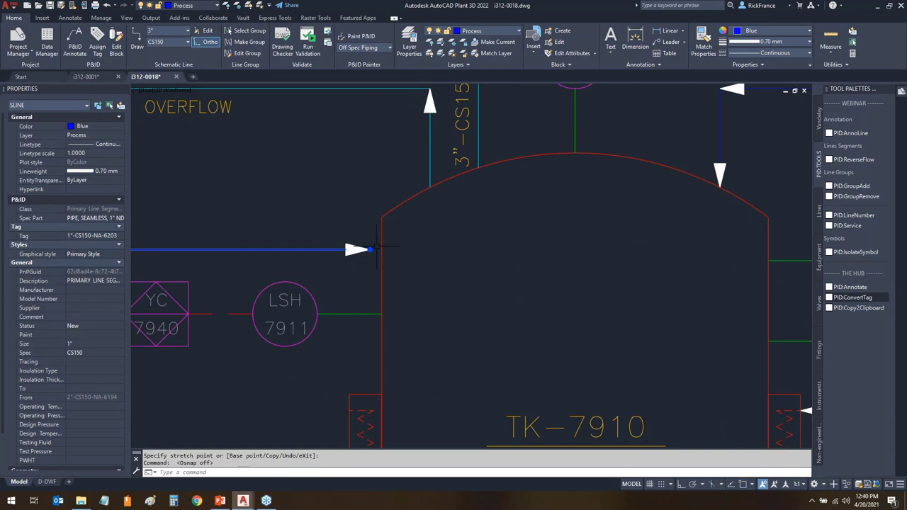
pyautogui.keyDown('shift'); pyautogui.rightClick(419, 242); pyautogui.keyUp('shift')
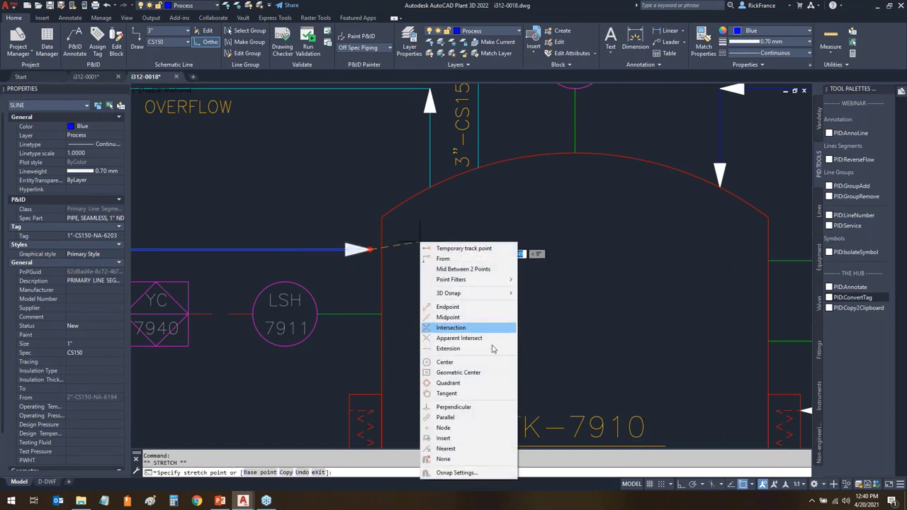
pyautogui.click(453, 408)
pyautogui.click(379, 250)
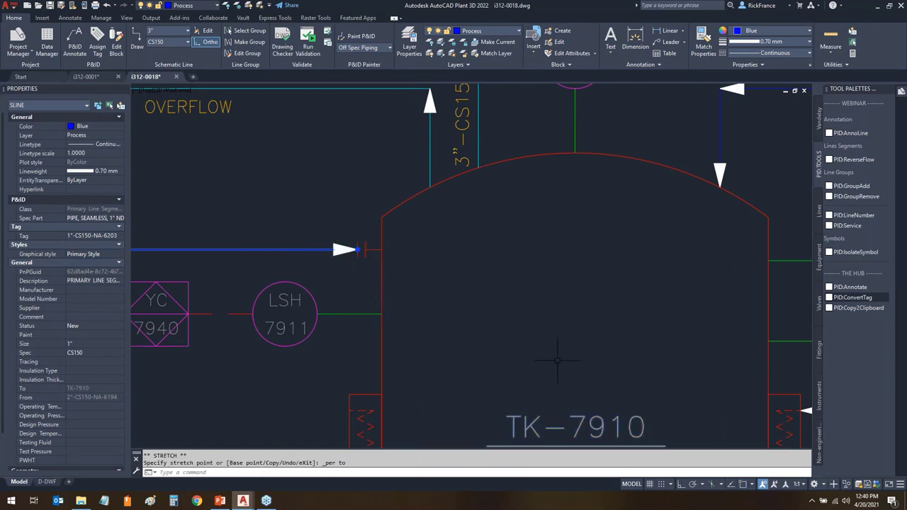
pyautogui.press('Escape')
# - Attach the overflow line's bottom end to the top of the tank
pyautogui.scroll(-2, 558, 360)
pyautogui.moveTo(577, 297)
pyautogui.mouseDown(button='middle')
pyautogui.moveTo(542, 435)
pyautogui.moveTo(253, 285)
pyautogui.moveTo(300, 240)
pyautogui.mouseUp(button='middle')
pyautogui.click(296, 241)
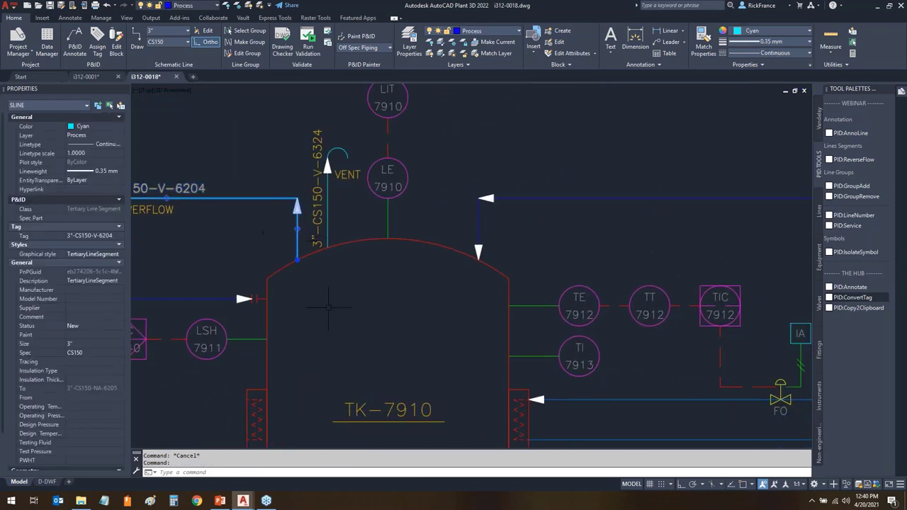
pyautogui.click(297, 259)
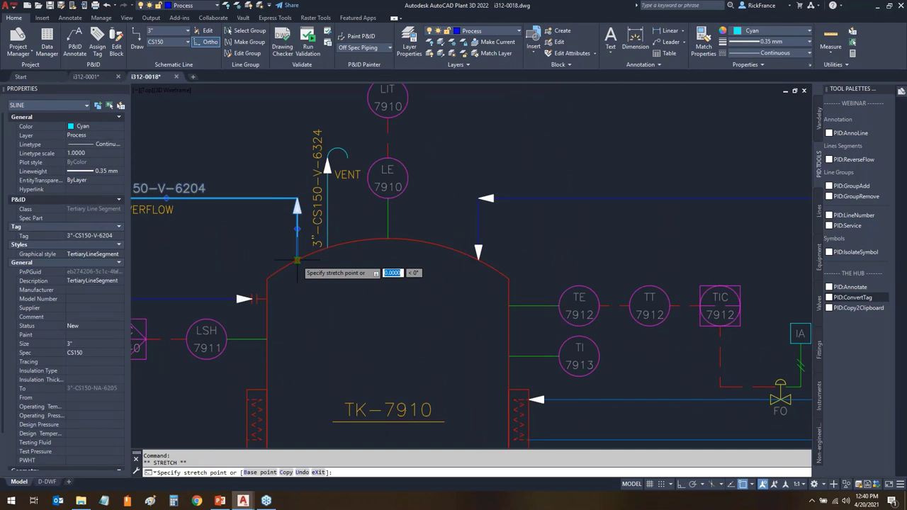
pyautogui.click(298, 248)
pyautogui.click(327, 225)
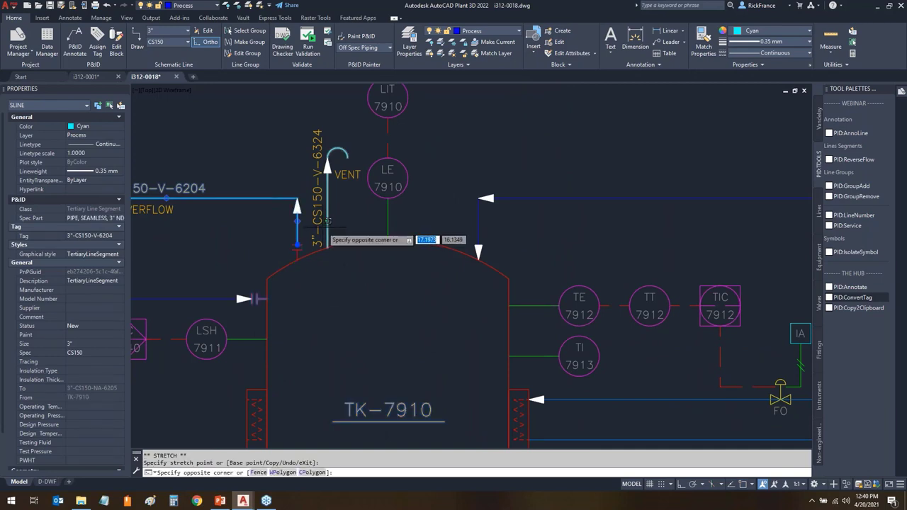
pyautogui.click(328, 245)
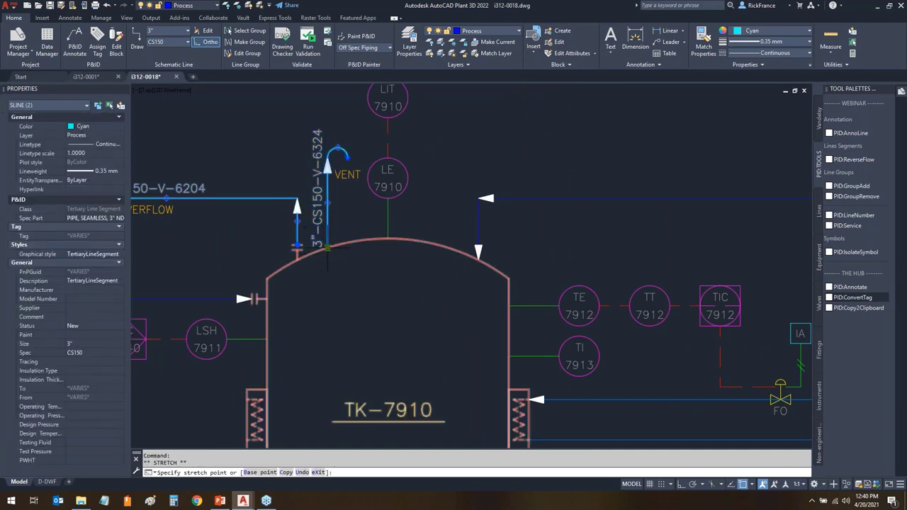
pyautogui.press('Escape')
# - Connect the LE instrument line and the right-hand blue process line to the tank top
pyautogui.click(388, 221)
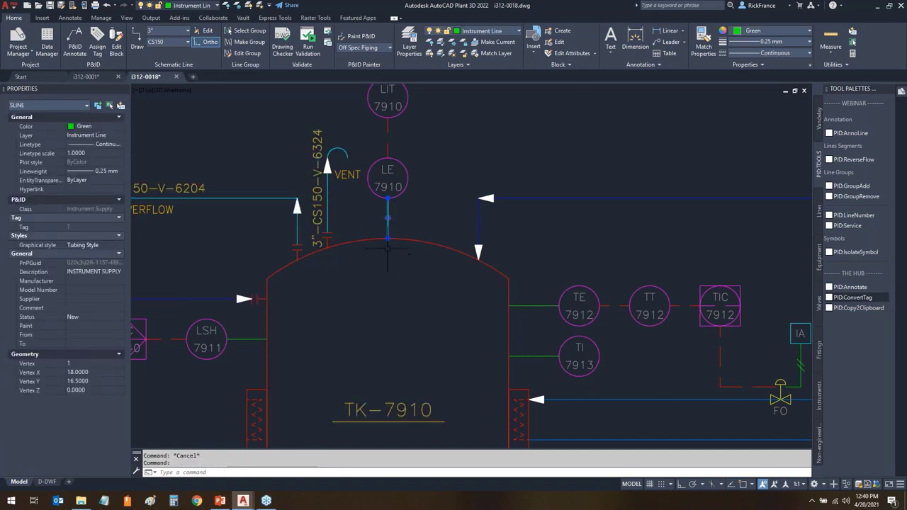
pyautogui.click(388, 238)
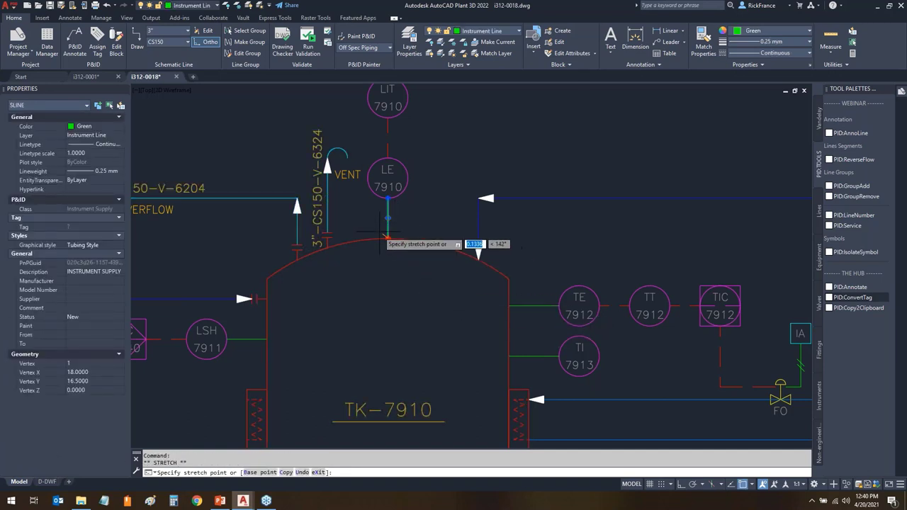
pyautogui.click(388, 239)
pyautogui.press('Escape')
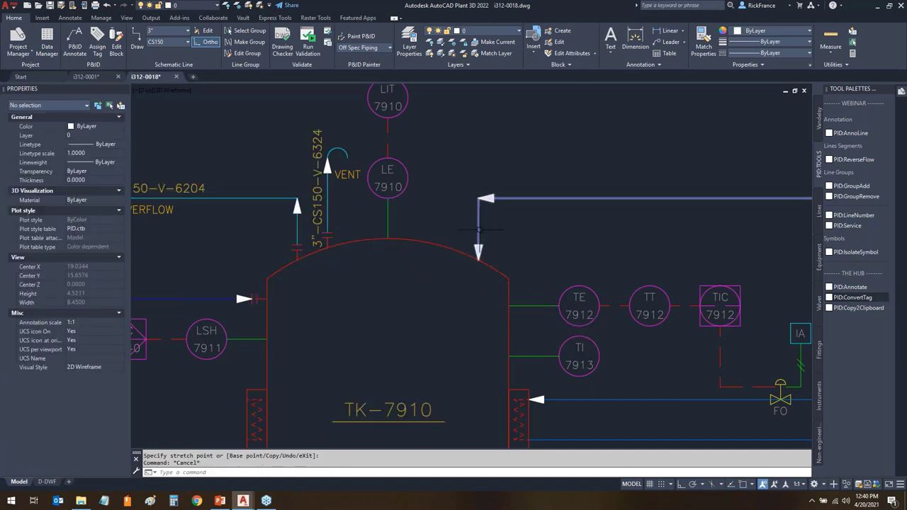
pyautogui.click(479, 234)
pyautogui.click(479, 260)
pyautogui.click(479, 259)
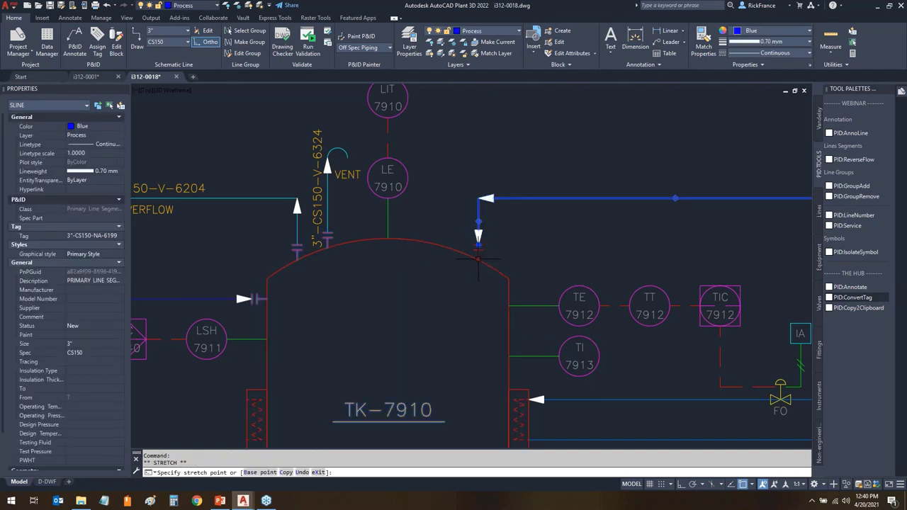
pyautogui.press('Escape')
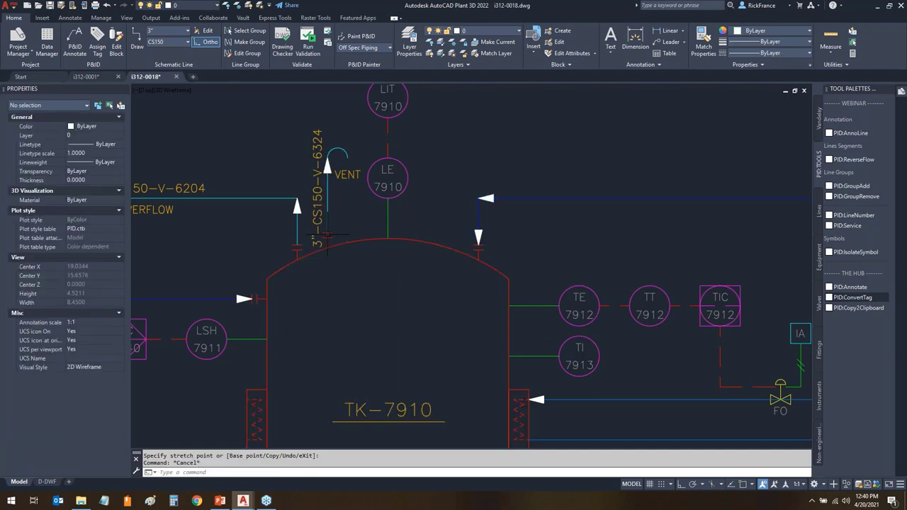
# - Delete the extra nozzle on the vent line
pyautogui.click(327, 236)
pyautogui.moveTo(343, 260)
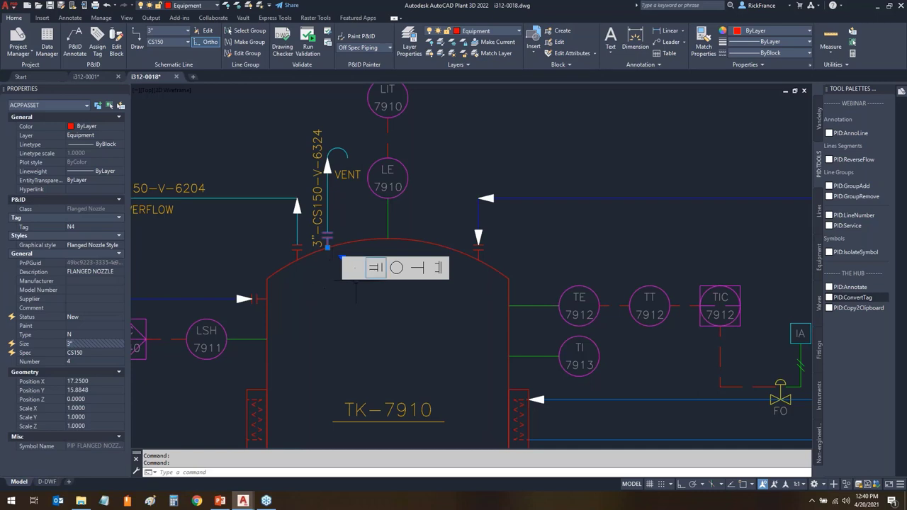
pyautogui.press('Delete')
pyautogui.press('Escape')
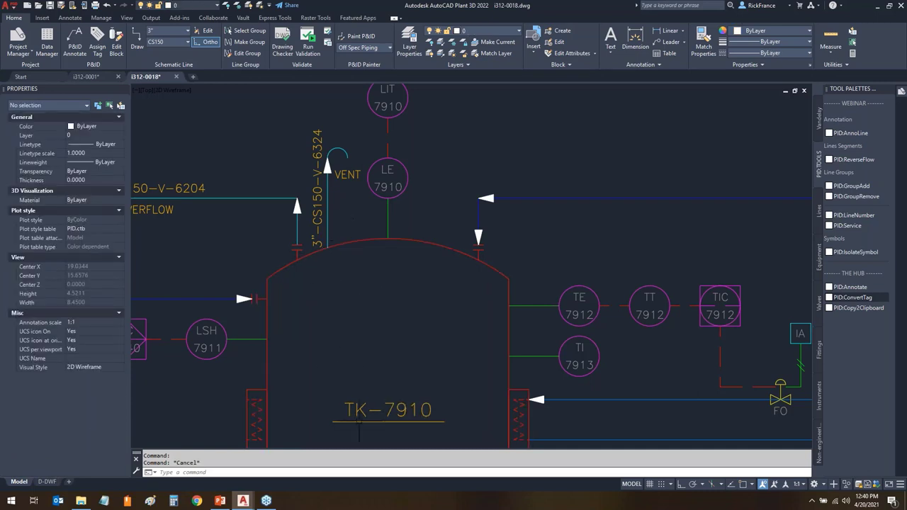
# - Select the TE/TI instrument lines and heater pipes, and attach the TE line to the tank wall
pyautogui.moveTo(354, 240)
pyautogui.mouseDown(button='middle')
pyautogui.moveTo(378, 213)
pyautogui.moveTo(369, 157)
pyautogui.mouseUp(button='middle')
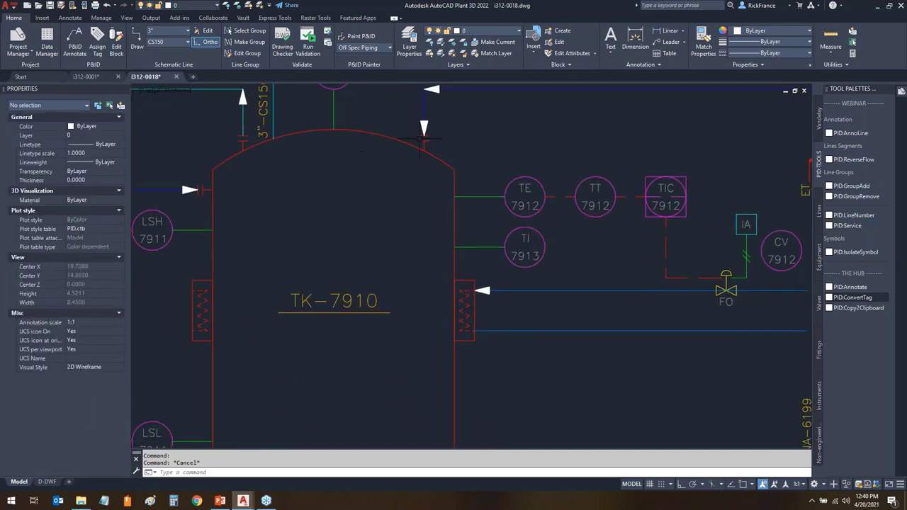
pyautogui.click(500, 176)
pyautogui.click(437, 279)
pyautogui.click(578, 282)
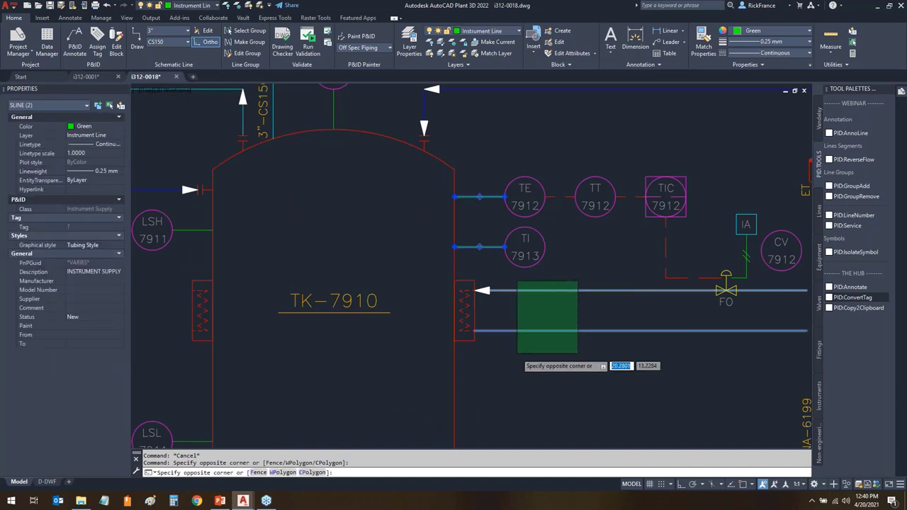
pyautogui.click(517, 352)
pyautogui.click(454, 196)
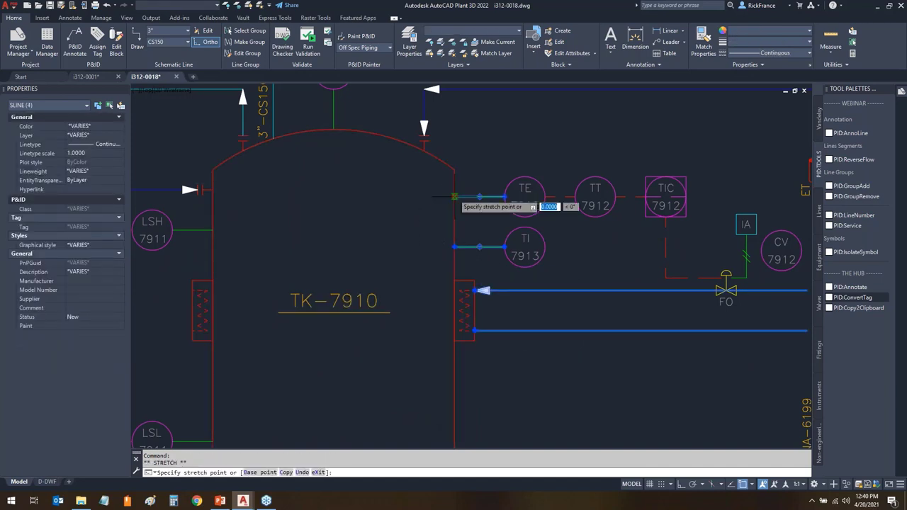
pyautogui.click(454, 196)
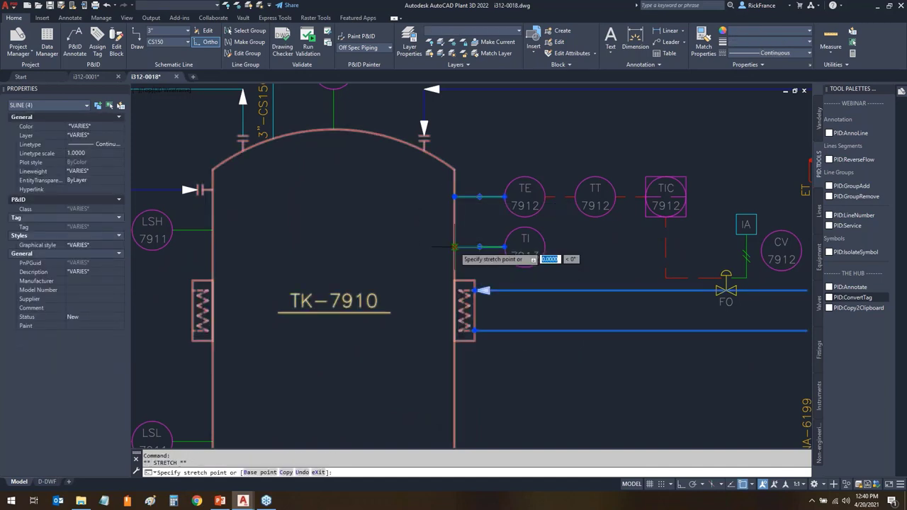
# - Stretch the upper and lower heater pipes onto tank TK-7910 to create nozzles
pyautogui.click(475, 290)
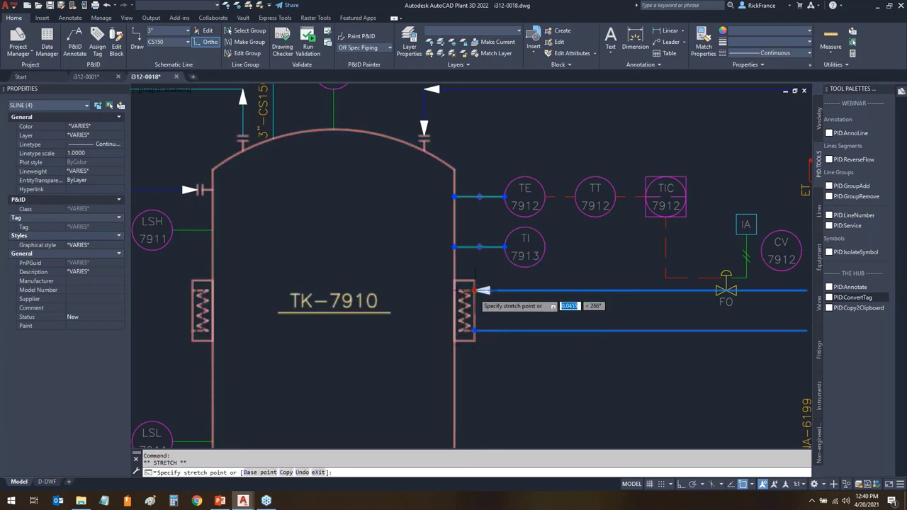
pyautogui.click(487, 291)
pyautogui.click(475, 340)
pyautogui.click(473, 331)
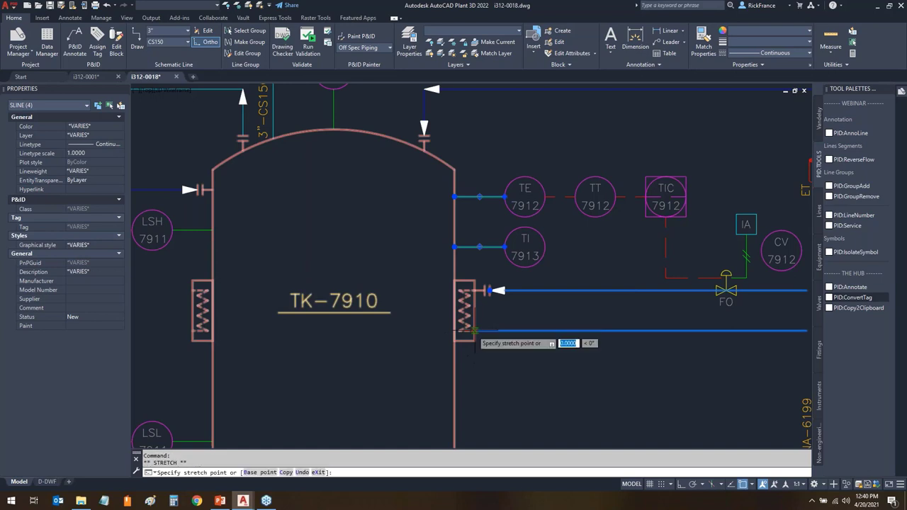
pyautogui.click(474, 331)
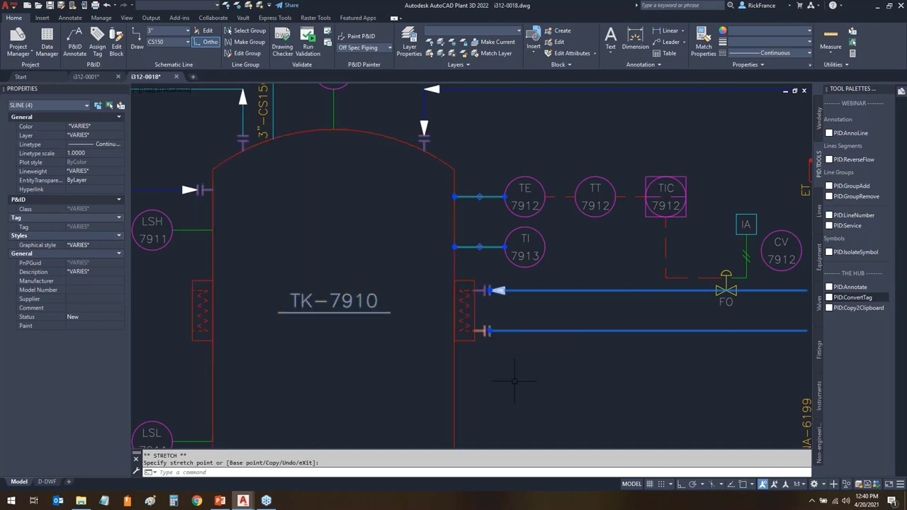
# - Inspect the new flanged heater-pipe nozzles' properties and their alternative symbols
pyautogui.click(488, 306)
pyautogui.click(488, 294)
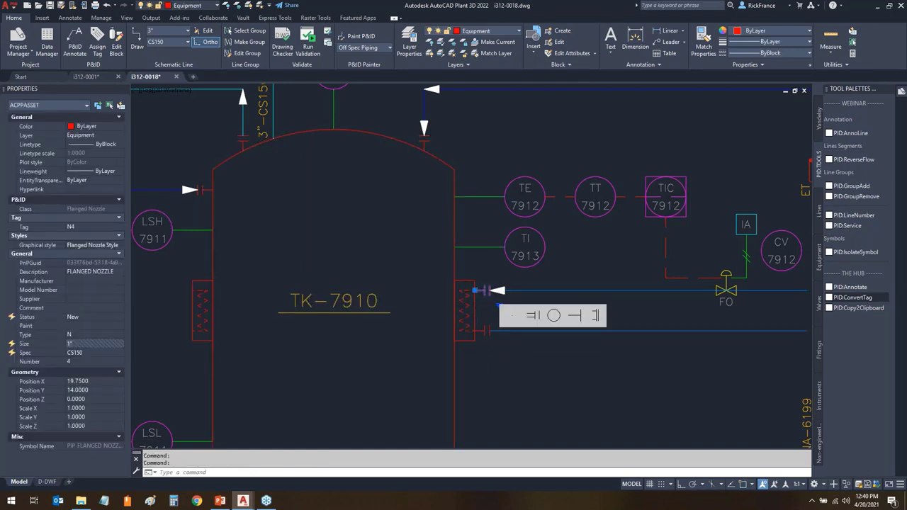
pyautogui.click(488, 328)
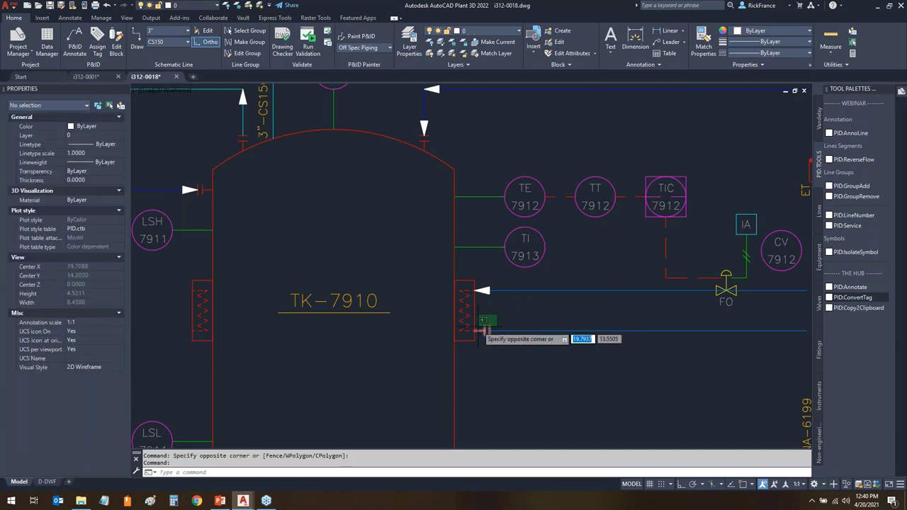
pyautogui.click(497, 345)
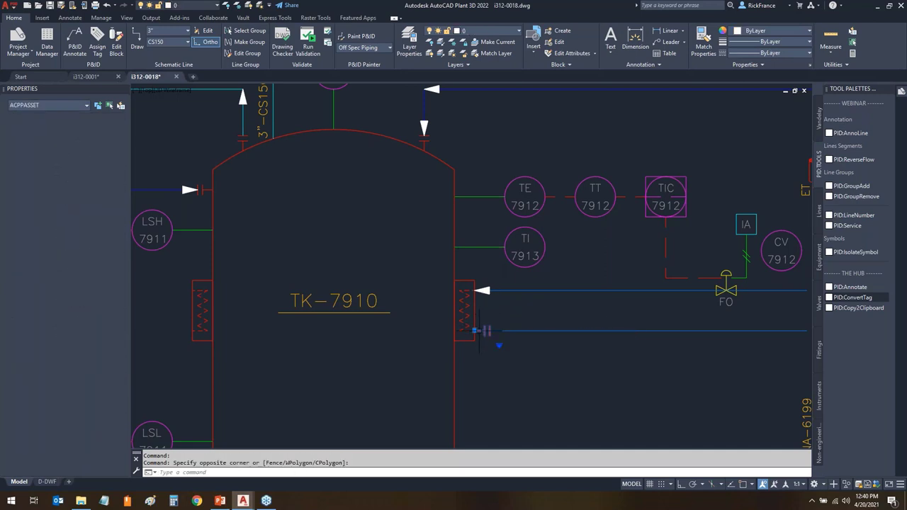
pyautogui.click(499, 345)
pyautogui.press('Escape')
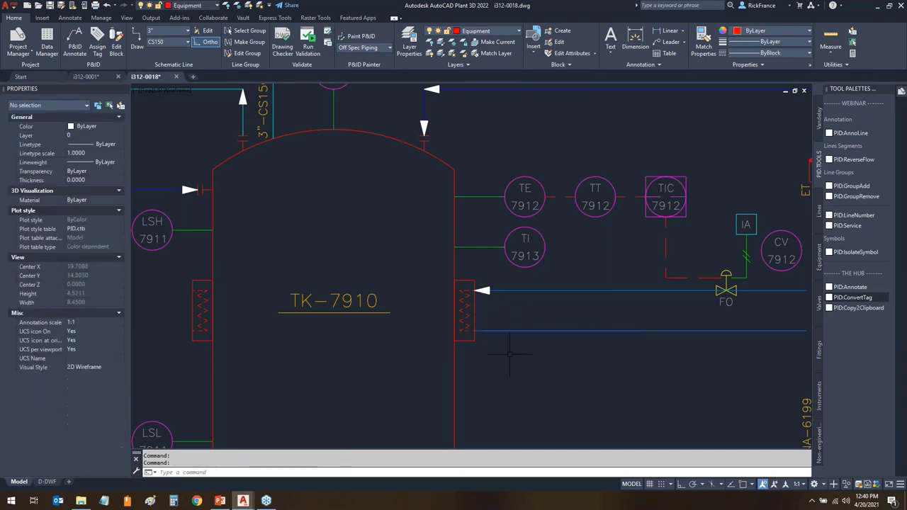
pyautogui.scroll(-4, 454, 386)
pyautogui.scroll(4, 453, 386)
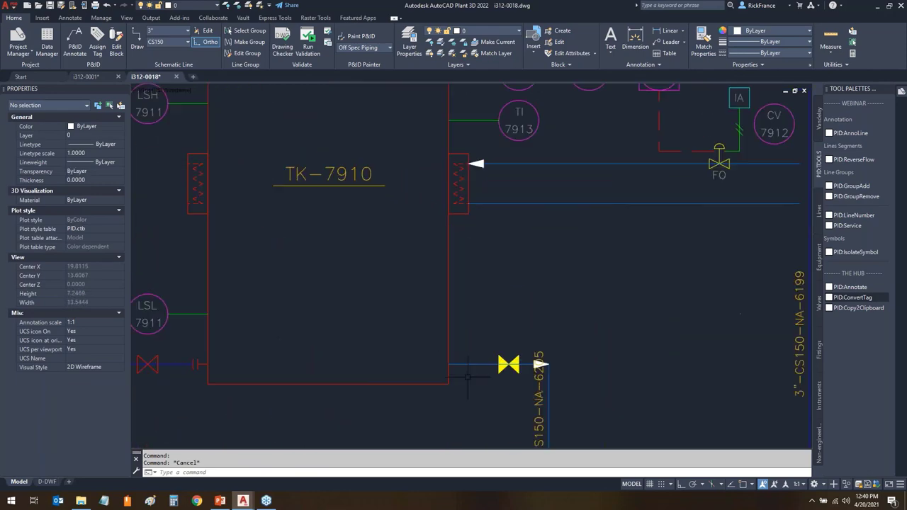
# - Stretch line 3"-CS150-NA-6205 onto the tank bottom to create its nozzle
pyautogui.click(460, 365)
pyautogui.click(448, 365)
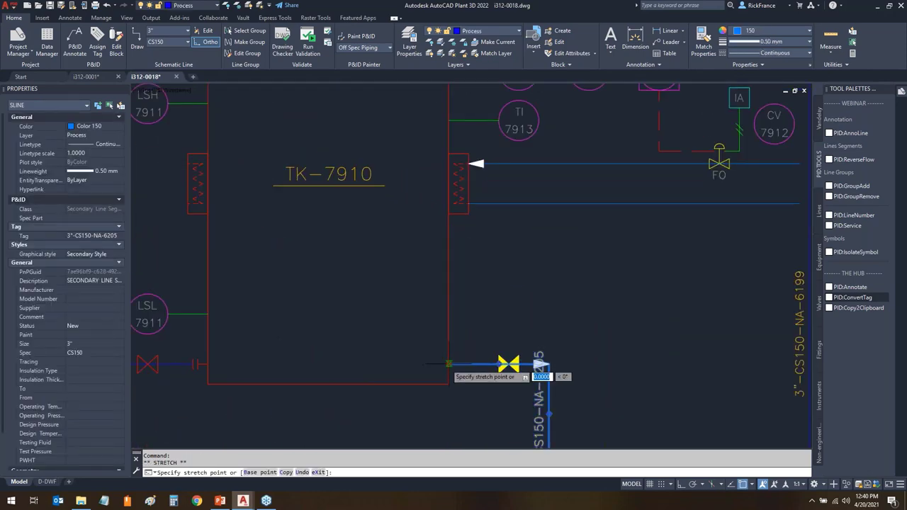
pyautogui.click(448, 365)
pyautogui.press('Escape')
# - Quick Select block references with Name VGATE, selecting all 17 gate-valve blocks
pyautogui.scroll(-5, 456, 400)
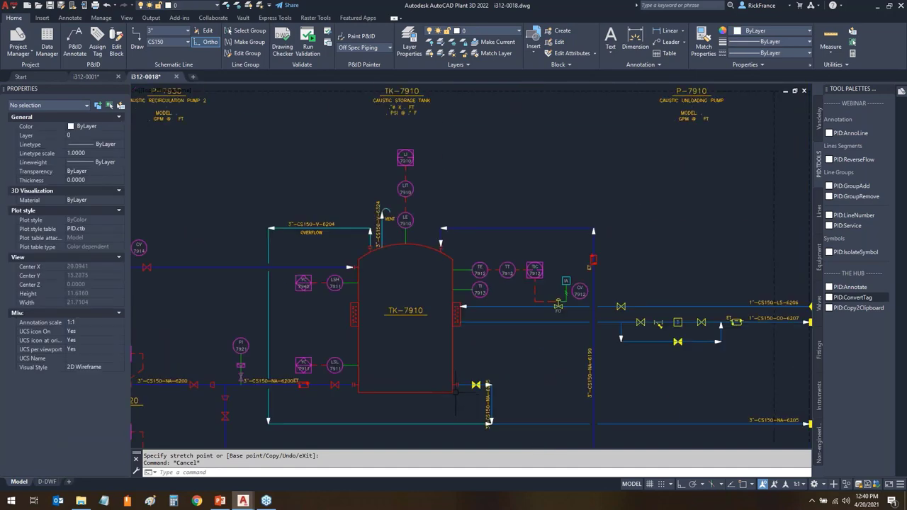
pyautogui.scroll(-2, 498, 262)
pyautogui.scroll(3, 366, 294)
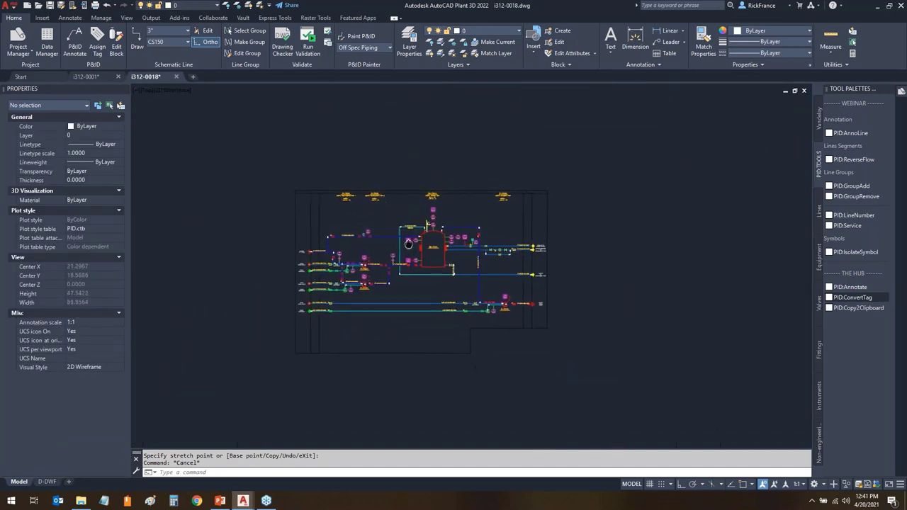
pyautogui.moveTo(399, 292); pyautogui.dragTo(458, 256, button='middle')
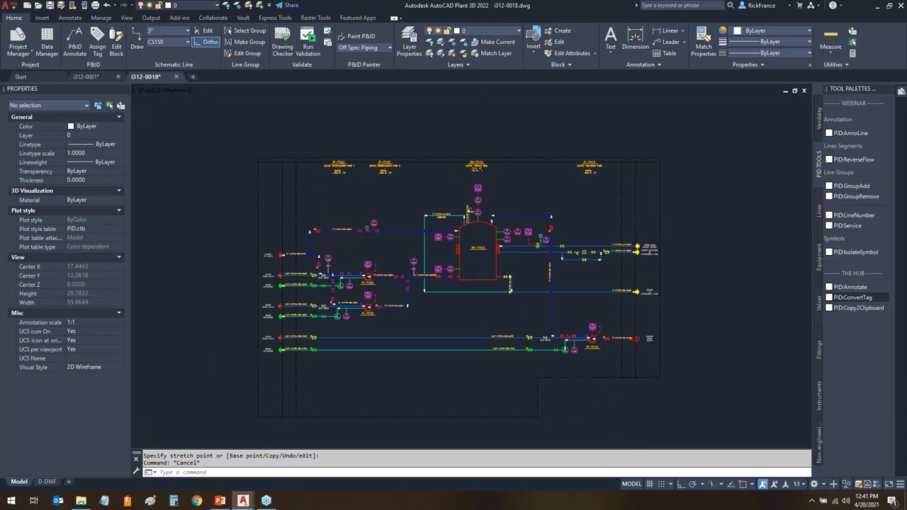
pyautogui.scroll(4, 315, 290)
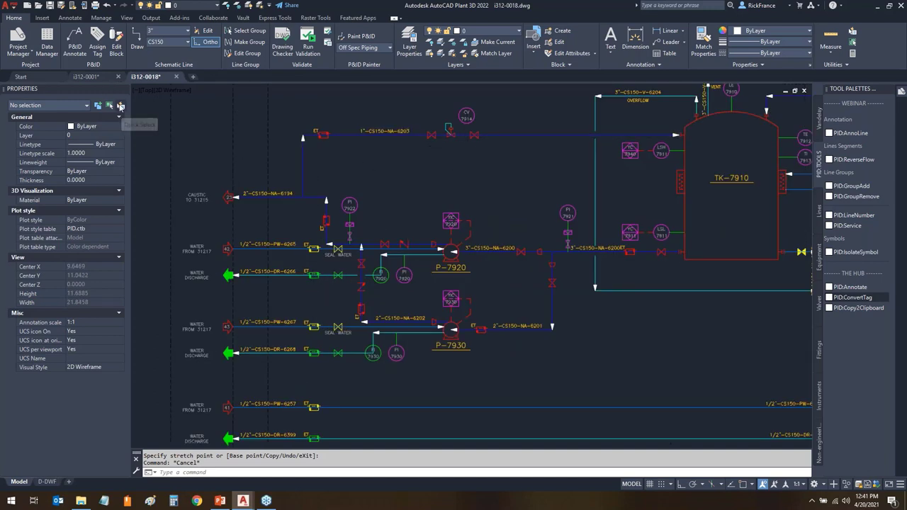
pyautogui.click(121, 105)
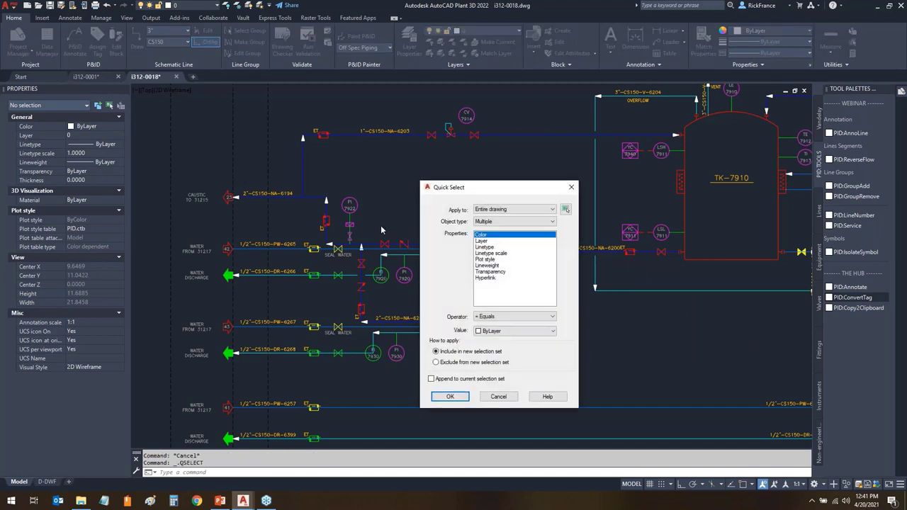
pyautogui.click(510, 221)
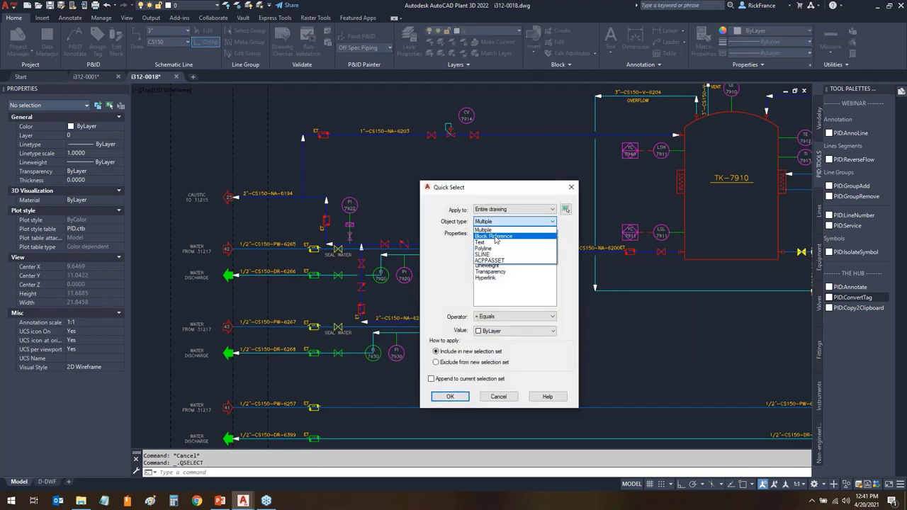
pyautogui.click(497, 242)
pyautogui.scroll(-3, 500, 260)
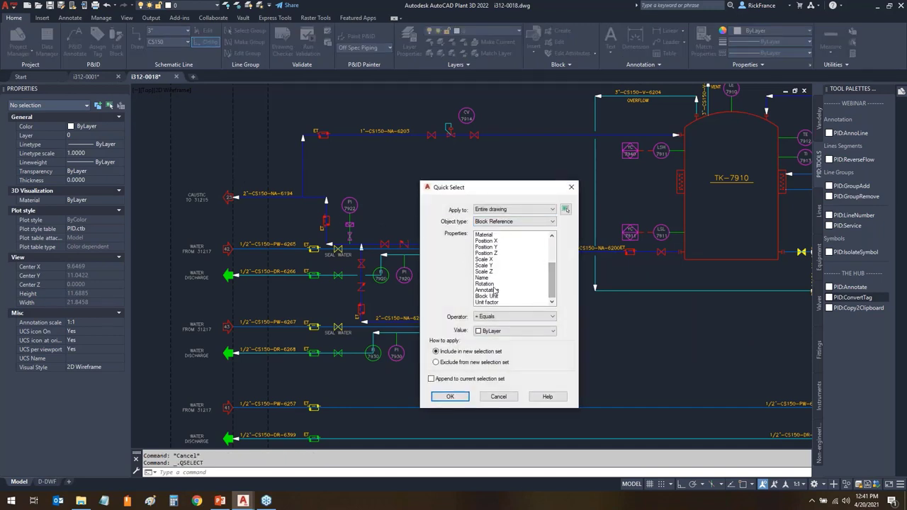
pyautogui.click(485, 277)
pyautogui.click(505, 332)
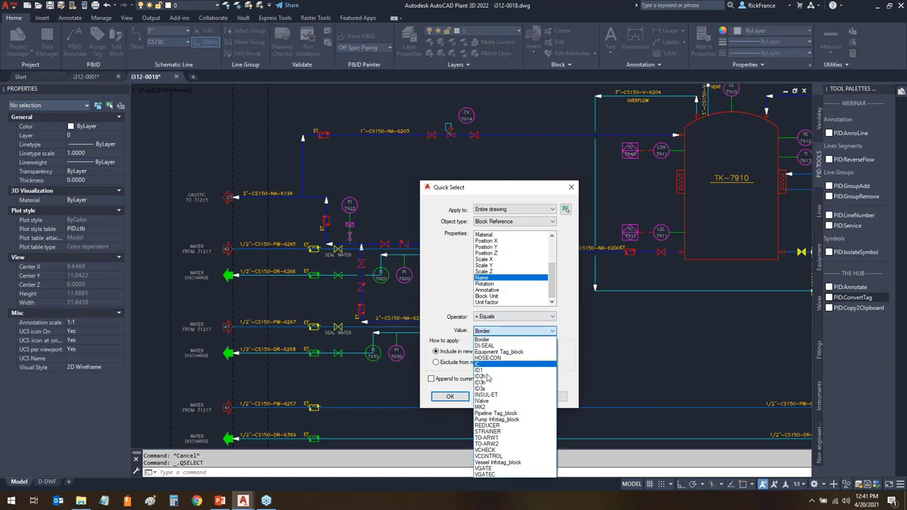
pyautogui.click(486, 470)
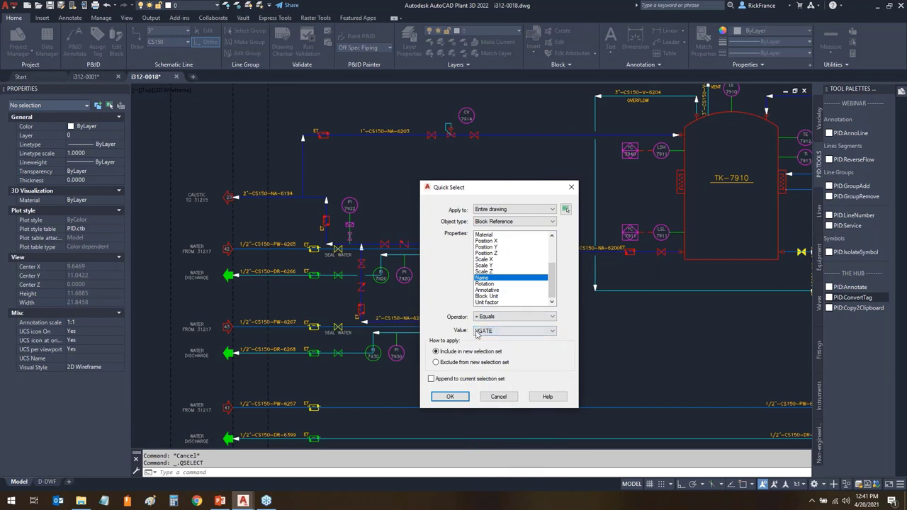
pyautogui.click(450, 396)
pyautogui.scroll(-2, 599, 324)
pyautogui.moveTo(369, 305); pyautogui.dragTo(202, 284, button='middle')
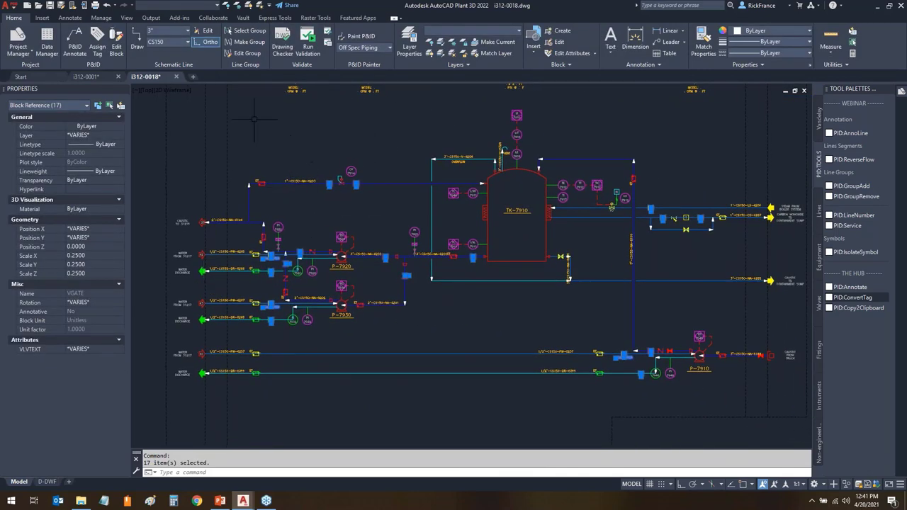
# - Isolate the 17 selected VGATE valve blocks
pyautogui.rightClick(282, 122)
pyautogui.moveTo(329, 183)
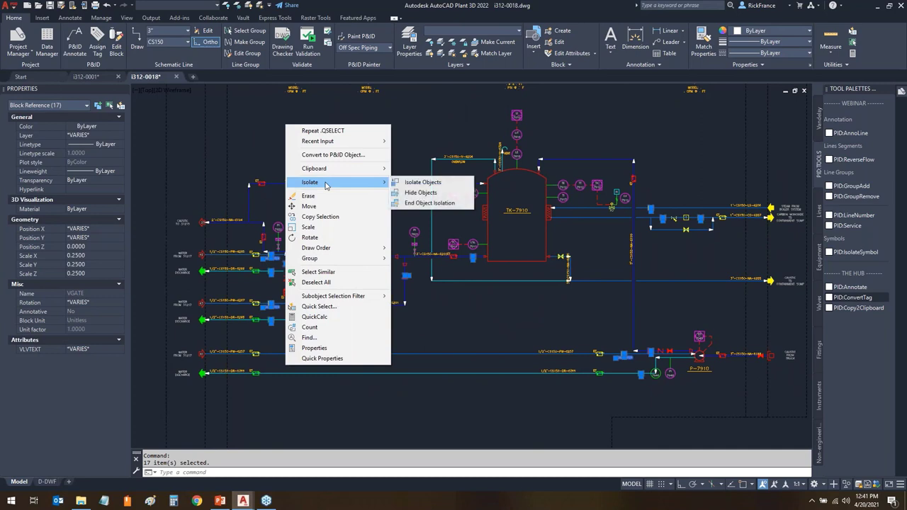
pyautogui.click(424, 182)
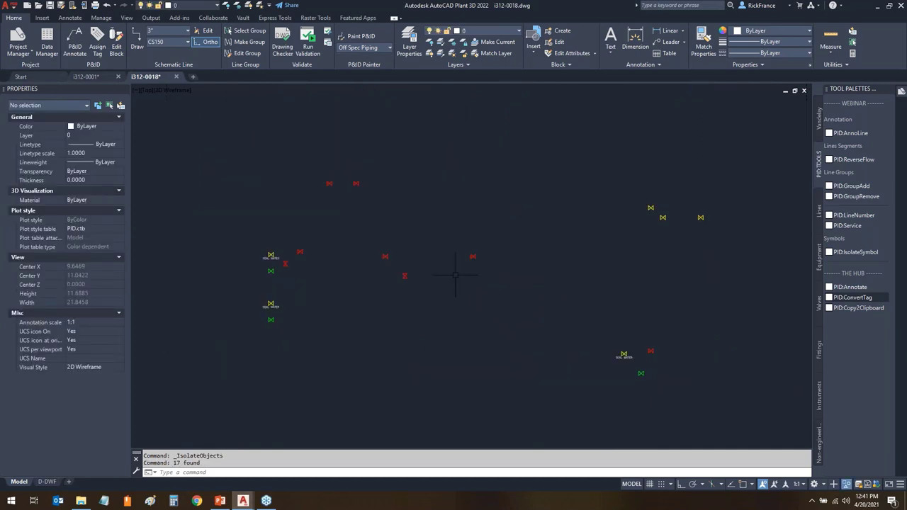
# - Recentre the view and window-select all 17 isolated valve blocks again
pyautogui.scroll(4, 270, 328)
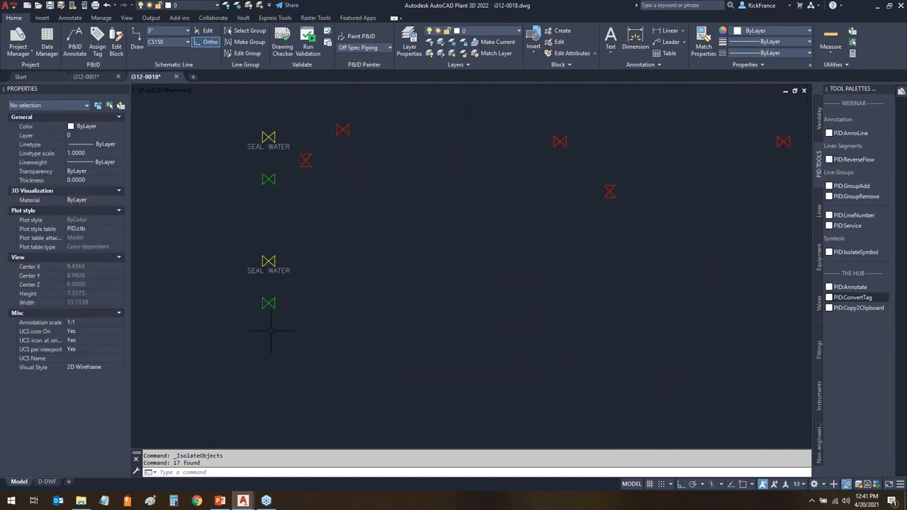
pyautogui.scroll(-3, 271, 327)
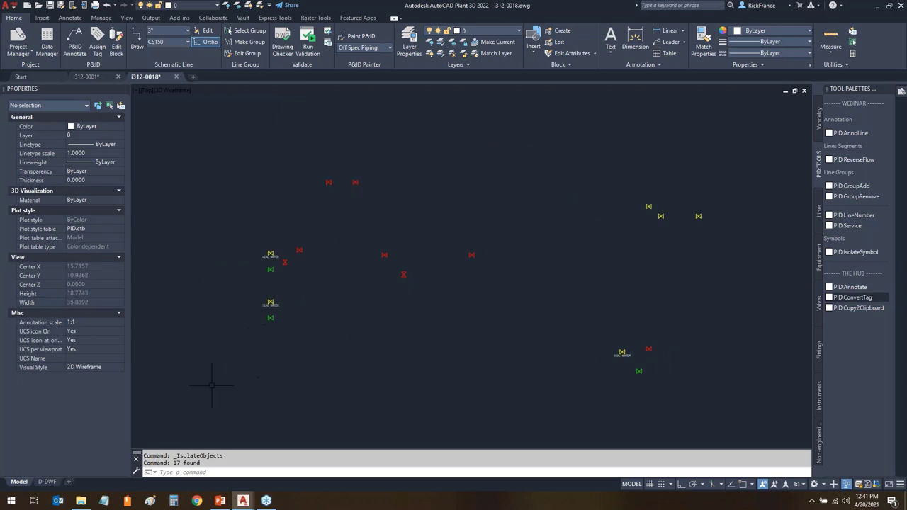
pyautogui.scroll(2, 259, 266)
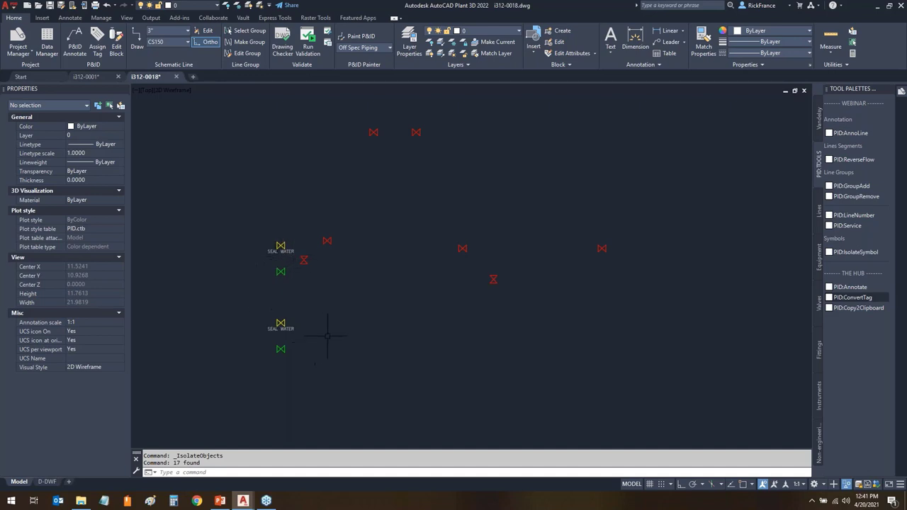
pyautogui.scroll(-1, 327, 336)
pyautogui.moveTo(310, 305); pyautogui.dragTo(270, 308, button='middle')
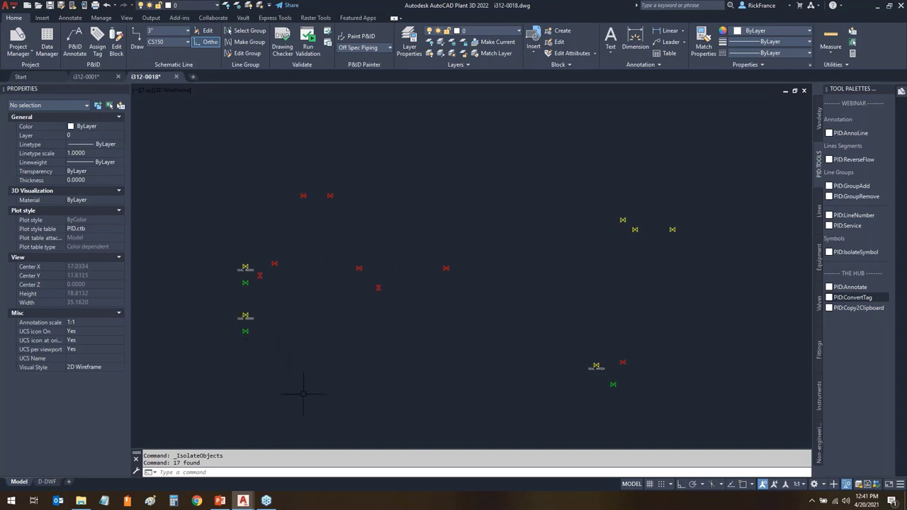
pyautogui.click(193, 417)
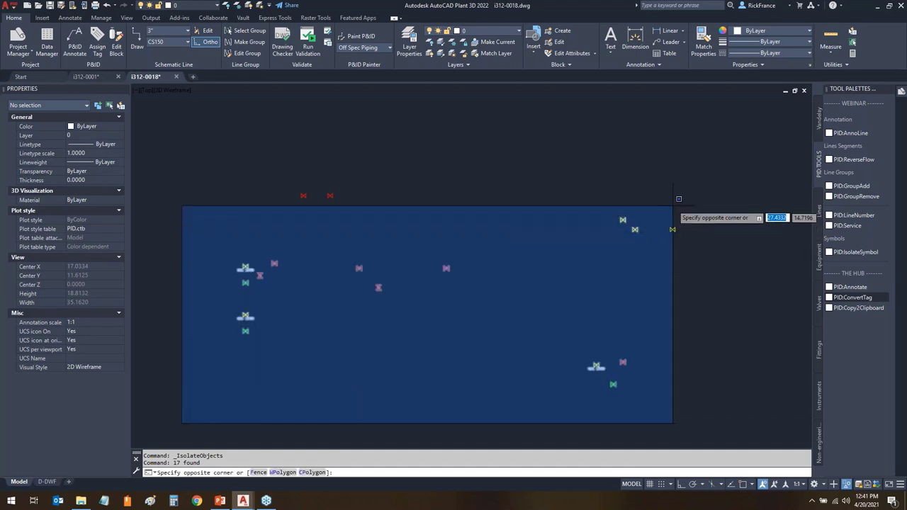
pyautogui.click(714, 132)
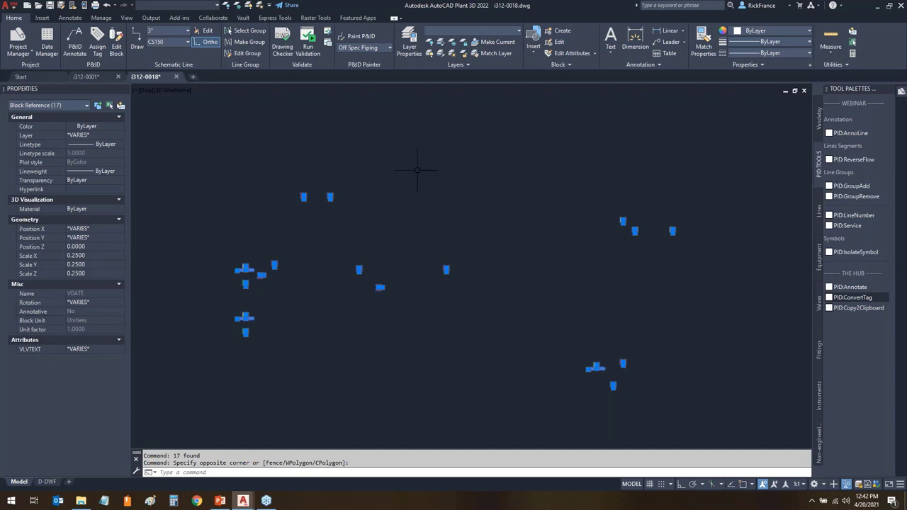
# - Convert the 17 selected blocks to P&ID objects of class Inline Assets > Hand Valves > Ball Valve
pyautogui.rightClick(421, 192)
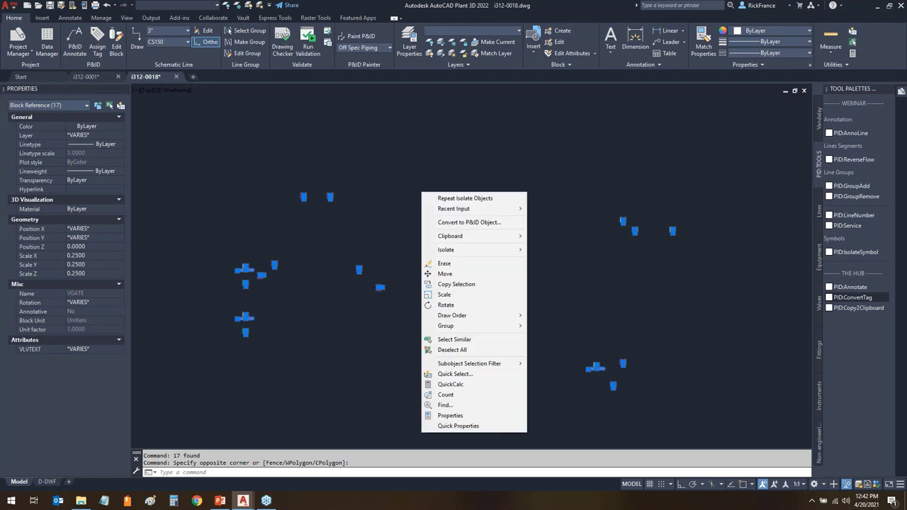
pyautogui.click(455, 222)
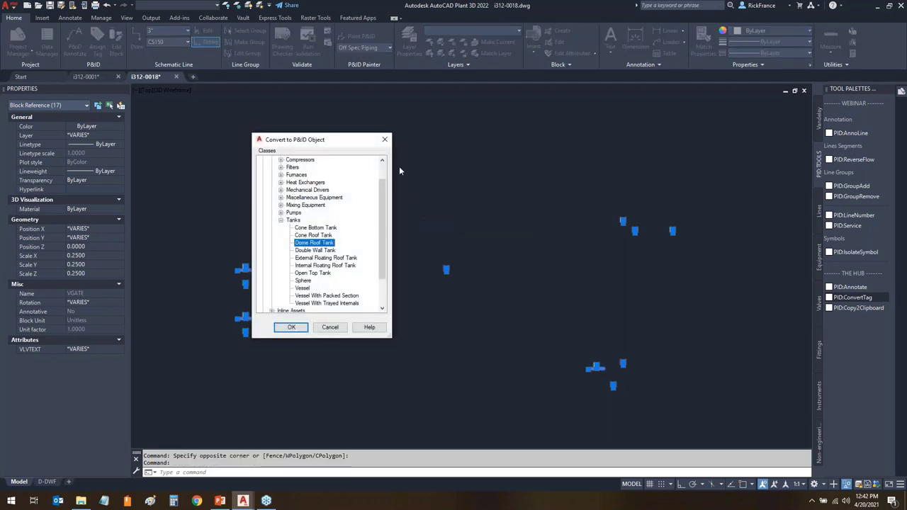
pyautogui.click(281, 220)
pyautogui.click(272, 169)
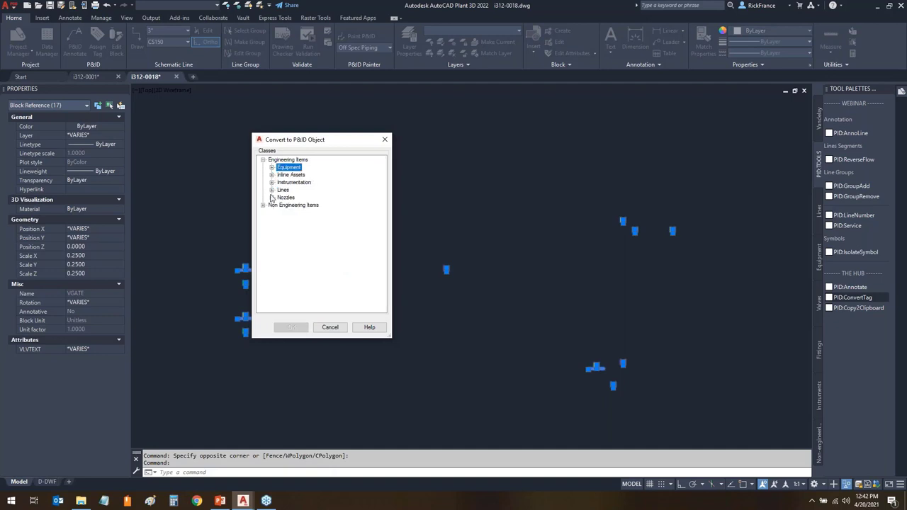
pyautogui.click(271, 175)
pyautogui.click(281, 183)
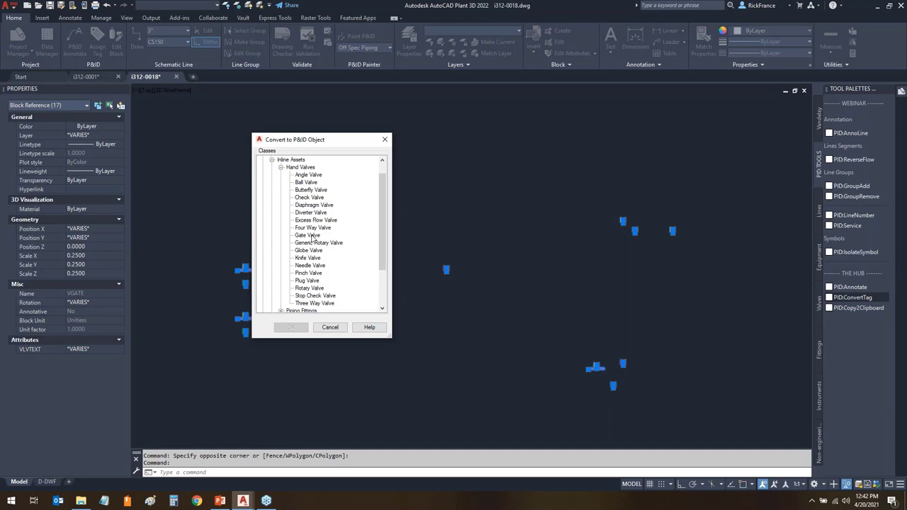
pyautogui.click(305, 183)
pyautogui.click(291, 327)
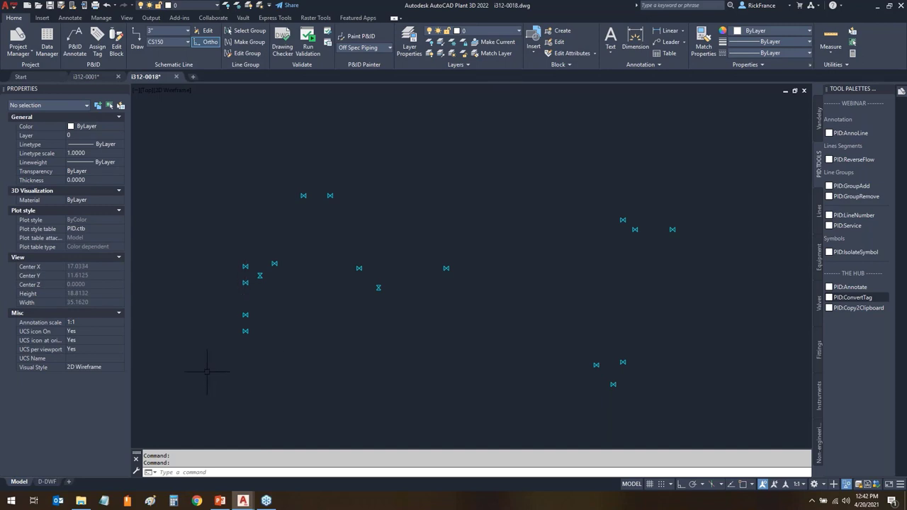
# - Substitute all 17 converted ball valves with gate valves
pyautogui.click(189, 415)
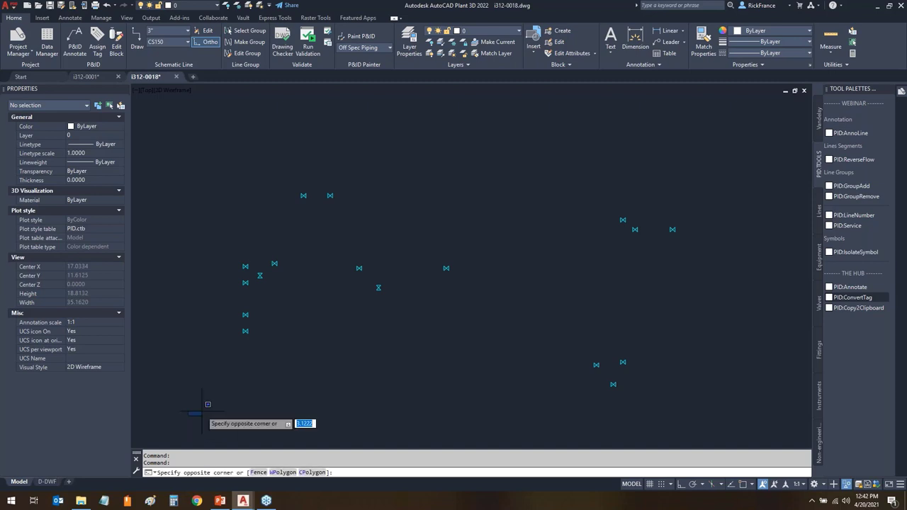
pyautogui.click(758, 123)
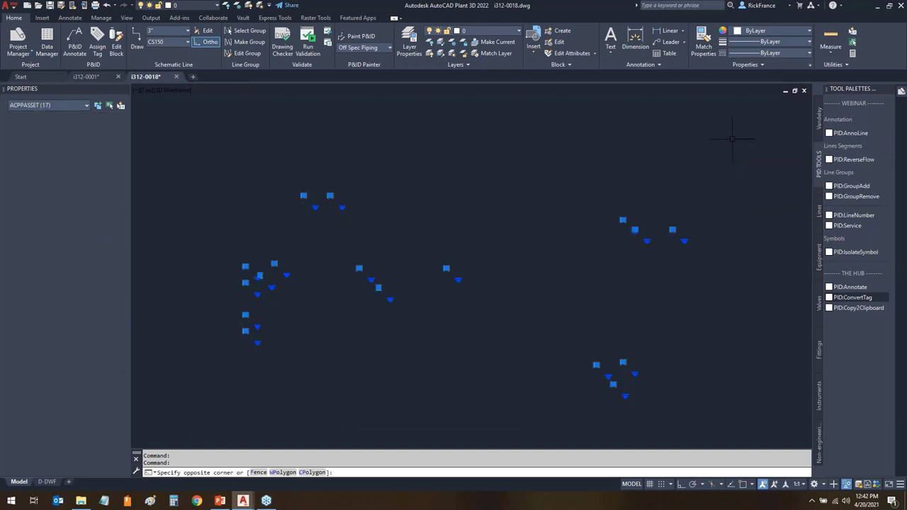
pyautogui.rightClick(382, 148)
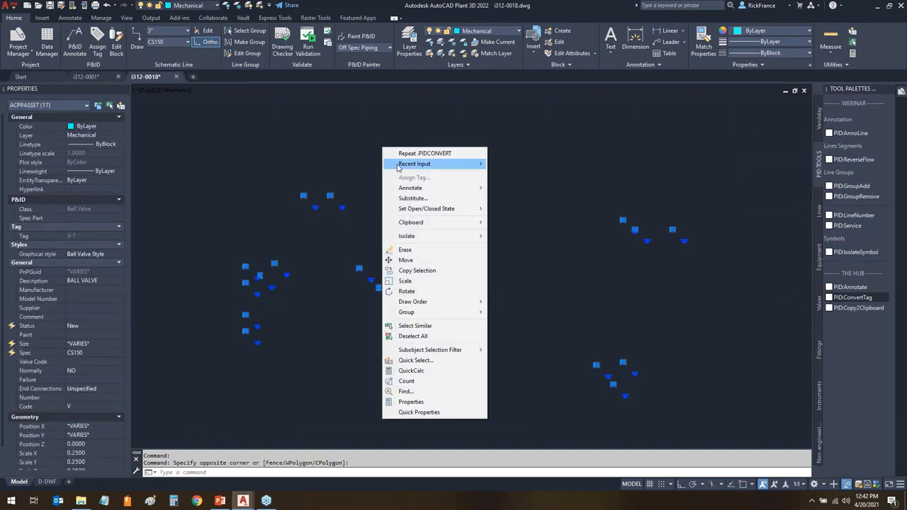
pyautogui.click(425, 198)
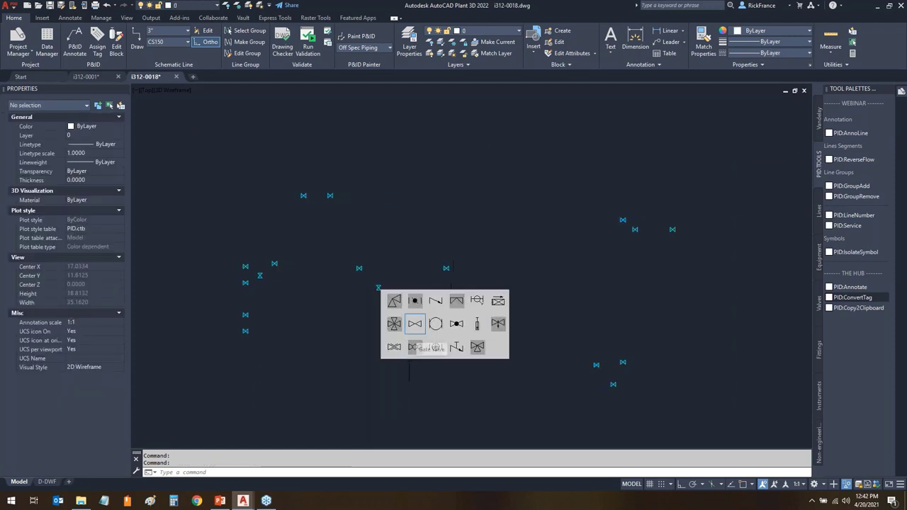
pyautogui.click(415, 324)
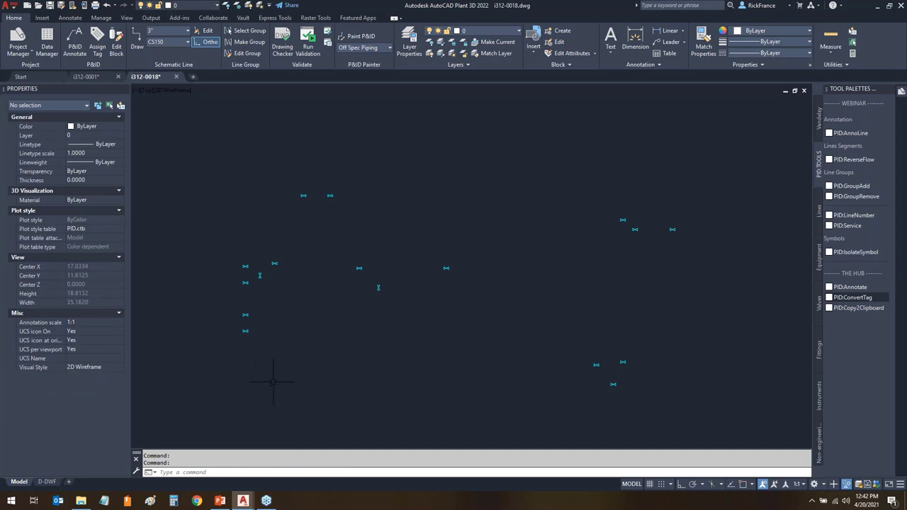
# - Check one valve's class, then end object isolation to show all 206 objects
pyautogui.scroll(4, 258, 361)
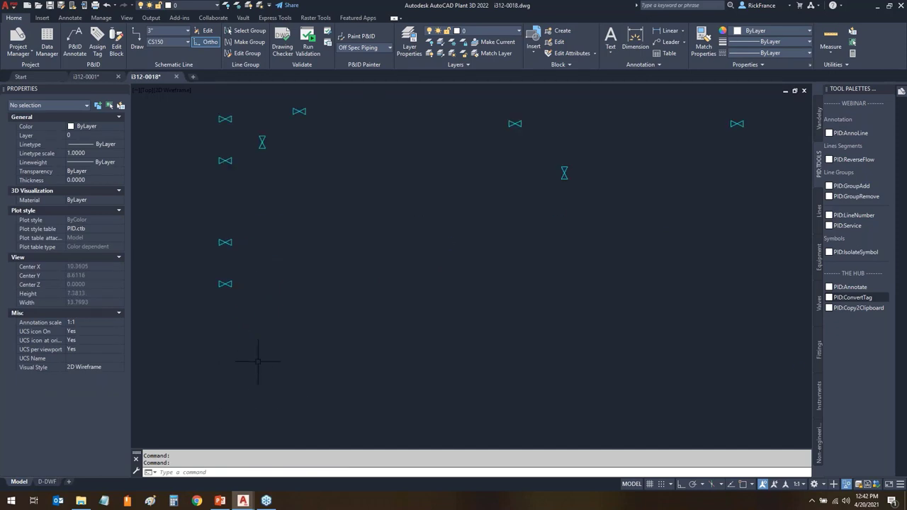
pyautogui.scroll(-4, 258, 362)
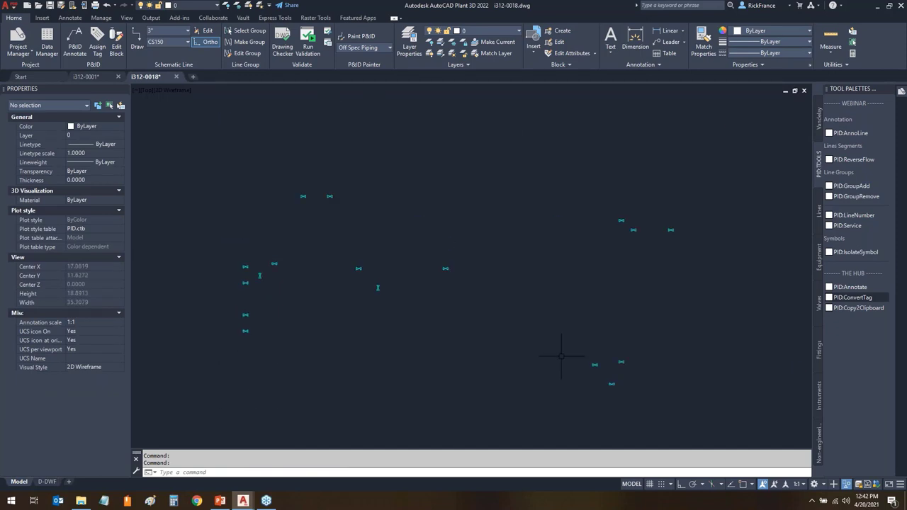
pyautogui.click(278, 325)
pyautogui.click(216, 351)
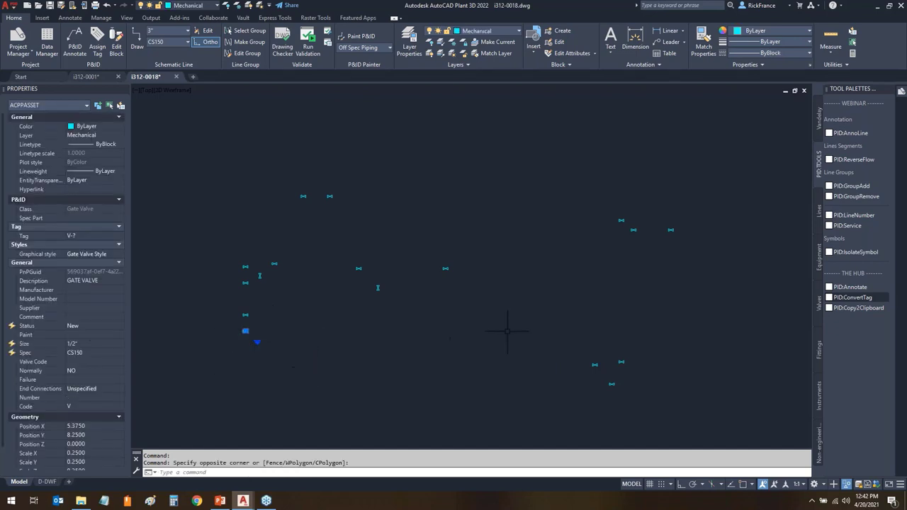
pyautogui.press('Escape')
pyautogui.rightClick(415, 193)
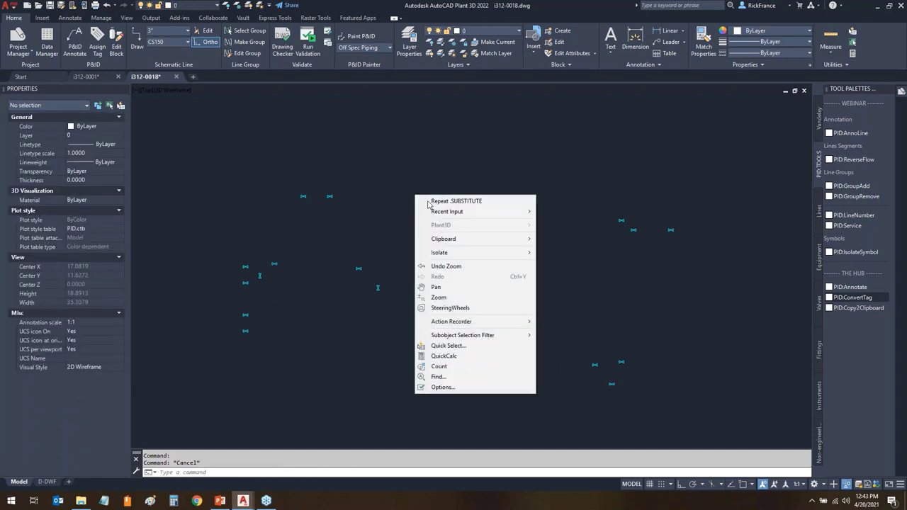
pyautogui.moveTo(451, 254)
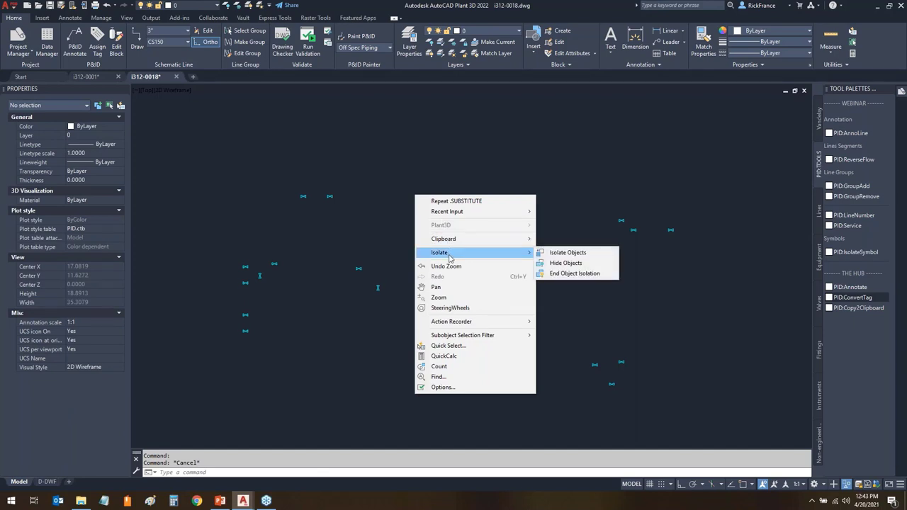
pyautogui.click(575, 274)
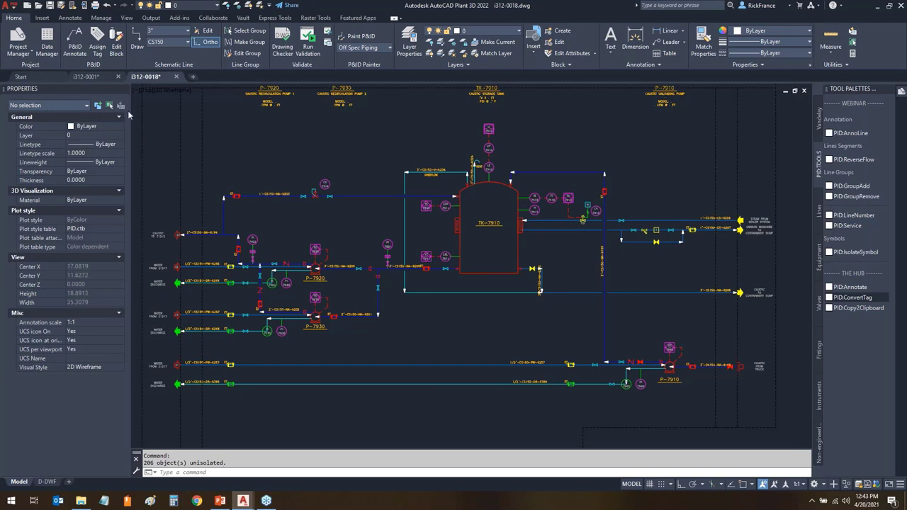
# - Quick Select block references with Name VGATEC, selecting the four blocks
pyautogui.click(109, 105)
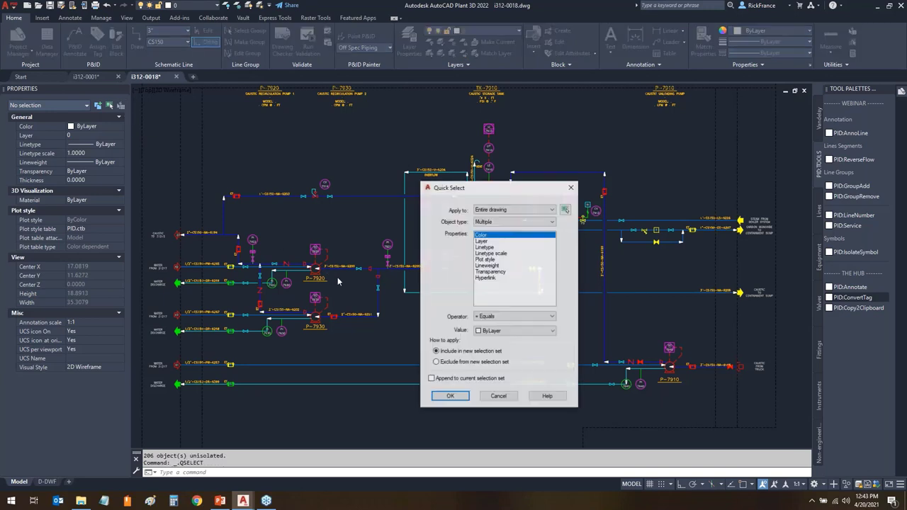
pyautogui.click(492, 222)
pyautogui.click(496, 237)
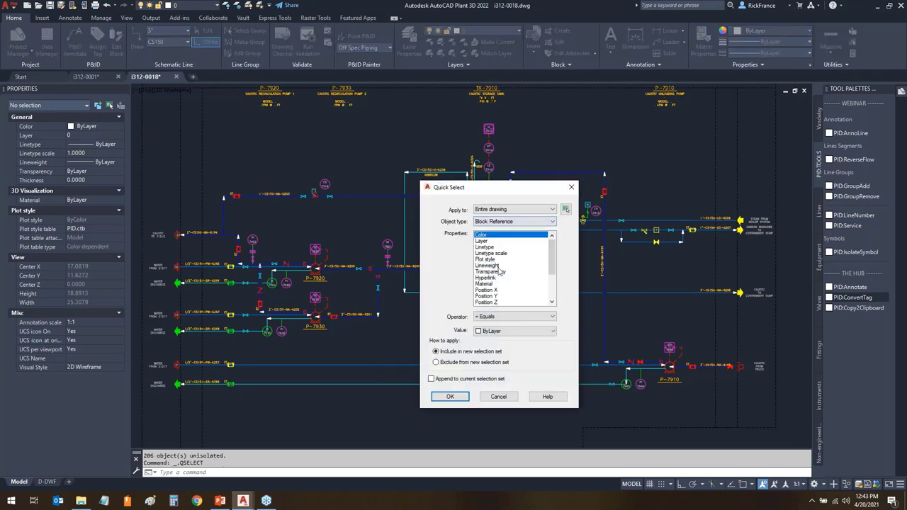
pyautogui.scroll(-3, 553, 292)
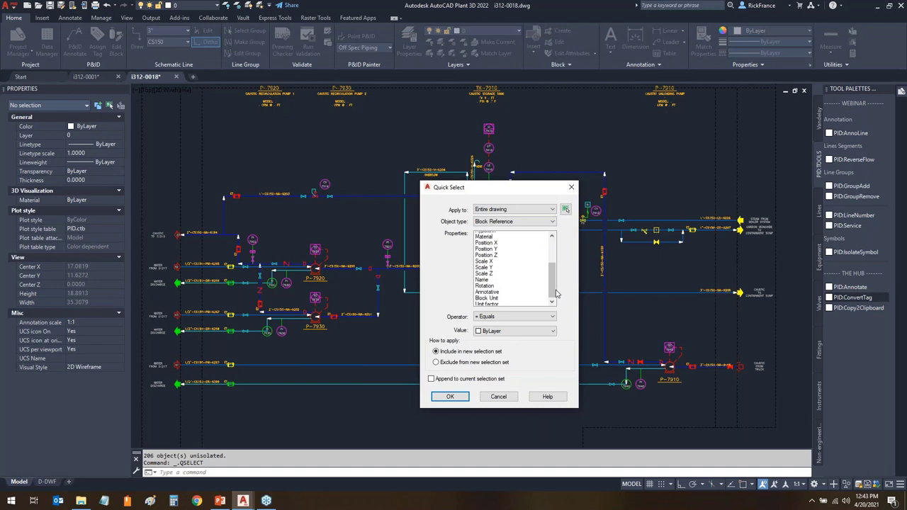
pyautogui.click(485, 279)
pyautogui.click(496, 331)
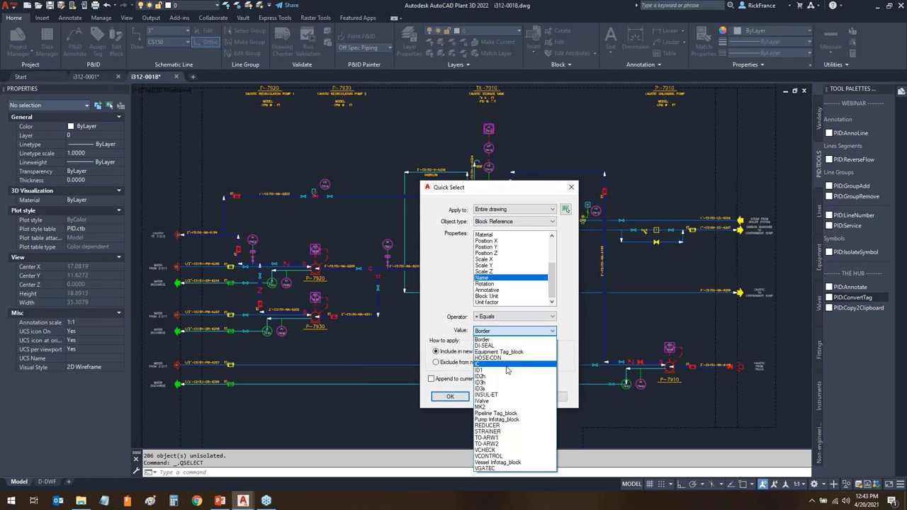
pyautogui.click(488, 469)
pyautogui.click(450, 396)
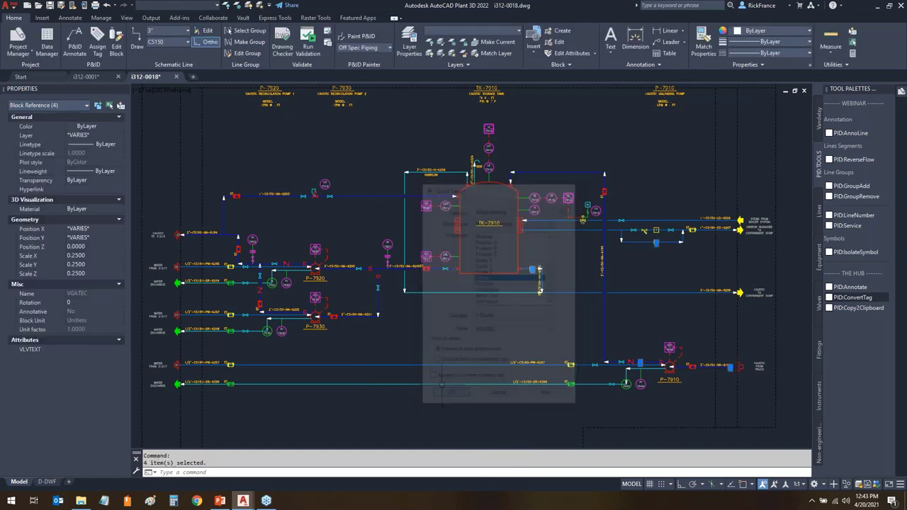
# - Isolate the four selected VGATEC blocks
pyautogui.rightClick(325, 149)
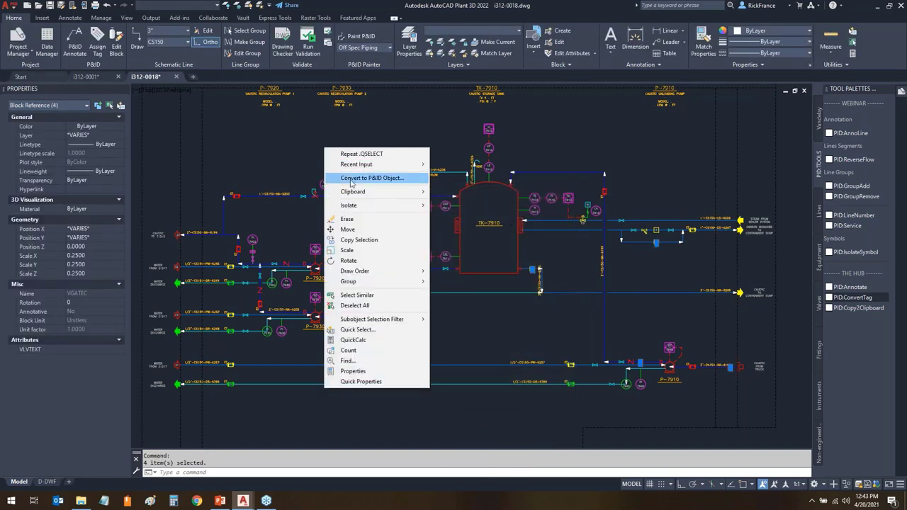
pyautogui.moveTo(348, 206)
pyautogui.click(459, 205)
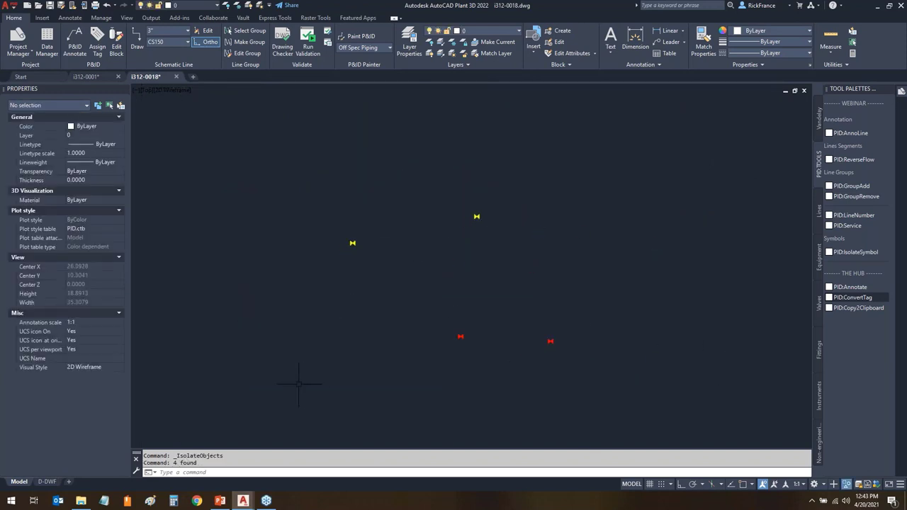
# - Convert the four isolated VGATEC blocks to Gate Valve P&ID objects
pyautogui.click(253, 414)
pyautogui.click(641, 113)
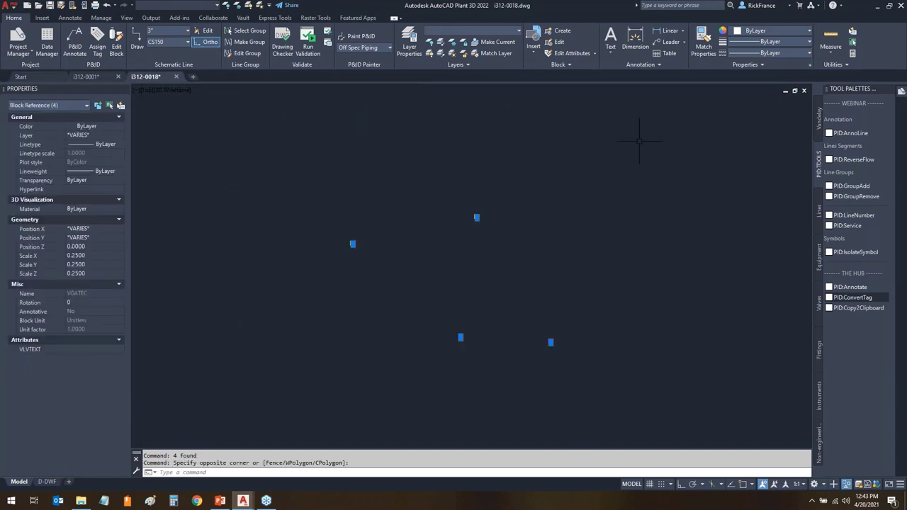
pyautogui.rightClick(282, 147)
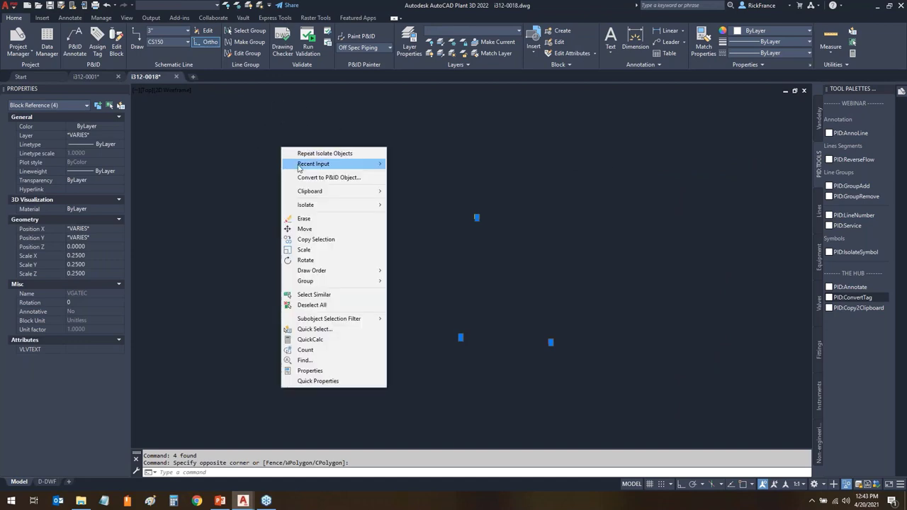
pyautogui.click(310, 180)
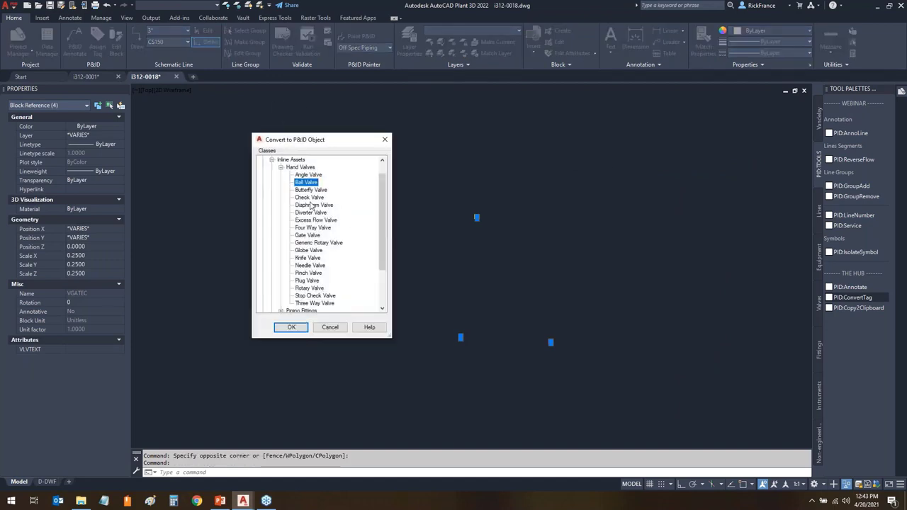
pyautogui.click(306, 235)
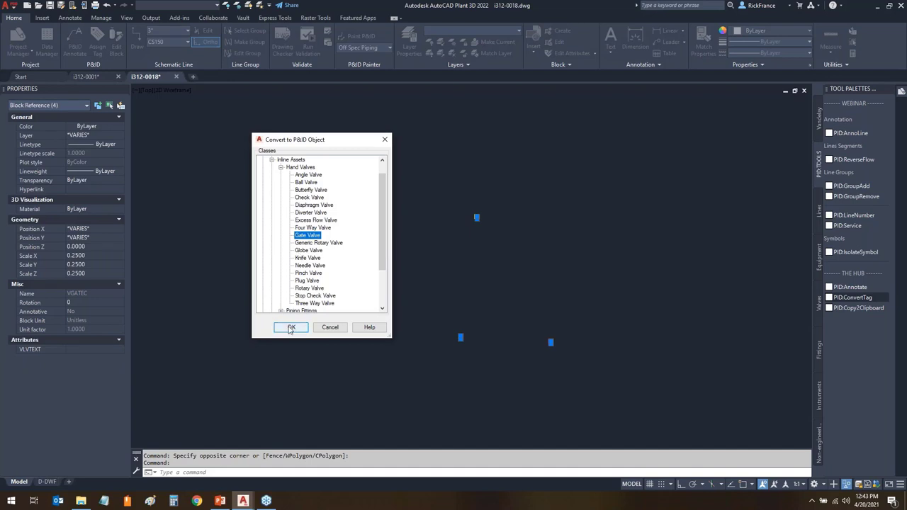
pyautogui.click(290, 326)
# - Set the four converted gate valves to Normally Closed
pyautogui.click(309, 397)
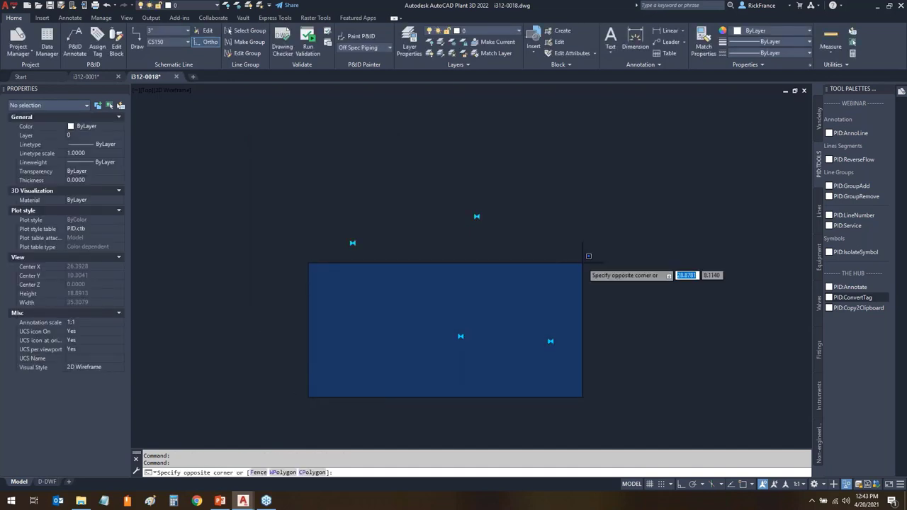
pyautogui.click(623, 162)
pyautogui.rightClick(371, 153)
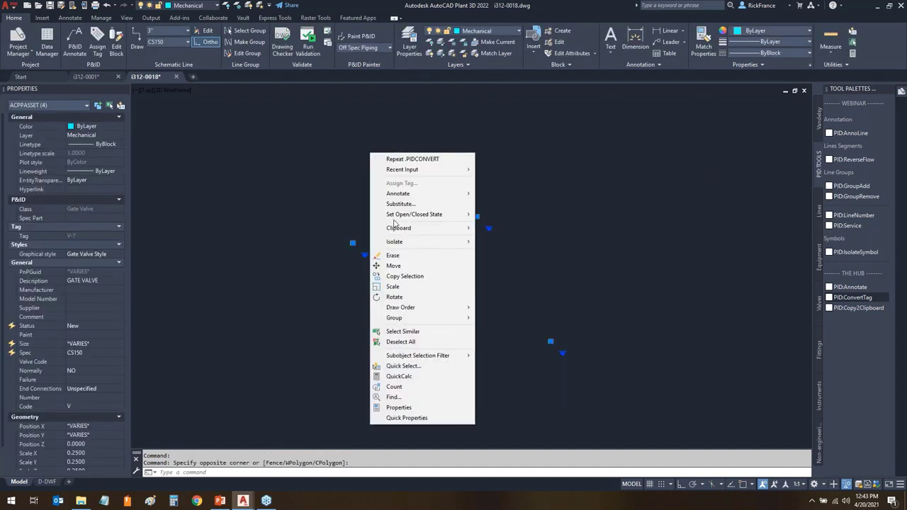
pyautogui.moveTo(430, 216)
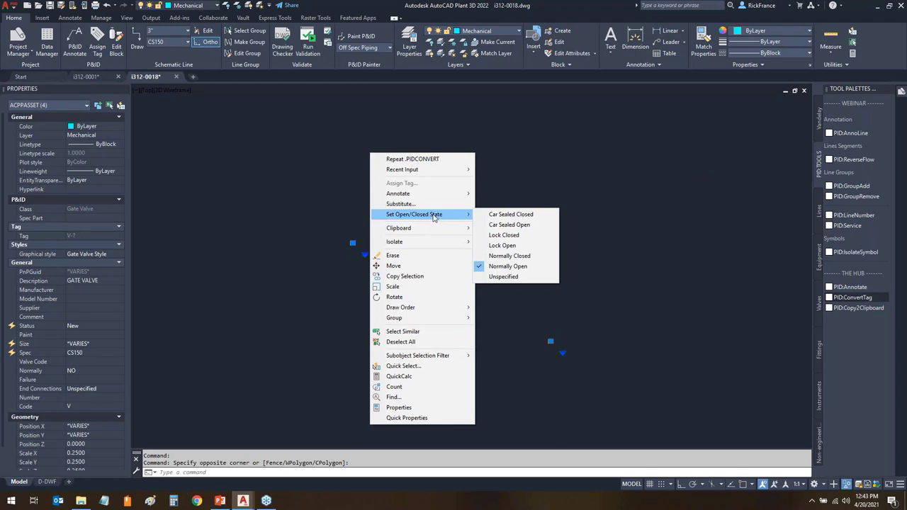
pyautogui.click(510, 256)
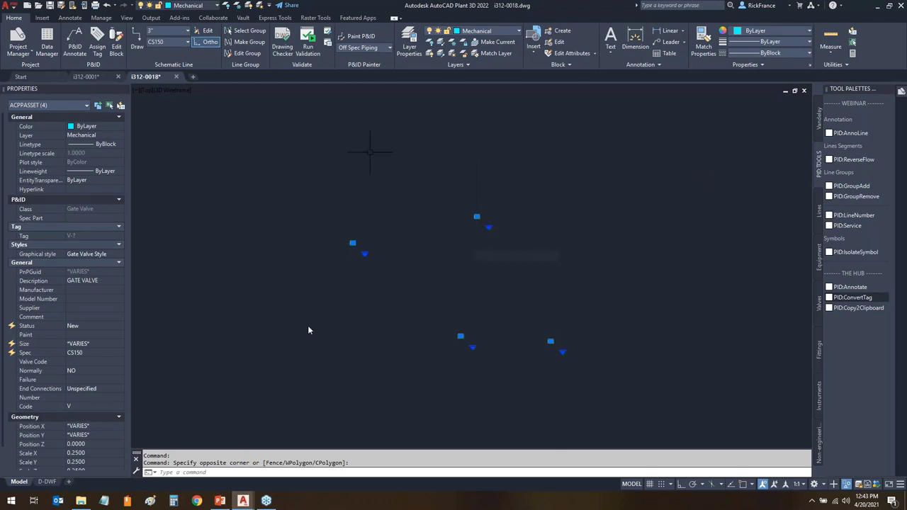
# - End object isolation so all 219 drawing objects are shown again
pyautogui.scroll(3, 337, 252)
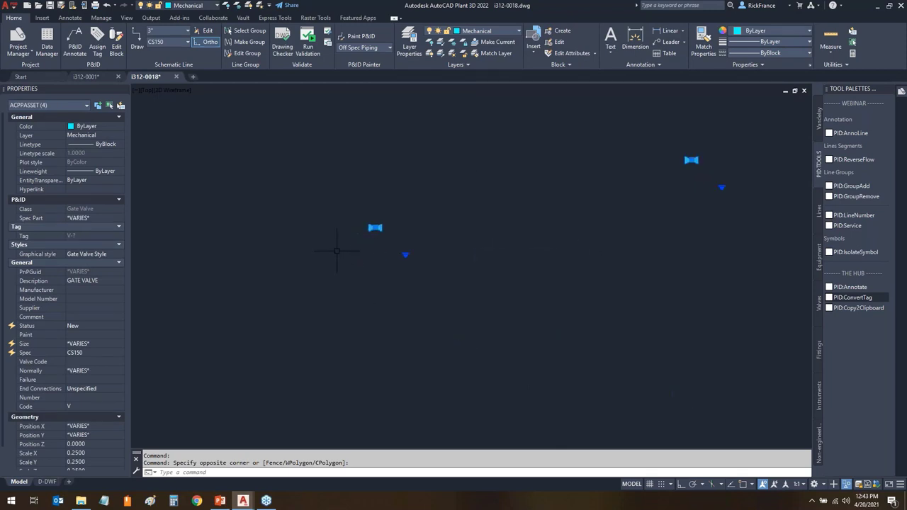
pyautogui.press('Escape')
pyautogui.press('Escape')
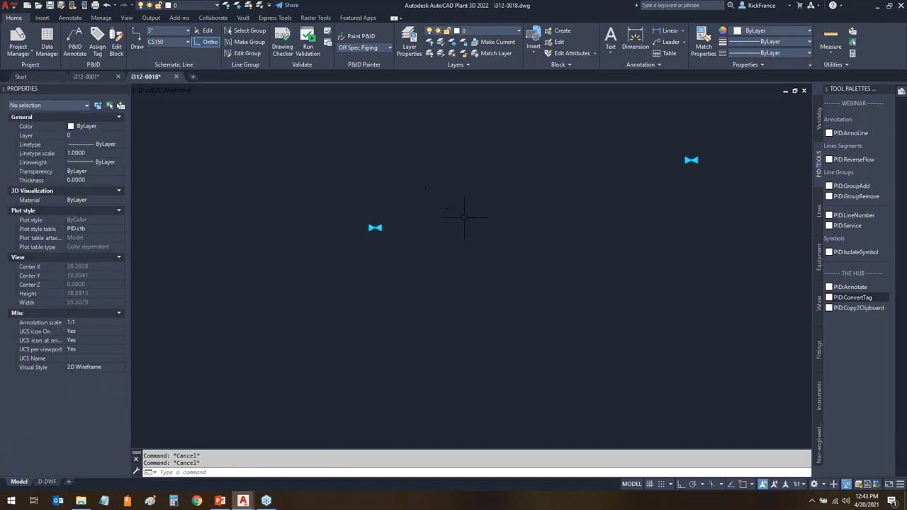
pyautogui.scroll(-6, 456, 217)
pyautogui.rightClick(306, 171)
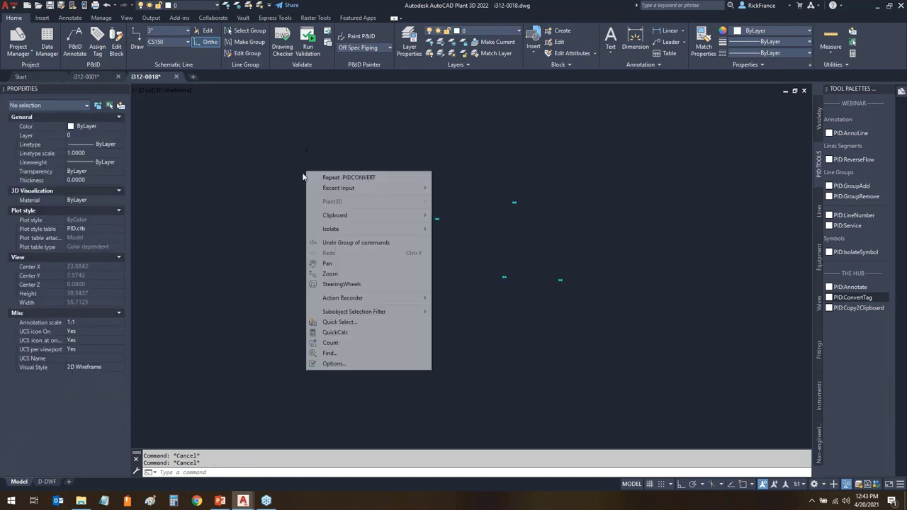
pyautogui.moveTo(339, 229)
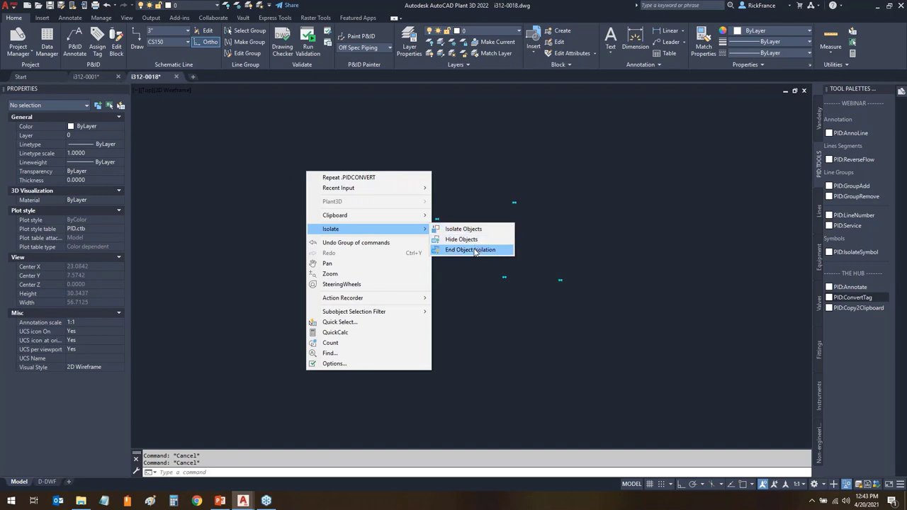
pyautogui.click(470, 250)
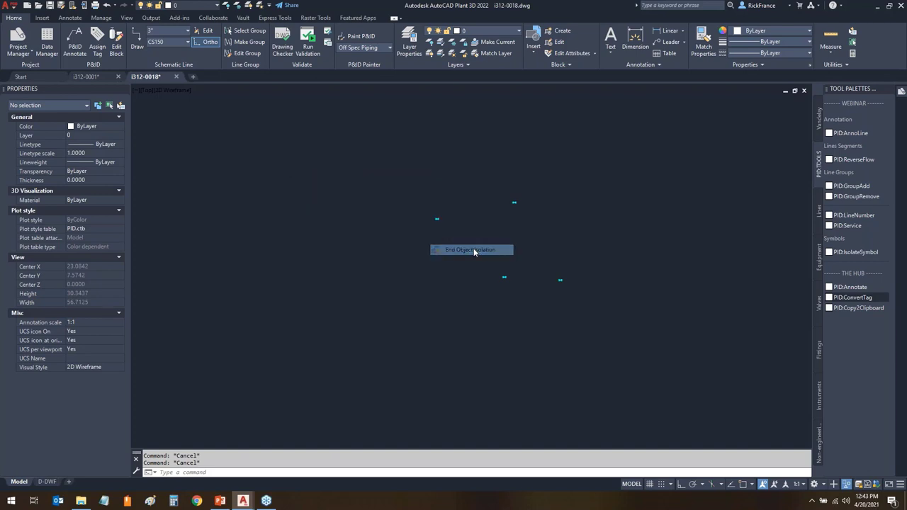
# - Select one VCHECK block plus its similar blocks and isolate all three
pyautogui.middleClick(398, 250)
pyautogui.middleClick(397, 249)
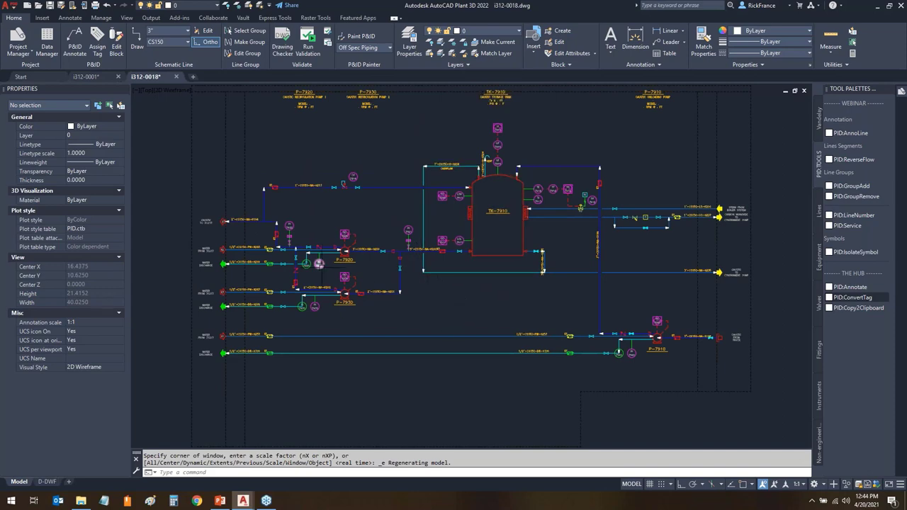
pyautogui.scroll(5, 319, 263)
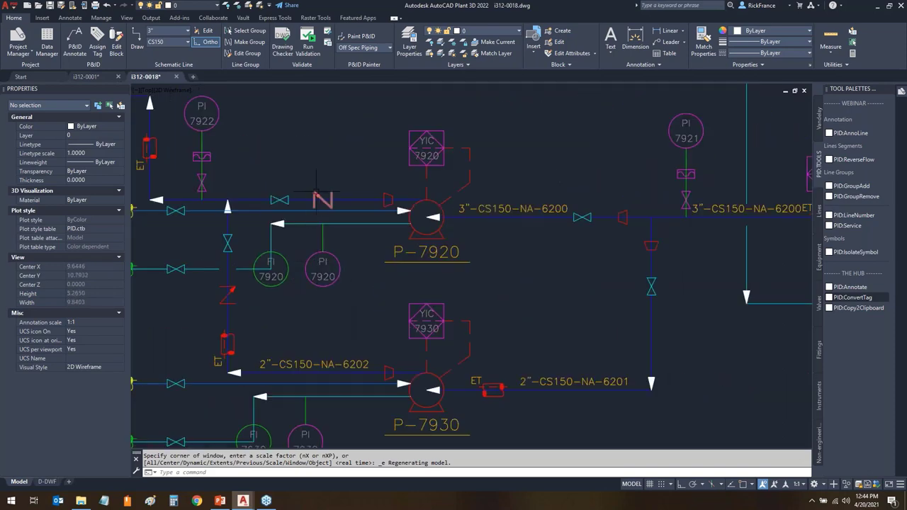
pyautogui.click(316, 192)
pyautogui.rightClick(315, 193)
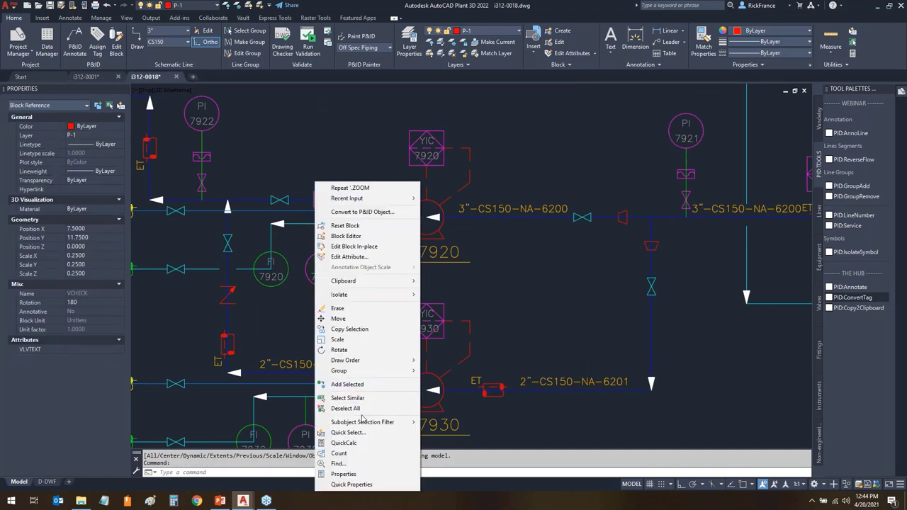
pyautogui.click(350, 397)
pyautogui.rightClick(343, 323)
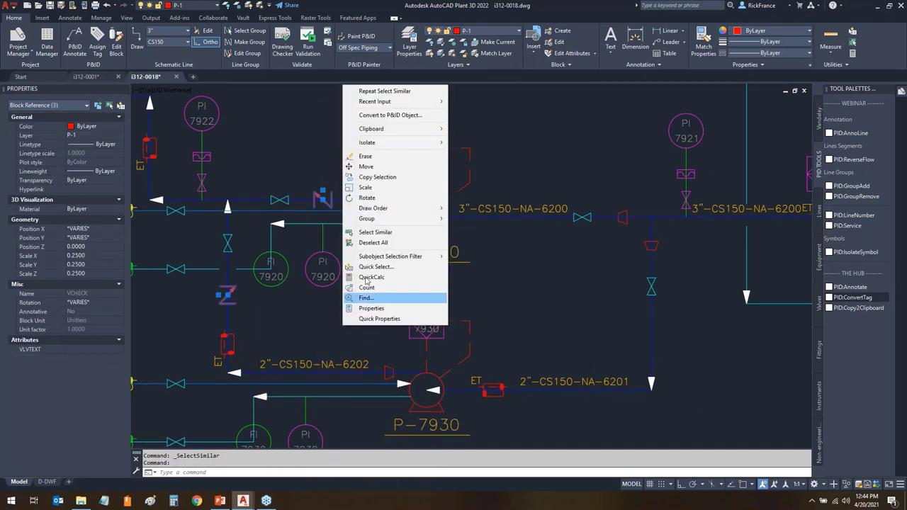
pyautogui.moveTo(411, 143)
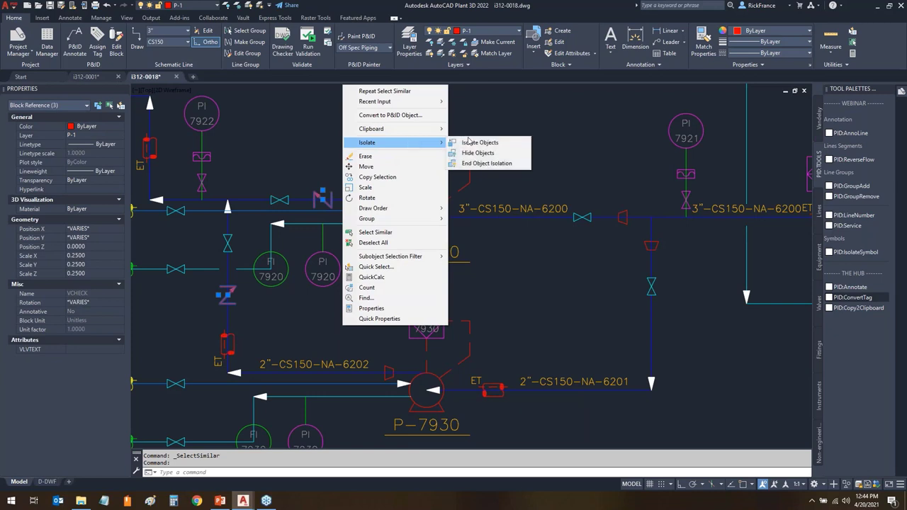
pyautogui.click(469, 142)
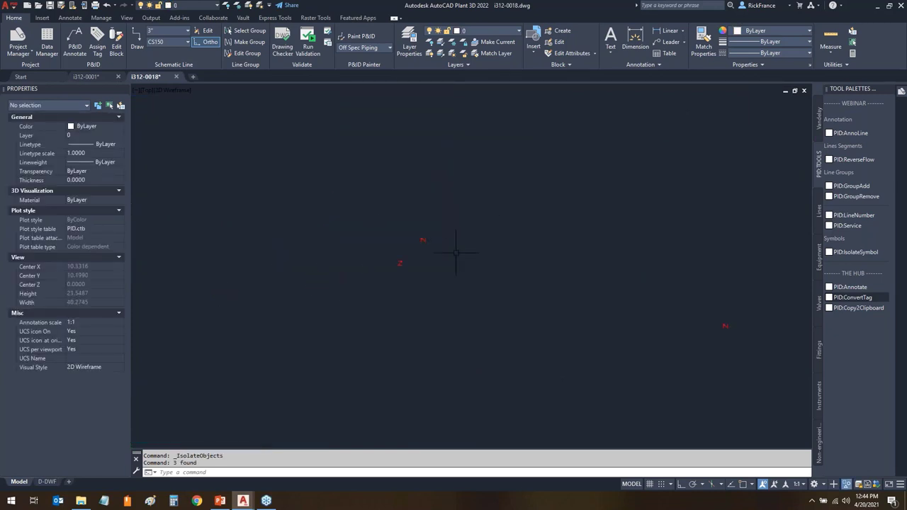
# - Convert the three isolated VCHECK blocks to P&ID valve objects
pyautogui.moveTo(396, 250); pyautogui.dragTo(293, 249, button='middle')
pyautogui.click(273, 388)
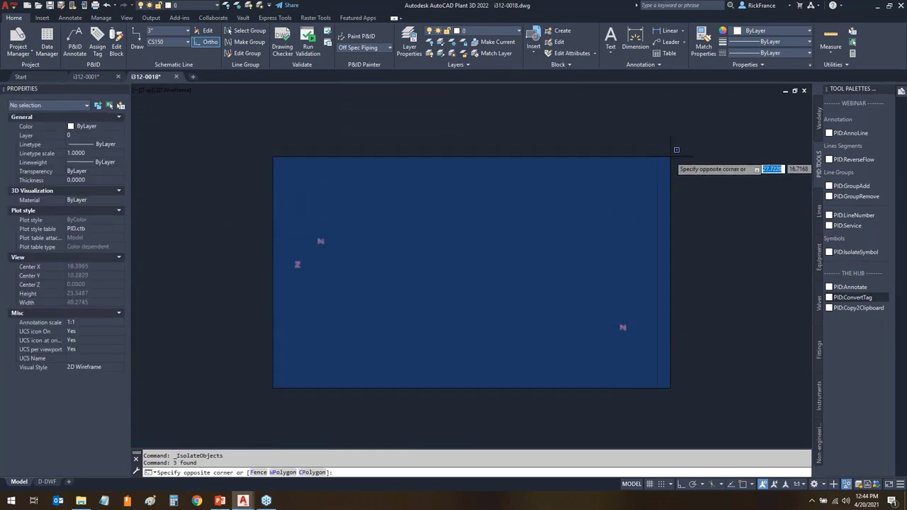
pyautogui.click(670, 156)
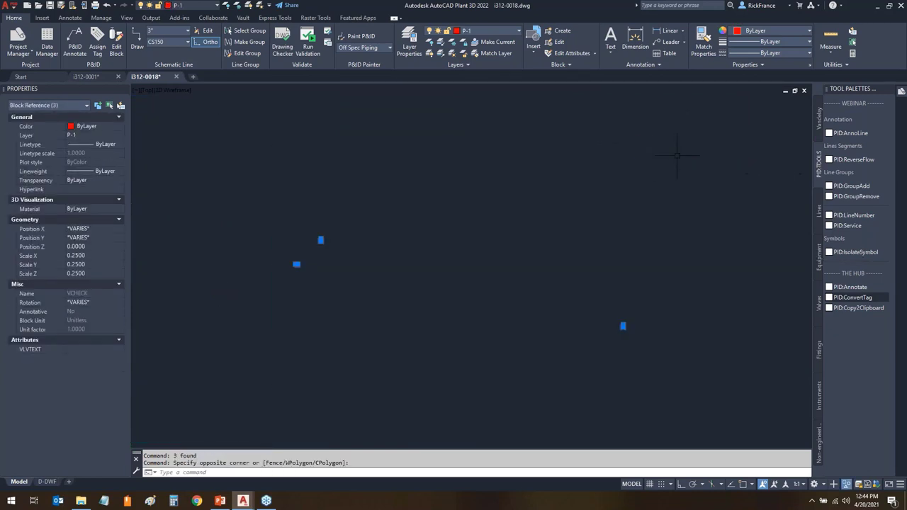
pyautogui.rightClick(378, 166)
pyautogui.click(415, 197)
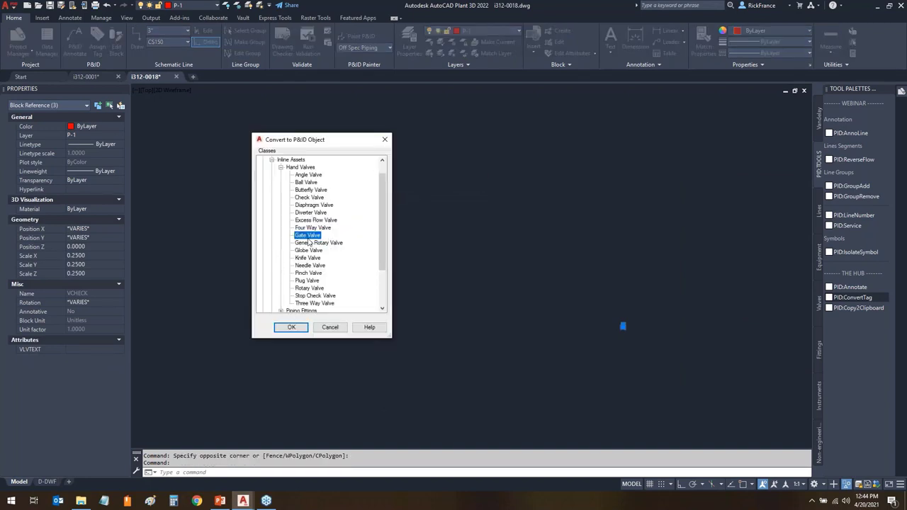
pyautogui.click(292, 328)
# - Substitute the three converted valves with the Check Valve symbol
pyautogui.click(251, 378)
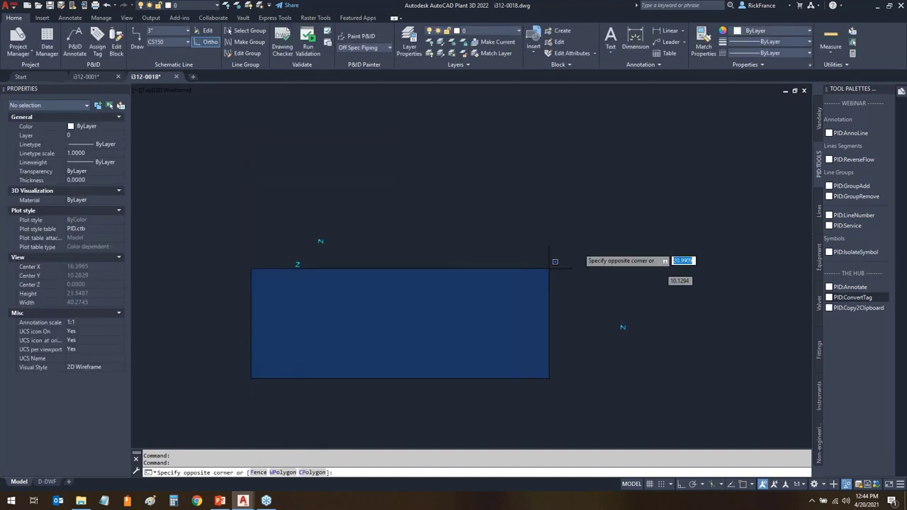
pyautogui.click(698, 145)
pyautogui.rightClick(351, 183)
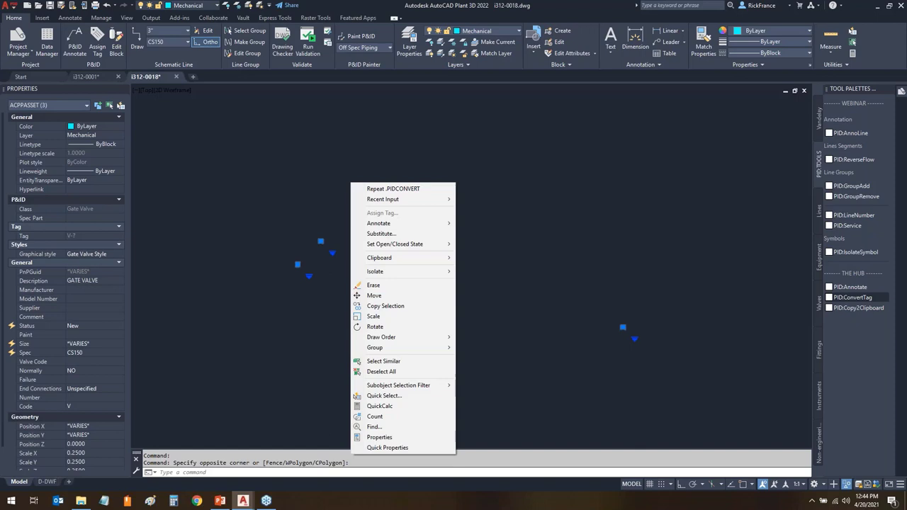
pyautogui.click(397, 234)
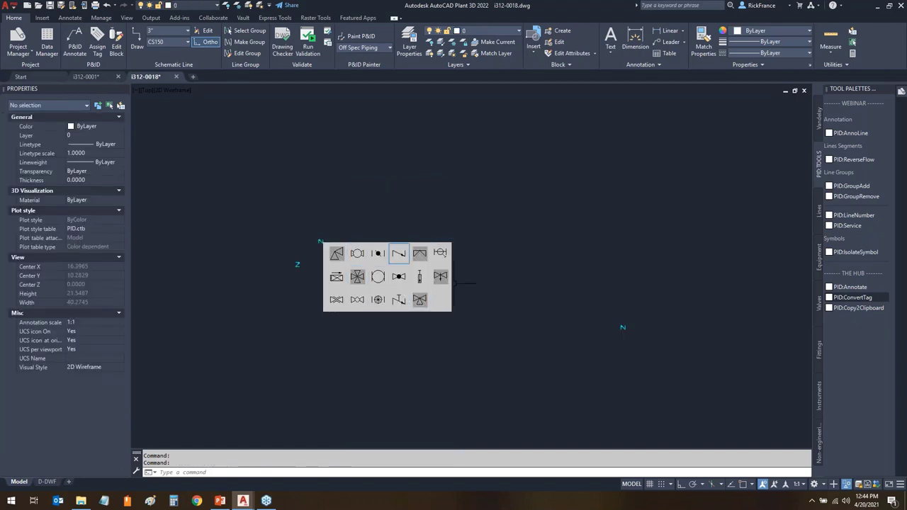
pyautogui.click(399, 255)
# - End object isolation to restore the full P&ID
pyautogui.scroll(2, 297, 263)
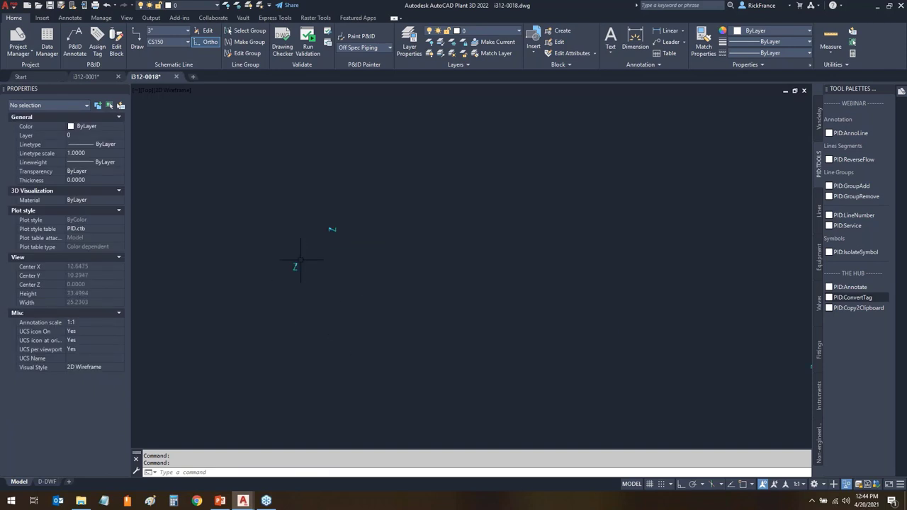
pyautogui.scroll(-2, 407, 323)
pyautogui.press('Escape')
pyautogui.rightClick(454, 201)
pyautogui.moveTo(487, 258)
pyautogui.click(617, 282)
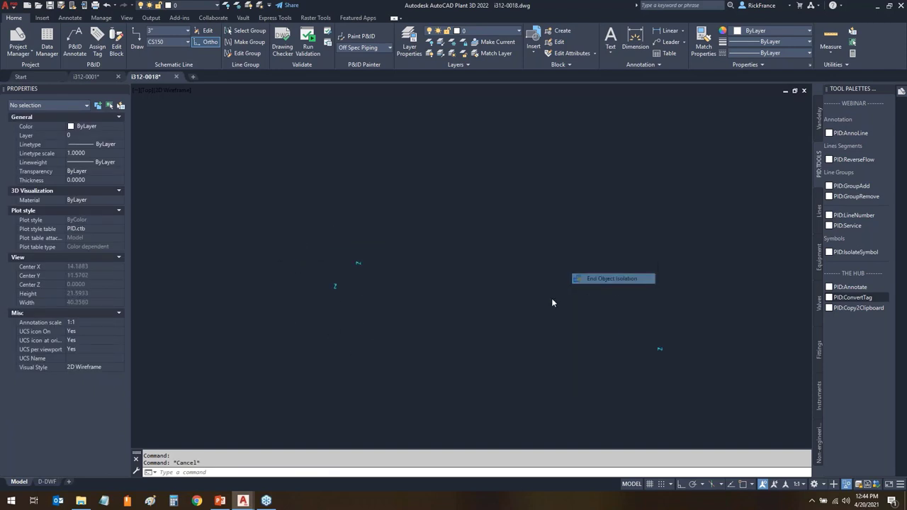
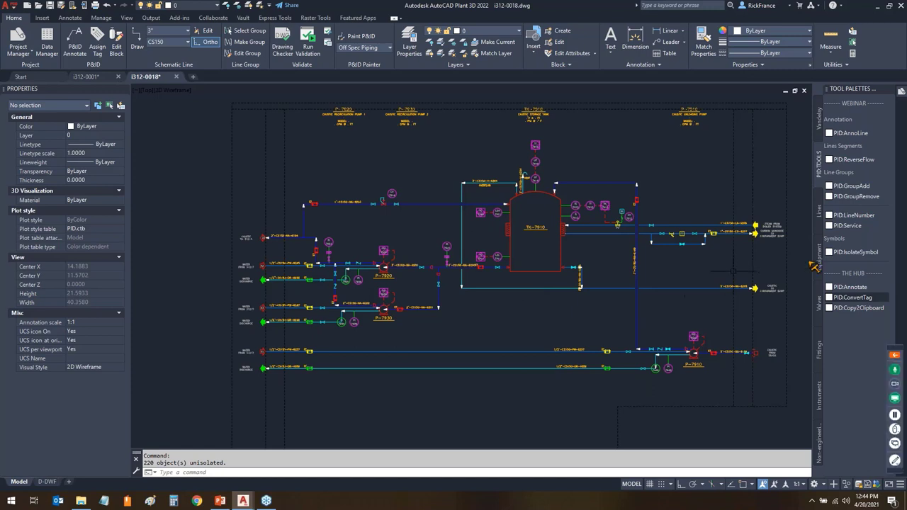
# - Use Select Similar on the water-line gate valve to select all 24 matching valves, then clear the selection
pyautogui.moveTo(806, 268)
pyautogui.mouseDown()
pyautogui.moveTo(862, 225)
pyautogui.moveTo(826, 272)
pyautogui.moveTo(889, 257)
pyautogui.mouseUp()
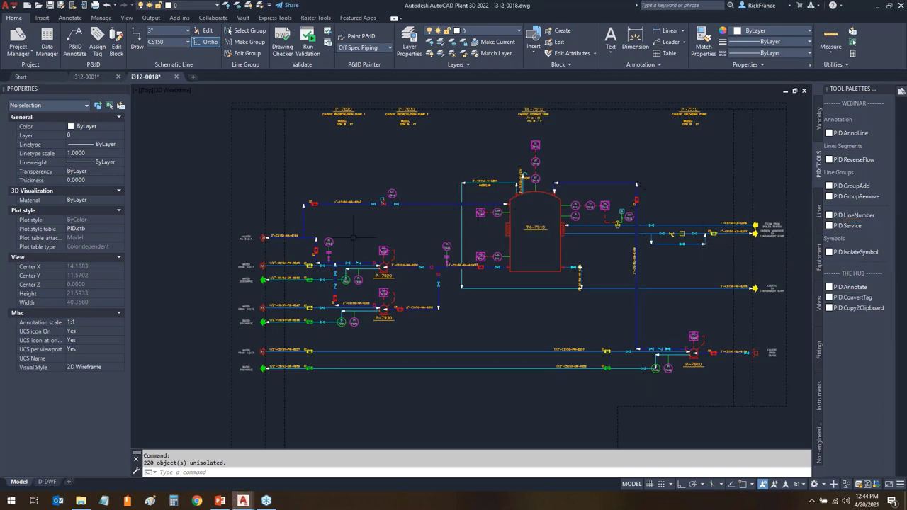
pyautogui.scroll(2, 347, 260)
pyautogui.click(353, 271)
pyautogui.rightClick(353, 271)
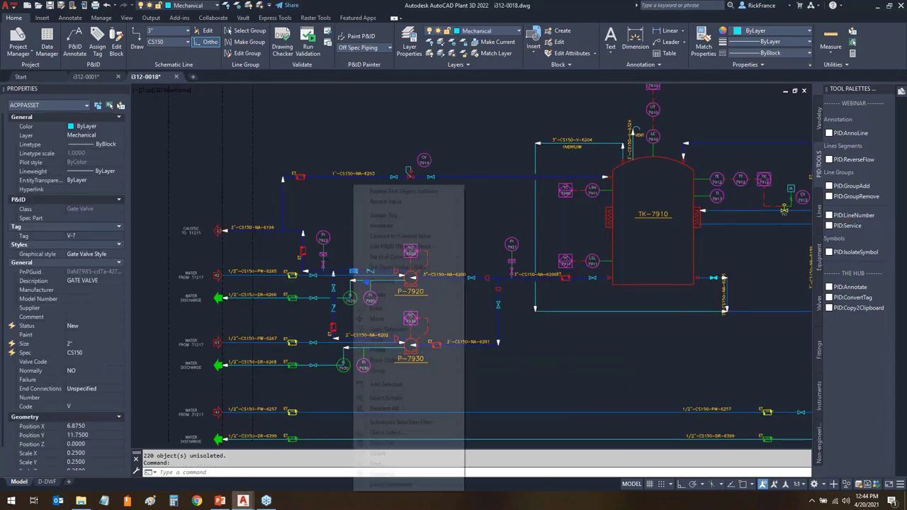
pyautogui.click(376, 398)
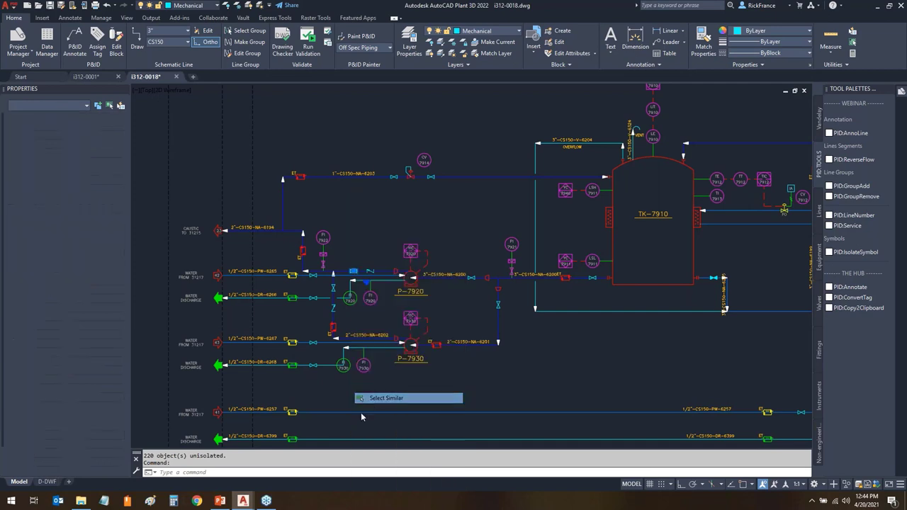
pyautogui.scroll(2, 377, 272)
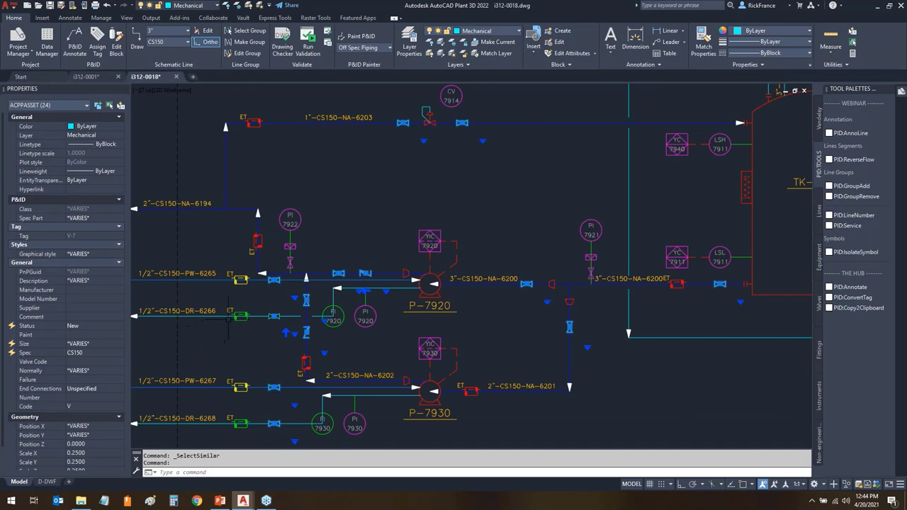
pyautogui.scroll(-2, 228, 319)
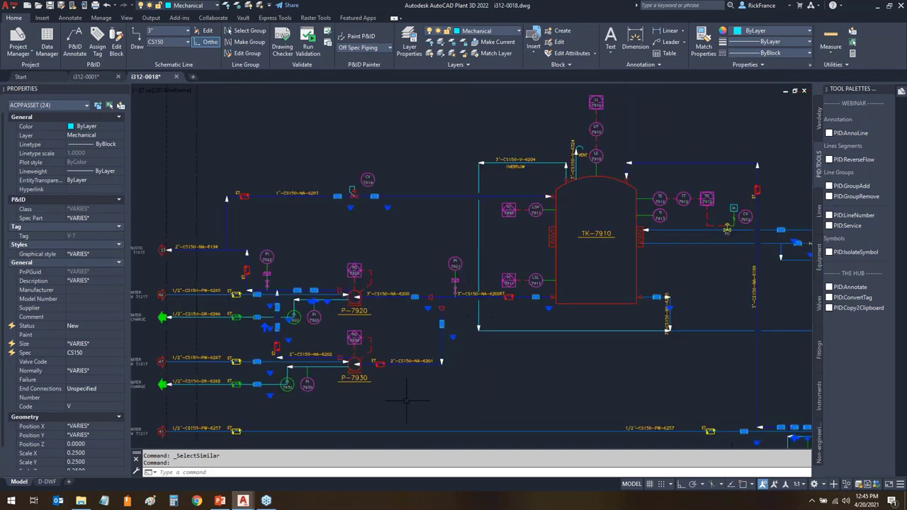
pyautogui.scroll(-1, 419, 340)
pyautogui.scroll(-1, 557, 348)
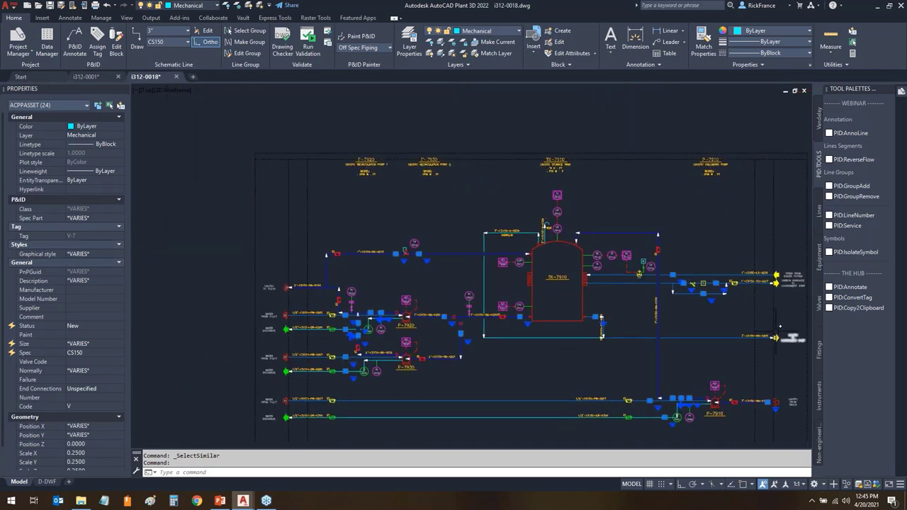
pyautogui.press('Escape')
pyautogui.click(850, 252)
pyautogui.scroll(4, 353, 309)
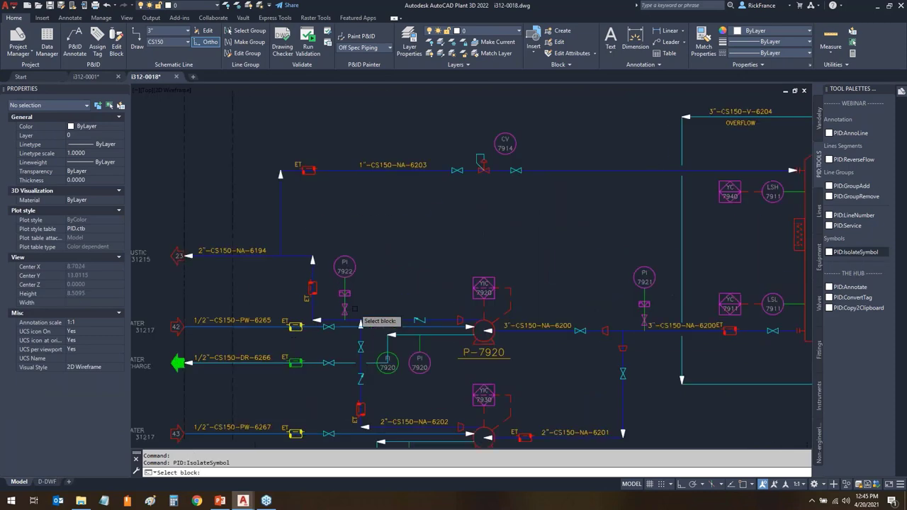
pyautogui.scroll(3, 355, 309)
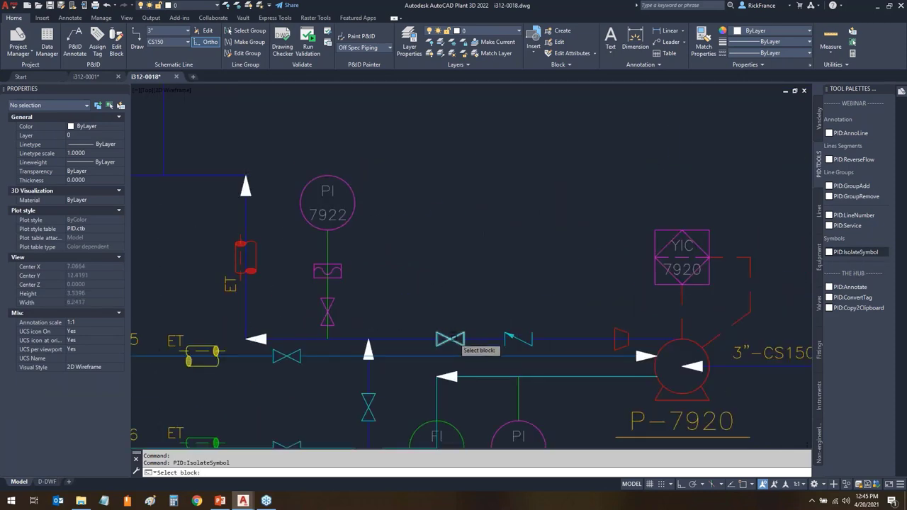
pyautogui.click(450, 340)
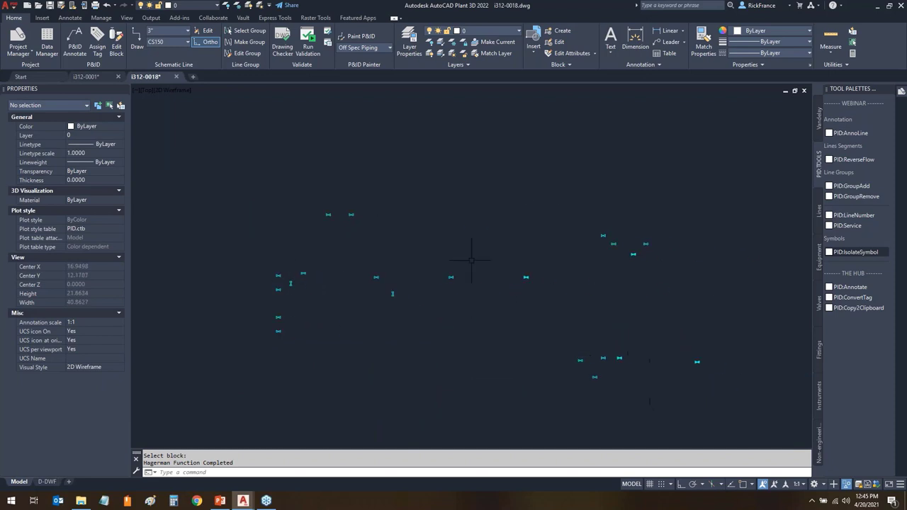
pyautogui.rightClick(463, 229)
pyautogui.moveTo(539, 287)
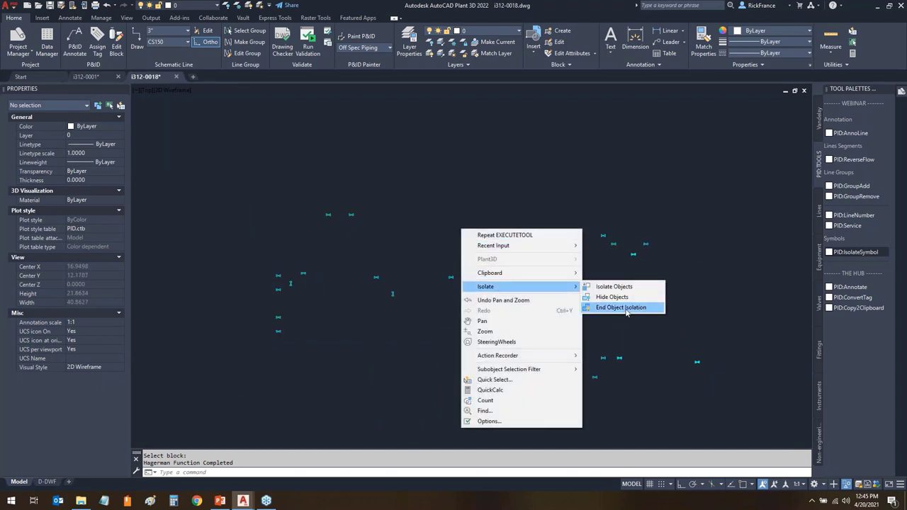
pyautogui.click(622, 308)
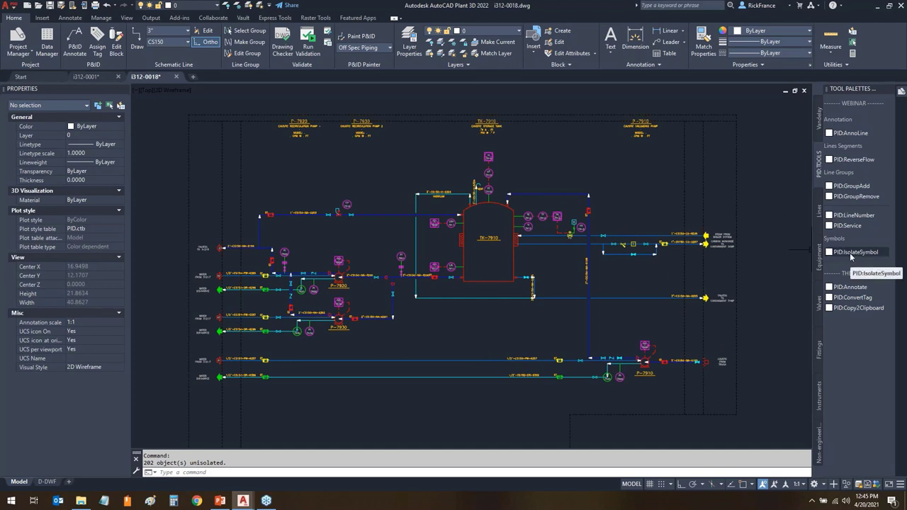
# - Isolate the ET insulation blocks with PID:IsolateSymbol so only they are visible
pyautogui.click(851, 255)
pyautogui.scroll(6, 277, 400)
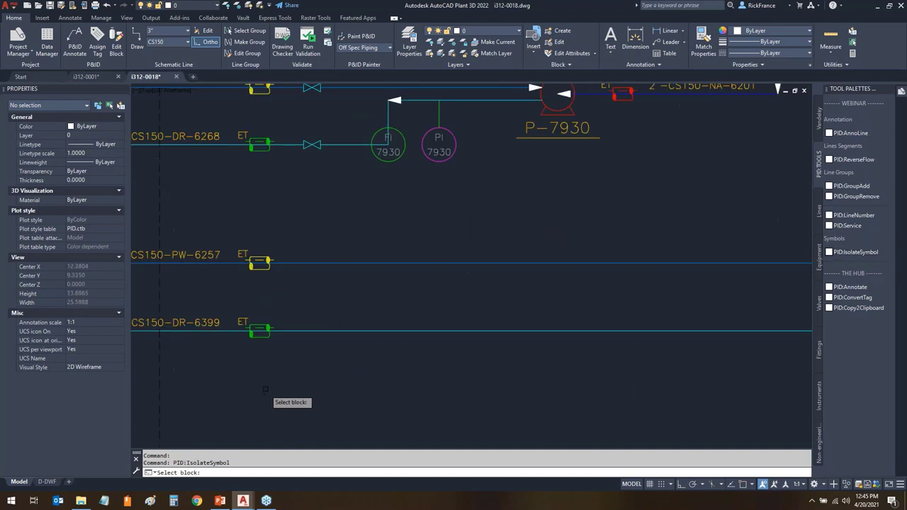
pyautogui.click(258, 290)
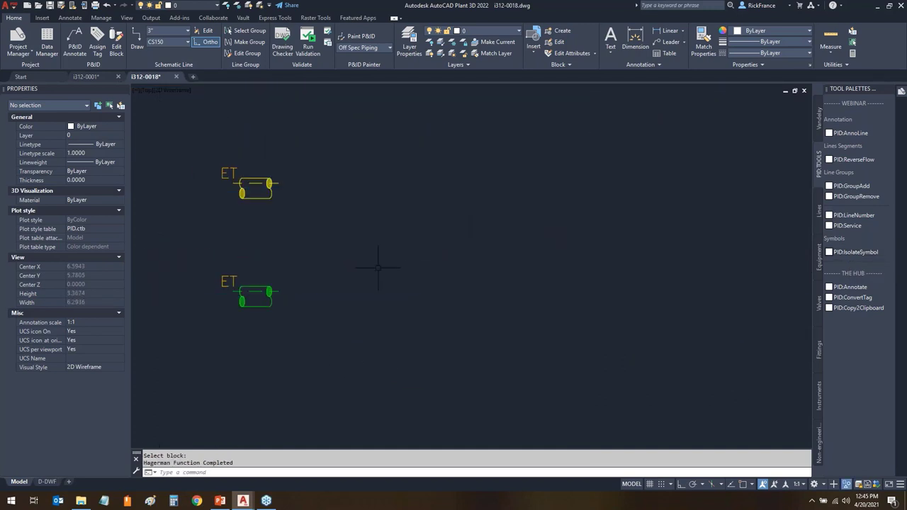
pyautogui.scroll(-8, 435, 262)
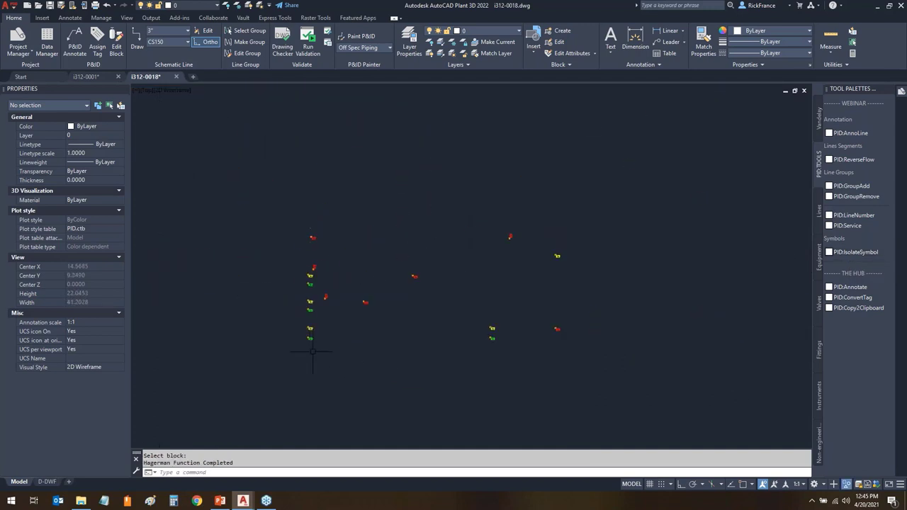
pyautogui.scroll(3, 386, 330)
pyautogui.scroll(-1, 297, 372)
# - Window-select all 16 ET blocks and convert them to Piping Specialty Items > Insulation P&ID objects
pyautogui.click(164, 427)
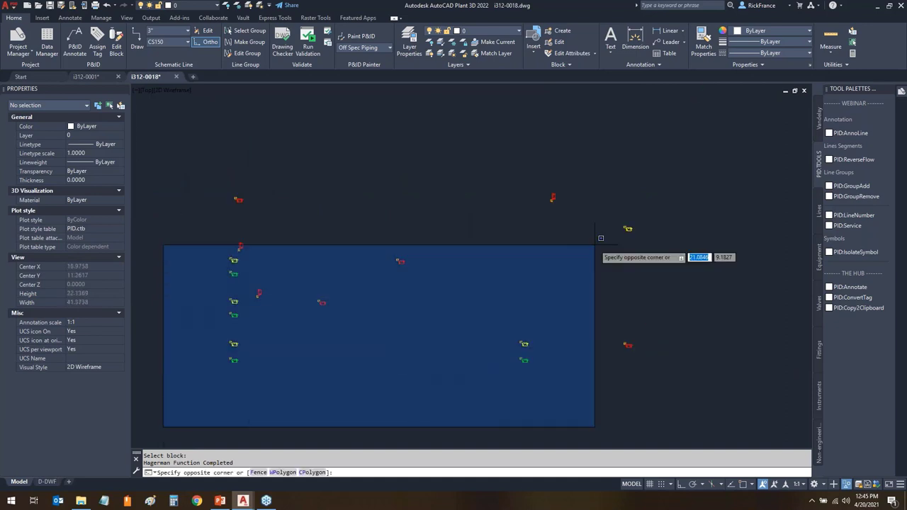
pyautogui.click(710, 121)
pyautogui.rightClick(369, 174)
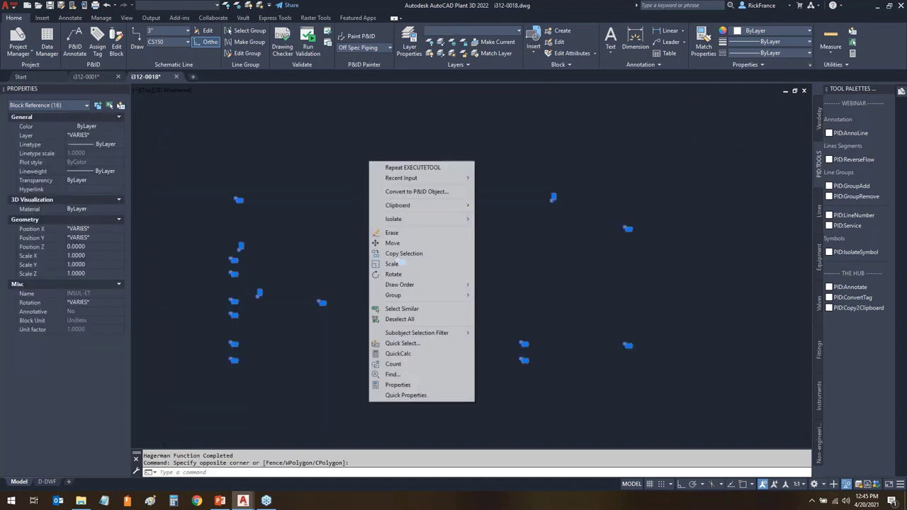
pyautogui.click(415, 192)
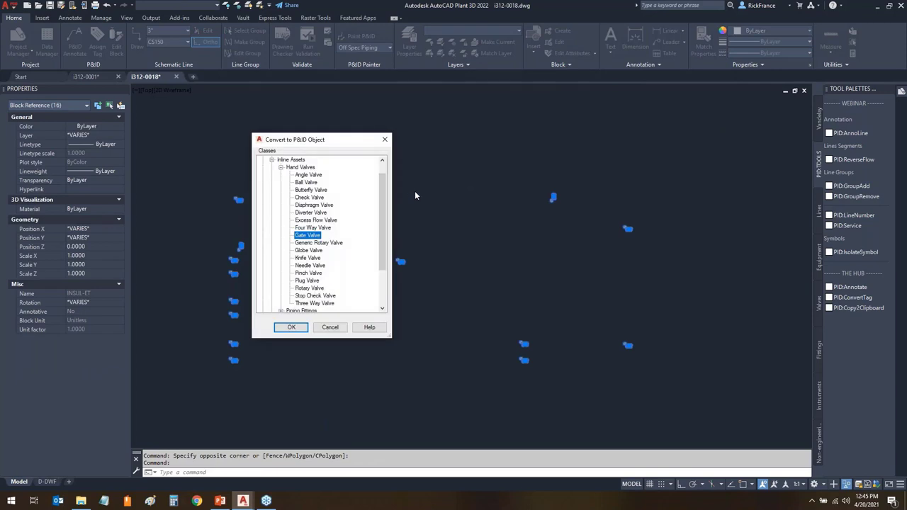
pyautogui.click(280, 167)
pyautogui.click(280, 198)
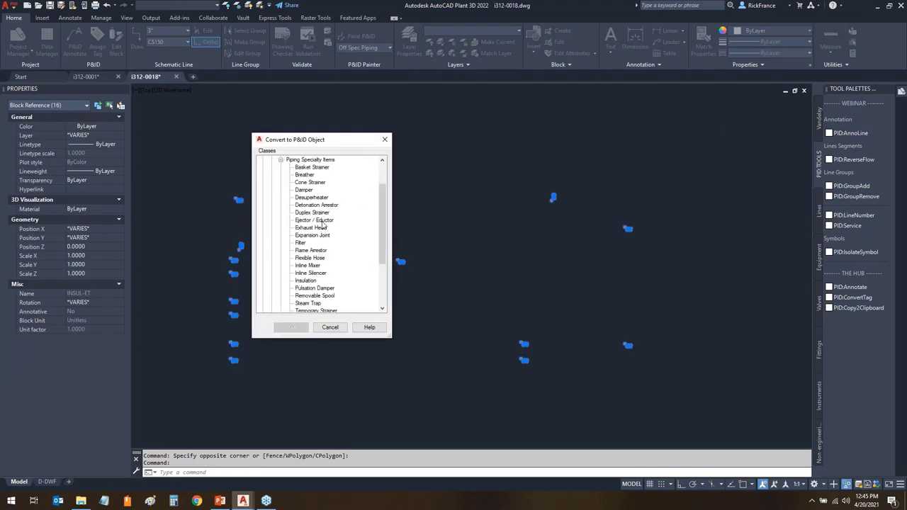
pyautogui.click(307, 281)
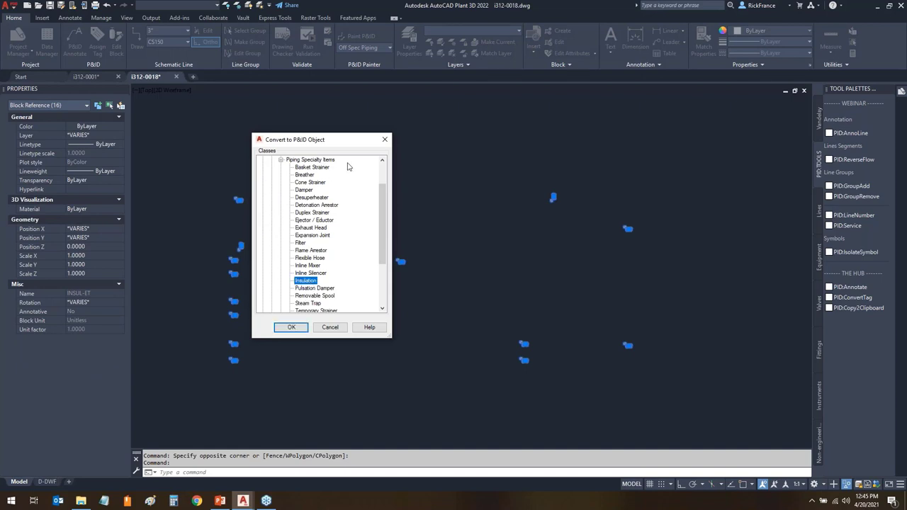
pyautogui.click(292, 327)
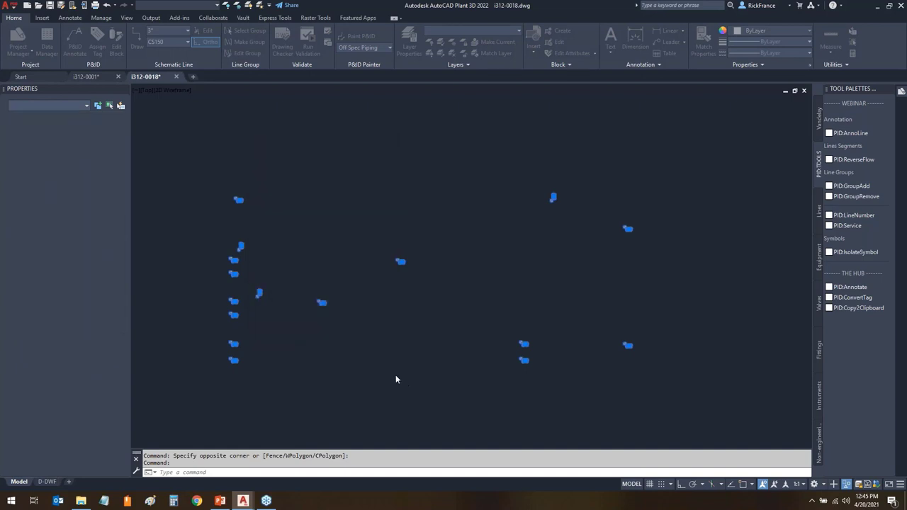
# - End Object Isolation to bring back the whole P&ID drawing
pyautogui.rightClick(316, 126)
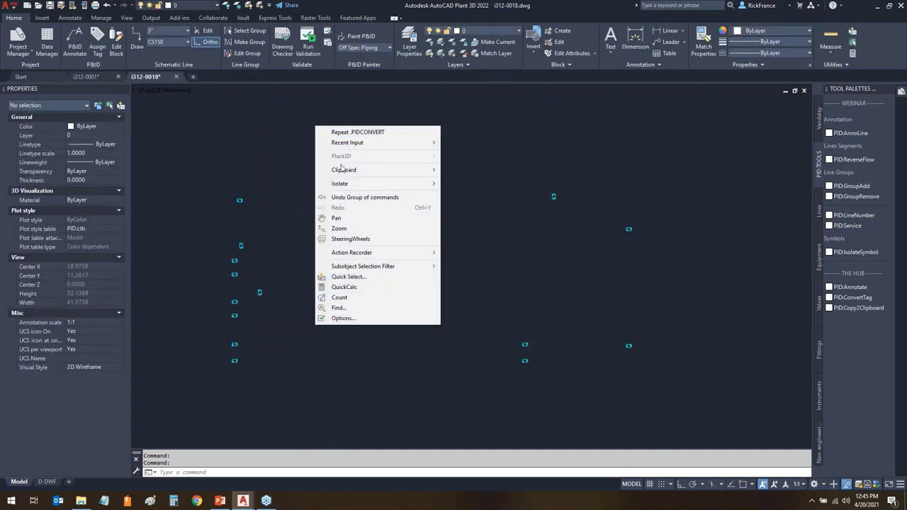
pyautogui.moveTo(378, 183)
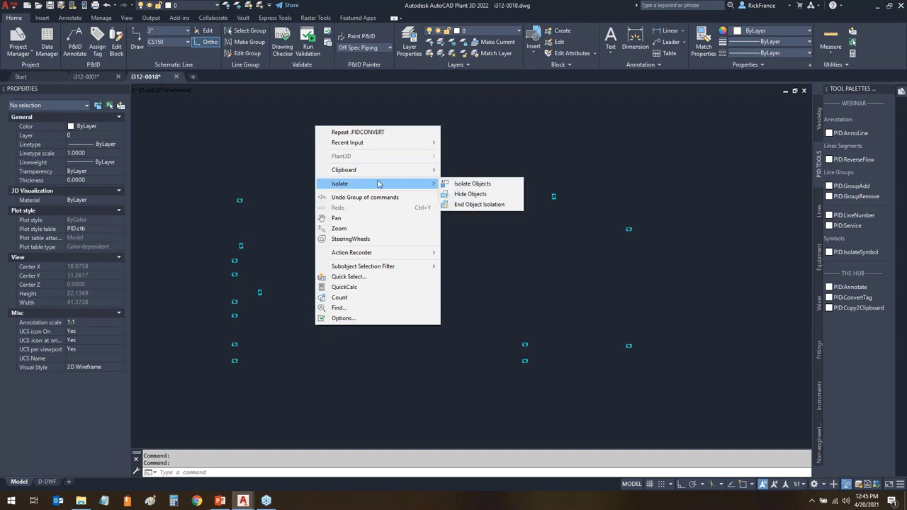
pyautogui.click(479, 205)
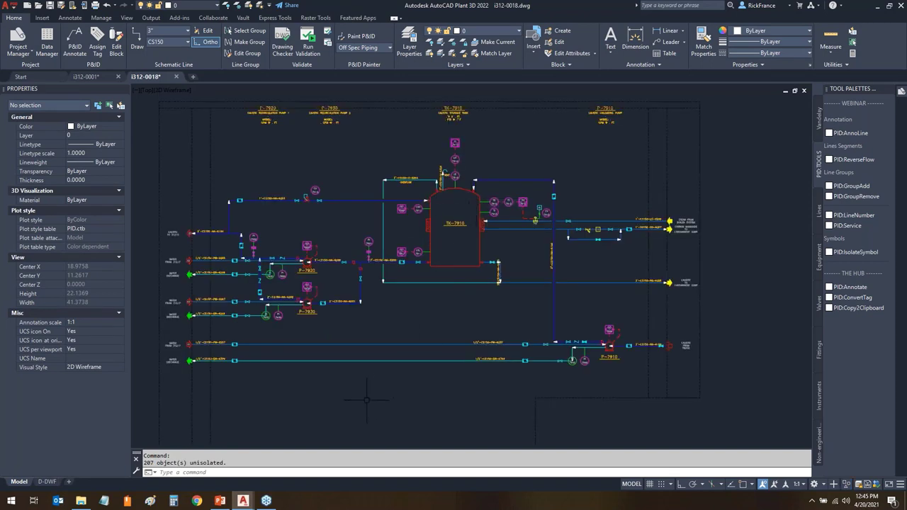
# - Select the bottom and upper water lines, the top tank line, the pump discharge line and line 6200
pyautogui.click(323, 385)
pyautogui.click(241, 333)
pyautogui.scroll(2, 213, 286)
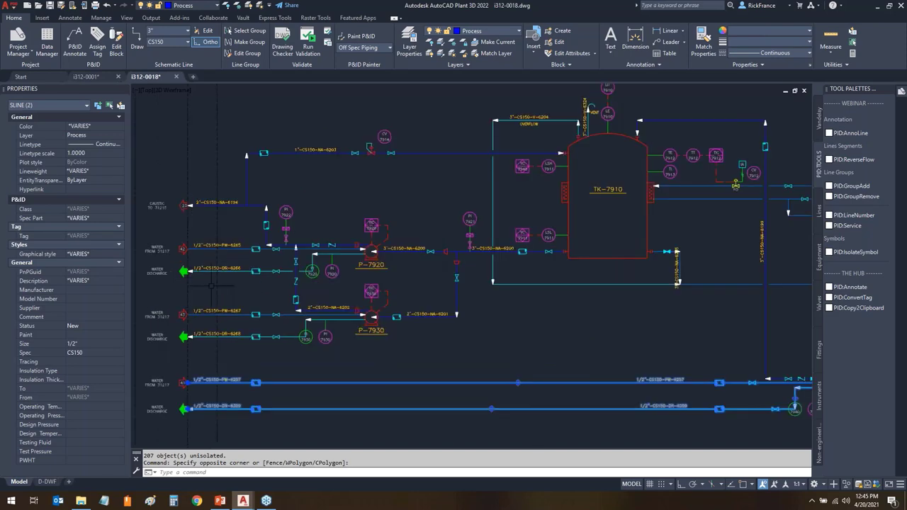
pyautogui.click(246, 340)
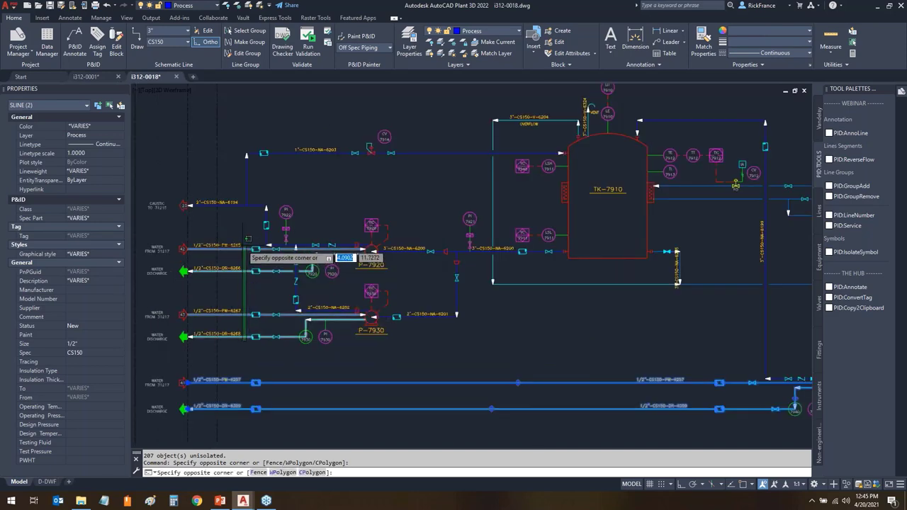
pyautogui.click(244, 240)
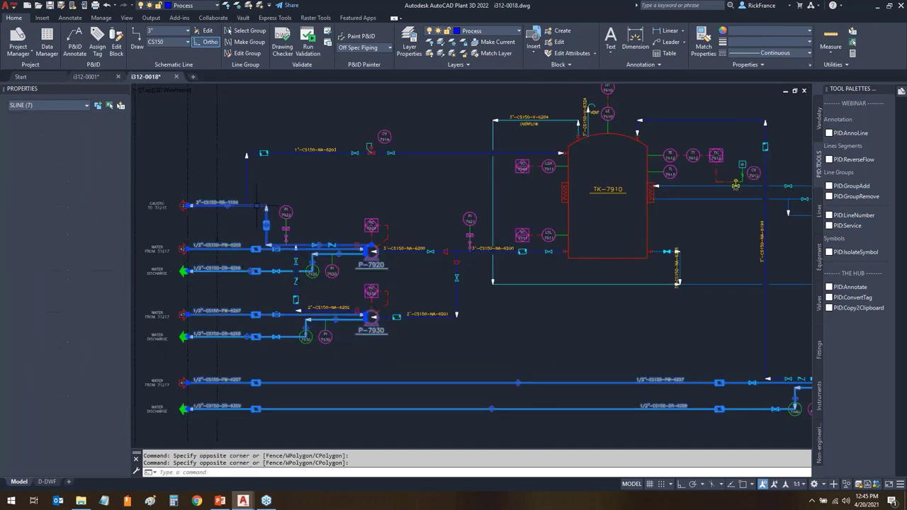
pyautogui.click(247, 184)
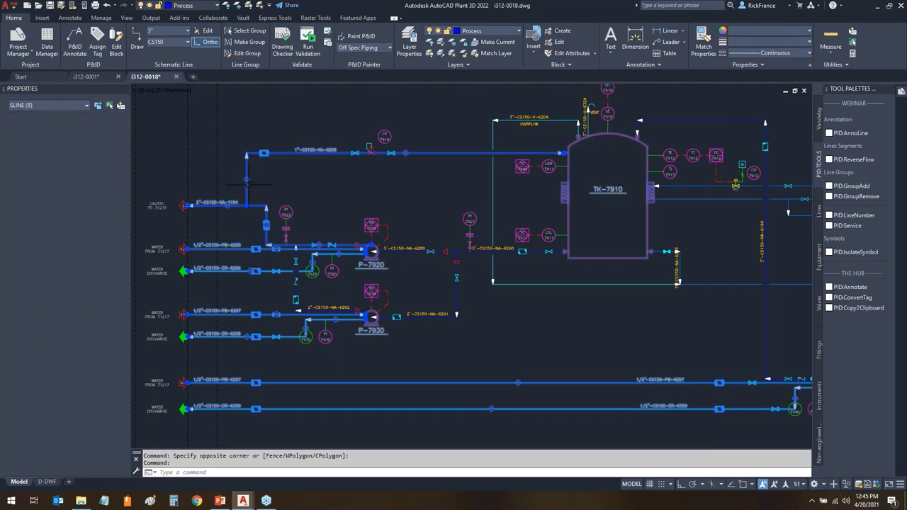
pyautogui.click(456, 280)
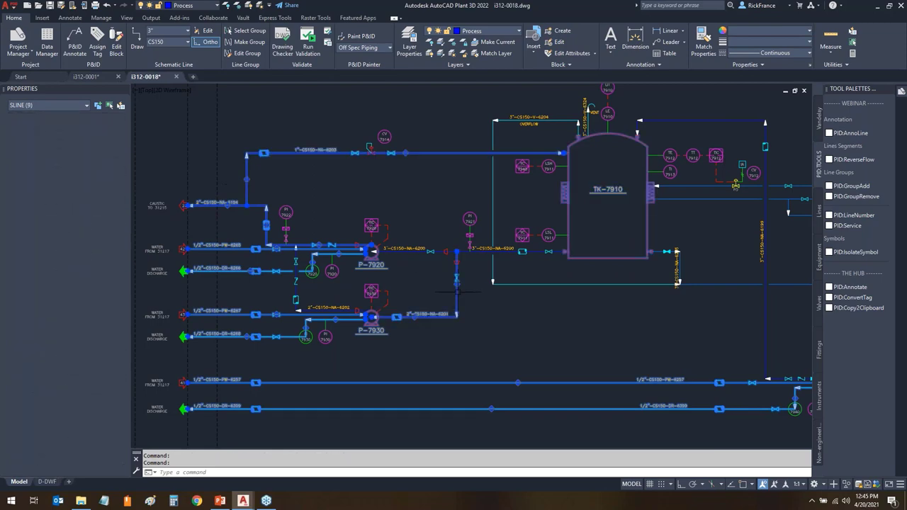
pyautogui.click(461, 244)
# - Add the line east of TK-7910, the pipe loop, the vertical and top lines, and the P-7910 line
pyautogui.scroll(-3, 256, 225)
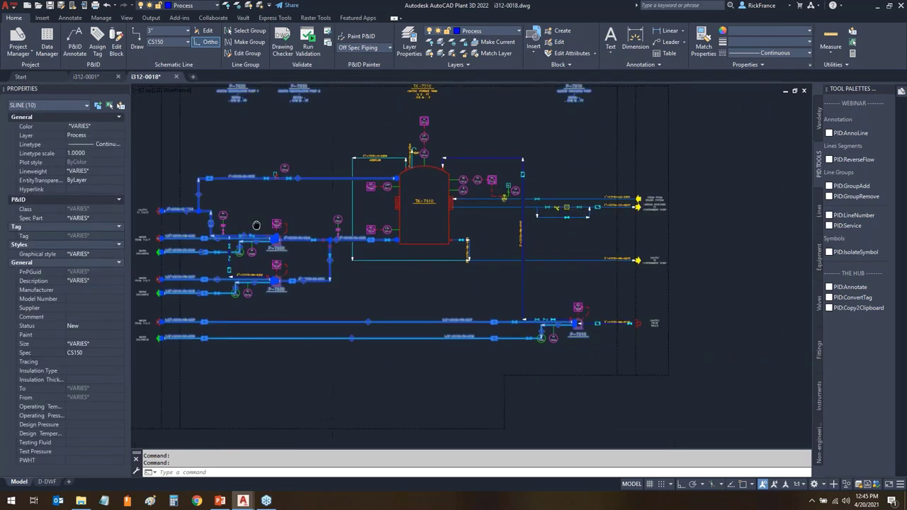
pyautogui.scroll(3, 532, 181)
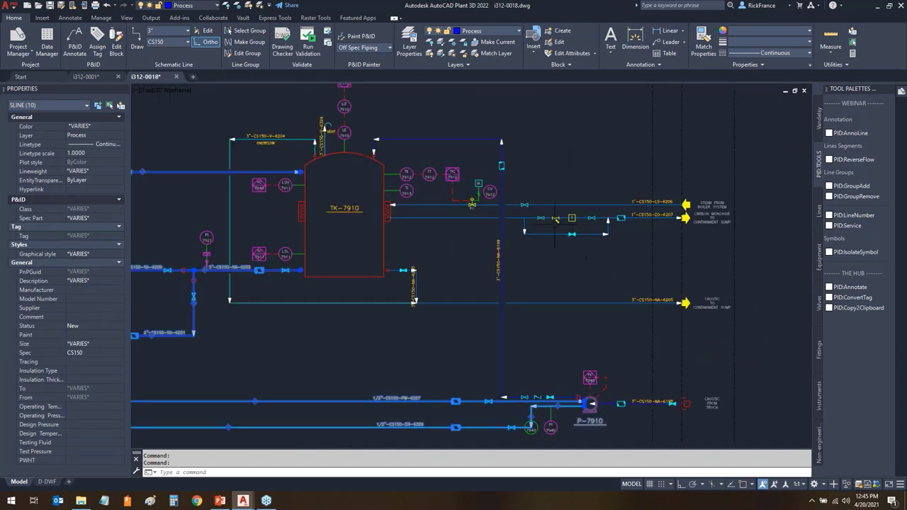
pyautogui.click(480, 217)
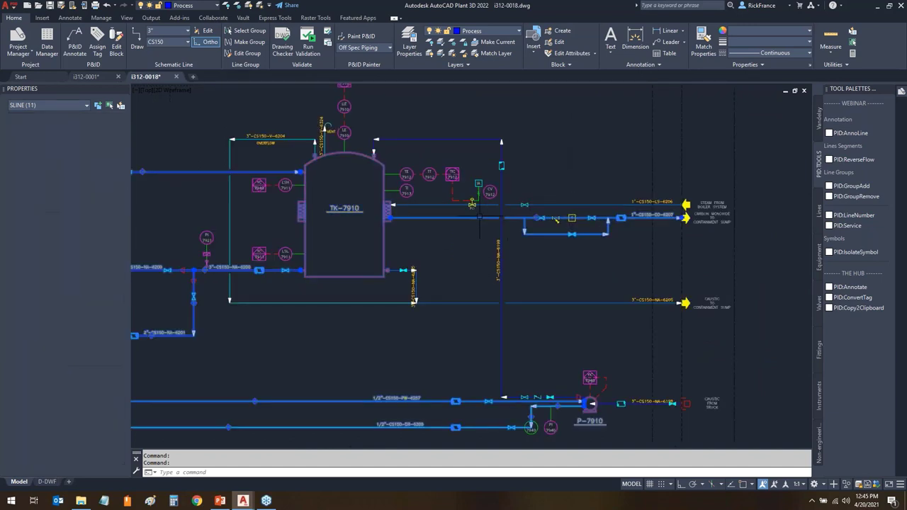
pyautogui.click(553, 233)
pyautogui.click(518, 273)
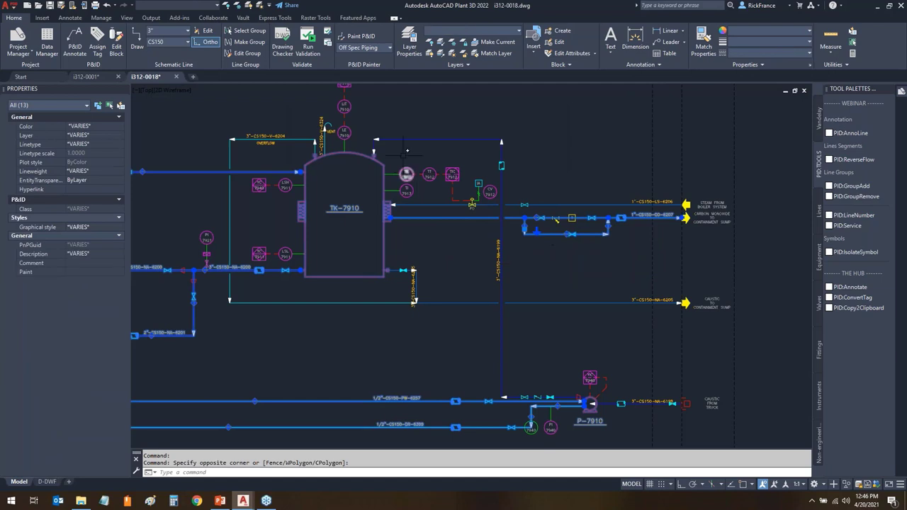
pyautogui.click(481, 131)
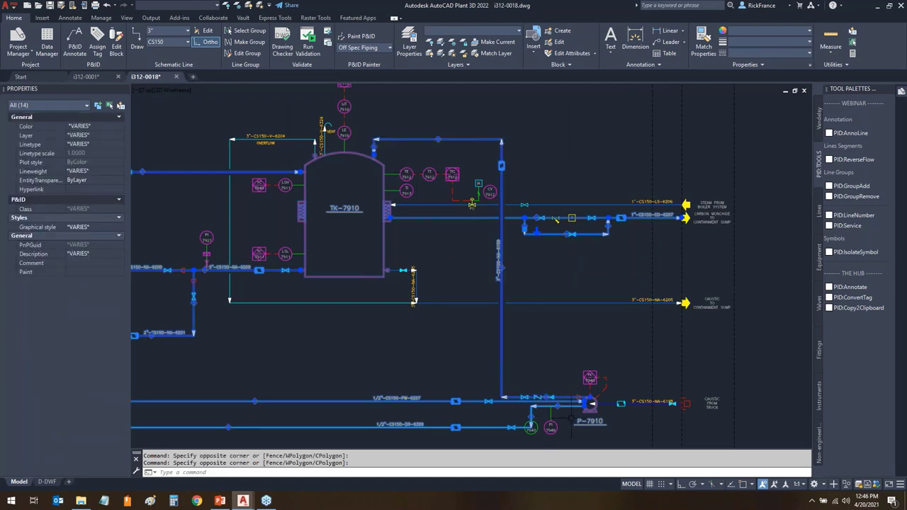
pyautogui.click(607, 402)
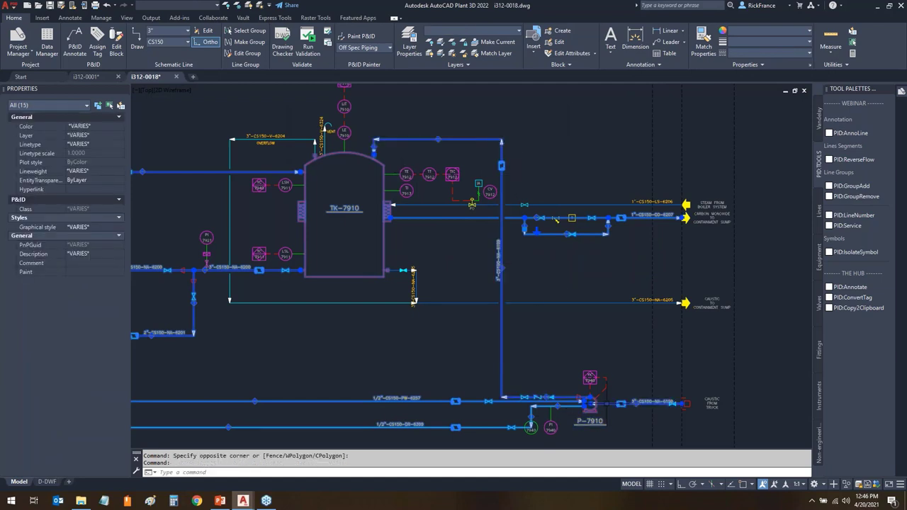
pyautogui.rightClick(326, 343)
pyautogui.click(41, 287)
# - Start a fresh selection with the line above TK-7910, the steam line and the lines below it
pyautogui.press('Escape')
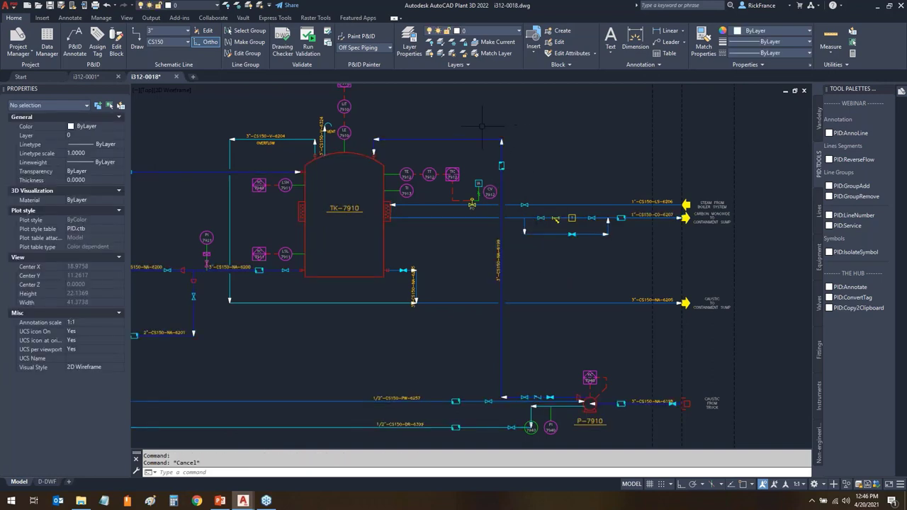
pyautogui.click(504, 114)
pyautogui.click(464, 152)
pyautogui.click(608, 205)
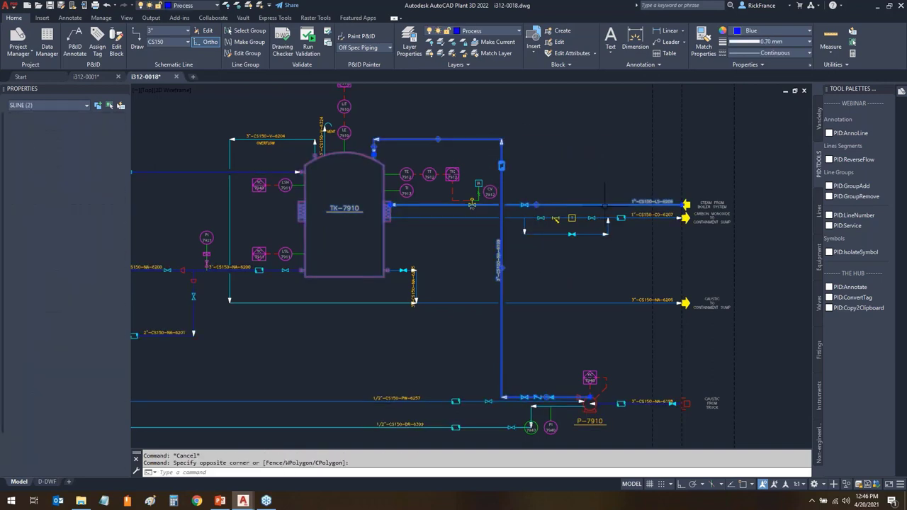
pyautogui.click(595, 218)
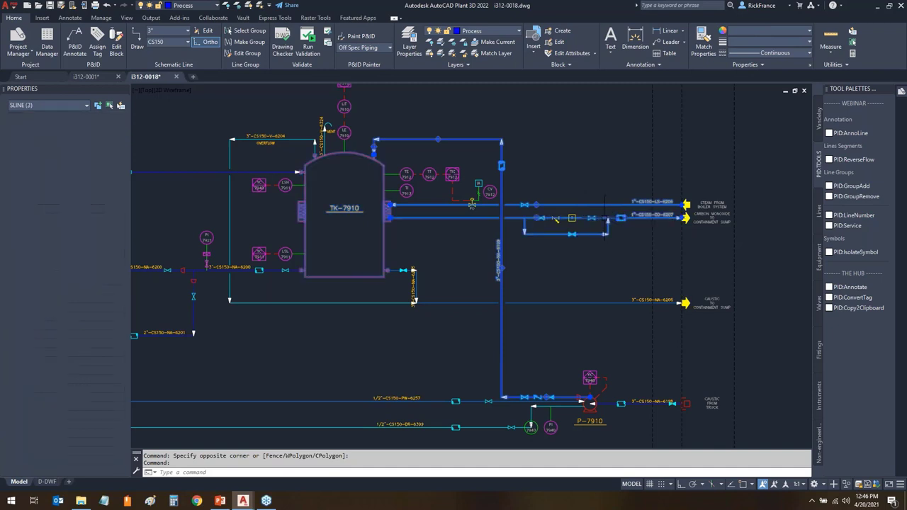
pyautogui.click(588, 233)
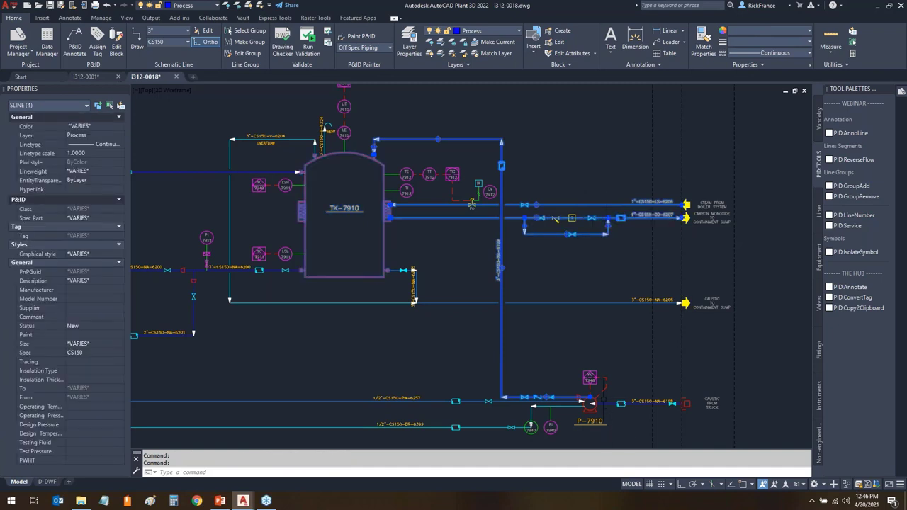
pyautogui.scroll(-2, 372, 340)
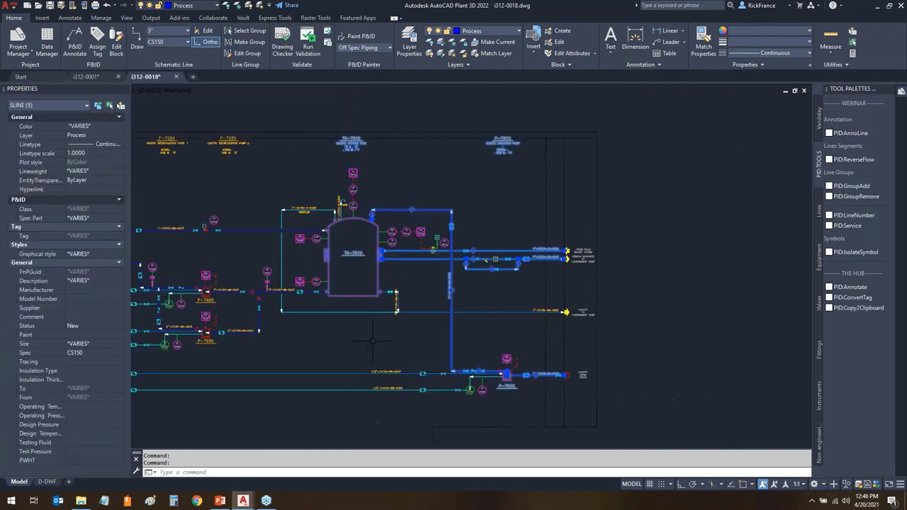
pyautogui.click(331, 359)
pyautogui.click(304, 425)
pyautogui.scroll(3, 300, 334)
pyautogui.moveTo(300, 334); pyautogui.dragTo(652, 381, button='middle')
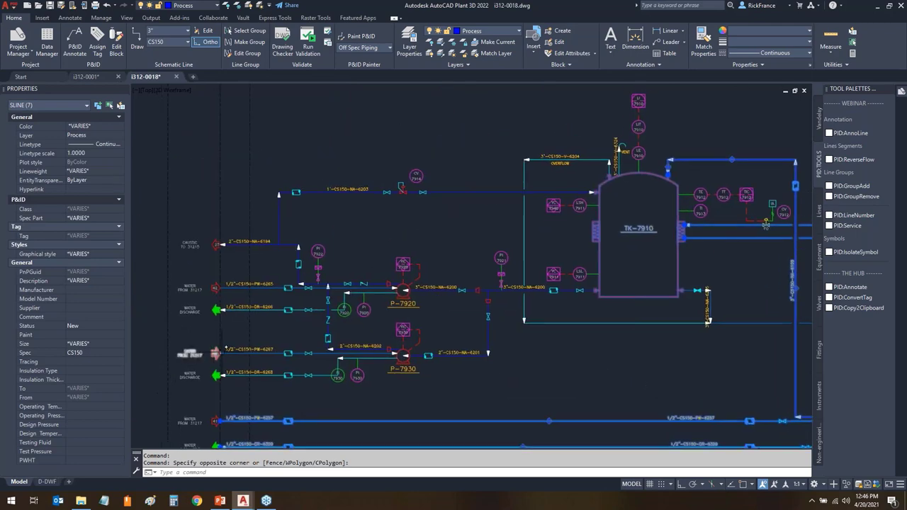
# - Add lines 6267, 6268, 6266, 6265, 6203, 6200, the P-7920 to TK-7910 line and 6201
pyautogui.click(280, 372)
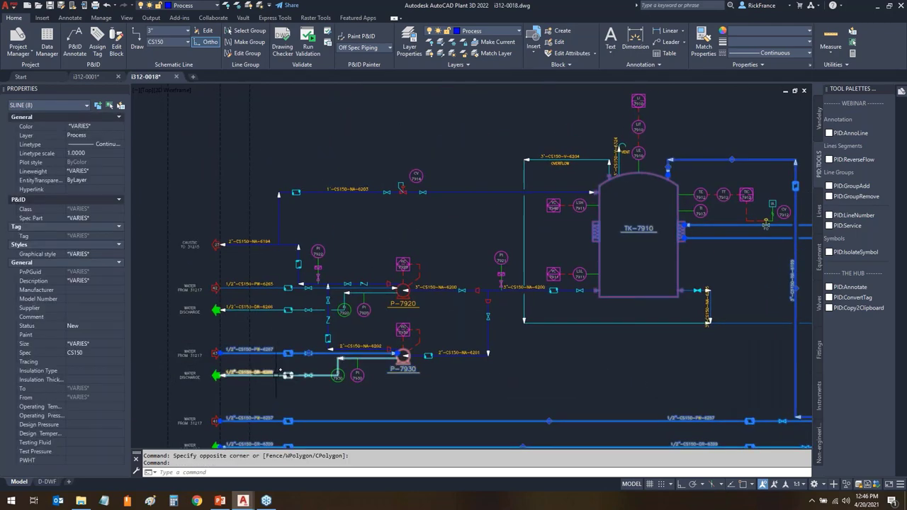
pyautogui.click(273, 310)
pyautogui.click(225, 294)
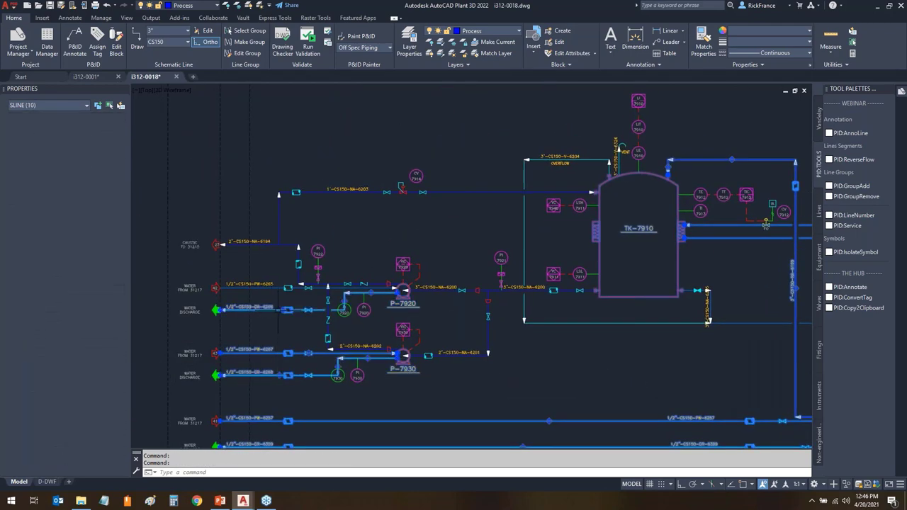
pyautogui.click(282, 287)
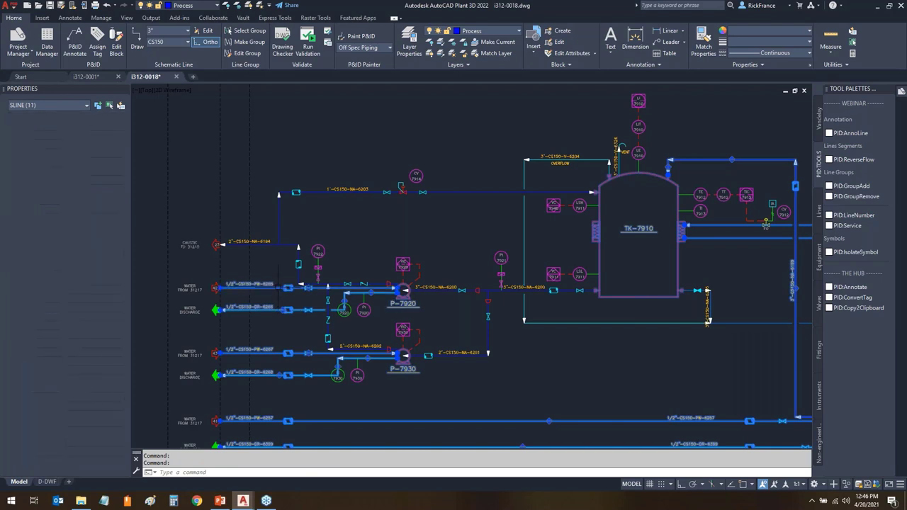
pyautogui.click(280, 216)
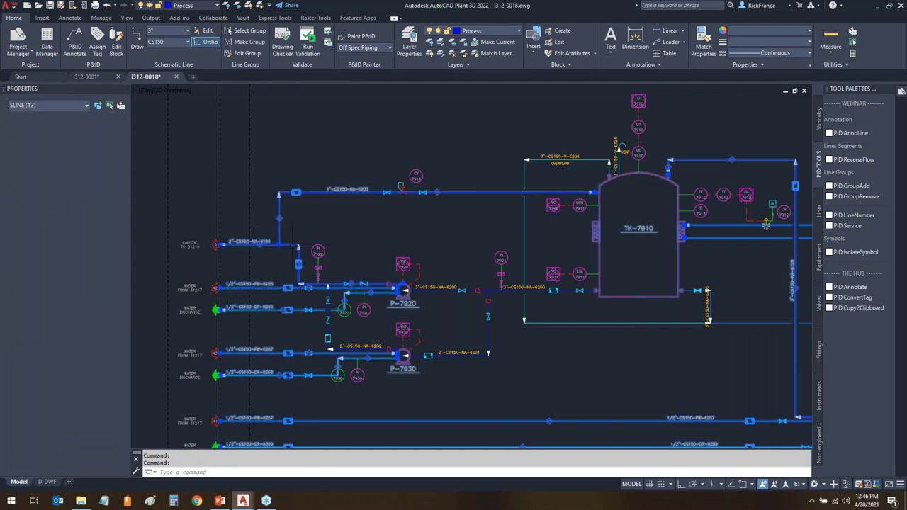
pyautogui.click(507, 309)
pyautogui.click(482, 282)
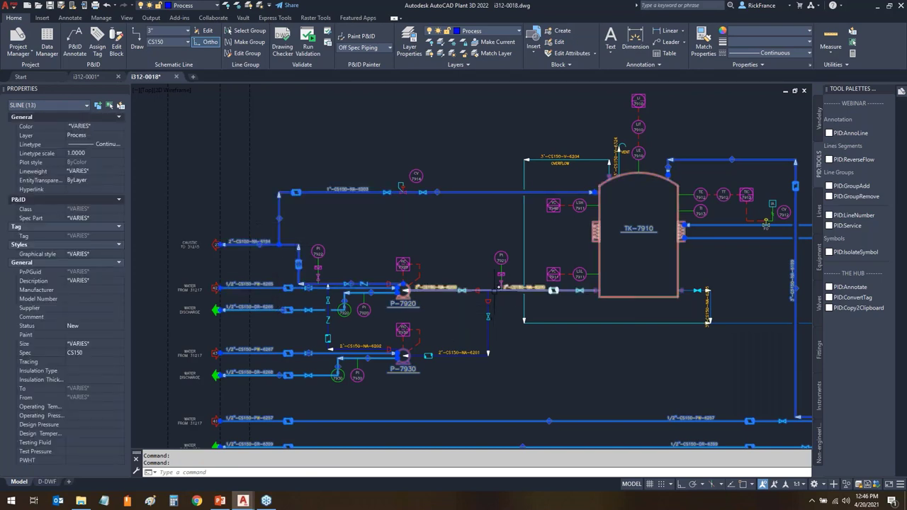
pyautogui.click(488, 352)
# - Set Tracing to ELECTRICAL for the 15 selected process lines and clear the selection
pyautogui.scroll(-3, 500, 337)
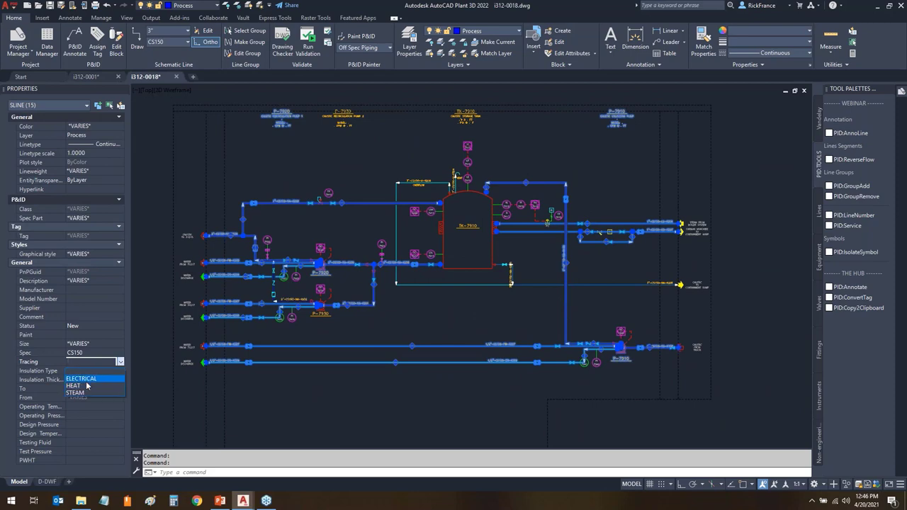
pyautogui.click(87, 383)
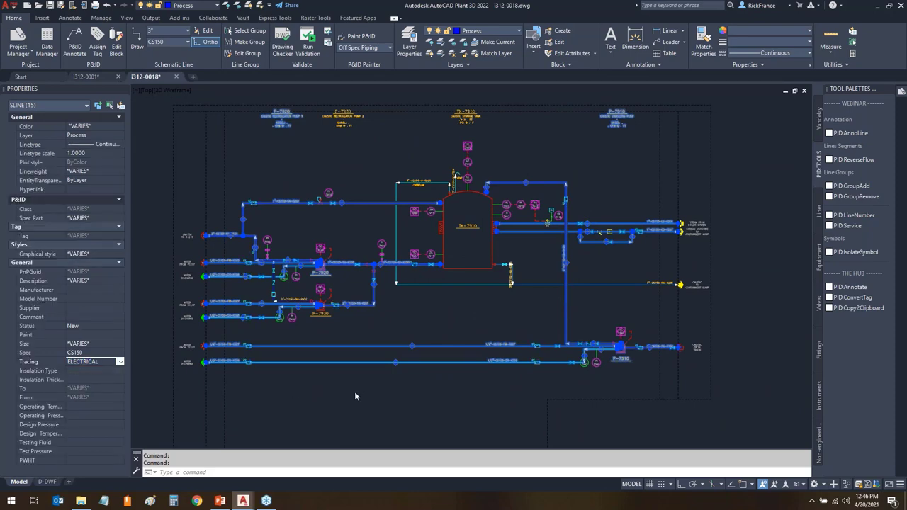
pyautogui.press('Escape')
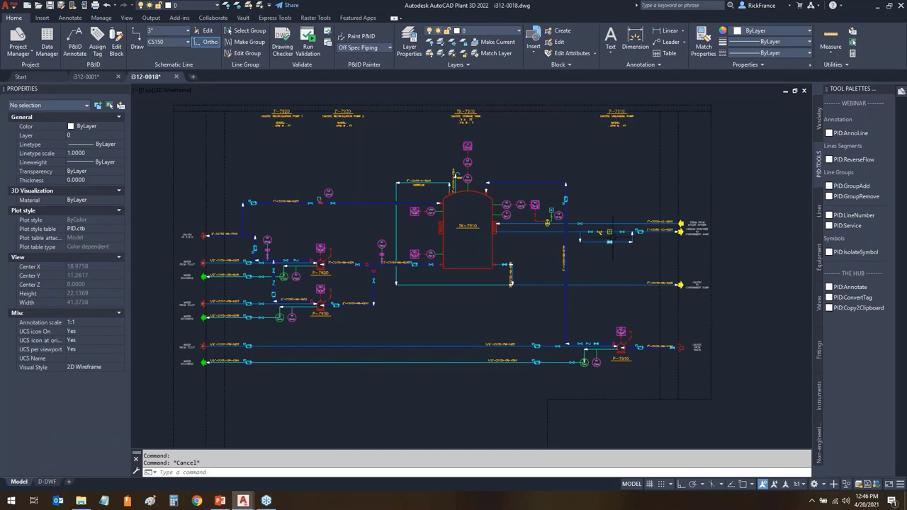
# - Zoom to the CO line and isolate the legacy T instrument block with PID:IsolateSymbol
pyautogui.scroll(4, 635, 229)
pyautogui.scroll(2, 664, 228)
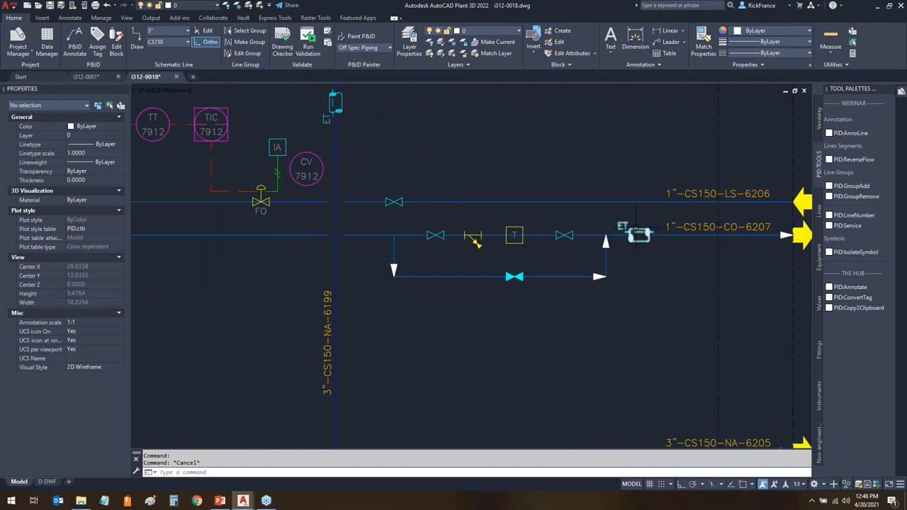
pyautogui.moveTo(477, 304); pyautogui.dragTo(501, 347, button='middle')
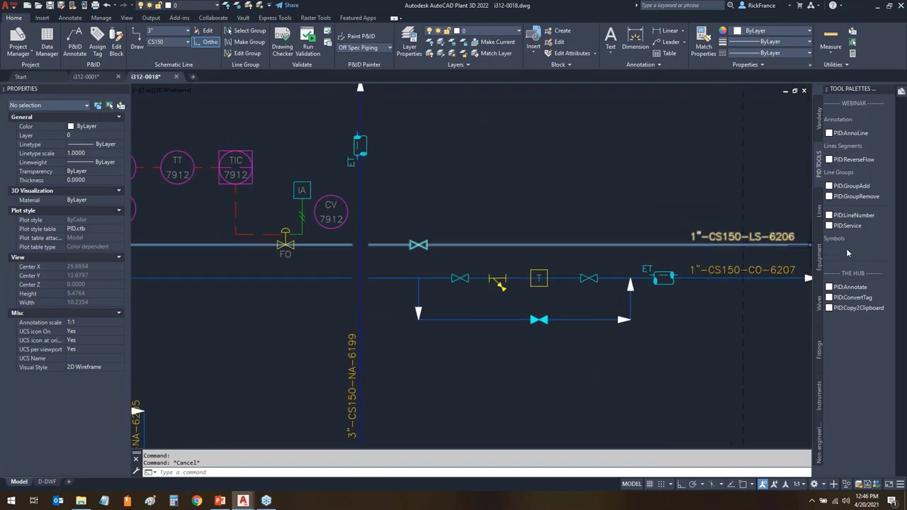
pyautogui.click(854, 251)
pyautogui.click(535, 286)
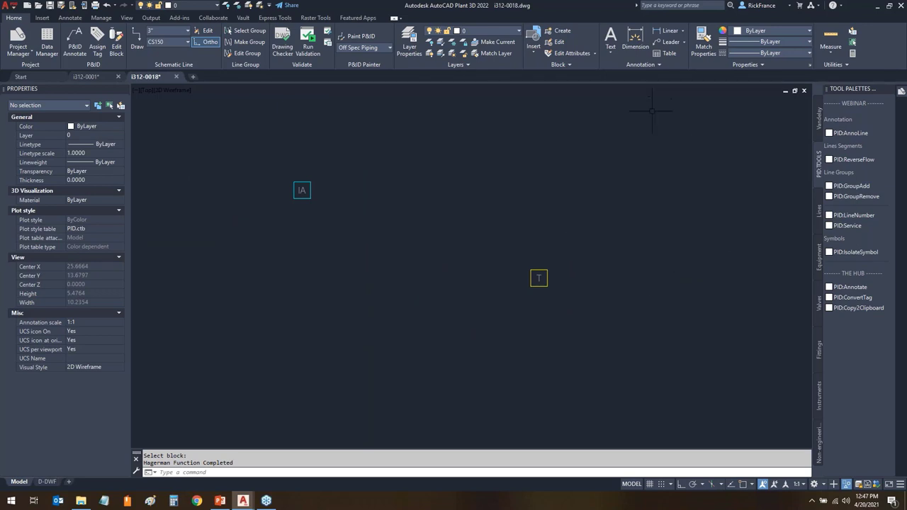
# - Convert the legacy T block into a Steam Trap P&ID object
pyautogui.click(636, 210)
pyautogui.click(432, 361)
pyautogui.rightClick(441, 183)
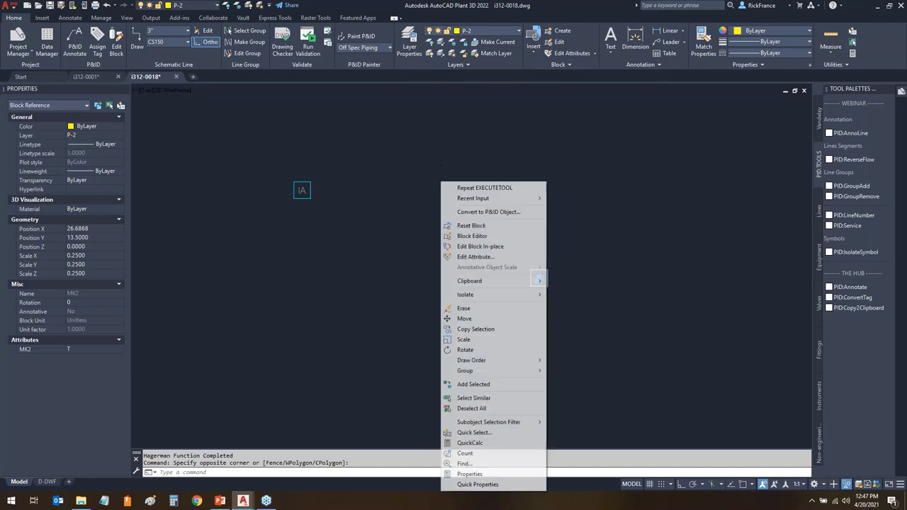
pyautogui.click(480, 211)
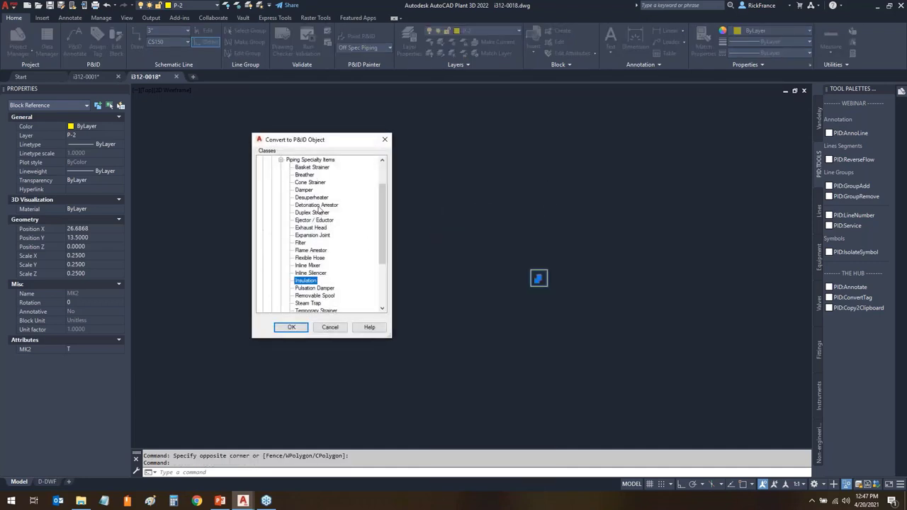
pyautogui.click(309, 304)
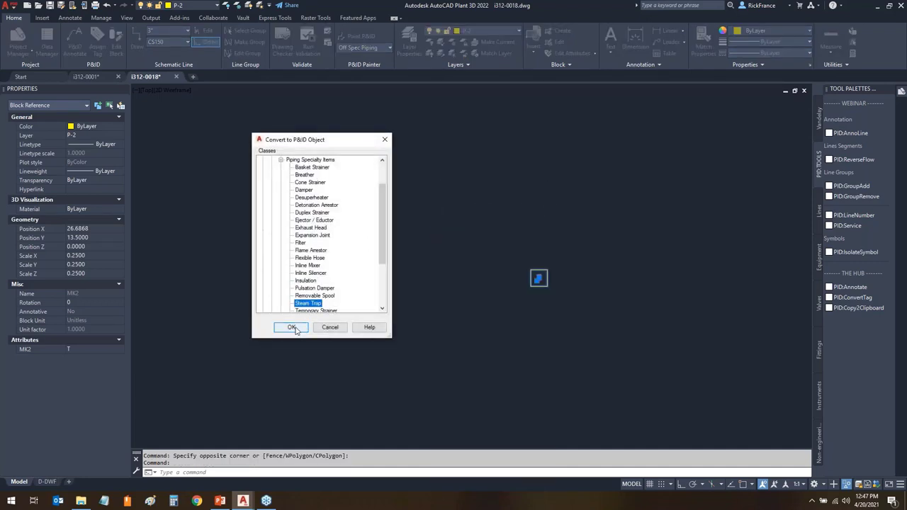
pyautogui.click(293, 330)
# - Swap the steam trap's symbol to a basket strainer, then substitute the T symbol back
pyautogui.click(642, 206)
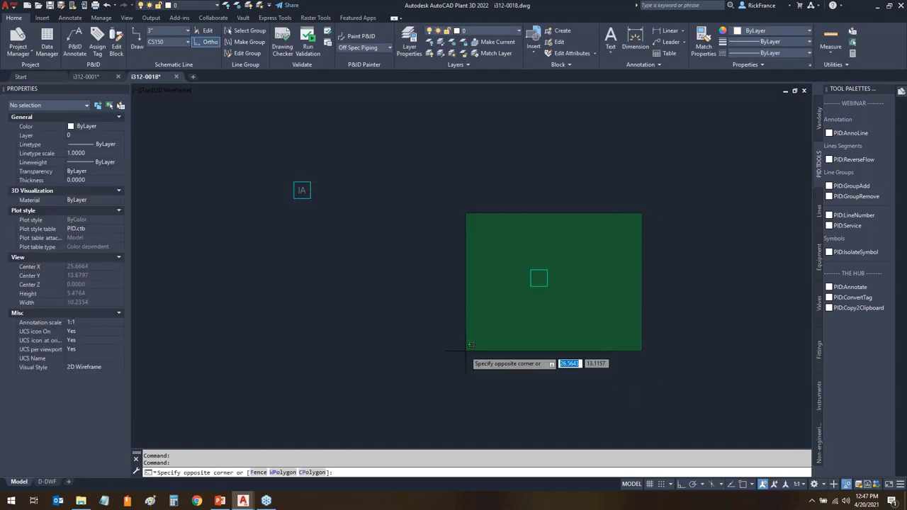
pyautogui.click(439, 360)
pyautogui.rightClick(440, 360)
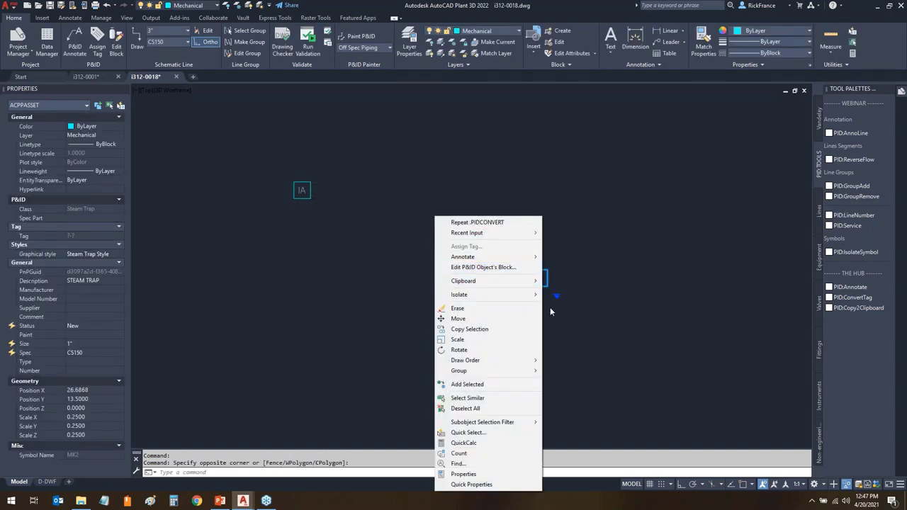
pyautogui.click(550, 309)
pyautogui.click(557, 296)
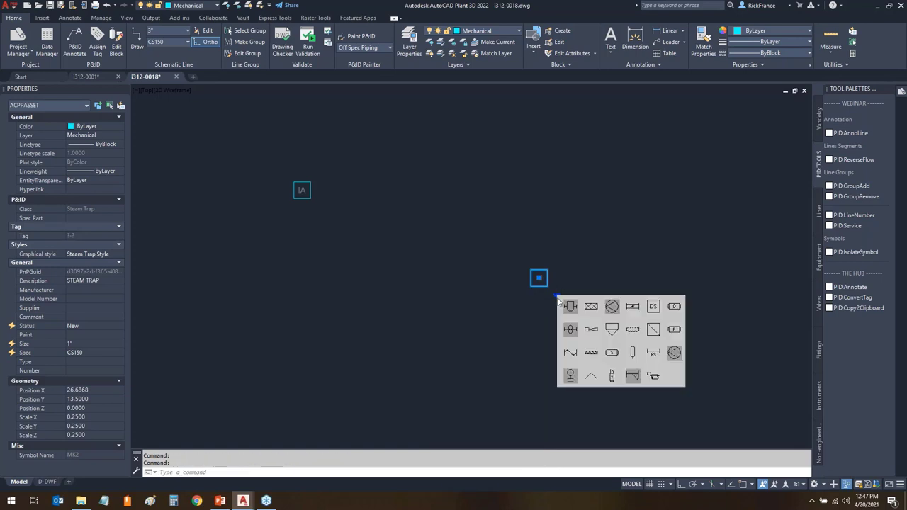
pyautogui.press('Escape')
pyautogui.click(557, 297)
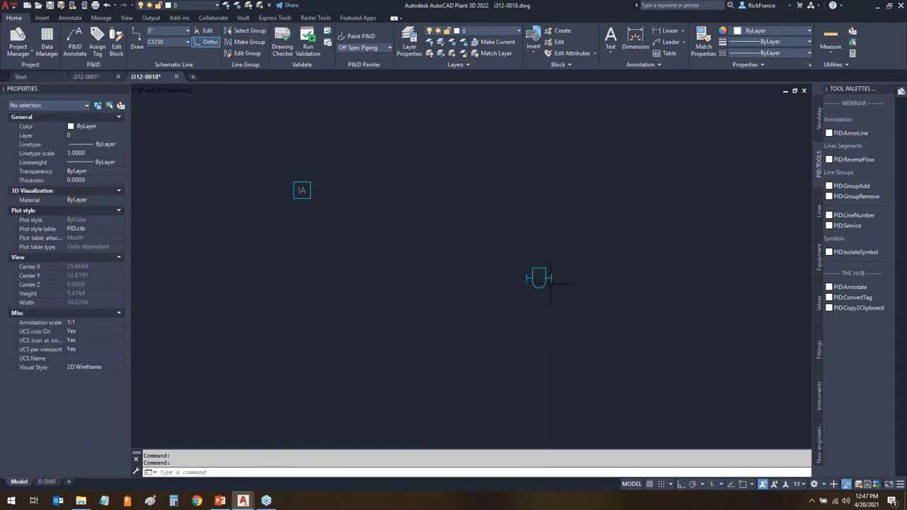
pyautogui.click(561, 299)
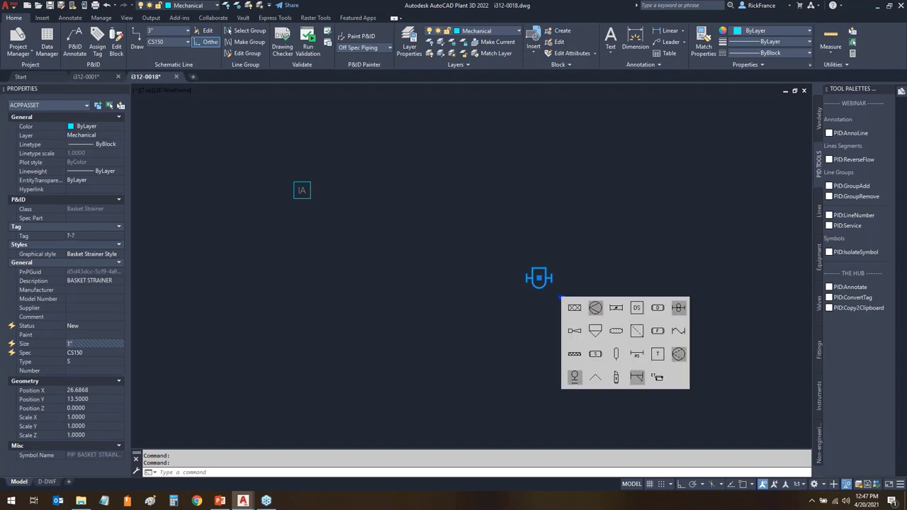
pyautogui.click(658, 353)
pyautogui.press('Escape')
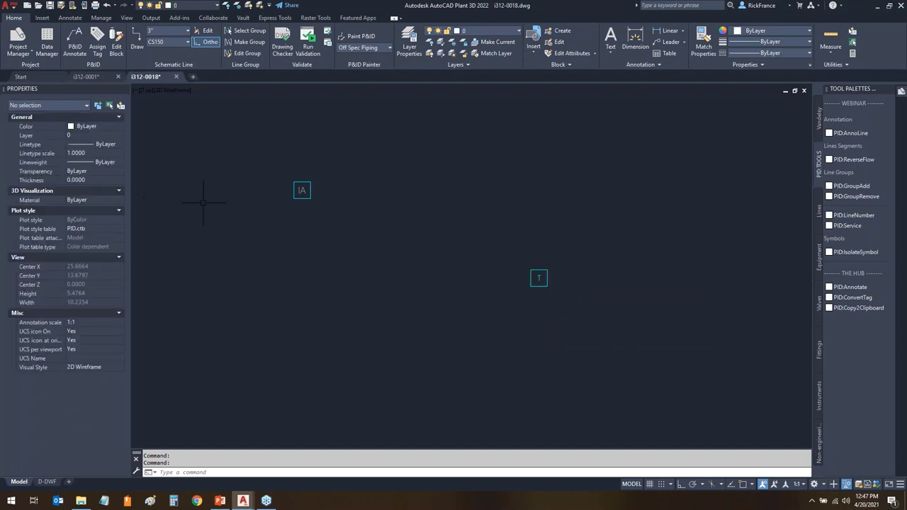
# - Convert the IA block into an Inline Instruments > Averaging Pitot Tube P&ID object
pyautogui.click(396, 142)
pyautogui.click(291, 220)
pyautogui.rightClick(238, 183)
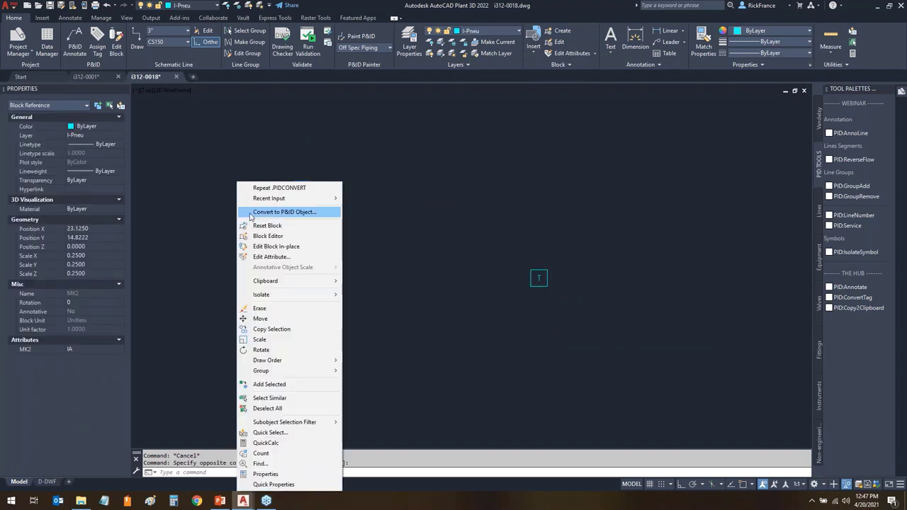
pyautogui.click(277, 215)
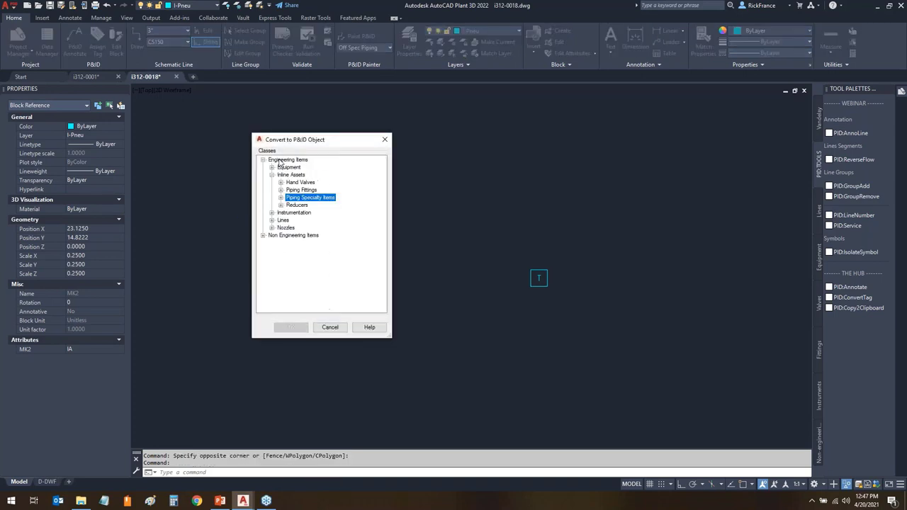
pyautogui.click(271, 213)
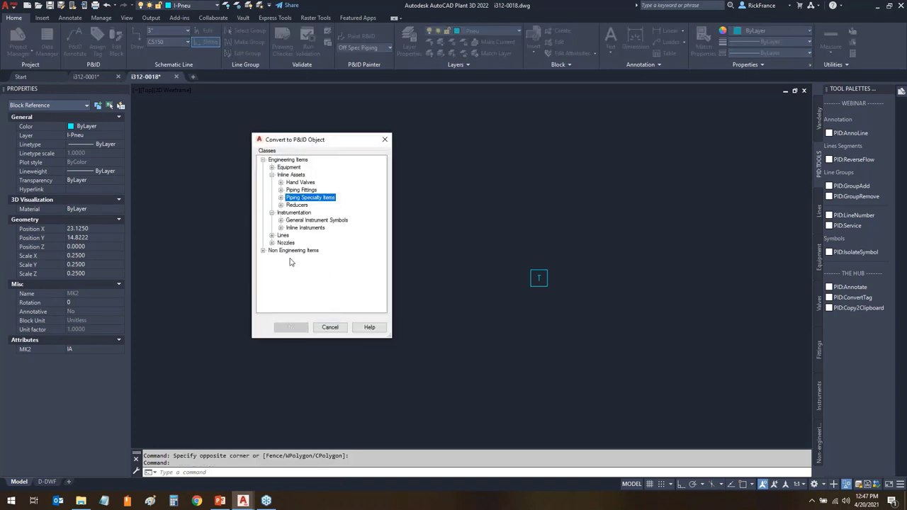
pyautogui.click(281, 228)
pyautogui.click(301, 211)
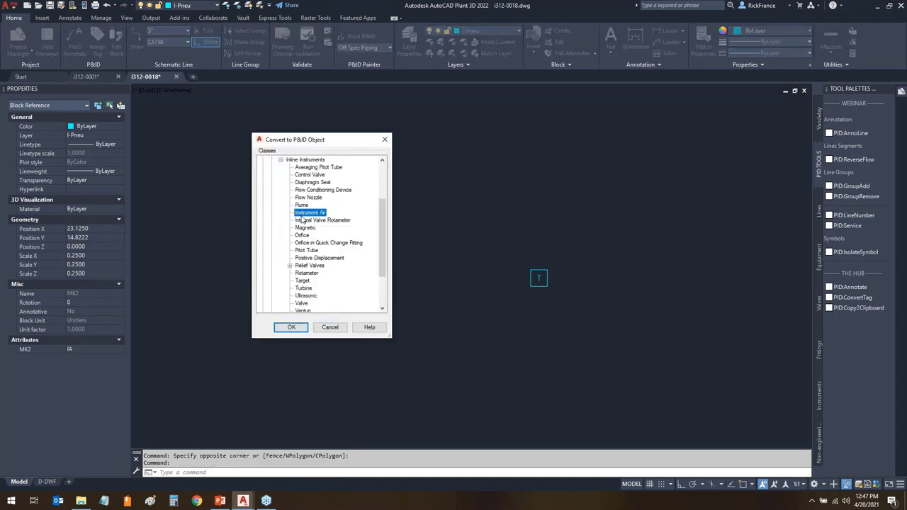
pyautogui.click(316, 168)
pyautogui.click(292, 327)
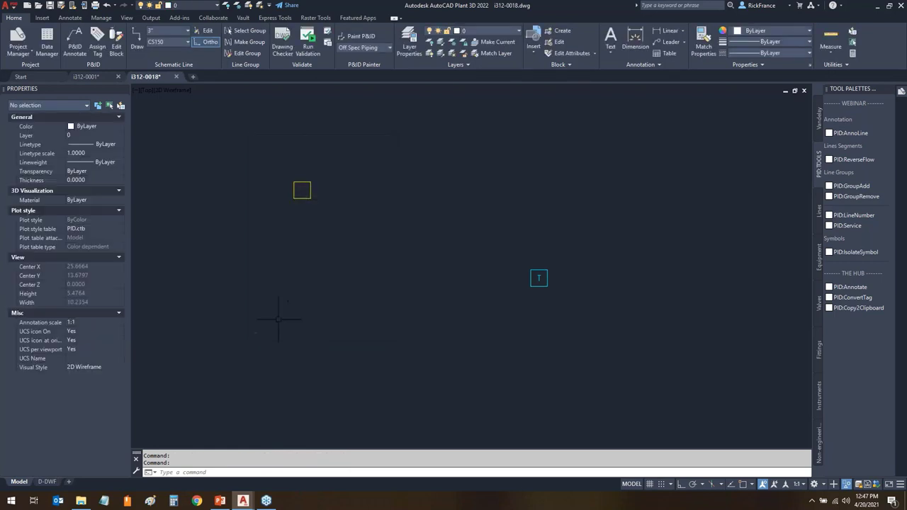
# - Select the converted instrument, review its alternate symbol choices, and dismiss them unchanged
pyautogui.click(275, 195)
pyautogui.click(327, 206)
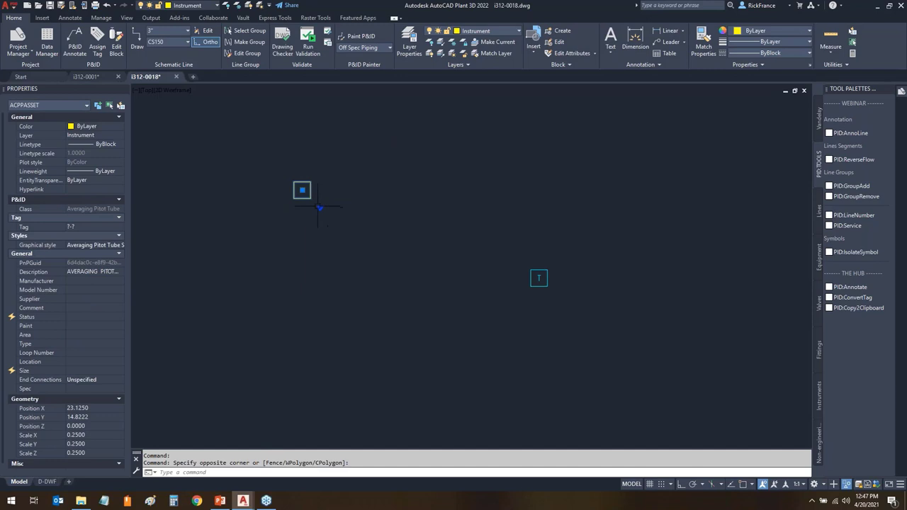
pyautogui.click(319, 207)
pyautogui.press('Escape')
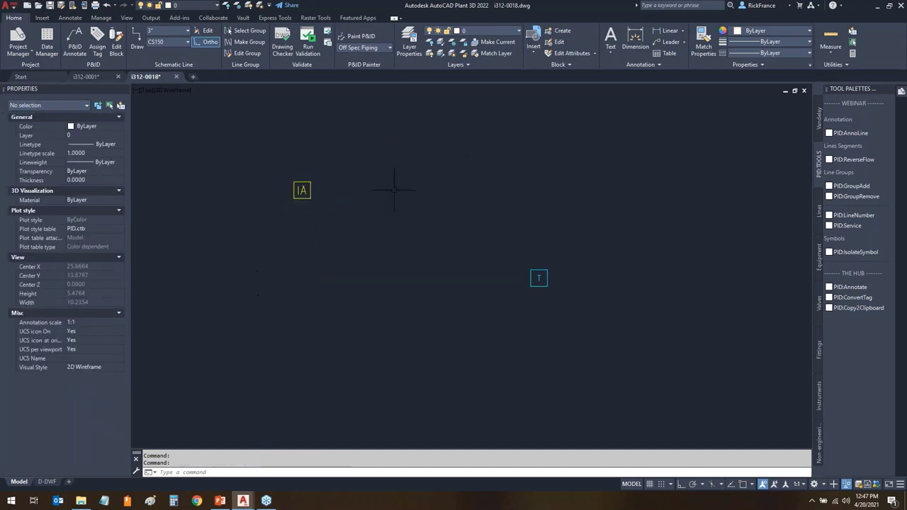
pyautogui.scroll(-4, 557, 234)
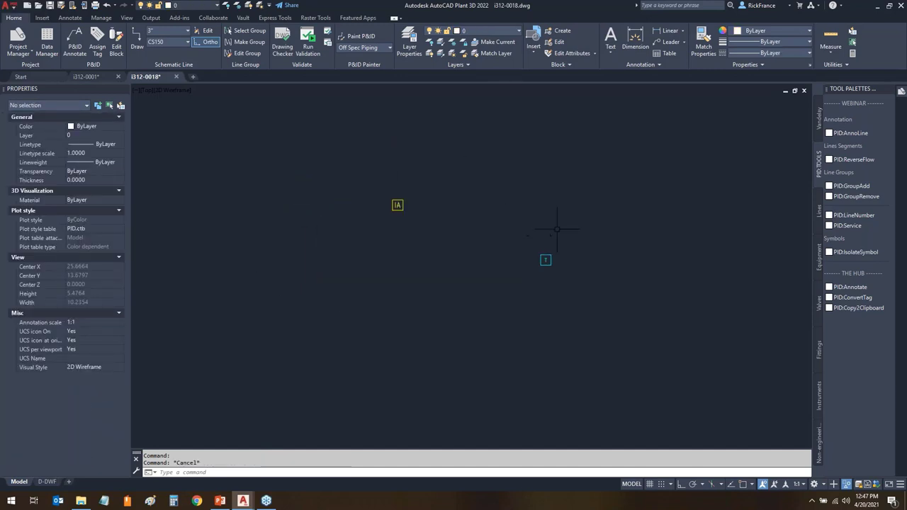
# - End Object Isolation so the full P&ID sheet shows again
pyautogui.rightClick(406, 137)
pyautogui.moveTo(510, 196)
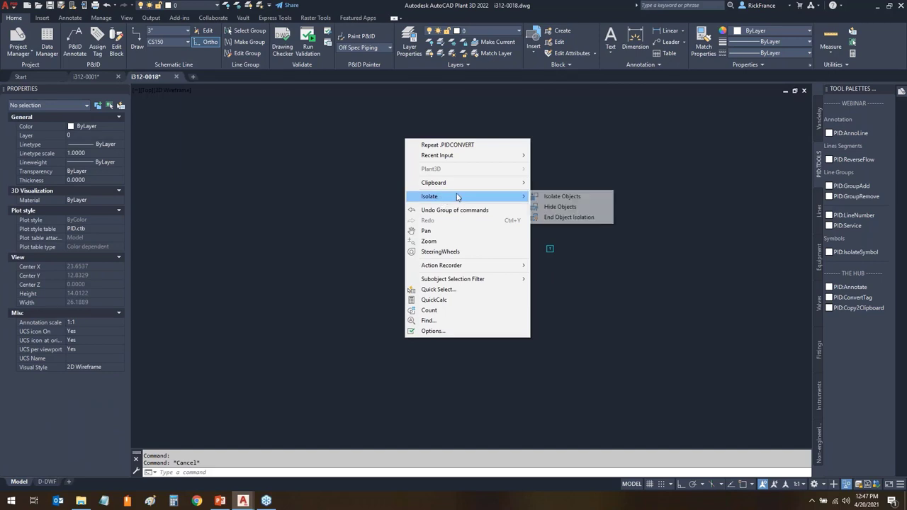
pyautogui.click(562, 218)
# - Convert the legacy strainer block to a Piping Specialty Items > Y-Type Strainer P&ID object
pyautogui.scroll(3, 504, 236)
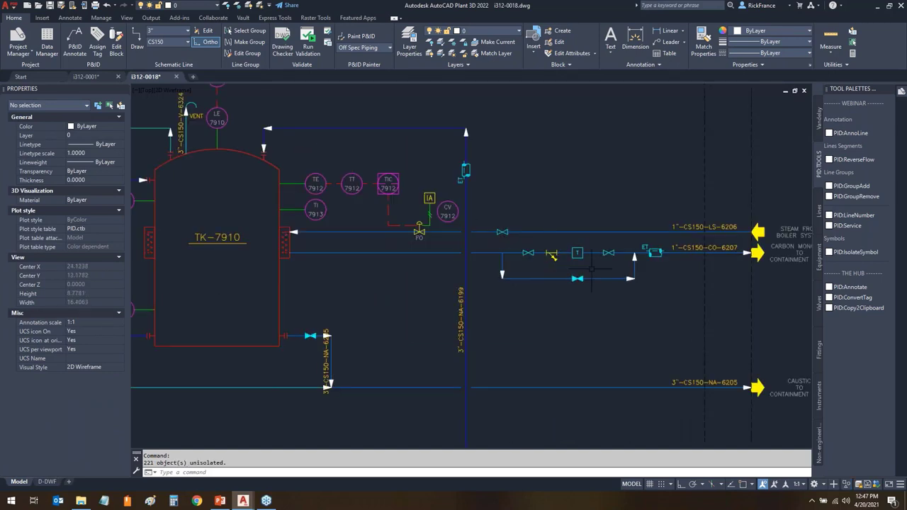
pyautogui.scroll(3, 496, 241)
pyautogui.click(489, 236)
pyautogui.rightClick(493, 241)
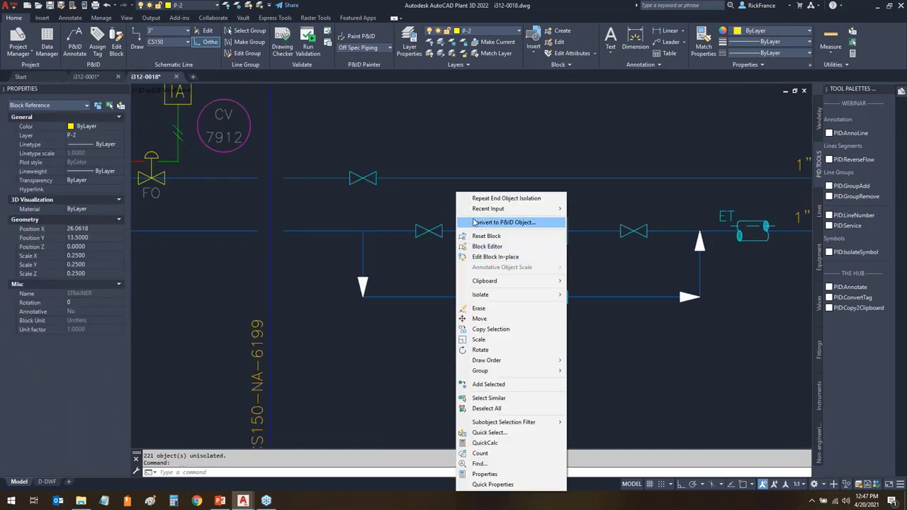
pyautogui.click(500, 222)
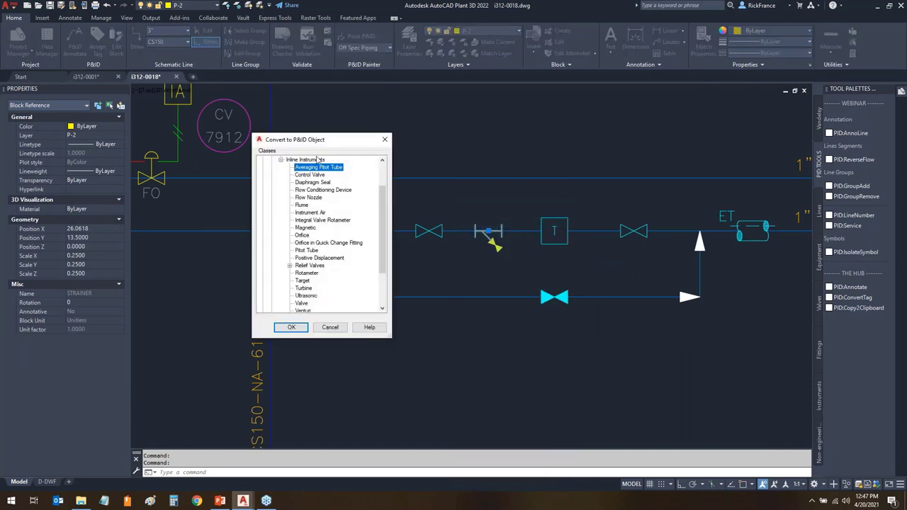
pyautogui.click(281, 160)
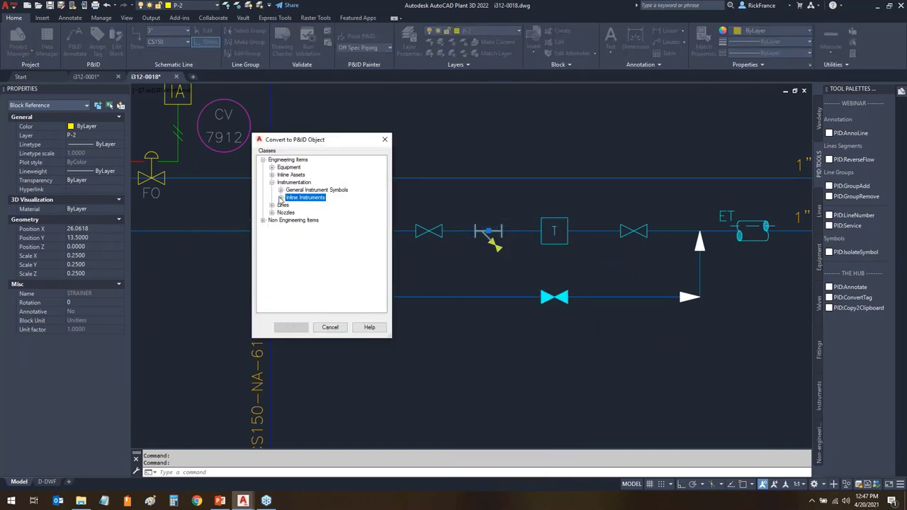
pyautogui.click(281, 190)
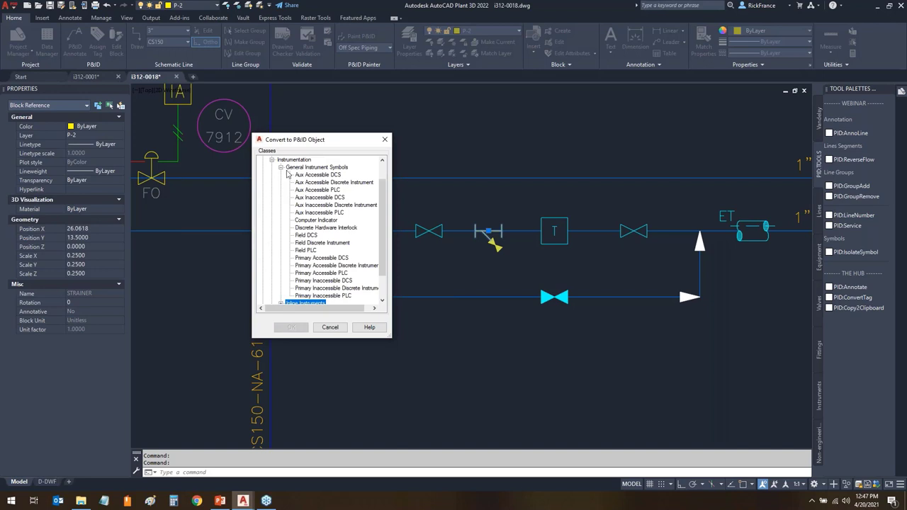
pyautogui.click(275, 162)
pyautogui.click(272, 175)
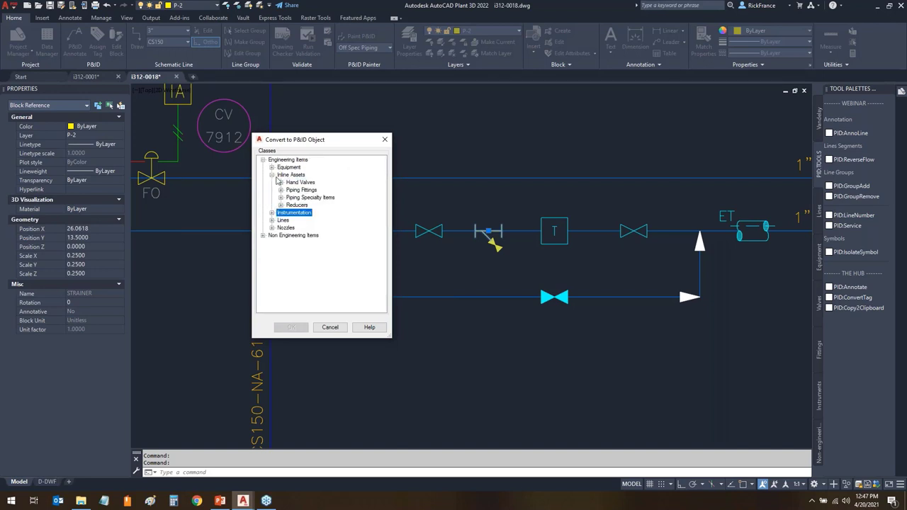
pyautogui.click(280, 198)
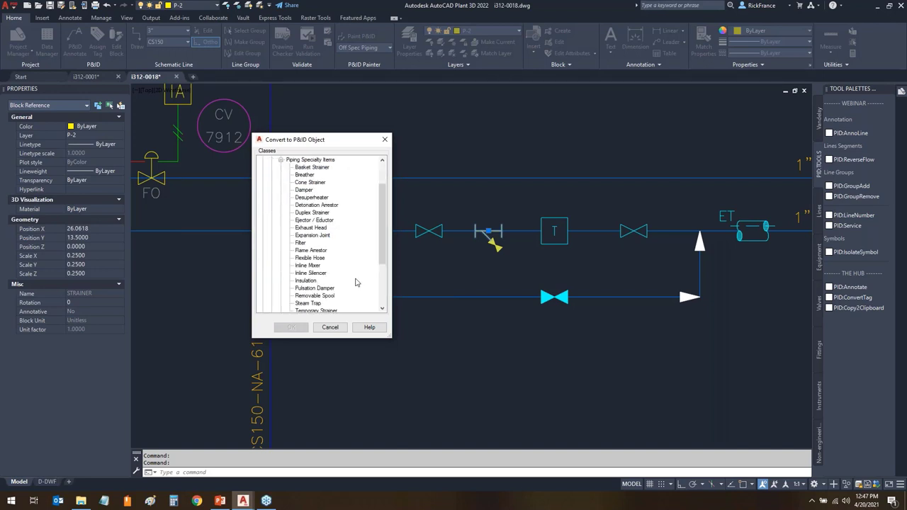
pyautogui.scroll(-3, 385, 300)
pyautogui.click(309, 266)
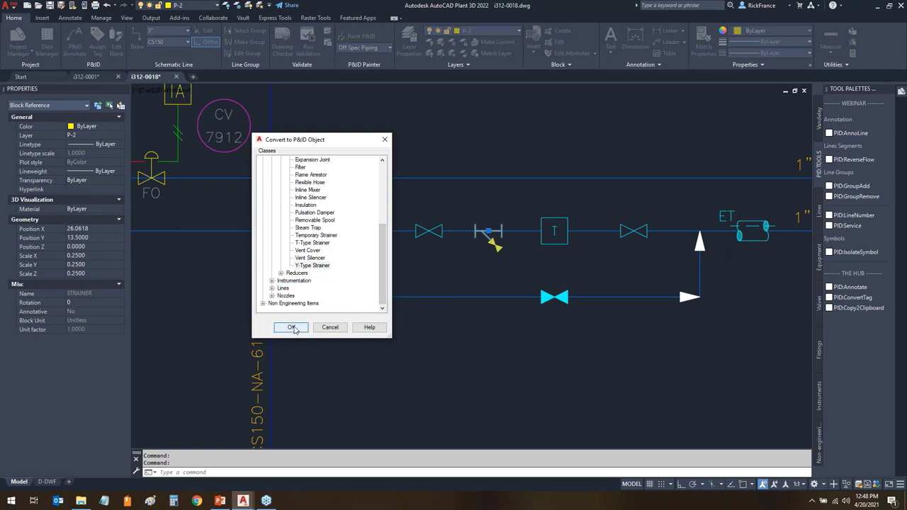
pyautogui.click(291, 327)
# - Change the Y-Type Strainer's graphical style to the alternate style
pyautogui.click(487, 239)
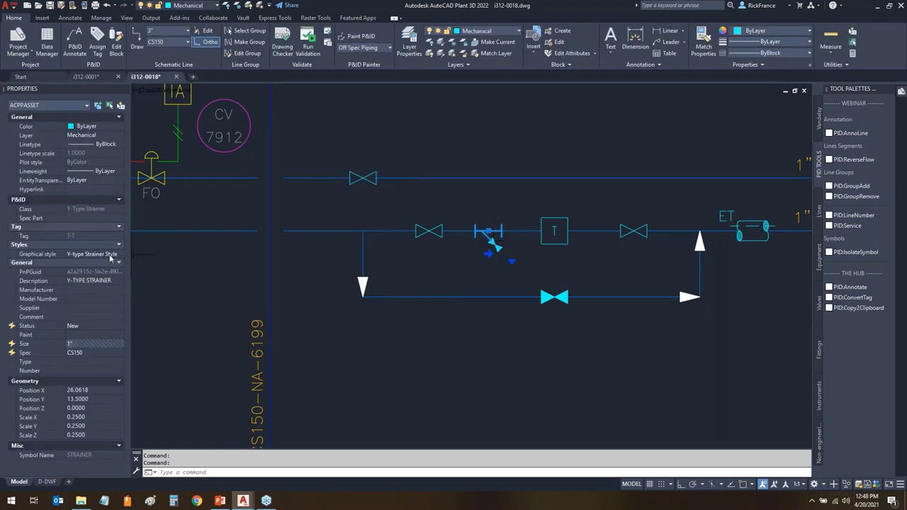
pyautogui.click(116, 257)
pyautogui.click(117, 255)
pyautogui.click(114, 269)
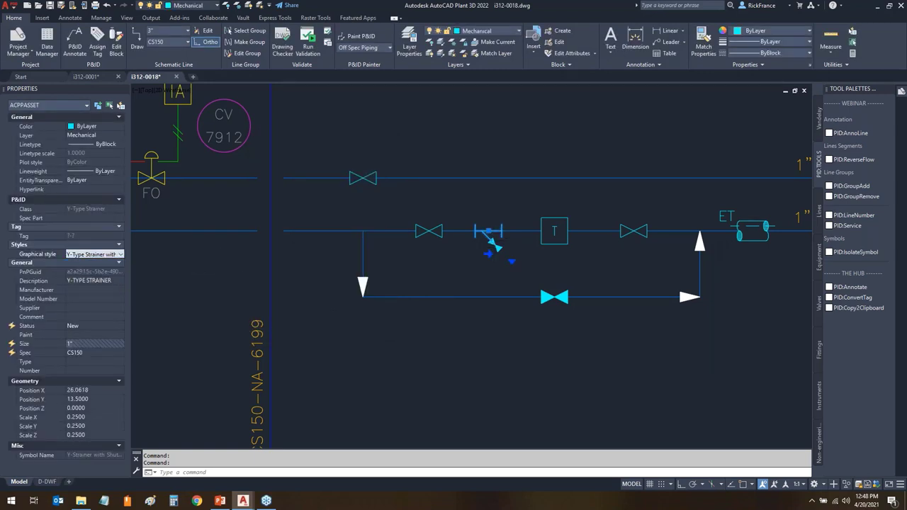
pyautogui.press('Escape')
pyautogui.scroll(-5, 551, 385)
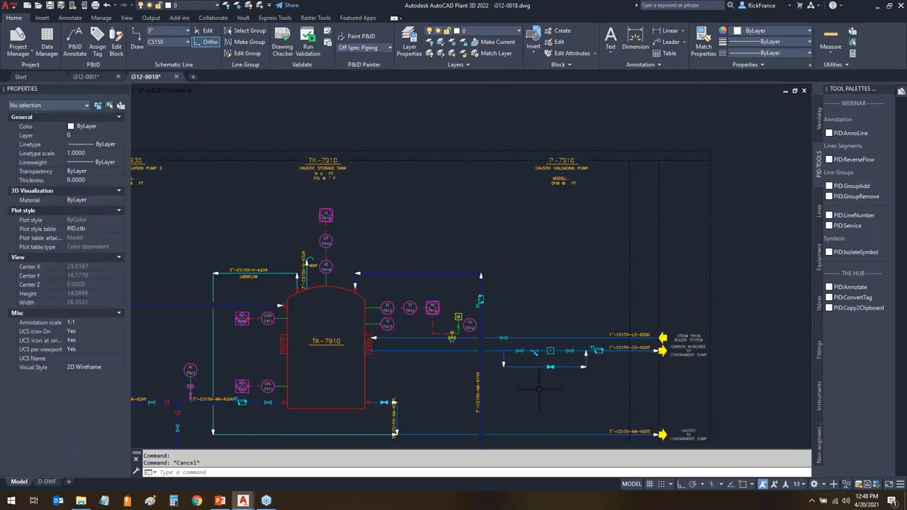
# - Check the valves near PI 7922 and PI 7921 by selecting them, then clear the selection
pyautogui.scroll(-3, 461, 348)
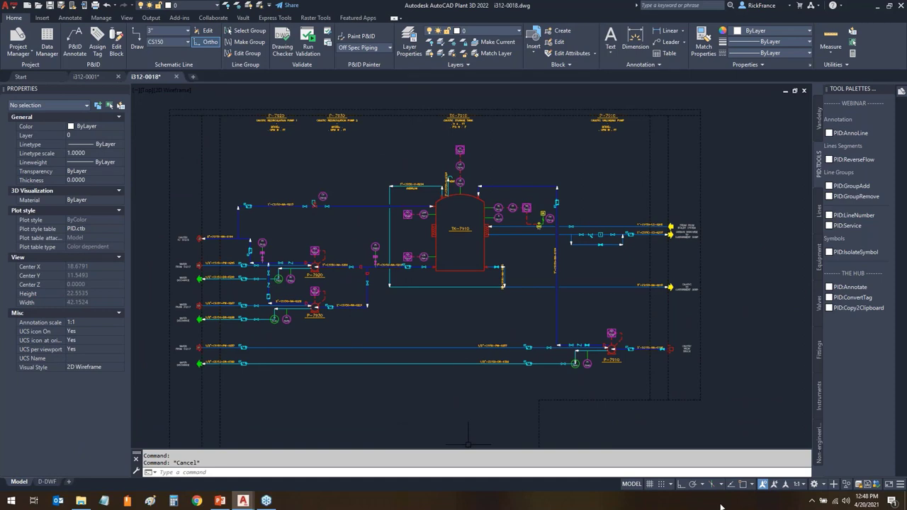
pyautogui.scroll(4, 283, 254)
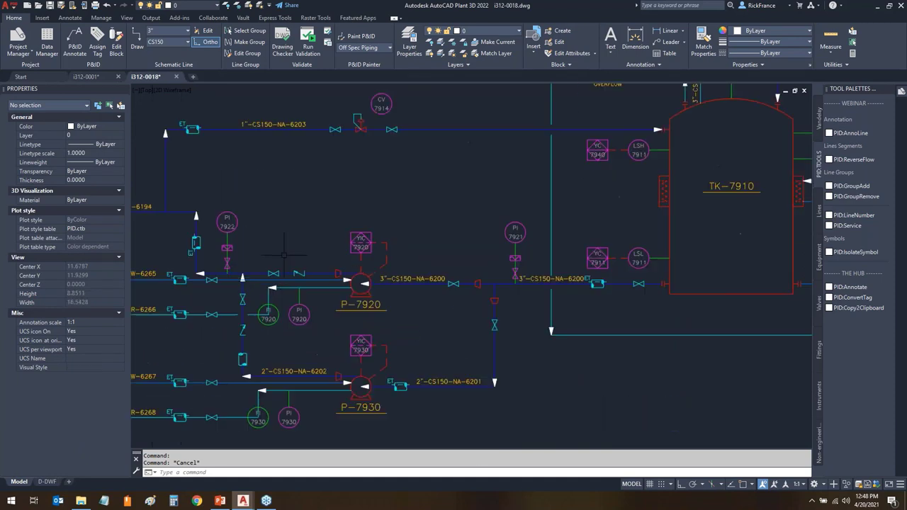
pyautogui.click(226, 248)
pyautogui.click(515, 258)
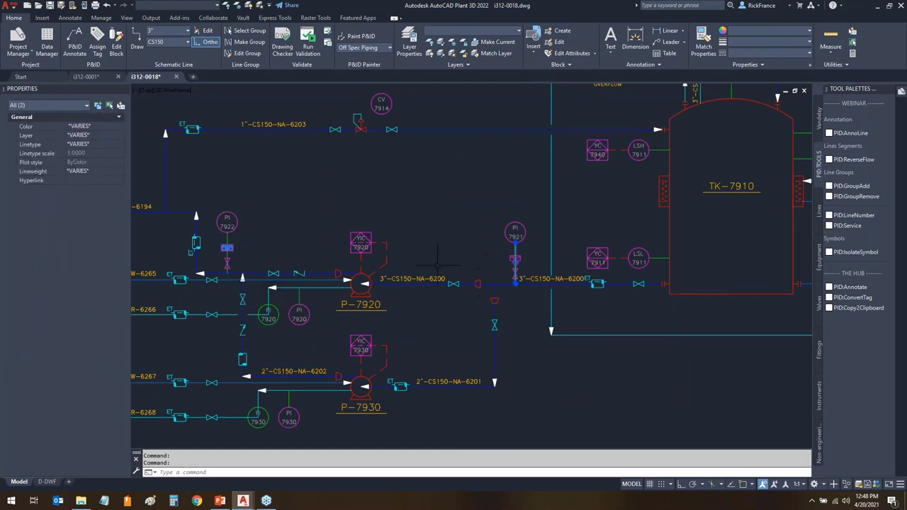
pyautogui.press('Escape')
pyautogui.click(227, 247)
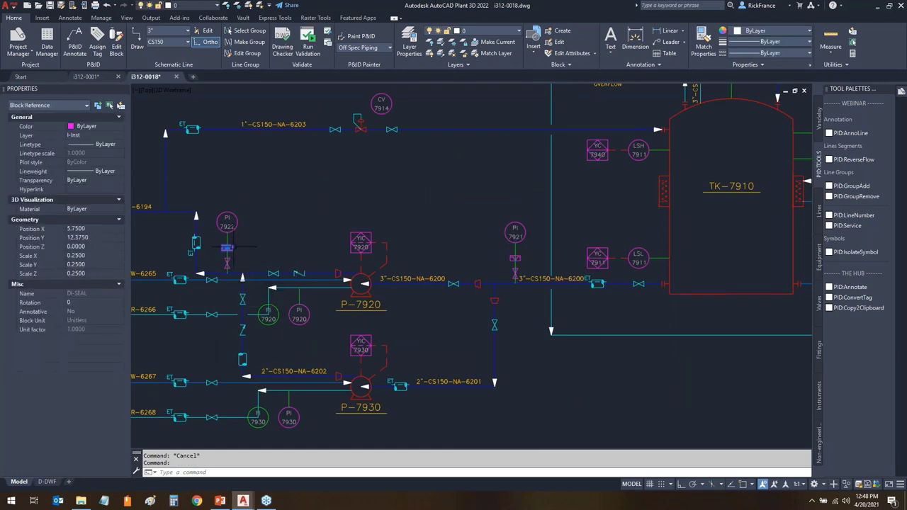
pyautogui.press('Escape')
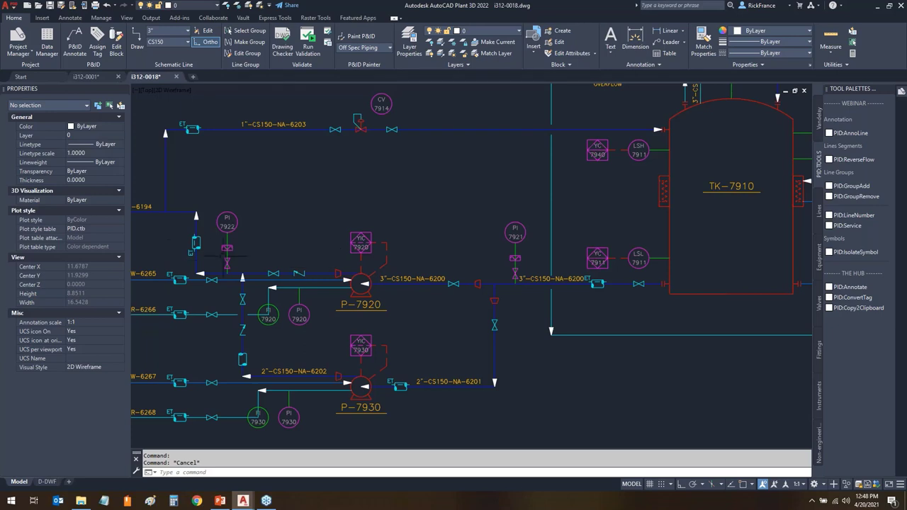
# - Isolate the reducer blocks by picking the reducer left of P-7920 with PID:IsolateSymbol
pyautogui.click(338, 273)
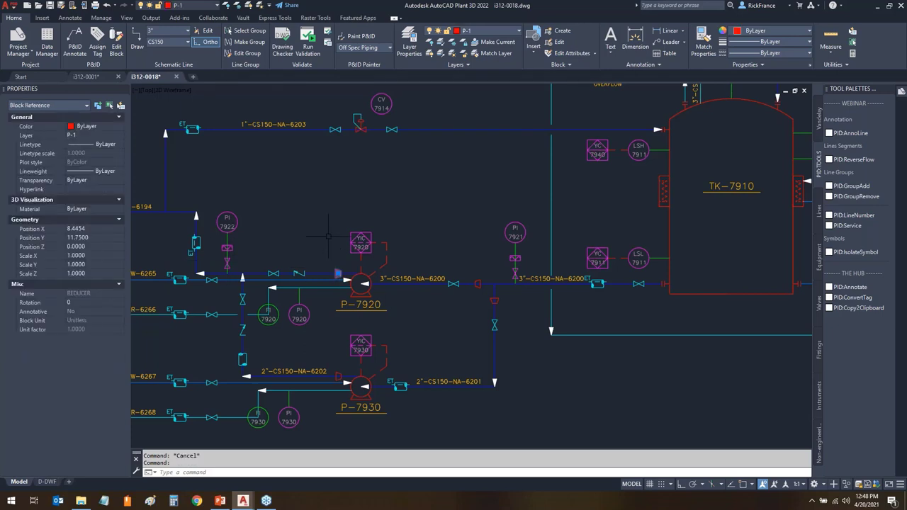
pyautogui.rightClick(292, 182)
pyautogui.press('Escape')
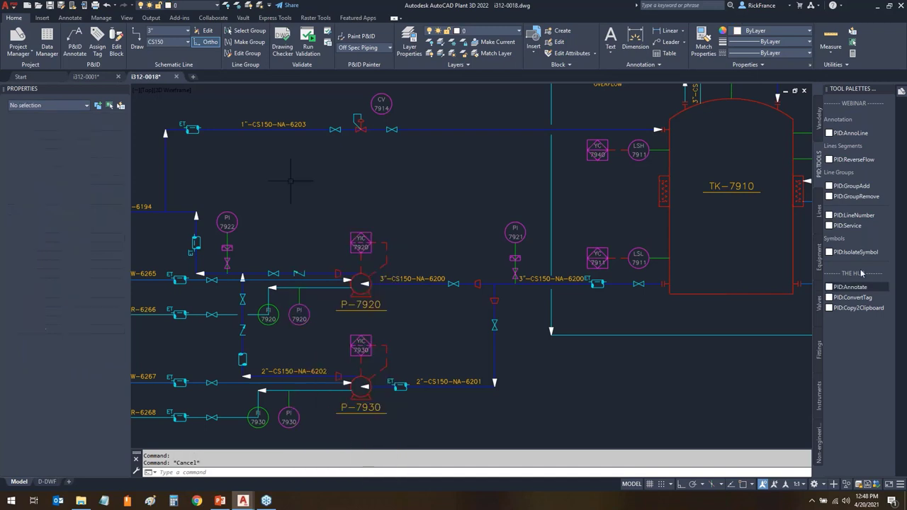
pyautogui.click(856, 252)
pyautogui.click(338, 273)
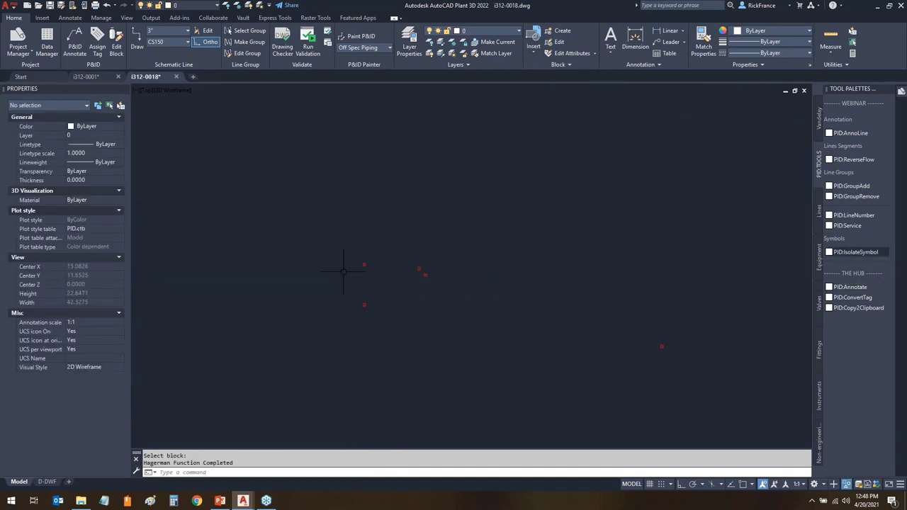
# - Convert the five legacy reducer blocks into Eccentric Reducer P&ID objects
pyautogui.click(288, 414)
pyautogui.click(751, 206)
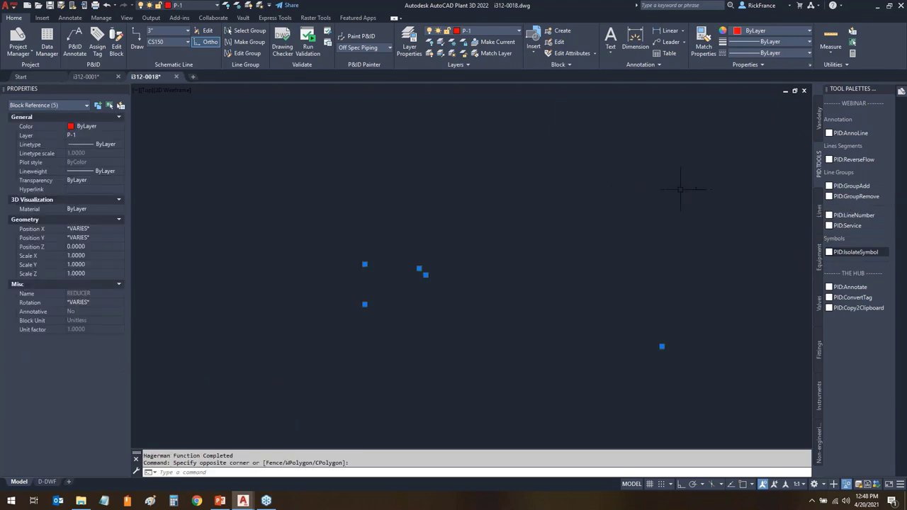
pyautogui.rightClick(285, 154)
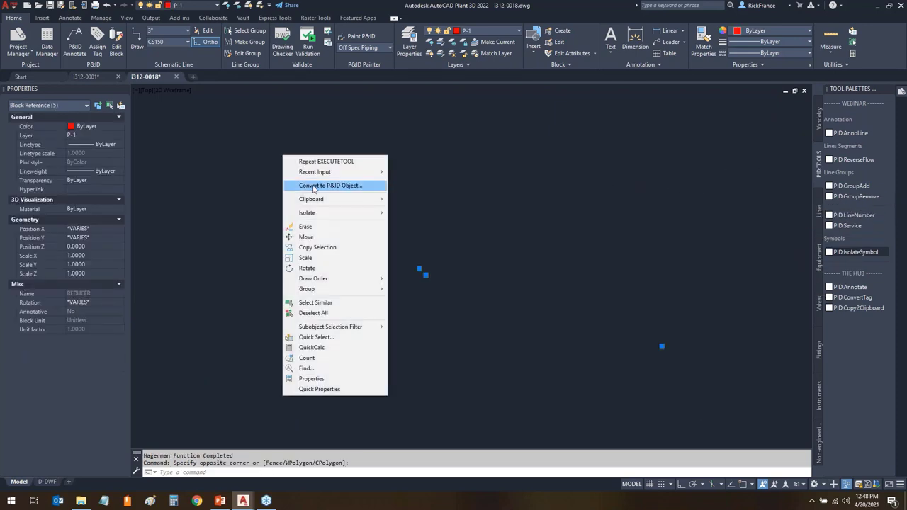
pyautogui.click(312, 186)
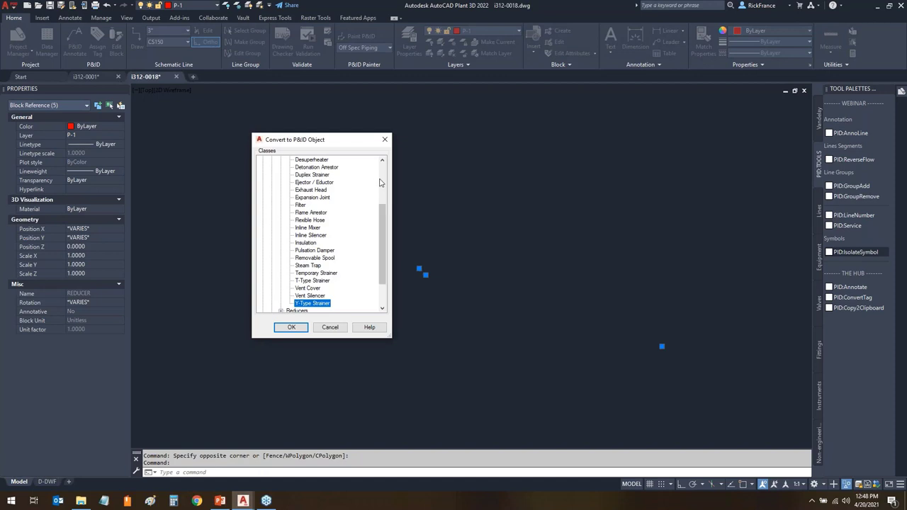
pyautogui.moveTo(383, 219); pyautogui.dragTo(383, 177)
pyautogui.click(281, 197)
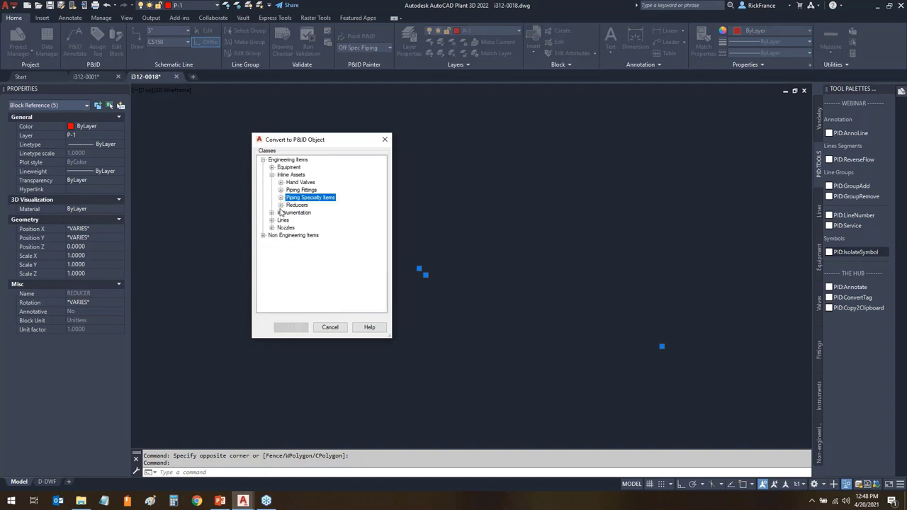
pyautogui.click(281, 204)
pyautogui.click(316, 220)
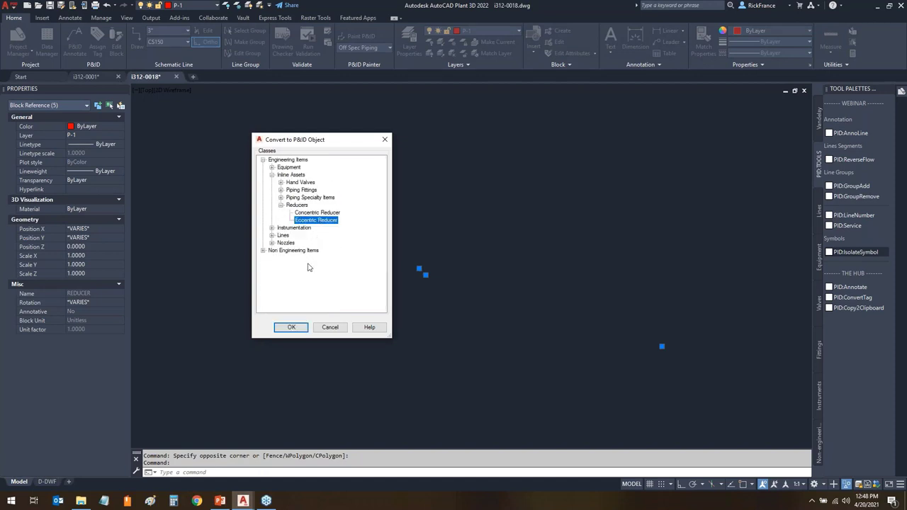
pyautogui.click(291, 327)
# - Select the five converted reducers, start a symbol substitution, then cancel it
pyautogui.click(285, 394)
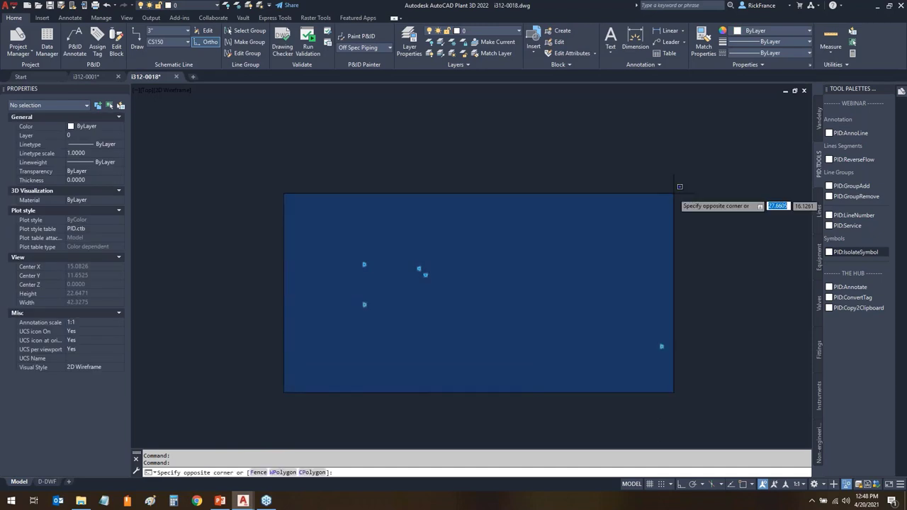
pyautogui.click(715, 162)
pyautogui.rightClick(407, 163)
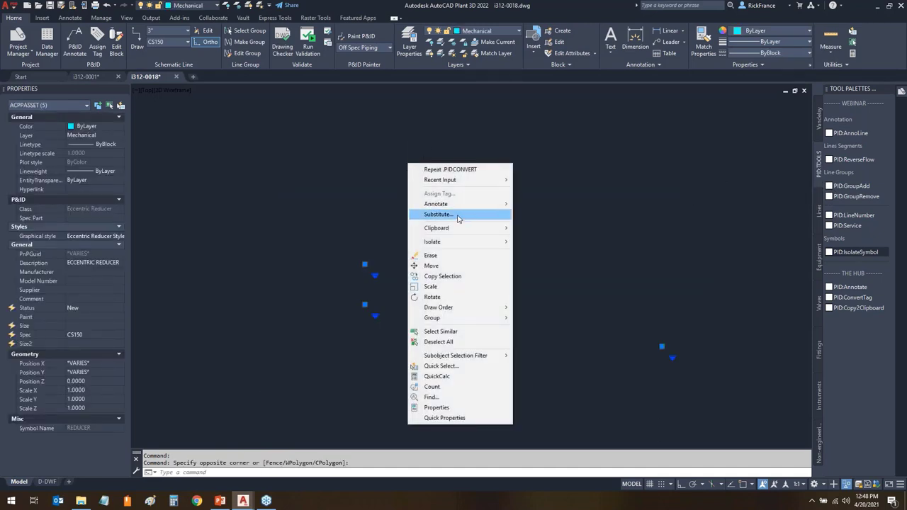
pyautogui.click(437, 214)
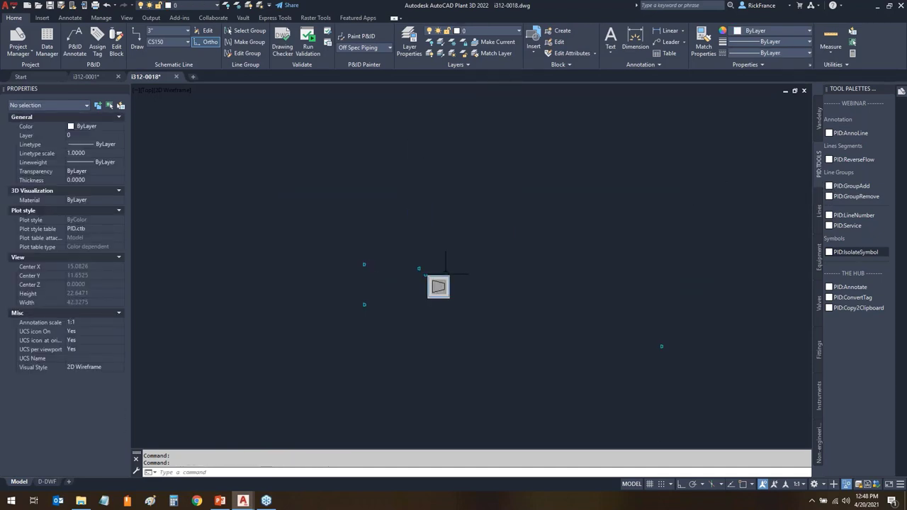
pyautogui.press('Escape')
# - End object isolation so all 218 objects show on the P&ID sheet again
pyautogui.rightClick(253, 134)
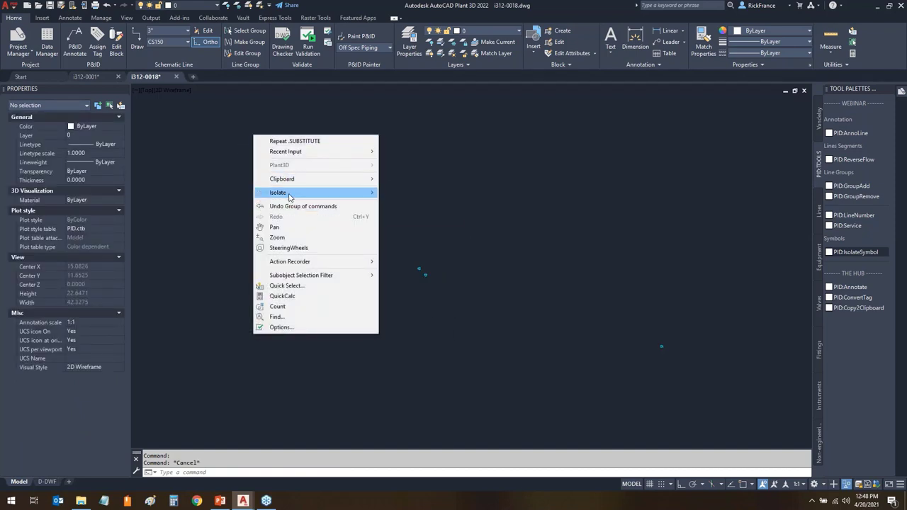
pyautogui.moveTo(291, 194)
pyautogui.click(419, 213)
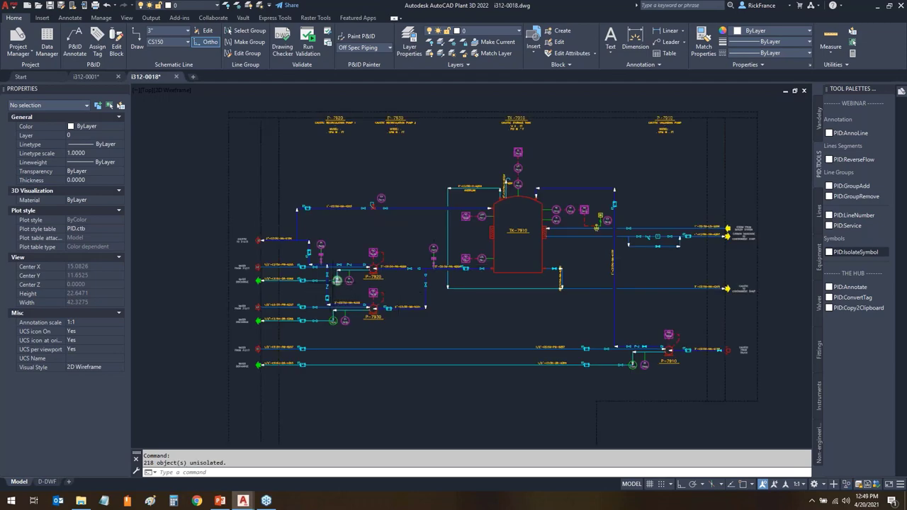
pyautogui.scroll(5, 352, 280)
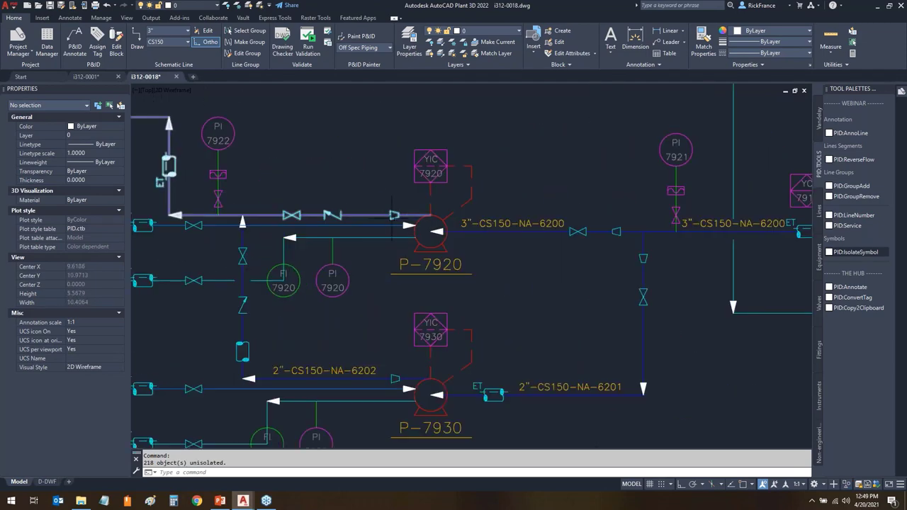
pyautogui.scroll(-4, 585, 359)
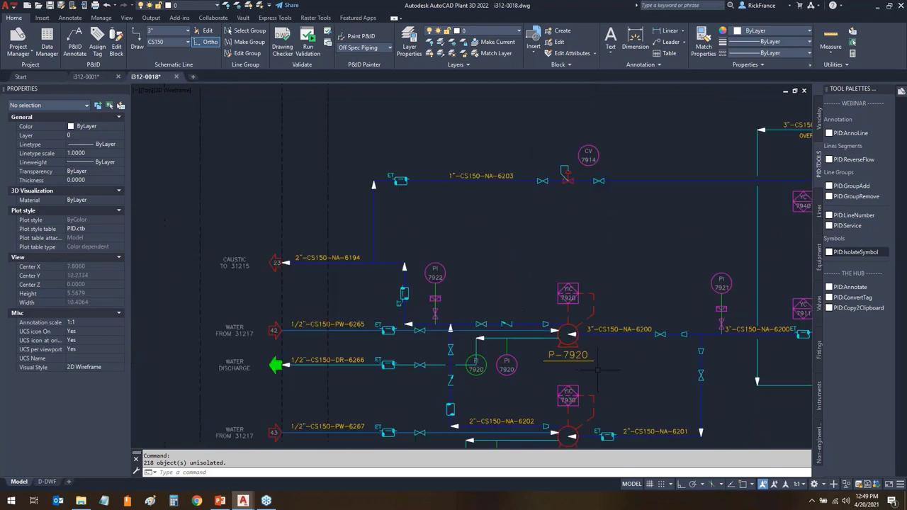
pyautogui.scroll(3, 553, 358)
pyautogui.scroll(-3, 453, 347)
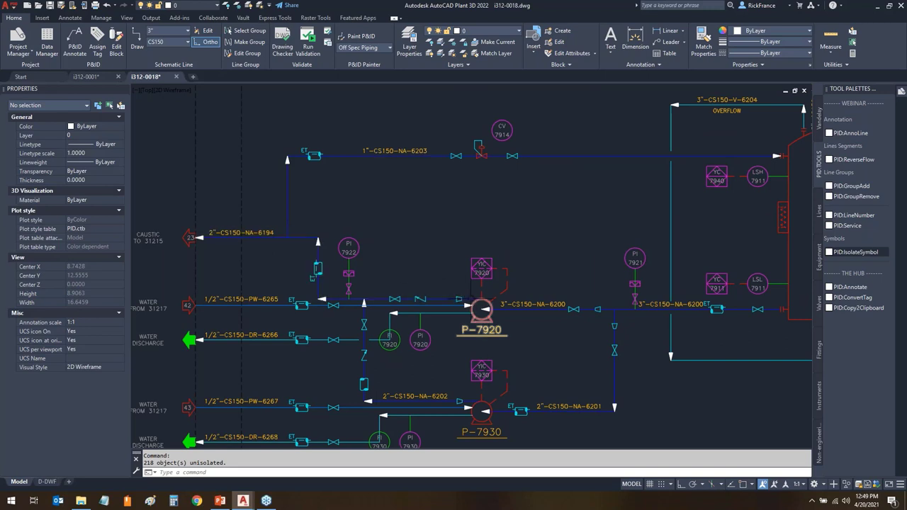
# - Assign line 6194 a 3" size so its tag becomes 3"-CS150-NA-6194
pyautogui.click(468, 299)
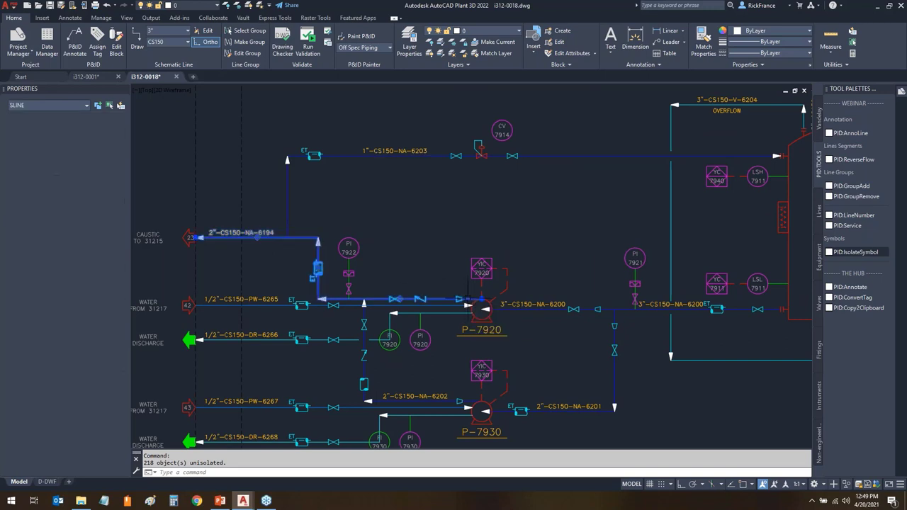
pyautogui.rightClick(469, 298)
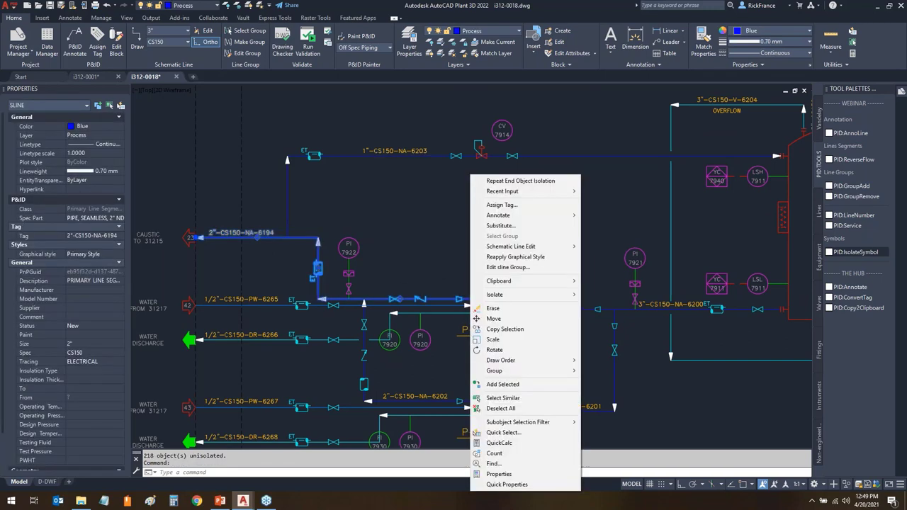
pyautogui.click(501, 205)
pyautogui.click(680, 305)
pyautogui.click(711, 305)
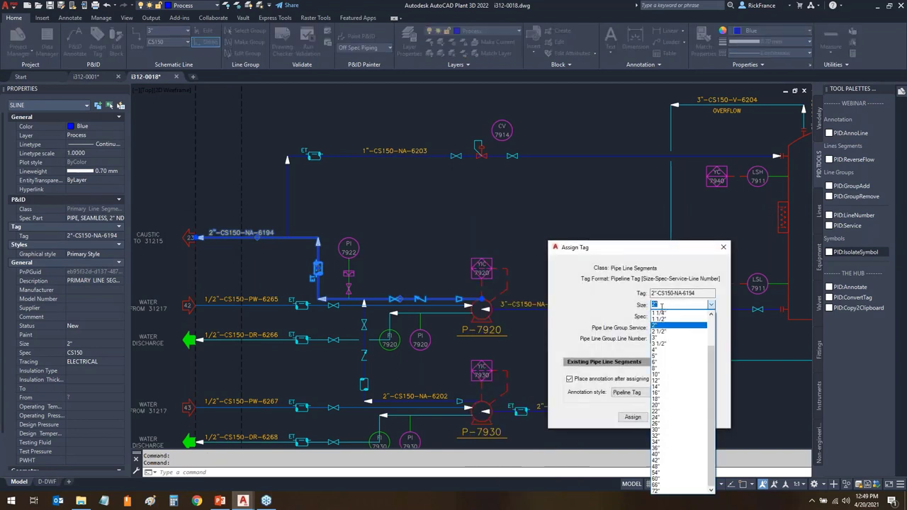
pyautogui.click(661, 339)
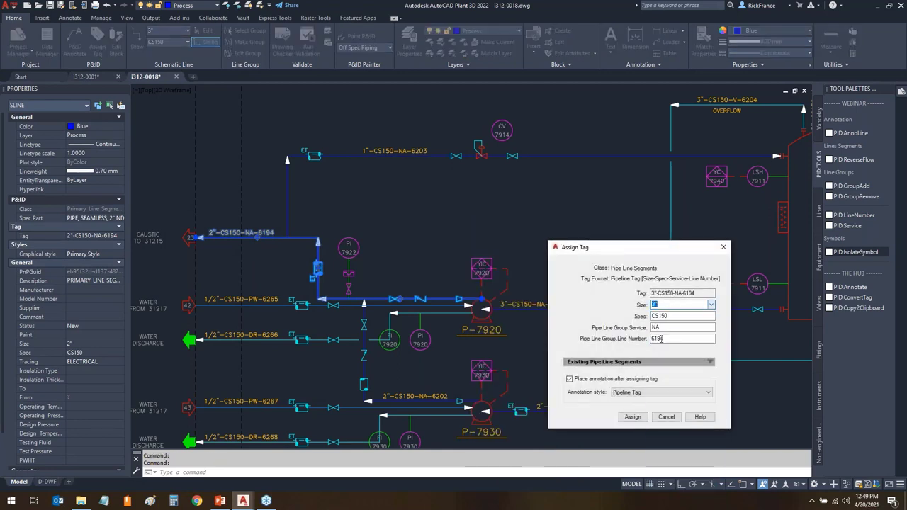
pyautogui.click(633, 416)
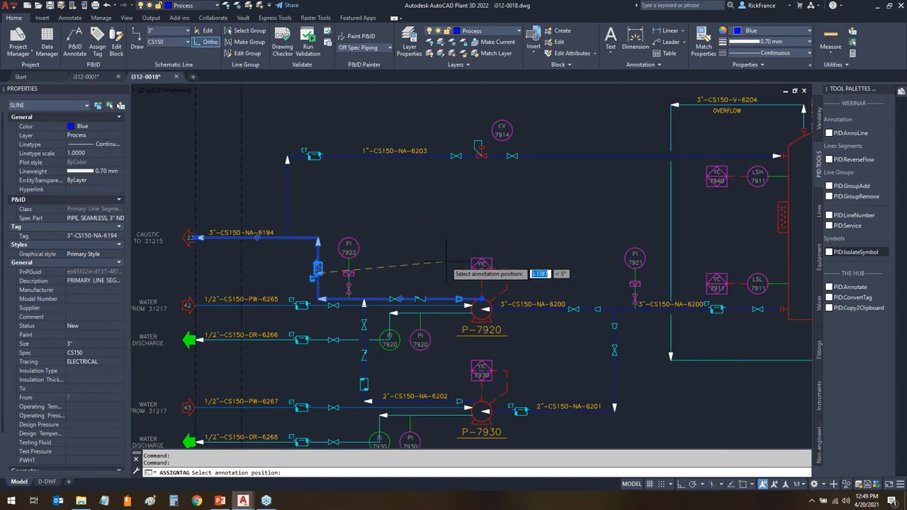
pyautogui.press('Escape')
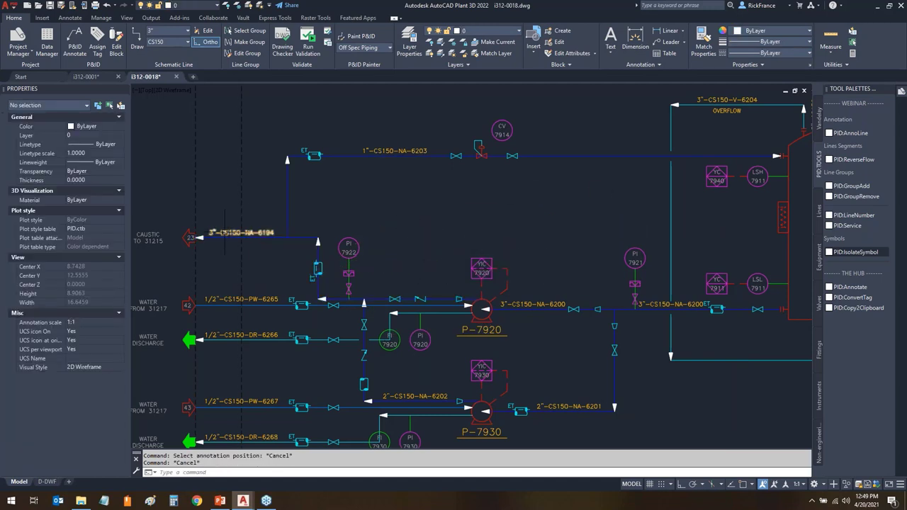
# - Delete the line's old tag label
pyautogui.click(234, 233)
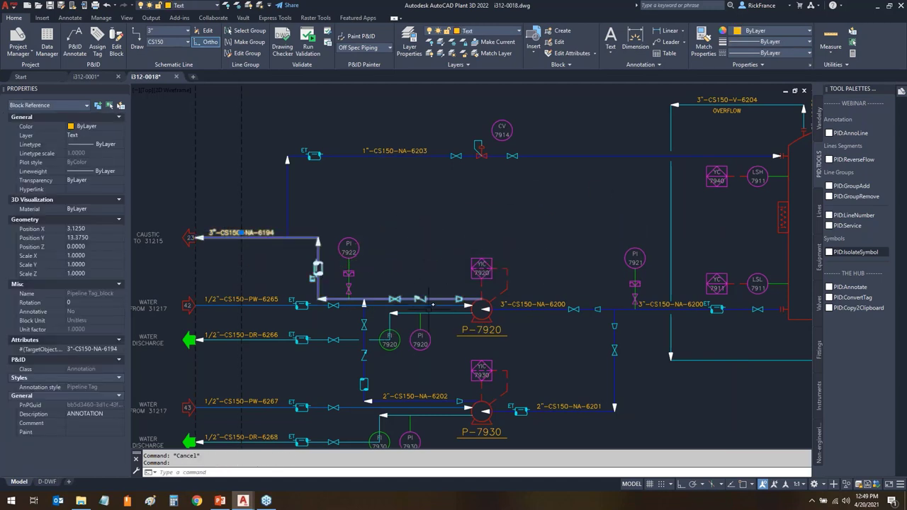
pyautogui.press('Delete')
pyautogui.moveTo(435, 299)
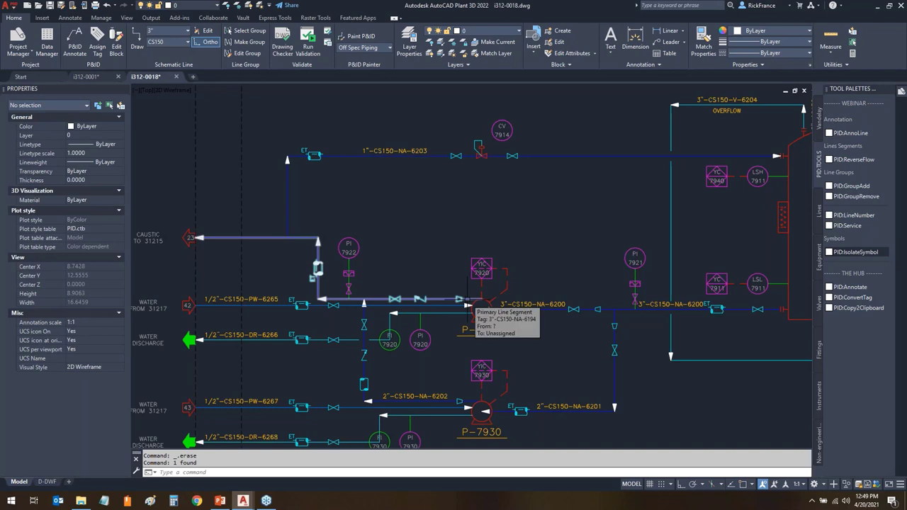
# - Zoom out and inspect the process line at pump P-7920, then deselect it
pyautogui.scroll(2, 438, 311)
pyautogui.scroll(3, 376, 301)
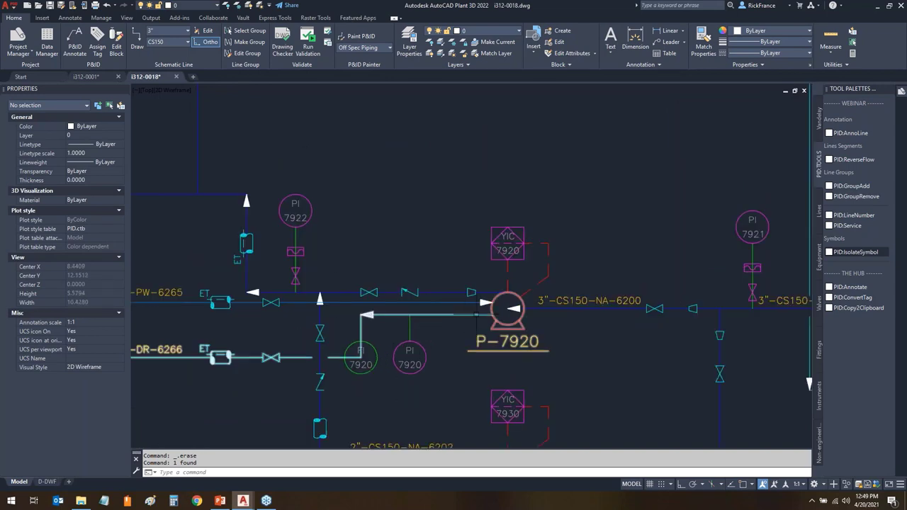
pyautogui.click(416, 279)
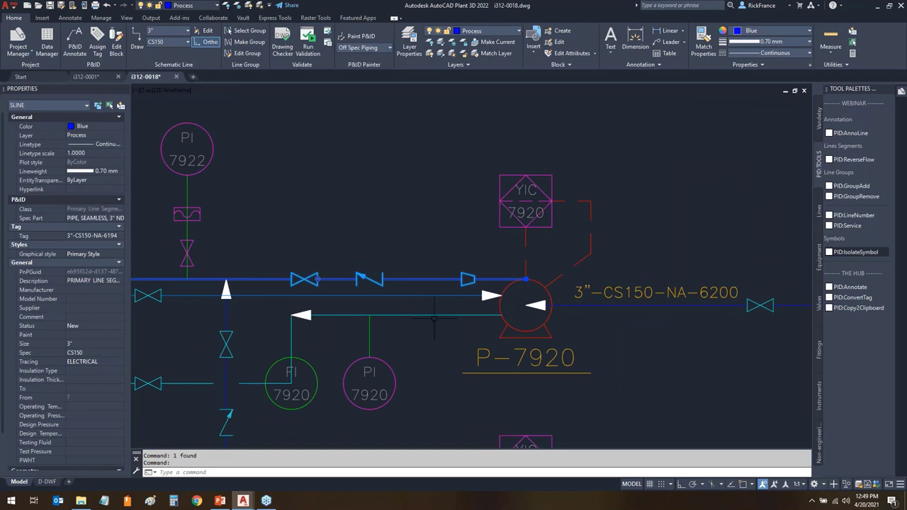
pyautogui.moveTo(455, 261)
pyautogui.mouseDown()
pyautogui.moveTo(512, 267)
pyautogui.moveTo(471, 312)
pyautogui.moveTo(454, 260)
pyautogui.mouseUp()
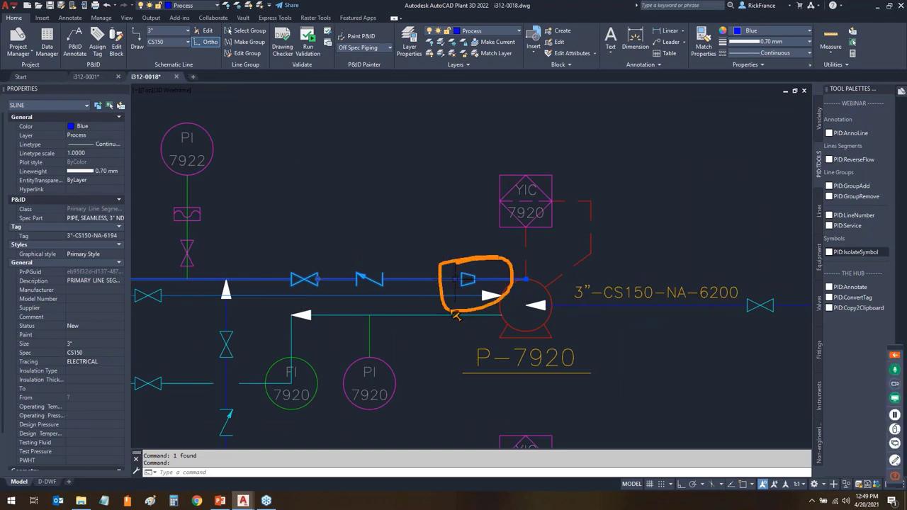
pyautogui.scroll(-2, 455, 312)
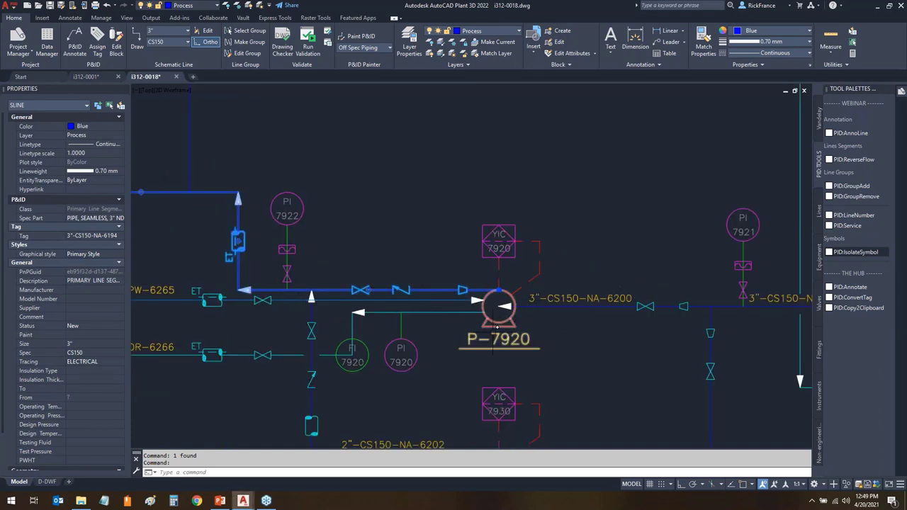
pyautogui.press('Escape')
pyautogui.scroll(-2, 604, 388)
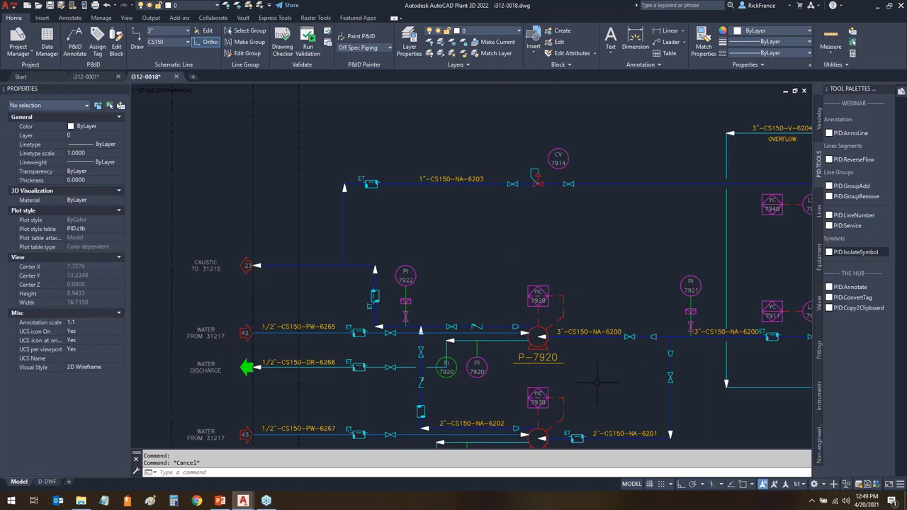
pyautogui.scroll(-2, 597, 383)
# - Delete the tag labels on lines 6202, 6201 and near P-7920, plus one leftover label
pyautogui.moveTo(489, 297); pyautogui.dragTo(315, 254, button='middle')
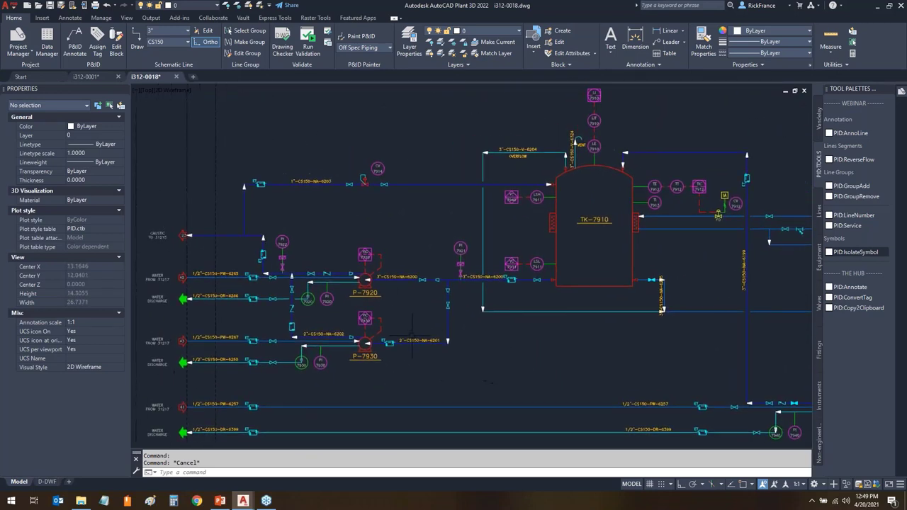
pyautogui.click(323, 333)
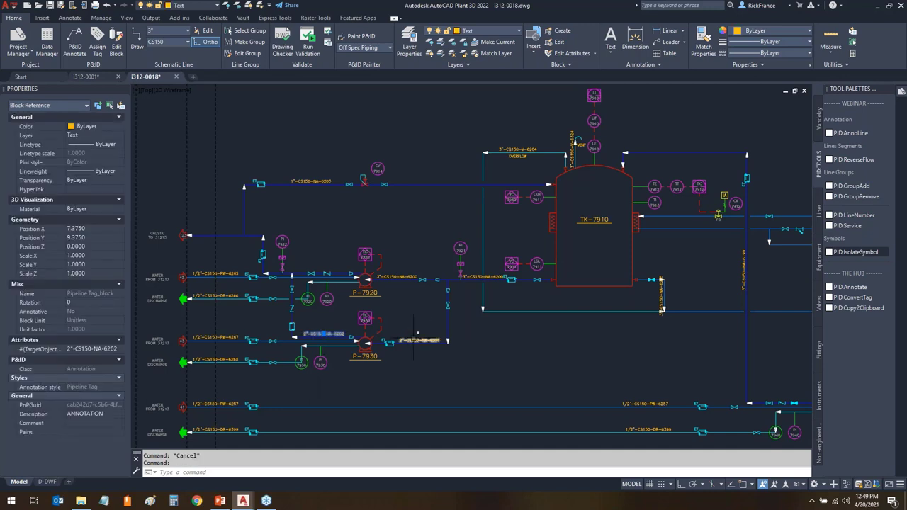
pyautogui.click(418, 340)
pyautogui.click(405, 273)
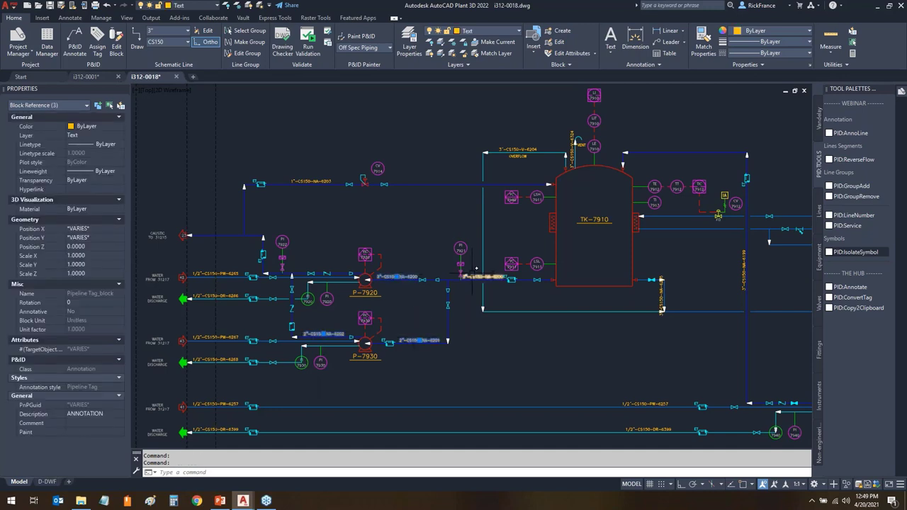
pyautogui.click(476, 275)
pyautogui.press('Delete')
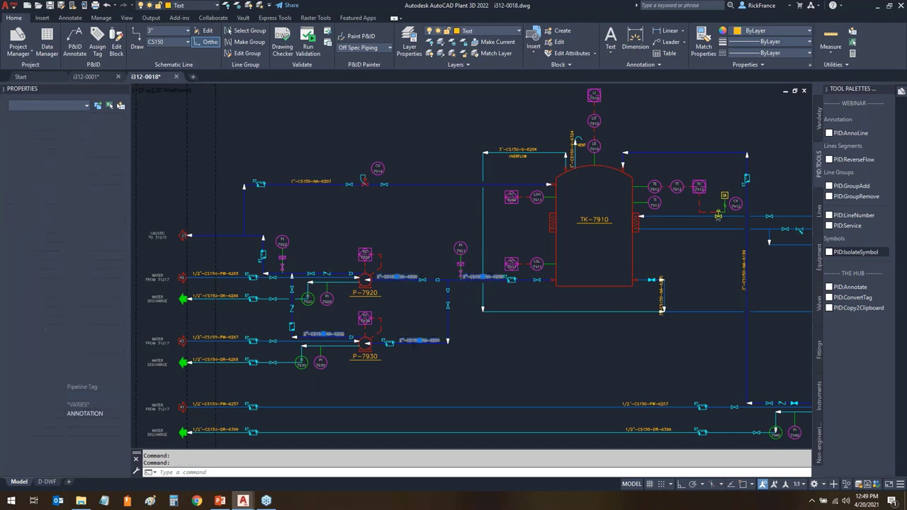
pyautogui.click(744, 269)
pyautogui.press('Delete')
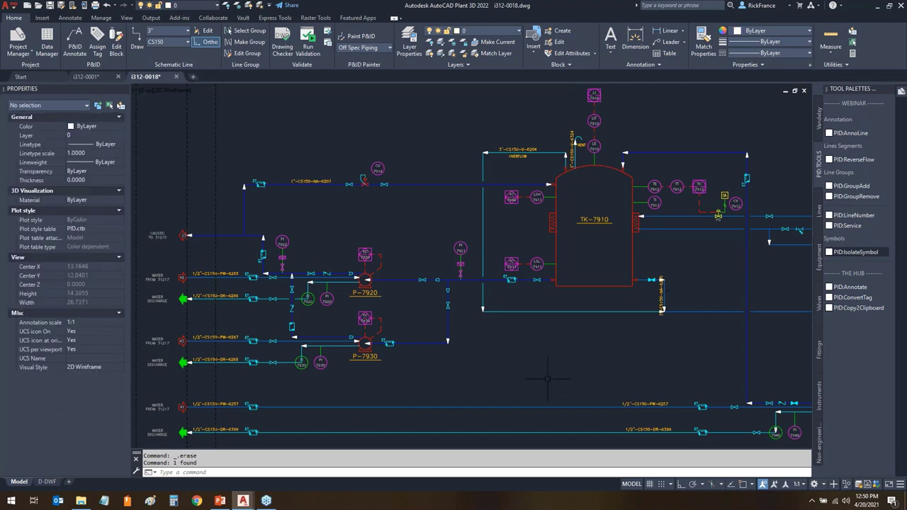
# - Isolate the symbols matching the picked reducer block with PID:IsolateSymbol
pyautogui.click(874, 254)
pyautogui.scroll(3, 343, 260)
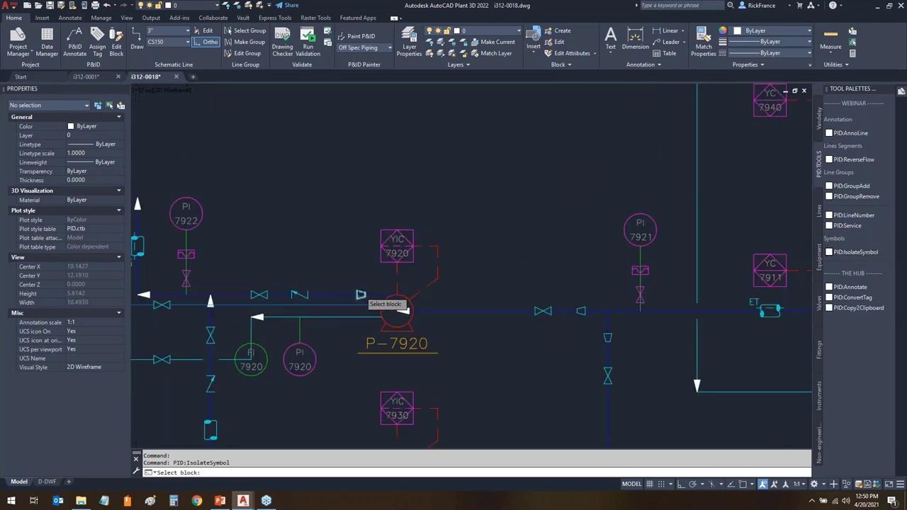
pyautogui.click(396, 312)
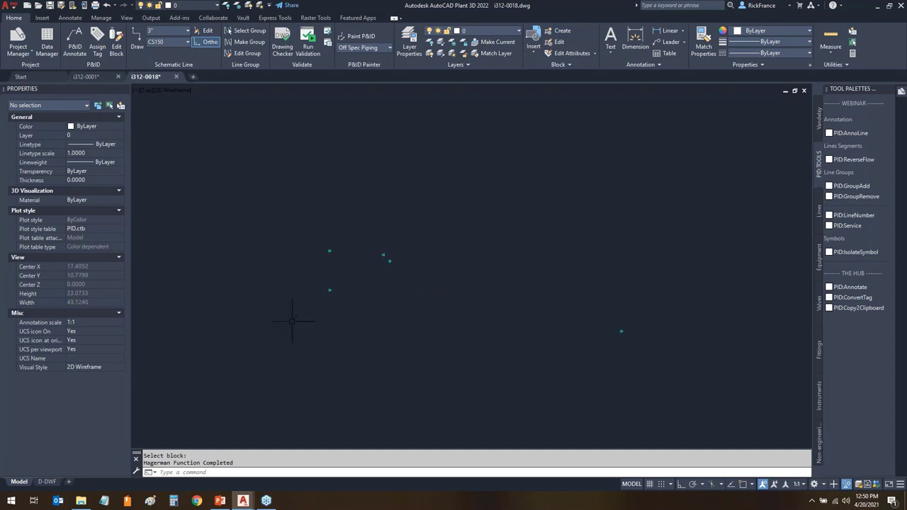
# - Move the five isolated reducers 0.125 to the left with Ortho on
pyautogui.click(251, 375)
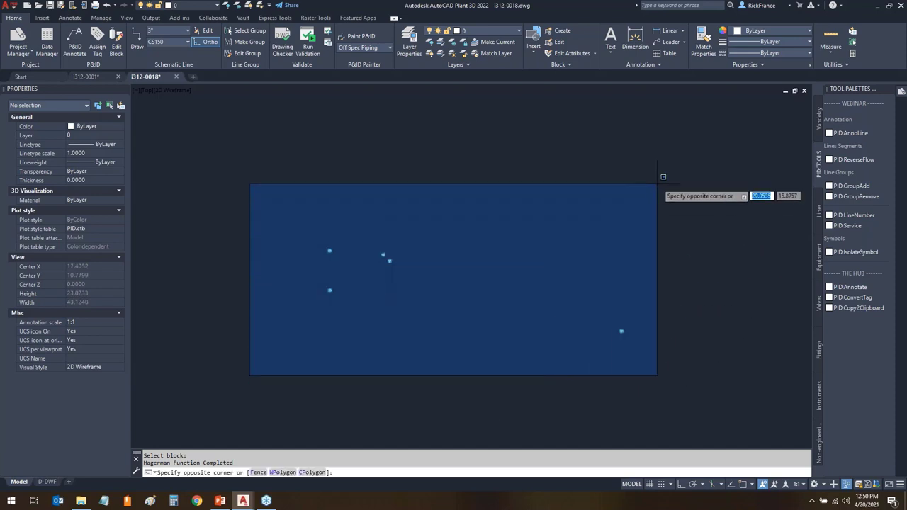
pyautogui.click(658, 182)
pyautogui.press('Return')
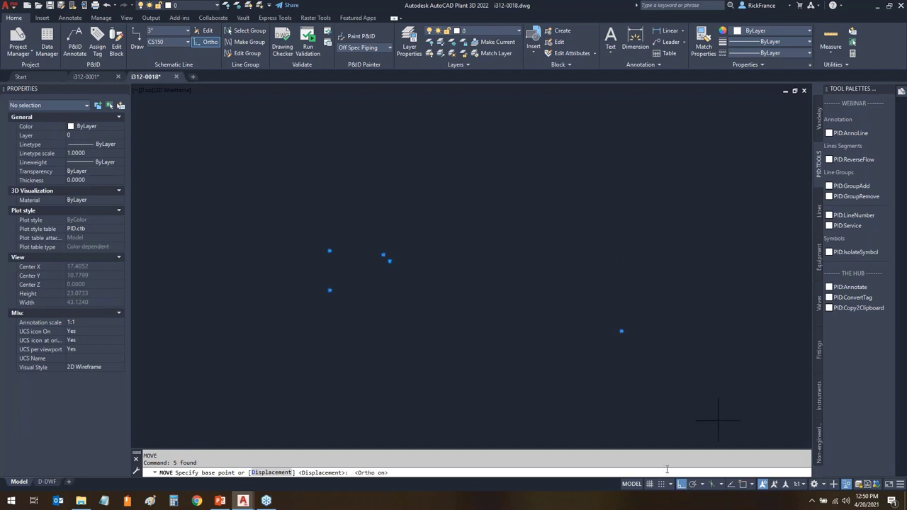
pyautogui.moveTo(686, 460); pyautogui.dragTo(676, 462)
pyautogui.click(614, 191)
pyautogui.write('0.125')
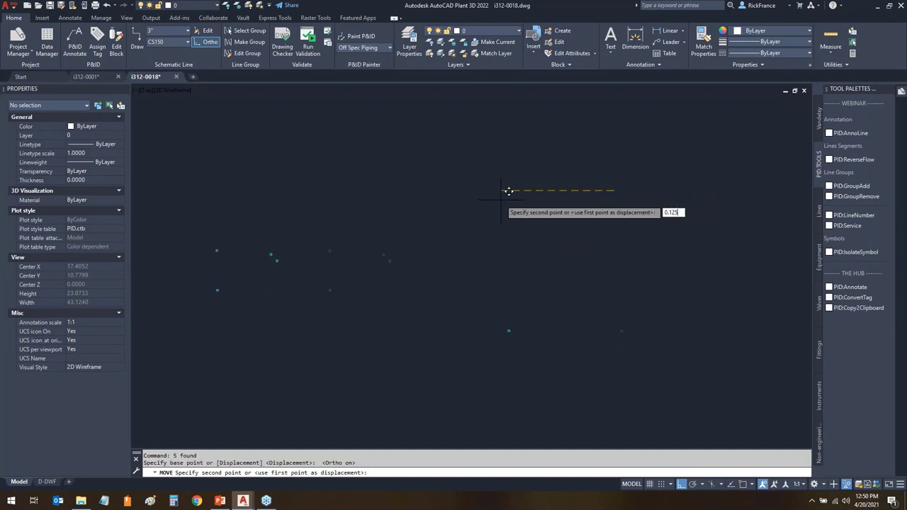
pyautogui.press('Return')
# - Move the five reducers a second time by 0.125
pyautogui.click(684, 174)
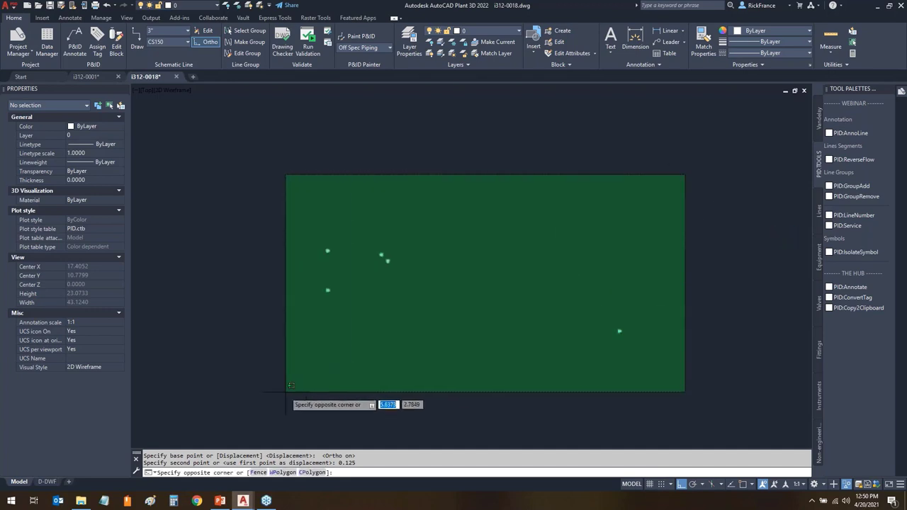
pyautogui.click(286, 340)
pyautogui.press('Return')
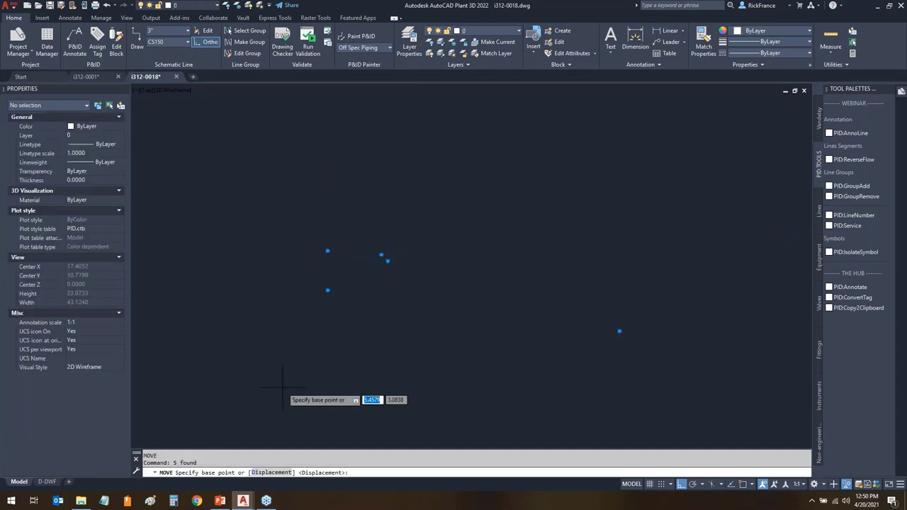
pyautogui.press('Return')
pyautogui.click(309, 213)
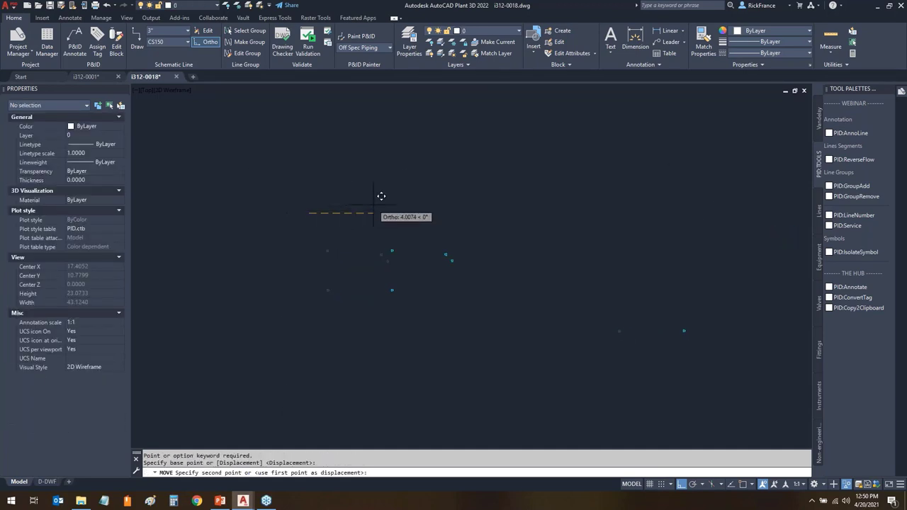
pyautogui.write('0.')
pyautogui.press('Return')
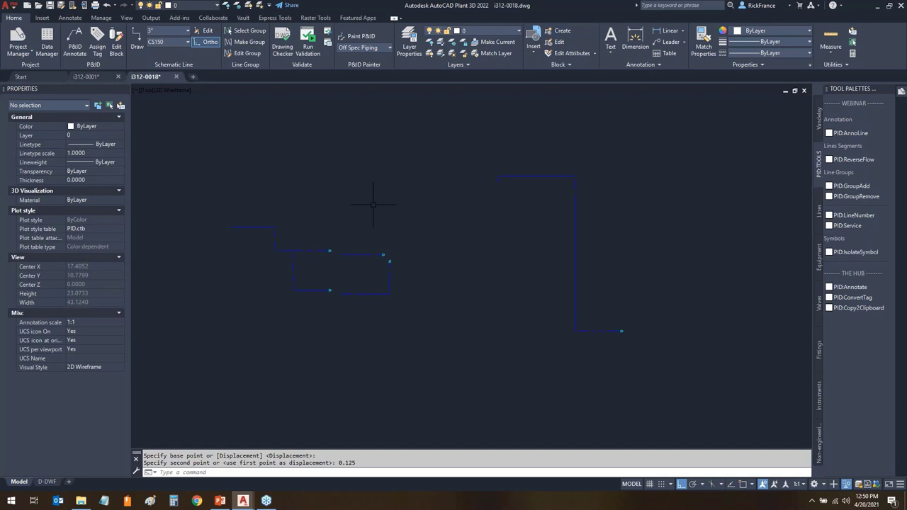
# - End object isolation so all 212 objects reappear
pyautogui.rightClick(374, 205)
pyautogui.moveTo(406, 265)
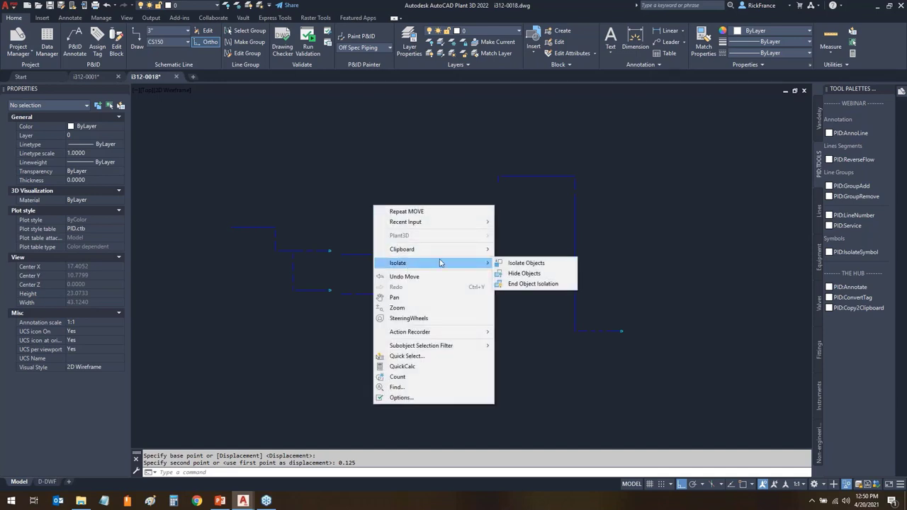
pyautogui.click(504, 285)
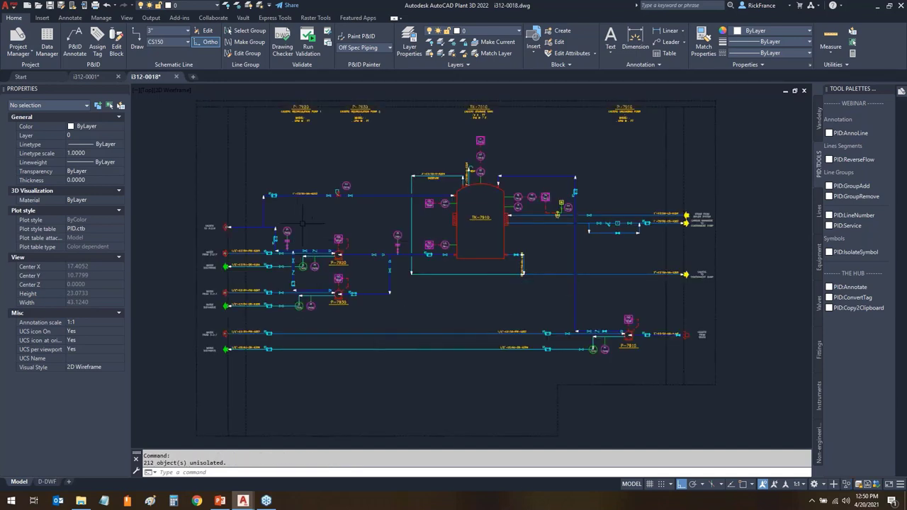
# - Set the four process lines around pumps P-7920 and P-7930 to 2" size
pyautogui.scroll(6, 358, 250)
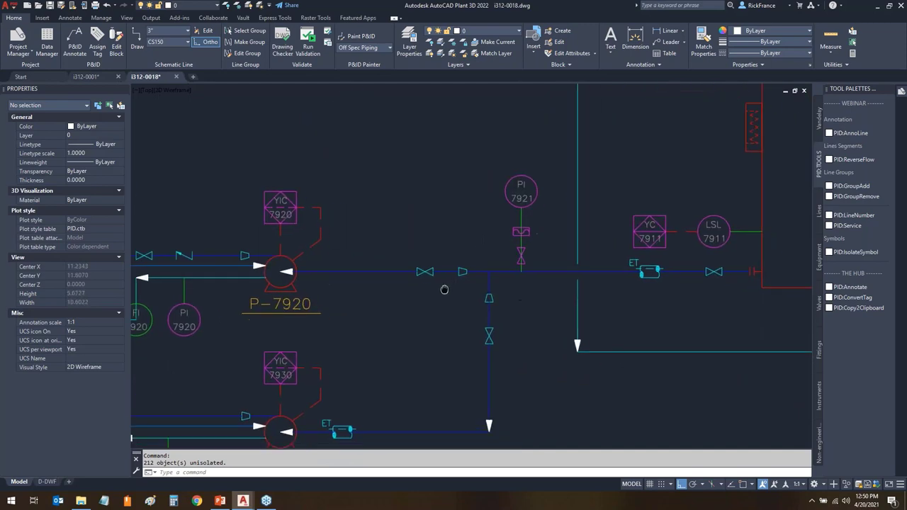
pyautogui.click(377, 268)
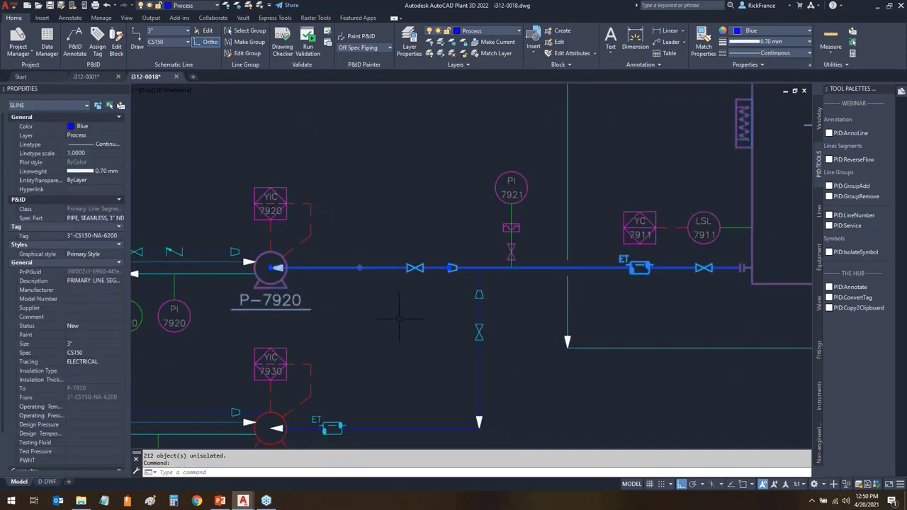
pyautogui.scroll(-6, 342, 389)
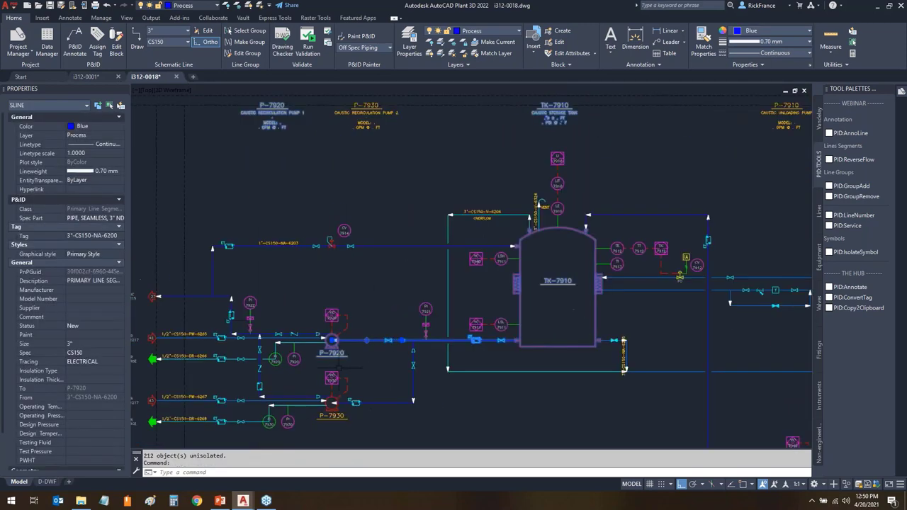
pyautogui.click(197, 295)
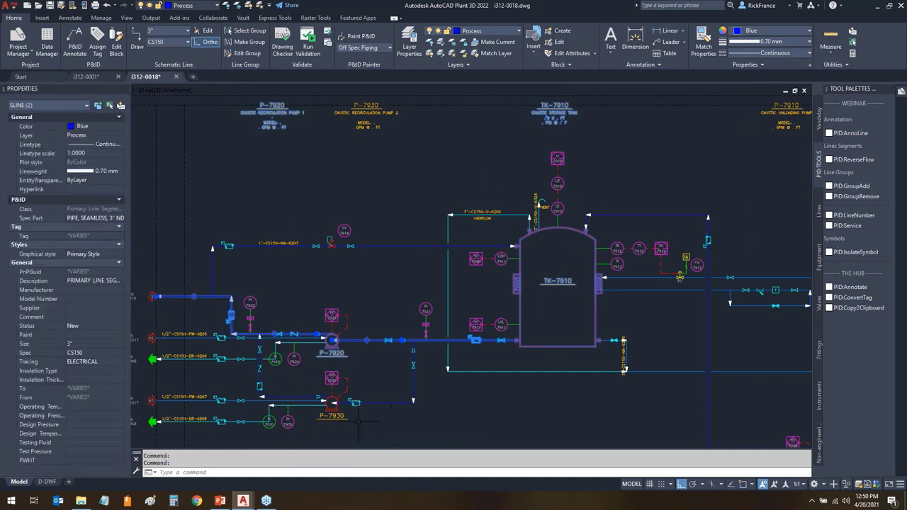
pyautogui.click(282, 397)
pyautogui.click(376, 409)
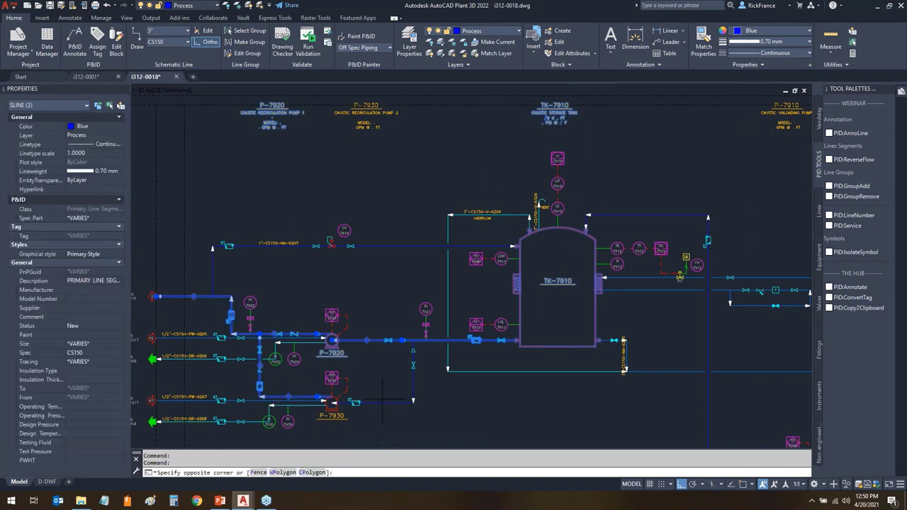
pyautogui.click(395, 390)
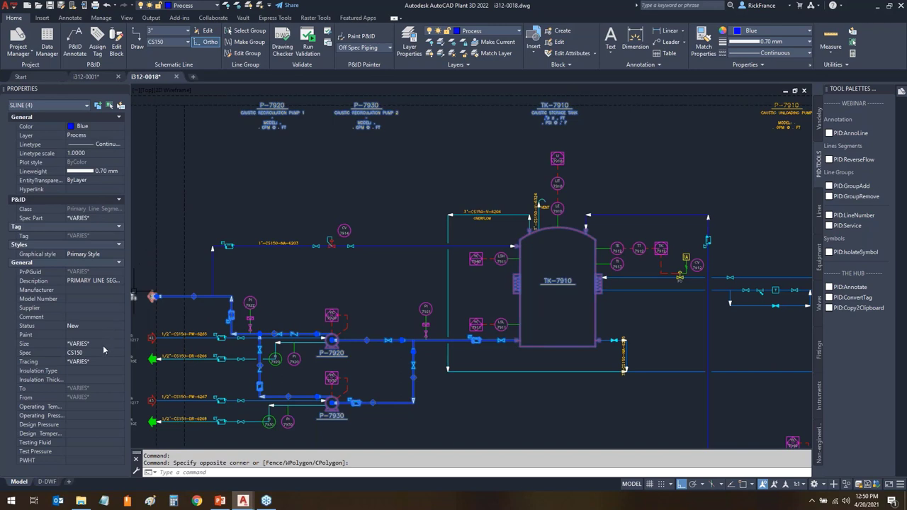
pyautogui.click(103, 346)
pyautogui.click(121, 343)
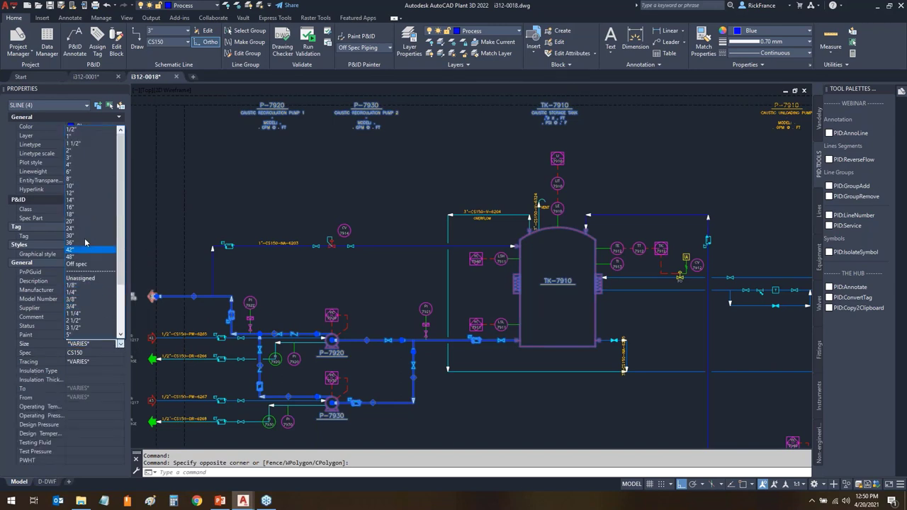
pyautogui.click(85, 150)
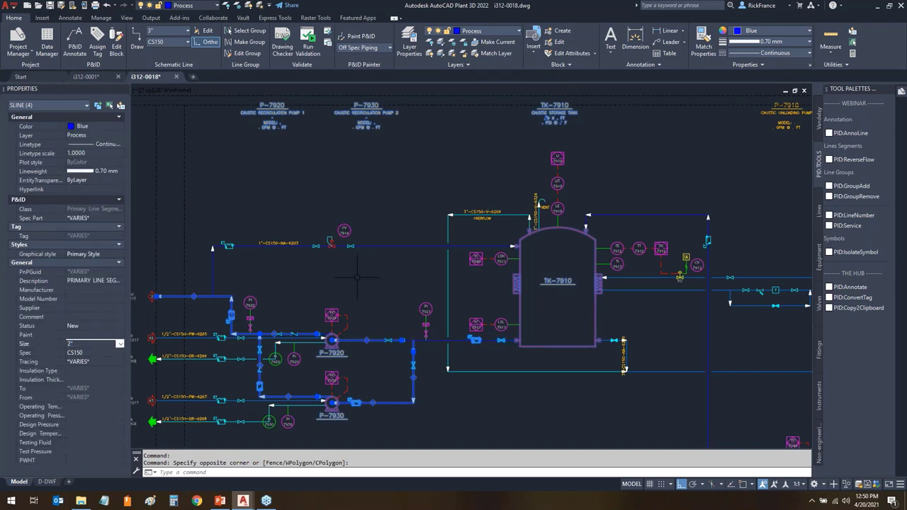
pyautogui.press('Escape')
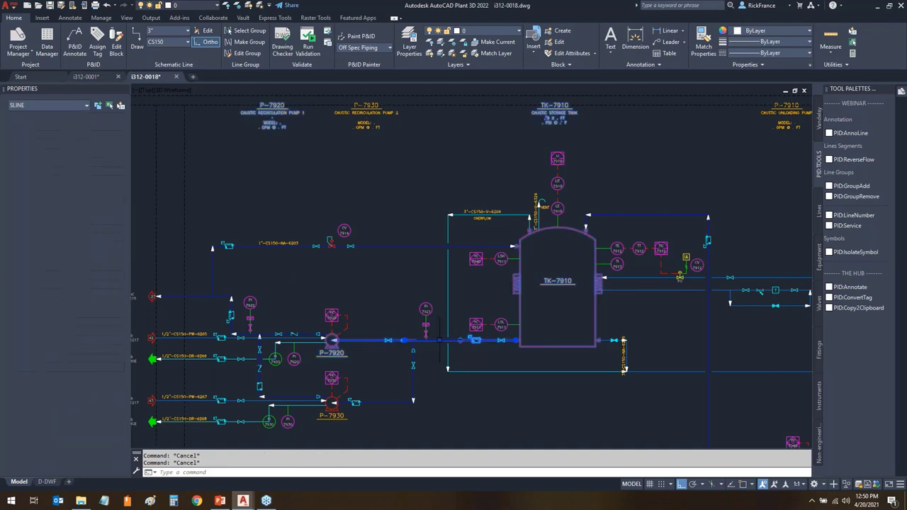
# - Set two of those lines, including the vertical one to P-7930, back to 3"
pyautogui.click(421, 340)
pyautogui.click(413, 383)
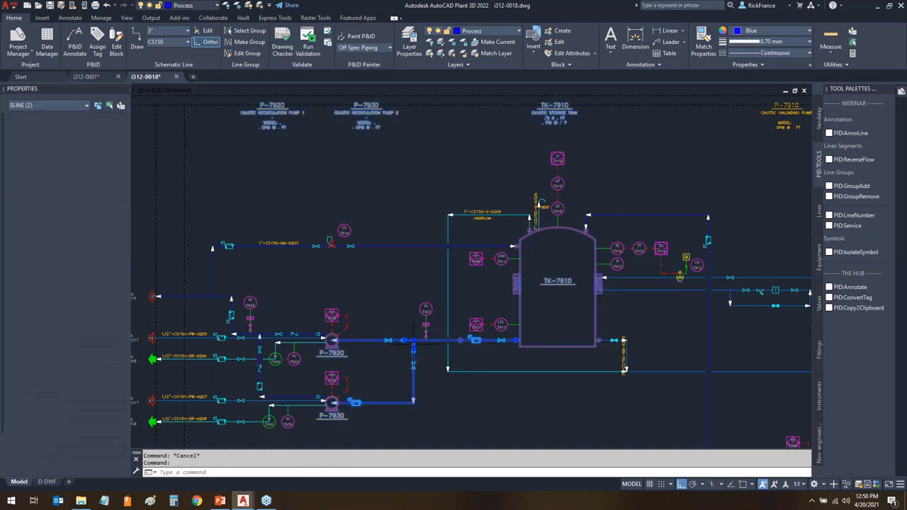
pyautogui.click(104, 343)
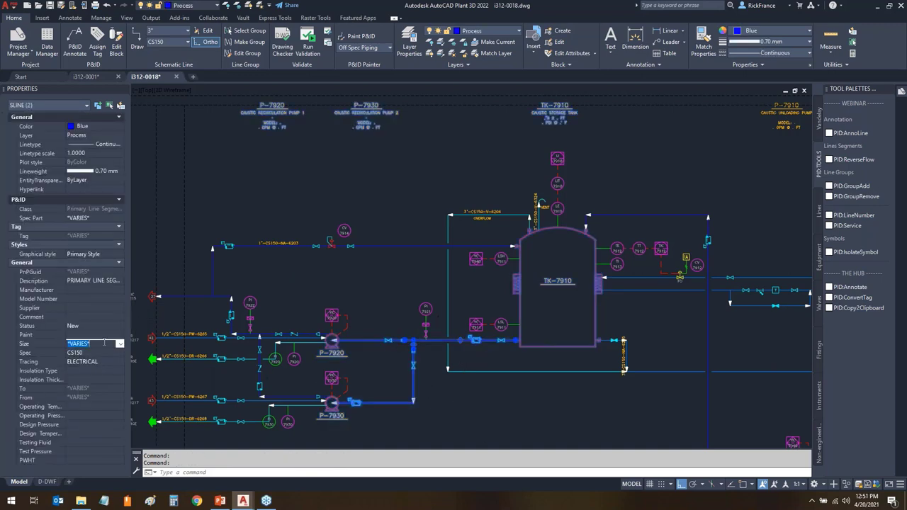
pyautogui.click(121, 344)
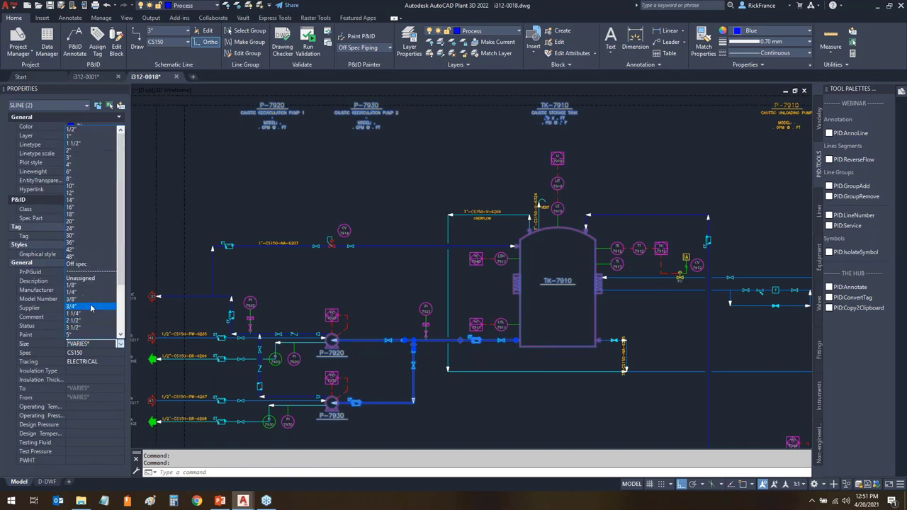
pyautogui.click(88, 163)
pyautogui.press('Escape')
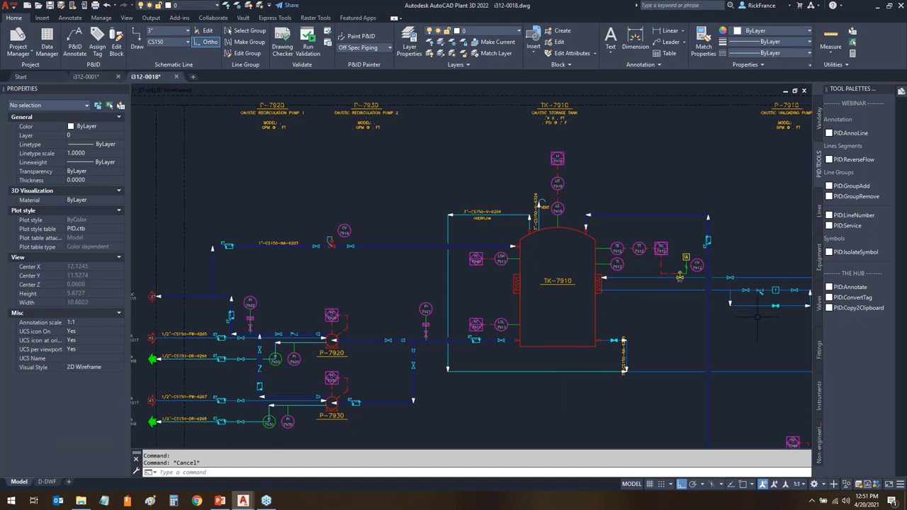
pyautogui.moveTo(837, 275)
pyautogui.mouseDown()
pyautogui.moveTo(861, 311)
pyautogui.moveTo(830, 285)
pyautogui.moveTo(843, 275)
pyautogui.moveTo(849, 305)
pyautogui.moveTo(595, 379)
pyautogui.mouseUp()
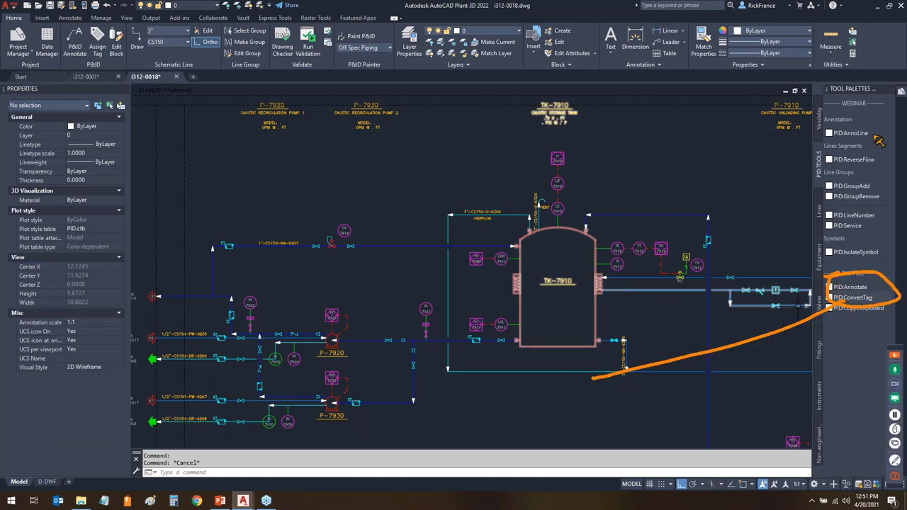
# - Annotate the pump-area lines with tags, including 3"-CS150-NA-6200 and the vertical 3"-CS150-NA-6199 pipe
pyautogui.moveTo(810, 127); pyautogui.dragTo(888, 146)
pyautogui.click(850, 287)
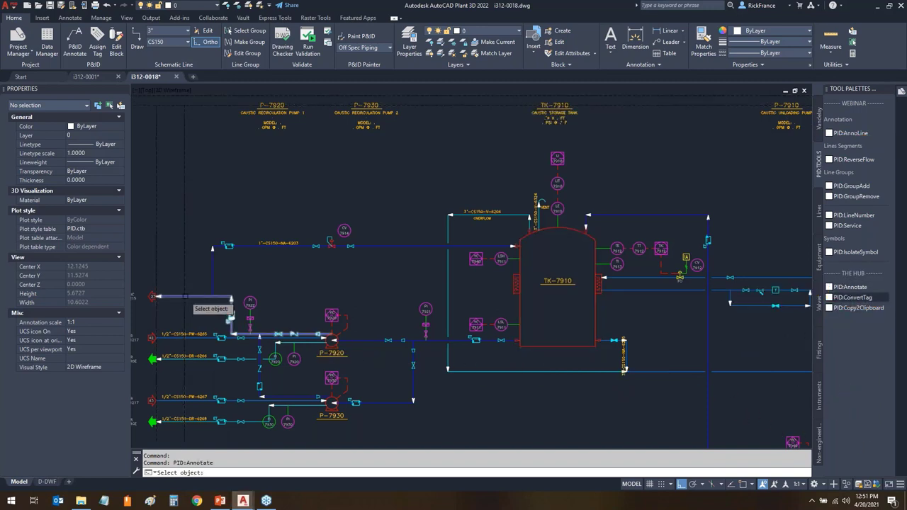
pyautogui.scroll(2, 310, 349)
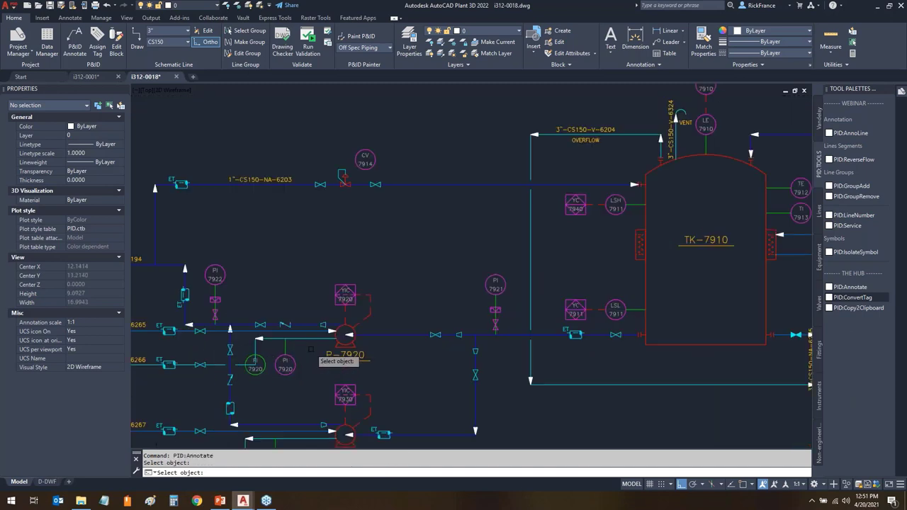
pyautogui.click(401, 335)
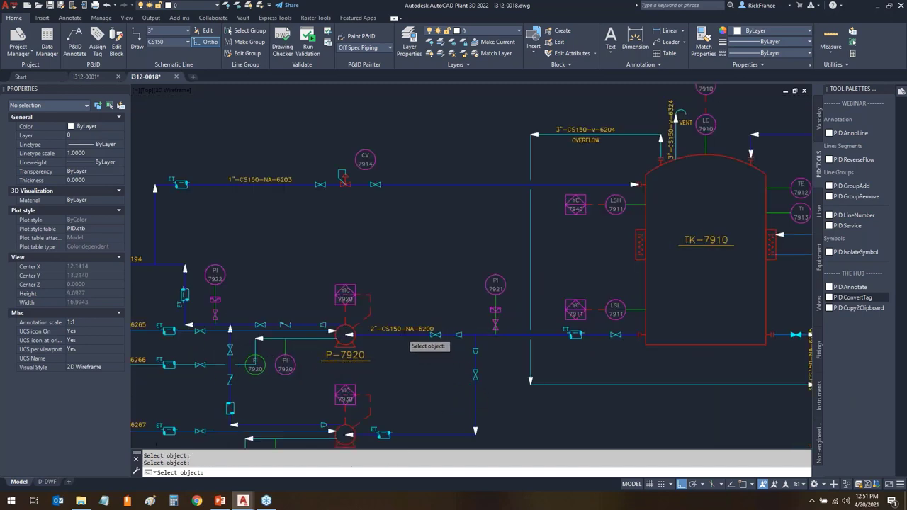
pyautogui.click(435, 430)
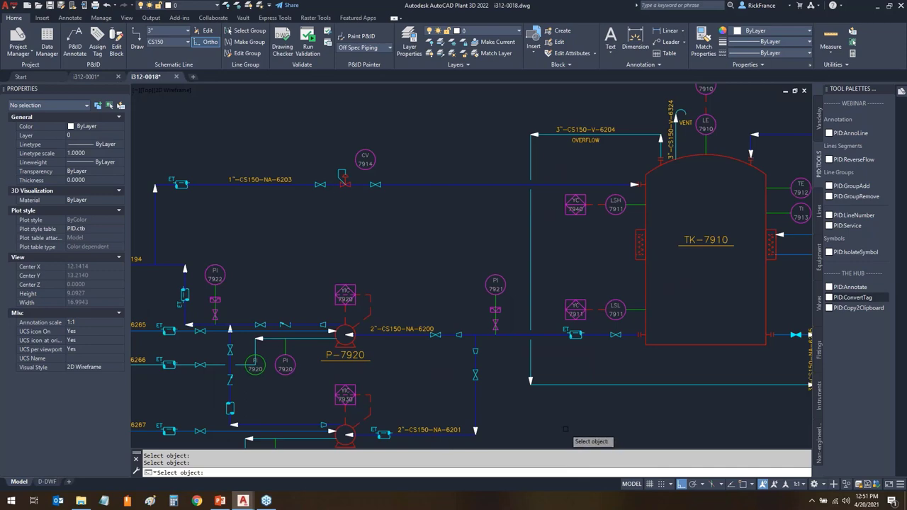
pyautogui.click(530, 335)
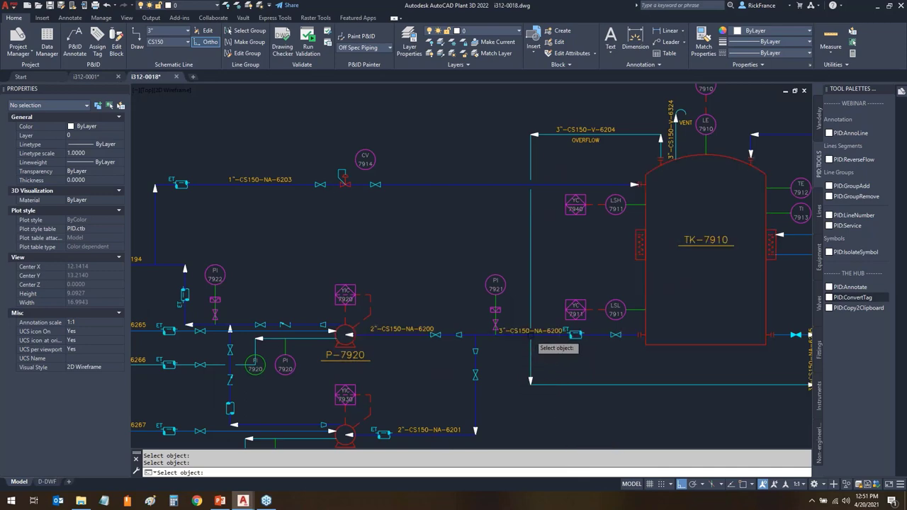
pyautogui.scroll(-2, 567, 400)
pyautogui.moveTo(510, 397); pyautogui.dragTo(187, 328, button='middle')
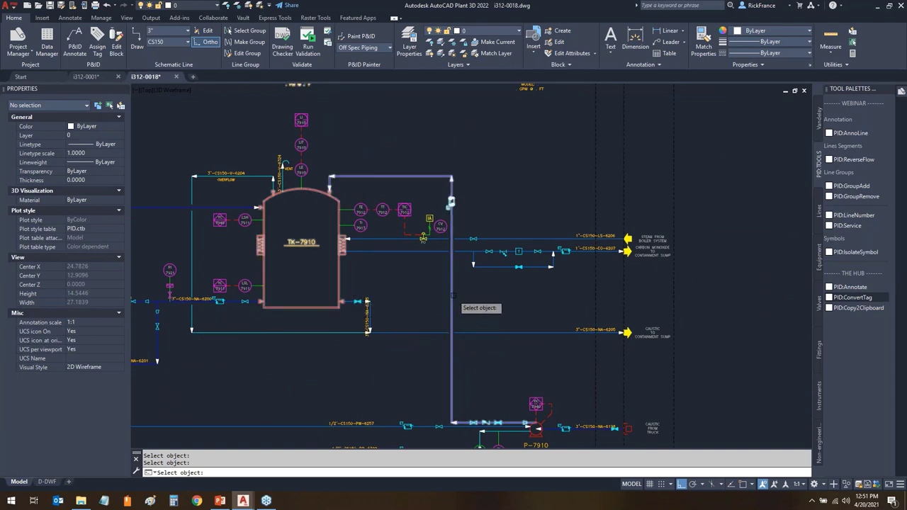
pyautogui.click(453, 295)
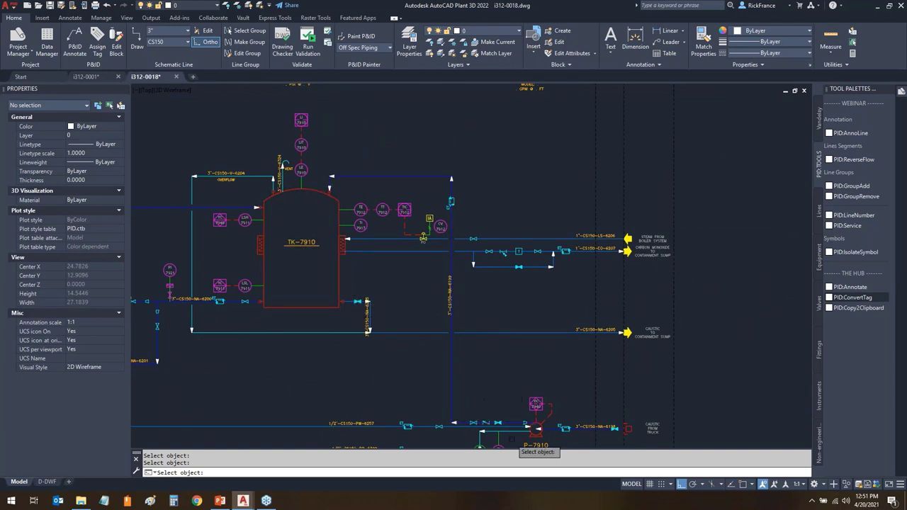
pyautogui.scroll(6, 533, 427)
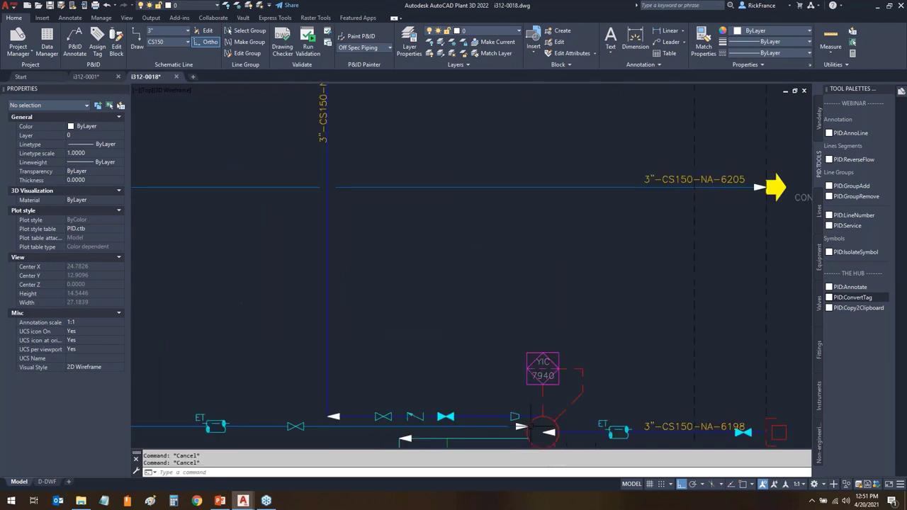
# - Set the 6199 pipe at pump P-7910 to 4" in Properties, then zoom to the whole sheet
pyautogui.click(528, 411)
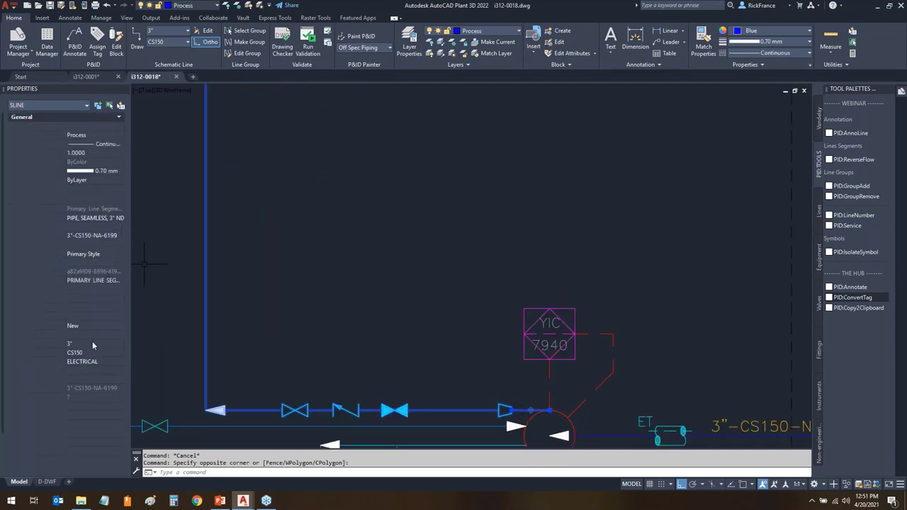
pyautogui.click(120, 344)
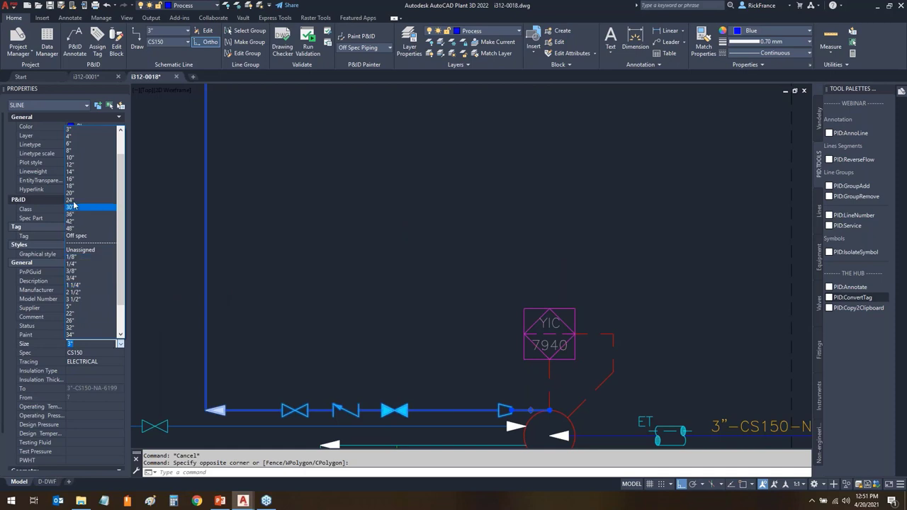
pyautogui.click(73, 136)
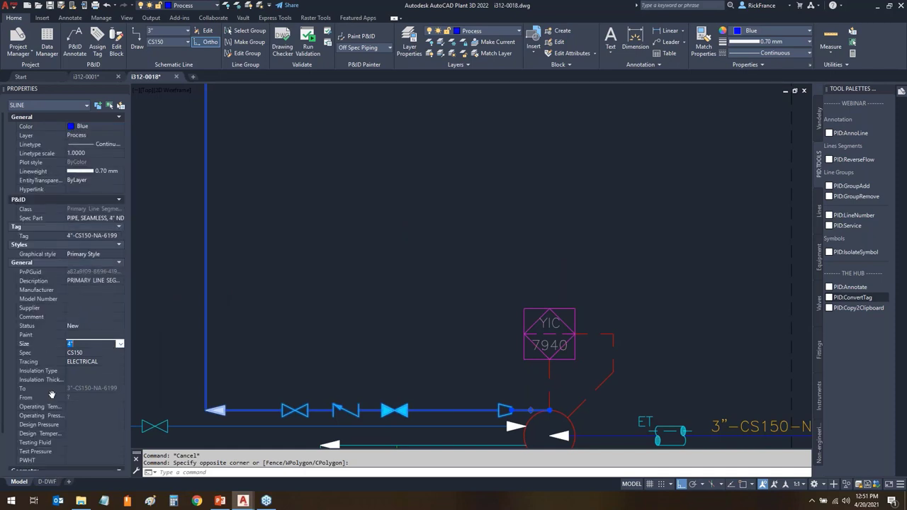
pyautogui.click(43, 357)
pyautogui.press('Escape')
pyautogui.middleClick(492, 334)
pyautogui.middleClick(491, 334)
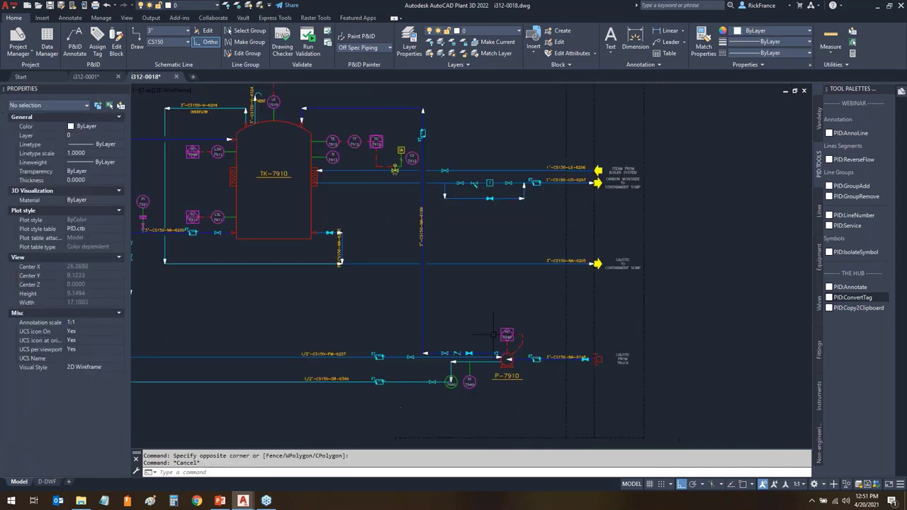
pyautogui.moveTo(287, 339); pyautogui.dragTo(301, 335, button='middle')
pyautogui.scroll(-2, 428, 372)
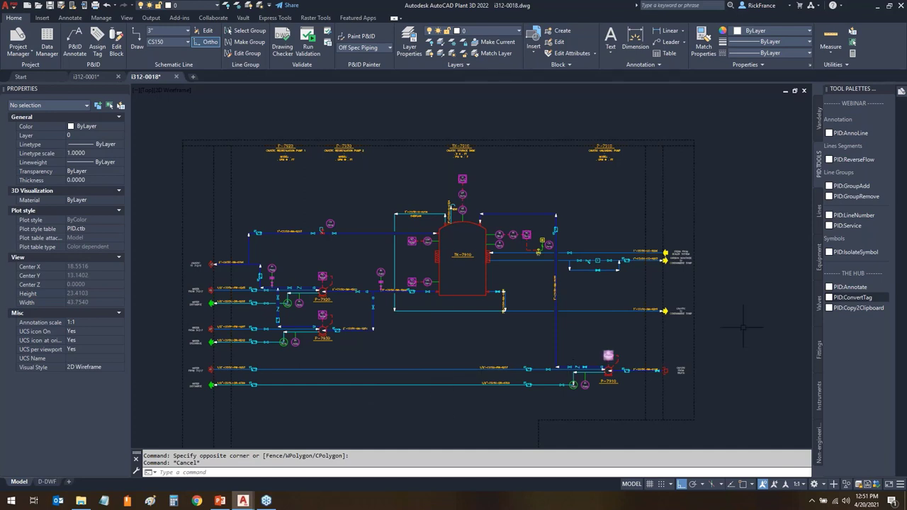
pyautogui.moveTo(834, 282)
pyautogui.mouseDown()
pyautogui.moveTo(845, 261)
pyautogui.moveTo(883, 274)
pyautogui.moveTo(870, 312)
pyautogui.moveTo(833, 309)
pyautogui.moveTo(817, 269)
pyautogui.mouseUp()
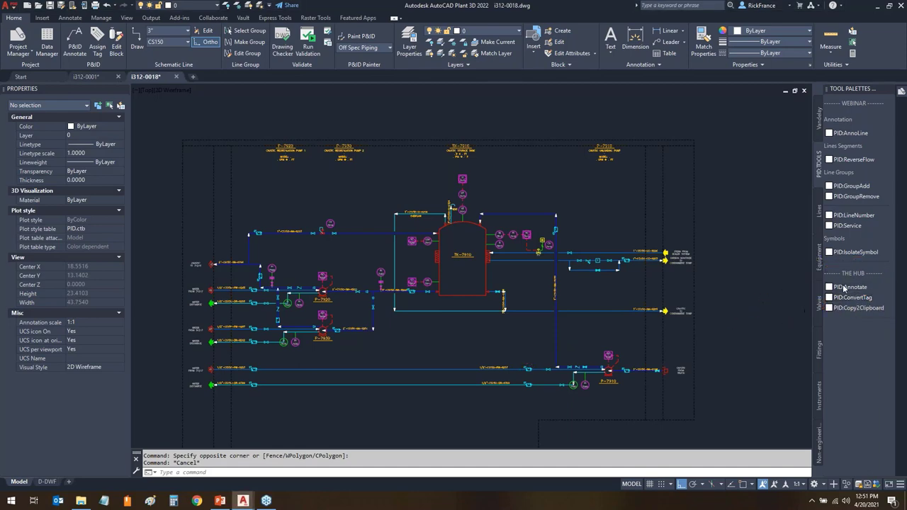
# - Start PID:Annotate from the tool palette, then cancel it
pyautogui.click(850, 287)
pyautogui.scroll(5, 280, 312)
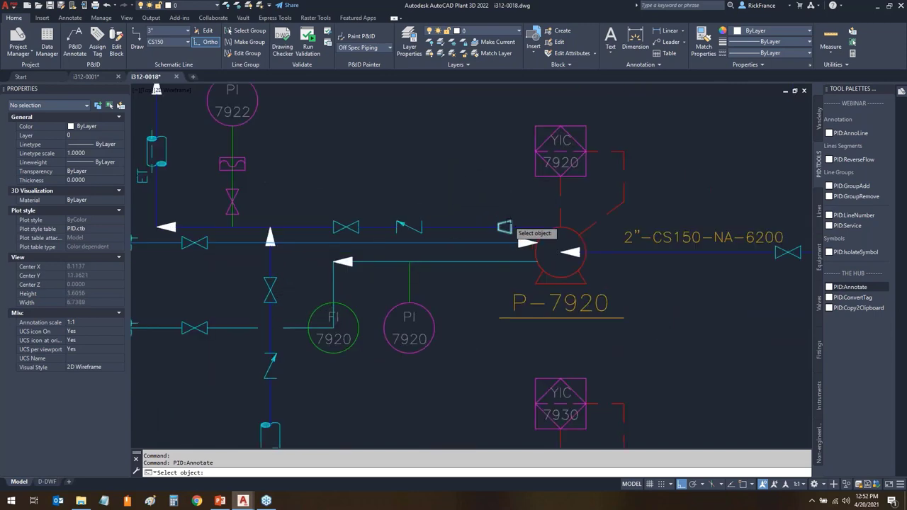
pyautogui.scroll(-5, 472, 336)
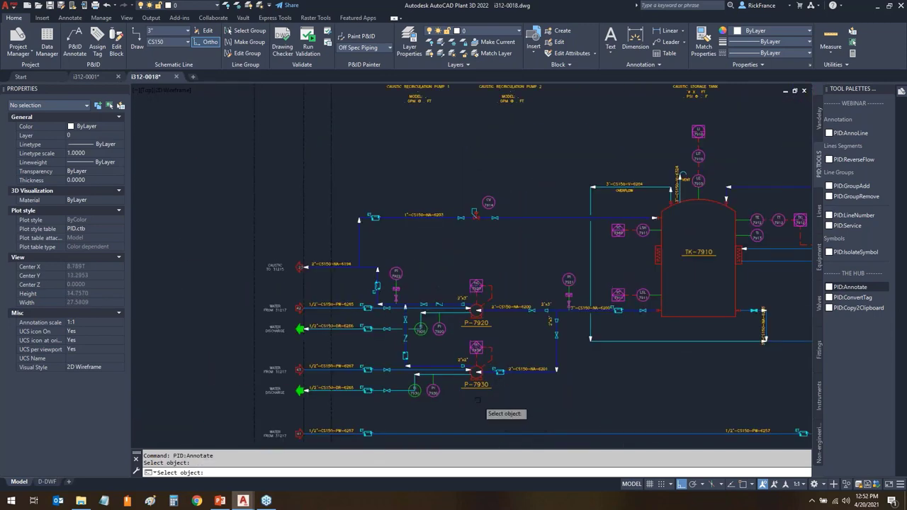
pyautogui.scroll(4, 474, 396)
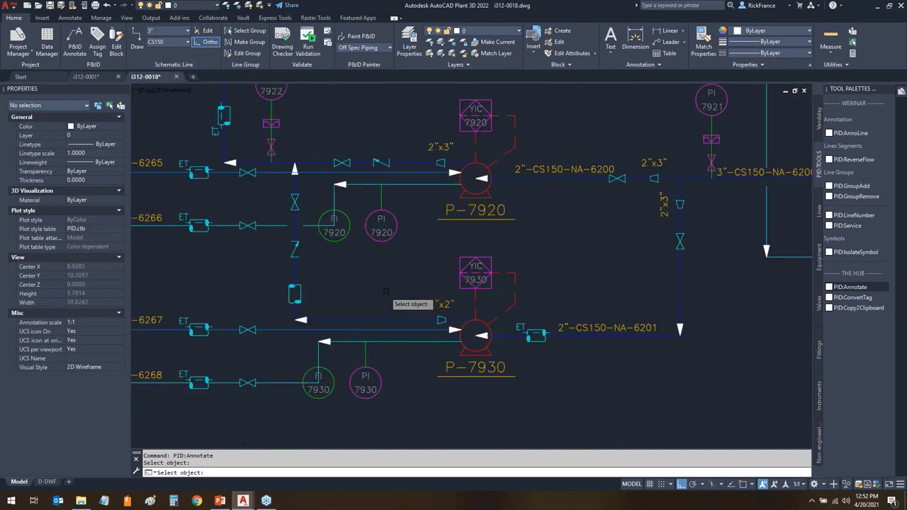
pyautogui.press('Escape')
# - Resize the 2"-CS150-NA-6202 line feeding pump P-7930 to 3" in Properties
pyautogui.click(452, 319)
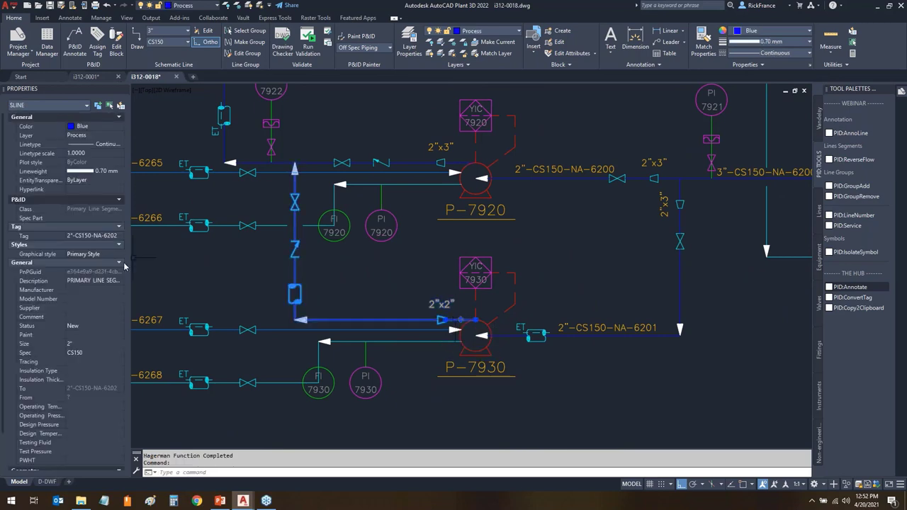
pyautogui.click(84, 344)
pyautogui.click(120, 344)
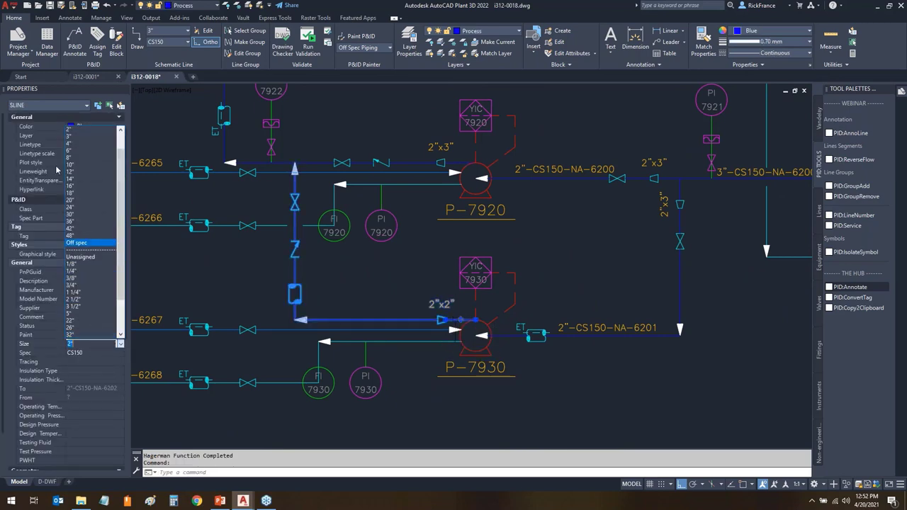
pyautogui.click(85, 140)
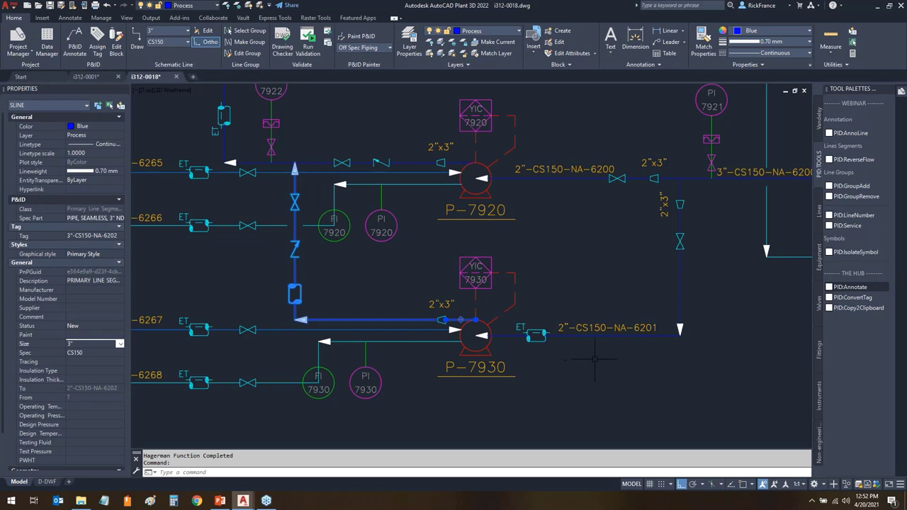
pyautogui.press('Escape')
pyautogui.scroll(-5, 653, 162)
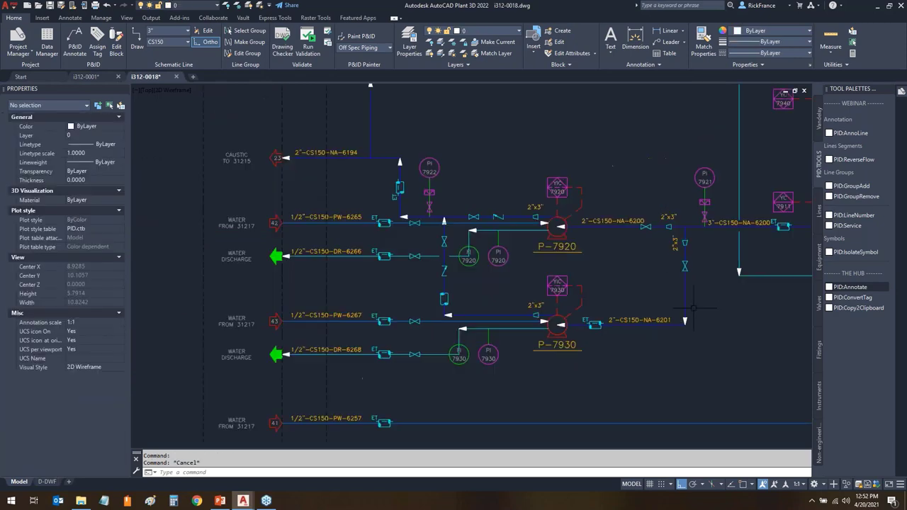
pyautogui.scroll(4, 441, 345)
pyautogui.scroll(3, 441, 345)
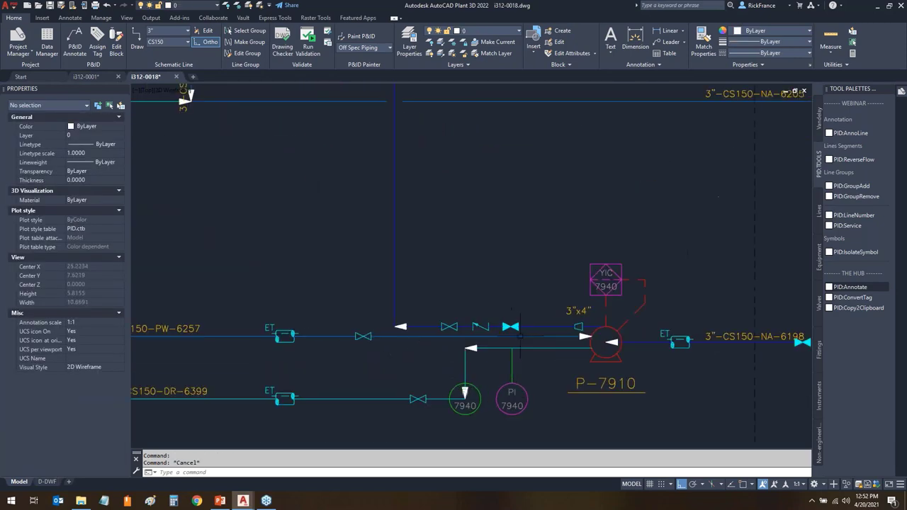
pyautogui.scroll(-6, 430, 324)
pyautogui.scroll(-1, 766, 245)
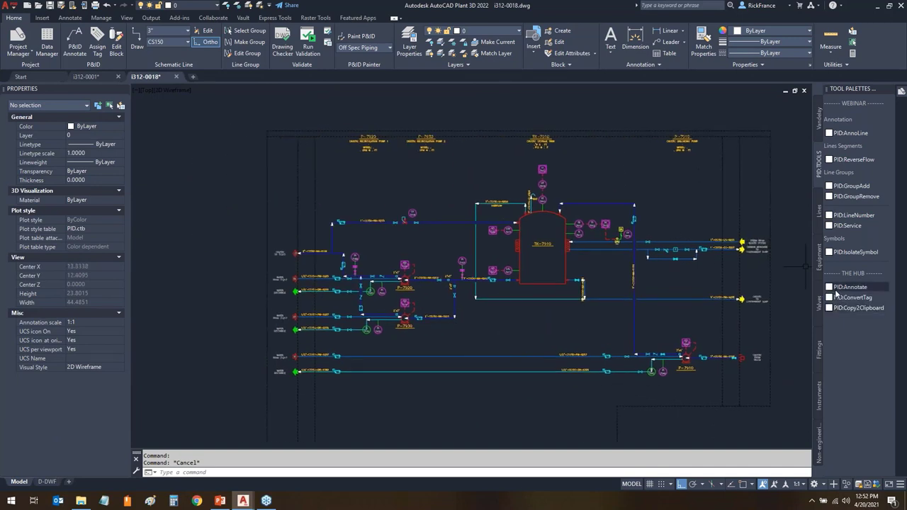
# - Annotate the process-line valves, including the unlabelled 2" valve, with sizes and V-? tags, then zoom extents
pyautogui.click(851, 287)
pyautogui.scroll(5, 374, 282)
pyautogui.click(397, 338)
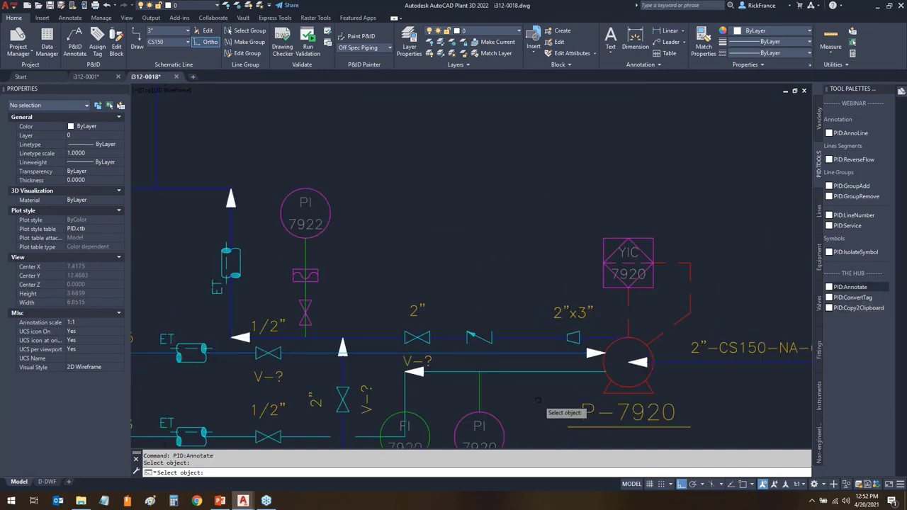
pyautogui.scroll(-5, 506, 387)
pyautogui.moveTo(437, 213); pyautogui.dragTo(435, 230, button='middle')
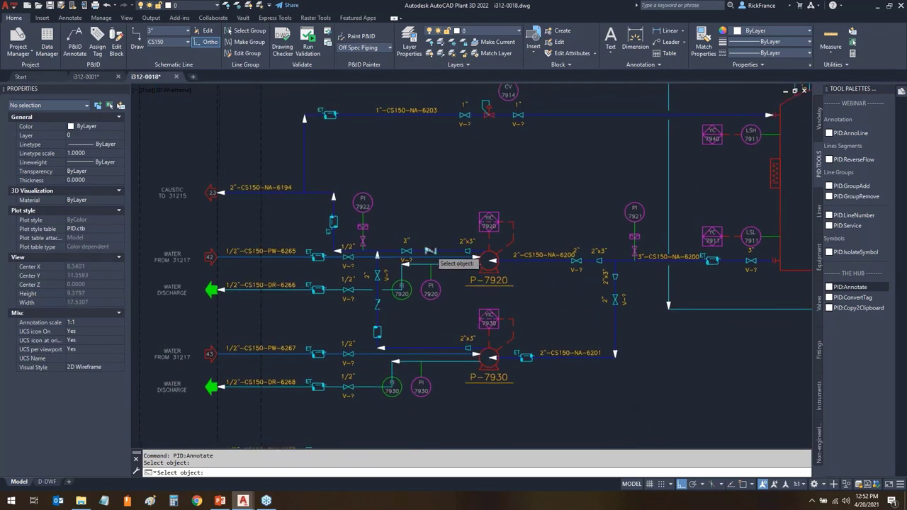
pyautogui.click(430, 251)
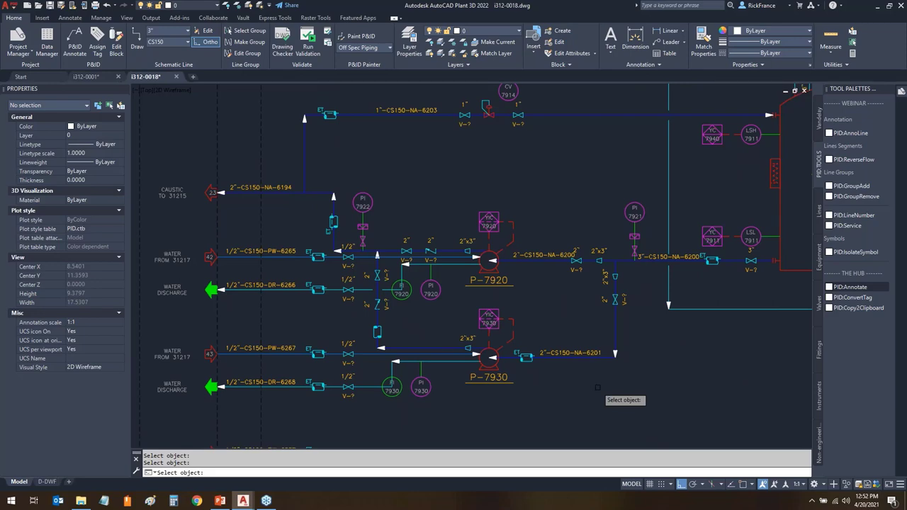
pyautogui.press('Escape')
pyautogui.scroll(-2, 597, 388)
pyautogui.scroll(-3, 418, 326)
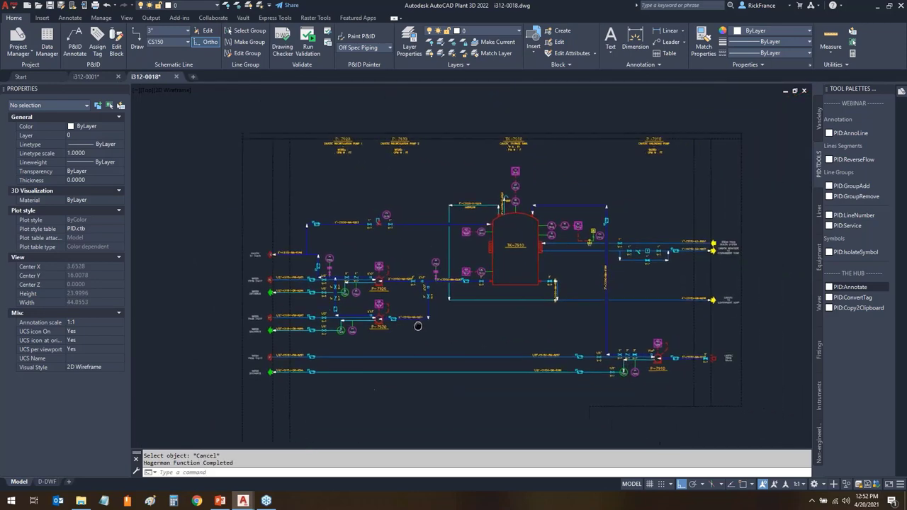
pyautogui.scroll(2, 695, 378)
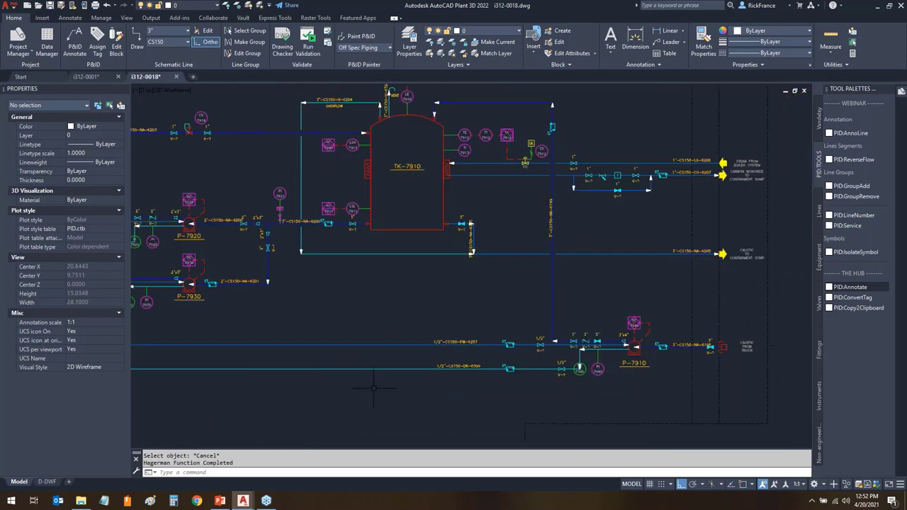
pyautogui.middleClick(340, 289)
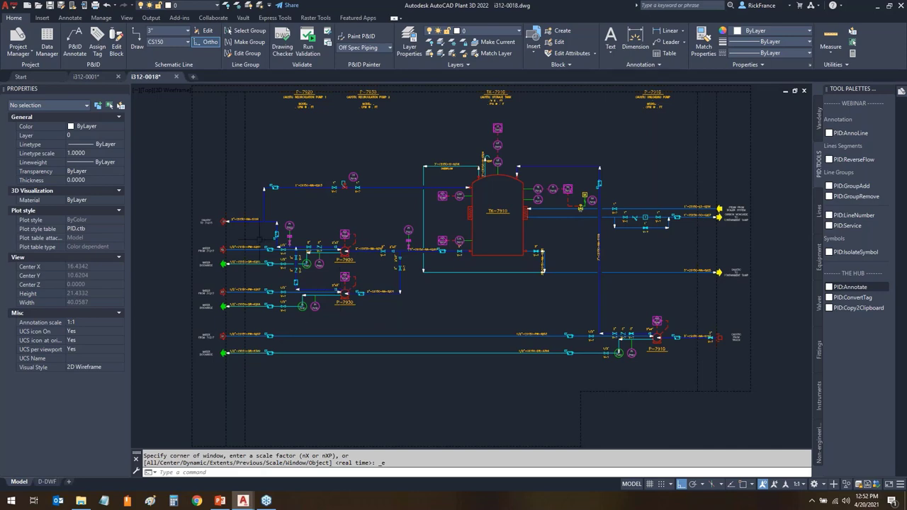
pyautogui.scroll(6, 276, 250)
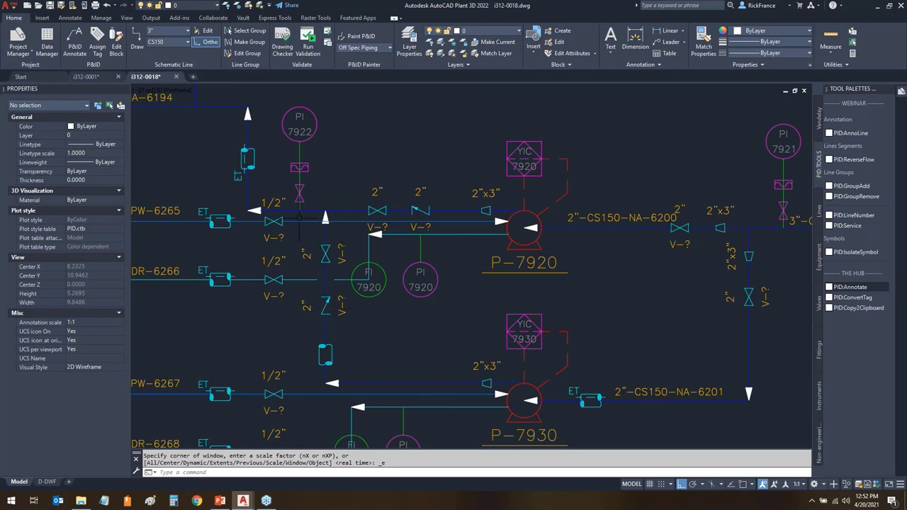
# - In the Data Manager, list the Hand Valves and start an export of their data
pyautogui.click(47, 41)
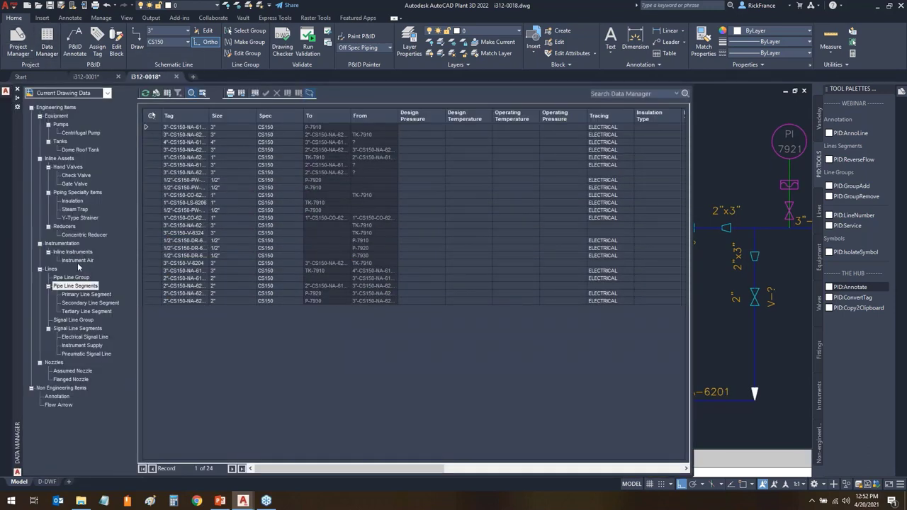
pyautogui.click(65, 167)
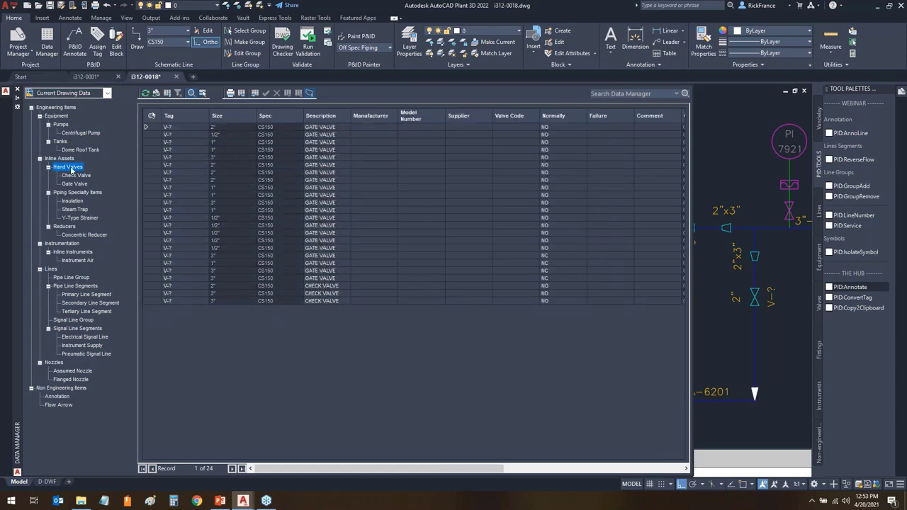
pyautogui.rightClick(71, 170)
pyautogui.click(99, 186)
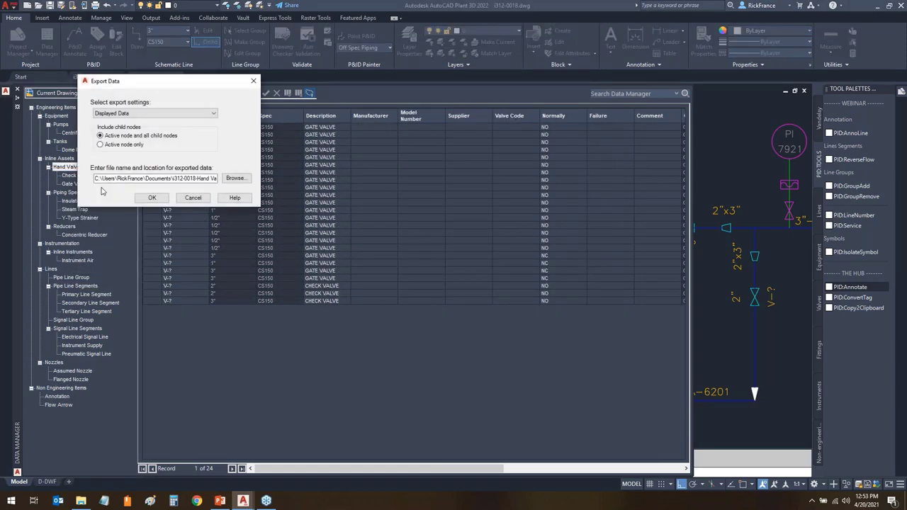
# - Export to i312-0018-Hand Valves.xls on the Student (S:) drive, active node only
pyautogui.click(233, 179)
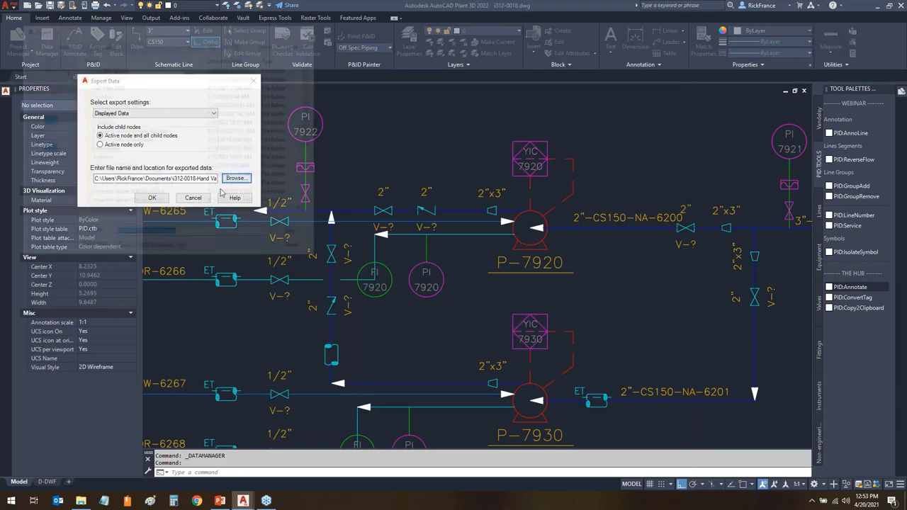
pyautogui.click(135, 44)
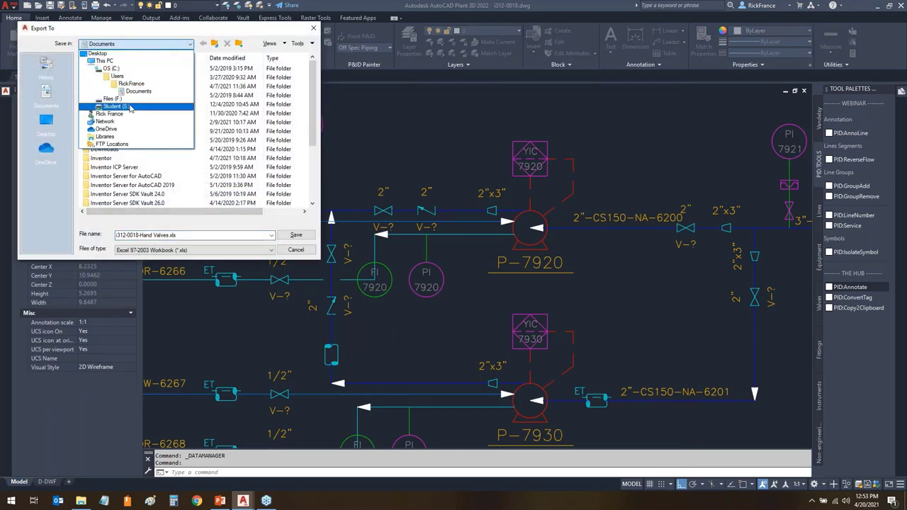
pyautogui.click(130, 106)
pyautogui.click(296, 234)
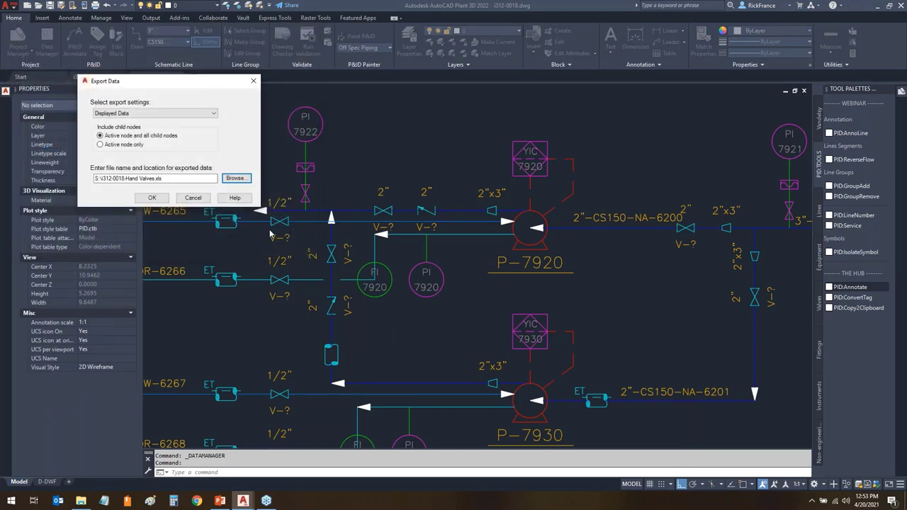
pyautogui.click(101, 144)
pyautogui.click(151, 197)
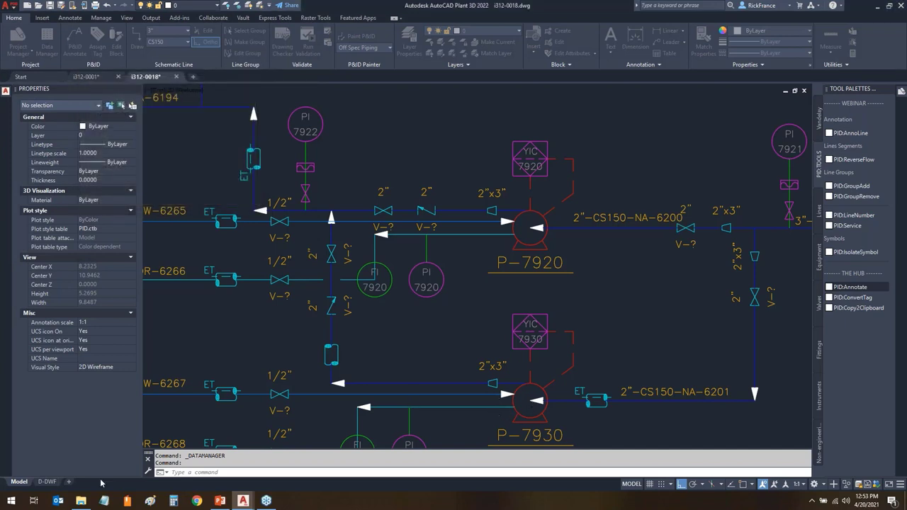
# - Open i312-0018-Hand Valves.xls from the Student (S:) drive in Excel
pyautogui.click(80, 500)
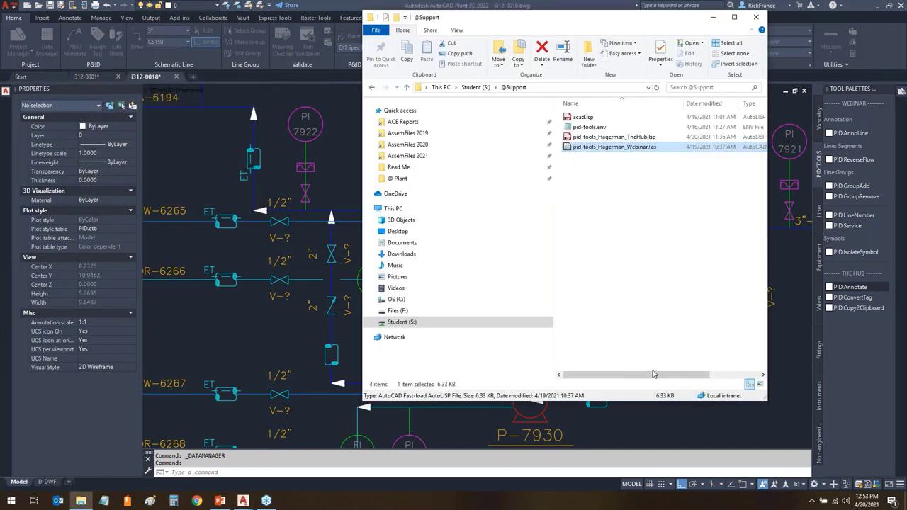
pyautogui.click(402, 323)
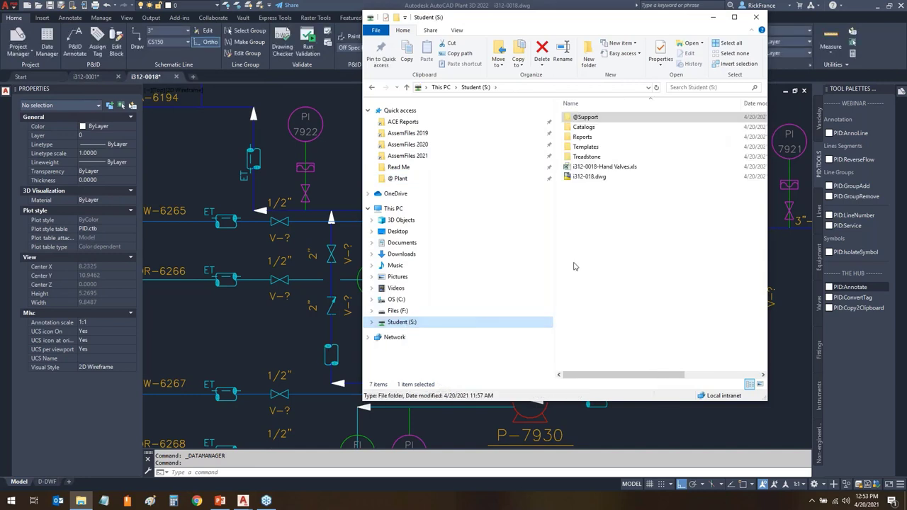
pyautogui.doubleClick(605, 170)
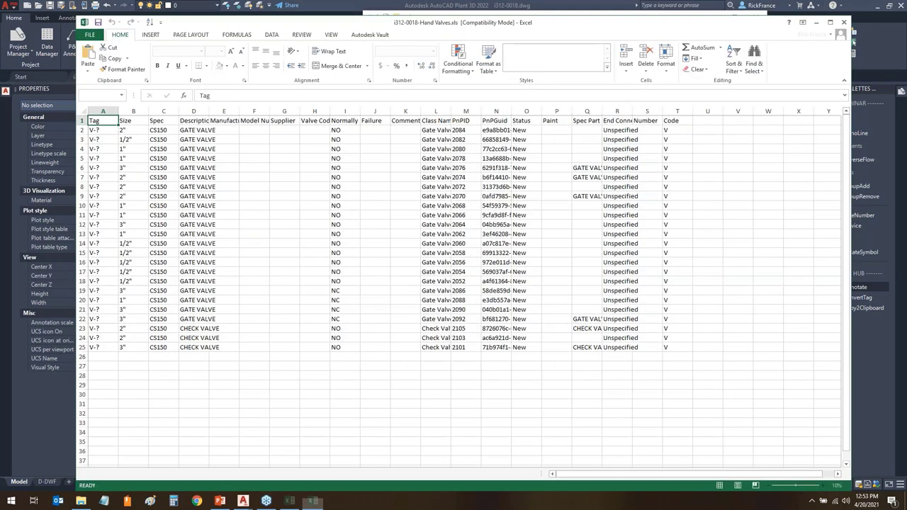
# - Autofit column R to its End Connections heading, then enter 100 in S2 and =S2+1 in S3
pyautogui.moveTo(630, 110); pyautogui.dragTo(630, 111)
pyautogui.doubleClick(630, 111)
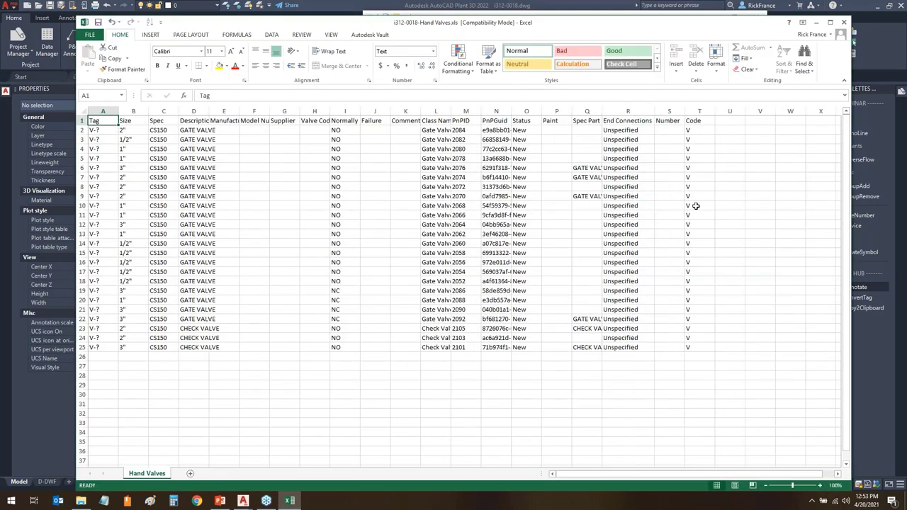
pyautogui.click(670, 131)
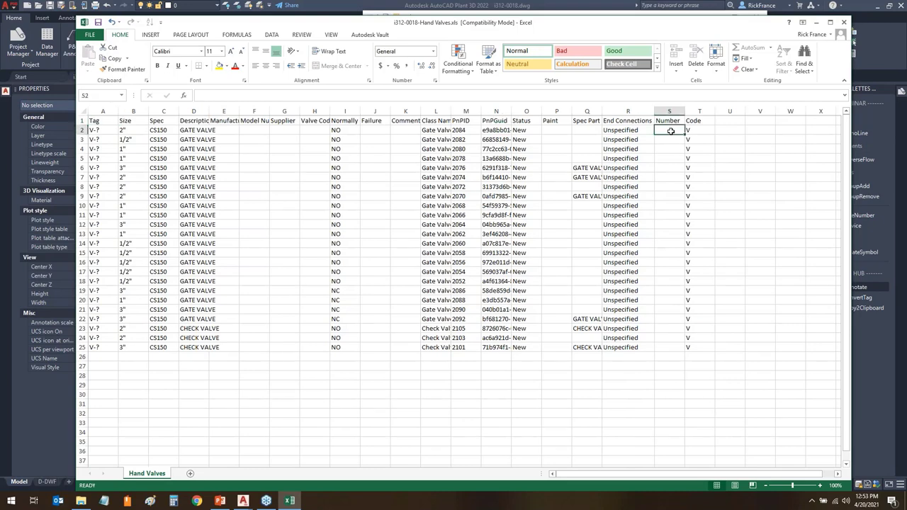
pyautogui.write('100')
pyautogui.press('Return')
pyautogui.write('=')
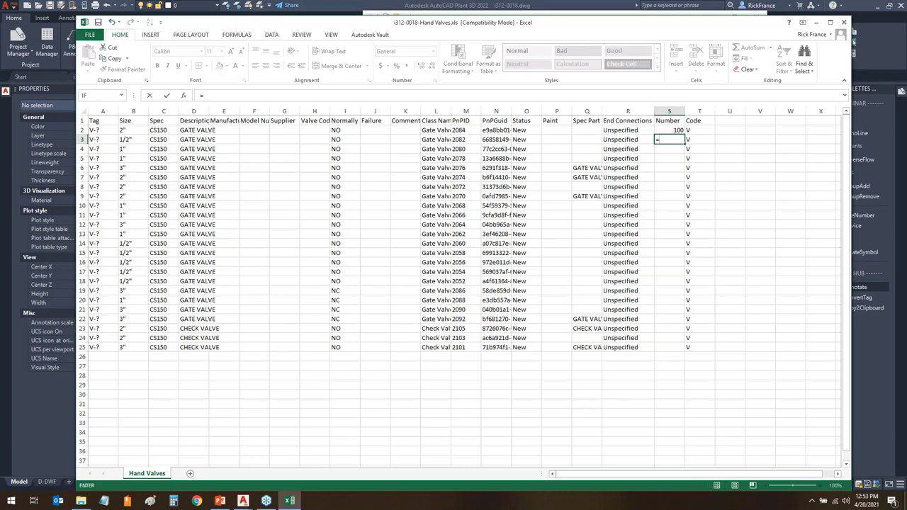
pyautogui.click(678, 130)
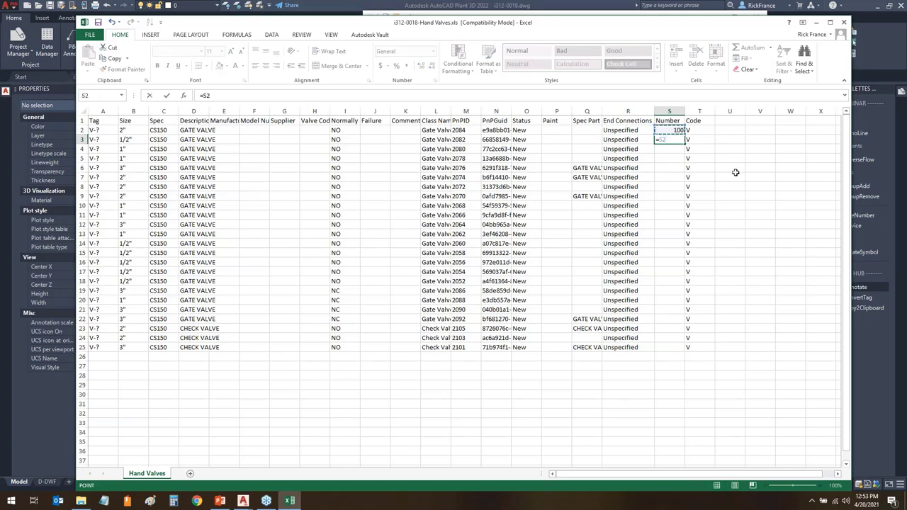
pyautogui.press('Return')
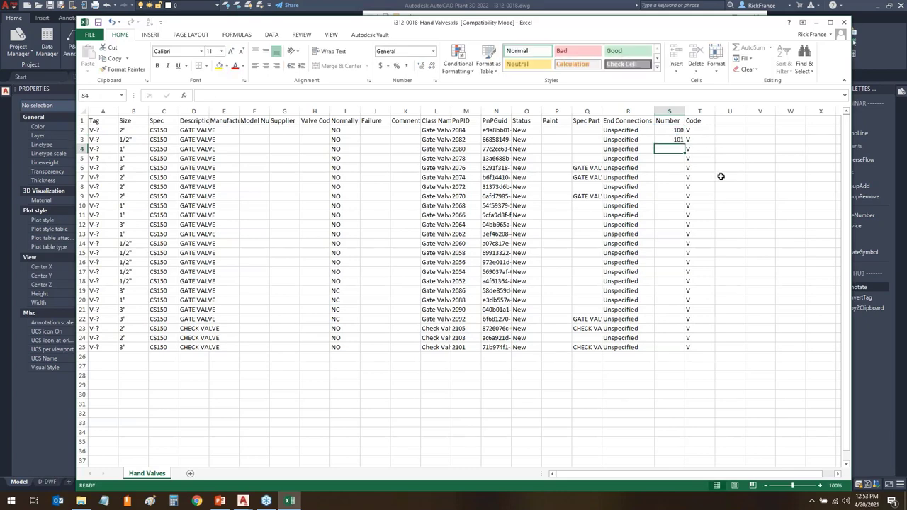
# - Copy the S3 formula into S4:S25 so numbers run to 123, then close the workbook
pyautogui.click(677, 138)
pyautogui.hotkey('ctrl', 'c')
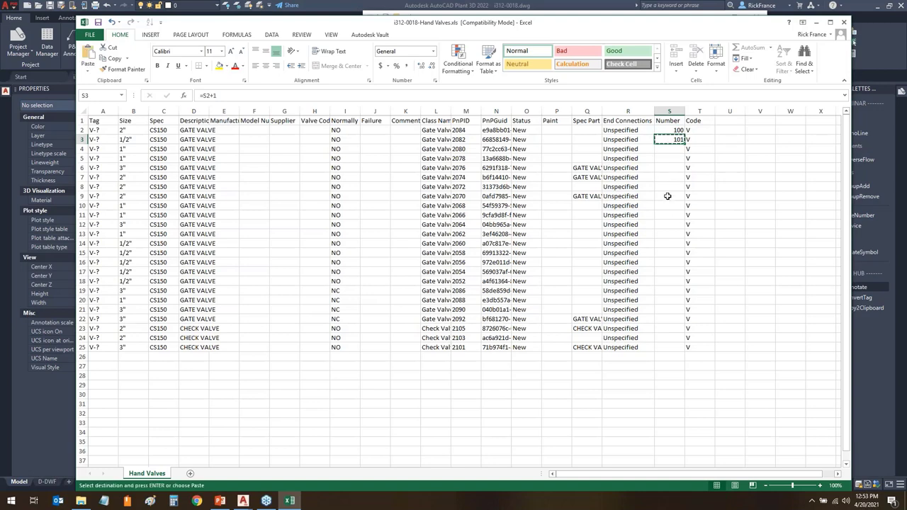
pyautogui.click(667, 149)
pyautogui.keyDown('shift'); pyautogui.click(668, 347); pyautogui.keyUp('shift')
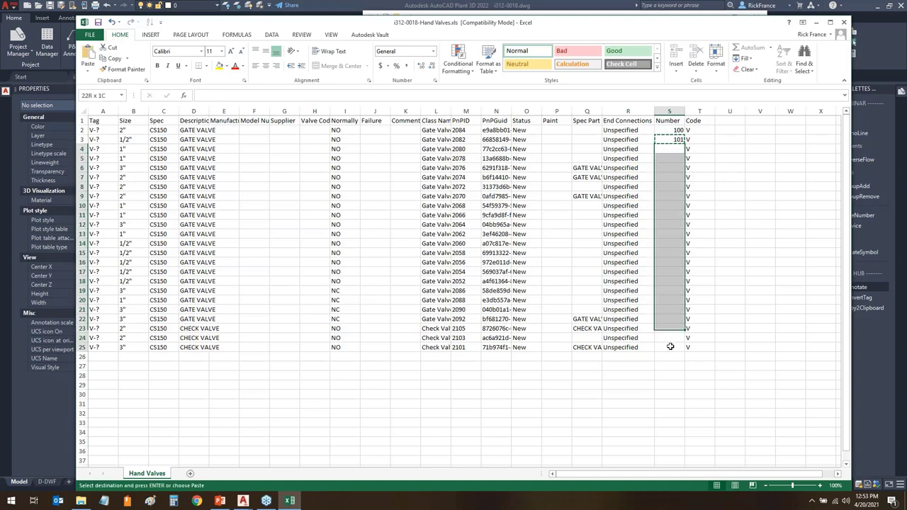
pyautogui.hotkey('ctrl', 'v')
pyautogui.press('Escape')
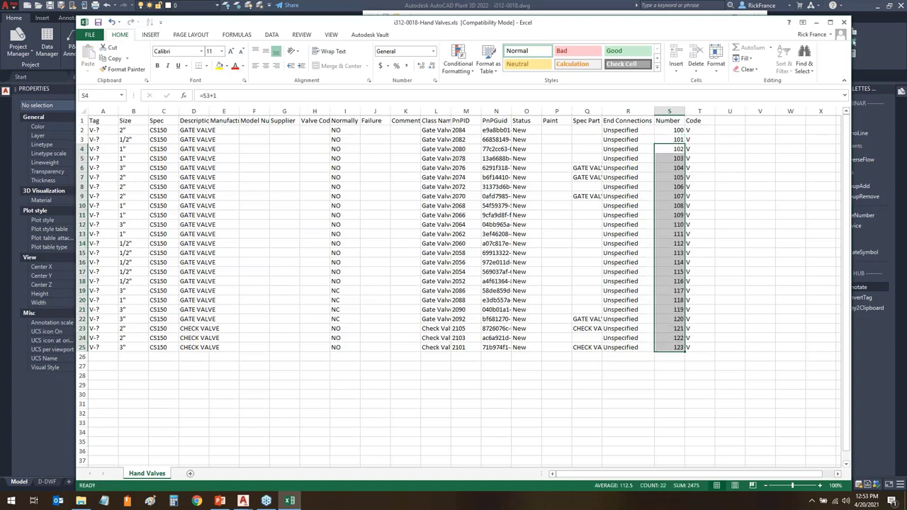
pyautogui.click(819, 355)
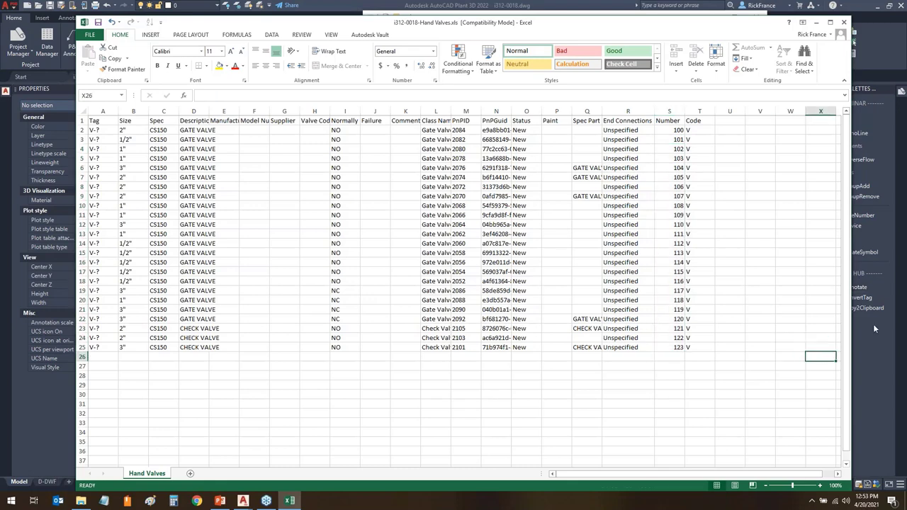
pyautogui.click(845, 23)
# - Save the workbook and import i312-0018-Hand Valves.xls from S: into the Hand Valves node
pyautogui.click(427, 265)
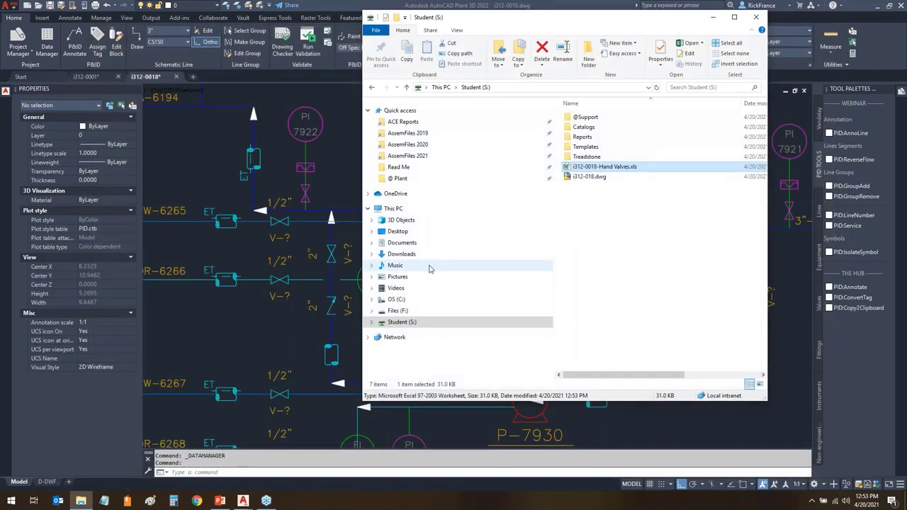
pyautogui.click(128, 146)
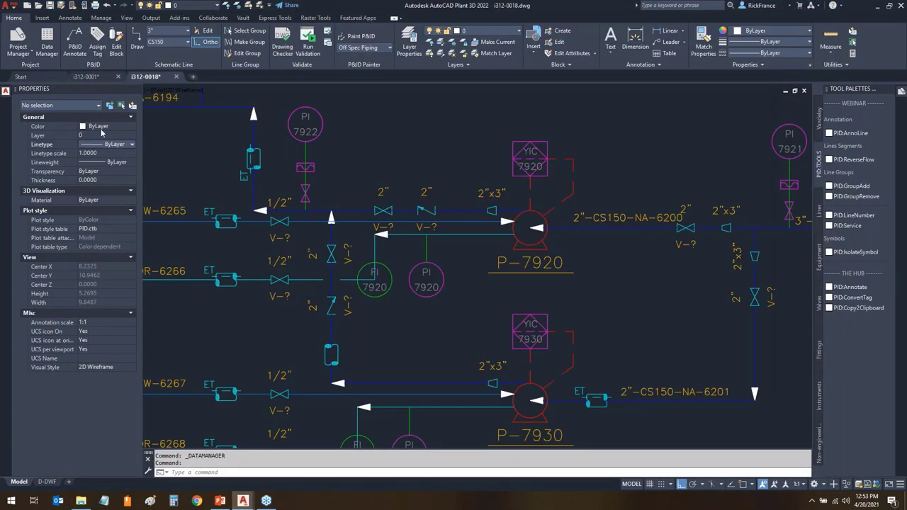
pyautogui.rightClick(65, 167)
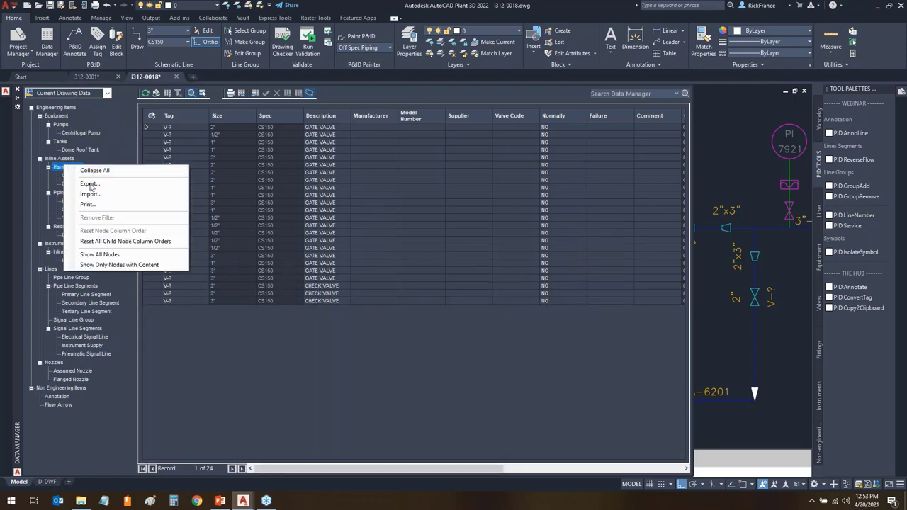
pyautogui.click(91, 191)
pyautogui.click(474, 148)
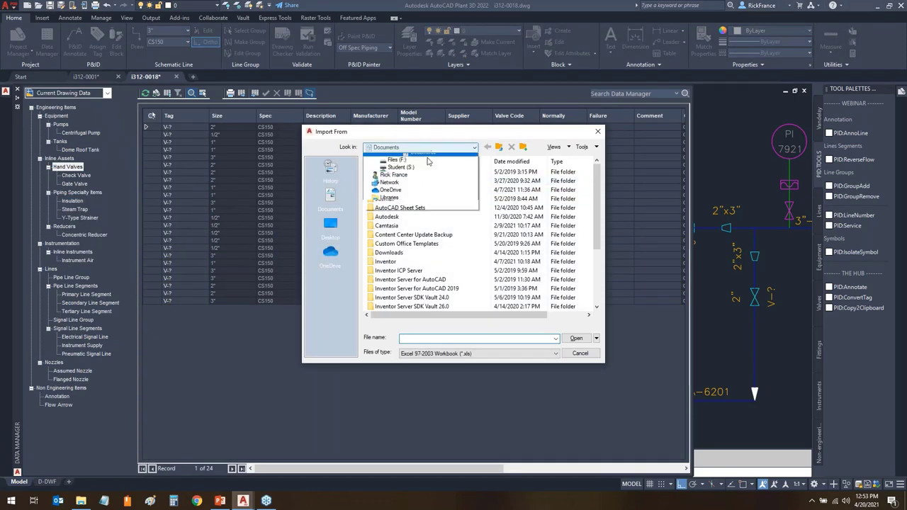
pyautogui.click(424, 211)
pyautogui.click(407, 217)
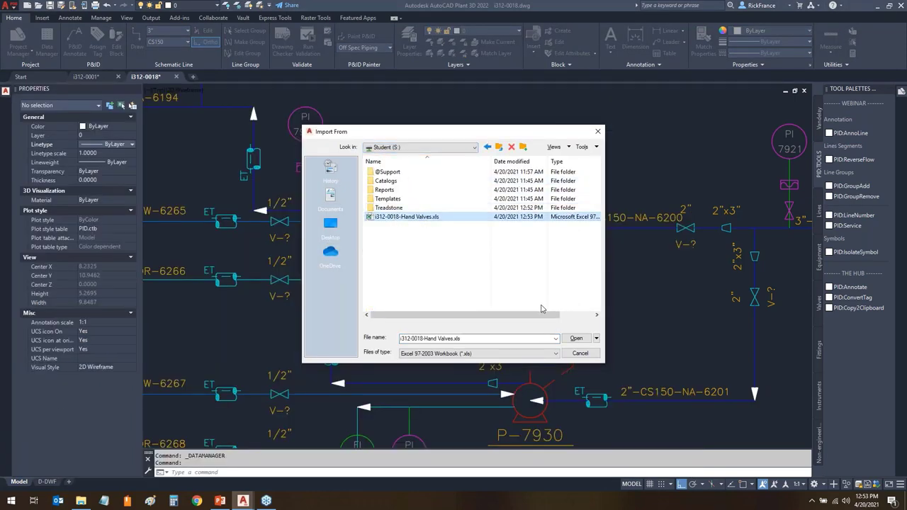
pyautogui.click(576, 341)
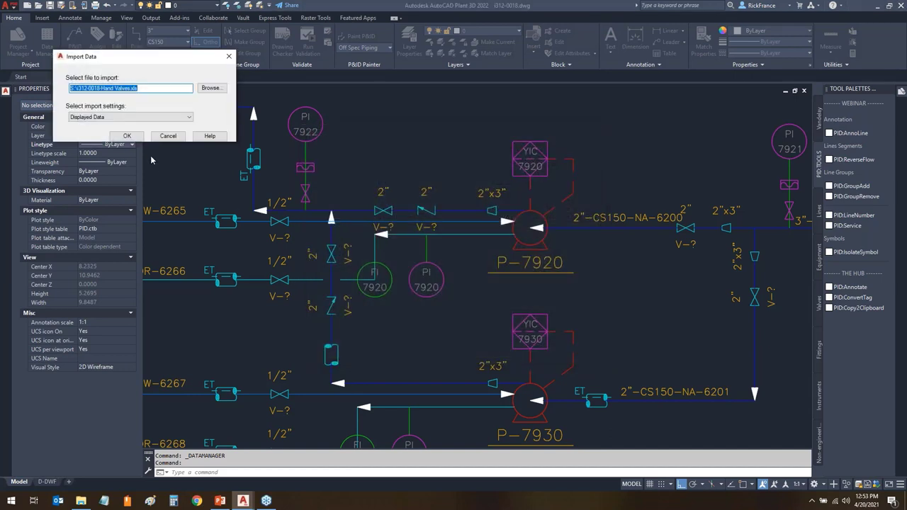
pyautogui.click(127, 136)
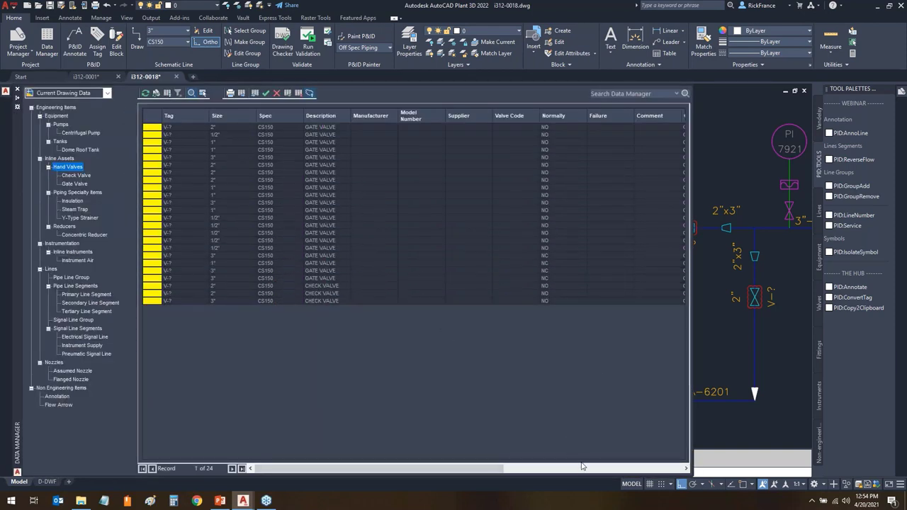
pyautogui.click(583, 467)
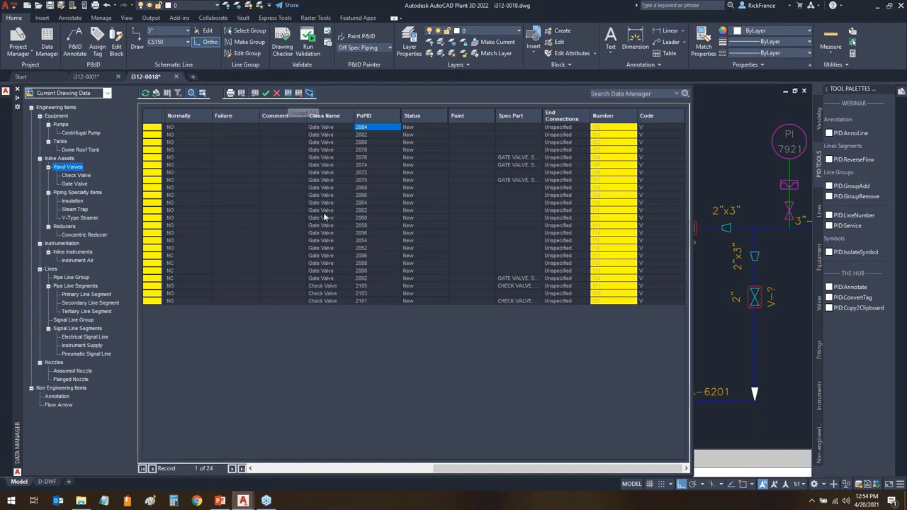
# - Close the Data Manager, check the renumbered valves, and zoom to the full P&ID sheet
pyautogui.hotkey('ctrl', '4')
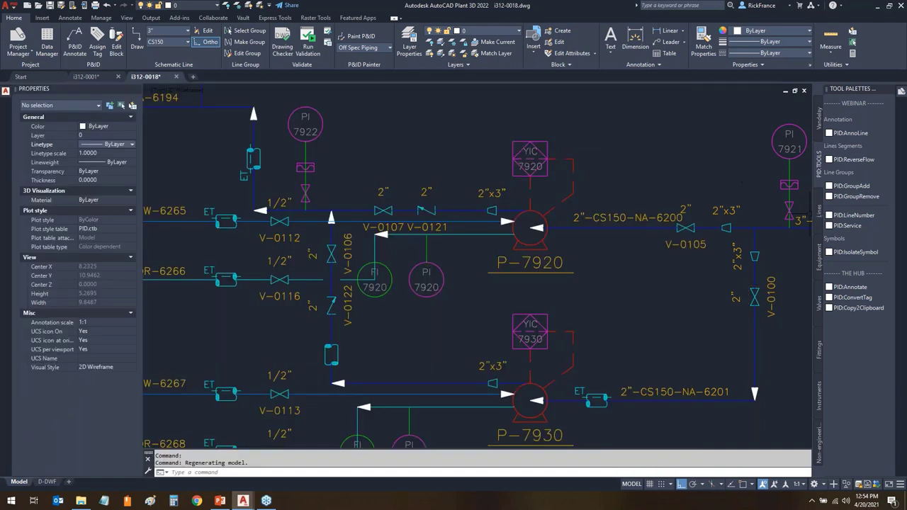
pyautogui.press('Escape')
pyautogui.scroll(4, 280, 251)
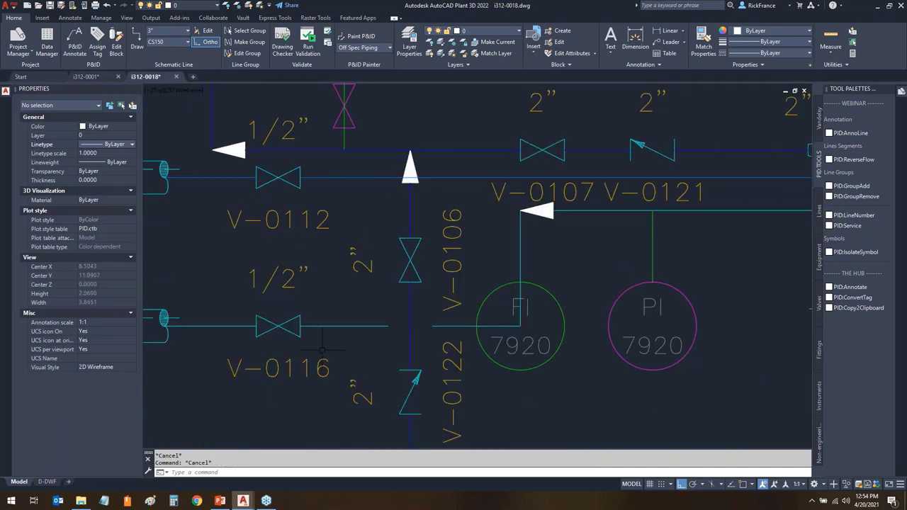
pyautogui.scroll(-5, 322, 350)
pyautogui.moveTo(536, 206); pyautogui.dragTo(569, 251, button='middle')
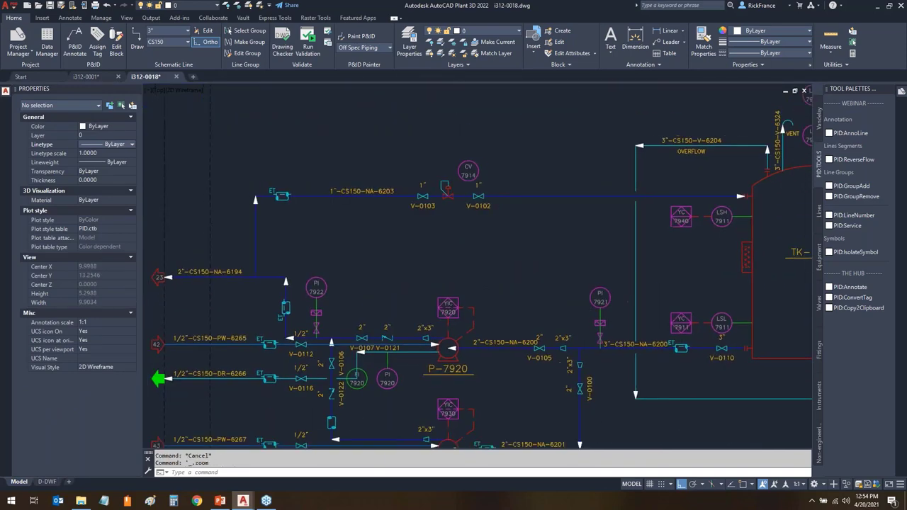
pyautogui.middleClick(586, 387)
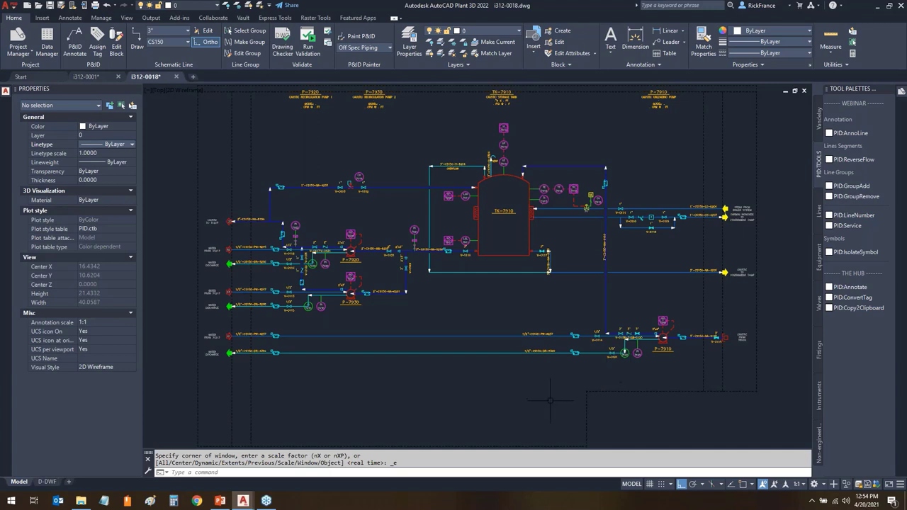
# - Quick Select block references whose Name wildcard-matches 'ID*'
pyautogui.click(133, 107)
pyautogui.click(482, 221)
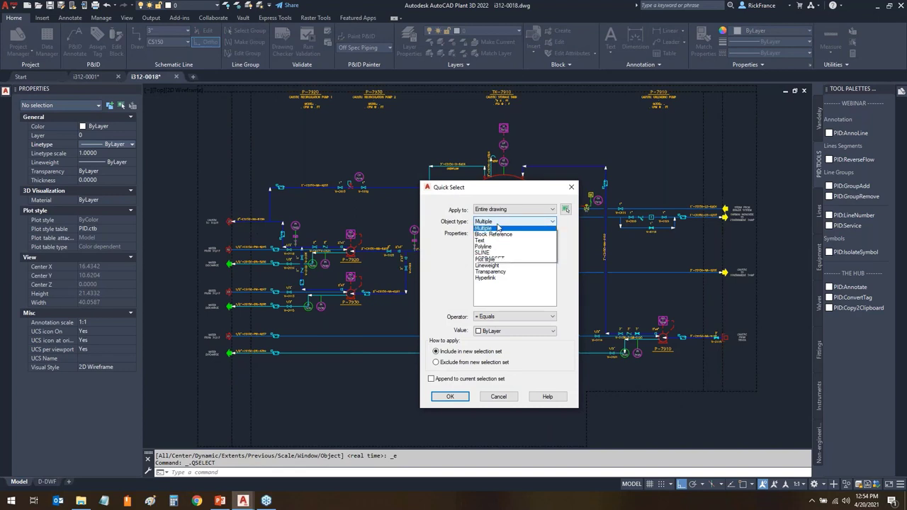
pyautogui.click(500, 241)
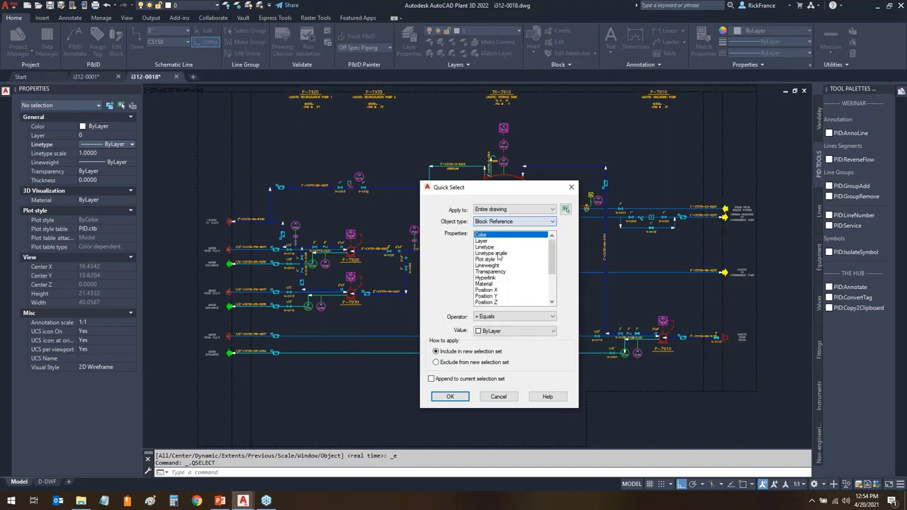
pyautogui.click(499, 318)
pyautogui.click(560, 284)
pyautogui.scroll(-3, 510, 277)
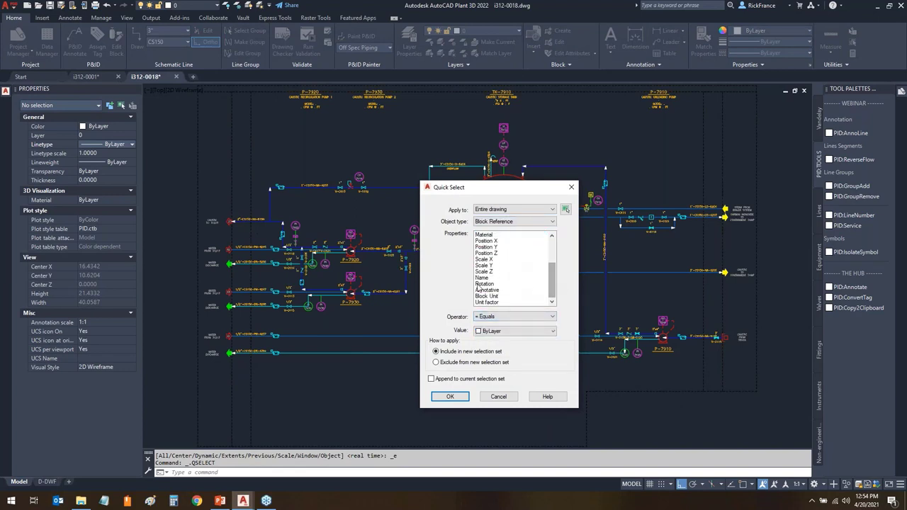
pyautogui.click(483, 278)
pyautogui.click(499, 316)
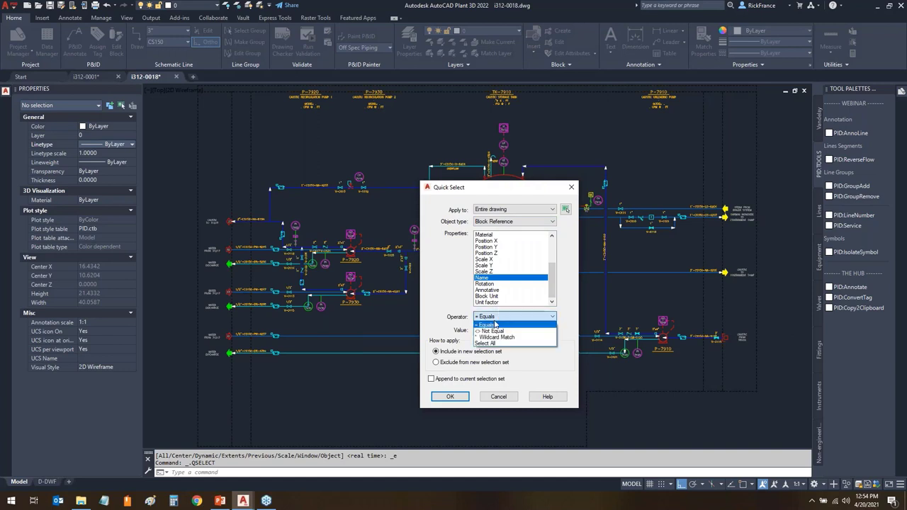
pyautogui.click(482, 345)
pyautogui.click(484, 330)
pyautogui.write('ID*')
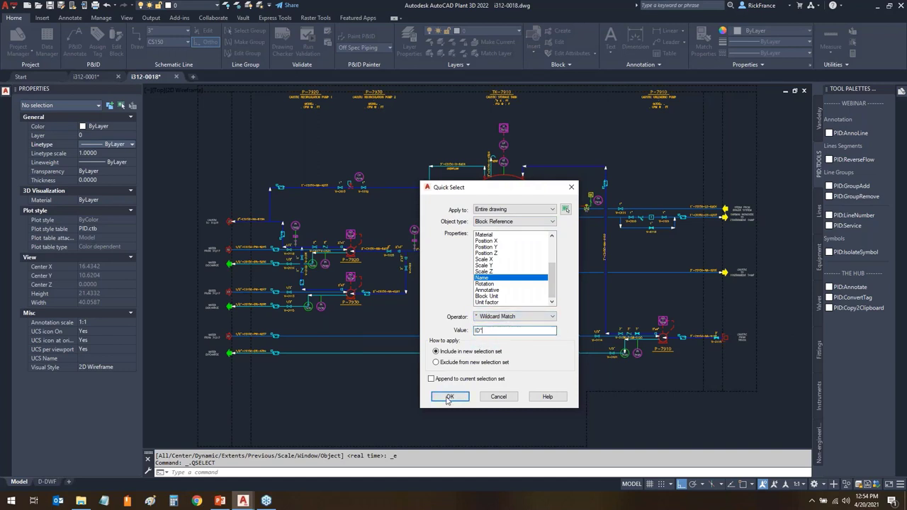
pyautogui.click(449, 398)
# - Isolate the selected ID blocks so only they are displayed
pyautogui.rightClick(448, 305)
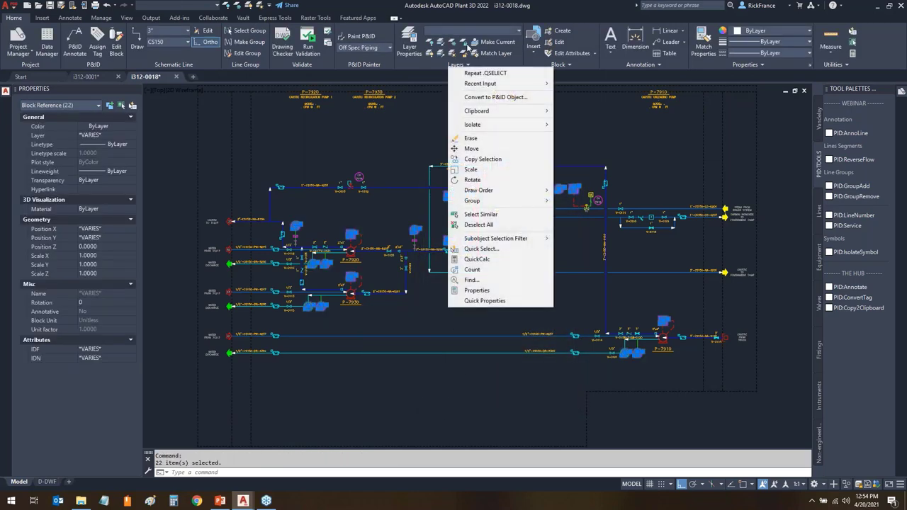
pyautogui.moveTo(481, 126)
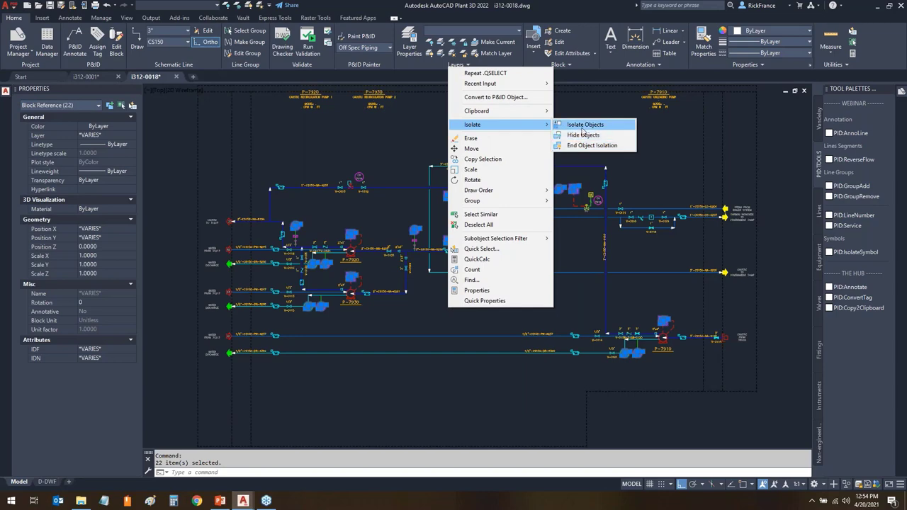
pyautogui.click(582, 124)
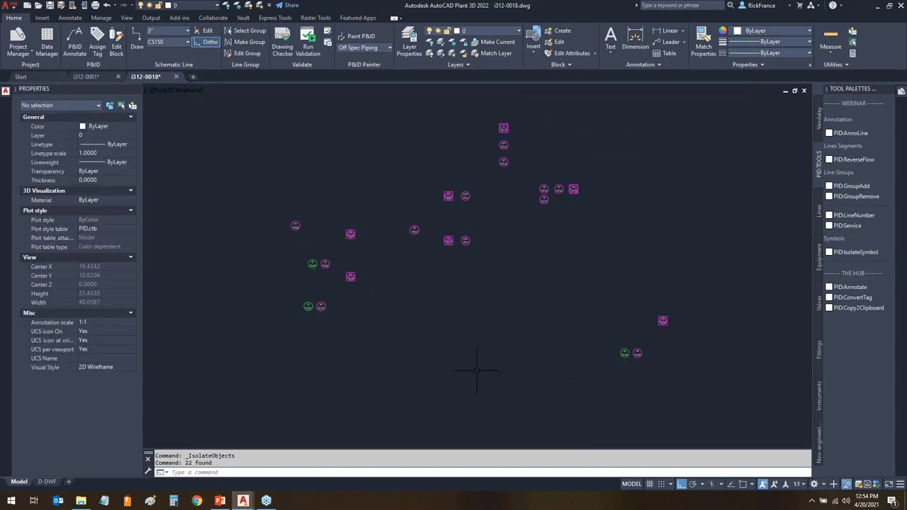
pyautogui.scroll(-1, 626, 276)
pyautogui.scroll(1, 729, 159)
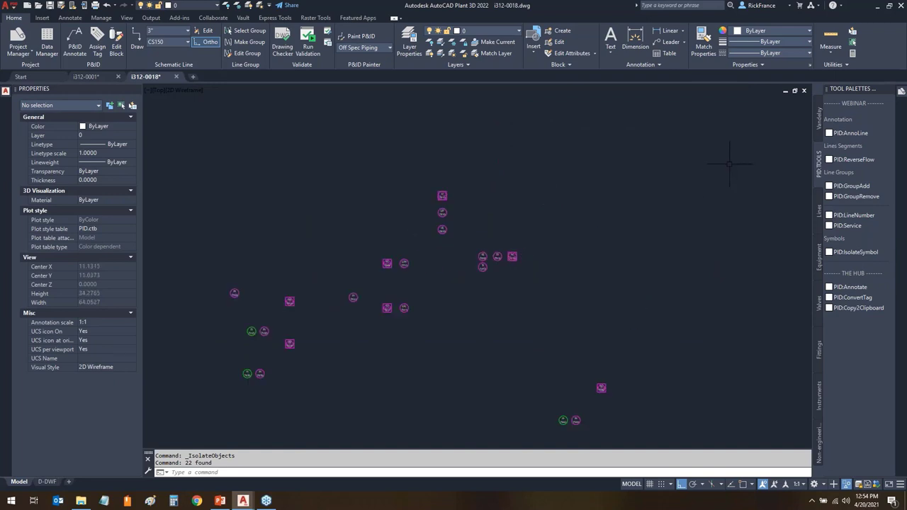
pyautogui.scroll(-1, 658, 212)
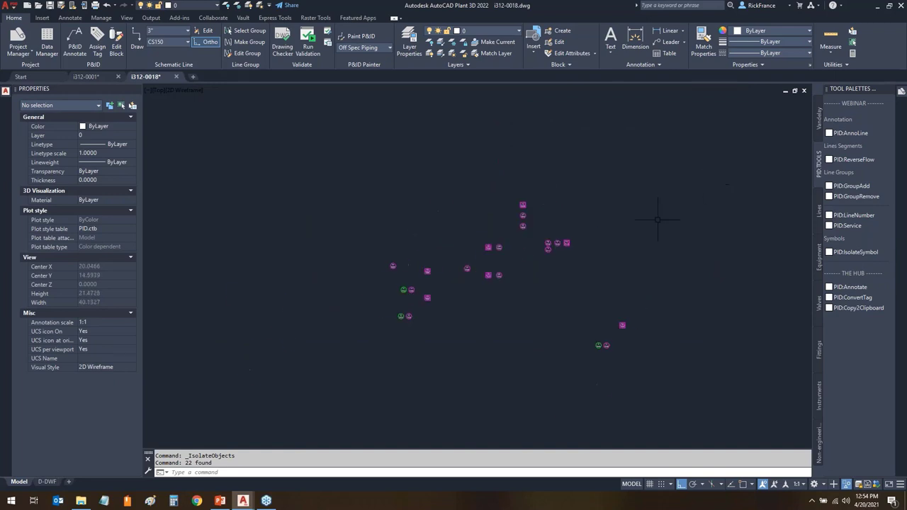
pyautogui.click(328, 410)
# - Copy the 22 symbols slightly up and left of the originals with Ortho off
pyautogui.click(704, 142)
pyautogui.rightClick(666, 154)
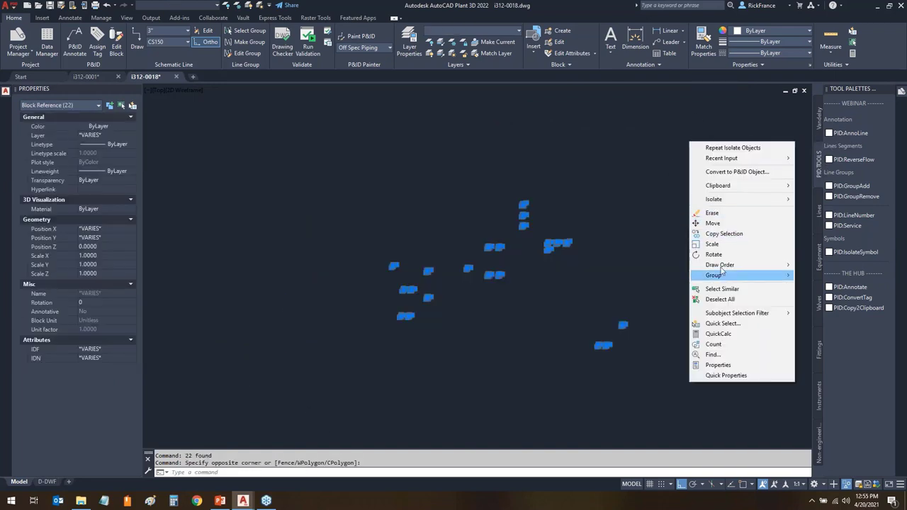
pyautogui.click(728, 235)
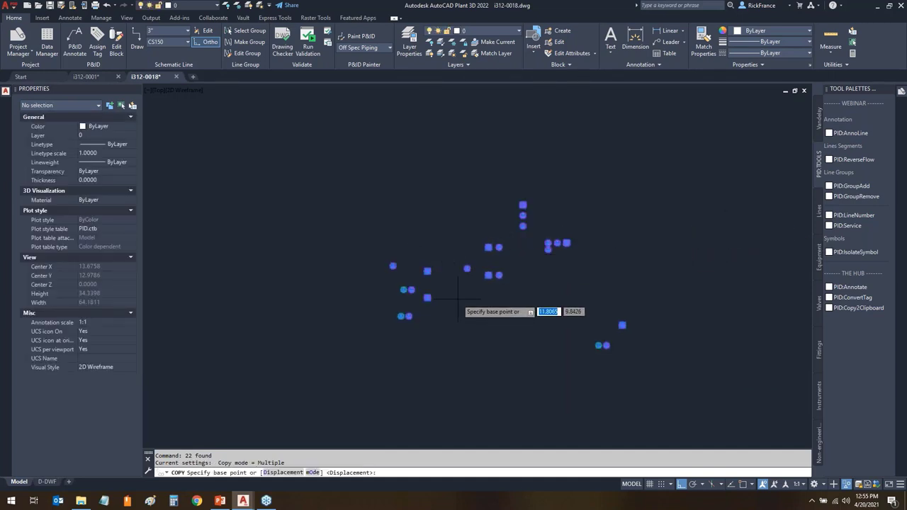
pyautogui.click(528, 318)
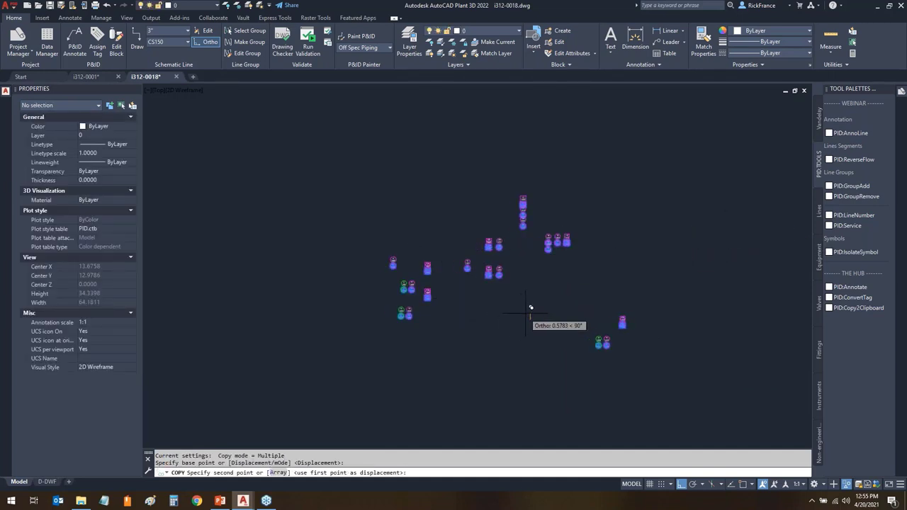
pyautogui.press('F8')
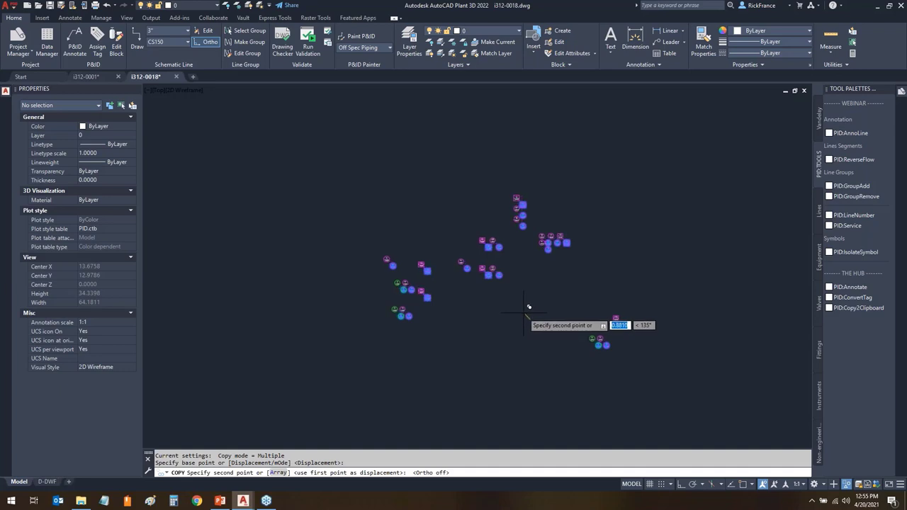
pyautogui.click(526, 312)
pyautogui.press('Return')
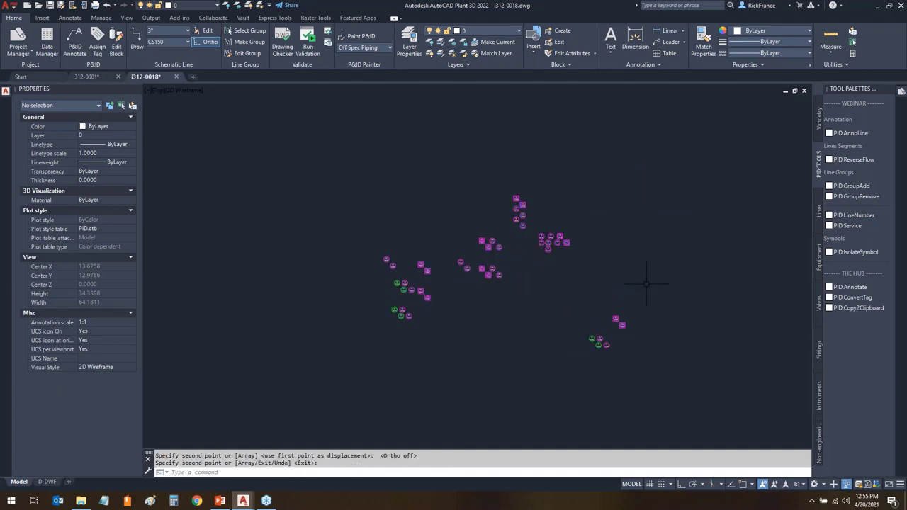
# - Reselect the 22 original blocks with Quick Select using the Previous selection
pyautogui.click(132, 105)
pyautogui.click(565, 210)
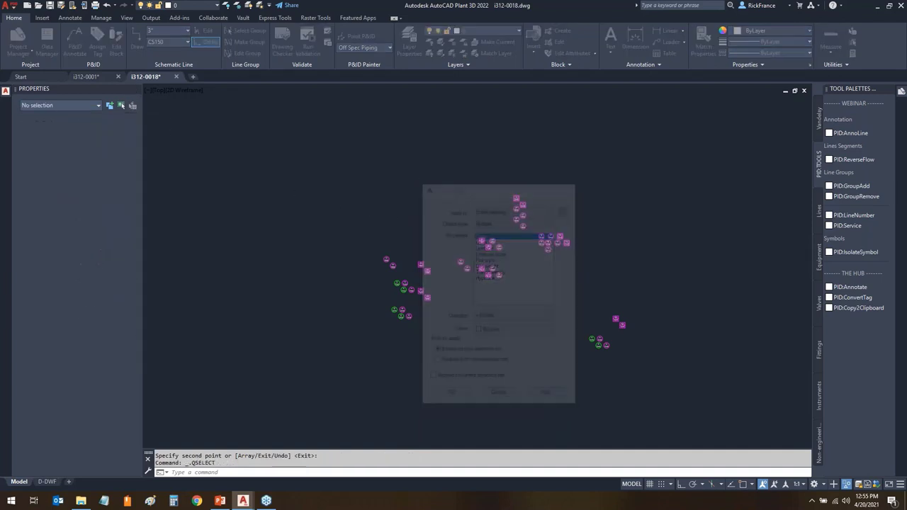
pyautogui.write('p')
pyautogui.press('Return')
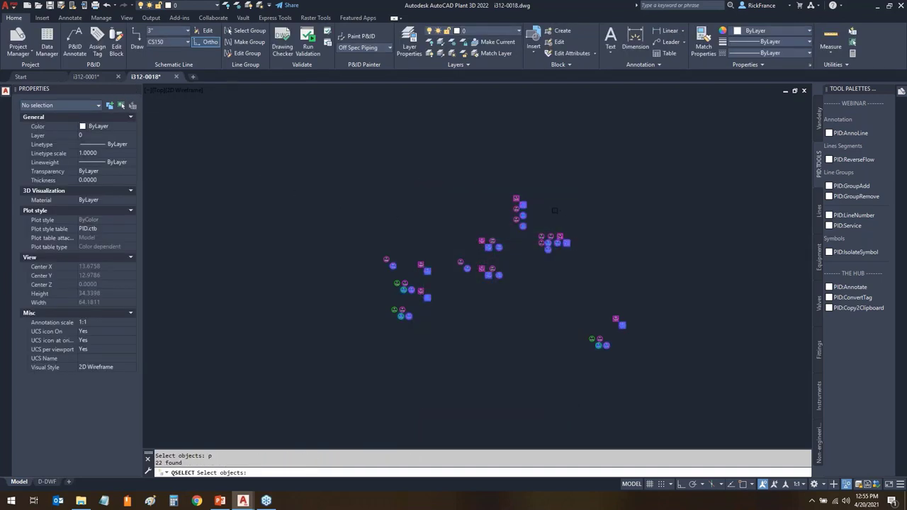
pyautogui.press('Return')
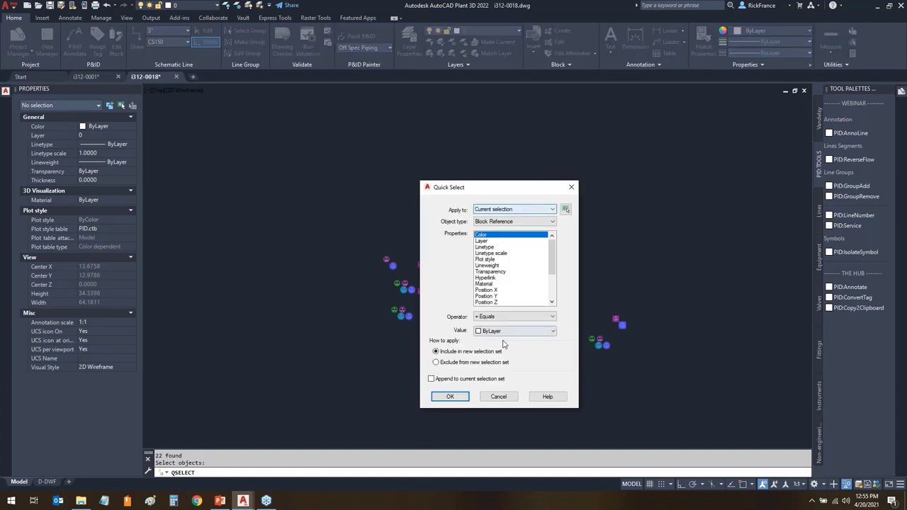
pyautogui.click(460, 397)
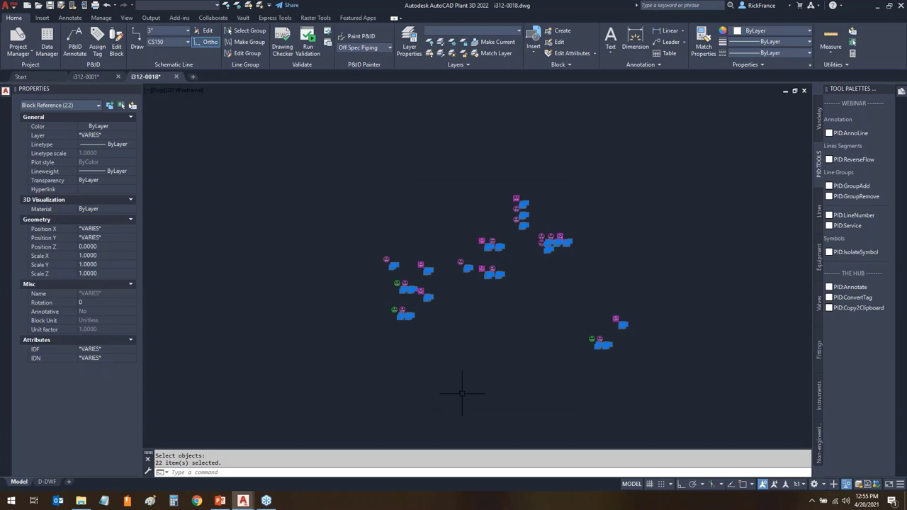
# - Convert the 22 blocks to Instrumentation > General Instrument Symbols > Aux Accessible DCS objects
pyautogui.rightClick(314, 139)
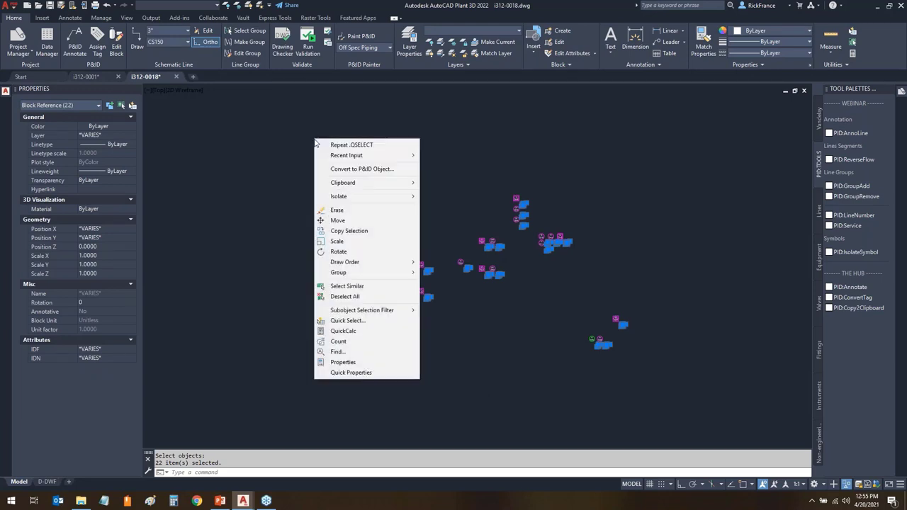
pyautogui.click(346, 170)
pyautogui.click(281, 205)
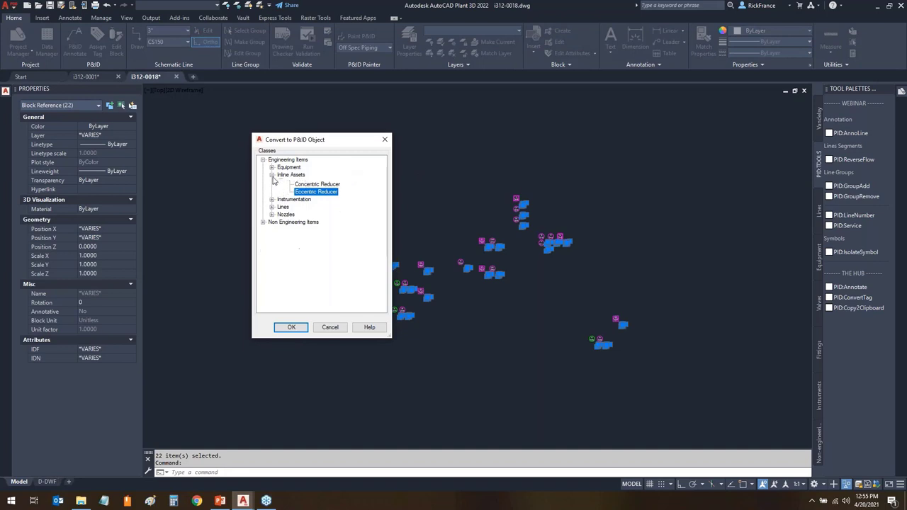
pyautogui.click(271, 175)
pyautogui.click(272, 182)
pyautogui.click(280, 190)
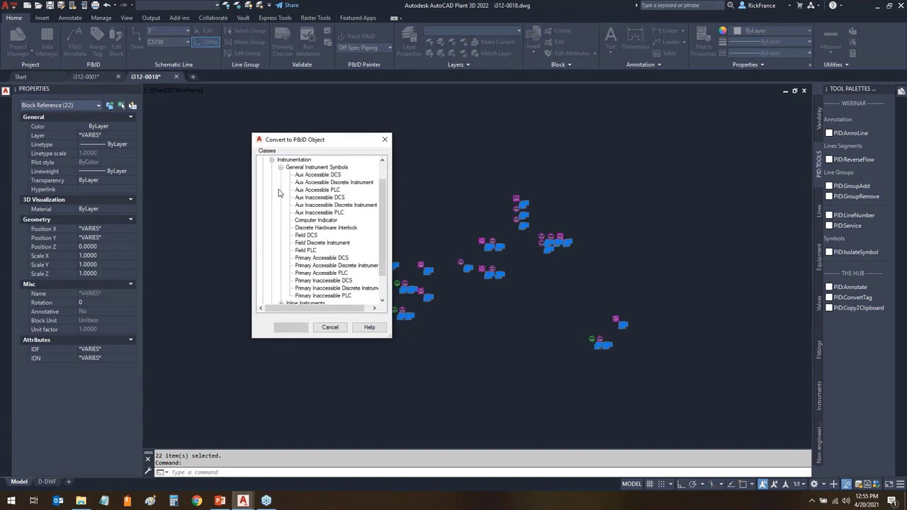
pyautogui.click(317, 176)
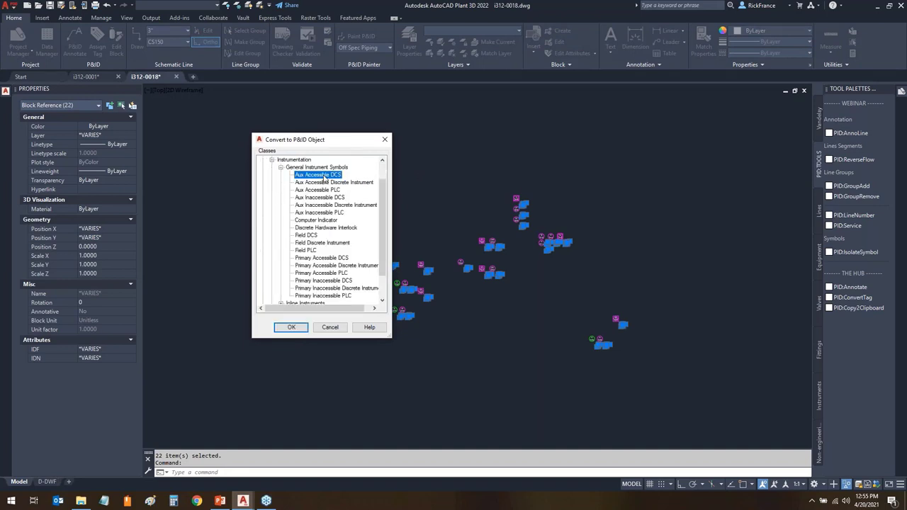
pyautogui.click(291, 327)
# - Select the 11 leftover legacy block copies and delete them
pyautogui.scroll(2, 561, 362)
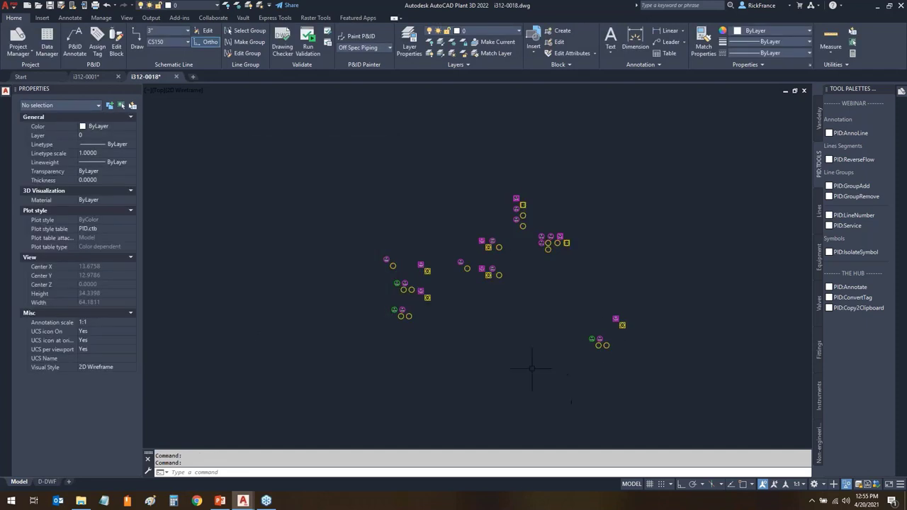
pyautogui.moveTo(530, 325); pyautogui.dragTo(517, 360, button='middle')
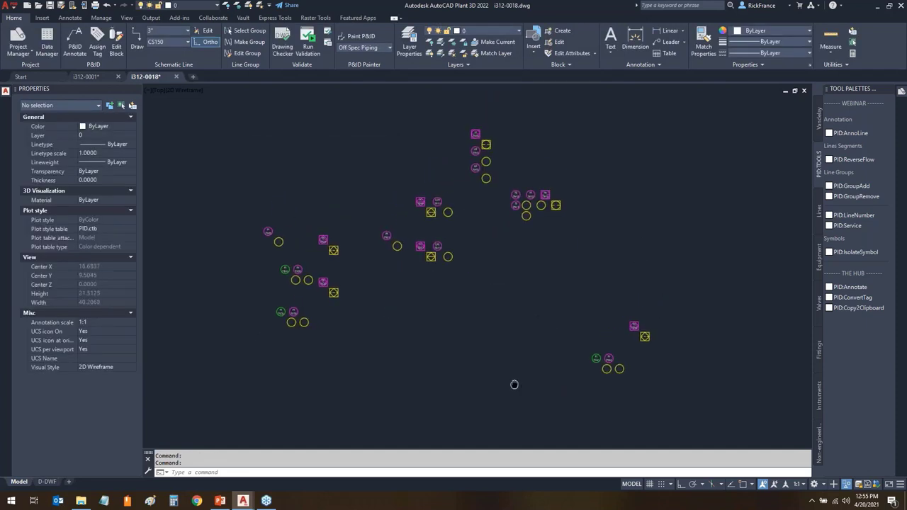
pyautogui.click(477, 113)
pyautogui.click(457, 202)
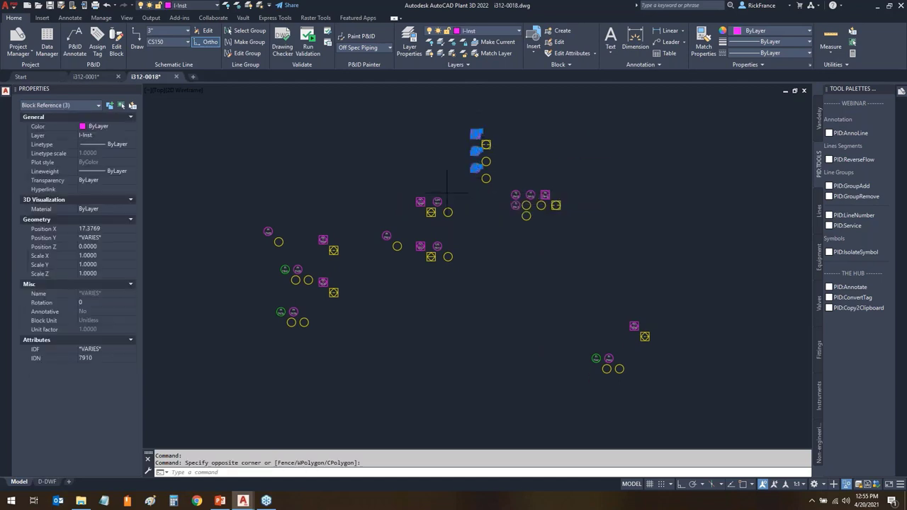
pyautogui.click(462, 190)
pyautogui.click(401, 216)
pyautogui.click(411, 215)
pyautogui.click(409, 225)
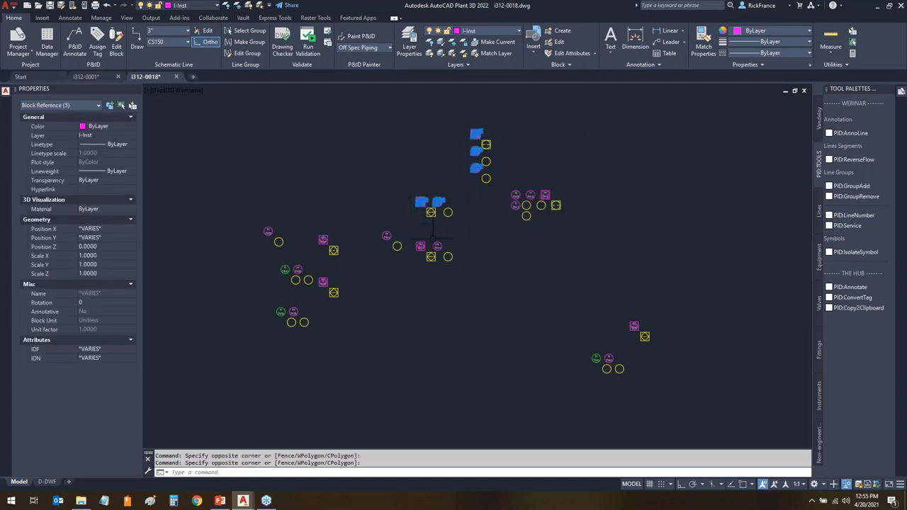
pyautogui.click(457, 231)
pyautogui.click(409, 257)
pyautogui.click(565, 190)
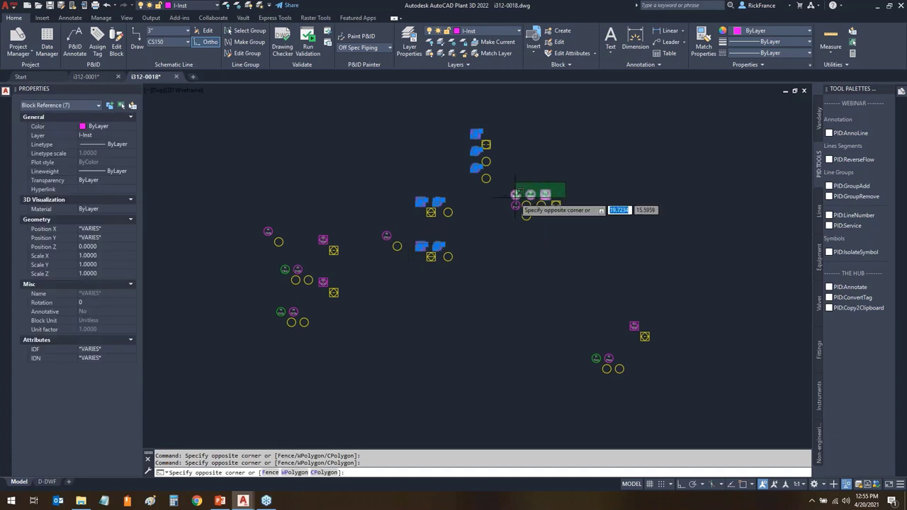
pyautogui.click(509, 198)
pyautogui.click(511, 212)
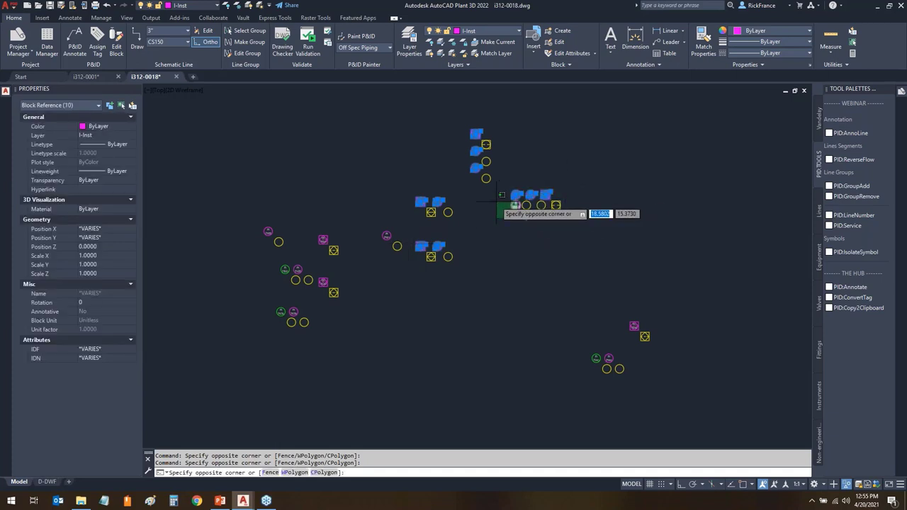
pyautogui.click(502, 196)
pyautogui.press('Delete')
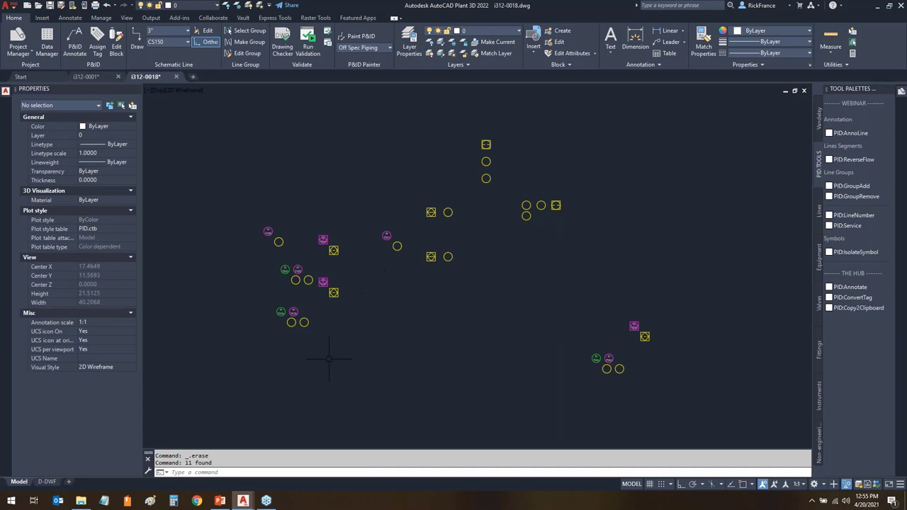
# - Window-select all fifteen plain yellow instrument circles across the drawing
pyautogui.moveTo(318, 324)
pyautogui.mouseDown()
pyautogui.moveTo(243, 333)
pyautogui.moveTo(317, 335)
pyautogui.mouseUp()
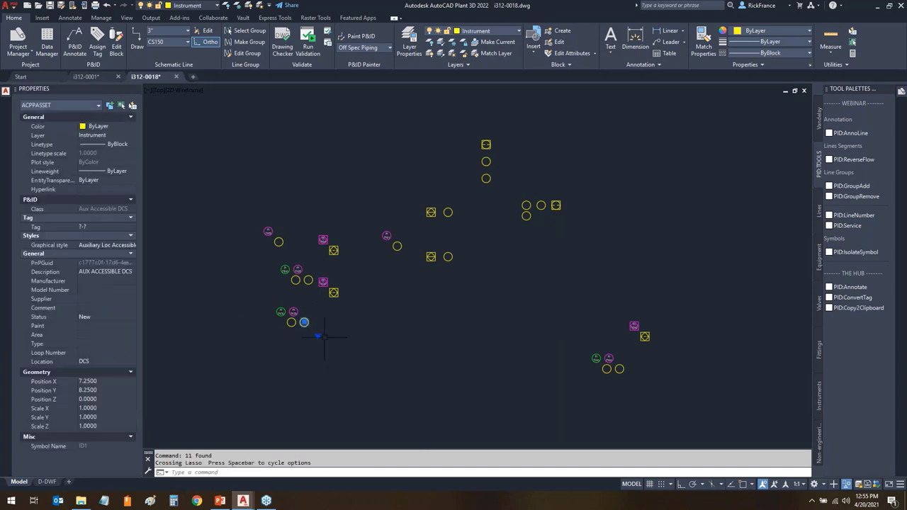
pyautogui.click(308, 280)
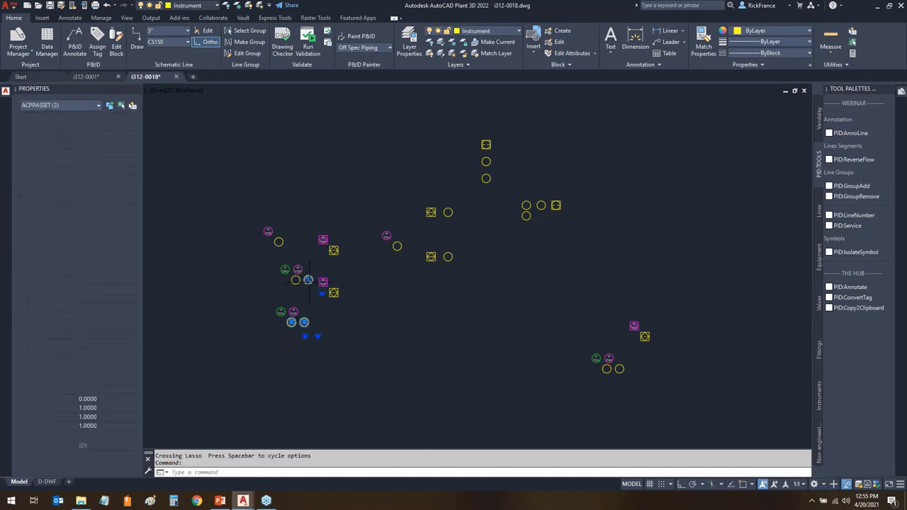
pyautogui.click(296, 280)
pyautogui.click(278, 241)
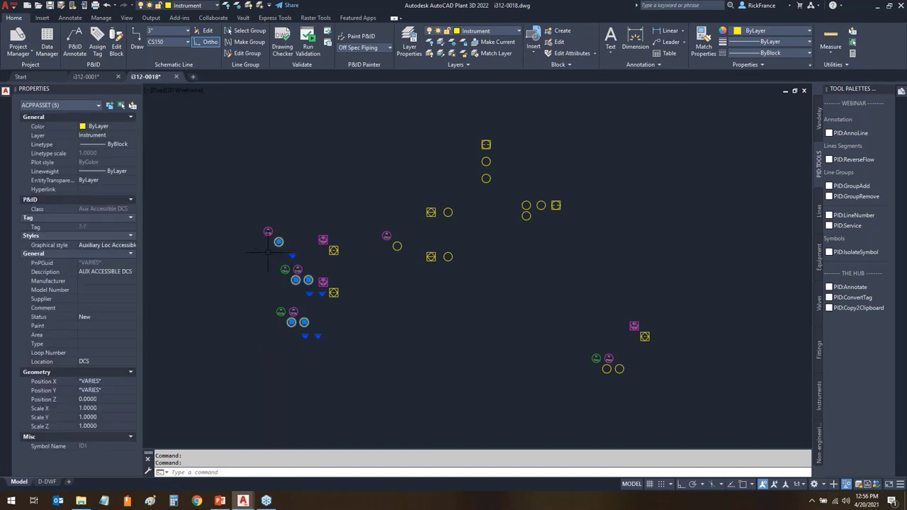
pyautogui.click(408, 233)
pyautogui.click(376, 277)
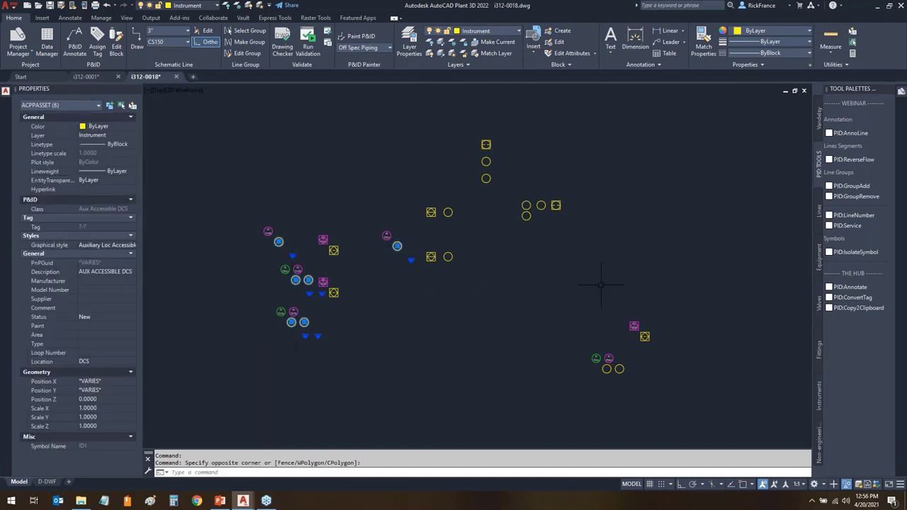
pyautogui.click(469, 243)
pyautogui.click(448, 273)
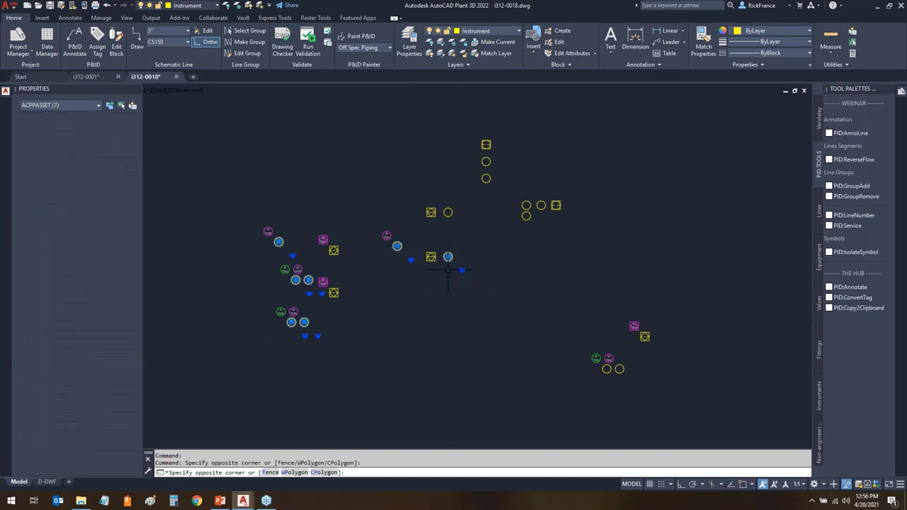
pyautogui.click(476, 179)
pyautogui.click(443, 238)
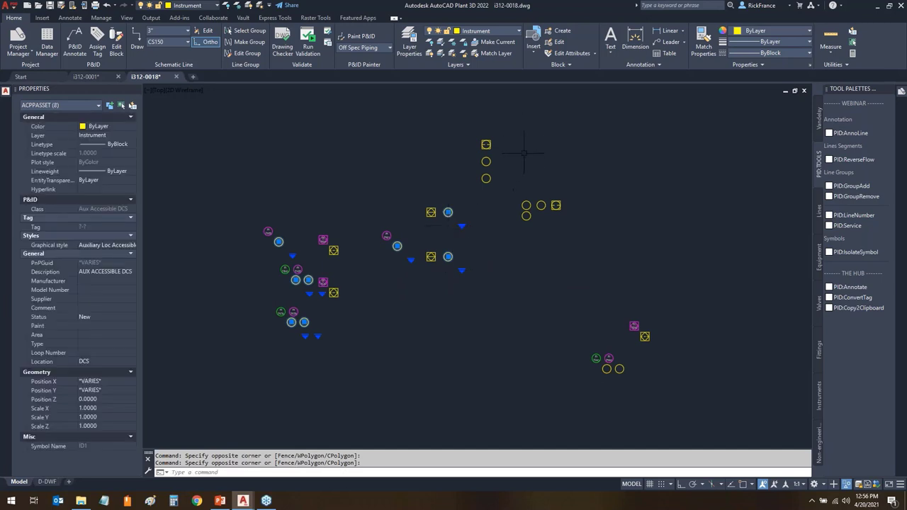
pyautogui.click(544, 158)
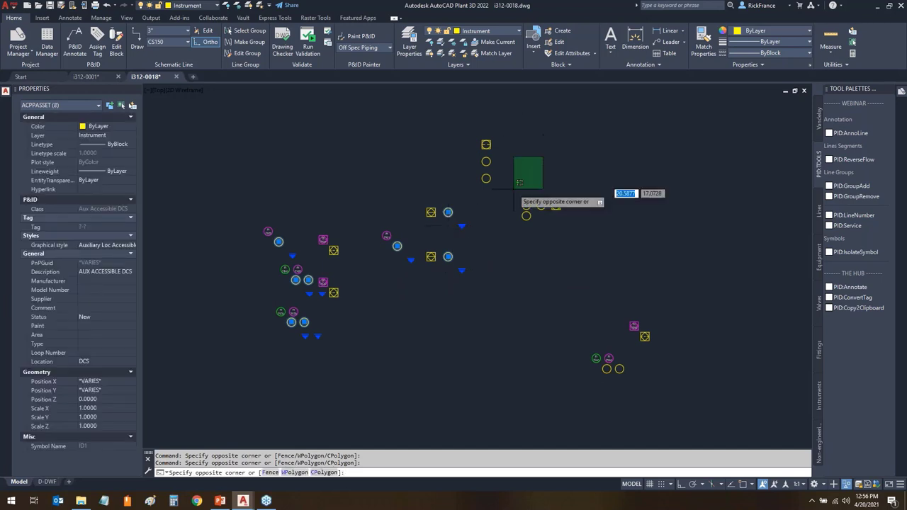
pyautogui.click(481, 231)
pyautogui.click(650, 358)
pyautogui.click(547, 416)
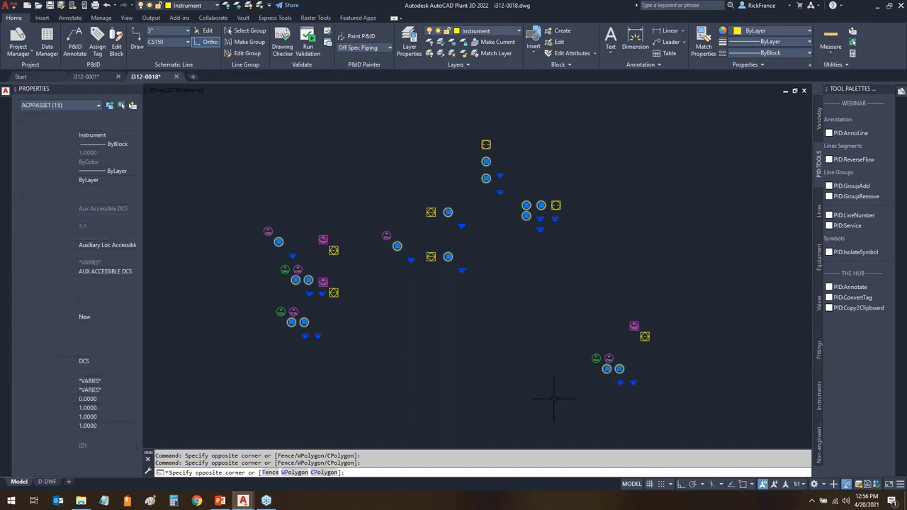
# - Substitute the selected circles with the Field Discrete Instrument symbol
pyautogui.rightClick(366, 168)
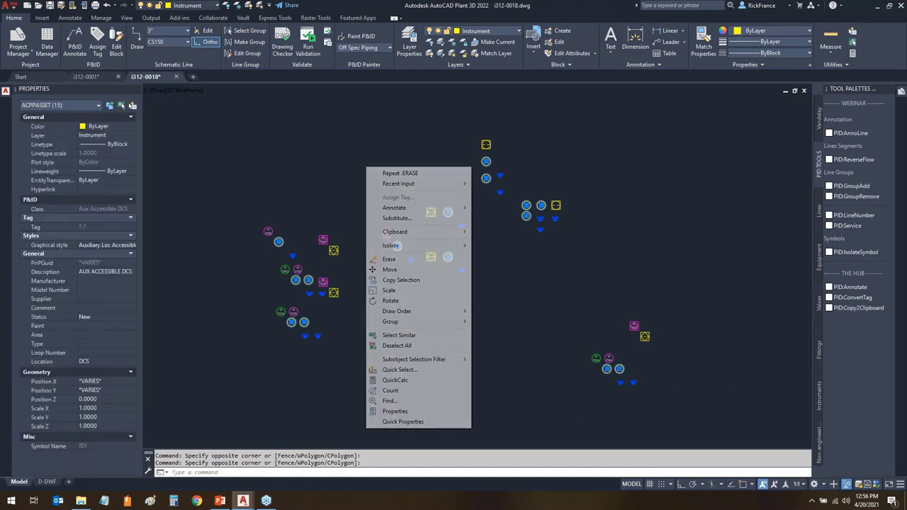
pyautogui.click(399, 218)
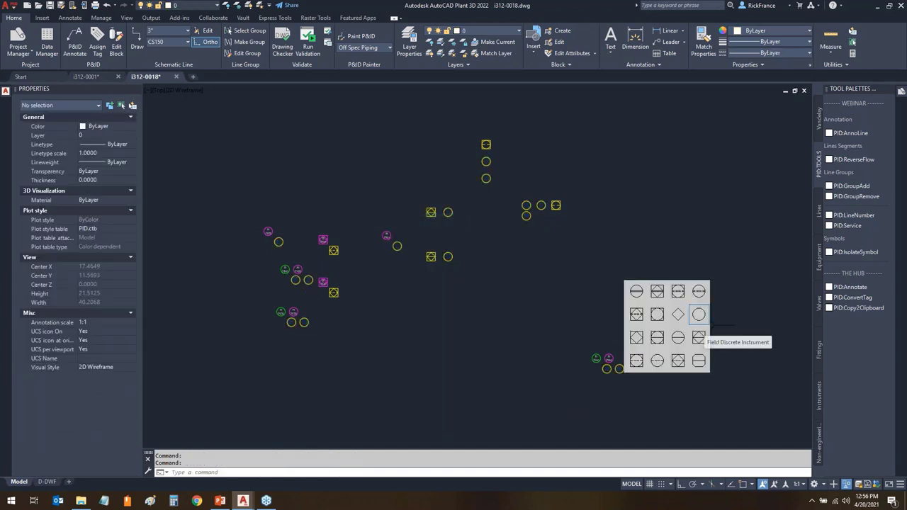
pyautogui.click(699, 313)
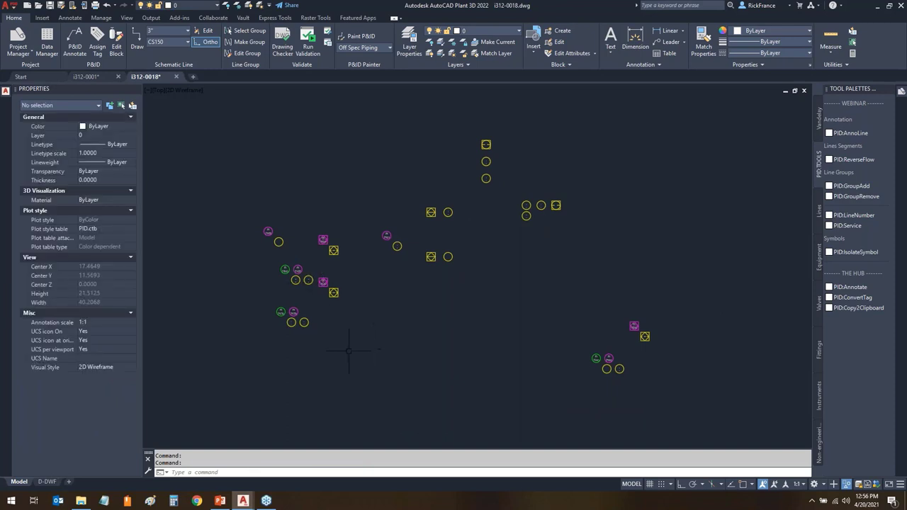
# - Substitute three yellow square instruments with the Primary Inaccessible PLC symbol
pyautogui.click(348, 228)
pyautogui.click(331, 324)
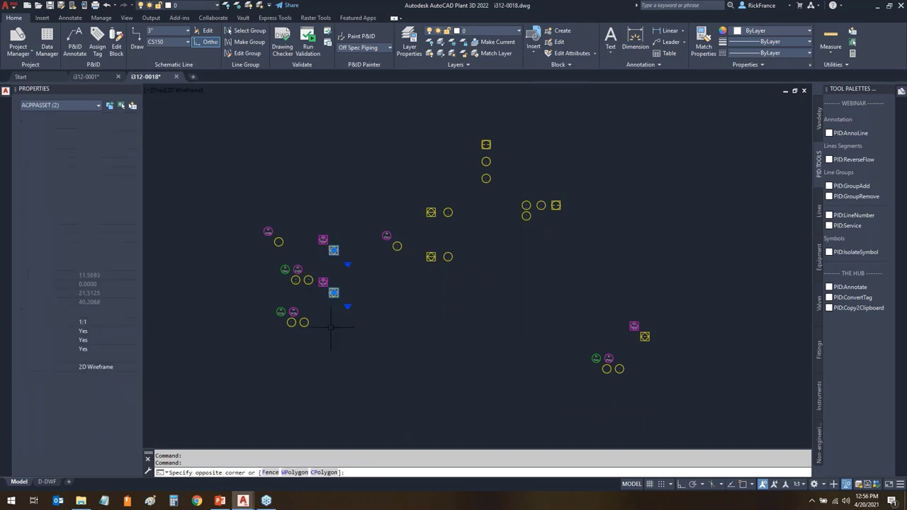
pyautogui.click(672, 333)
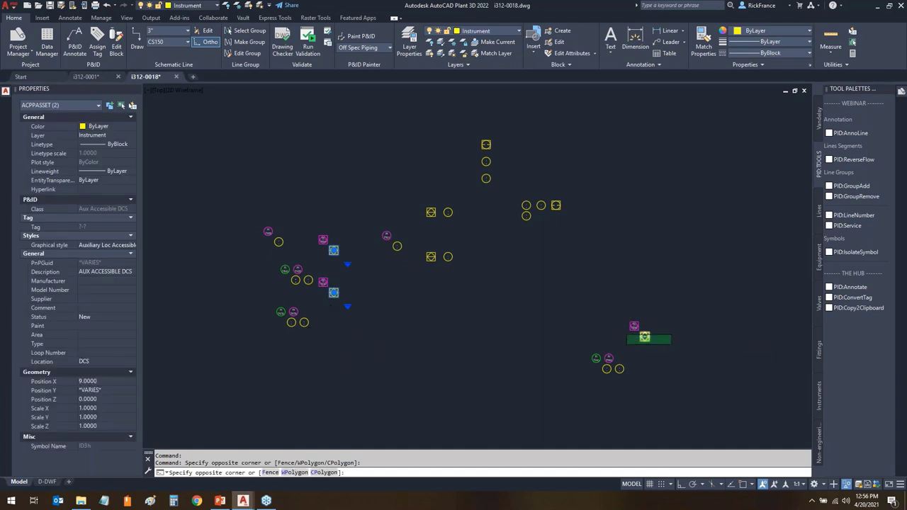
pyautogui.click(628, 345)
pyautogui.rightClick(522, 279)
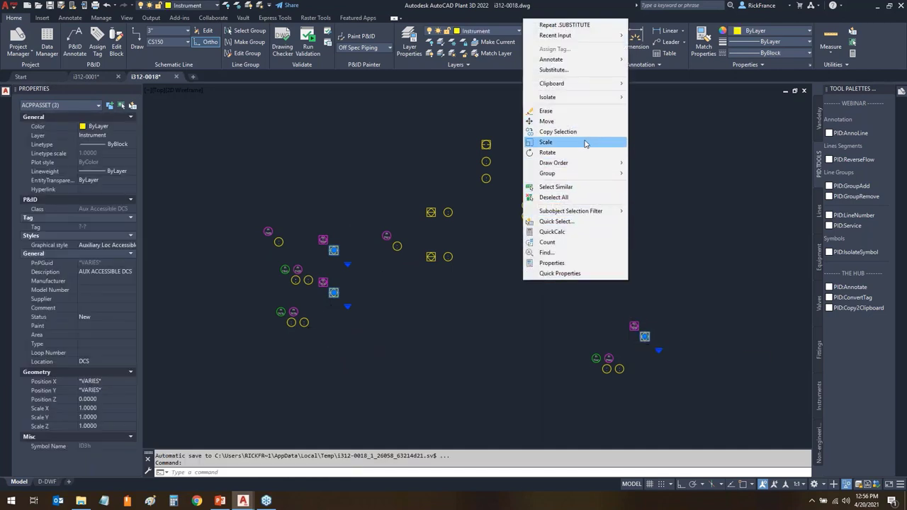
pyautogui.click(576, 70)
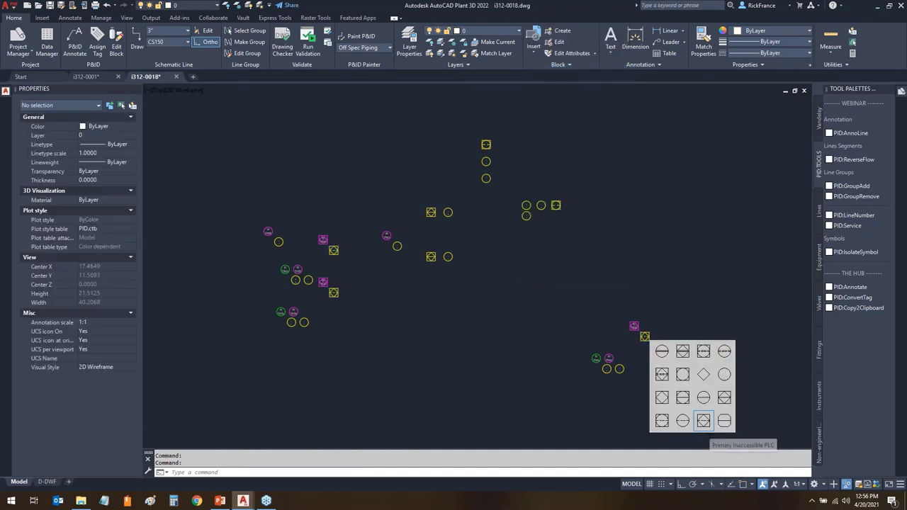
pyautogui.click(703, 421)
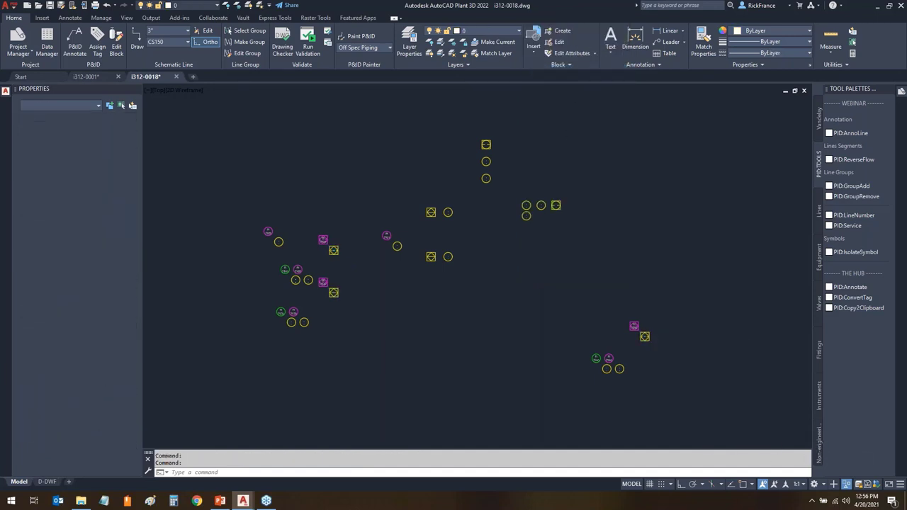
# - Substitute the remaining square instruments, including the top one, with another grid symbol
pyautogui.click(441, 202)
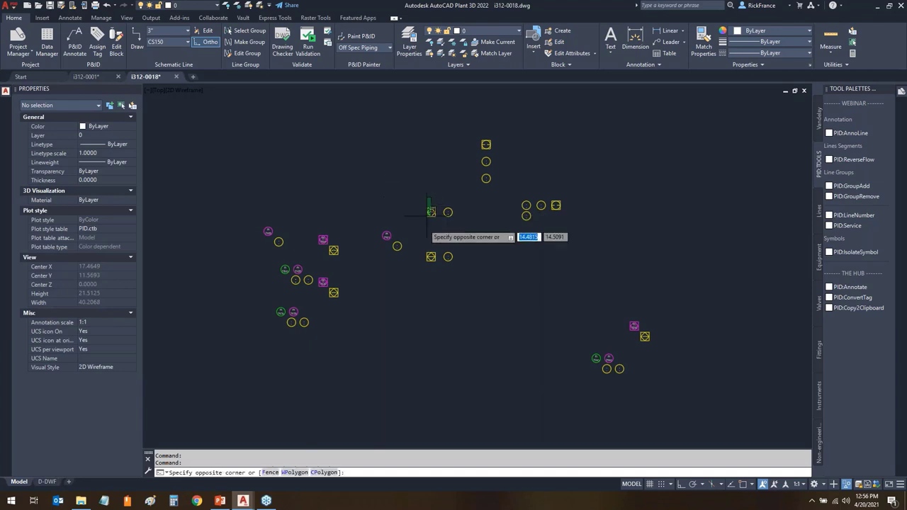
pyautogui.click(411, 298)
pyautogui.rightClick(412, 289)
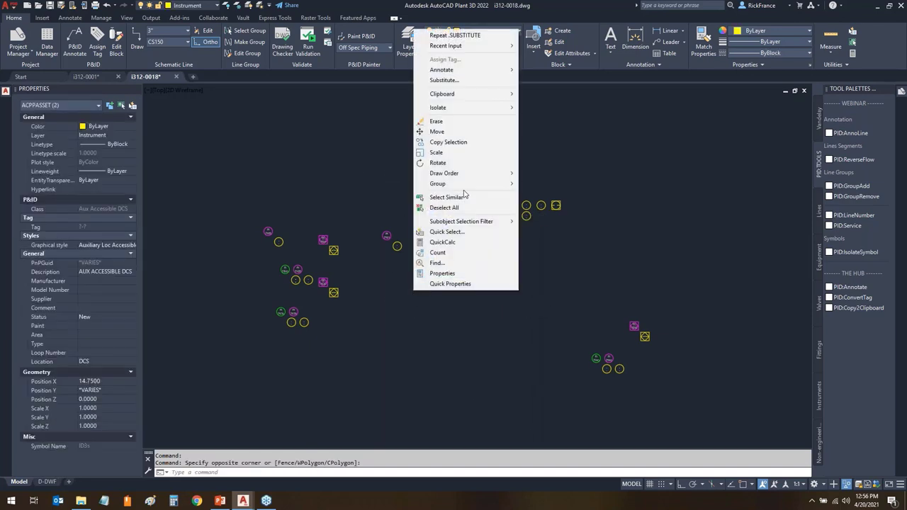
pyautogui.click(446, 81)
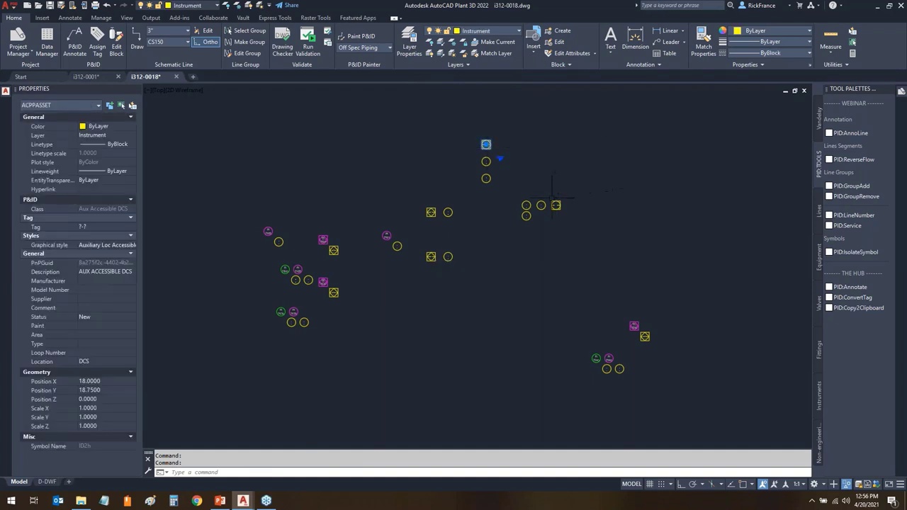
pyautogui.click(556, 205)
pyautogui.rightClick(551, 144)
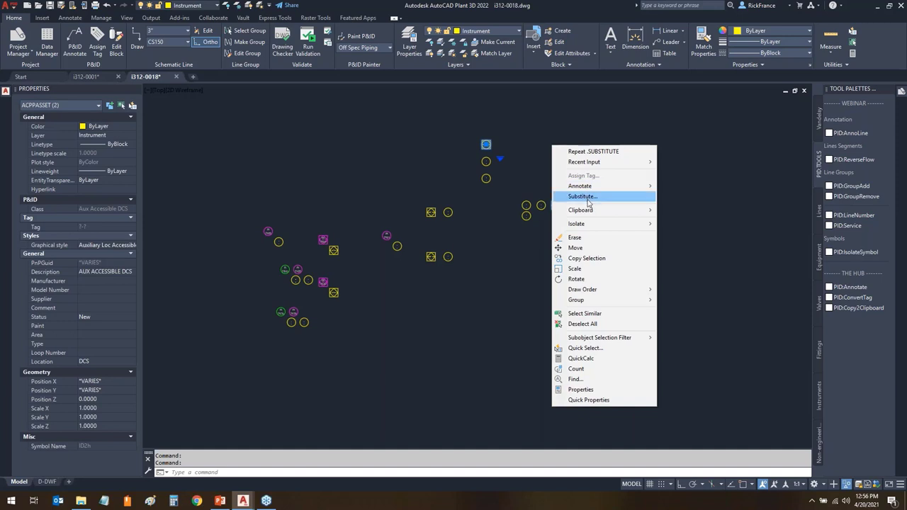
pyautogui.click(588, 198)
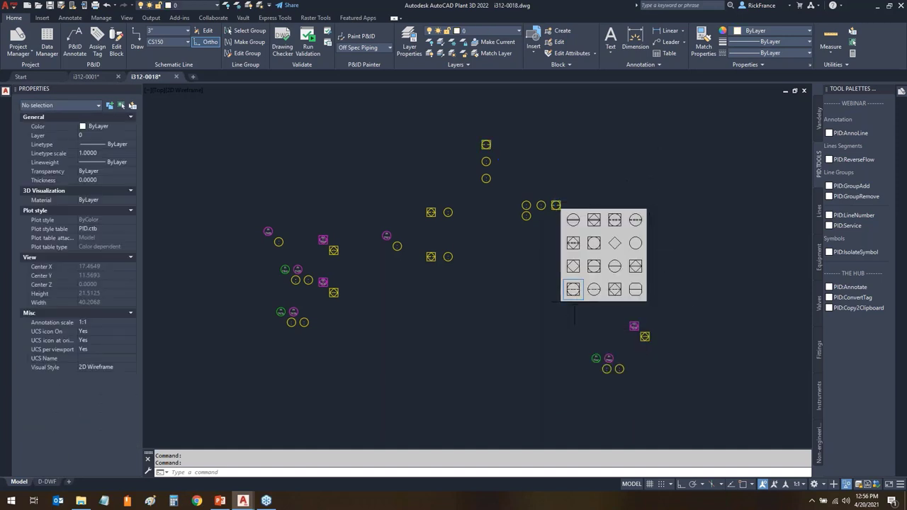
pyautogui.click(572, 289)
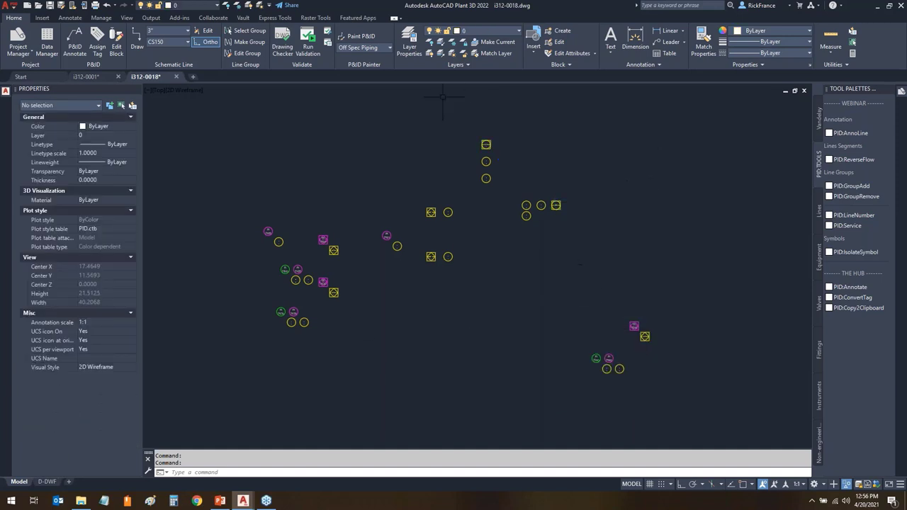
pyautogui.scroll(2, 347, 322)
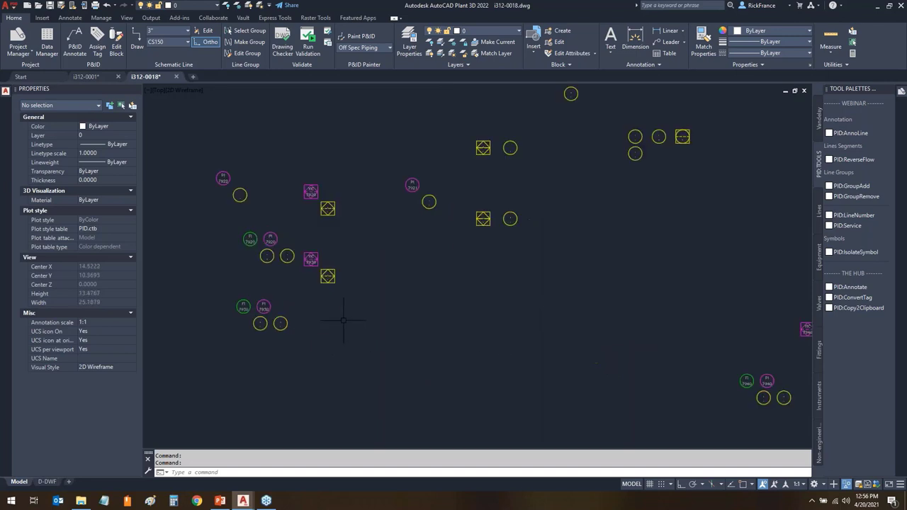
pyautogui.moveTo(308, 330); pyautogui.dragTo(395, 316, button='middle')
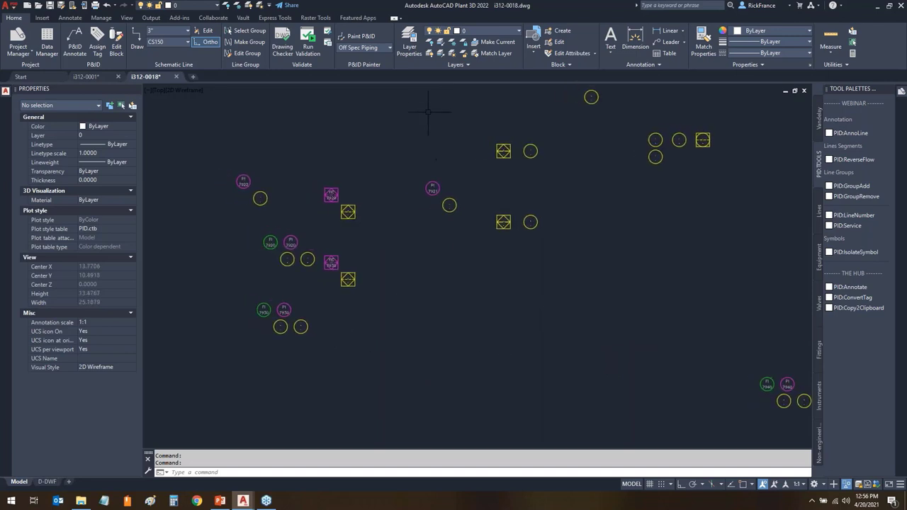
pyautogui.scroll(2, 455, 149)
pyautogui.scroll(-2, 392, 205)
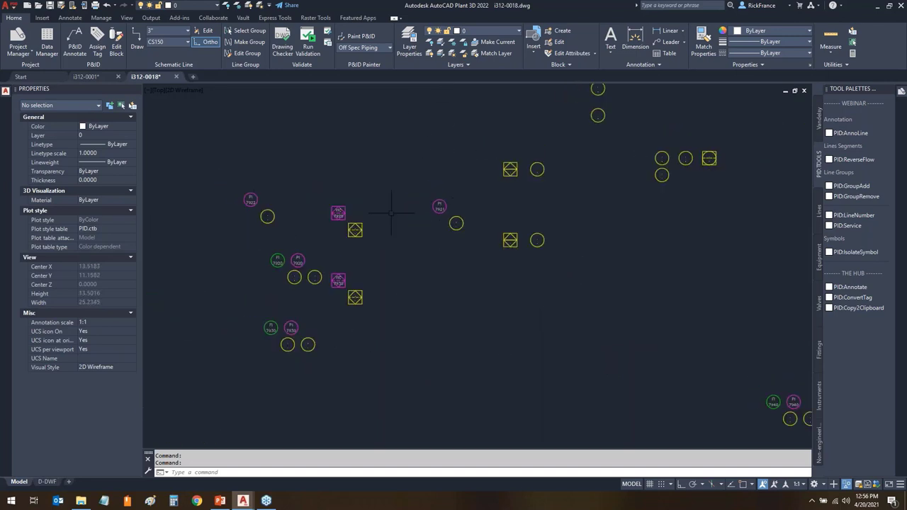
pyautogui.scroll(2, 273, 216)
pyautogui.click(267, 216)
pyautogui.click(256, 208)
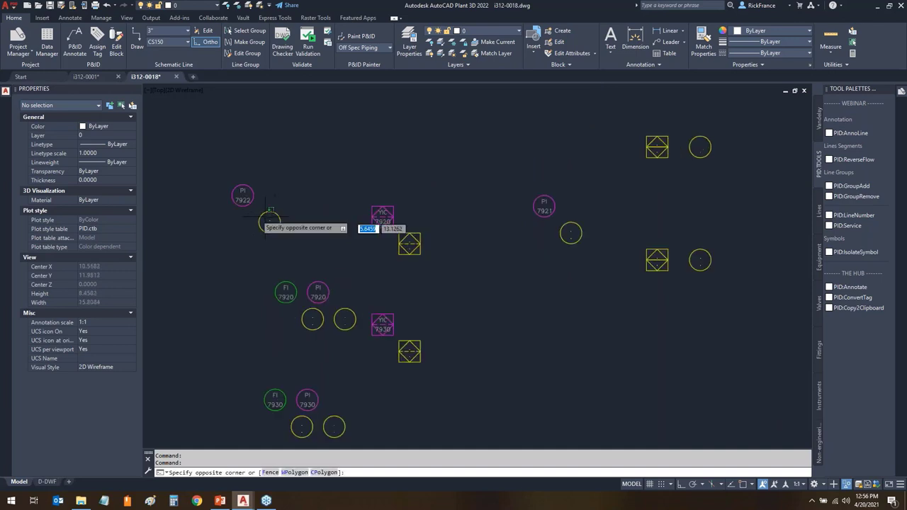
pyautogui.click(228, 232)
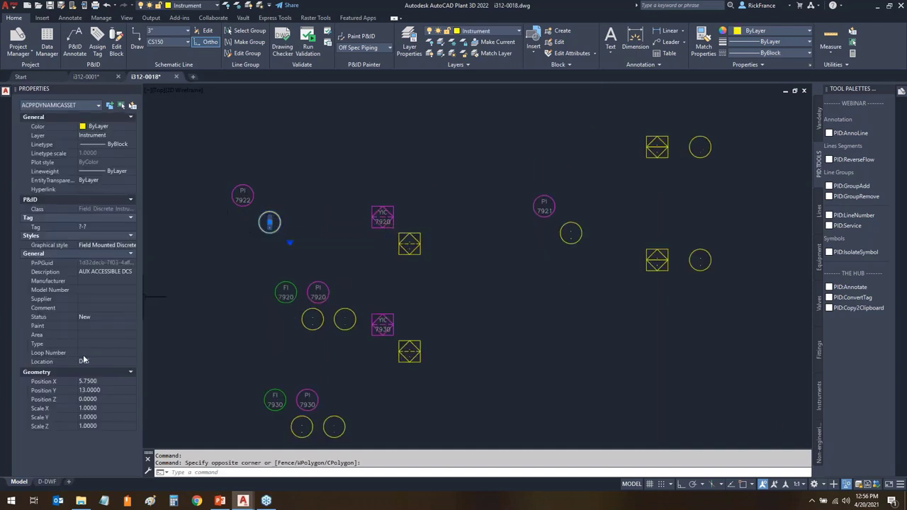
pyautogui.click(85, 352)
pyautogui.write('75')
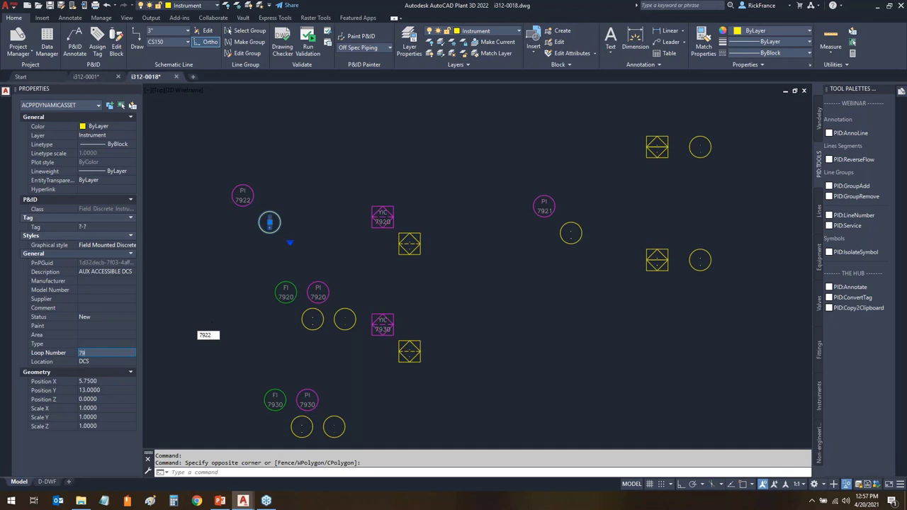
pyautogui.click(88, 343)
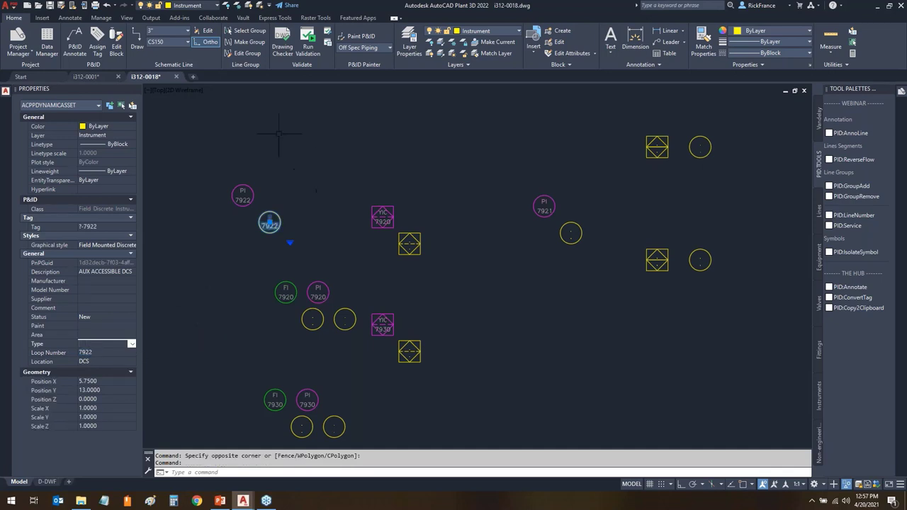
pyautogui.press('Escape')
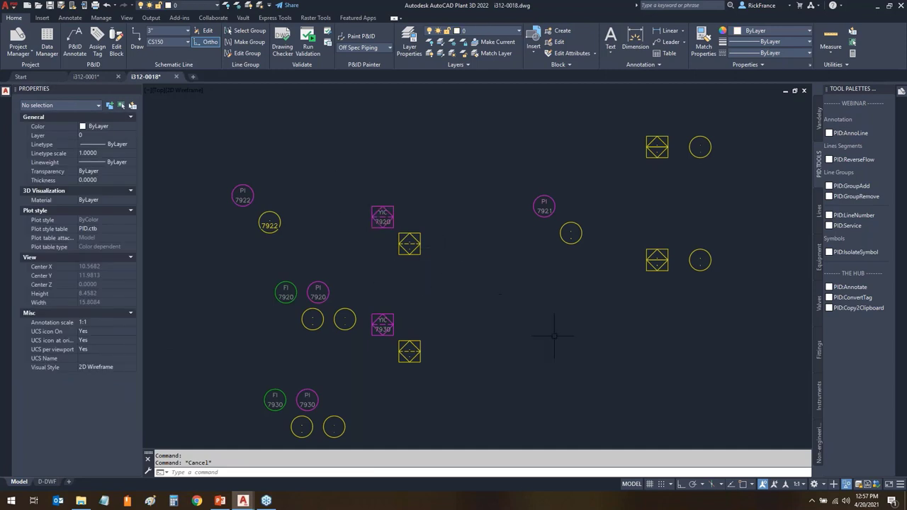
# - Copy the 7922 number from the PI 7922 tag with PID:Copy2Clipboard and select the circle below it
pyautogui.moveTo(878, 298)
pyautogui.mouseDown()
pyautogui.moveTo(813, 310)
pyautogui.moveTo(826, 320)
pyautogui.moveTo(897, 329)
pyautogui.moveTo(878, 298)
pyautogui.mouseUp()
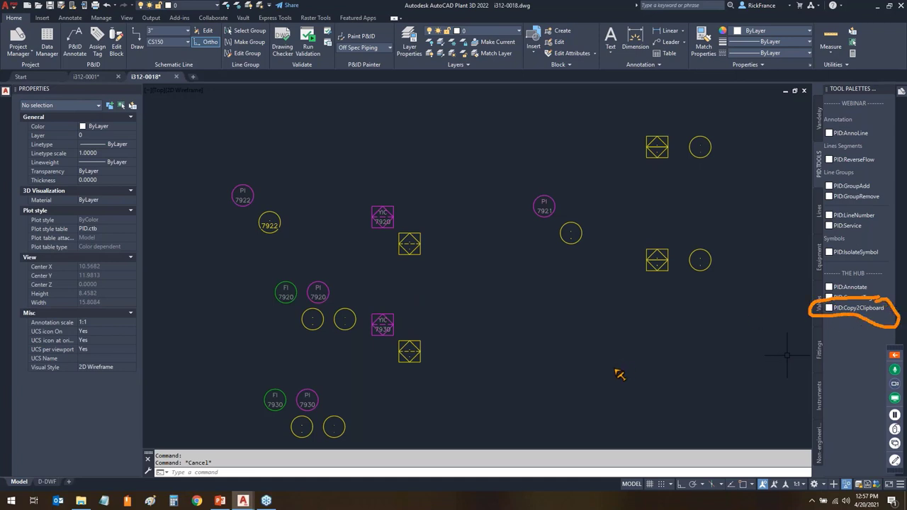
pyautogui.press('Escape')
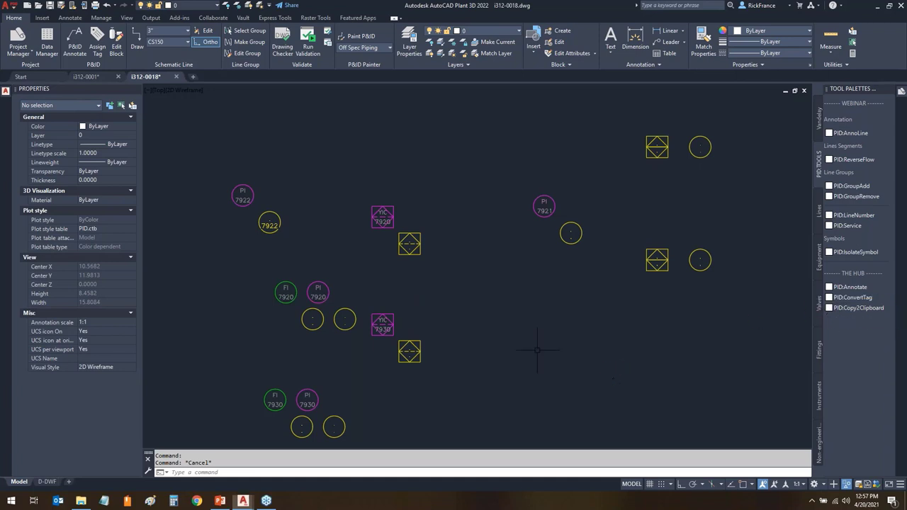
pyautogui.click(846, 309)
pyautogui.click(242, 195)
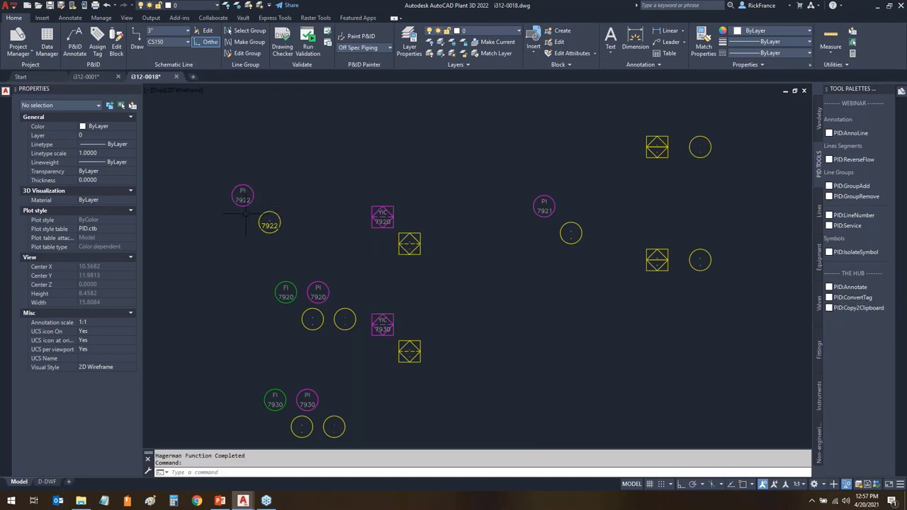
pyautogui.click(307, 203)
pyautogui.click(258, 240)
# - Select six untagged yellow instrument circles and set their Type to PI
pyautogui.click(618, 228)
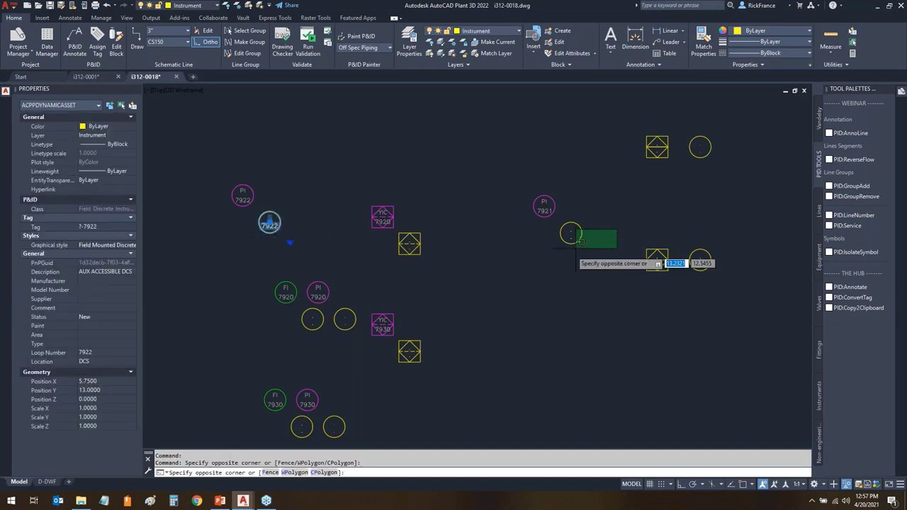
pyautogui.click(576, 248)
pyautogui.click(363, 311)
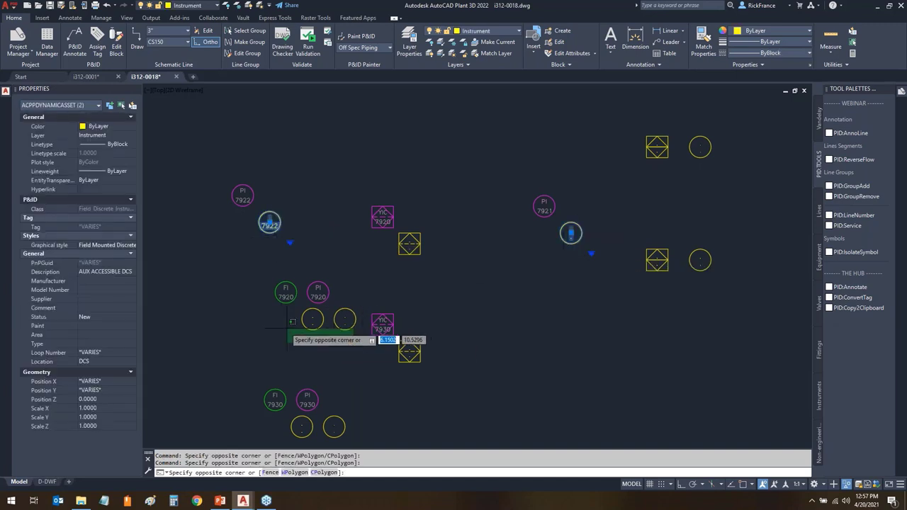
pyautogui.click(278, 337)
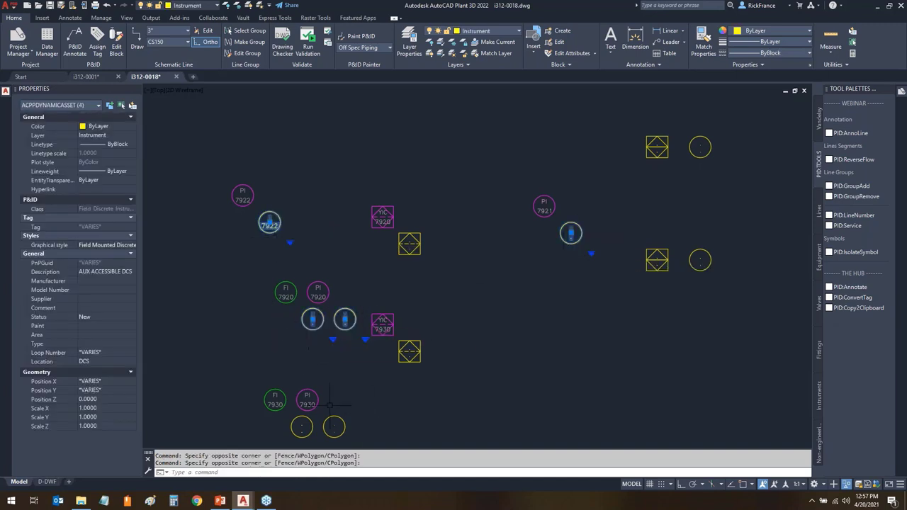
pyautogui.click(369, 435)
pyautogui.scroll(-2, 552, 369)
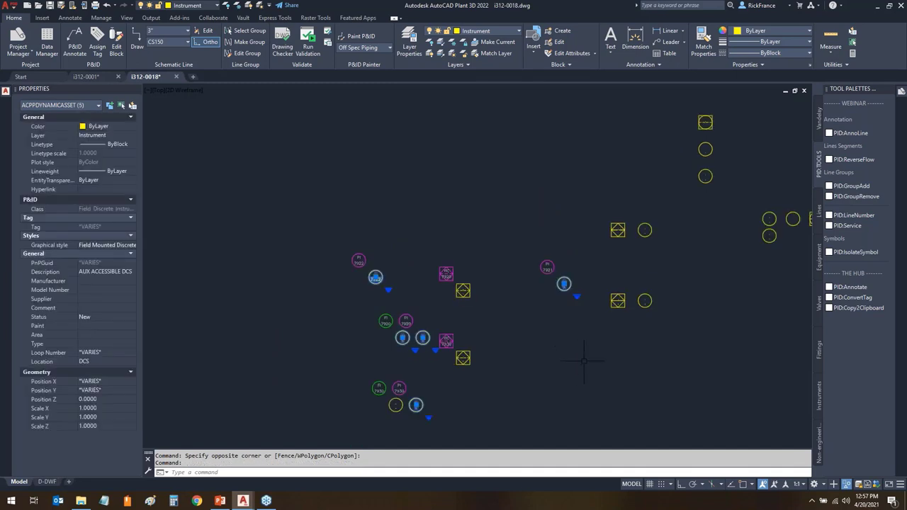
pyautogui.moveTo(588, 361); pyautogui.dragTo(332, 319, button='middle')
pyautogui.moveTo(640, 368); pyautogui.dragTo(573, 168, button='middle')
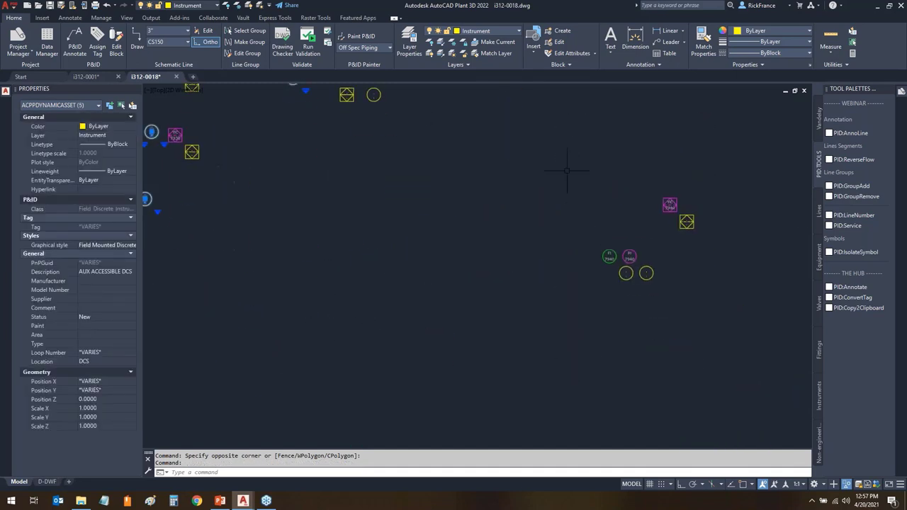
pyautogui.click(573, 168)
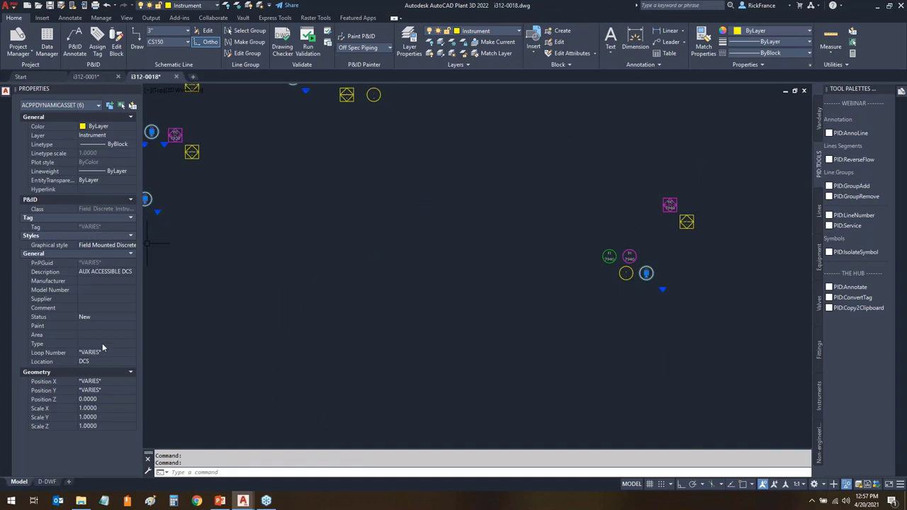
pyautogui.click(103, 344)
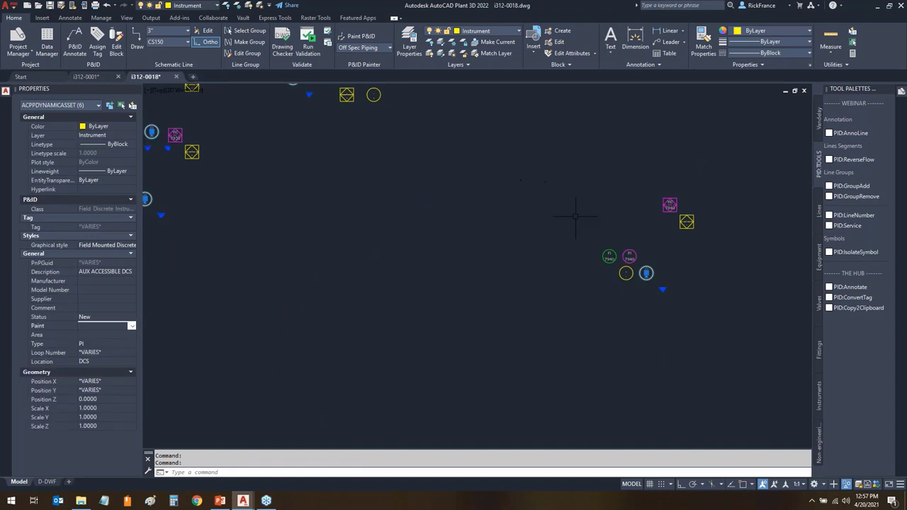
pyautogui.press('Escape')
# - Set the Type of the left circles under the 7920, 7930 and 7940 tags to FI
pyautogui.scroll(-2, 496, 244)
pyautogui.scroll(-1, 416, 384)
pyautogui.scroll(-1, 304, 290)
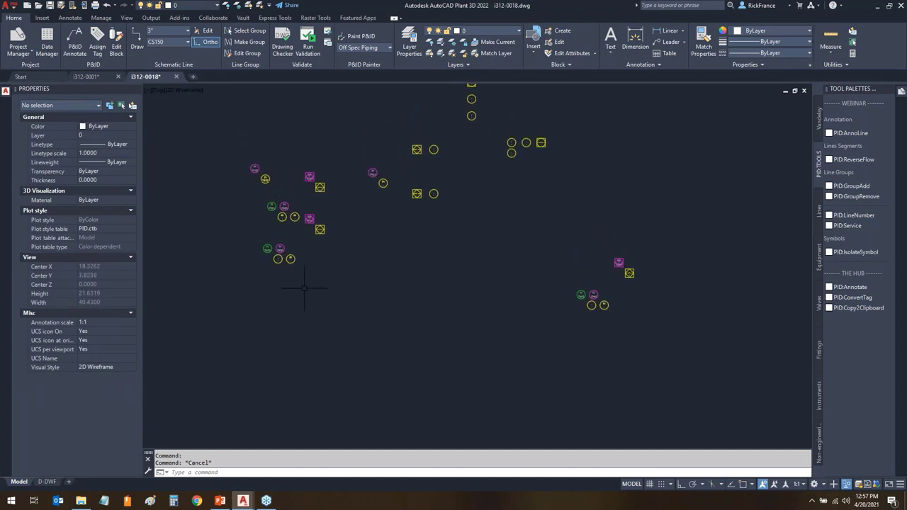
pyautogui.scroll(5, 227, 281)
pyautogui.press('Return')
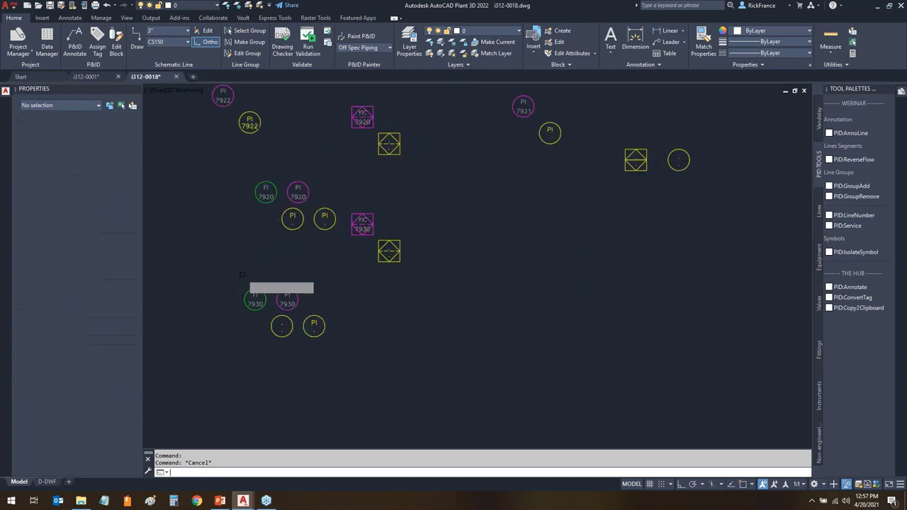
pyautogui.press('Escape')
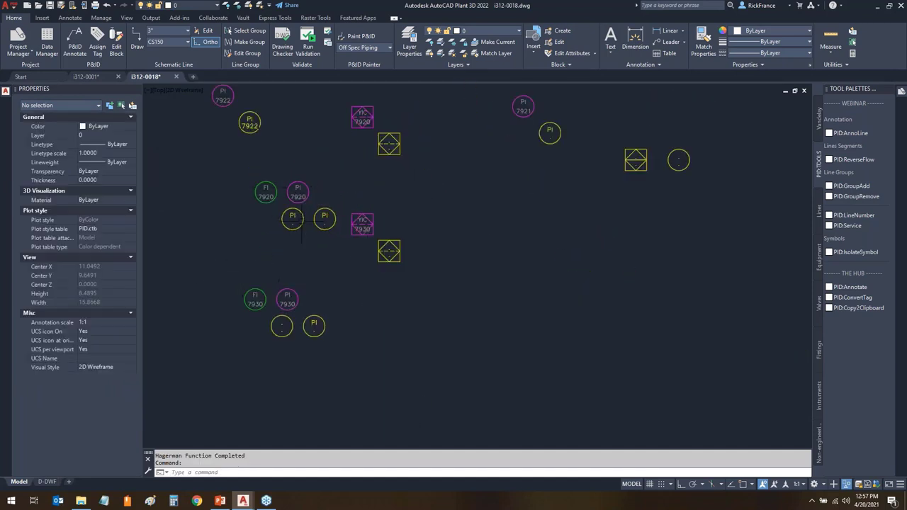
pyautogui.click(307, 205)
pyautogui.click(265, 235)
pyautogui.click(285, 329)
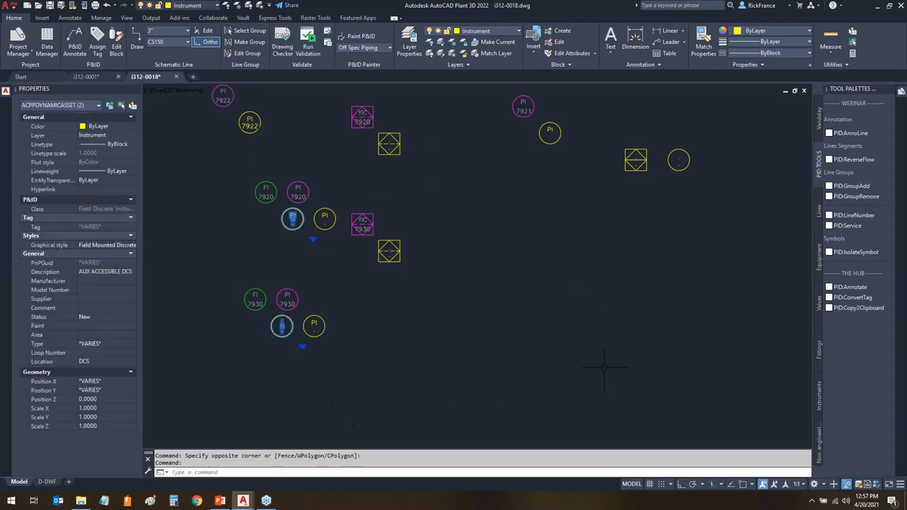
pyautogui.scroll(-3, 638, 358)
pyautogui.scroll(2, 638, 390)
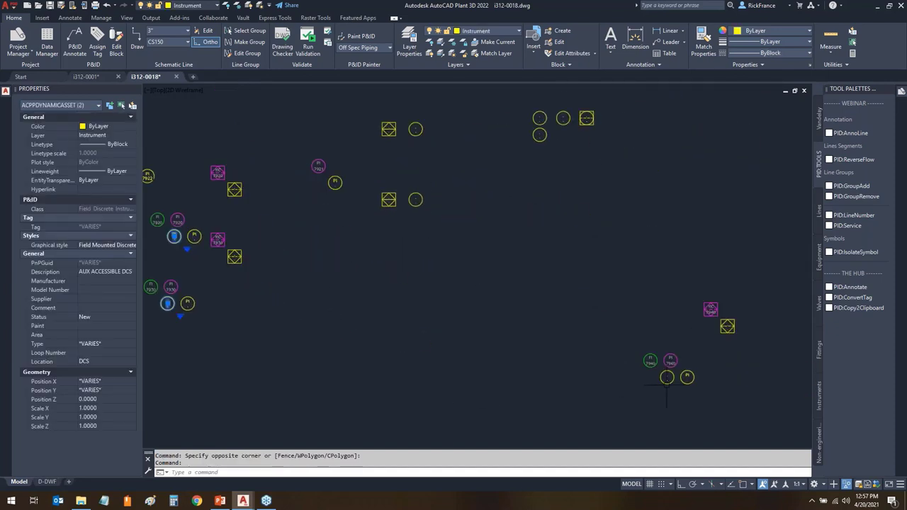
pyautogui.click(666, 377)
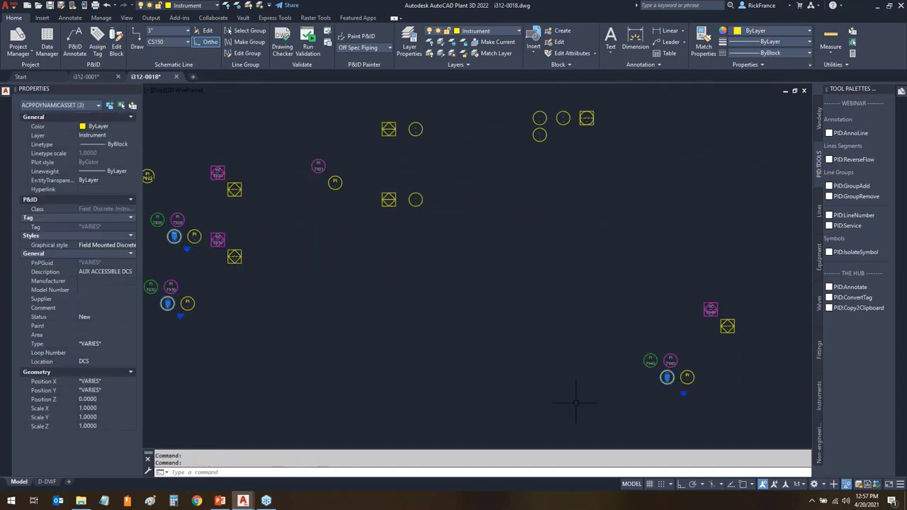
pyautogui.click(107, 344)
pyautogui.press('Return')
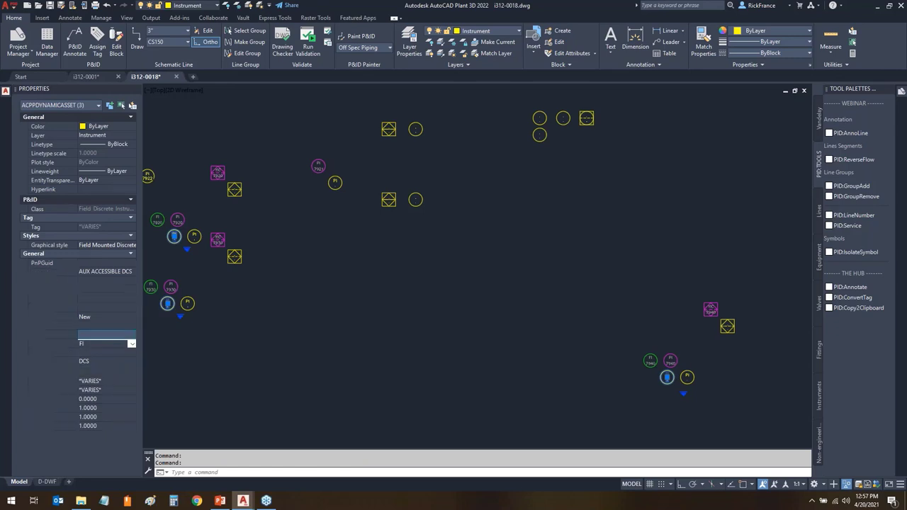
pyautogui.press('Escape')
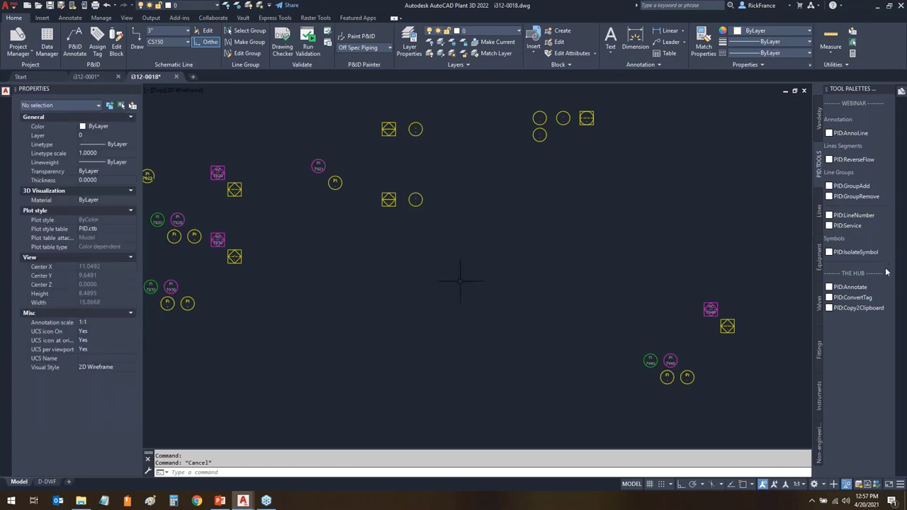
# - Copy the tag number from the YIC 7920 bubble with PID:Copy2Clipboard
pyautogui.click(856, 307)
pyautogui.scroll(2, 200, 162)
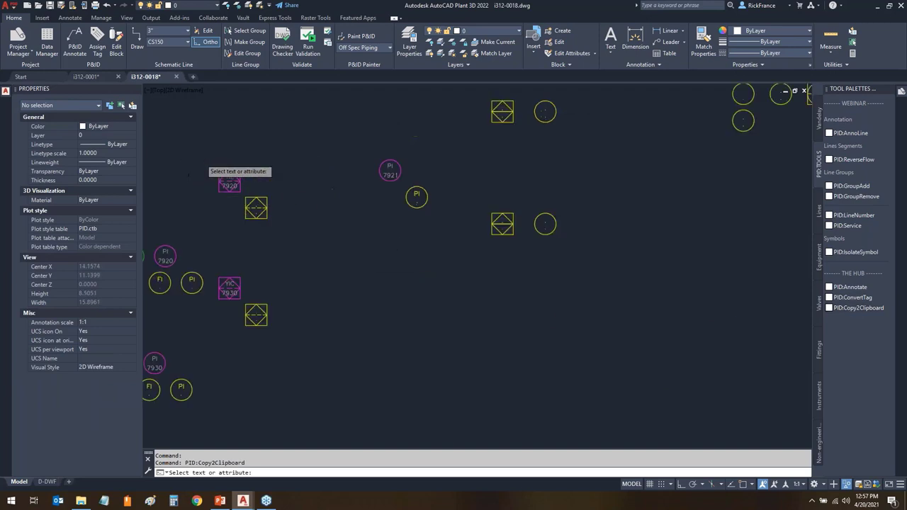
pyautogui.scroll(2, 202, 163)
pyautogui.click(270, 211)
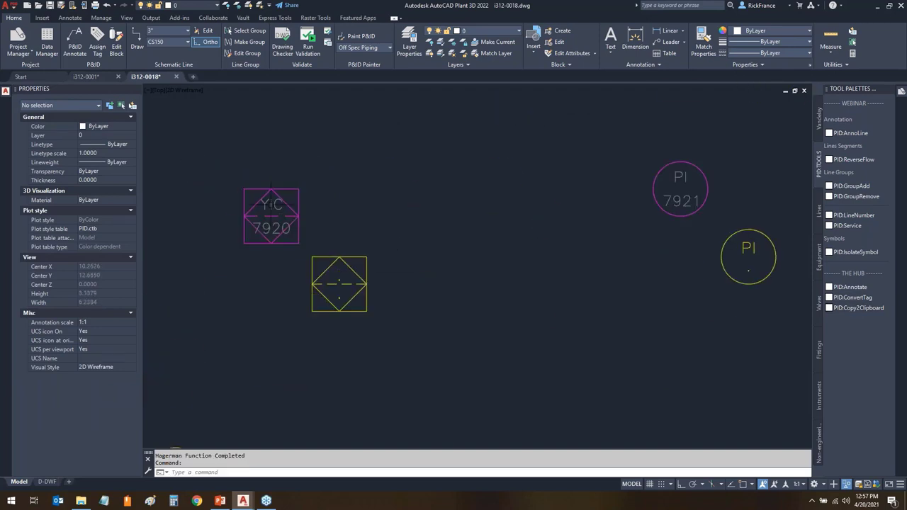
# - Set the Type of the three diamond valves under the YIC tags to YIC
pyautogui.click(396, 275)
pyautogui.click(324, 345)
pyautogui.scroll(-3, 367, 304)
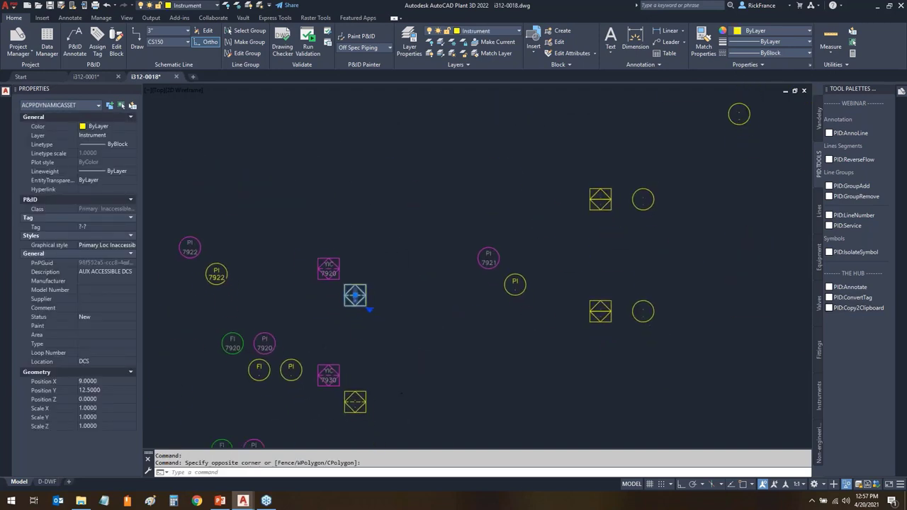
pyautogui.click(375, 425)
pyautogui.scroll(-3, 379, 303)
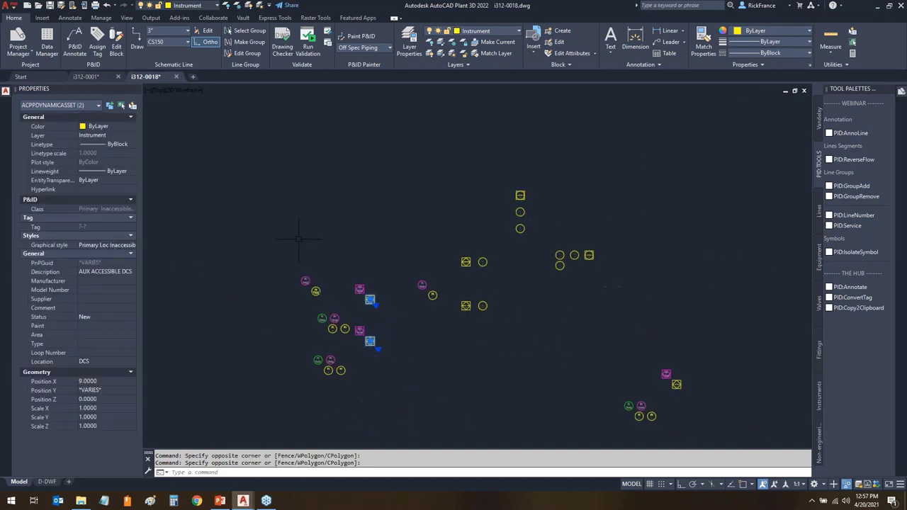
pyautogui.click(676, 384)
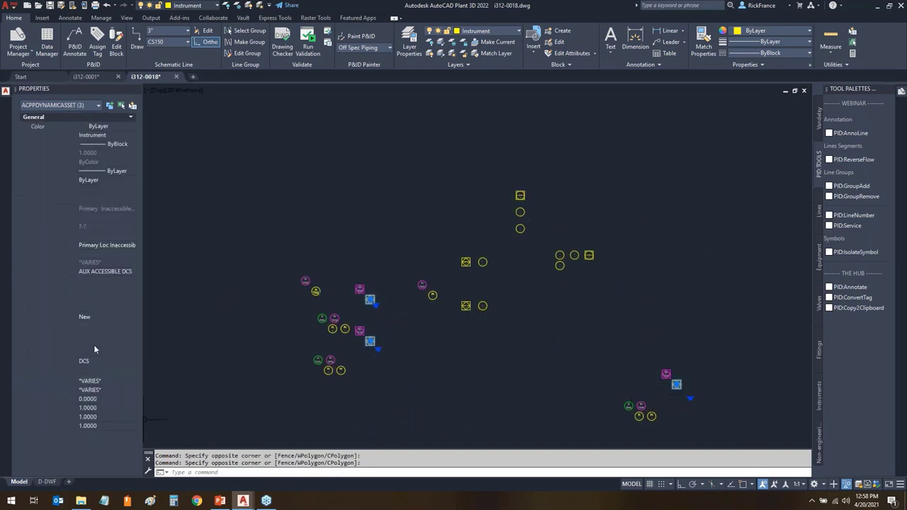
pyautogui.click(93, 343)
pyautogui.write('YIC')
pyautogui.press('Return')
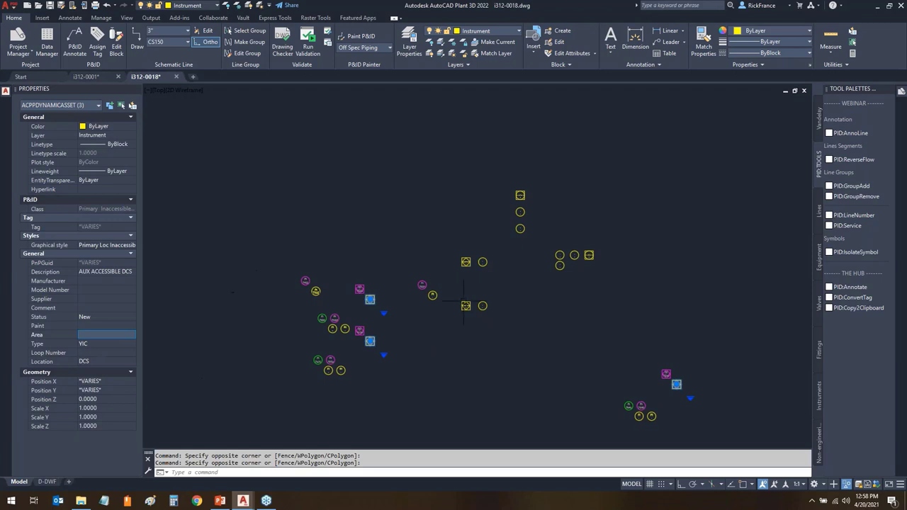
pyautogui.press('Escape')
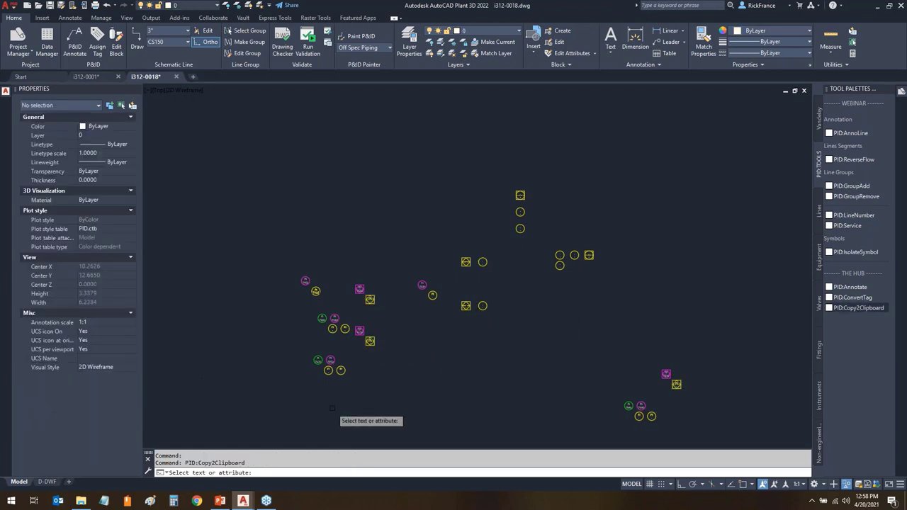
# - Give the loop 7930 YIC valve and two bubbles Loop Number 7930, copied from FI 7930
pyautogui.scroll(3, 327, 347)
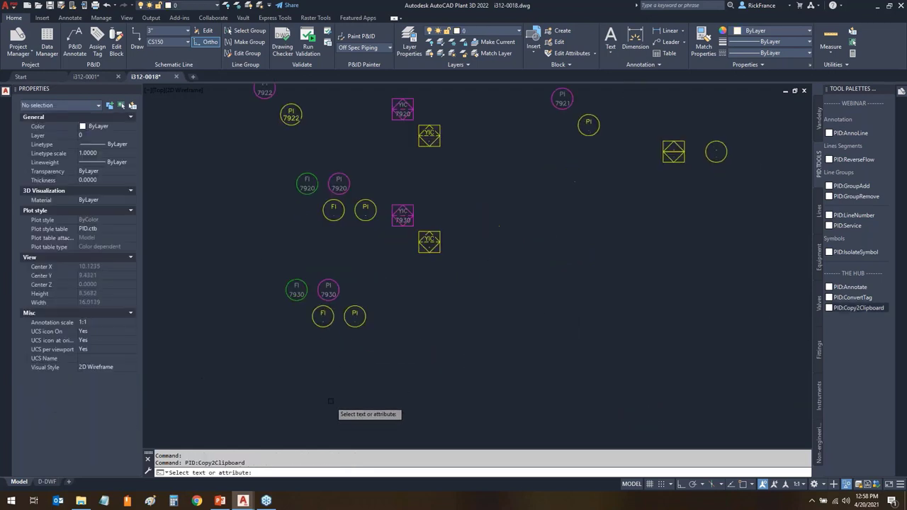
pyautogui.click(297, 290)
pyautogui.click(471, 243)
pyautogui.click(420, 308)
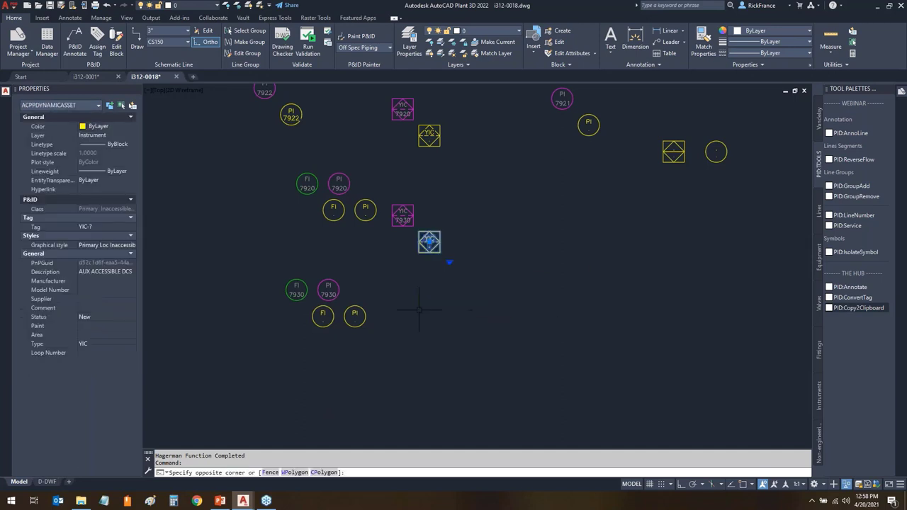
pyautogui.click(395, 311)
pyautogui.click(312, 361)
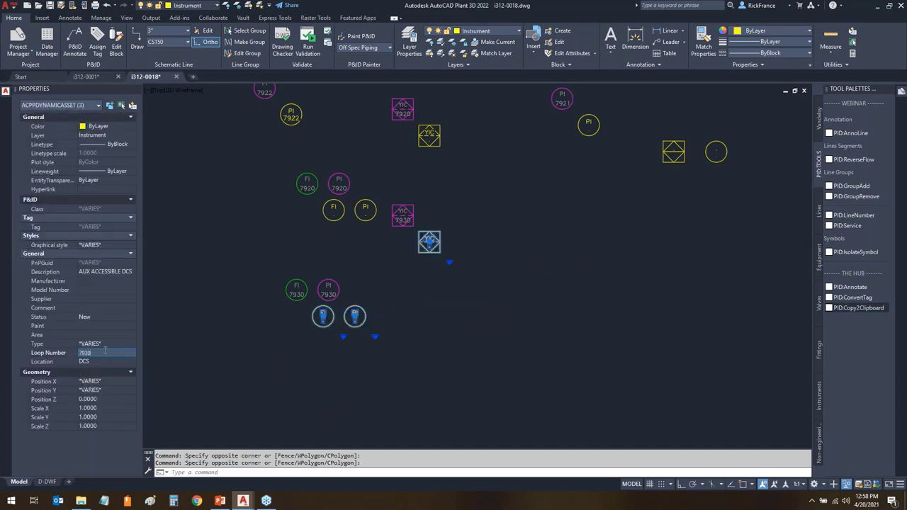
pyautogui.click(80, 335)
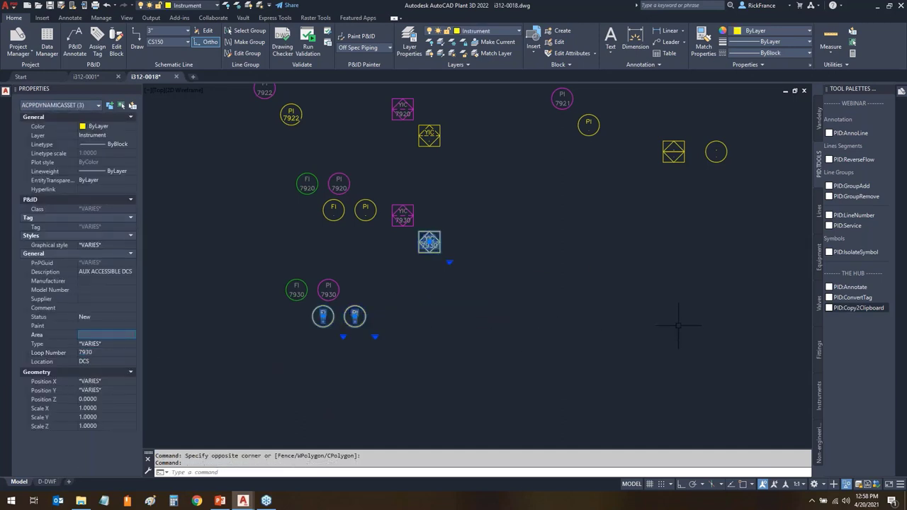
pyautogui.press('Escape')
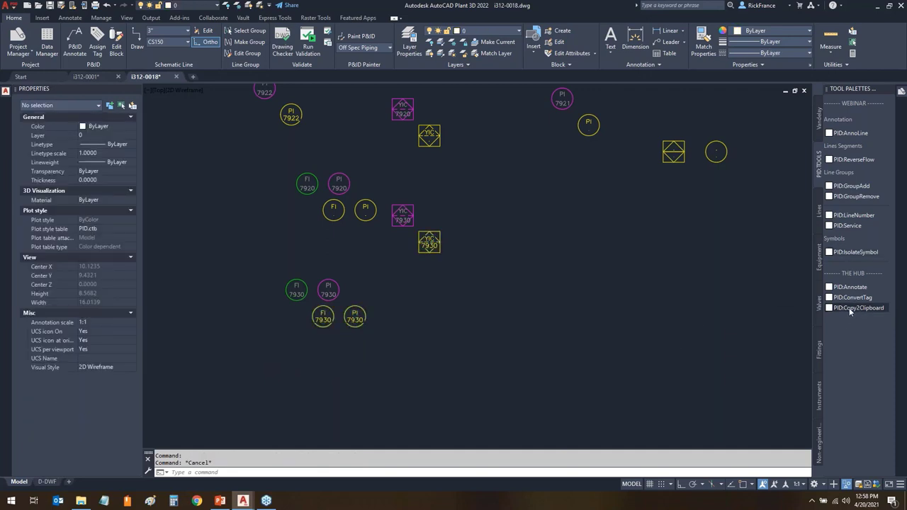
pyautogui.click(849, 307)
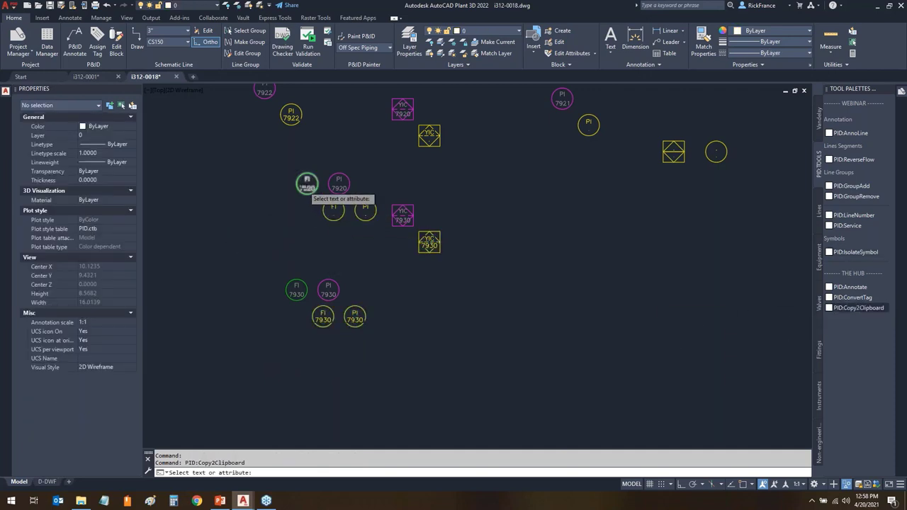
# - Copy 7920 from the old FI bubble and apply it as Loop Number to the new FI, PI and YIC
pyautogui.click(307, 186)
pyautogui.click(388, 200)
pyautogui.click(317, 241)
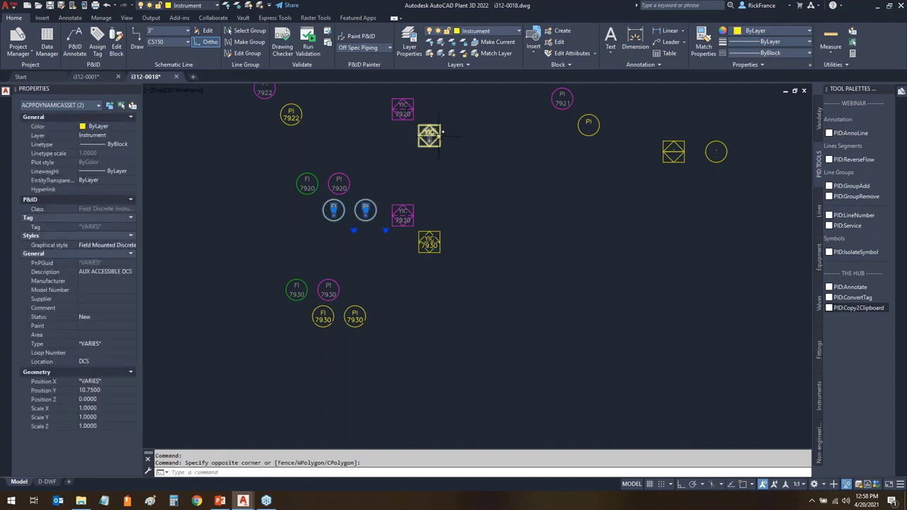
pyautogui.click(462, 115)
pyautogui.click(419, 161)
pyautogui.click(107, 352)
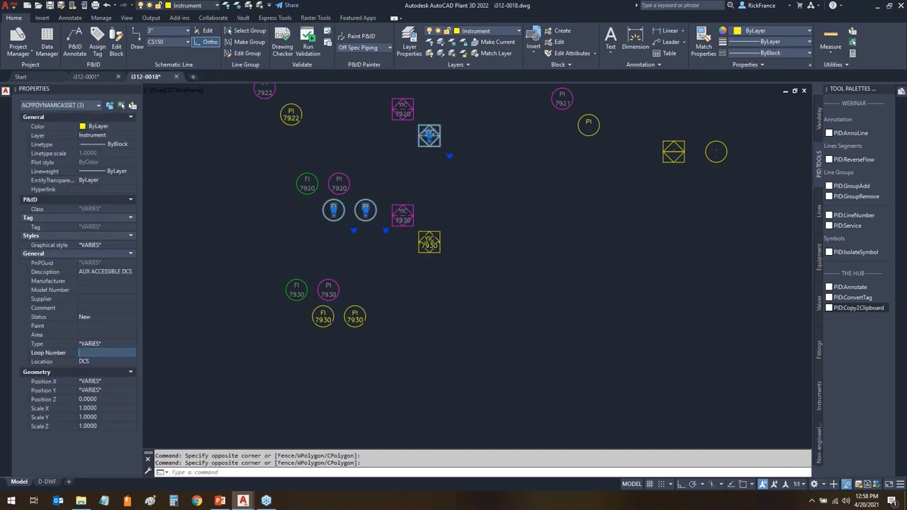
pyautogui.click(69, 336)
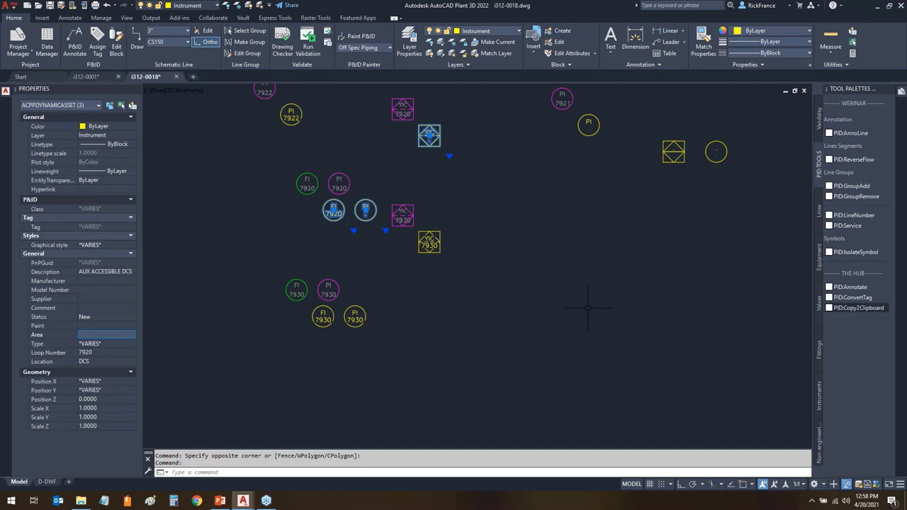
pyautogui.press('Escape')
# - Tag the new loop 7940 FI, PI and YIC instruments with 7940, then select the old 7940 bubbles
pyautogui.moveTo(606, 335)
pyautogui.mouseDown(button='middle')
pyautogui.moveTo(539, 334)
pyautogui.moveTo(348, 364)
pyautogui.moveTo(330, 358)
pyautogui.moveTo(284, 287)
pyautogui.moveTo(162, 318)
pyautogui.mouseUp(button='middle')
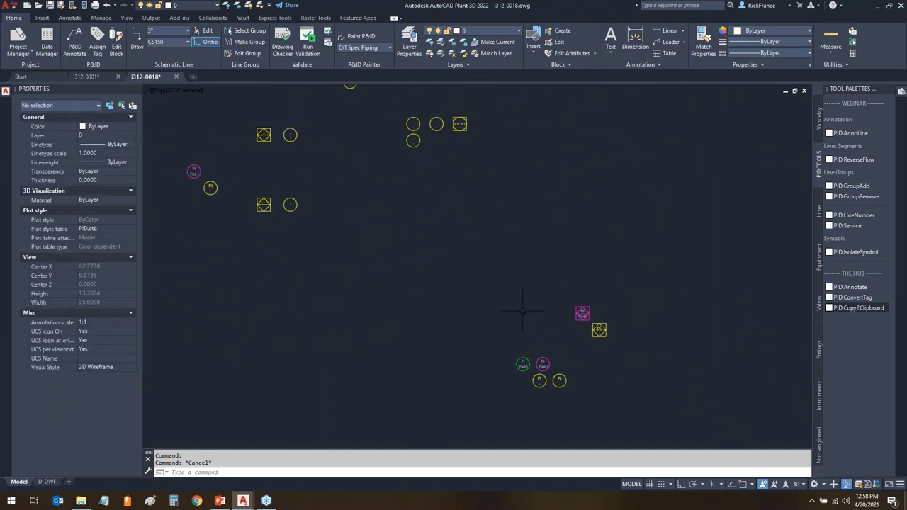
pyautogui.click(614, 345)
pyautogui.click(587, 328)
pyautogui.click(592, 380)
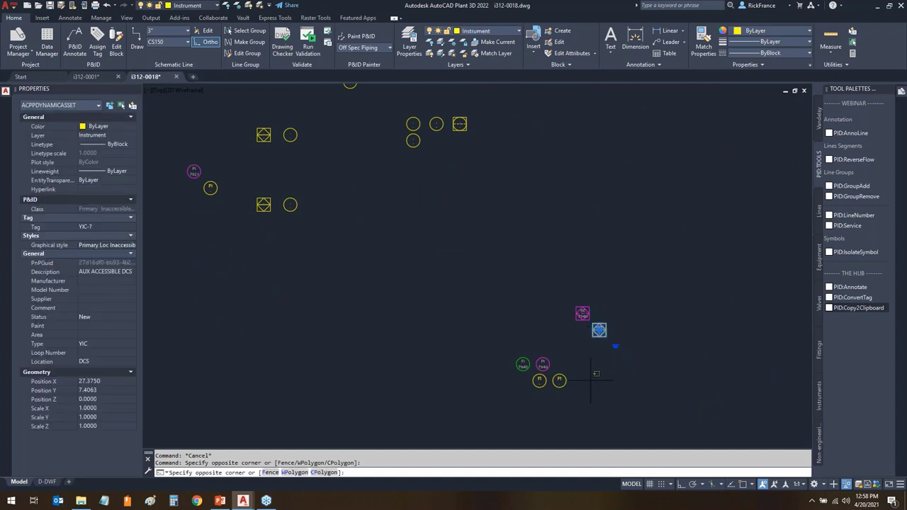
pyautogui.press('Escape')
pyautogui.press('Escape')
pyautogui.click(840, 309)
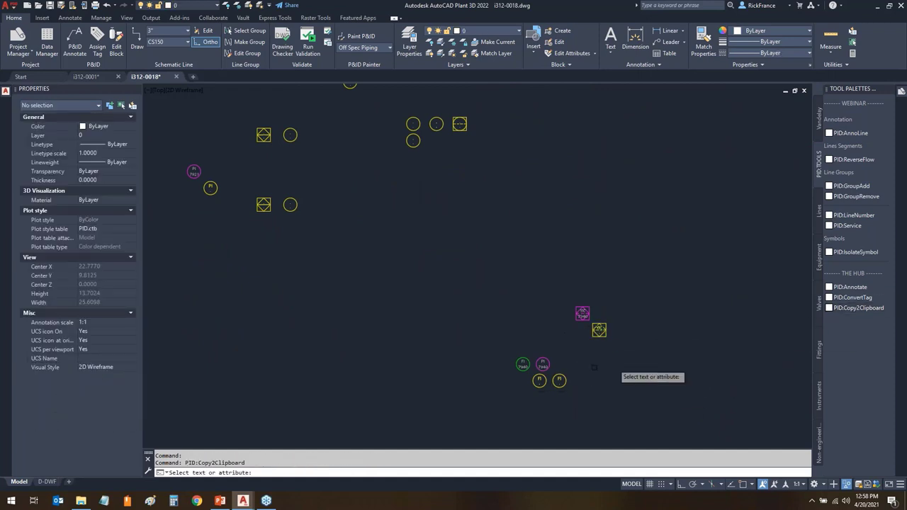
pyautogui.scroll(4, 620, 379)
pyautogui.scroll(-2, 638, 365)
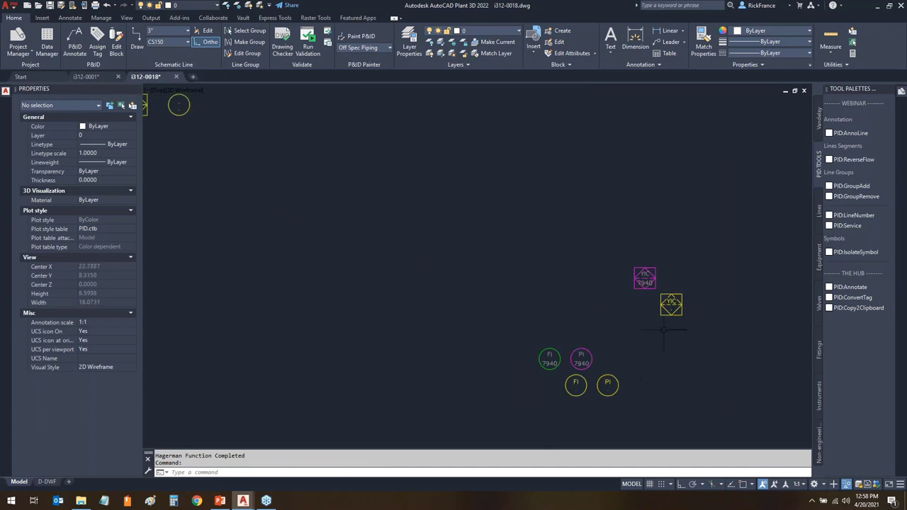
pyautogui.click(691, 326)
pyautogui.click(656, 296)
pyautogui.click(650, 382)
pyautogui.click(580, 406)
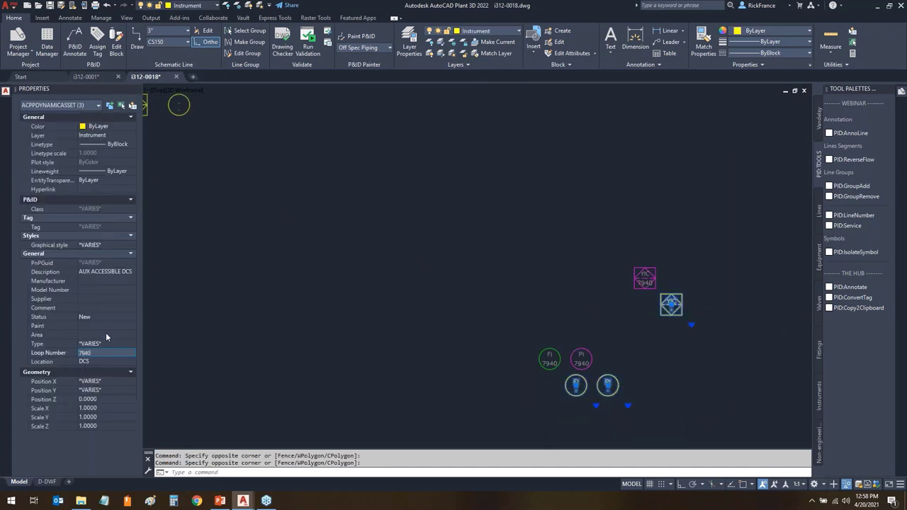
pyautogui.press('Escape')
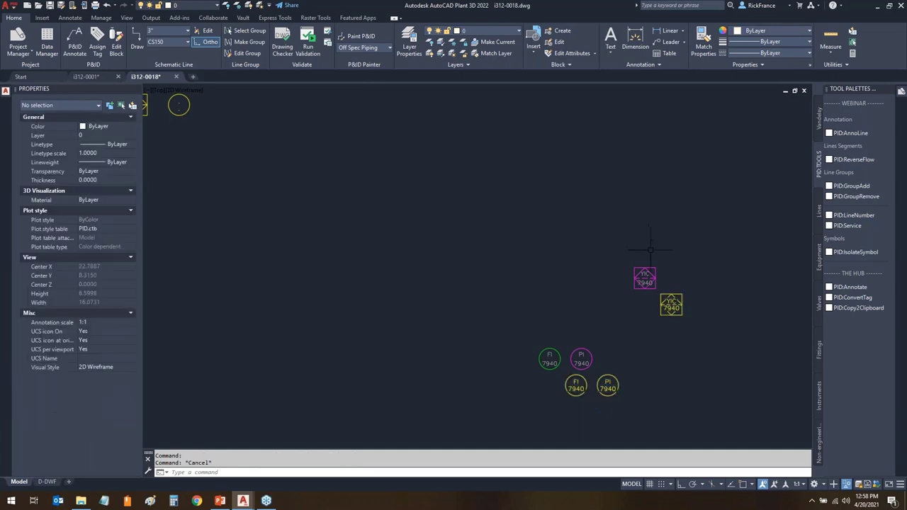
pyautogui.click(649, 257)
pyautogui.click(518, 353)
# - Delete the old loop 7940 instrument bubbles
pyautogui.press('Delete')
pyautogui.scroll(-3, 454, 350)
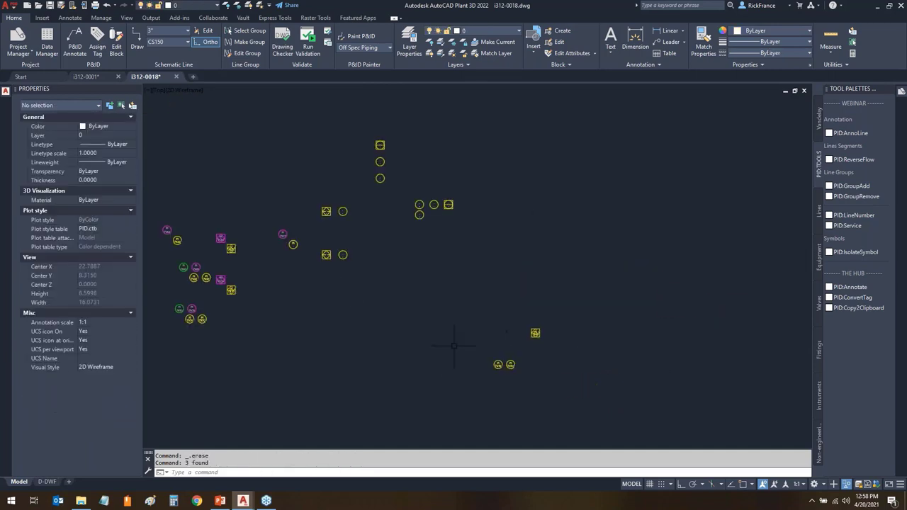
pyautogui.scroll(5, 330, 328)
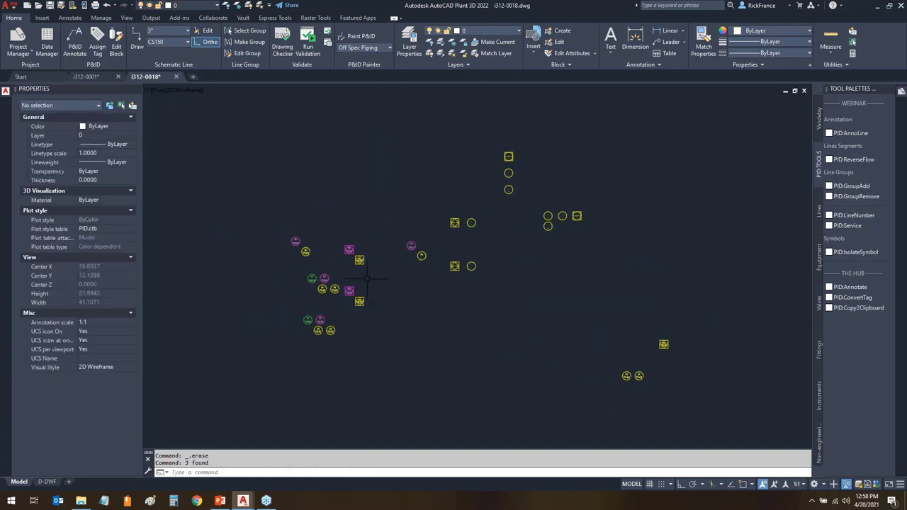
# - Delete the eight old 7920, 7921, 7922 and 7930 bubbles, then end object isolation
pyautogui.click(383, 175)
pyautogui.click(312, 246)
pyautogui.click(262, 183)
pyautogui.click(220, 214)
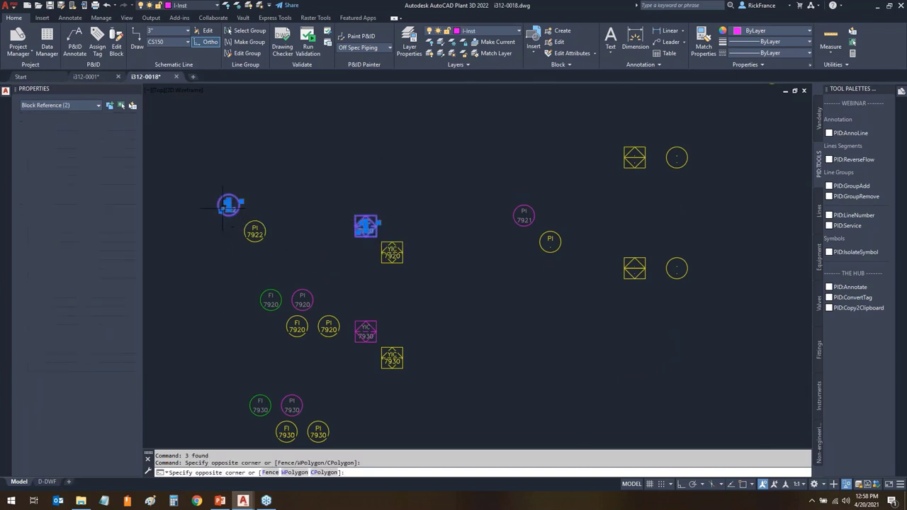
pyautogui.click(347, 265)
pyautogui.click(239, 294)
pyautogui.click(365, 327)
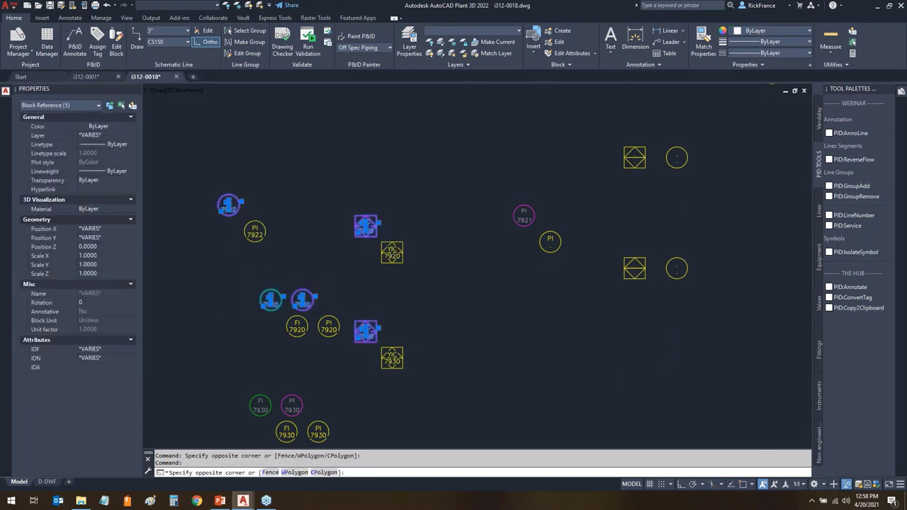
pyautogui.click(339, 400)
pyautogui.click(297, 391)
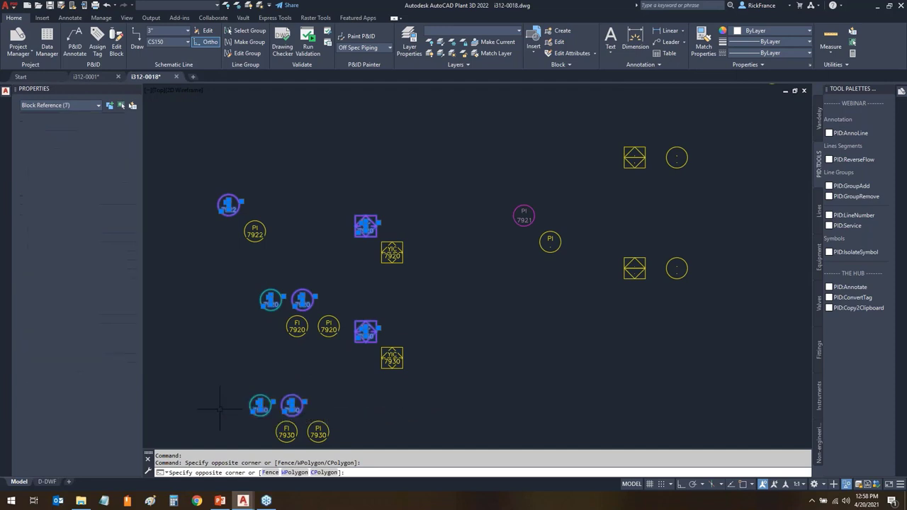
pyautogui.click(539, 202)
pyautogui.click(507, 223)
pyautogui.press('Delete')
pyautogui.scroll(-5, 573, 344)
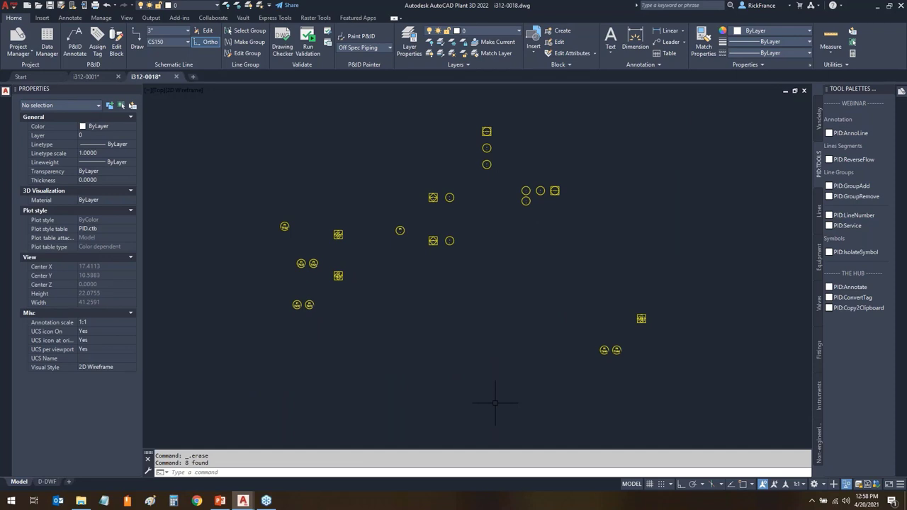
pyautogui.rightClick(453, 328)
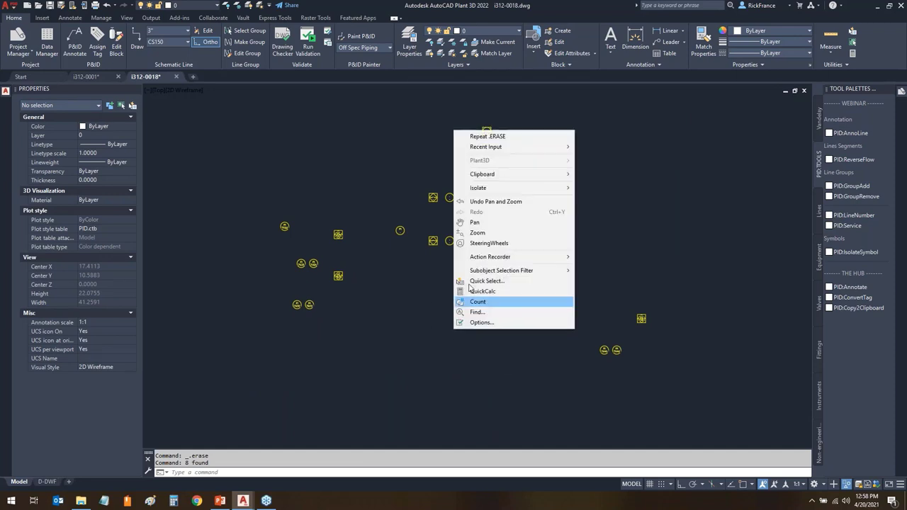
# - Unhide all objects, then move the seven left pipe-end connectors left past the border
pyautogui.moveTo(504, 190)
pyautogui.click(616, 209)
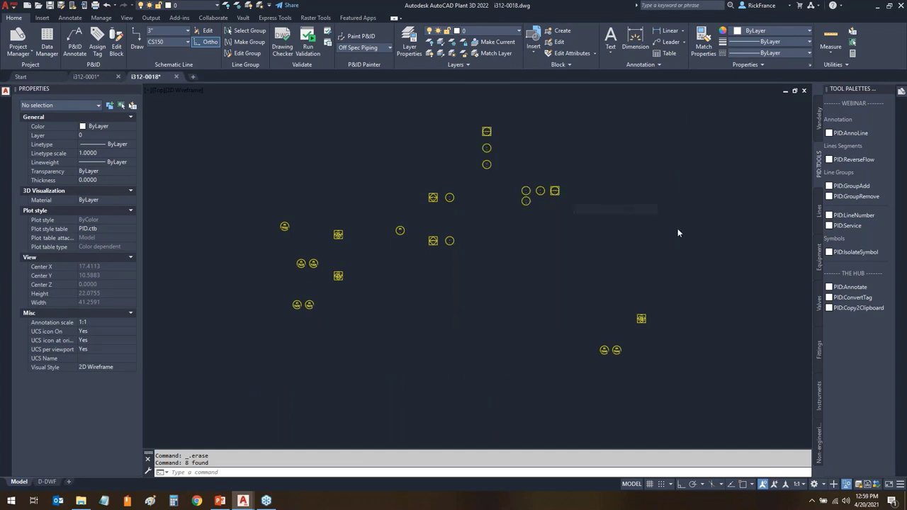
pyautogui.scroll(-2, 323, 327)
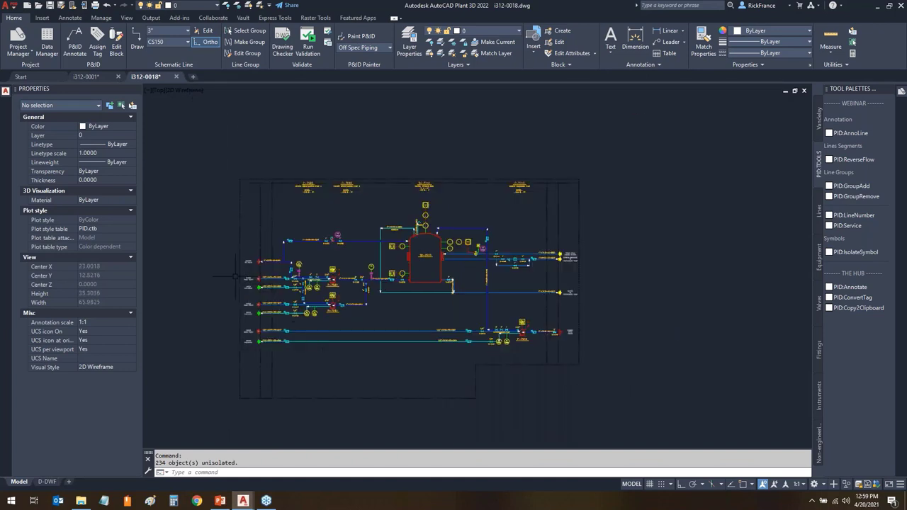
pyautogui.scroll(2, 259, 238)
pyautogui.click(262, 236)
pyautogui.click(245, 401)
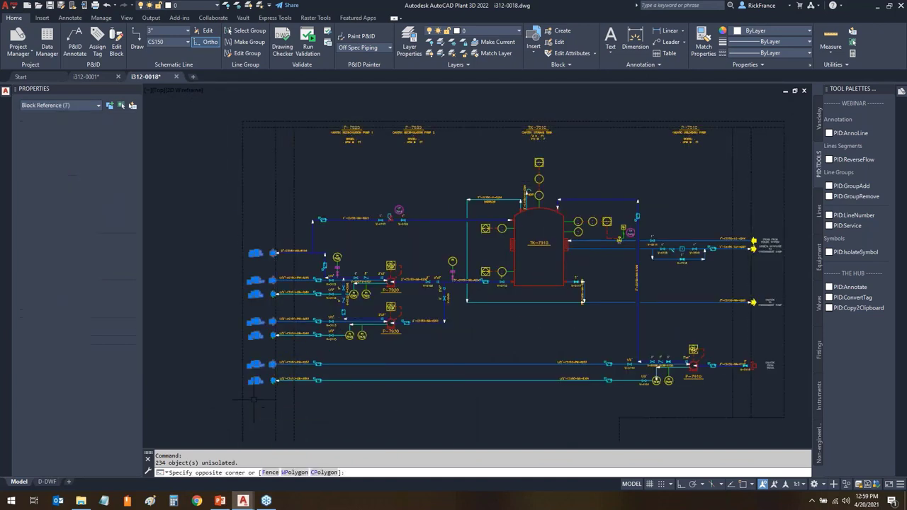
pyautogui.write('m')
pyautogui.press('Return')
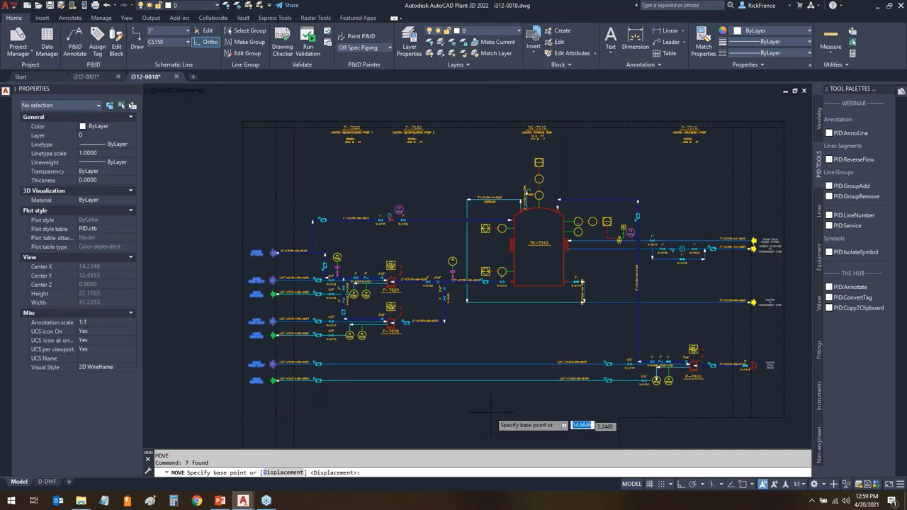
pyautogui.click(490, 409)
pyautogui.press('Escape')
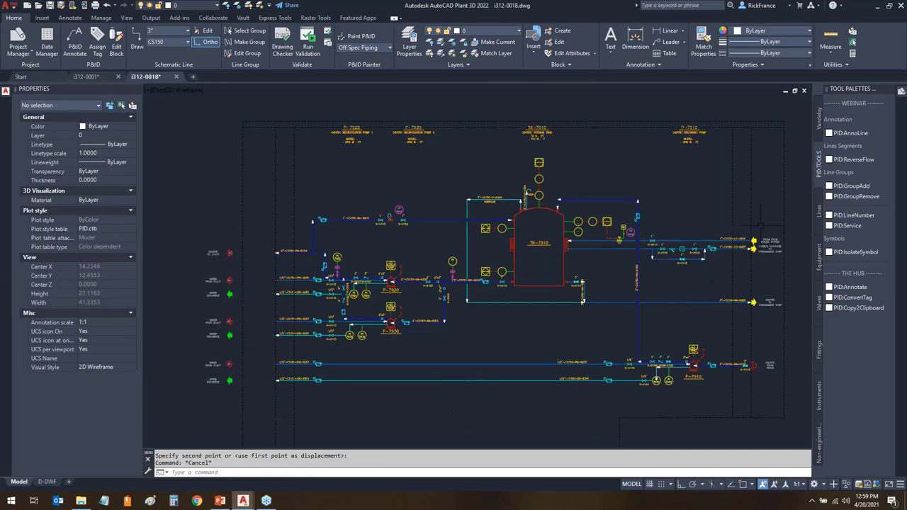
# - Move the four right pipe-end connectors out past the right border
pyautogui.click(778, 224)
pyautogui.click(768, 376)
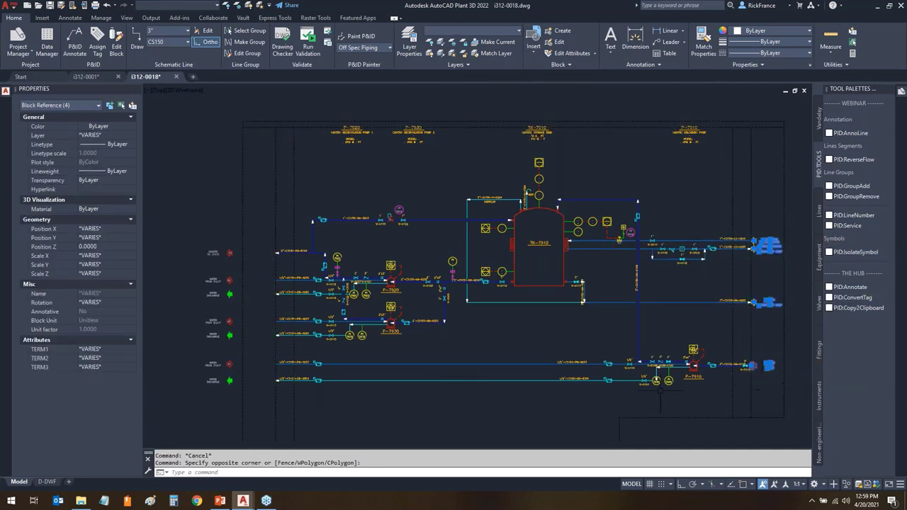
pyautogui.press('Return')
pyautogui.click(669, 190)
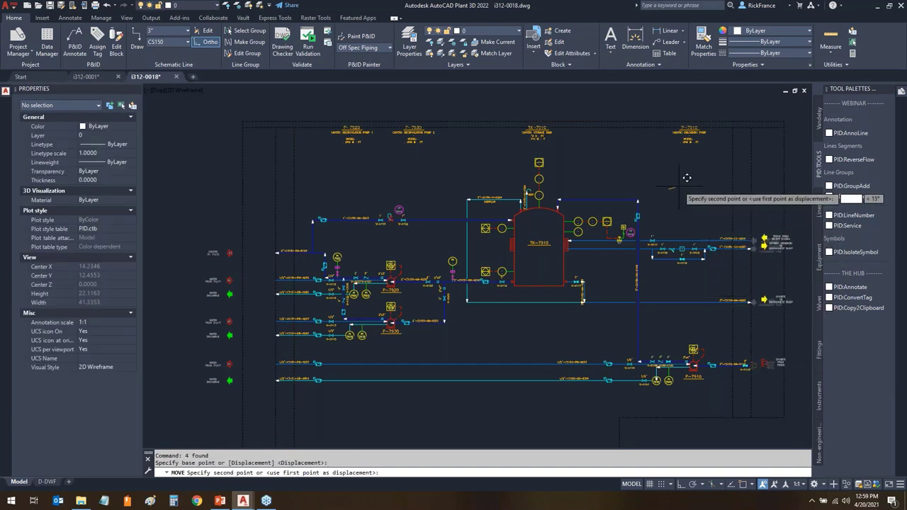
pyautogui.click(712, 179)
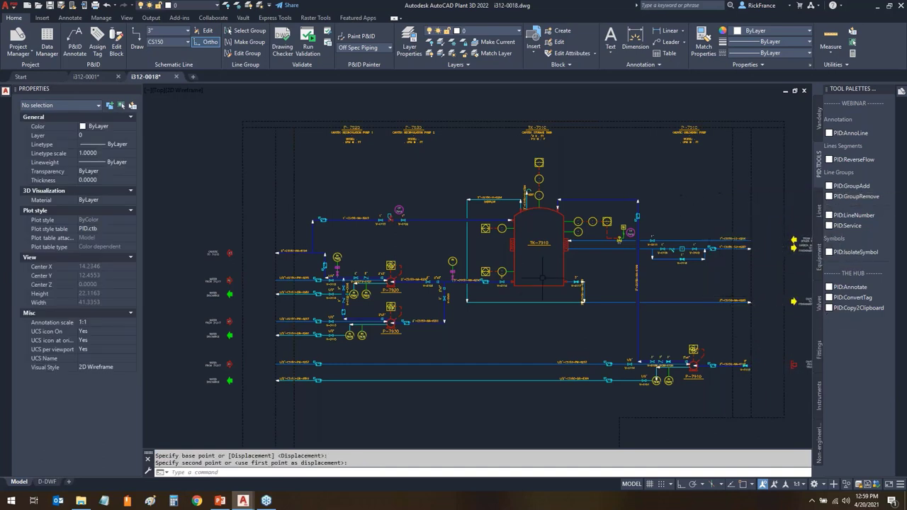
pyautogui.press('Escape')
# - Select the four blue flow arrows on the left and the right-side border frames
pyautogui.click(248, 411)
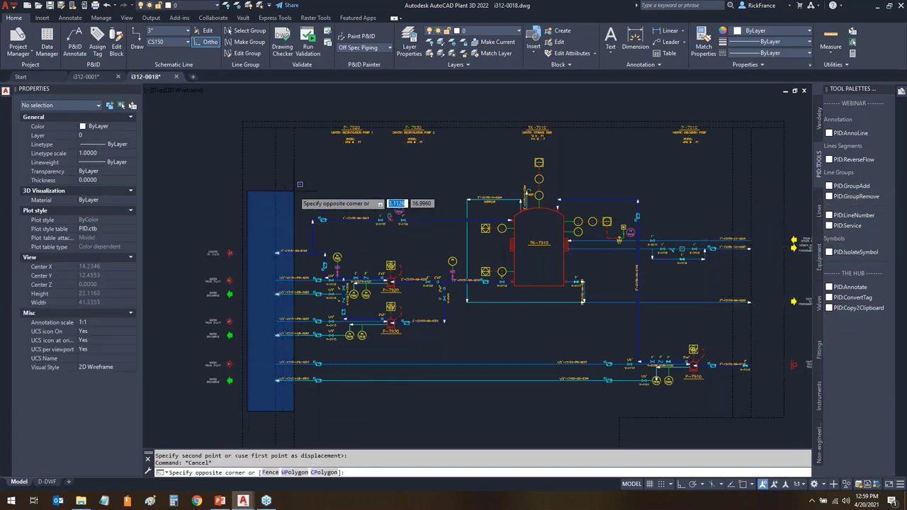
pyautogui.click(287, 196)
pyautogui.click(749, 330)
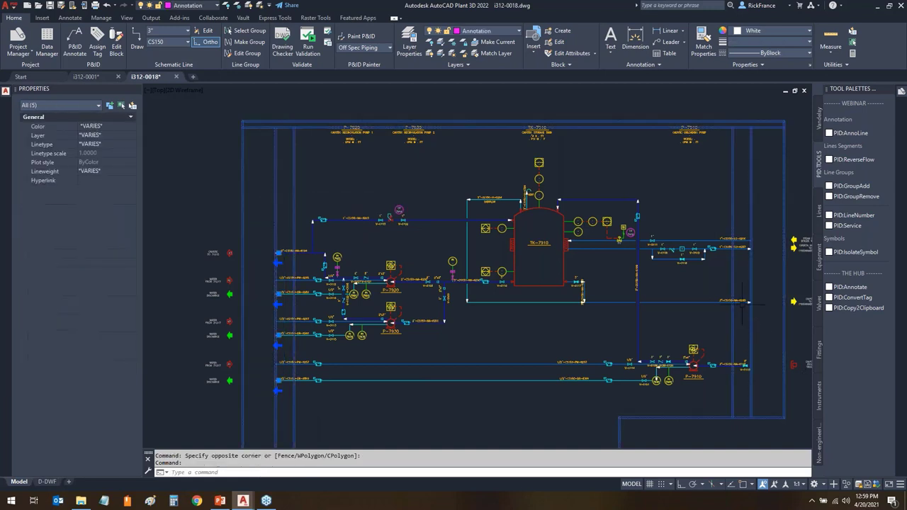
pyautogui.click(746, 312)
# - Erase the four blue flow arrows and the two leftover symbols on the right
pyautogui.press('Escape')
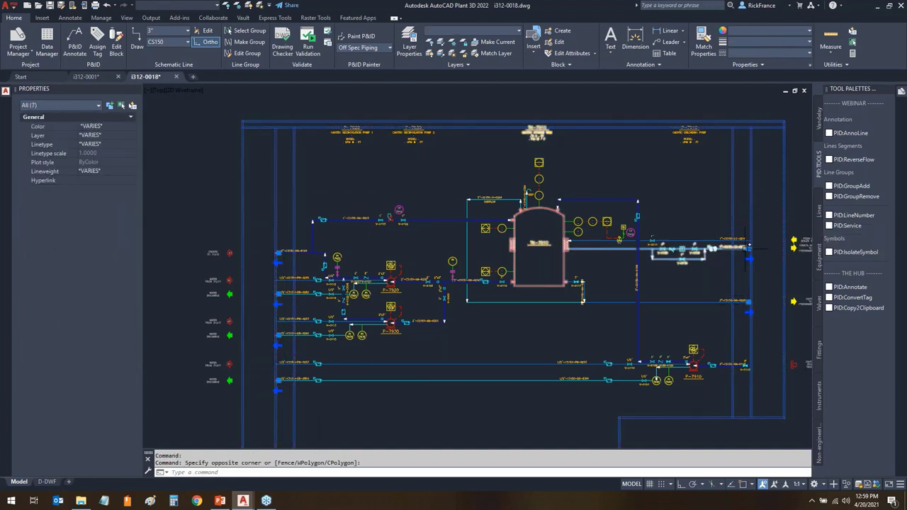
pyautogui.click(257, 398)
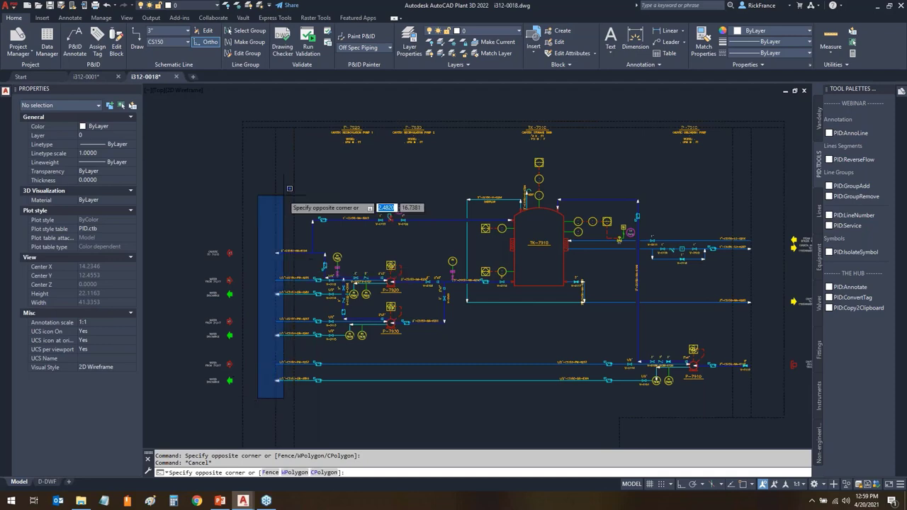
pyautogui.click(285, 197)
pyautogui.press('Delete')
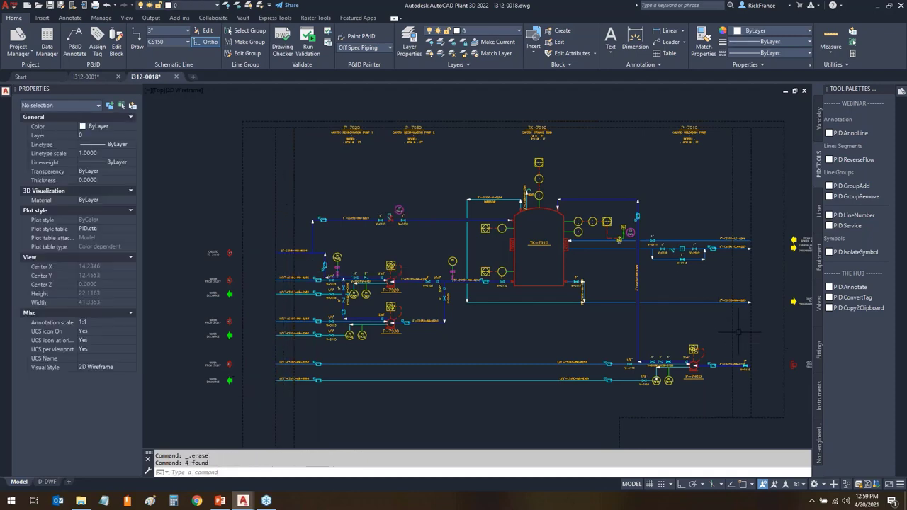
pyautogui.click(739, 331)
pyautogui.click(779, 177)
pyautogui.press('Delete')
# - Place off-page connectors at the 2"-CS150-NA-6194, PW-6265, PW-6267 and PW-6257 line ends
pyautogui.scroll(2, 195, 294)
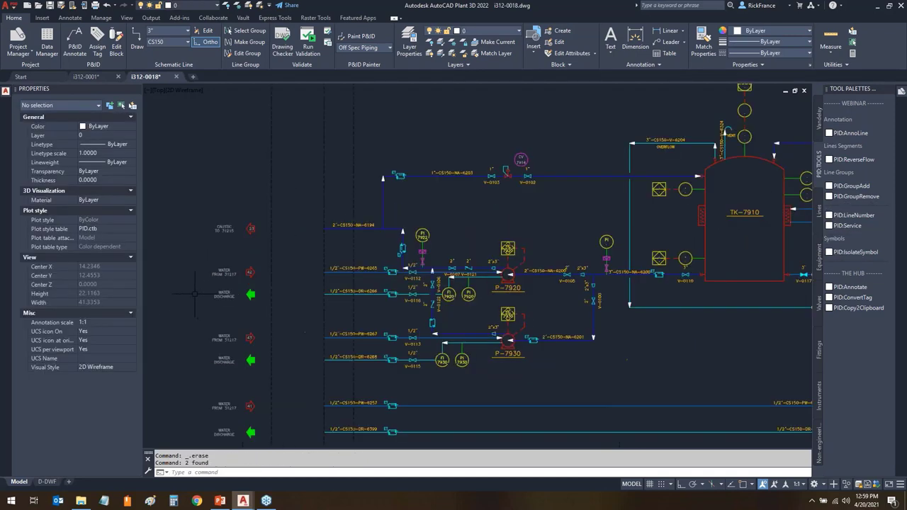
pyautogui.scroll(2, 195, 294)
pyautogui.scroll(-2, 288, 222)
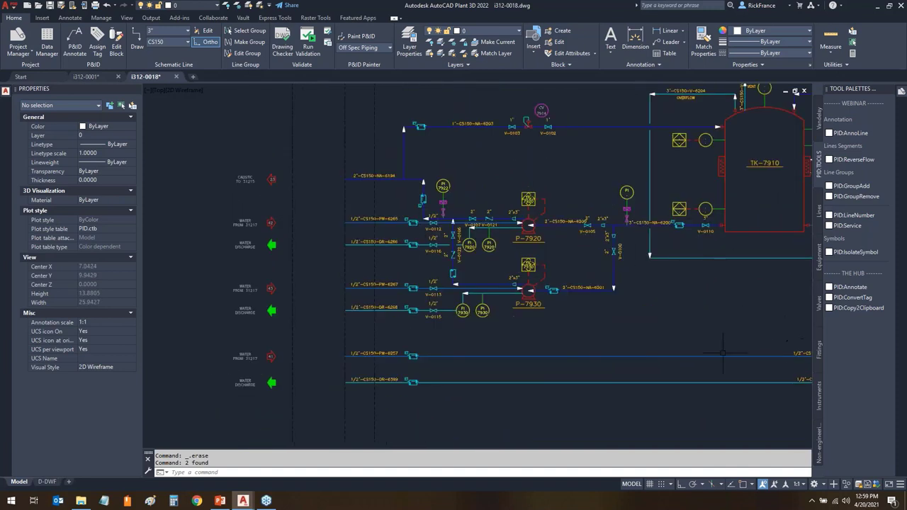
pyautogui.click(822, 443)
pyautogui.click(841, 216)
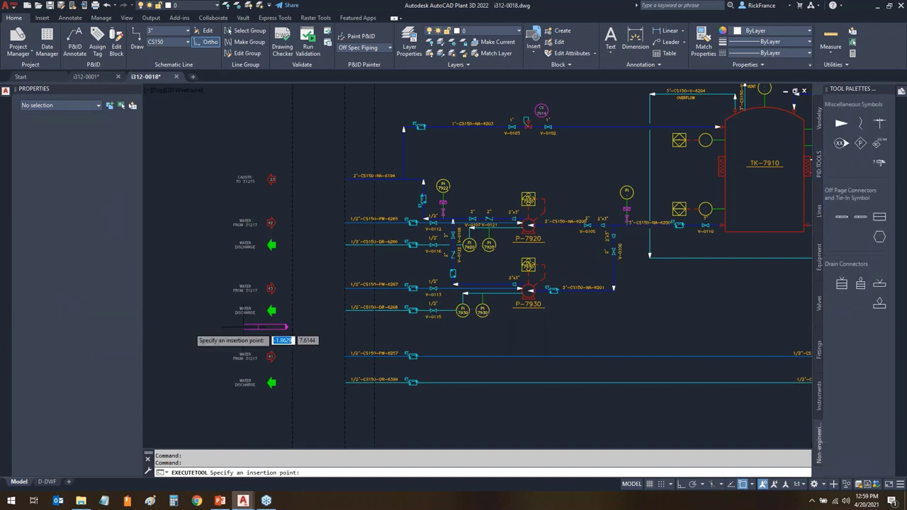
pyautogui.click(345, 178)
pyautogui.press('Return')
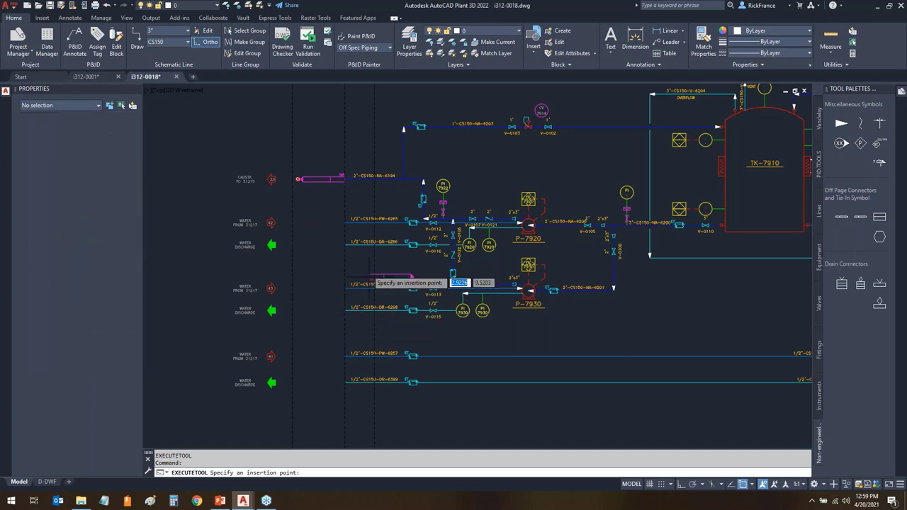
pyautogui.click(345, 222)
pyautogui.press('Return')
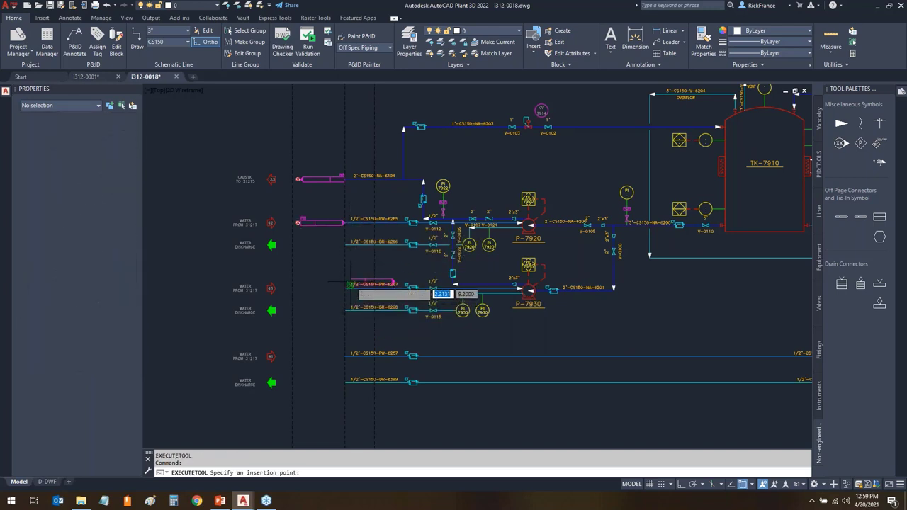
pyautogui.click(345, 288)
pyautogui.press('Return')
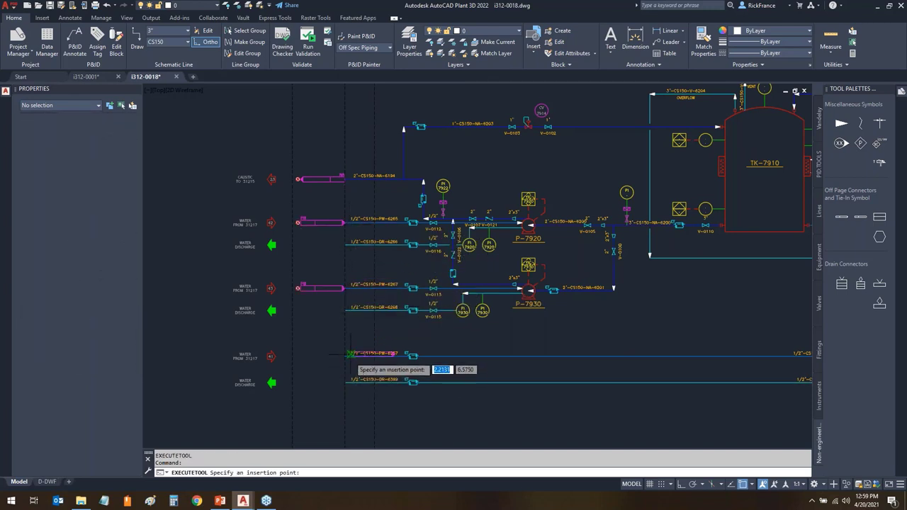
pyautogui.click(345, 353)
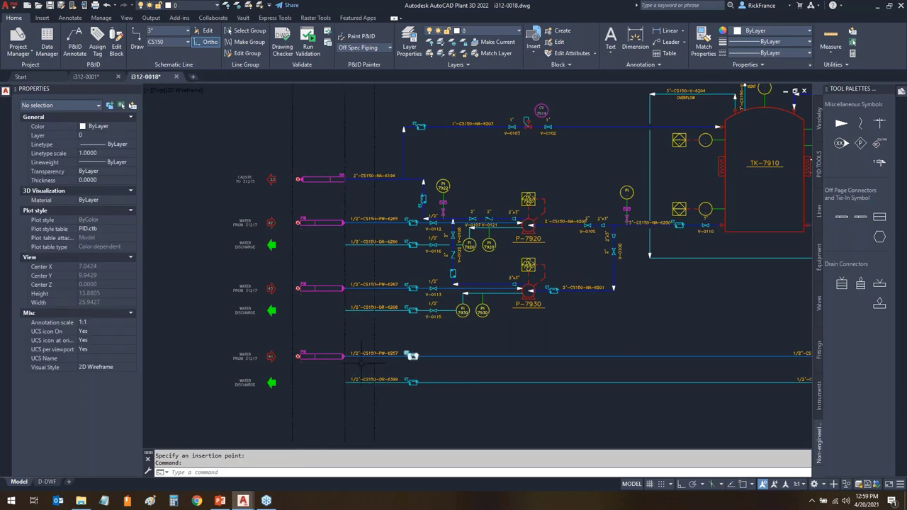
# - Place off-page connectors at the starts of the DR-6266, DR-6268 and DR-6399 lines
pyautogui.scroll(5, 247, 288)
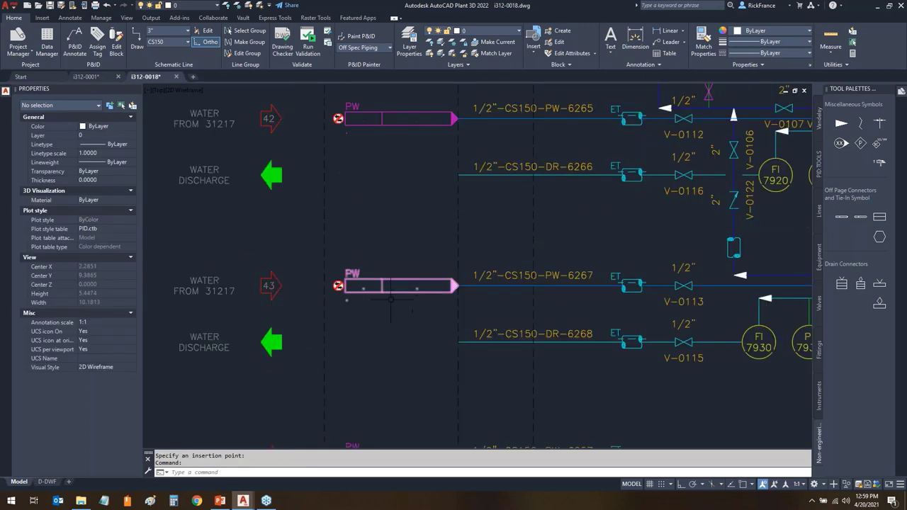
pyautogui.scroll(-5, 337, 303)
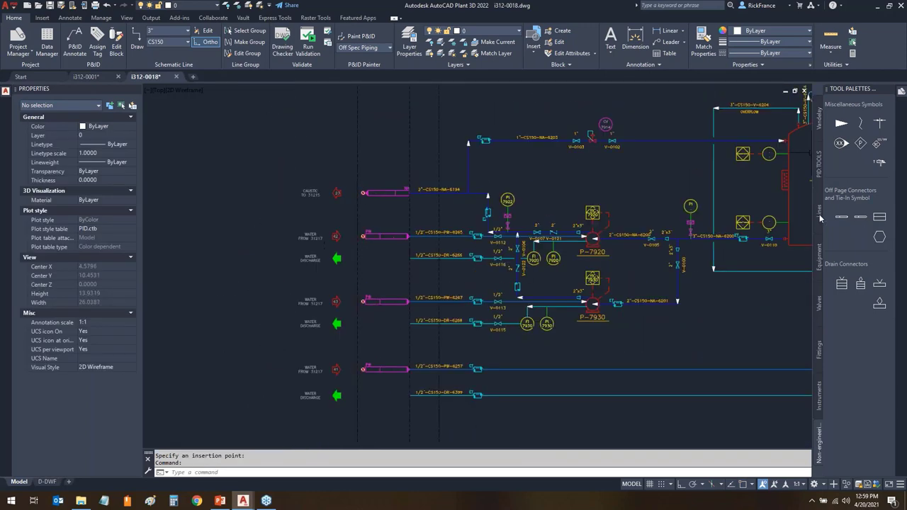
pyautogui.click(820, 112)
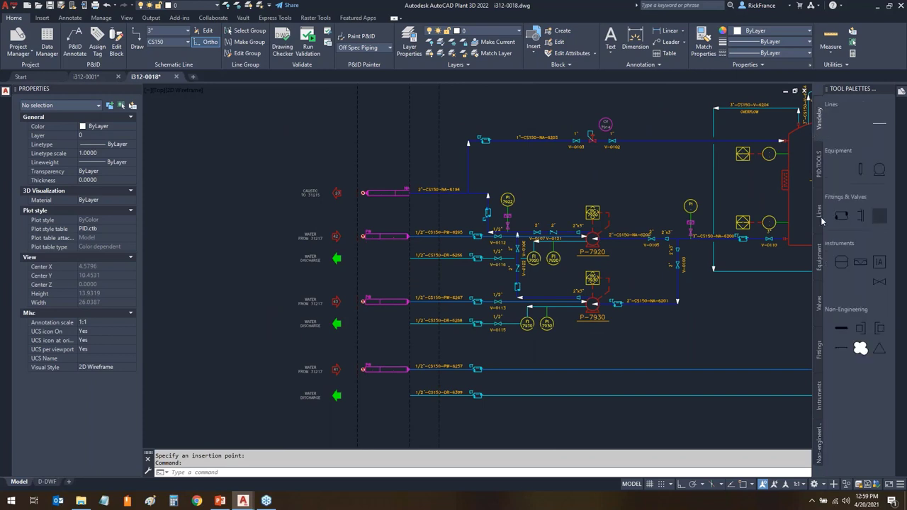
pyautogui.click(842, 327)
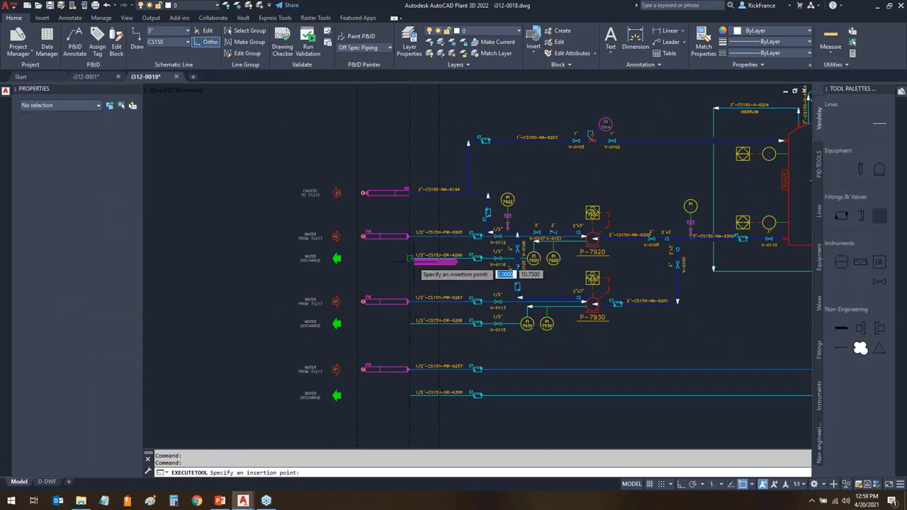
pyautogui.click(411, 258)
pyautogui.press('Return')
pyautogui.click(410, 323)
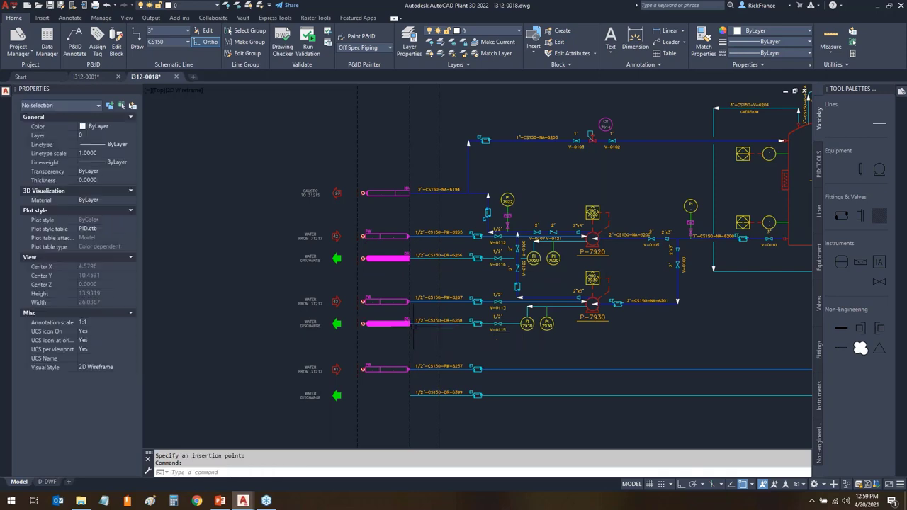
pyautogui.press('Return')
pyautogui.click(410, 395)
# - Pan right of TK-7910 and place off-page connectors at the LS-6206, CO-6207 and NA-6205 line ends
pyautogui.scroll(-2, 789, 216)
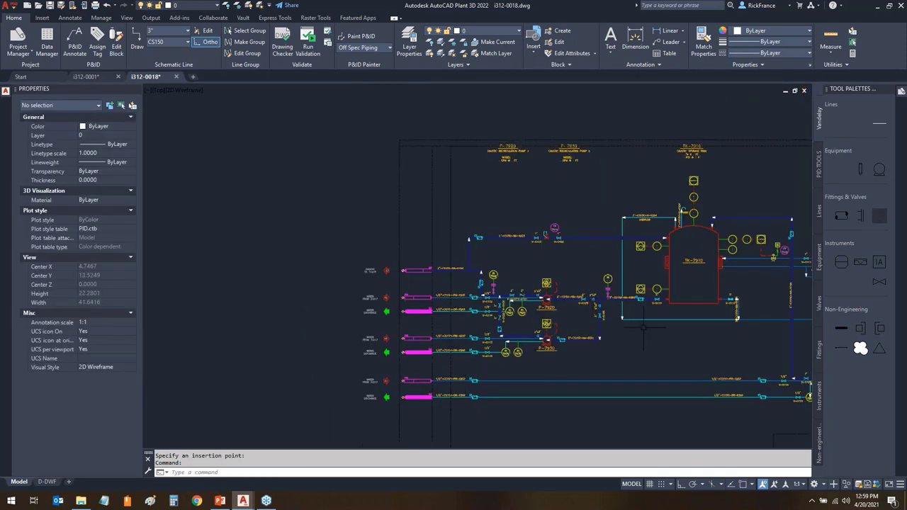
pyautogui.moveTo(788, 217)
pyautogui.mouseDown(button='middle')
pyautogui.moveTo(442, 257)
pyautogui.moveTo(385, 280)
pyautogui.mouseUp(button='middle')
pyautogui.scroll(2, 545, 251)
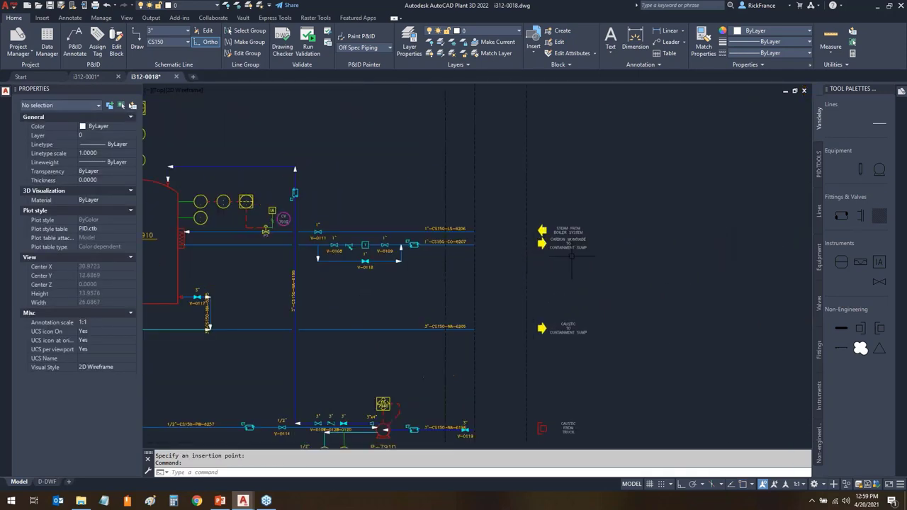
pyautogui.moveTo(693, 268); pyautogui.dragTo(740, 183, button='middle')
pyautogui.click(848, 343)
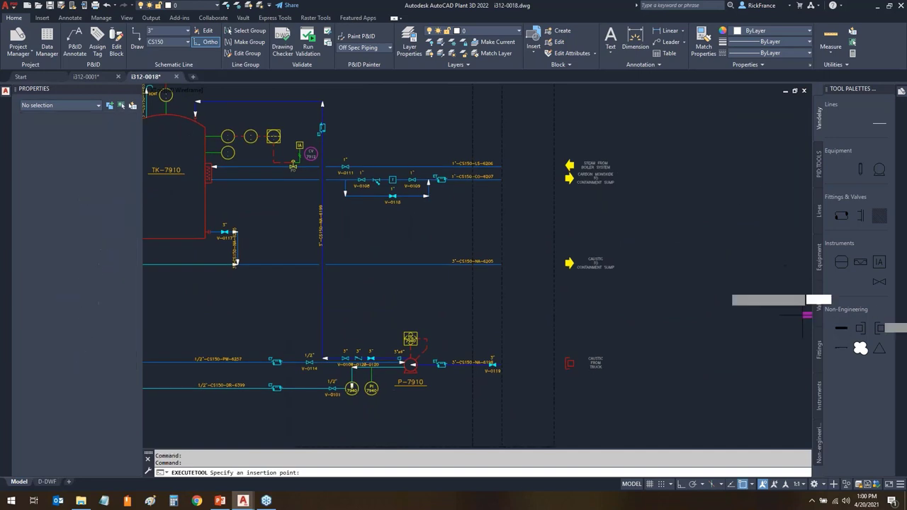
pyautogui.click(503, 167)
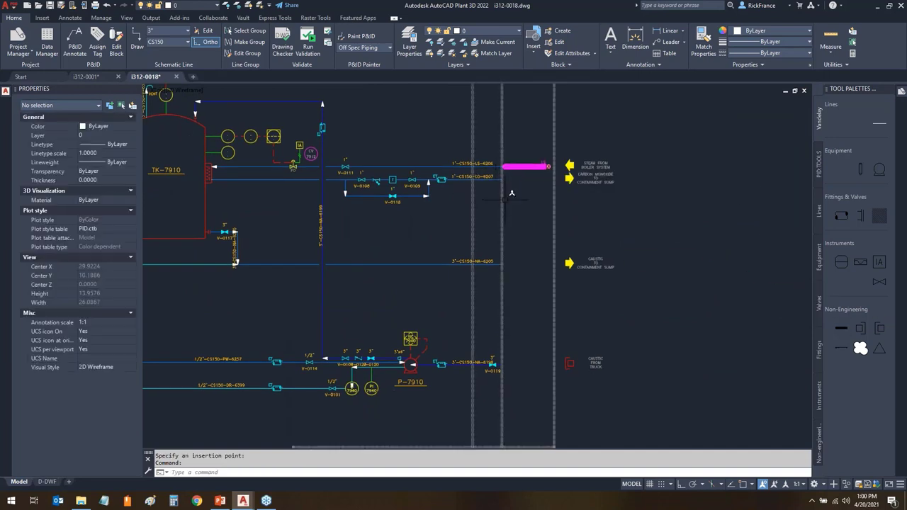
pyautogui.press('Return')
pyautogui.click(503, 180)
pyautogui.click(498, 266)
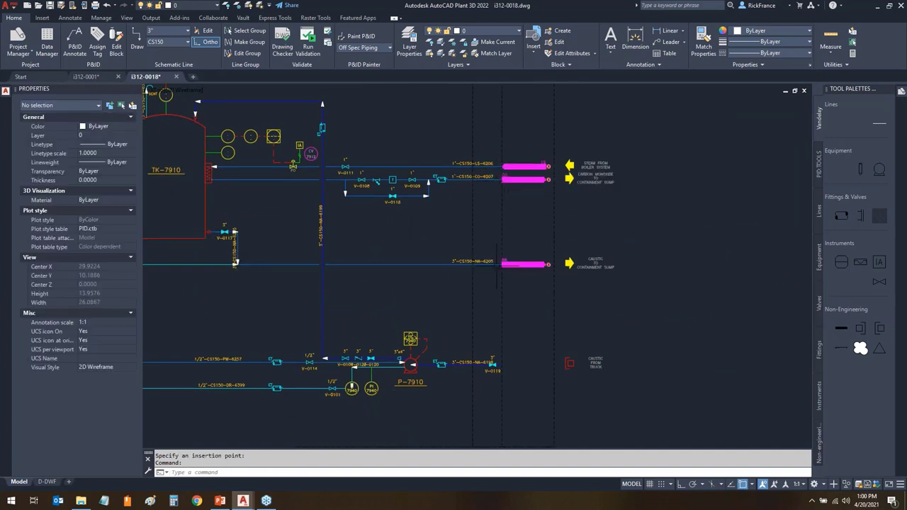
pyautogui.press('Return')
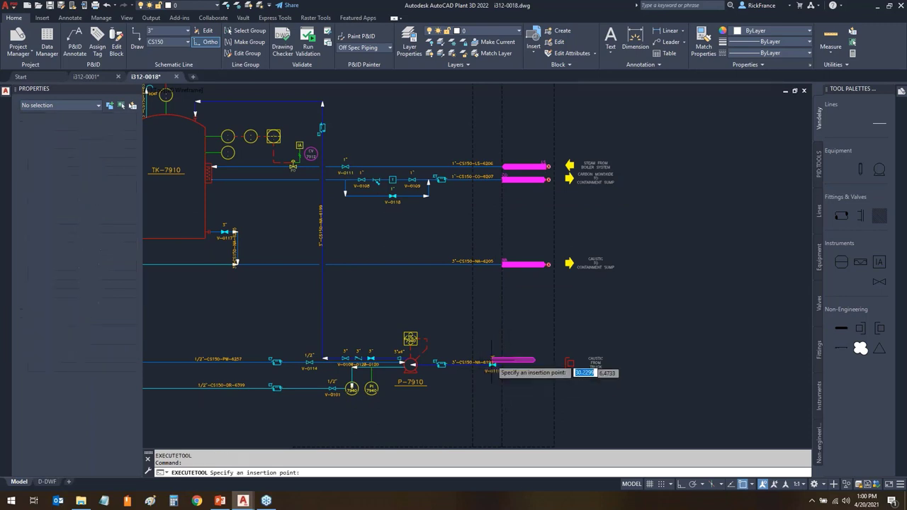
# - Erase the connector misplaced at the V-0119 line end
pyautogui.scroll(6, 494, 362)
pyautogui.click(504, 358)
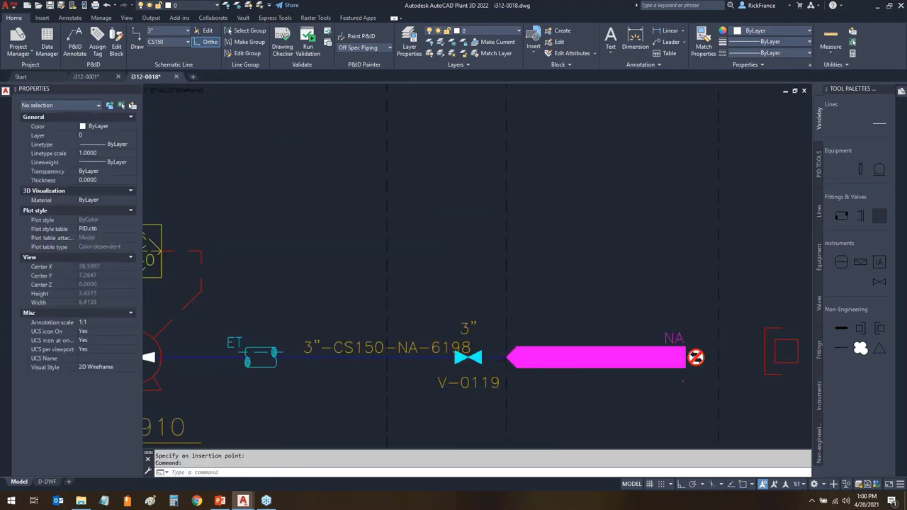
pyautogui.scroll(-6, 504, 358)
pyautogui.moveTo(526, 371); pyautogui.dragTo(528, 344, button='middle')
pyautogui.moveTo(635, 363); pyautogui.dragTo(524, 310)
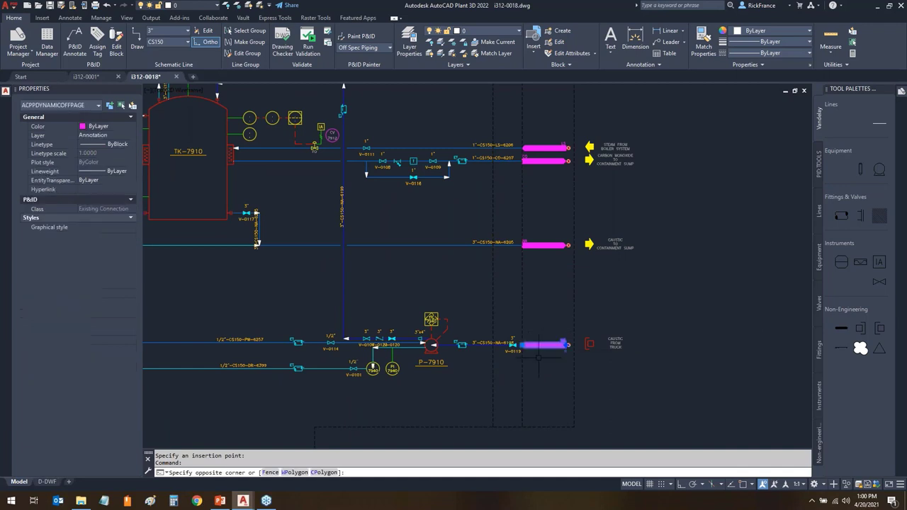
pyautogui.press('Delete')
pyautogui.click(881, 338)
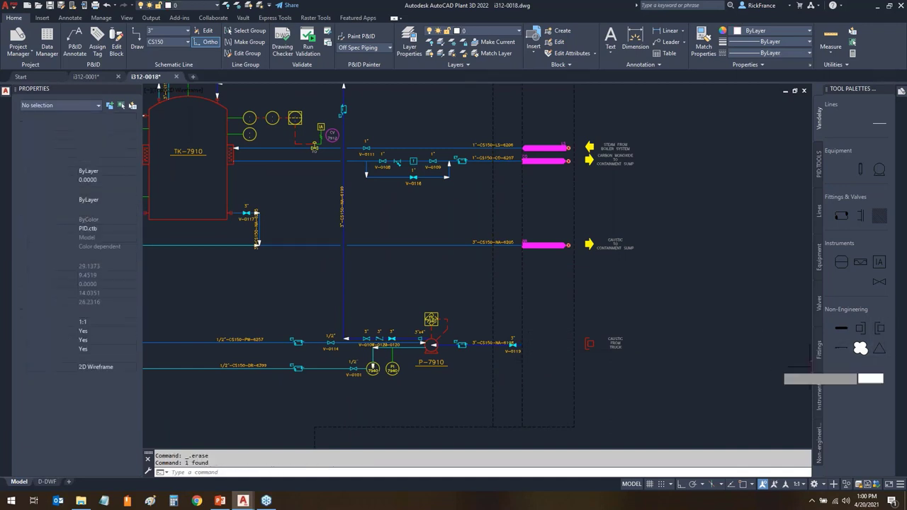
pyautogui.scroll(6, 533, 367)
pyautogui.press('Escape')
pyautogui.scroll(-4, 606, 385)
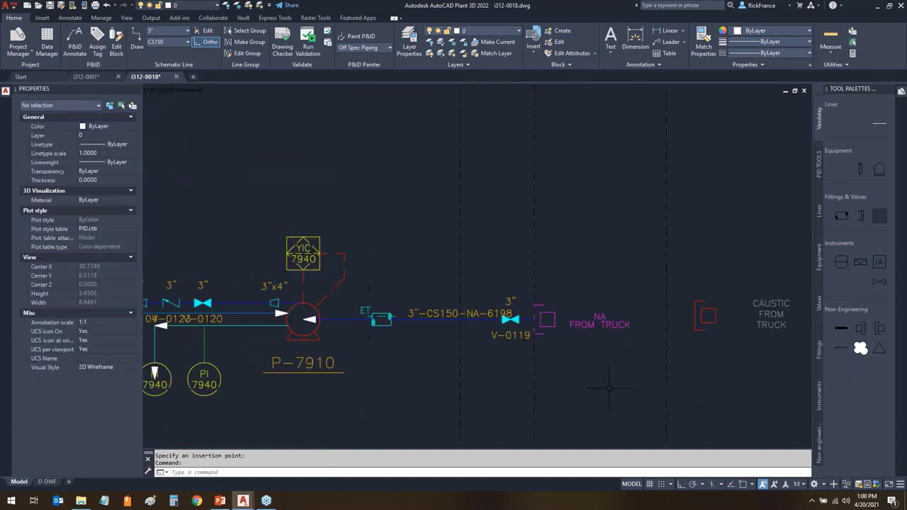
# - Erase the CAUSTIC FROM TRUCK label and pan the whole P&ID into view
pyautogui.moveTo(688, 333); pyautogui.dragTo(726, 360)
pyautogui.press('Delete')
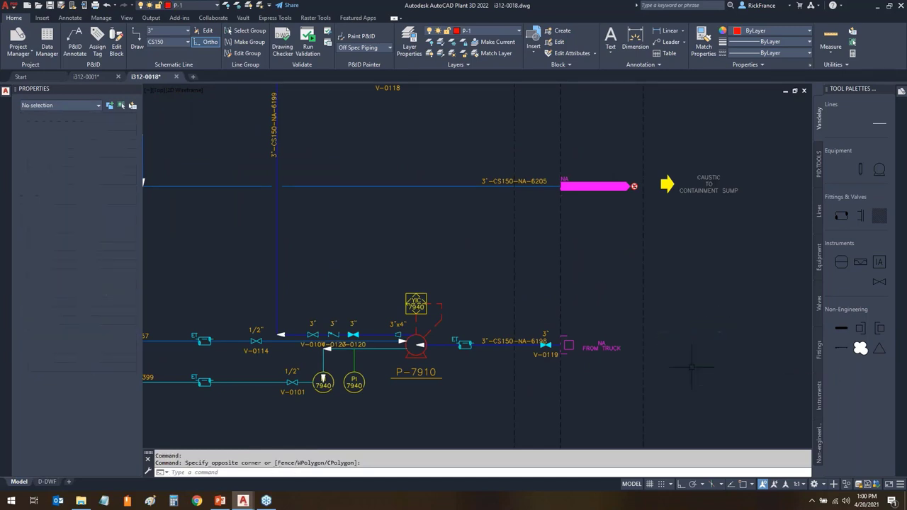
pyautogui.scroll(-3, 691, 365)
pyautogui.moveTo(314, 319); pyautogui.dragTo(374, 304, button='middle')
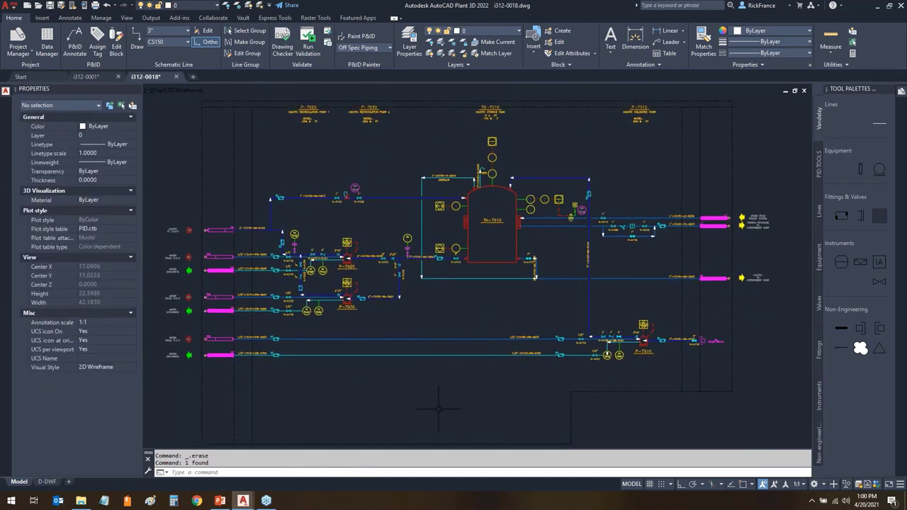
# - Try a Quick Select filter on block references by name, then cancel it
pyautogui.rightClick(593, 246)
pyautogui.click(630, 418)
pyautogui.click(526, 221)
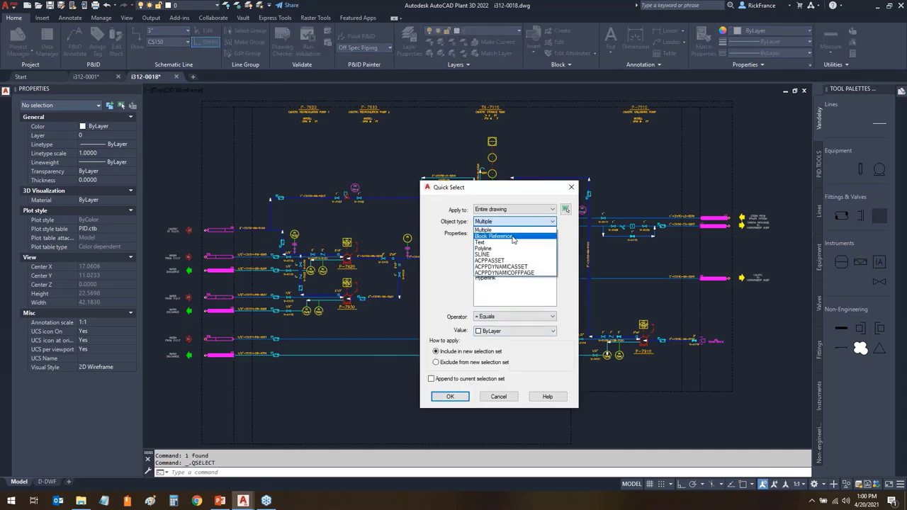
pyautogui.click(496, 255)
pyautogui.scroll(-5, 478, 284)
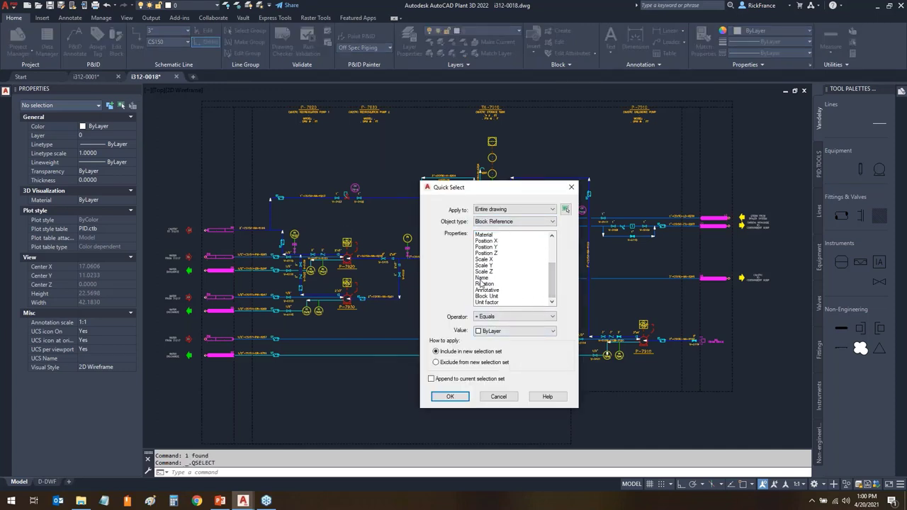
pyautogui.click(481, 278)
pyautogui.click(528, 332)
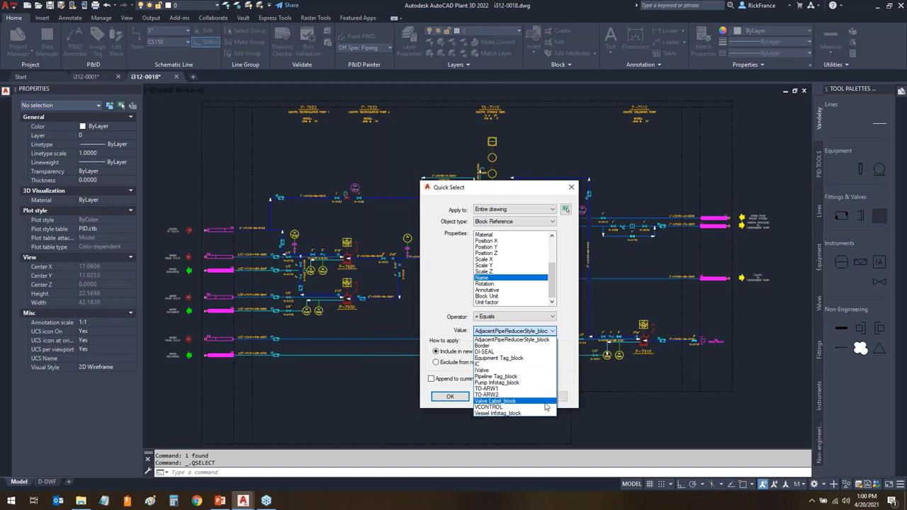
pyautogui.click(572, 380)
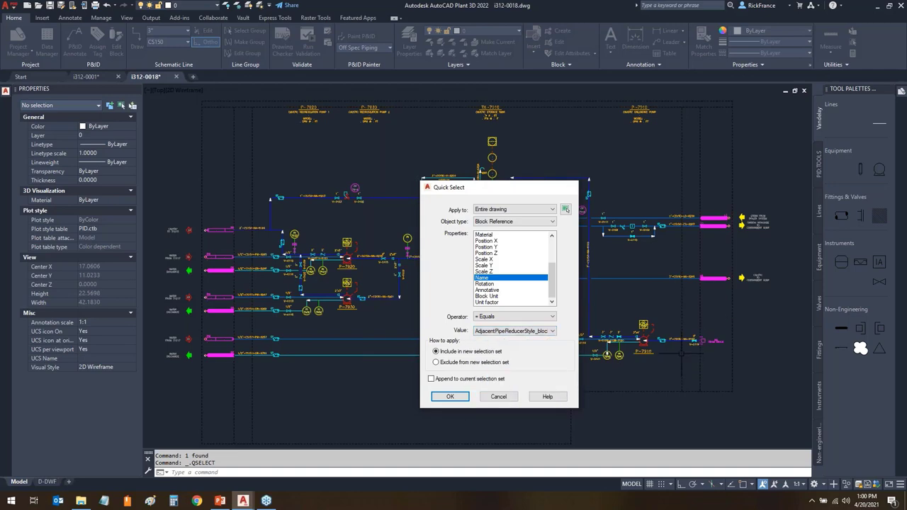
pyautogui.press('Escape')
# - Select the yellow arrows on the right and the old left-side symbols, and erase them
pyautogui.click(770, 189)
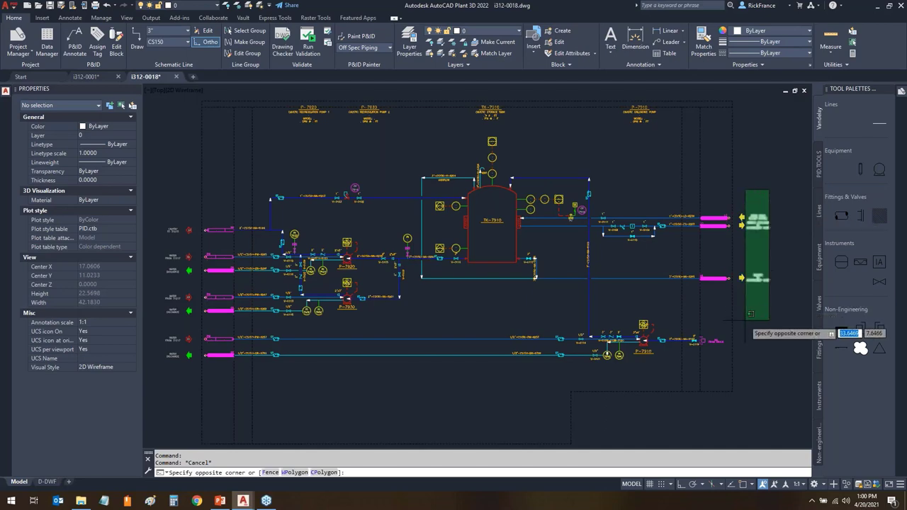
pyautogui.click(739, 343)
pyautogui.click(197, 210)
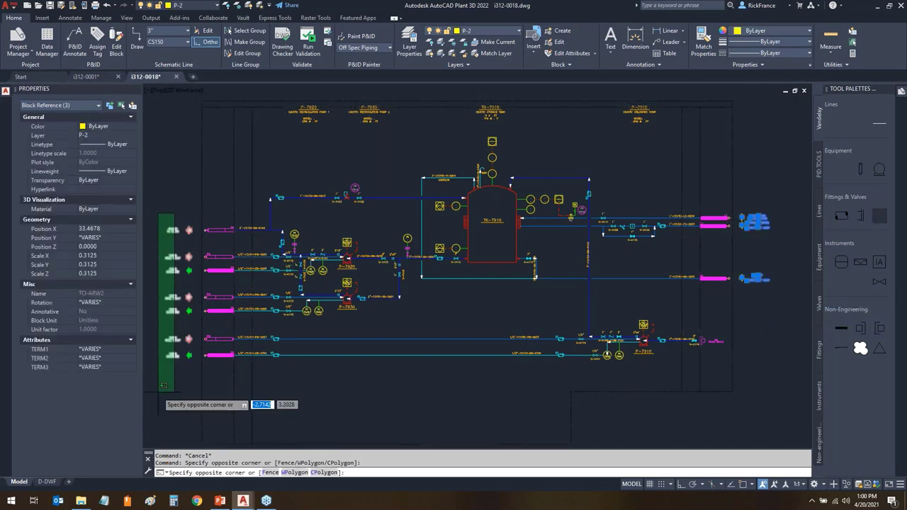
pyautogui.click(158, 422)
pyautogui.press('Delete')
# - Move the old control valve and its CV 7914 bubble up above the pipe
pyautogui.scroll(5, 347, 183)
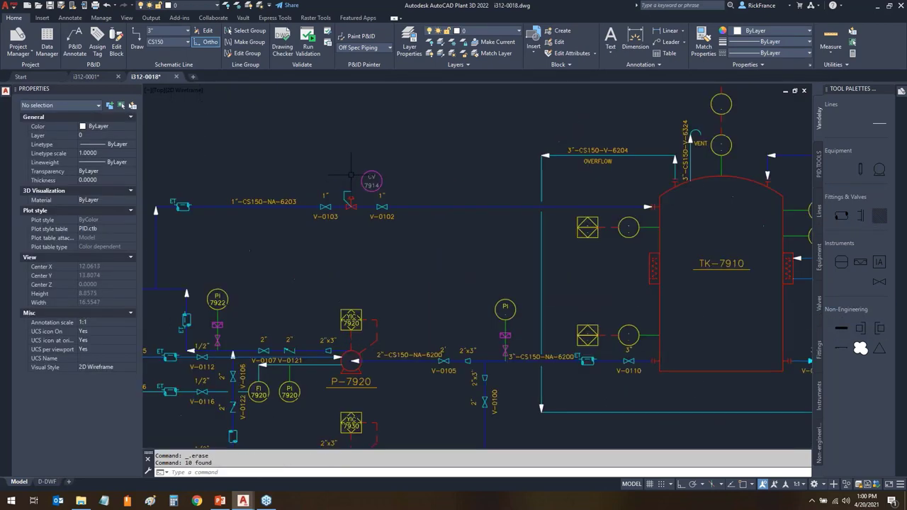
pyautogui.press('Escape')
pyautogui.click(330, 241)
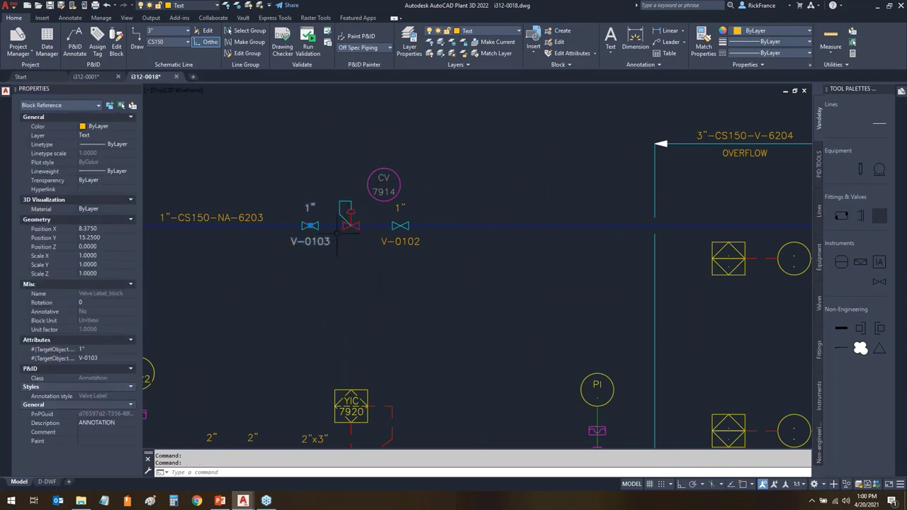
pyautogui.press('Escape')
pyautogui.click(448, 161)
pyautogui.click(362, 204)
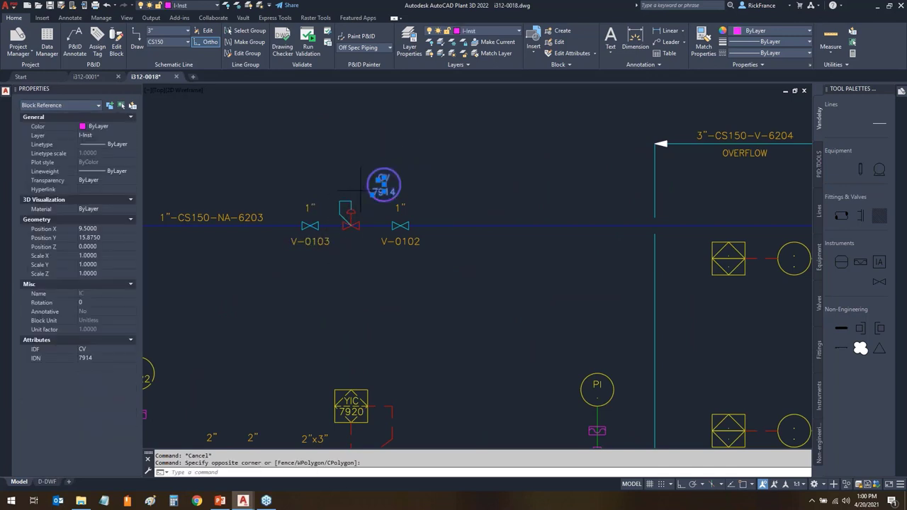
pyautogui.click(360, 190)
pyautogui.click(331, 224)
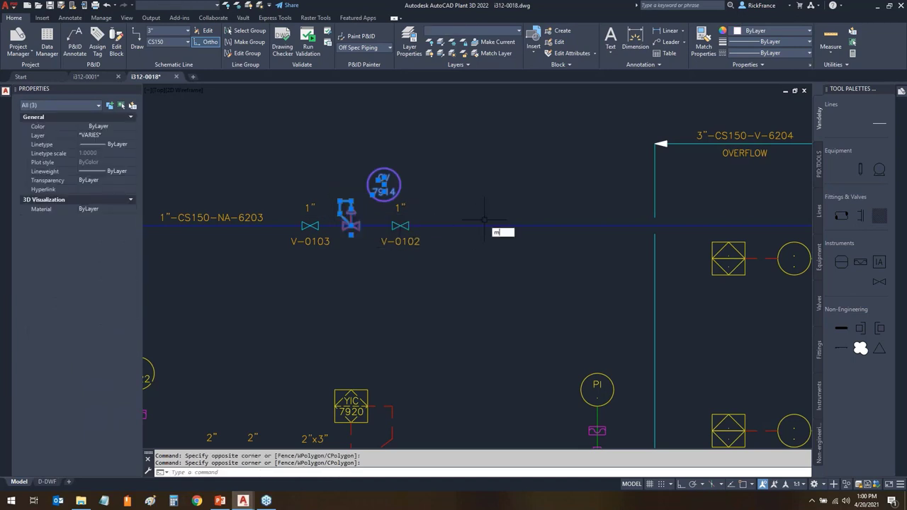
pyautogui.press('Return')
pyautogui.click(478, 290)
pyautogui.click(469, 228)
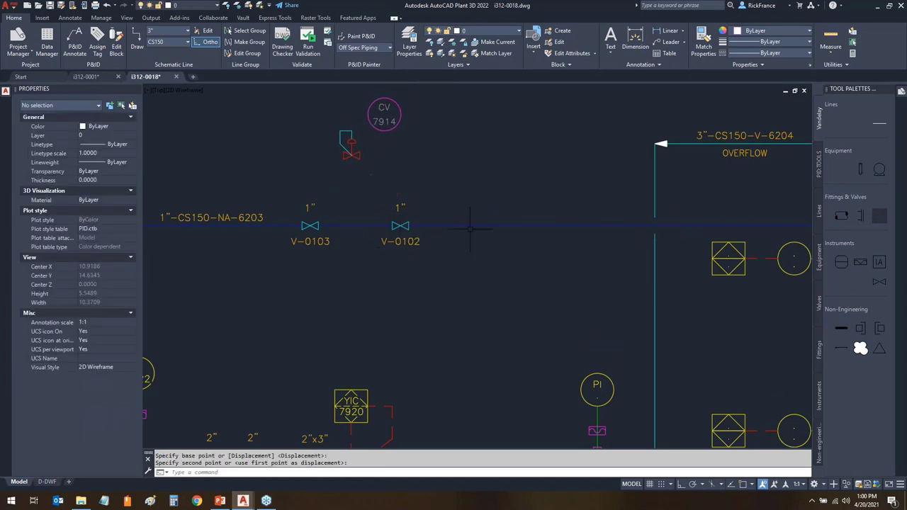
pyautogui.press('Escape')
# - Try converting the old valve to an Inline Instruments P&ID object, then abandon the substitutions
pyautogui.moveTo(441, 224); pyautogui.dragTo(410, 276, button='middle')
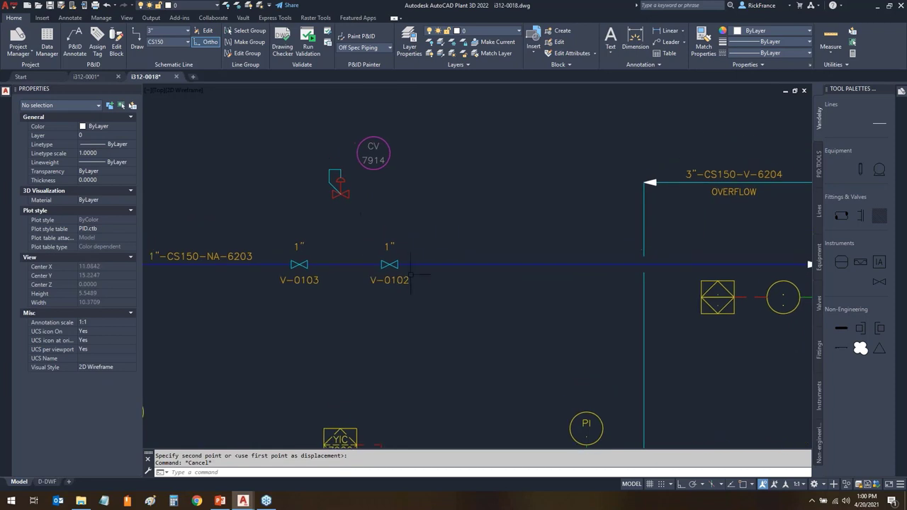
pyautogui.click(299, 214)
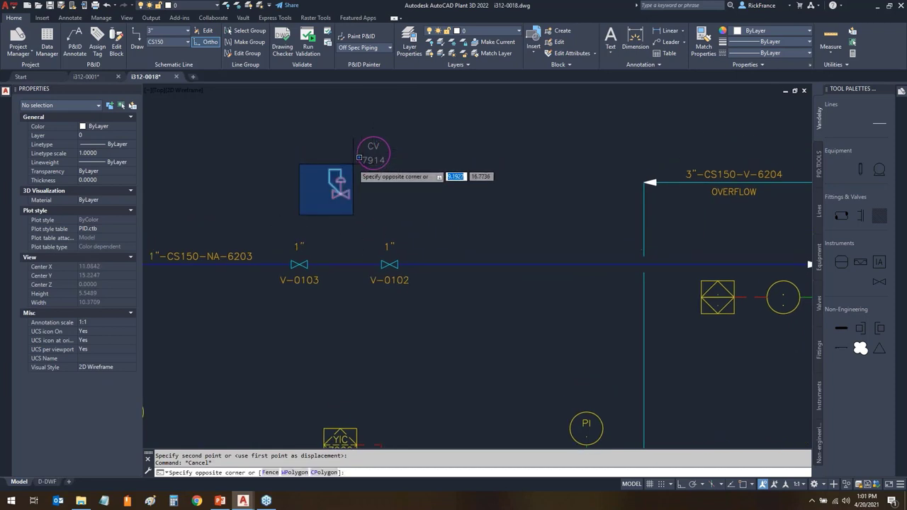
pyautogui.click(355, 163)
pyautogui.rightClick(268, 129)
pyautogui.click(296, 158)
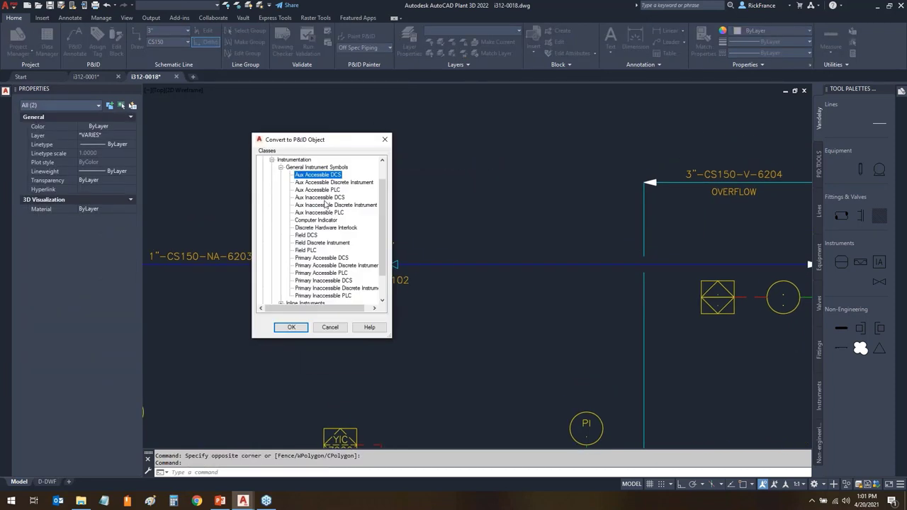
pyautogui.click(280, 168)
pyautogui.click(280, 198)
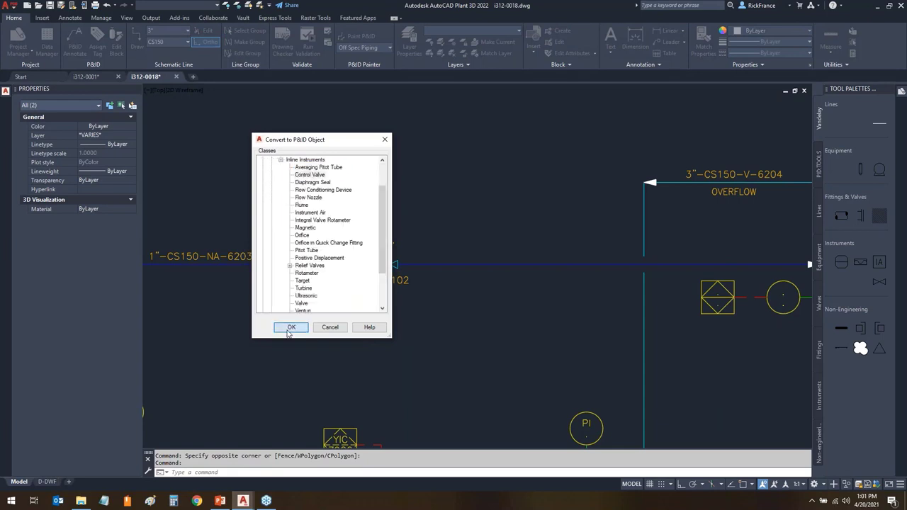
pyautogui.click(289, 332)
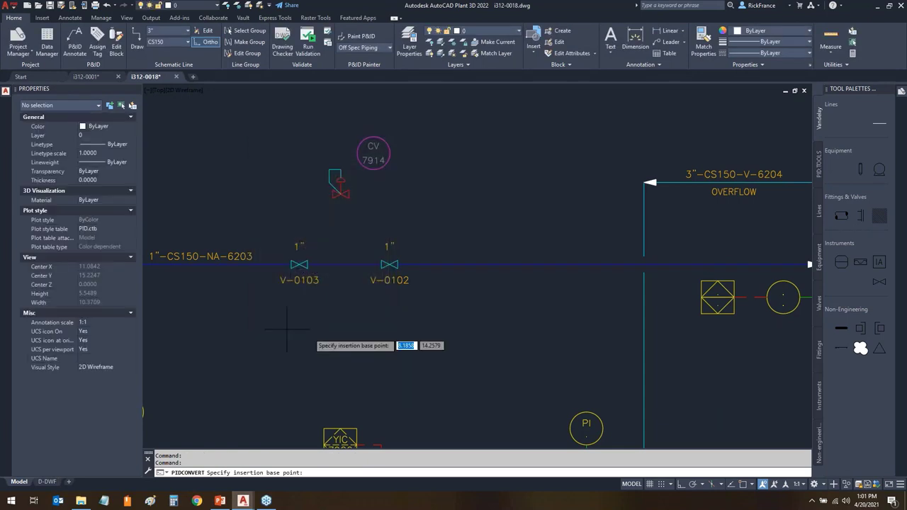
pyautogui.click(341, 195)
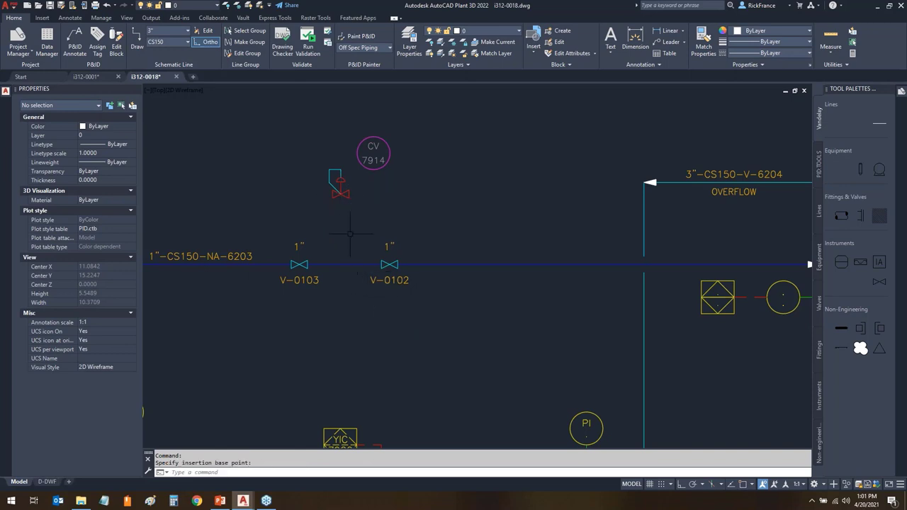
pyautogui.click(344, 193)
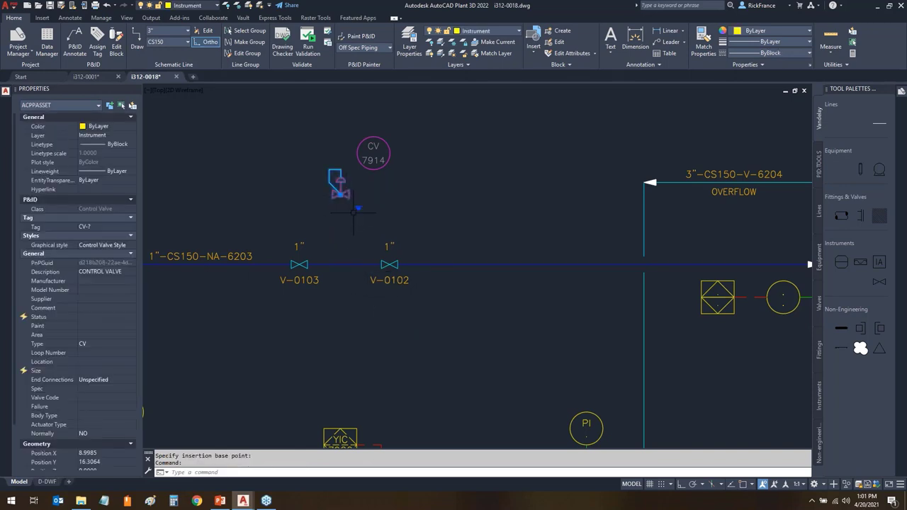
pyautogui.click(358, 209)
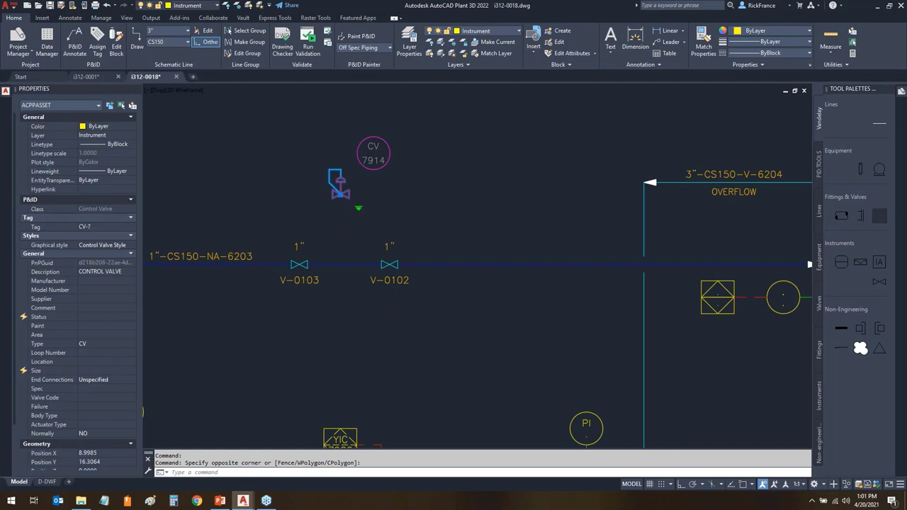
pyautogui.click(358, 208)
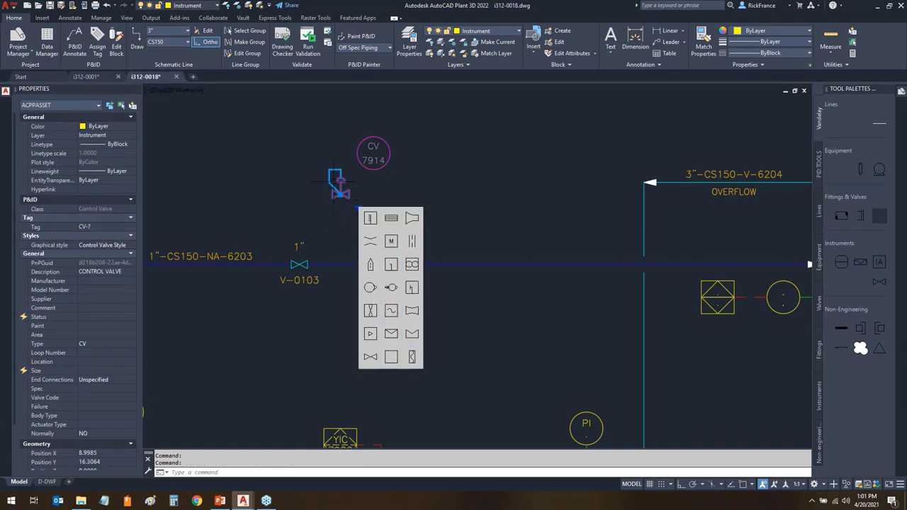
pyautogui.press('Escape')
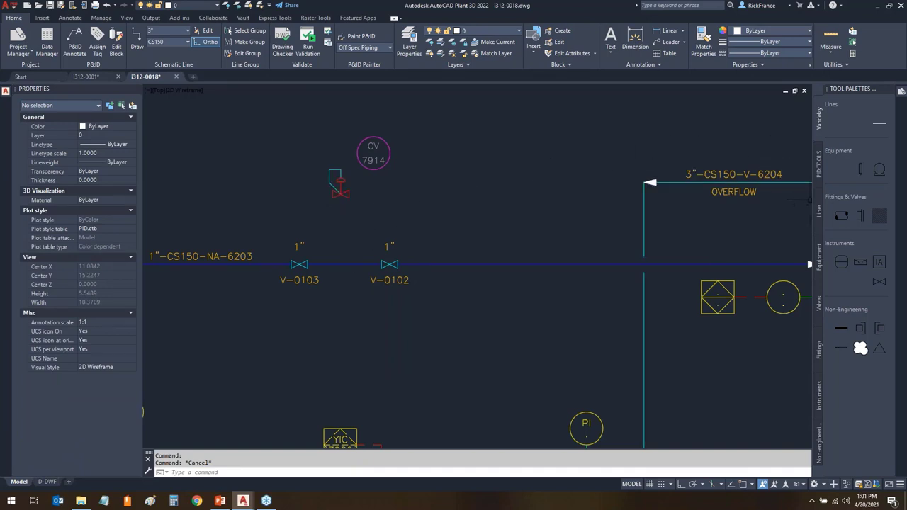
# - Place a smart control valve between V-0103 and V-0102, tag it CV-7914, and swap its actuator
pyautogui.click(820, 300)
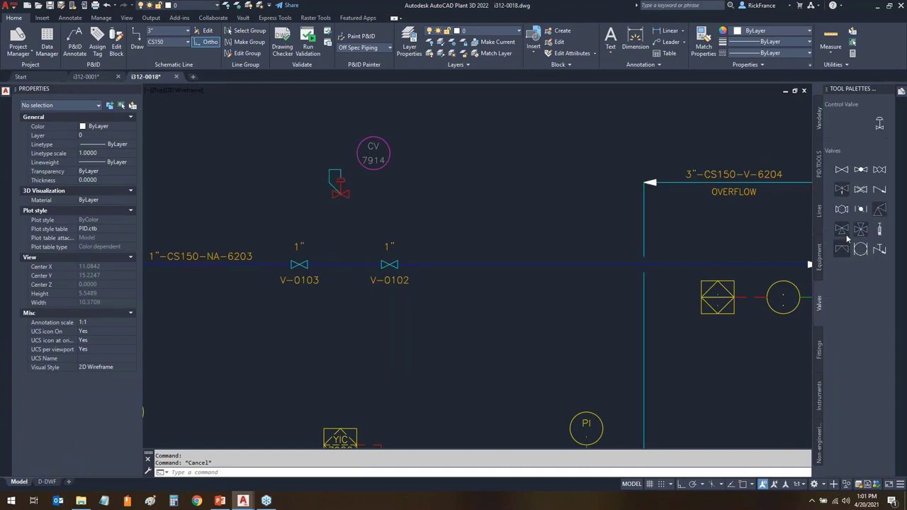
pyautogui.click(880, 124)
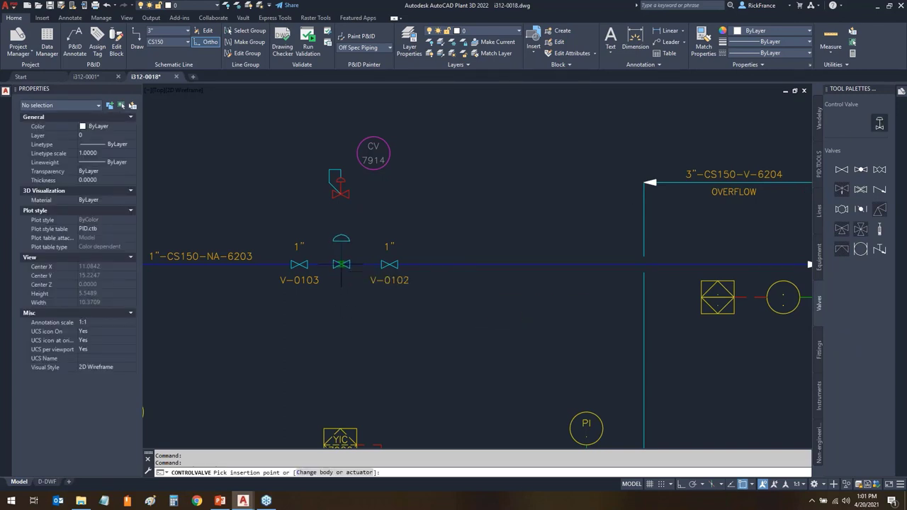
pyautogui.click(341, 264)
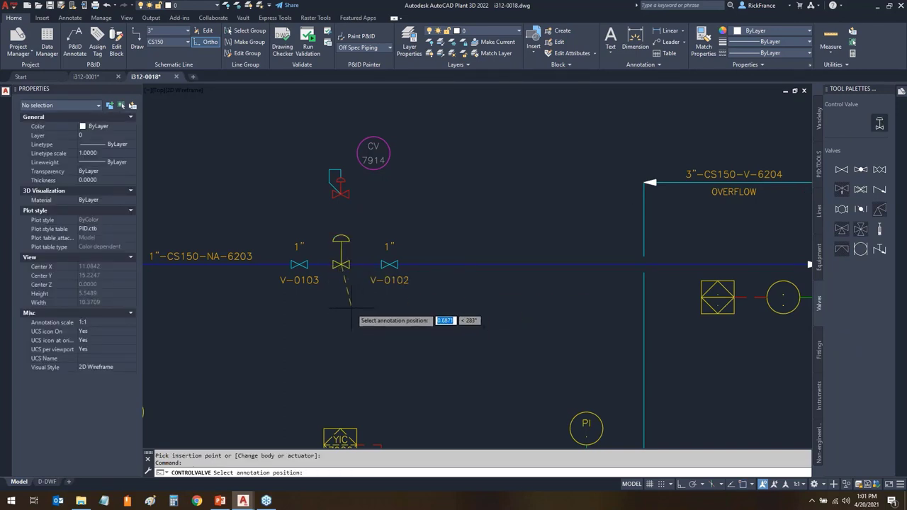
pyautogui.click(350, 310)
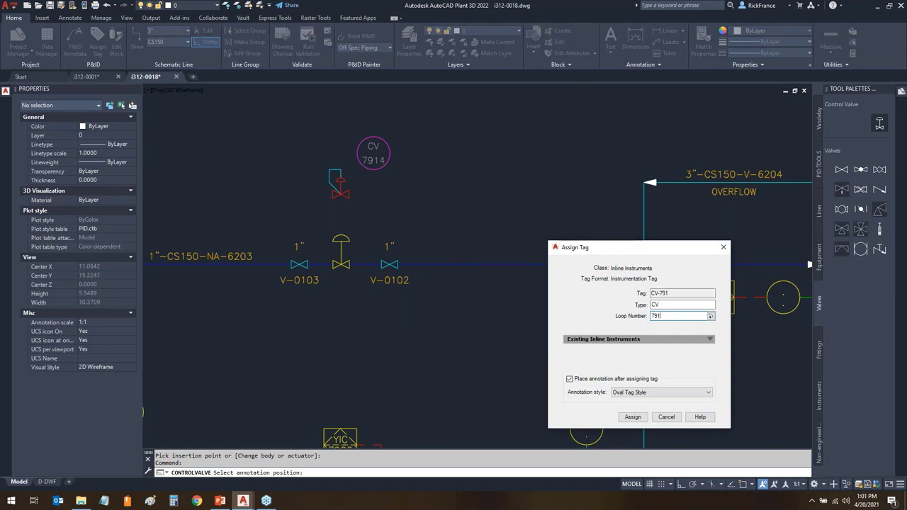
pyautogui.click(633, 416)
pyautogui.click(360, 261)
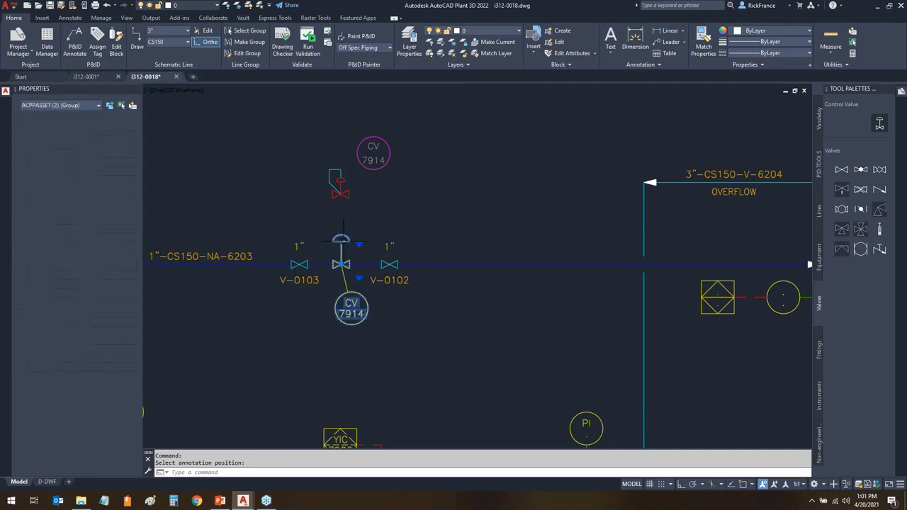
pyautogui.click(356, 246)
pyautogui.click(374, 254)
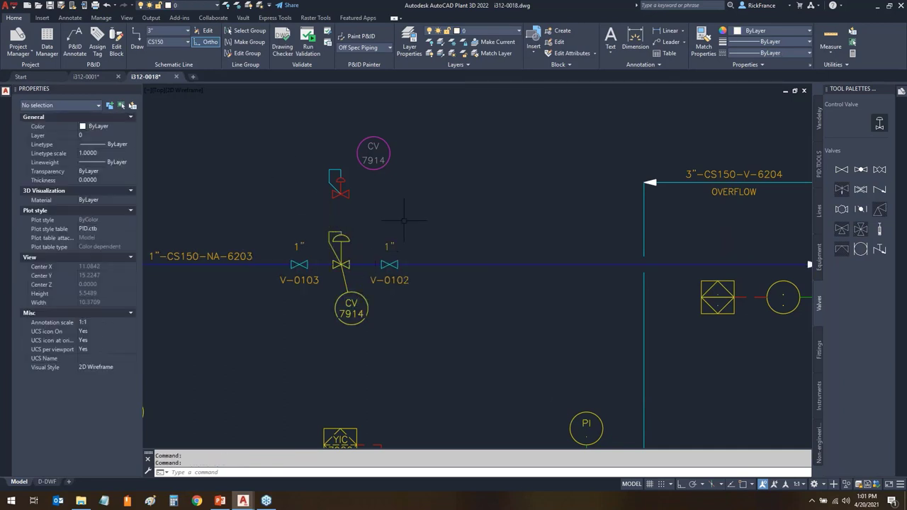
# - Erase the old CV 7914 valve and its bubble
pyautogui.click(450, 117)
pyautogui.click(269, 209)
pyautogui.press('Delete')
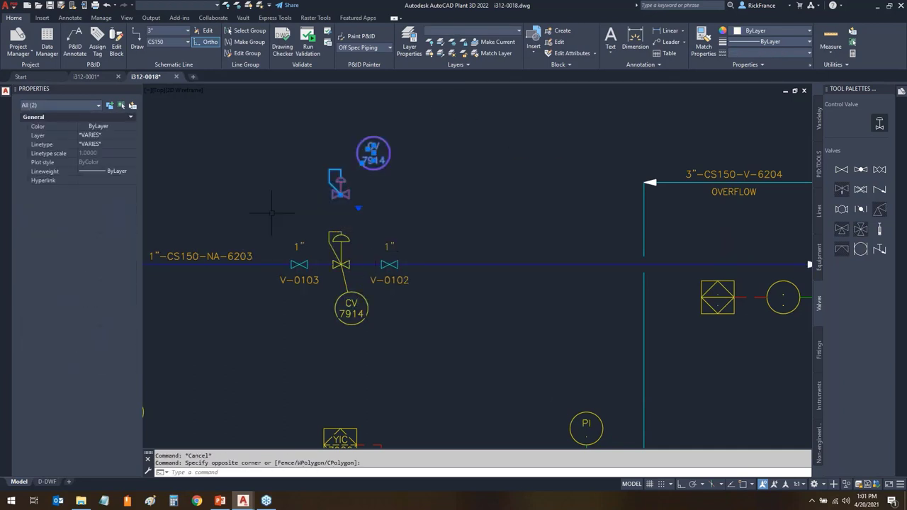
# - Erase the legacy FO control valve and its CV 7912 bubble
pyautogui.scroll(-5, 456, 304)
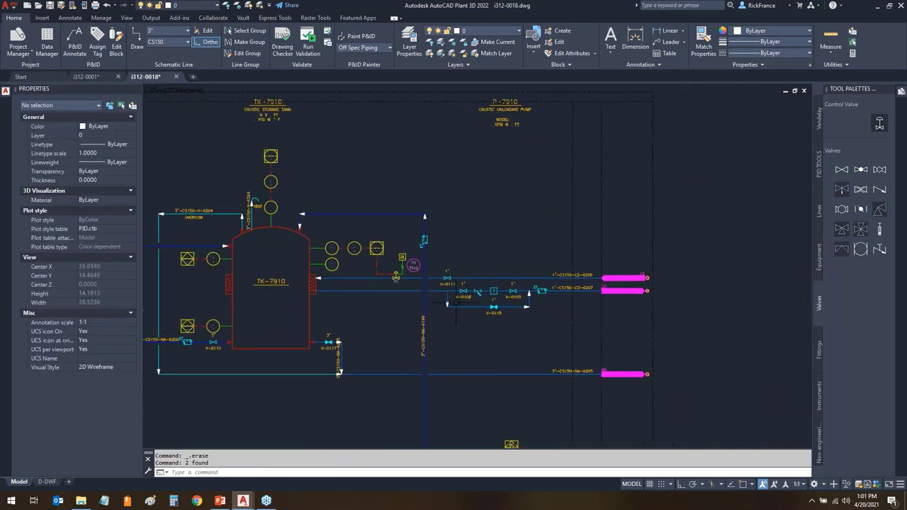
pyautogui.scroll(6, 374, 286)
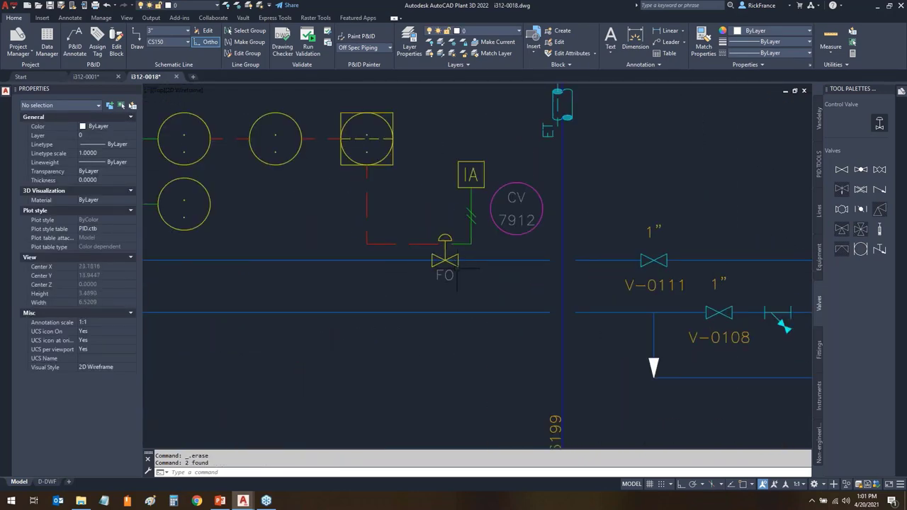
pyautogui.click(454, 268)
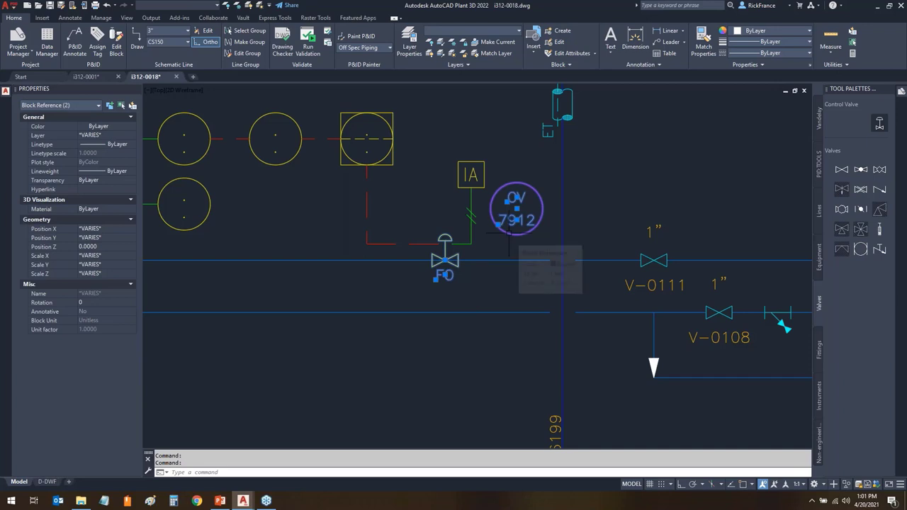
pyautogui.press('Delete')
# - Place a smart control valve in its spot with loop number 7912, tagged CV-7912
pyautogui.click(880, 124)
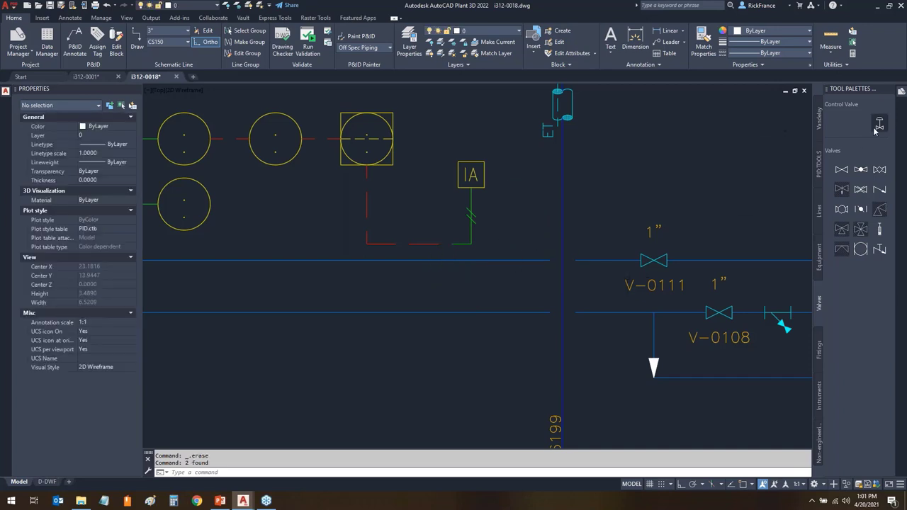
pyautogui.click(446, 261)
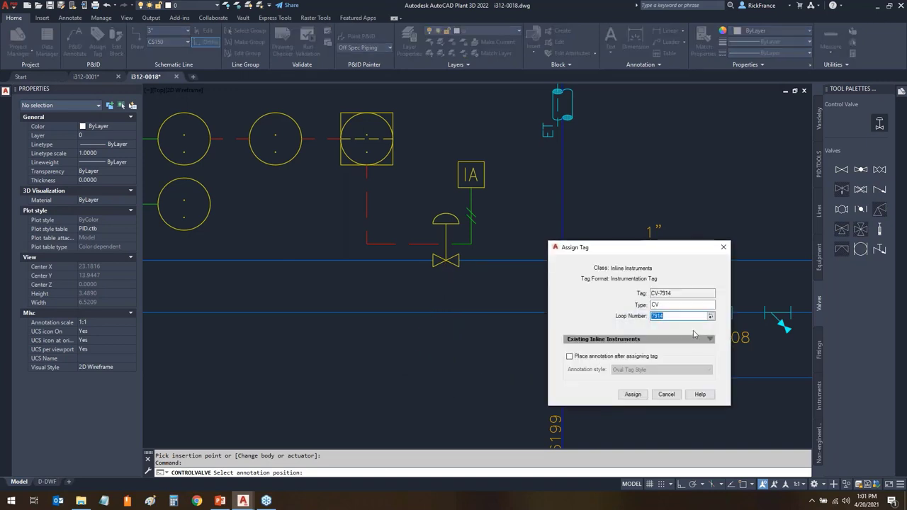
pyautogui.click(681, 318)
pyautogui.press('BackSpace')
pyautogui.write('2')
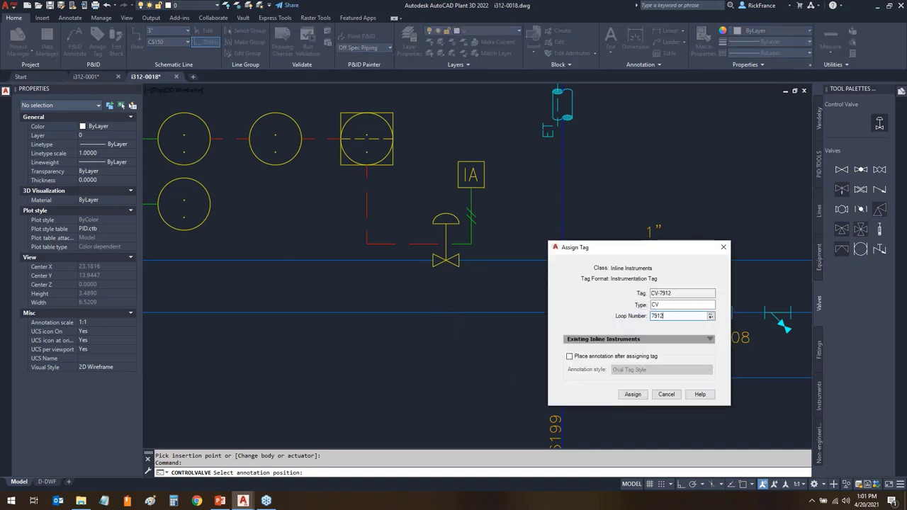
pyautogui.click(633, 395)
pyautogui.click(408, 365)
pyautogui.press('Escape')
pyautogui.press('Escape')
pyautogui.scroll(-6, 454, 371)
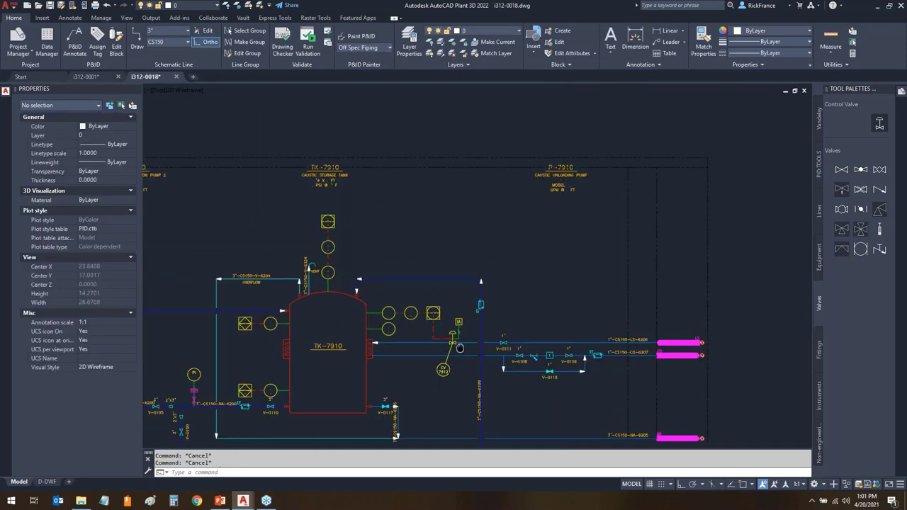
pyautogui.scroll(-4, 459, 348)
# - Run PURGE and purge all checked items, removing the unused DASHED linetype and Atts
pyautogui.write('p')
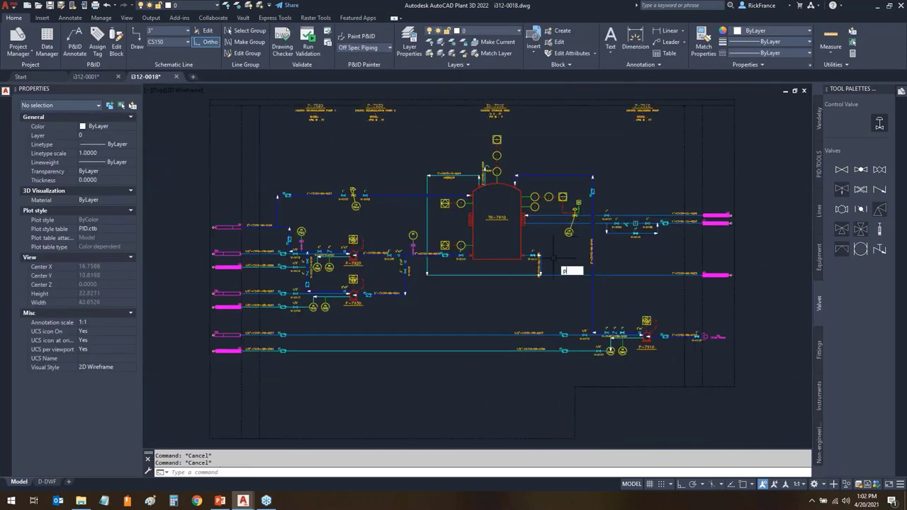
pyautogui.write('urge')
pyautogui.press('Return')
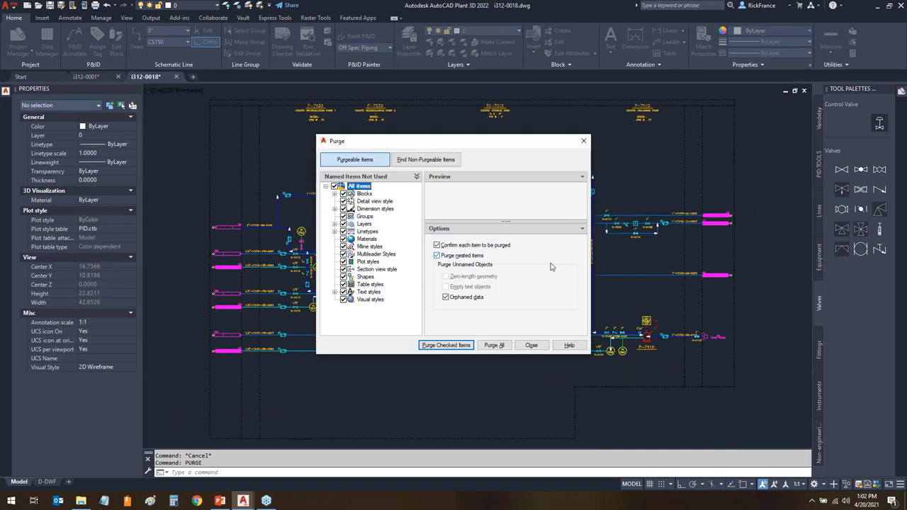
pyautogui.click(494, 347)
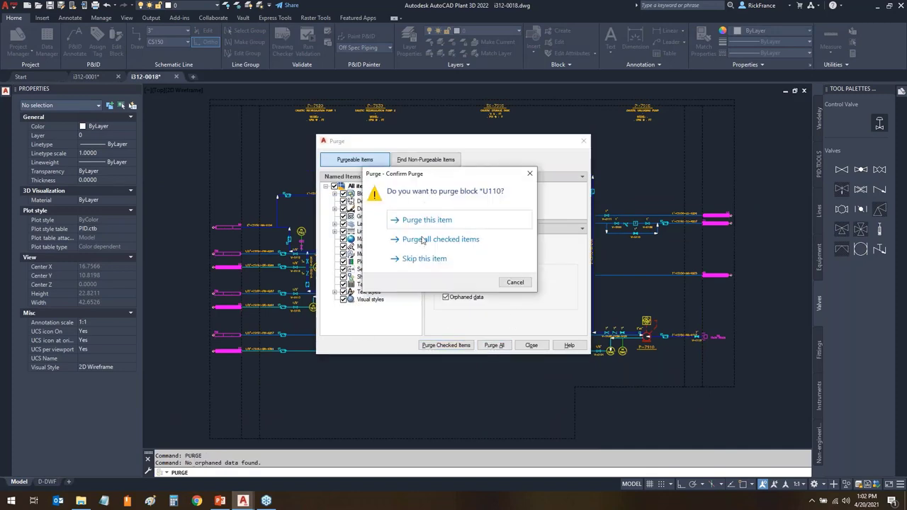
pyautogui.click(423, 240)
pyautogui.click(531, 345)
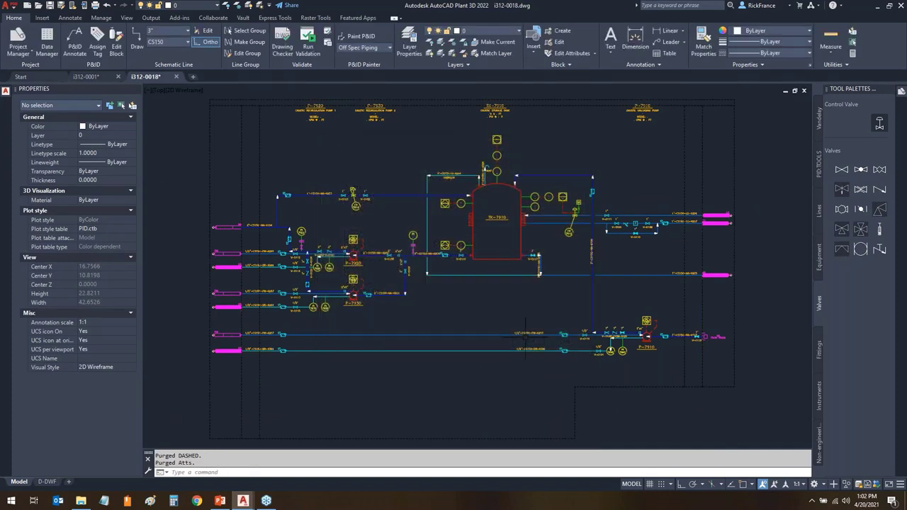
pyautogui.click(132, 105)
# - In Quick Select, review the Block Reference Name values, then cancel without selecting anything
pyautogui.click(522, 222)
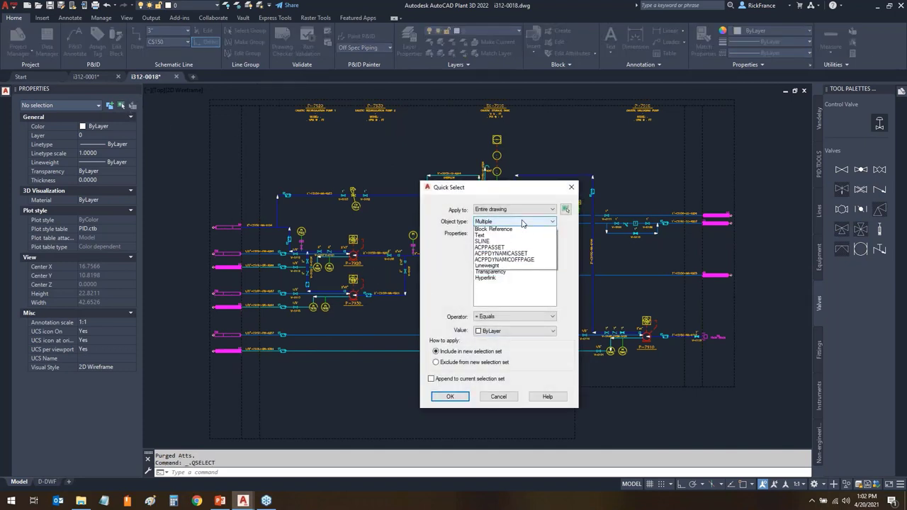
pyautogui.click(505, 229)
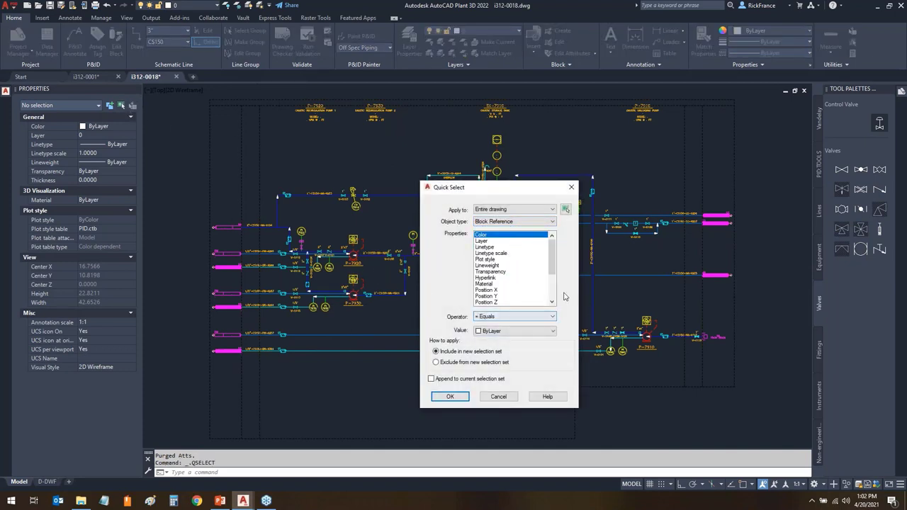
pyautogui.scroll(-3, 554, 294)
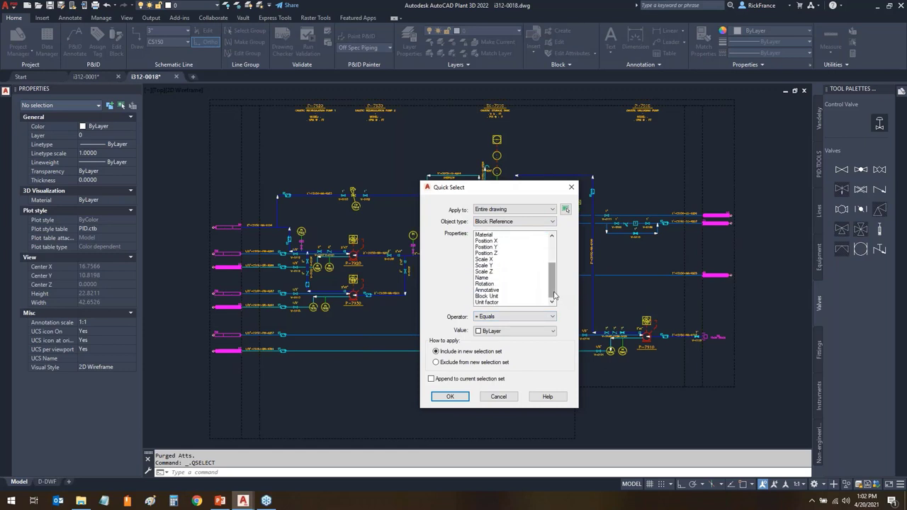
pyautogui.click(484, 278)
pyautogui.click(496, 331)
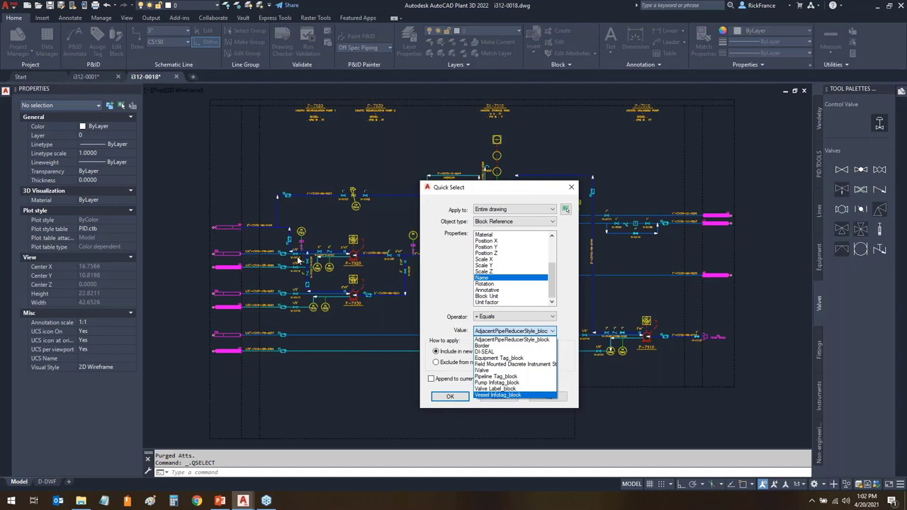
pyautogui.click(569, 374)
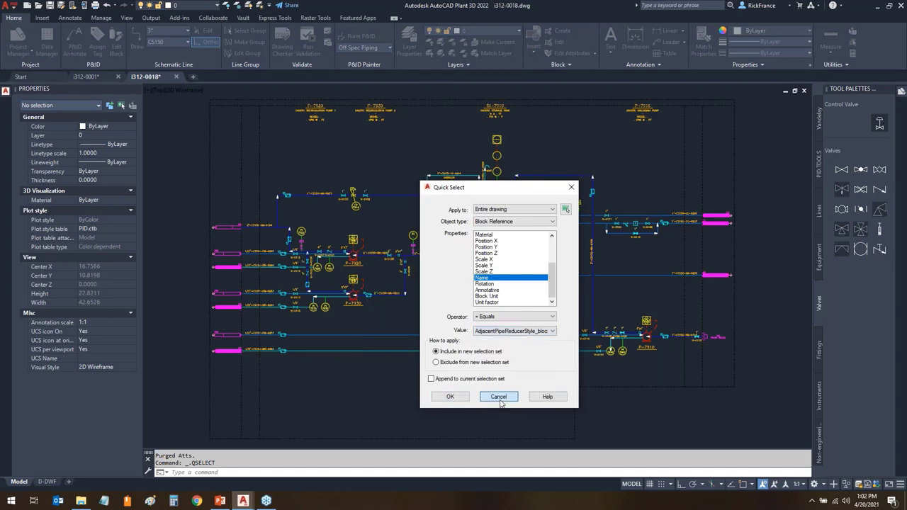
pyautogui.click(499, 396)
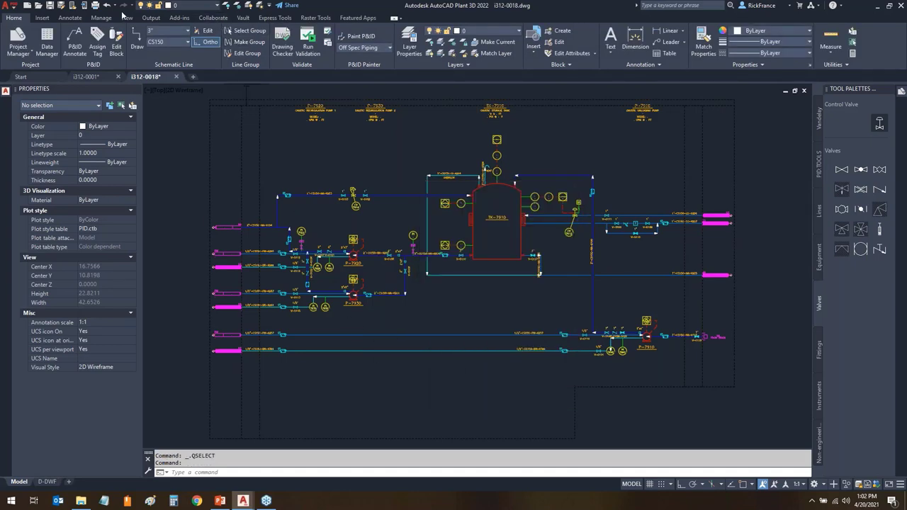
# - Check the layer list, then display the PID TOOLS palette with the WEBINAR and THE HUB commands
pyautogui.click(217, 6)
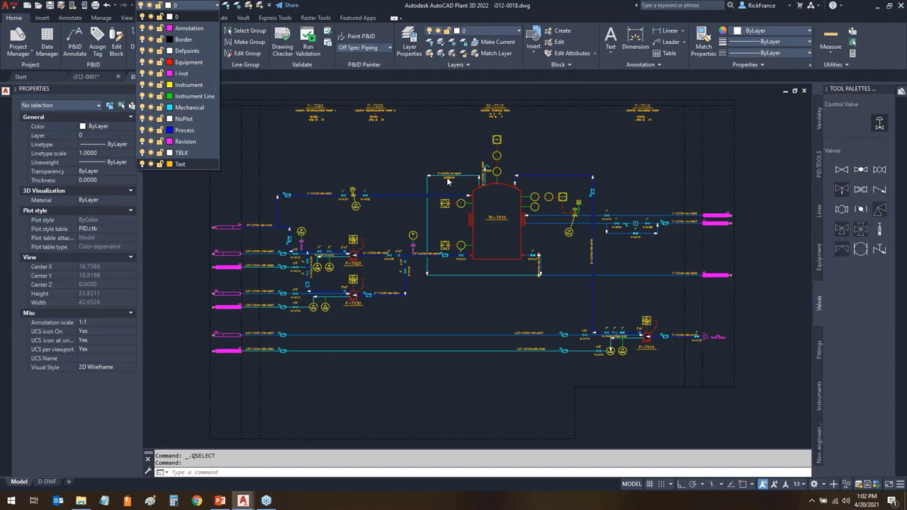
pyautogui.press('Escape')
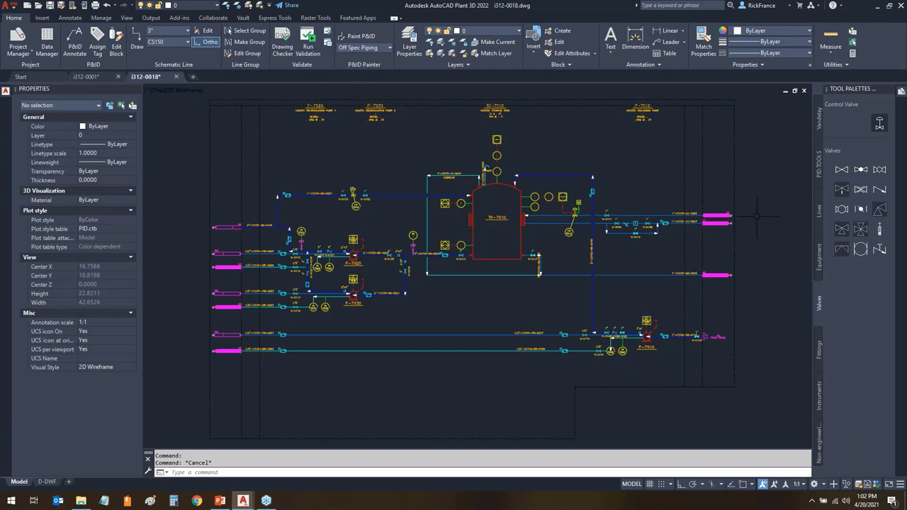
pyautogui.click(819, 163)
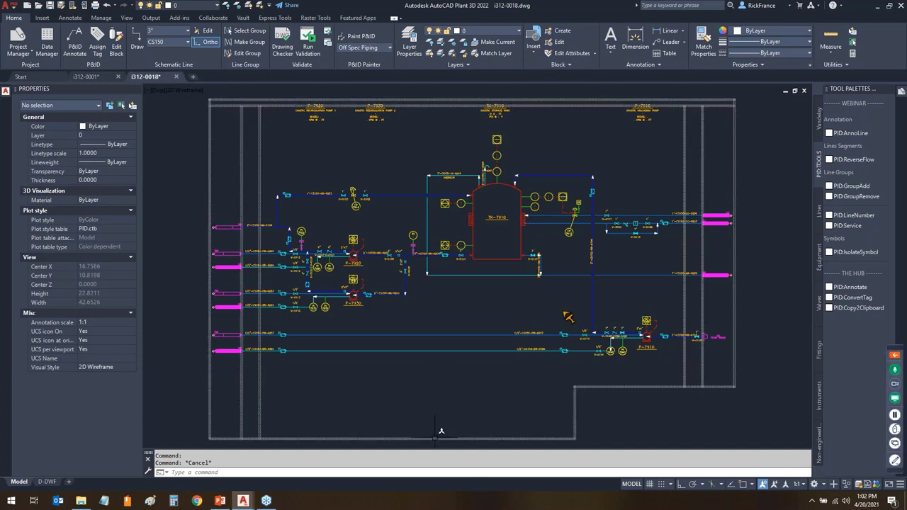
pyautogui.moveTo(857, 83)
pyautogui.mouseDown()
pyautogui.moveTo(737, 182)
pyautogui.moveTo(798, 268)
pyautogui.moveTo(847, 264)
pyautogui.mouseUp()
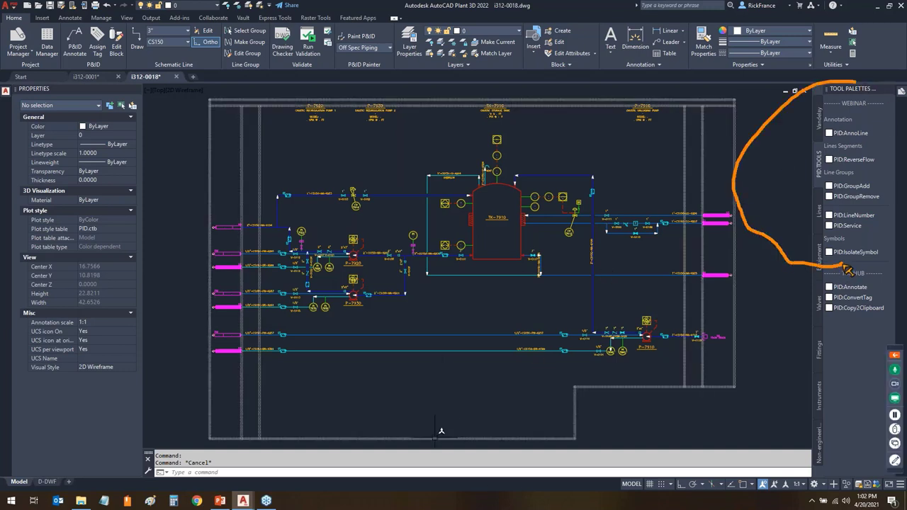
pyautogui.moveTo(750, 220)
pyautogui.mouseDown()
pyautogui.moveTo(705, 244)
pyautogui.moveTo(680, 246)
pyautogui.mouseUp()
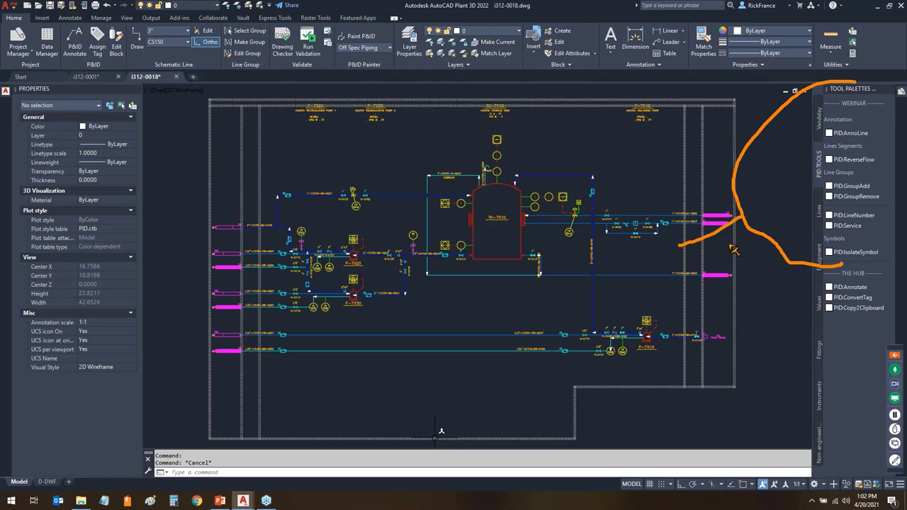
pyautogui.press('Escape')
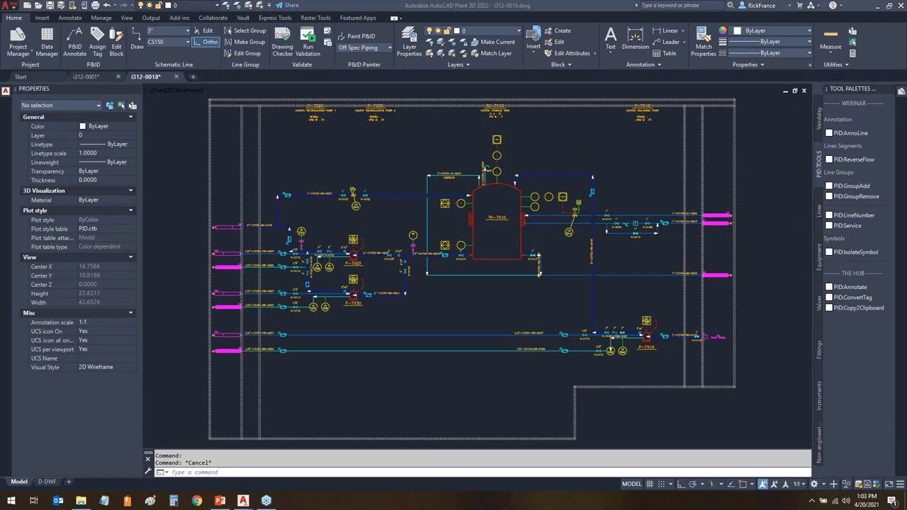
pyautogui.moveTo(873, 263)
pyautogui.mouseDown()
pyautogui.moveTo(814, 275)
pyautogui.moveTo(796, 327)
pyautogui.moveTo(867, 338)
pyautogui.mouseUp()
pyautogui.moveTo(794, 266); pyautogui.dragTo(807, 195)
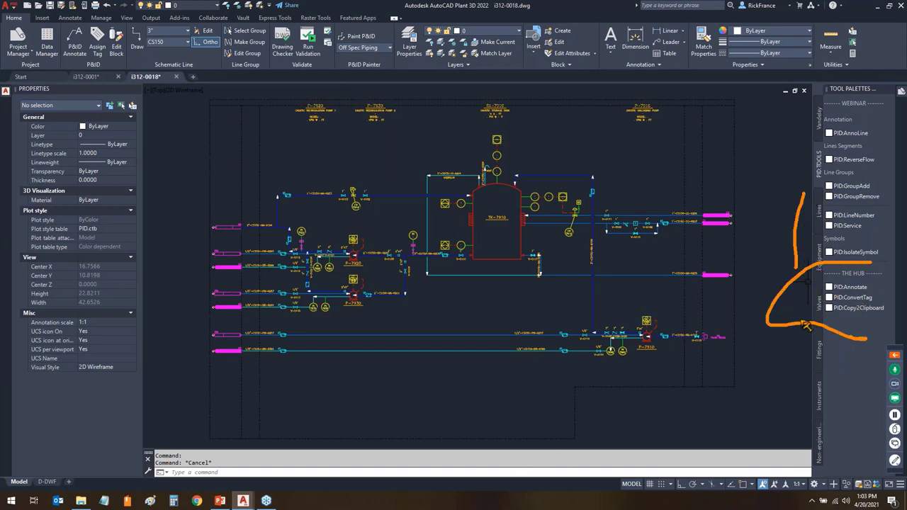
pyautogui.moveTo(823, 297); pyautogui.dragTo(802, 298)
pyautogui.press('Escape')
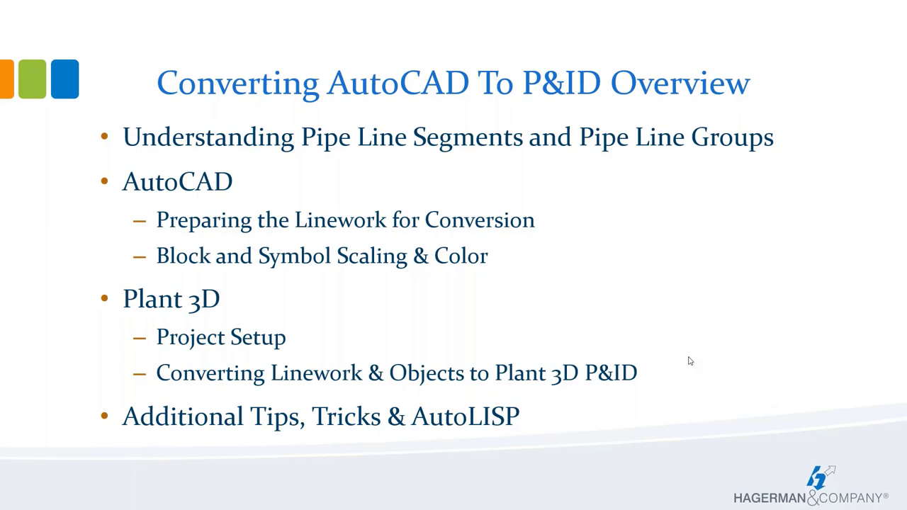
# - Advance the slideshow to the 'Download The LISP Routines' slide
pyautogui.press('Right')
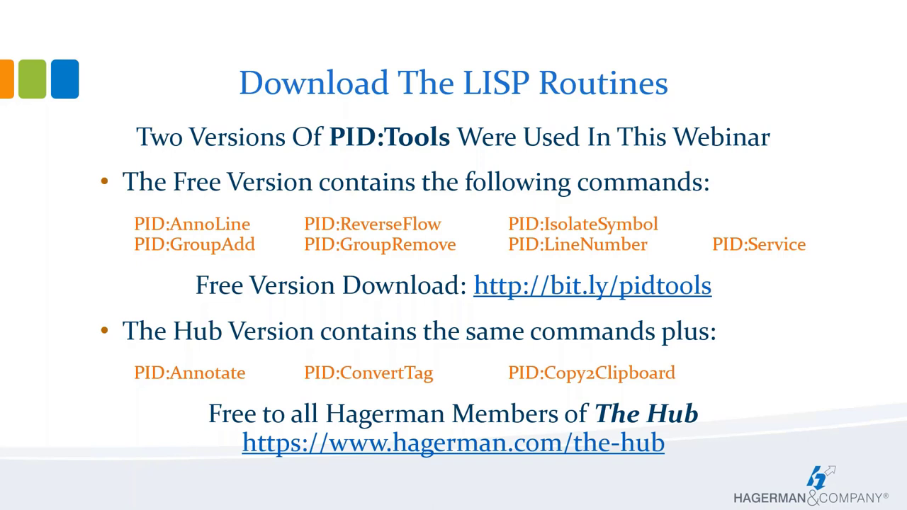
pyautogui.moveTo(723, 290); pyautogui.dragTo(794, 287)
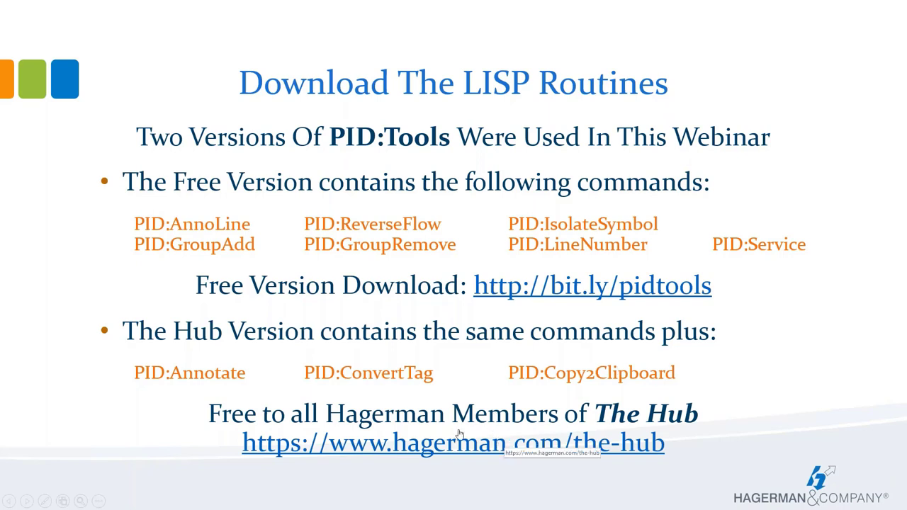
pyautogui.hotkey('ctrl', 'p')
pyautogui.moveTo(133, 384); pyautogui.dragTo(221, 389)
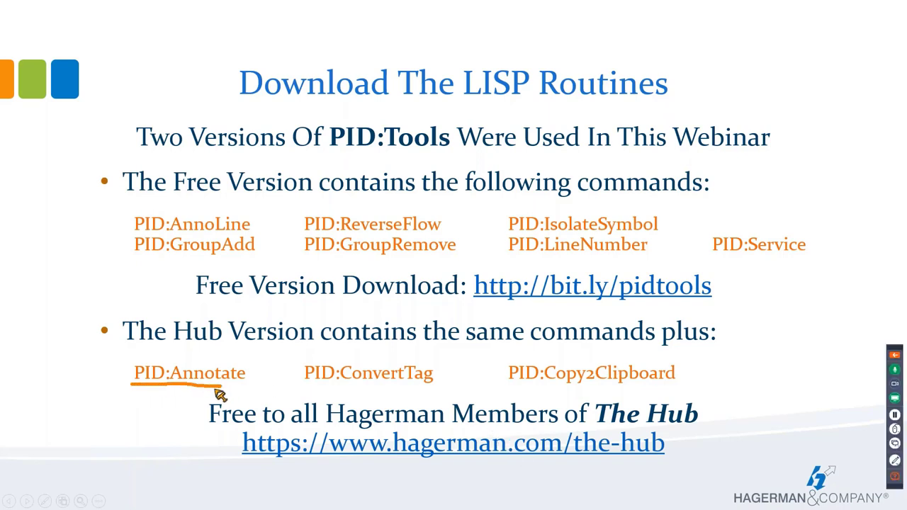
pyautogui.moveTo(128, 224)
pyautogui.mouseDown()
pyautogui.moveTo(250, 223)
pyautogui.moveTo(139, 227)
pyautogui.moveTo(182, 219)
pyautogui.moveTo(235, 229)
pyautogui.moveTo(164, 231)
pyautogui.moveTo(209, 228)
pyautogui.mouseUp()
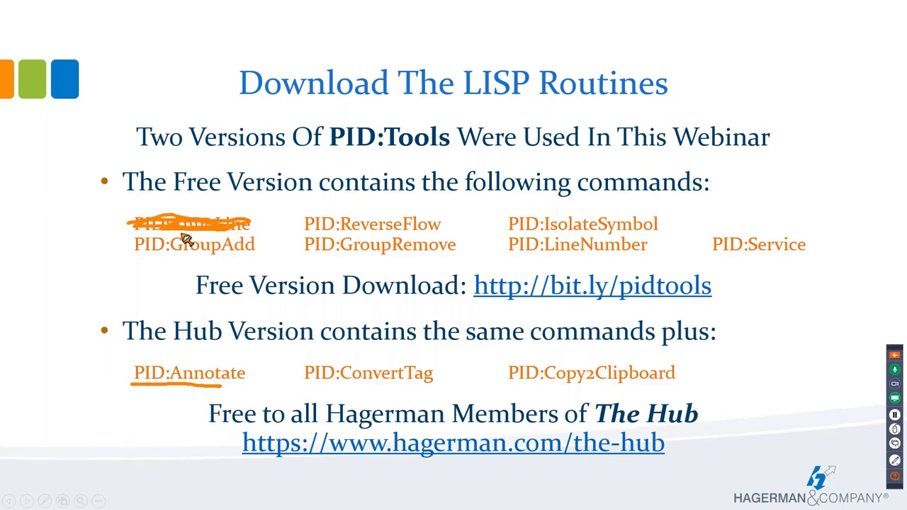
pyautogui.press('Escape')
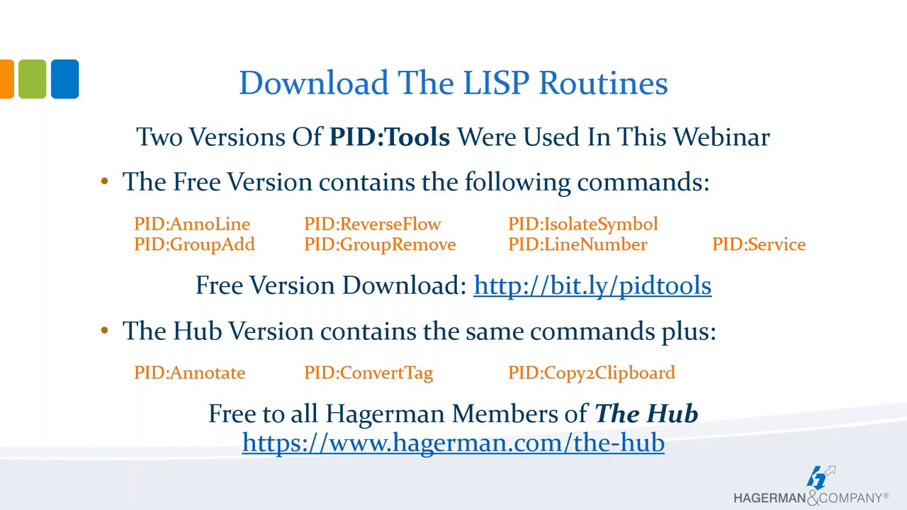
pyautogui.press('Right')
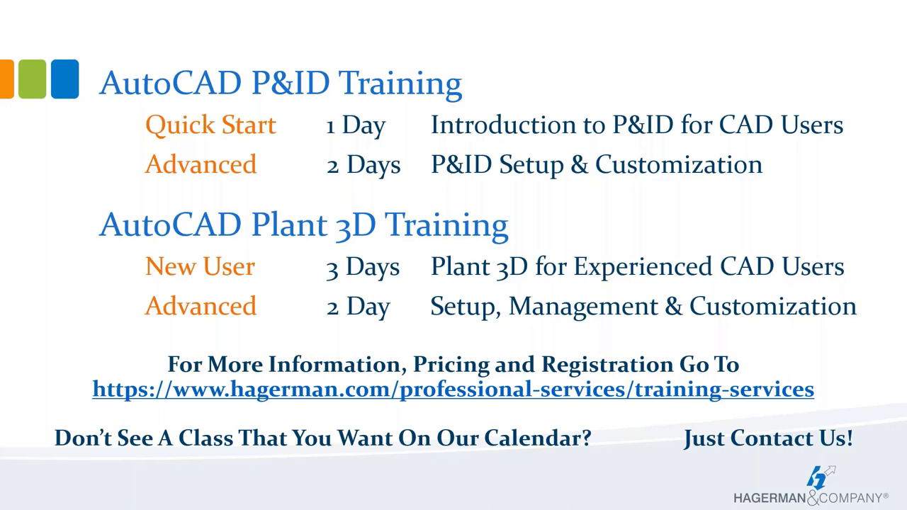
pyautogui.press('Right')
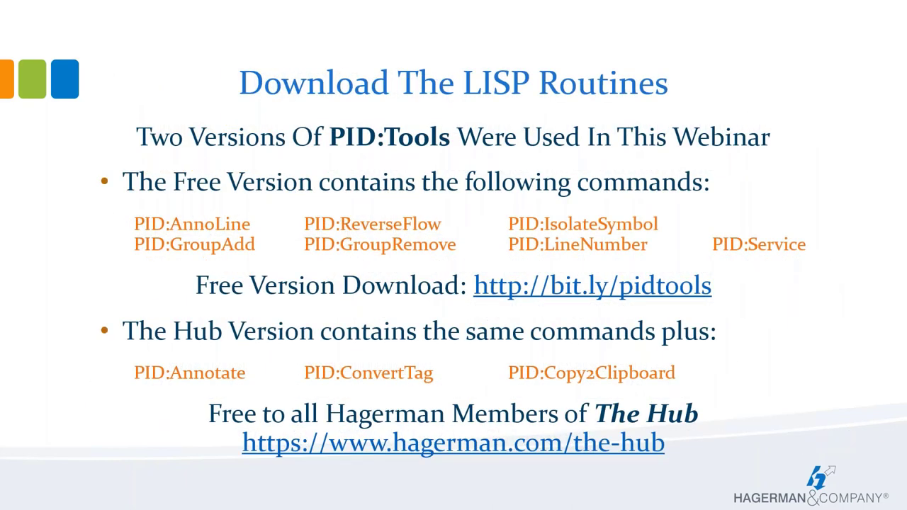